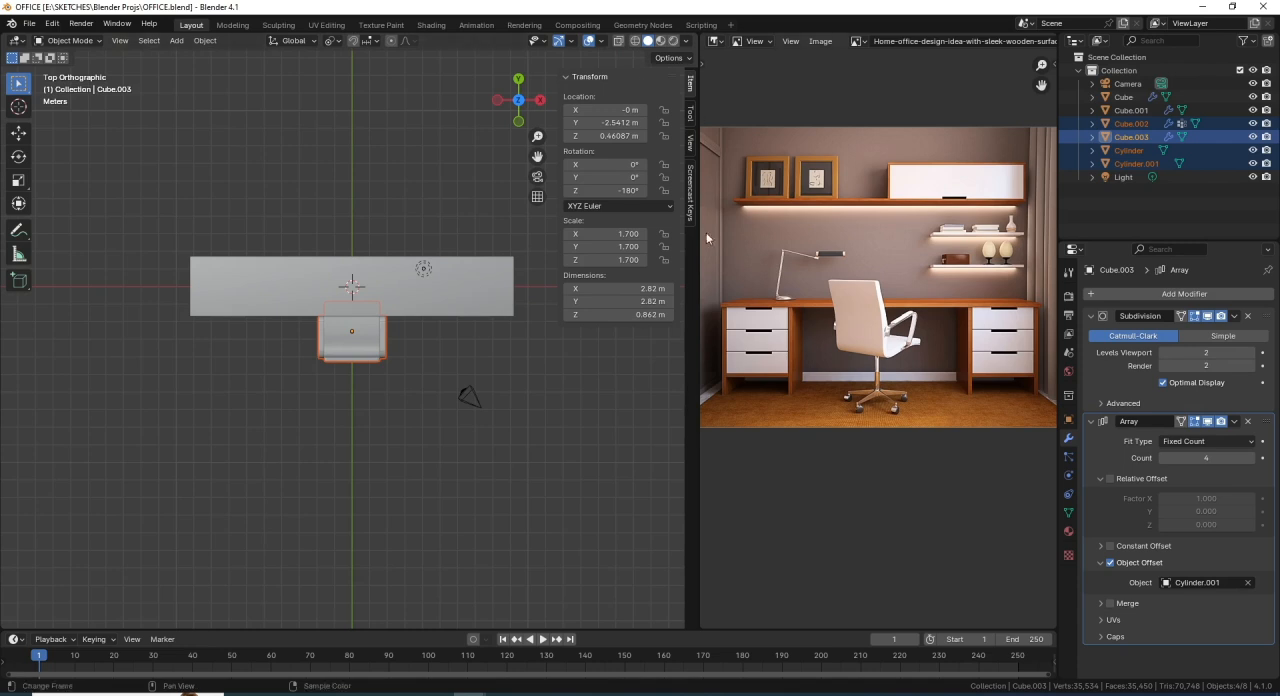
- Enable the Screencast Keys display in the 3D viewport and hide the sidebar
left_click(690, 208)
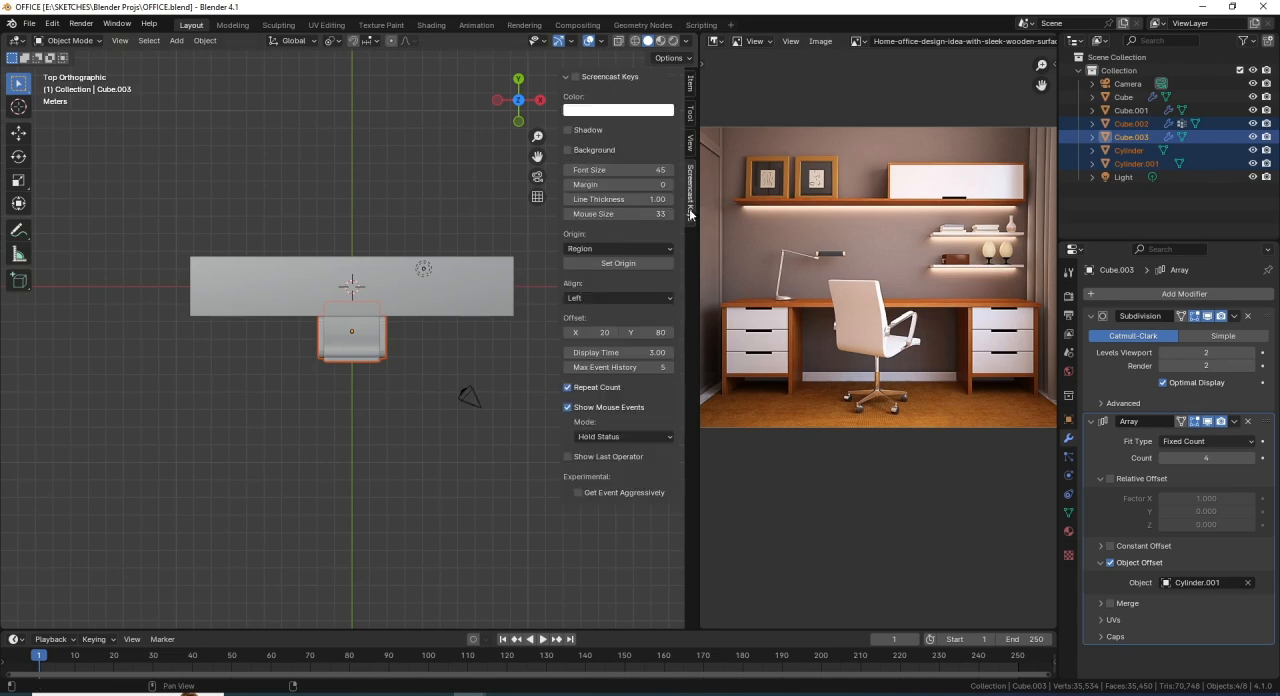
left_click(575, 76)
key("n")
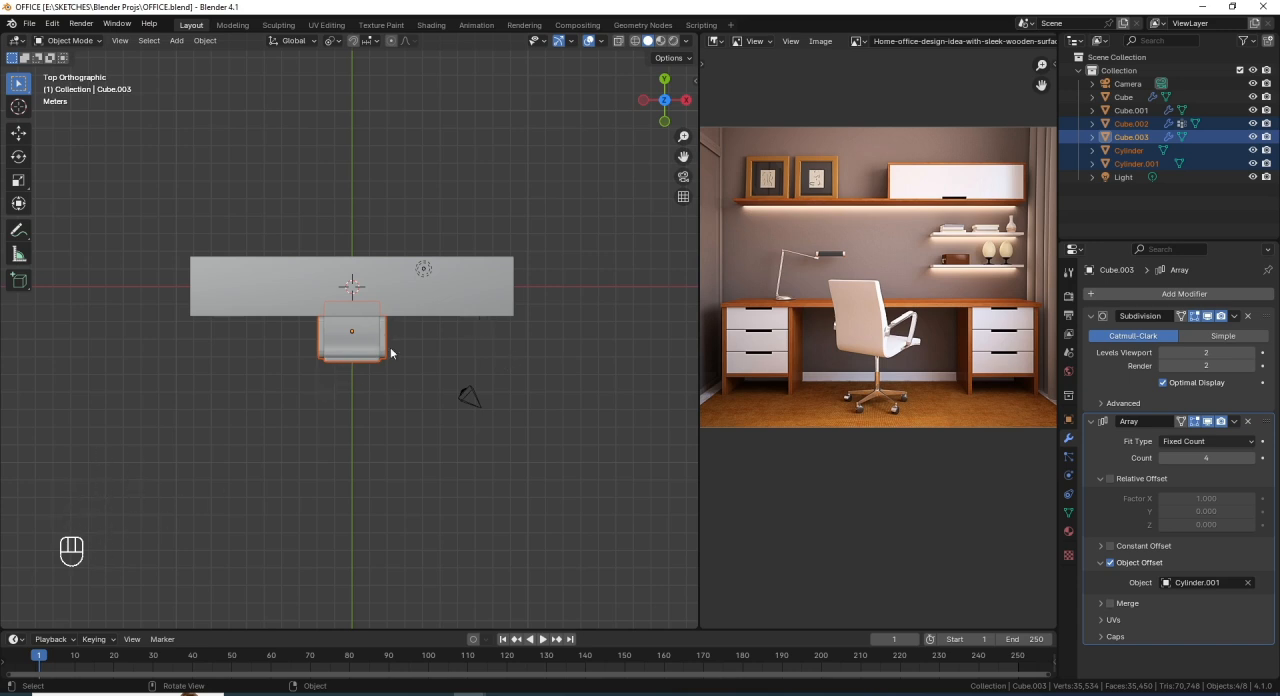
- Add a plane mesh at the 3D cursor beneath the desk
scroll(378, 289, "down", 1)
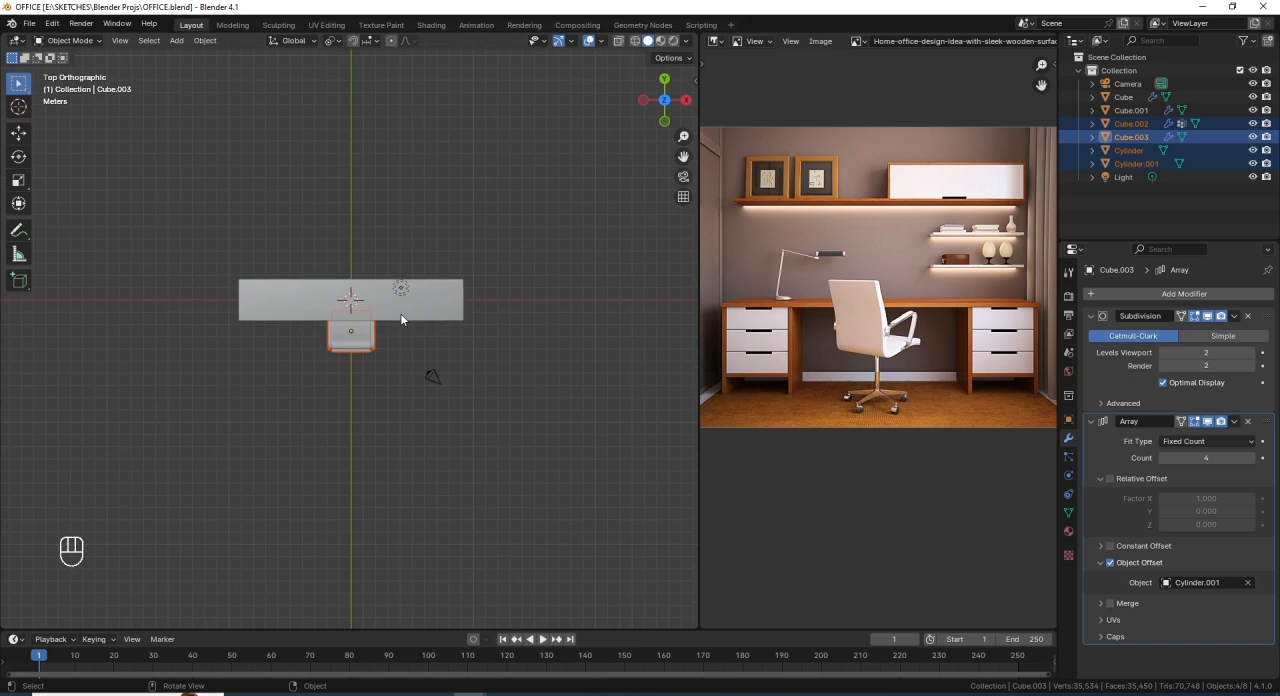
scroll(402, 323, "down", 1)
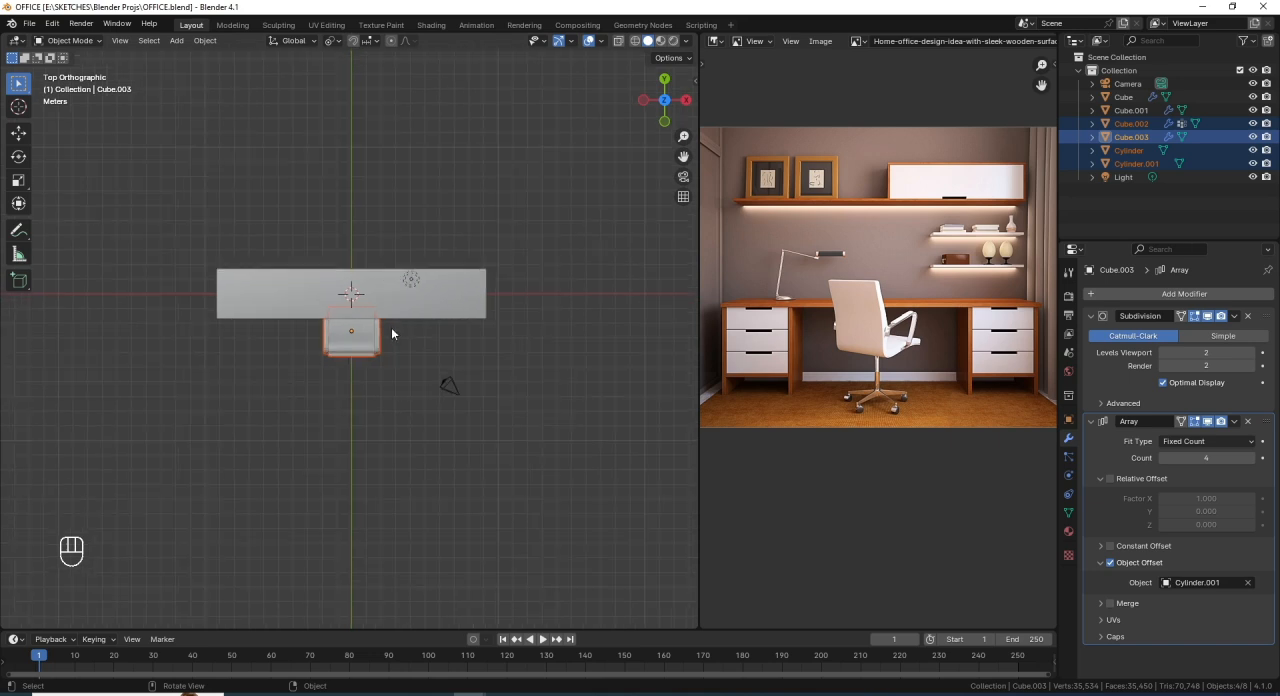
key("shift")
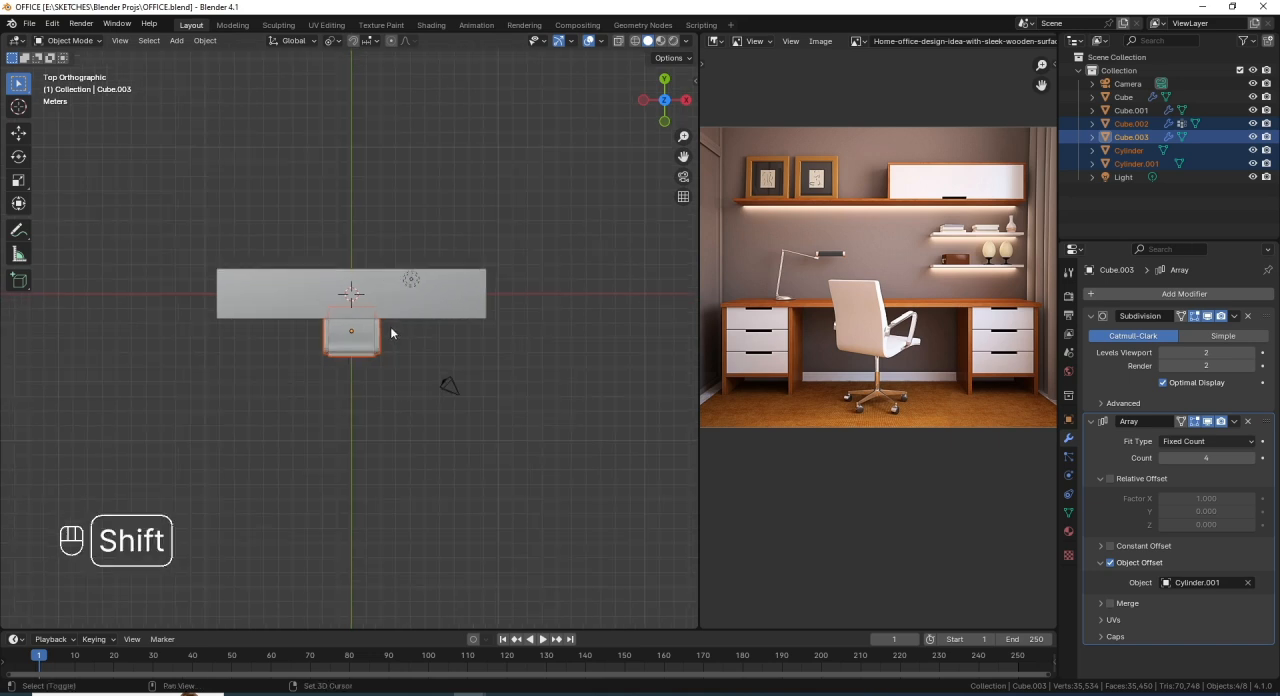
key("shift+a")
mouse_move(390, 344)
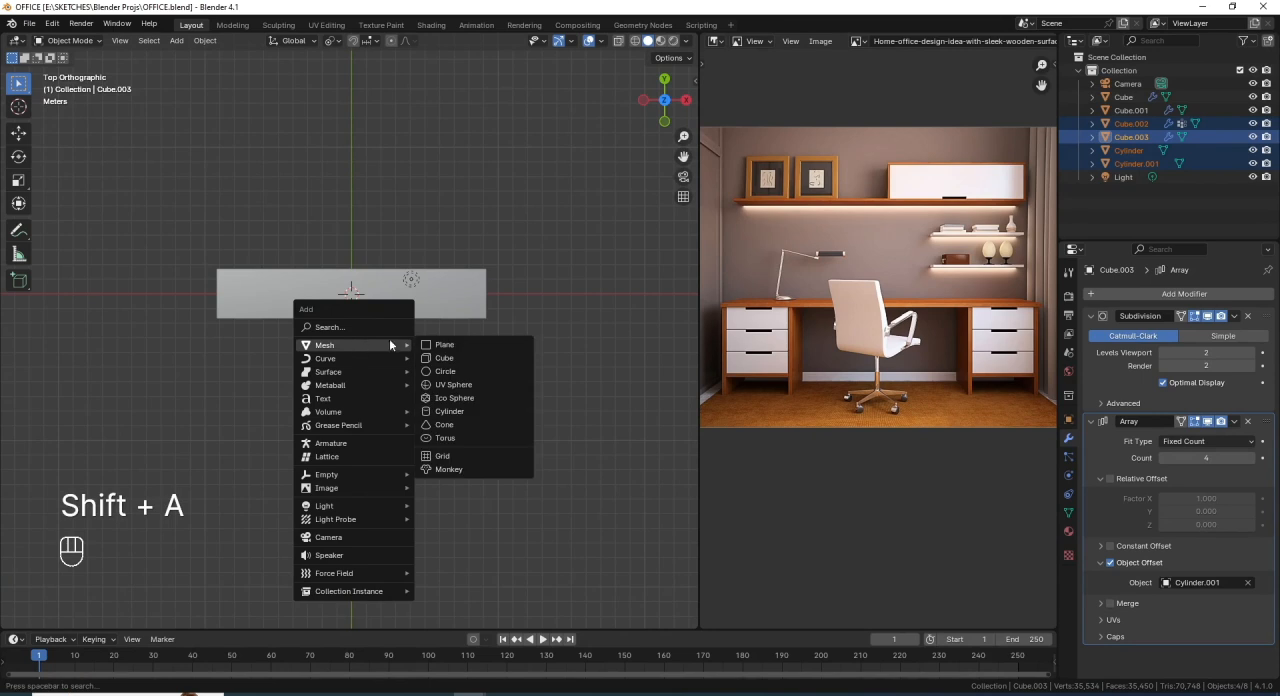
left_click(480, 345)
scroll(365, 303, "up", 2)
scroll(365, 303, "down", 1)
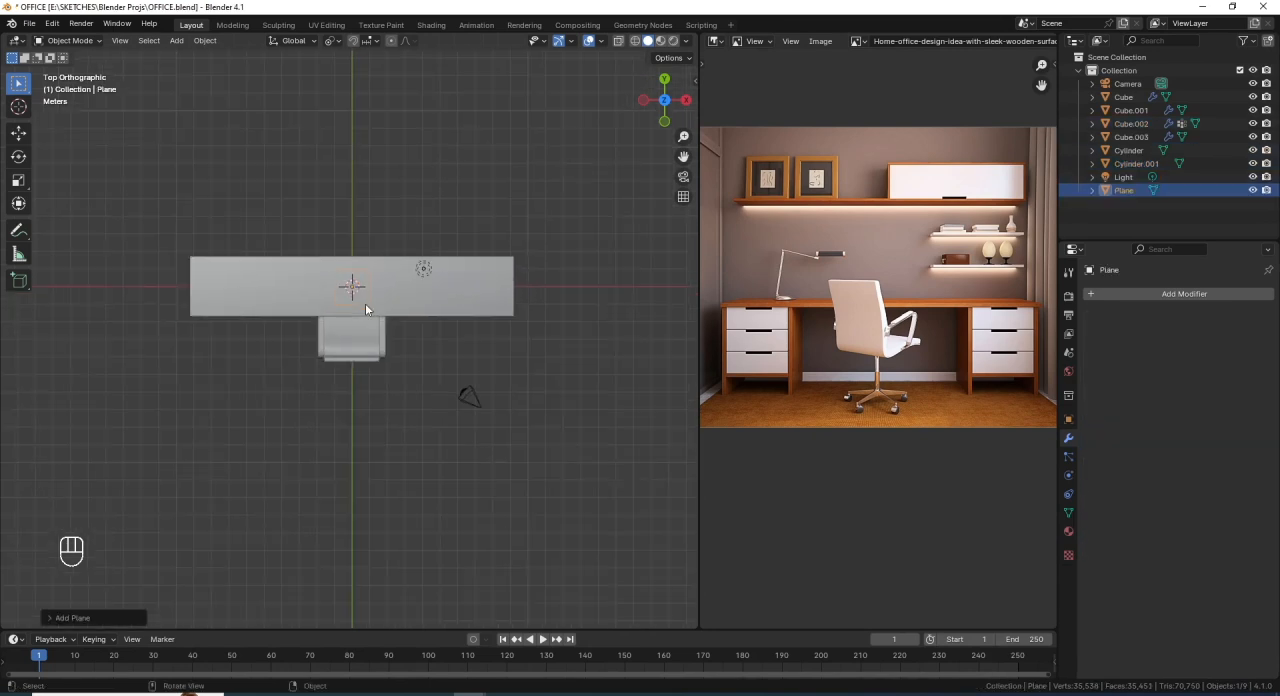
- In Edit Mode with wireframe shading, scale the plane about 2.3 times, then about 4.1 times along X to span past the desk's ends
key("Tab")
key("shift")
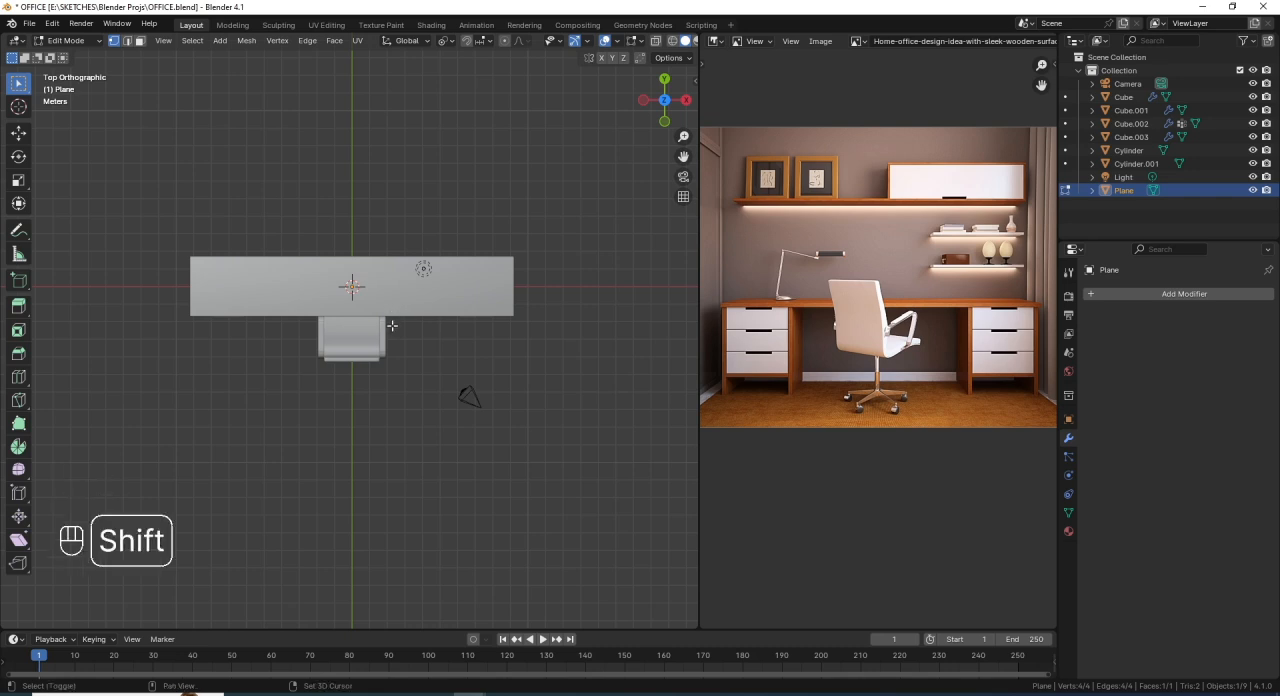
key("shift+z")
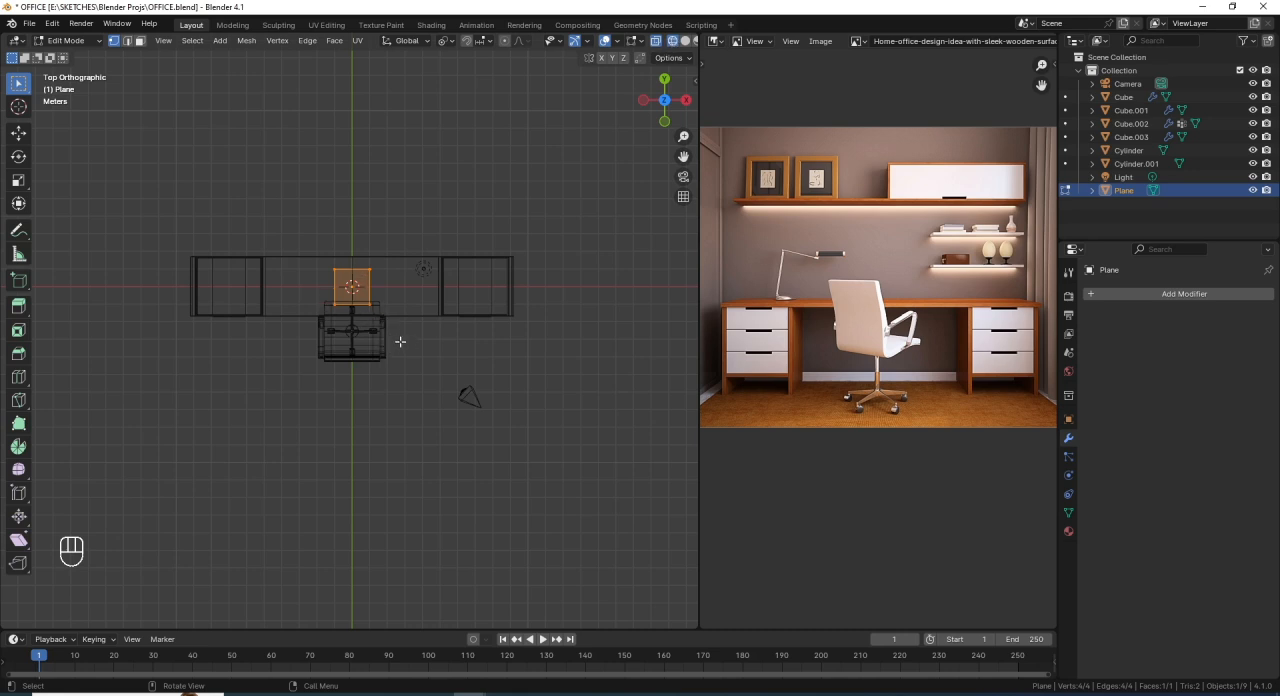
key("s")
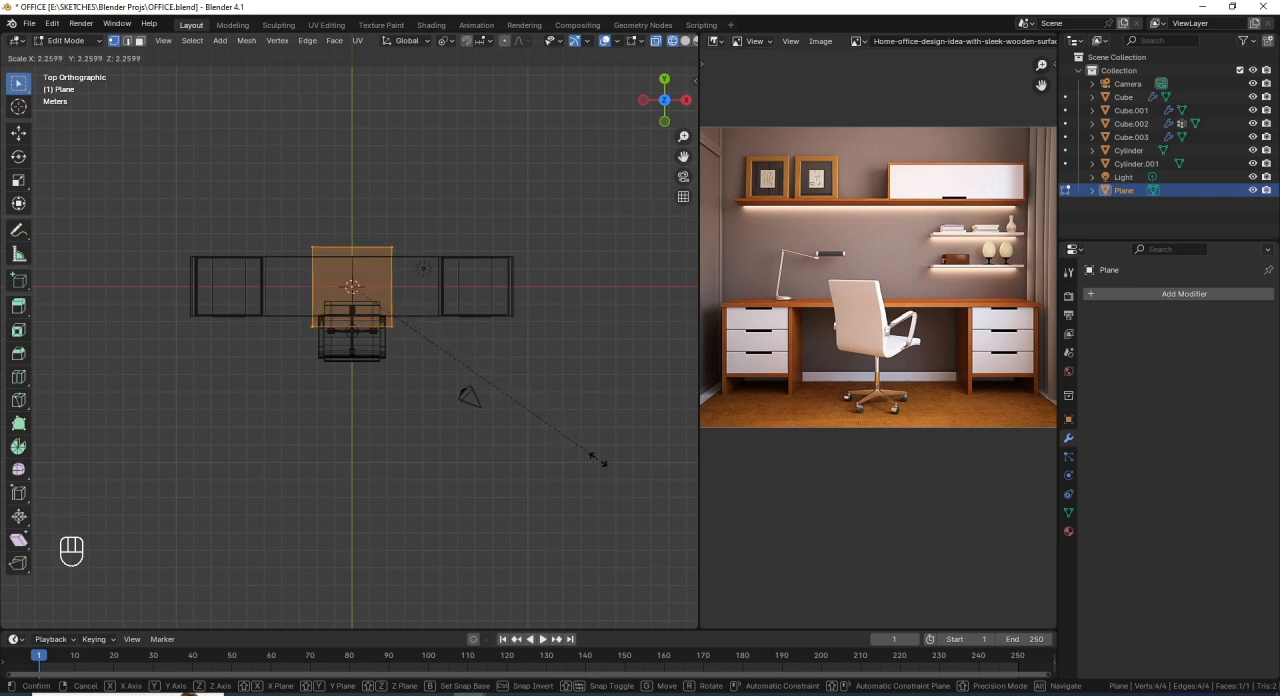
left_click(605, 468)
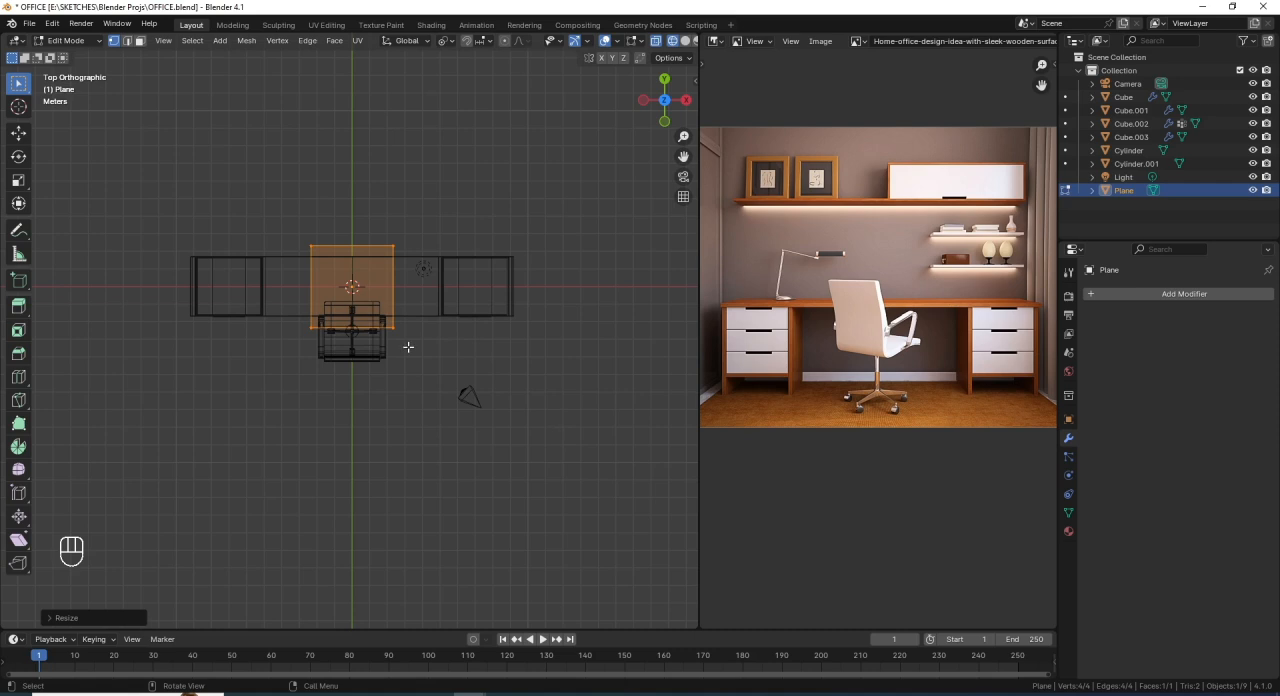
key("s")
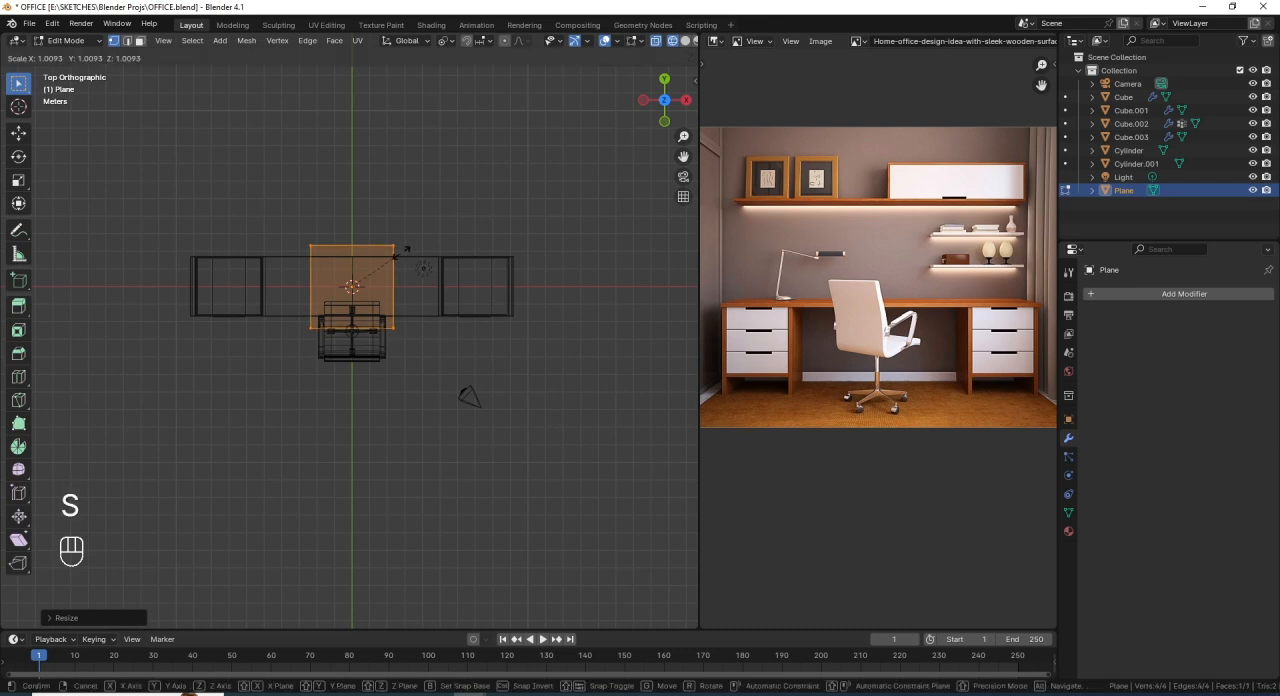
key("x")
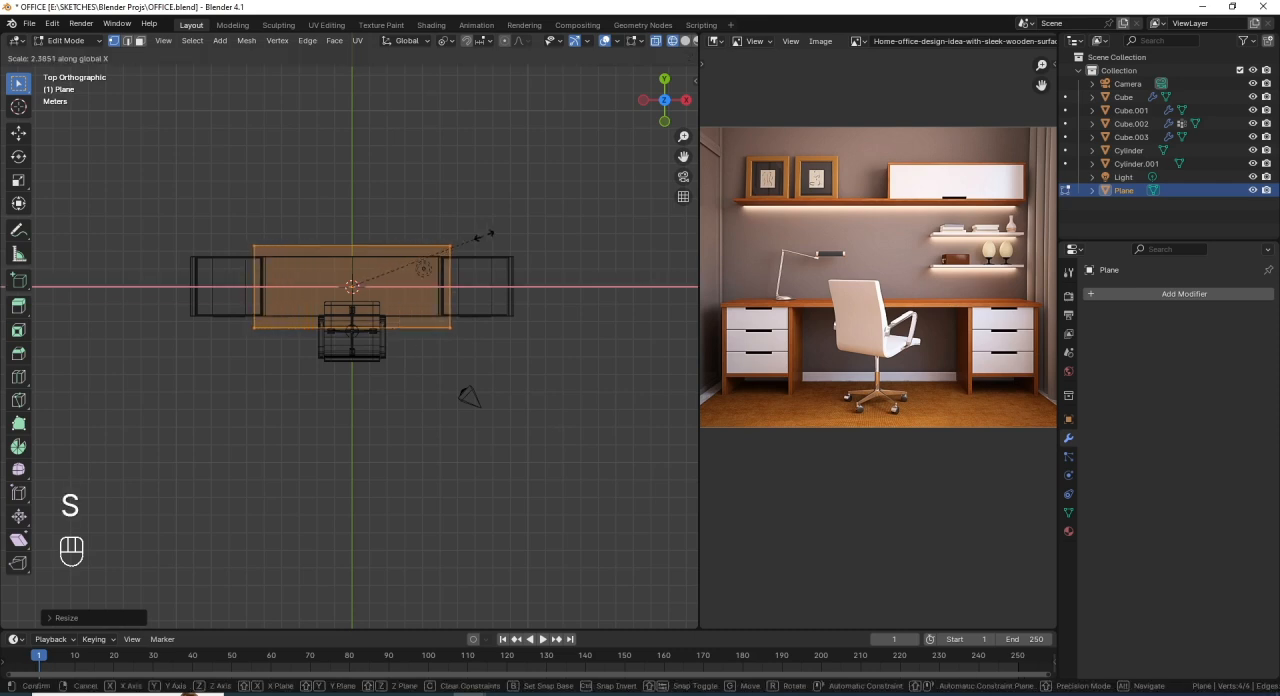
left_click(576, 218)
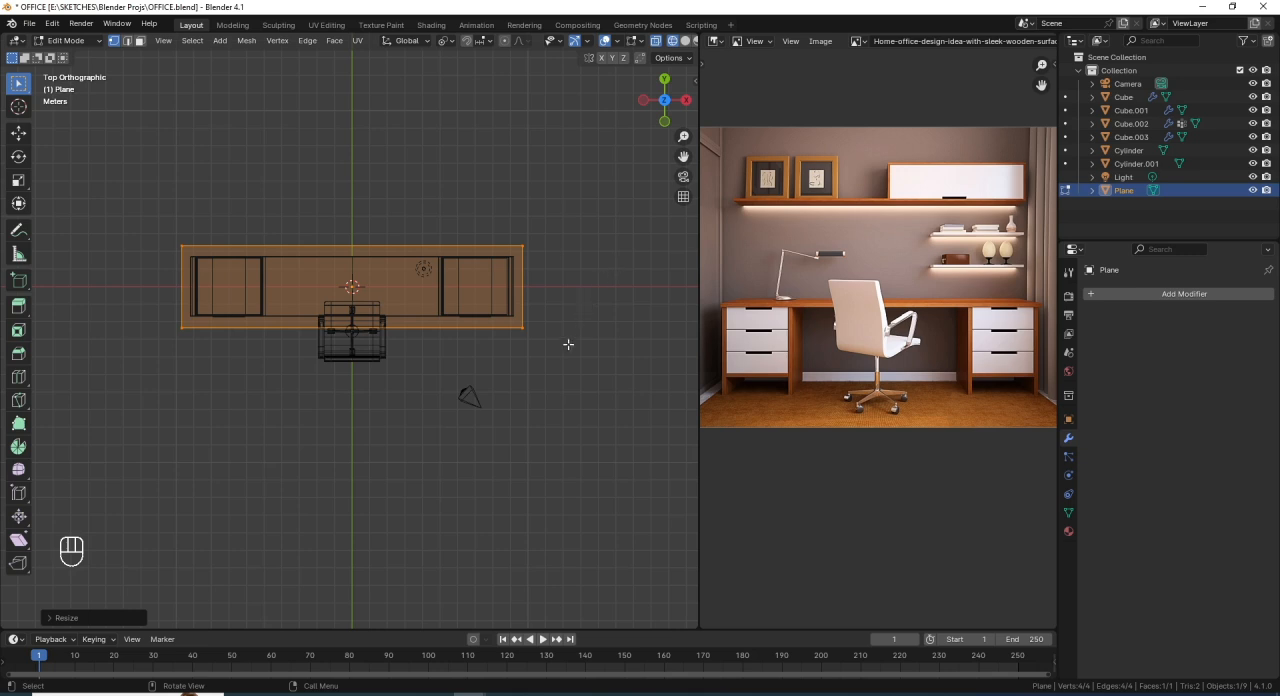
- Move the plane's front edge -13 m along Y to extend the floor in front of the chair
key("2")
left_click(296, 328)
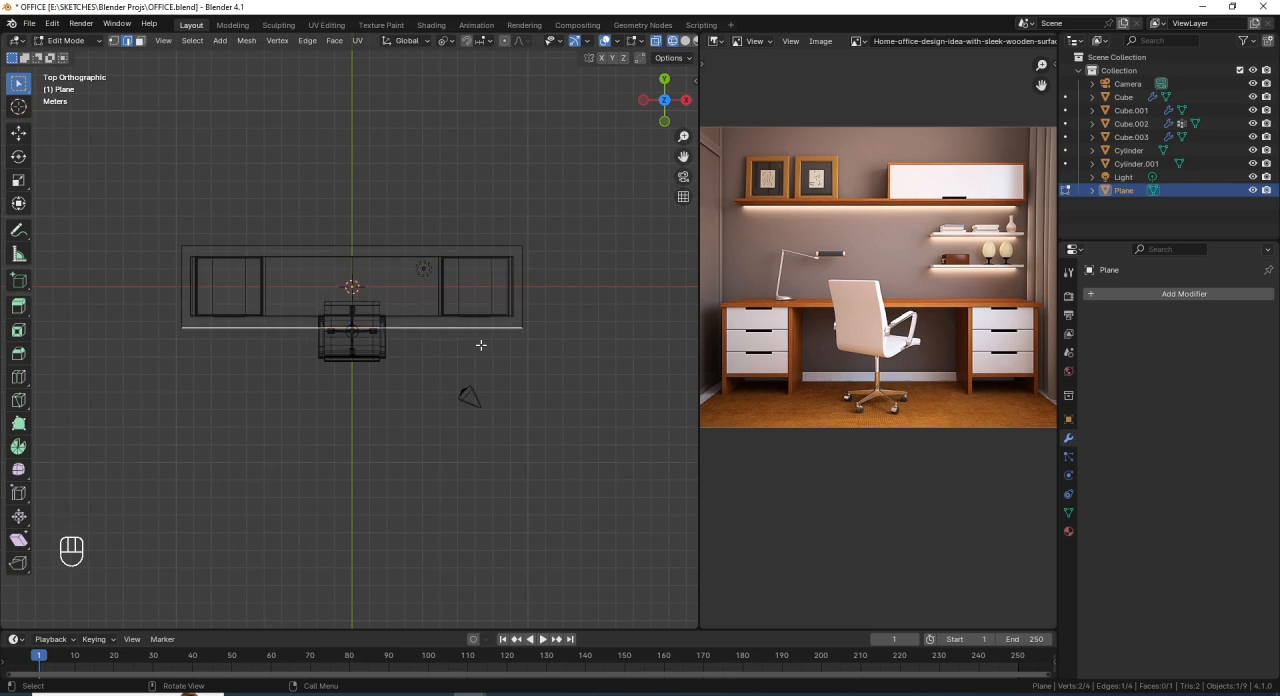
key("g")
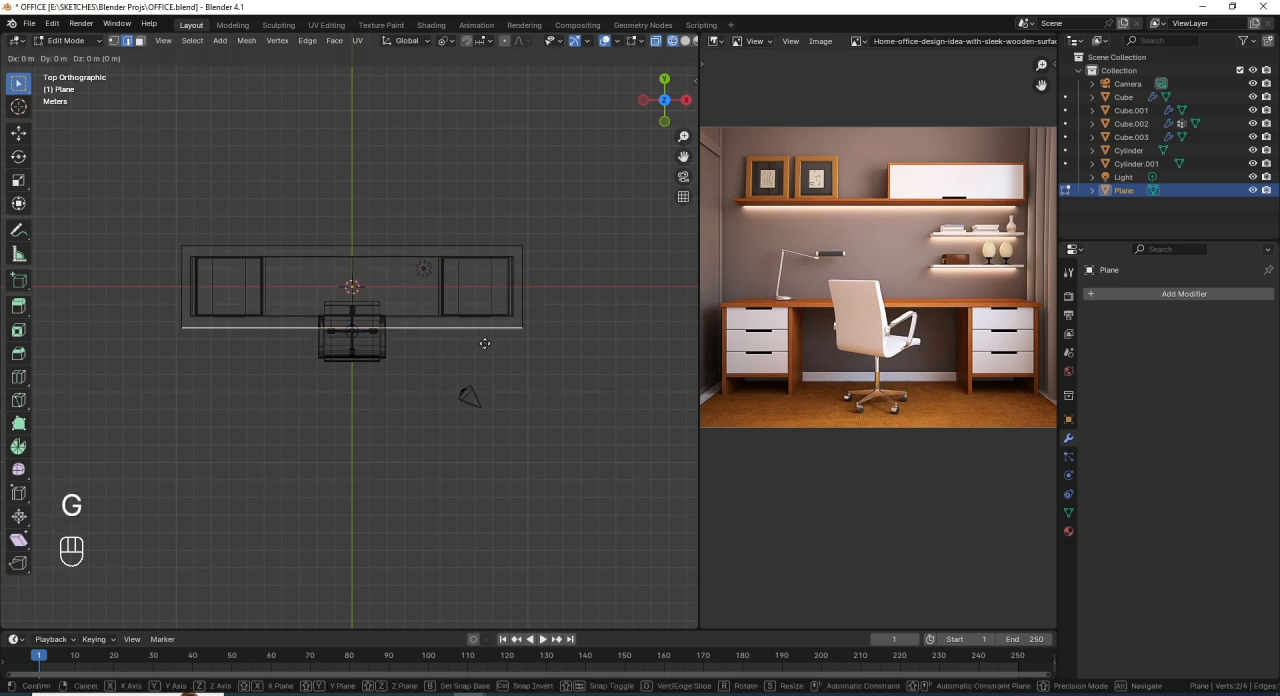
key("y")
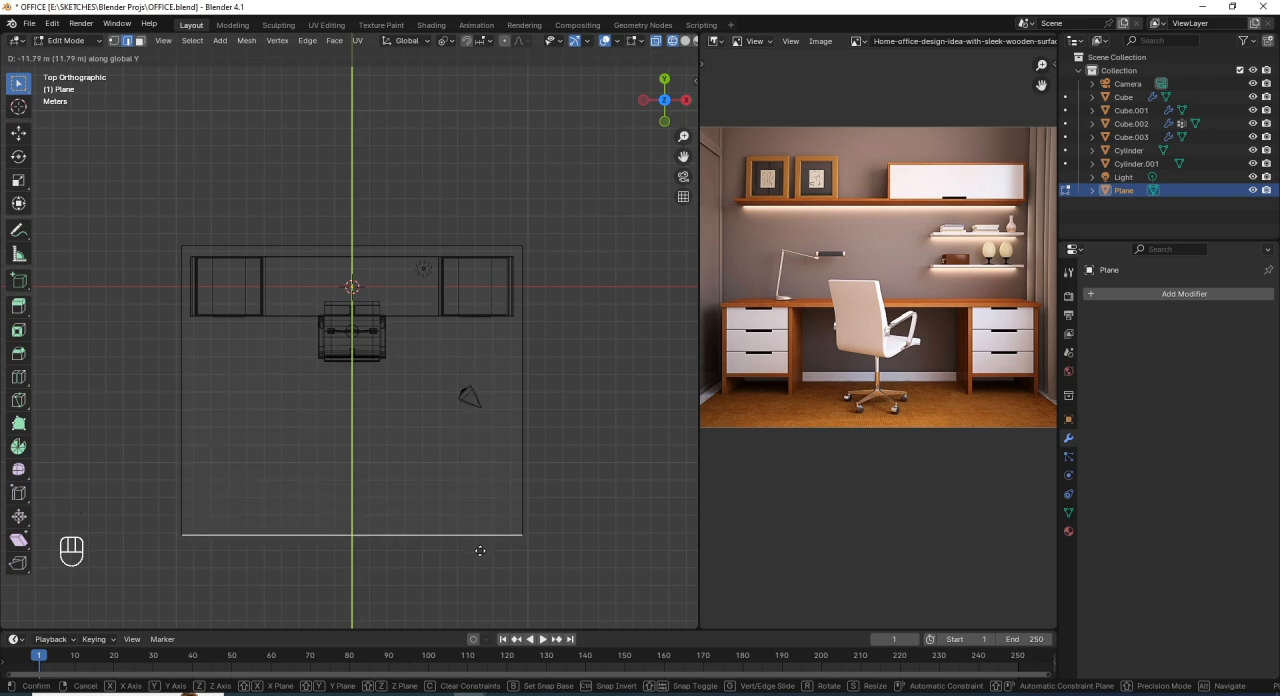
key("ctrl")
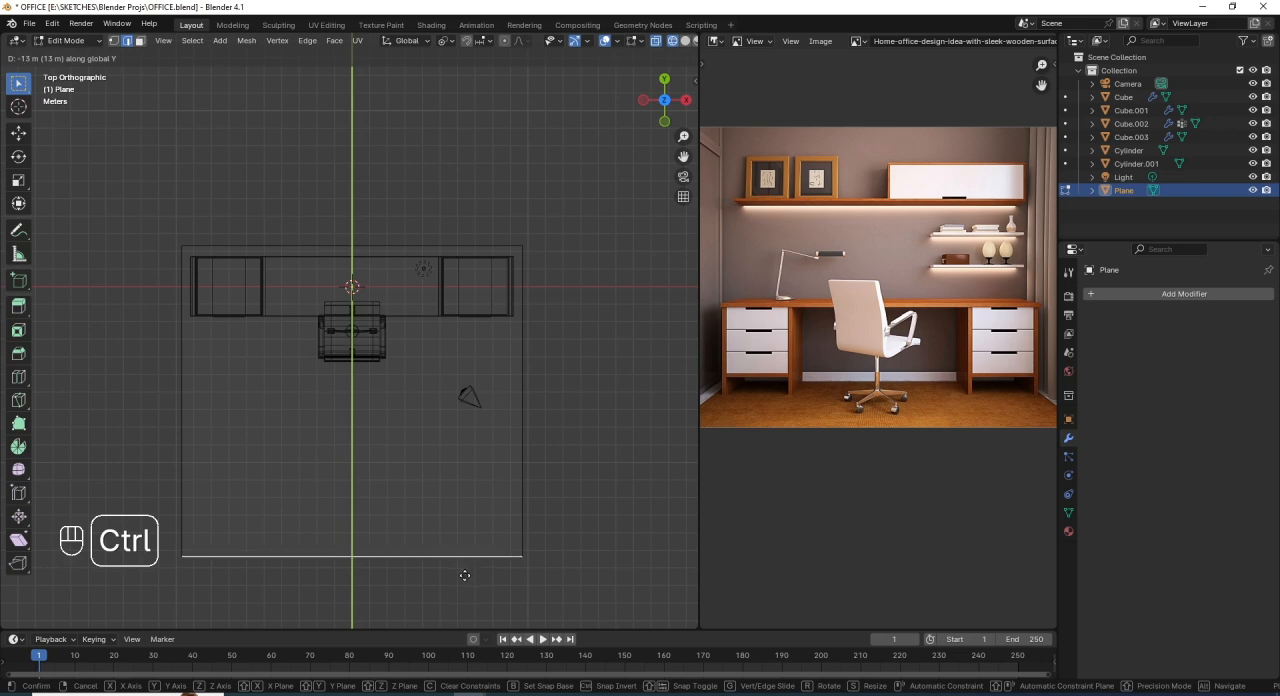
left_click(465, 577)
- Select the floor plane's left, back and right edges and lower them along Z to the base of the desk and chair
middle_click_drag(503, 471, 372, 377)
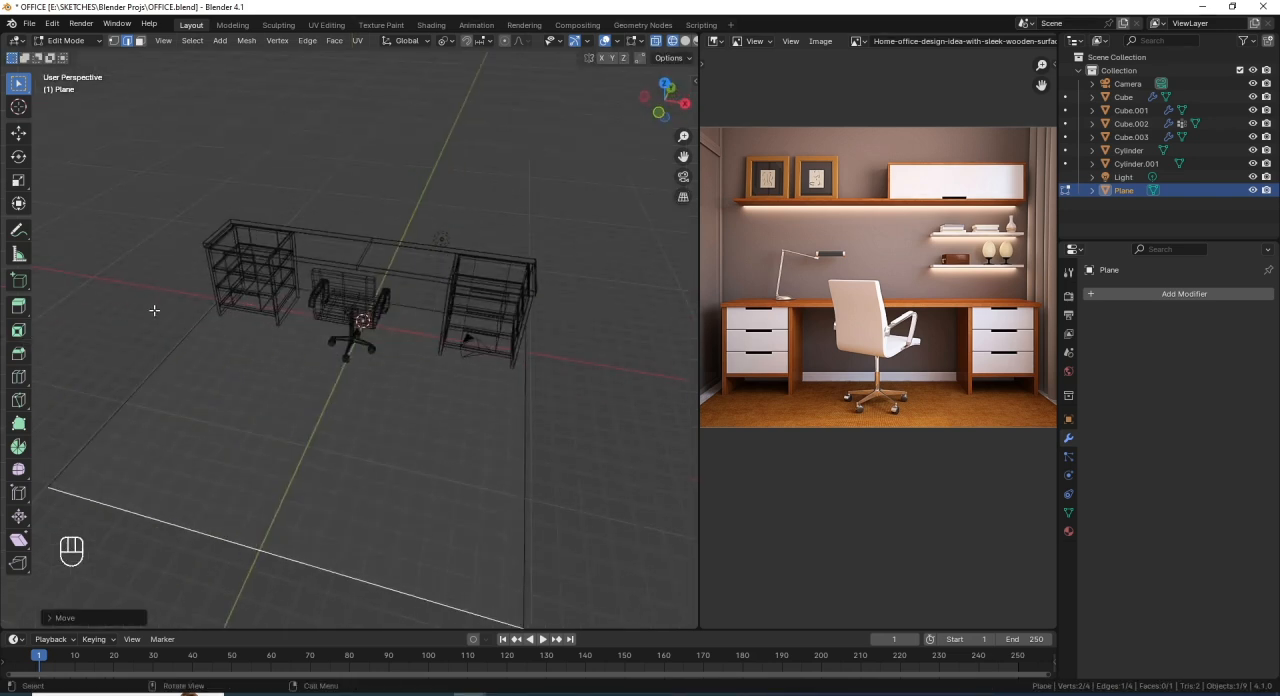
left_click(153, 378)
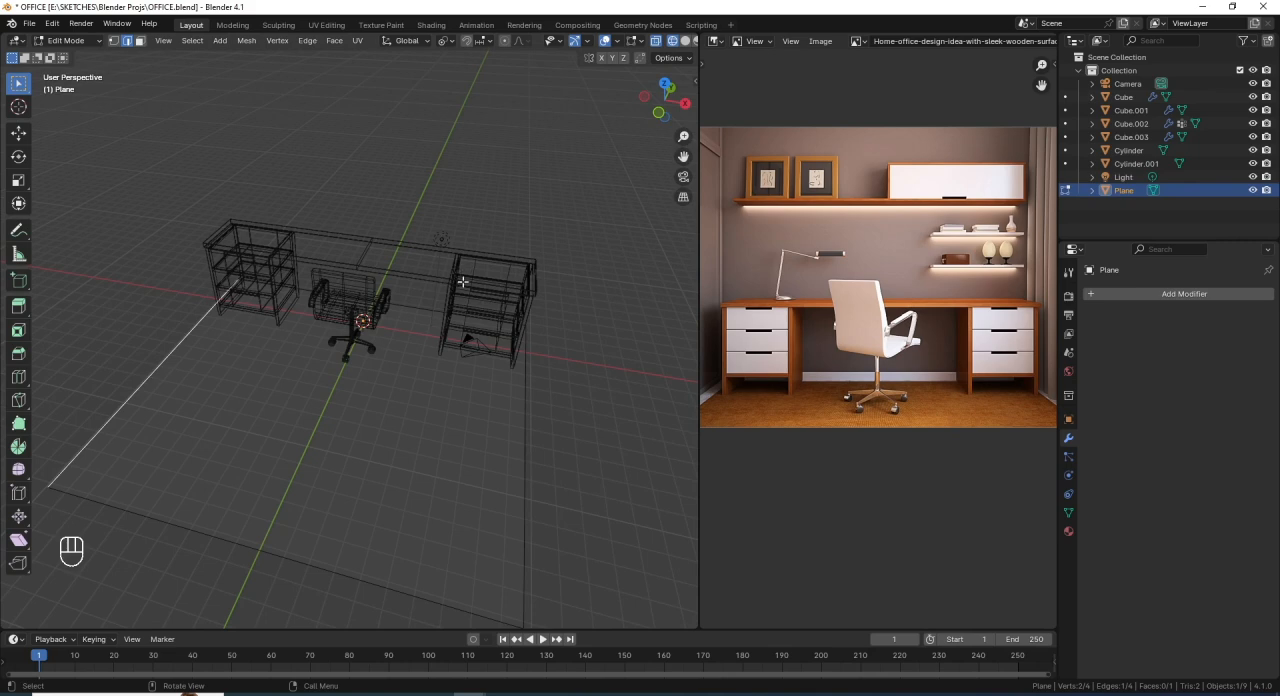
left_click(416, 310, "shift")
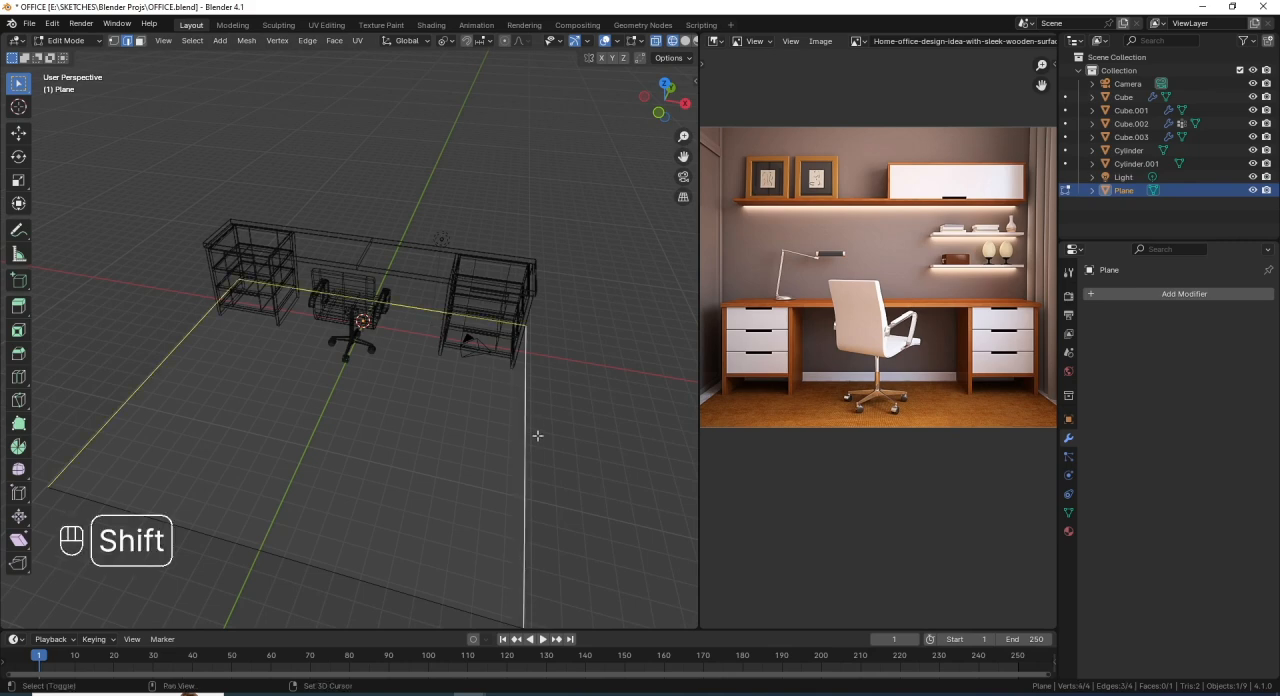
middle_click_drag(535, 433, 483, 342)
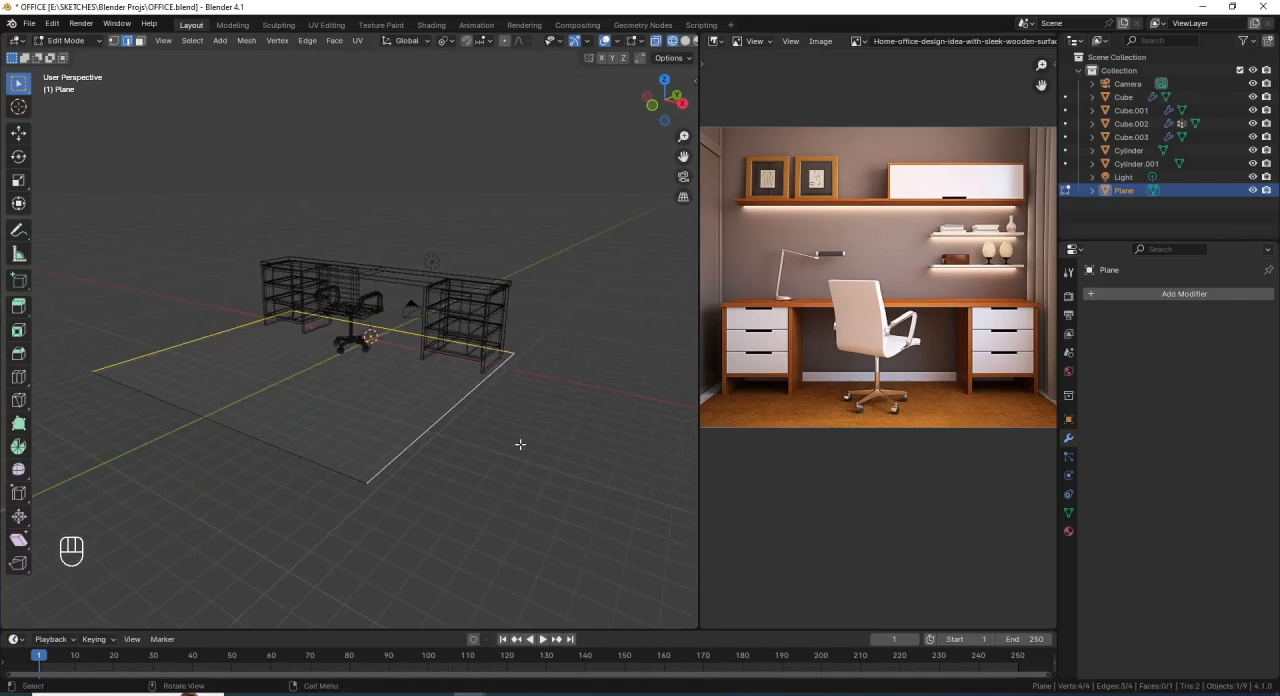
key("KP_3")
scroll(386, 365, "up", 1)
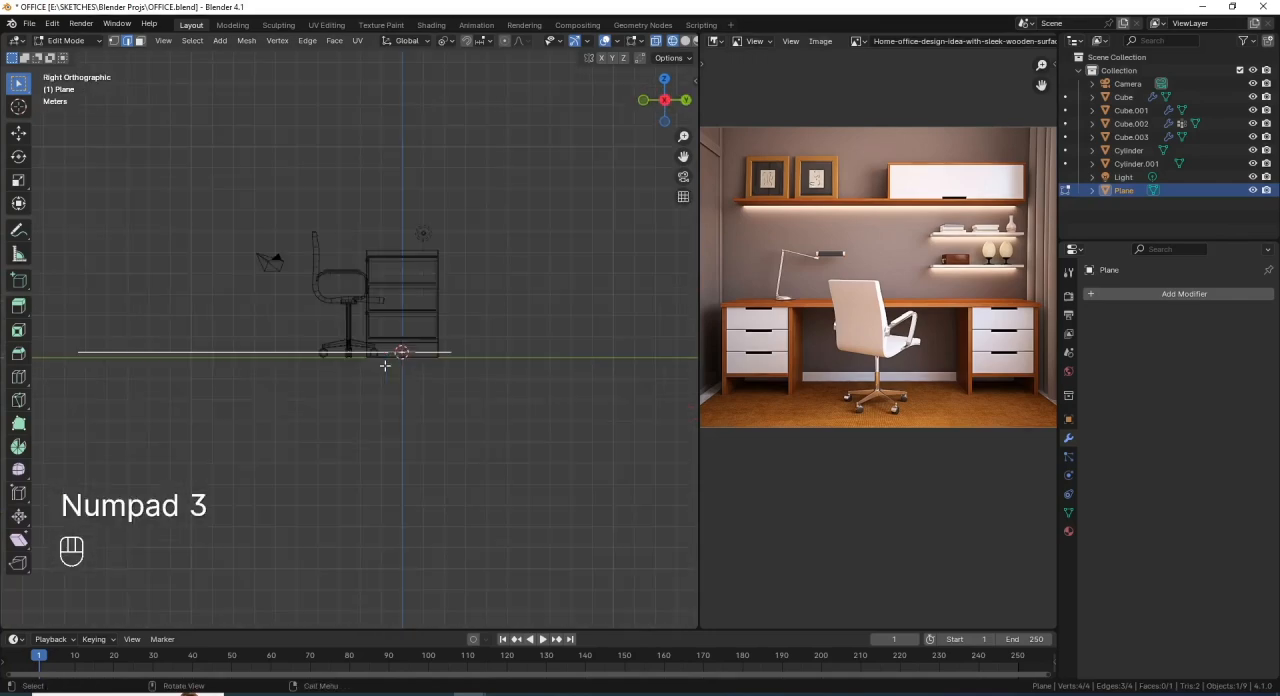
middle_click_drag(394, 362, 465, 398, "shift")
scroll(452, 397, "up", 2)
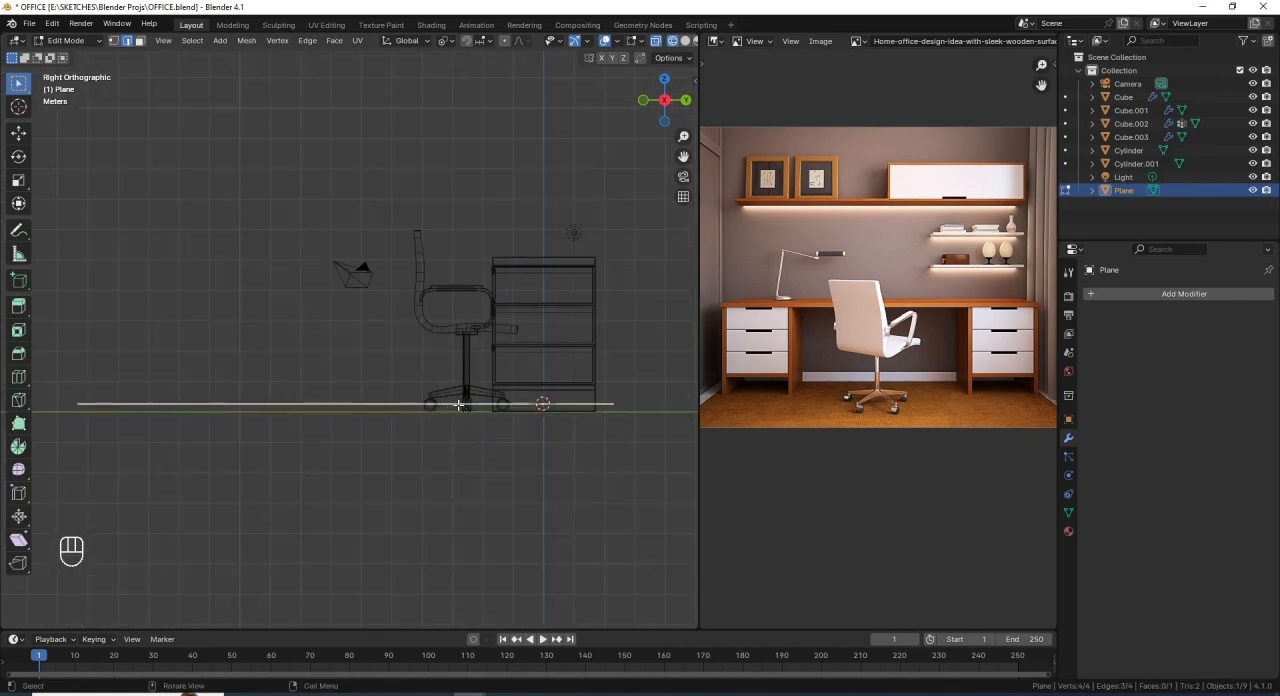
key("g")
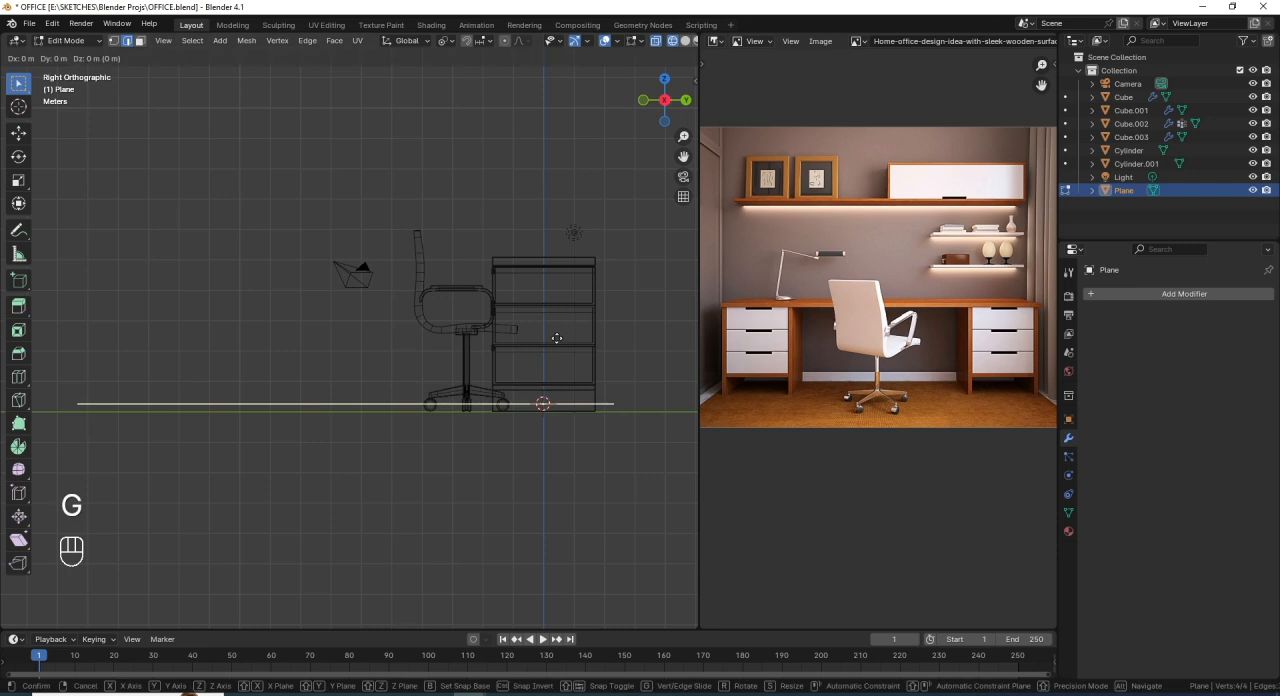
key("z")
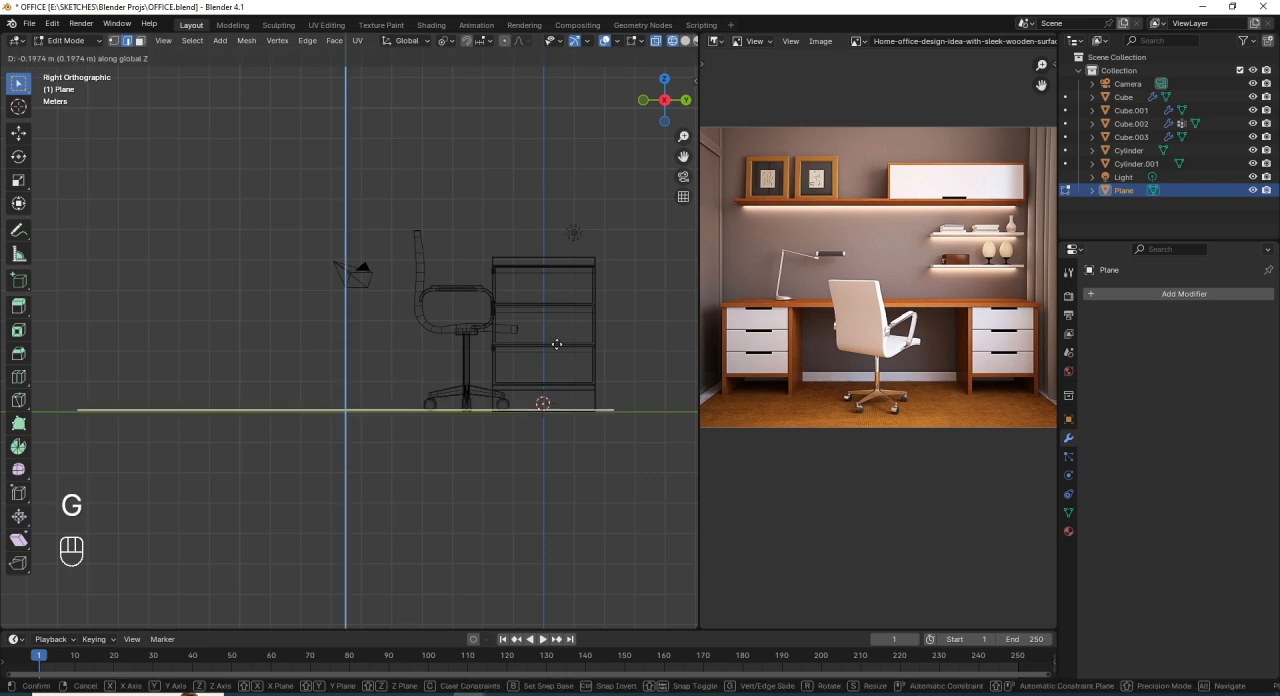
key("shift")
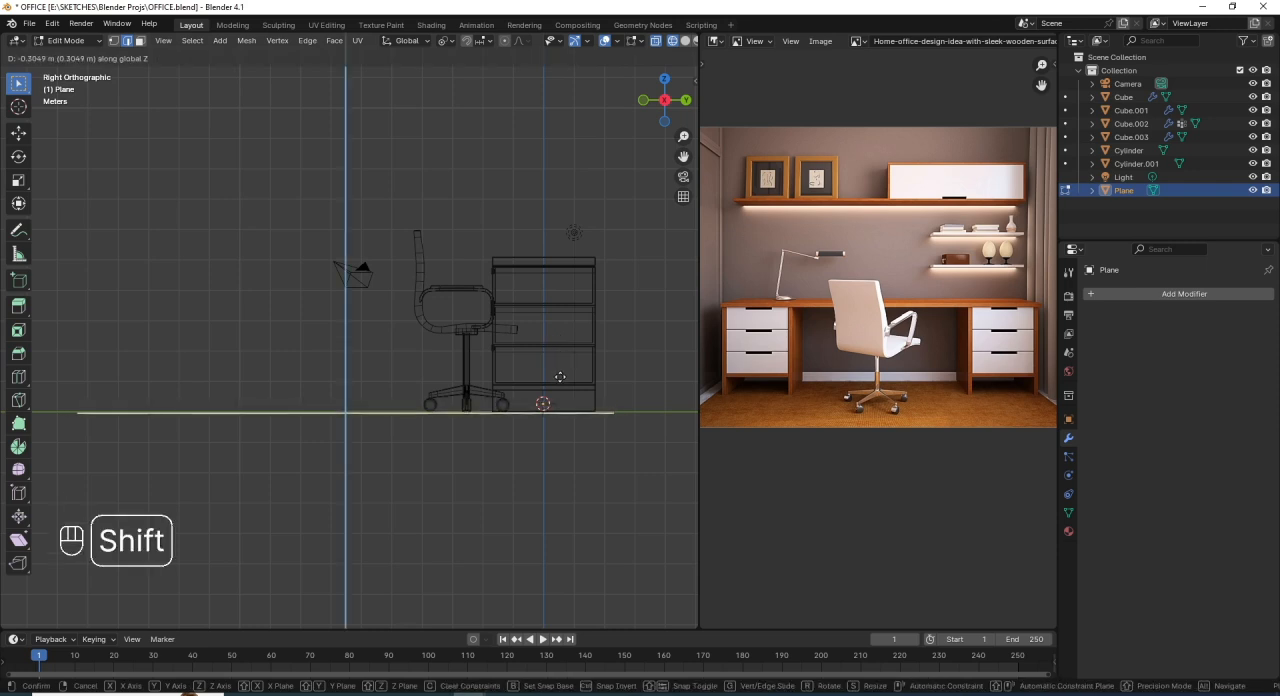
left_click(557, 366)
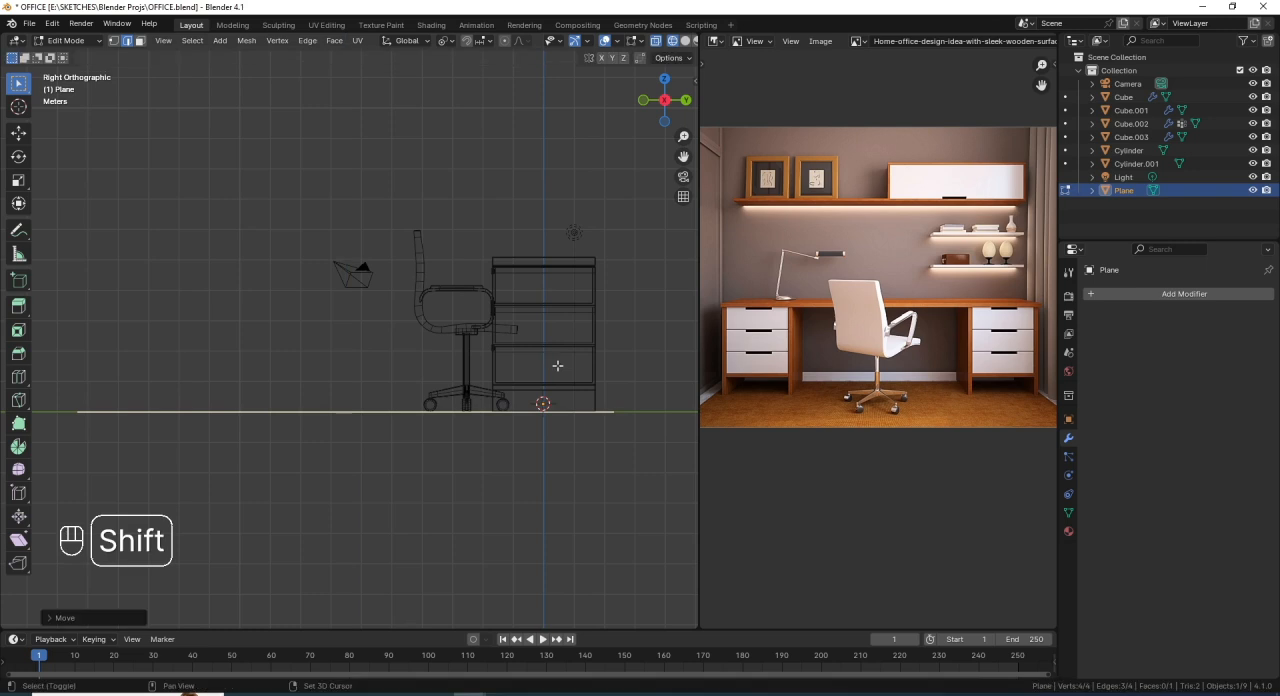
- Extrude the three selected floor edges about 15 m up along Z to form the side and back walls
middle_click_drag(526, 343, 501, 345, "shift")
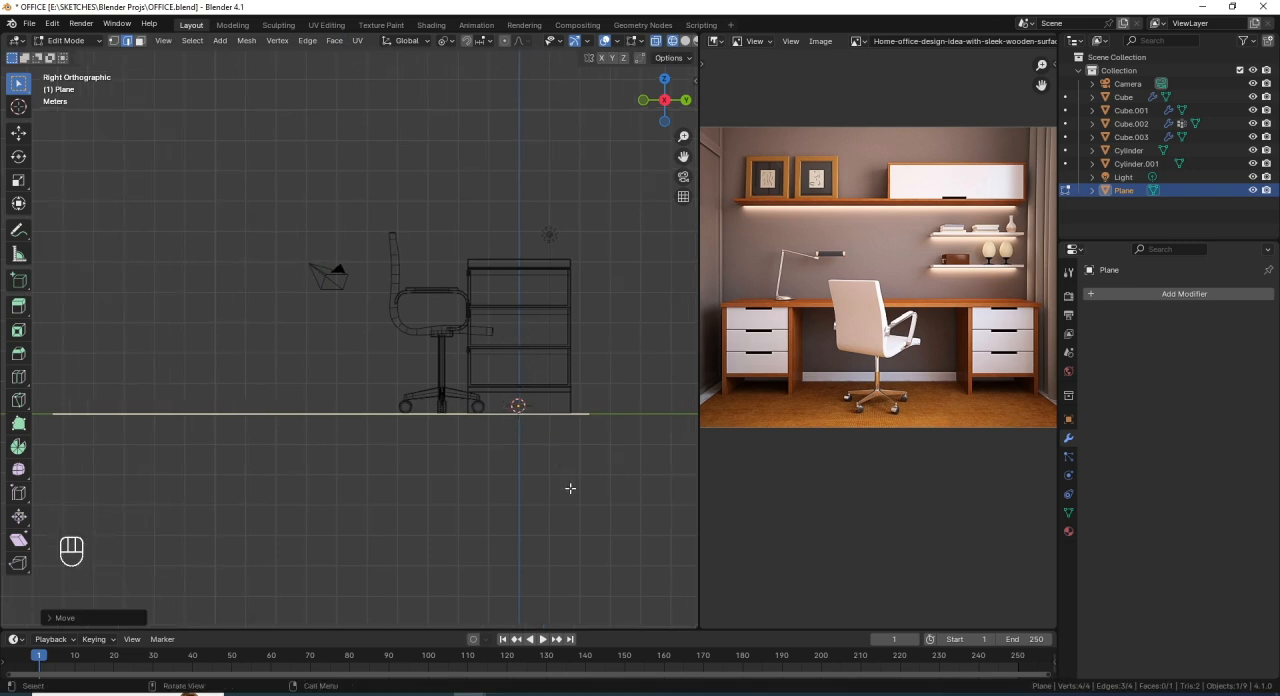
middle_click_drag(378, 410, 411, 428)
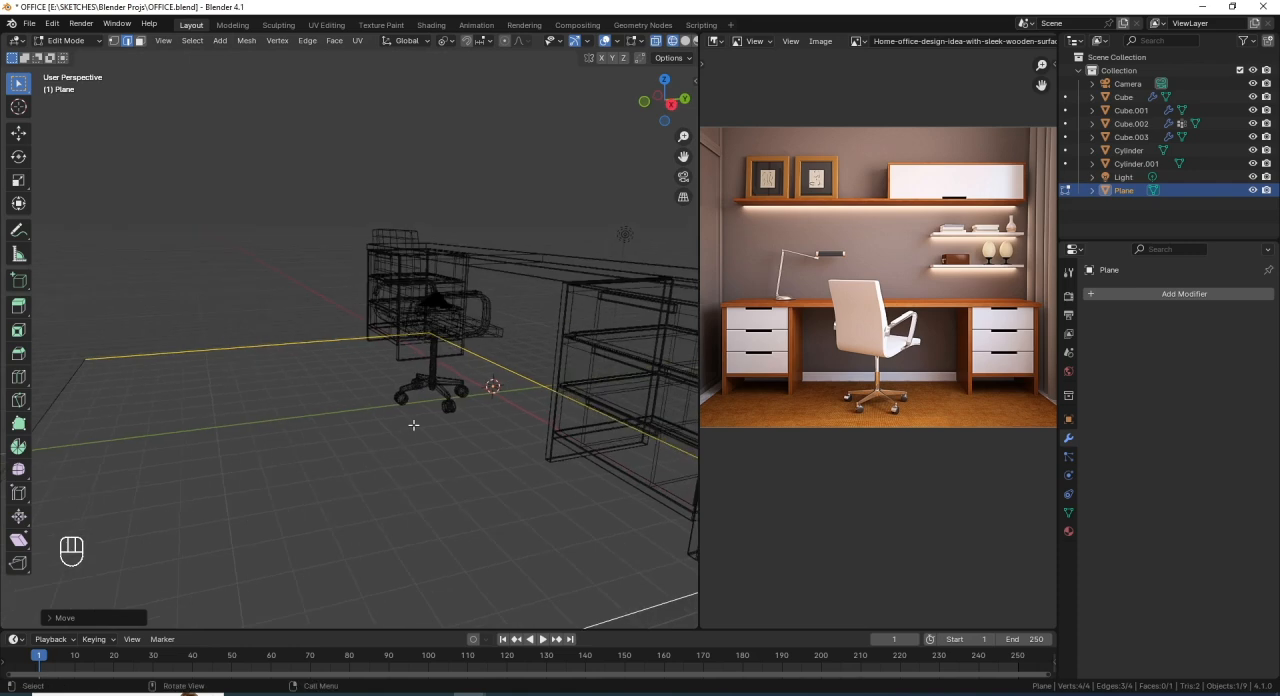
key("KP_3")
scroll(443, 423, "down", 2)
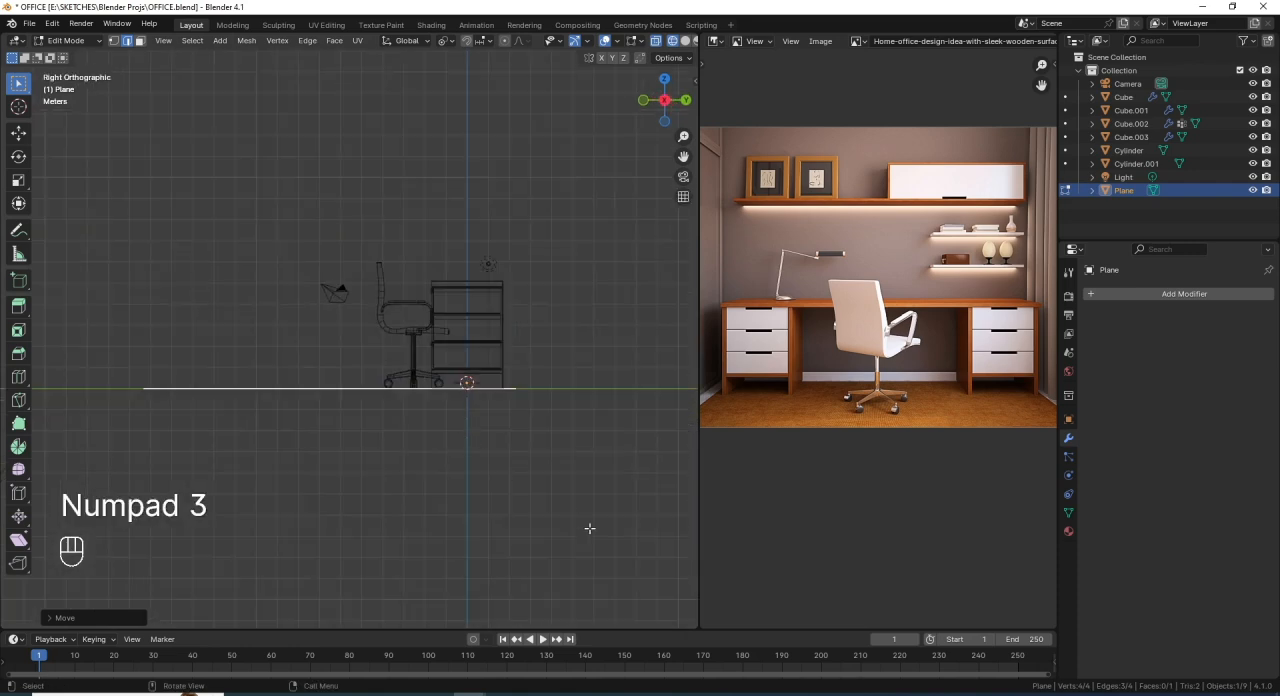
key("e")
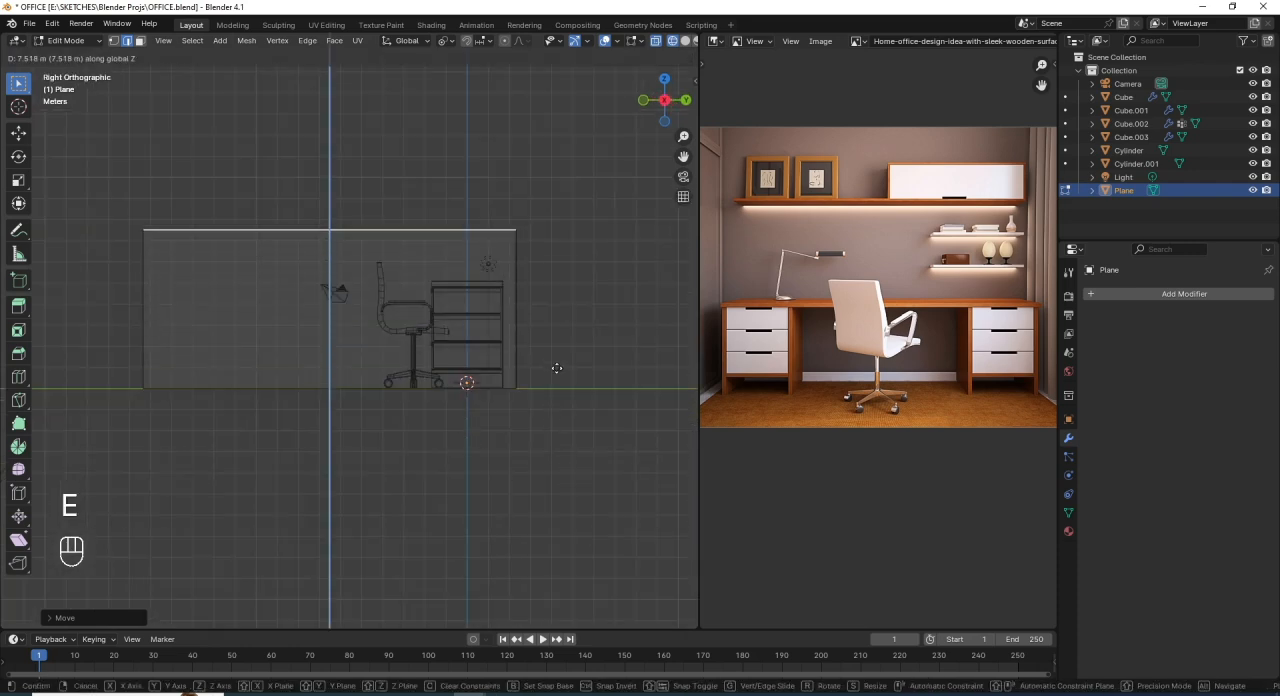
left_click(533, 205)
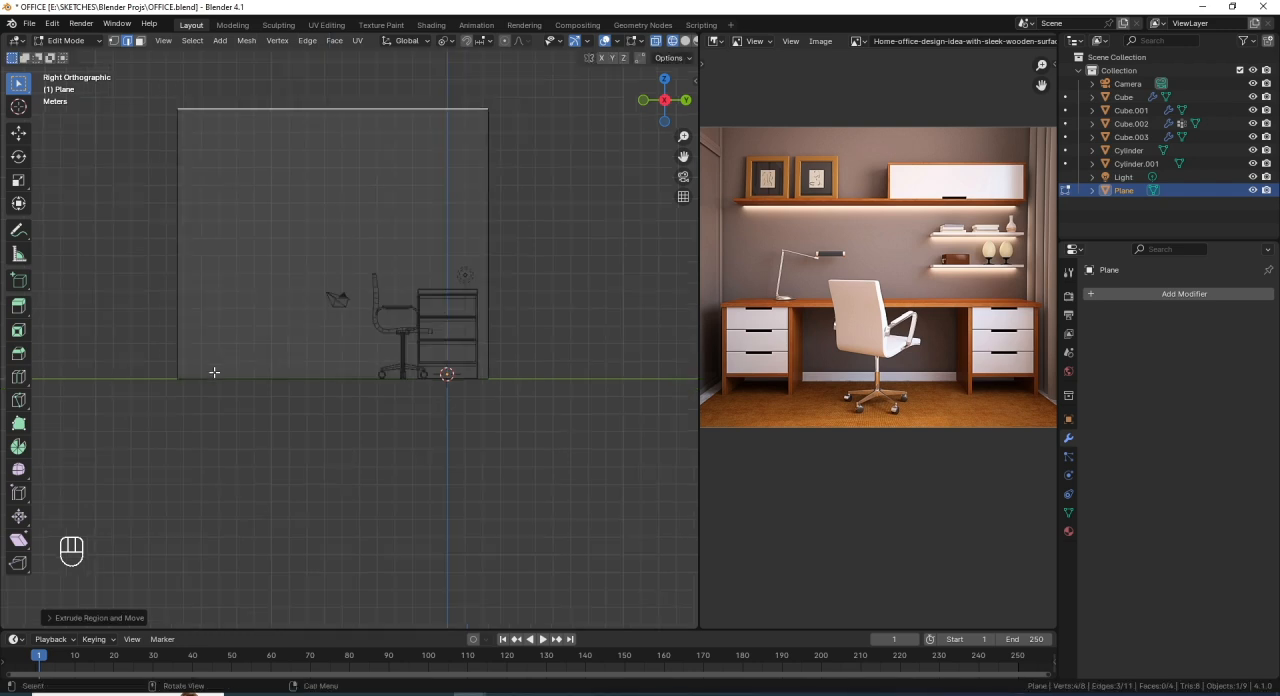
- Return the viewport to solid shading and compare the walled room with the whole reference image
middle_click_drag(214, 371, 323, 421)
key("shift+z")
scroll(328, 447, "up", 3)
scroll(323, 421, "up", 1)
scroll(458, 450, "down", 1)
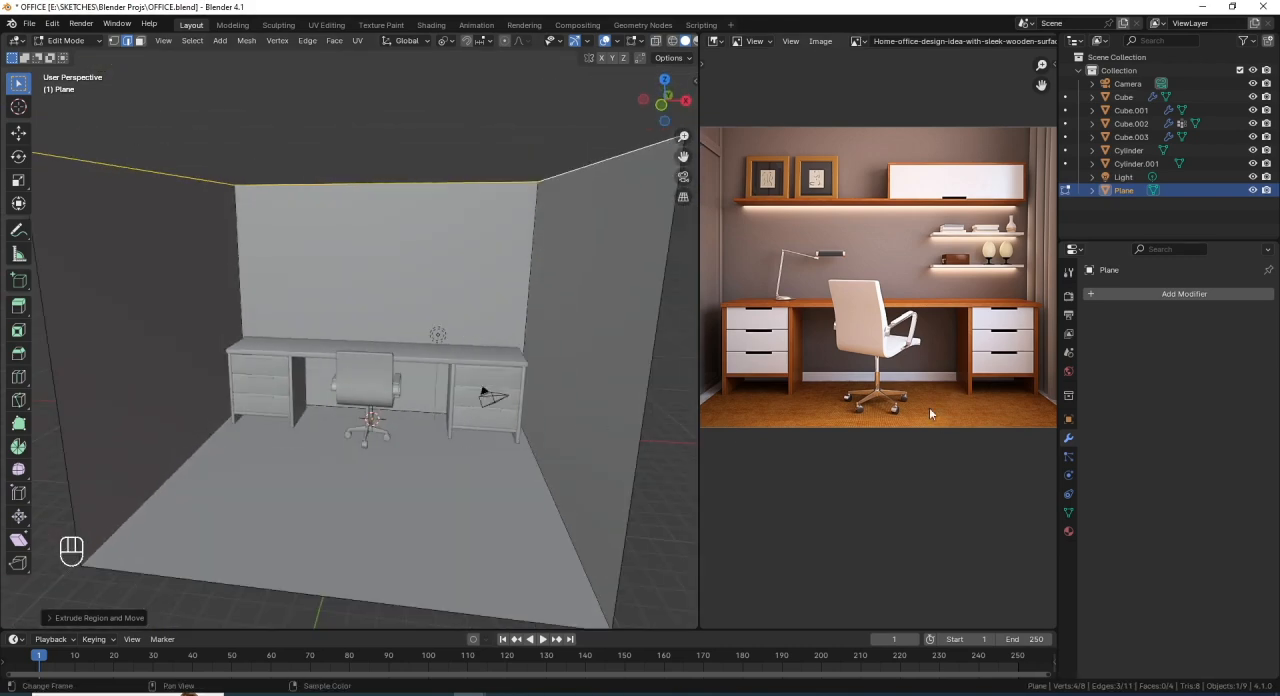
scroll(868, 393, "down", 1)
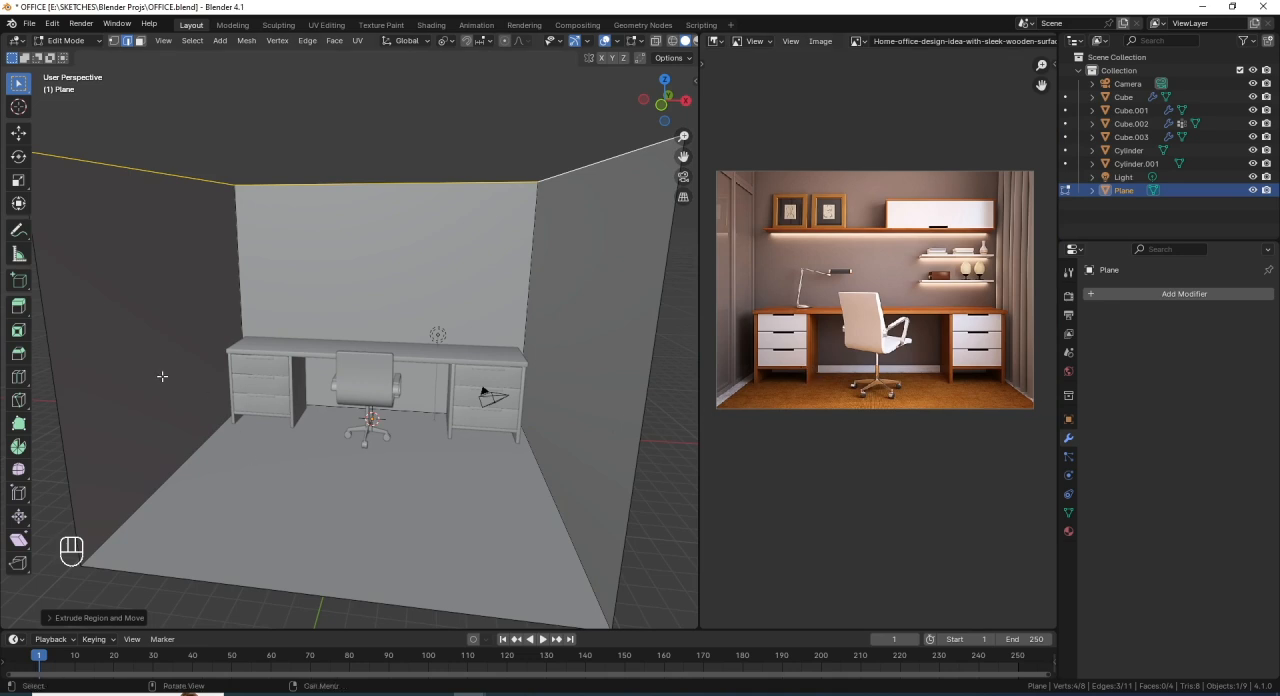
- Select the floor's left, back and right edges in wireframe view and duplicate them in place
key("shift+z")
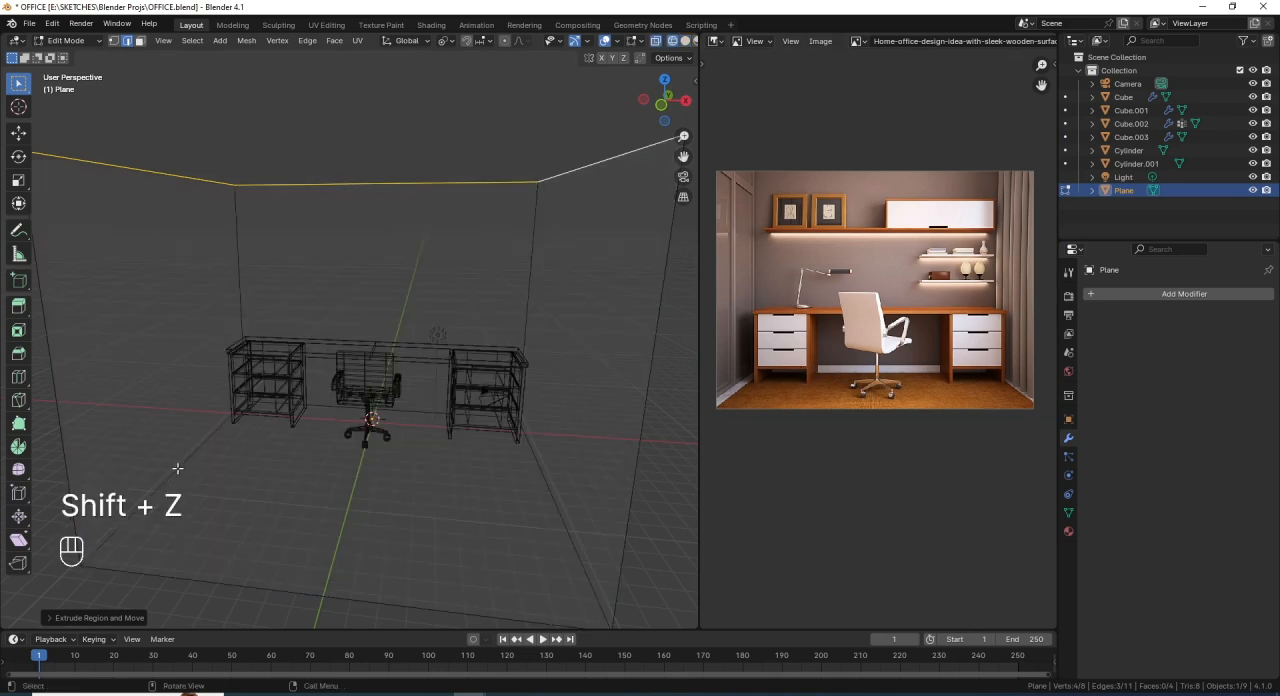
left_click(129, 43)
left_click(174, 470)
left_click(334, 401, "shift")
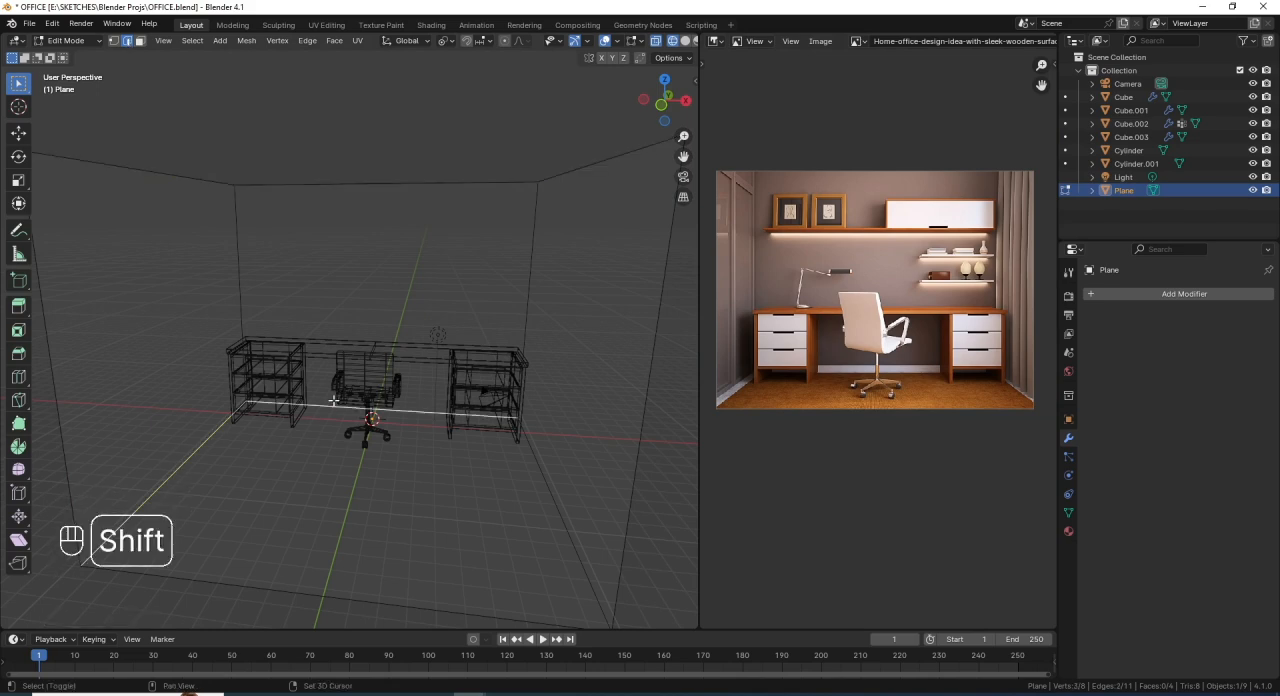
left_click(553, 480, "shift")
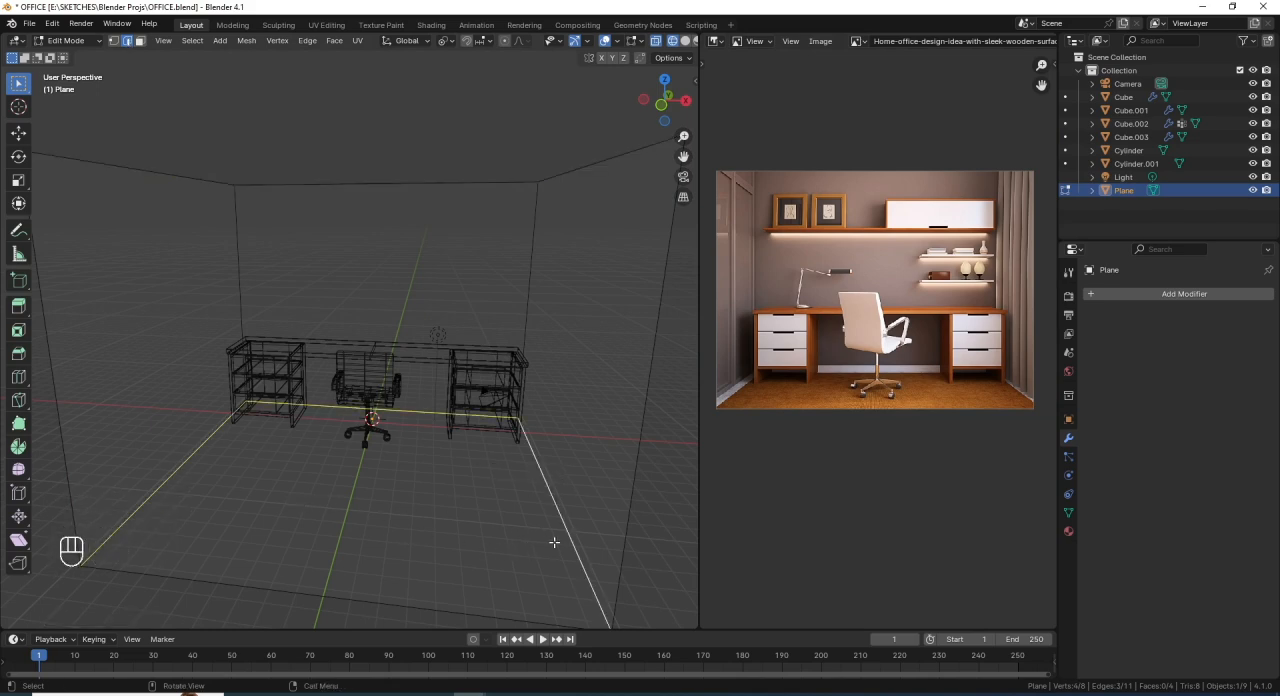
key("shift+d")
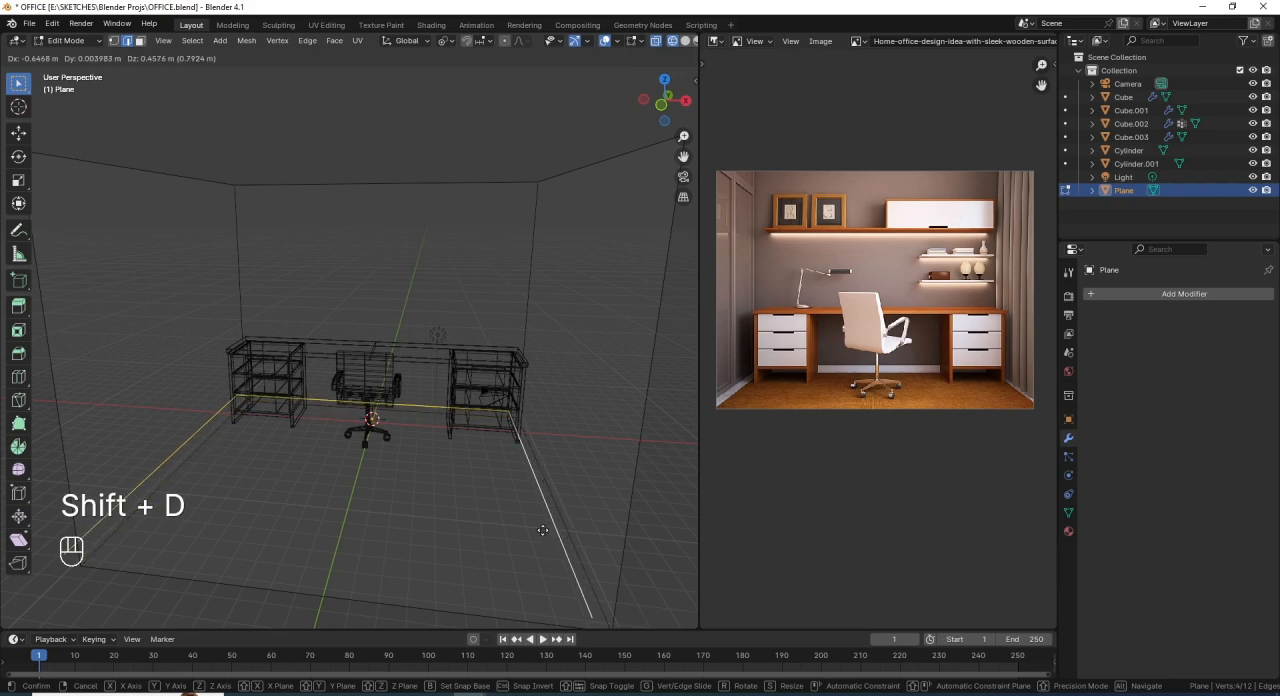
right_click(541, 517)
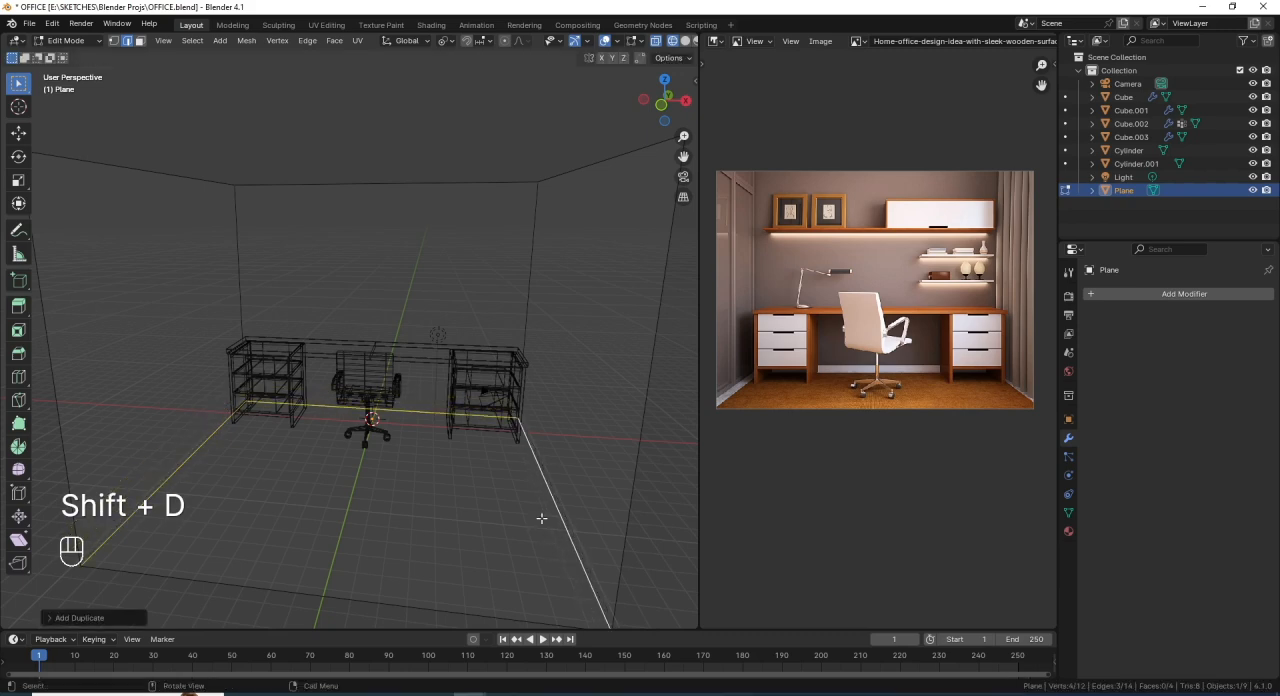
- Extrude the duplicated floor edges about 0.49 m up along Z to form a baseboard strip
mouse_move(413, 543)
middle_mouse_down()
mouse_move(421, 527)
mouse_move(408, 526)
middle_mouse_up()
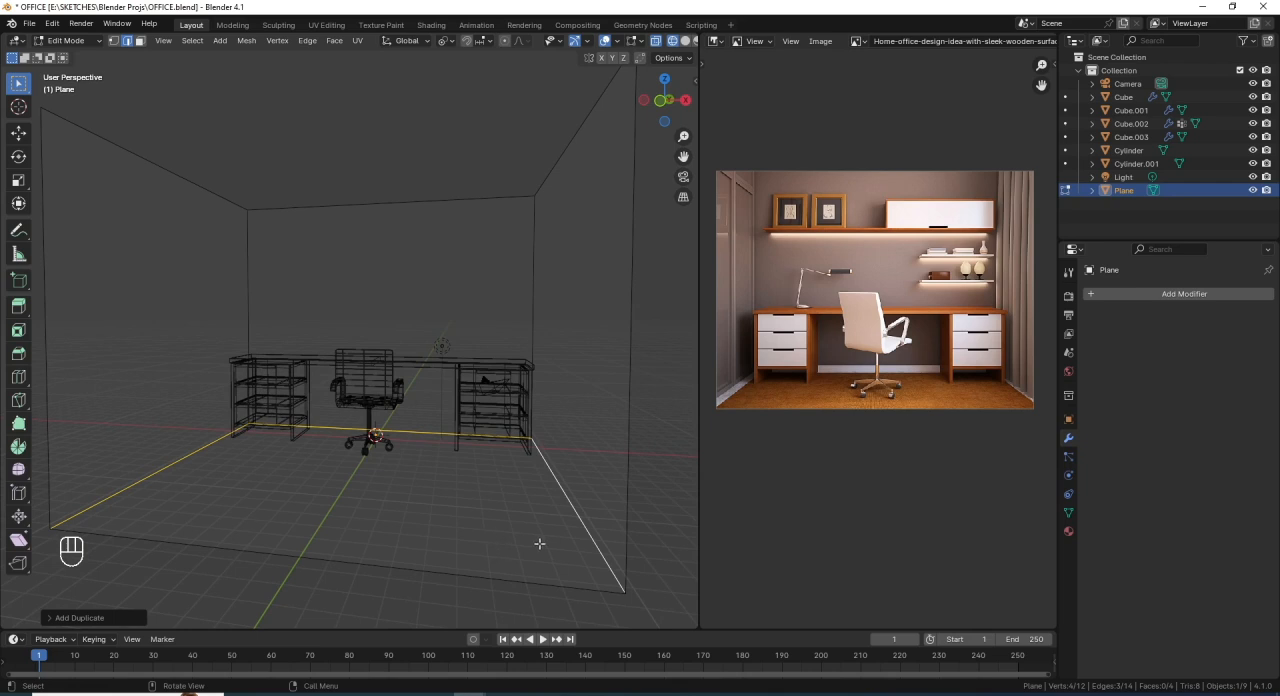
key("e")
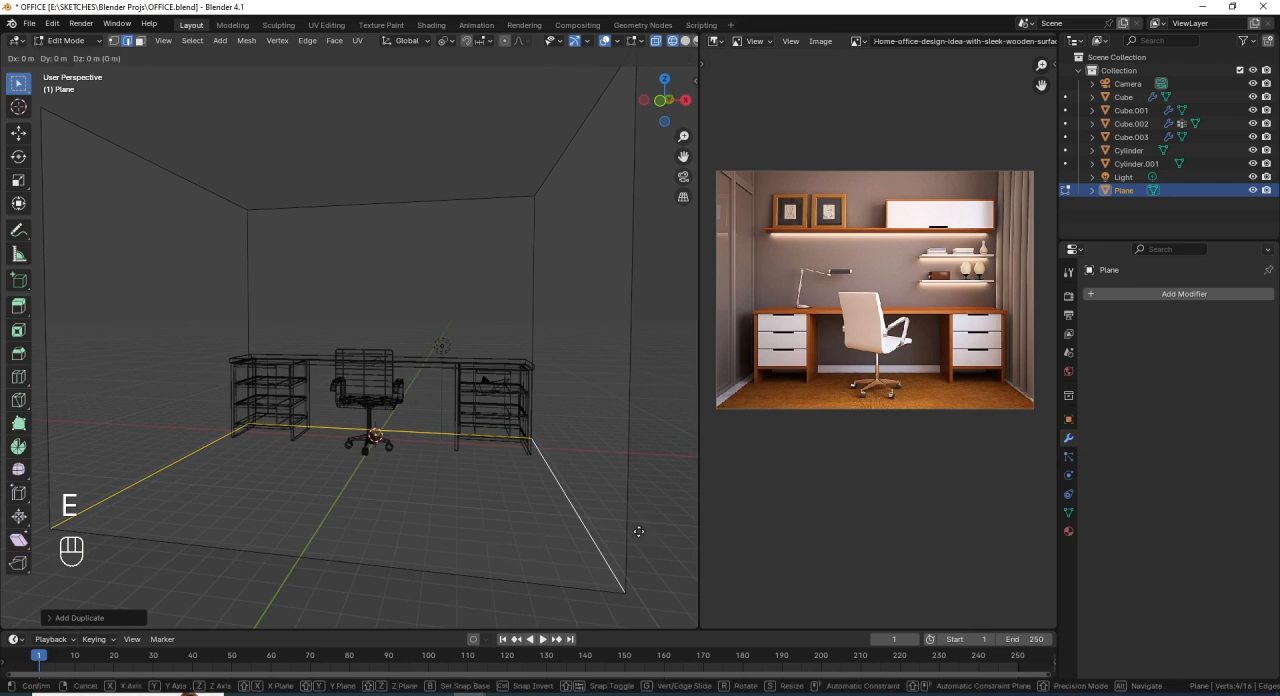
key("z")
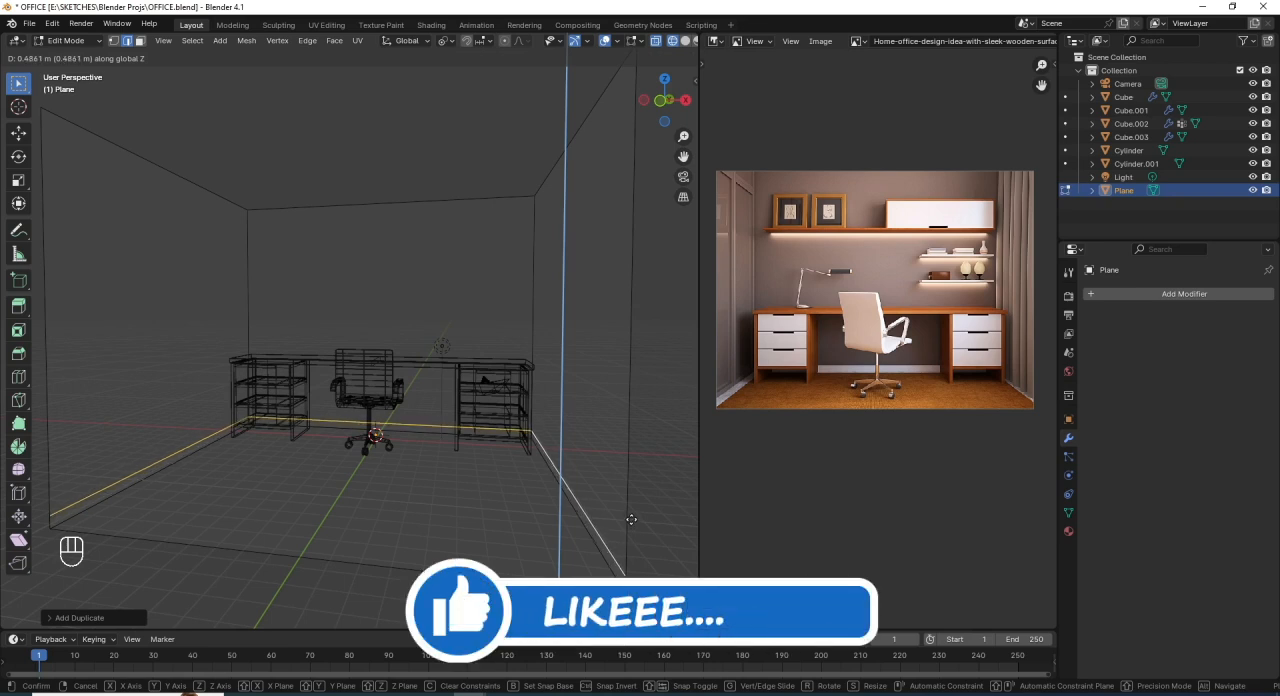
left_click(631, 521)
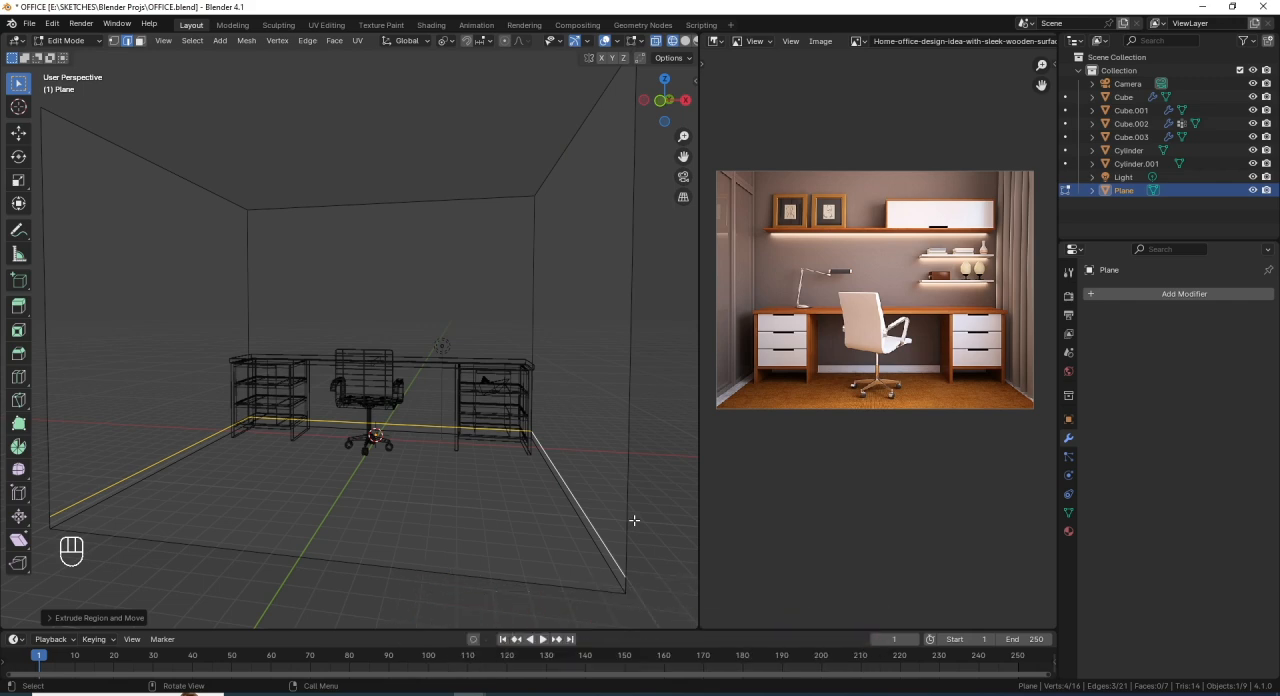
- Grow the selection to the strip's three faces and extrude them about 0.15 m along their normals to thicken the baseboard
key("ctrl")
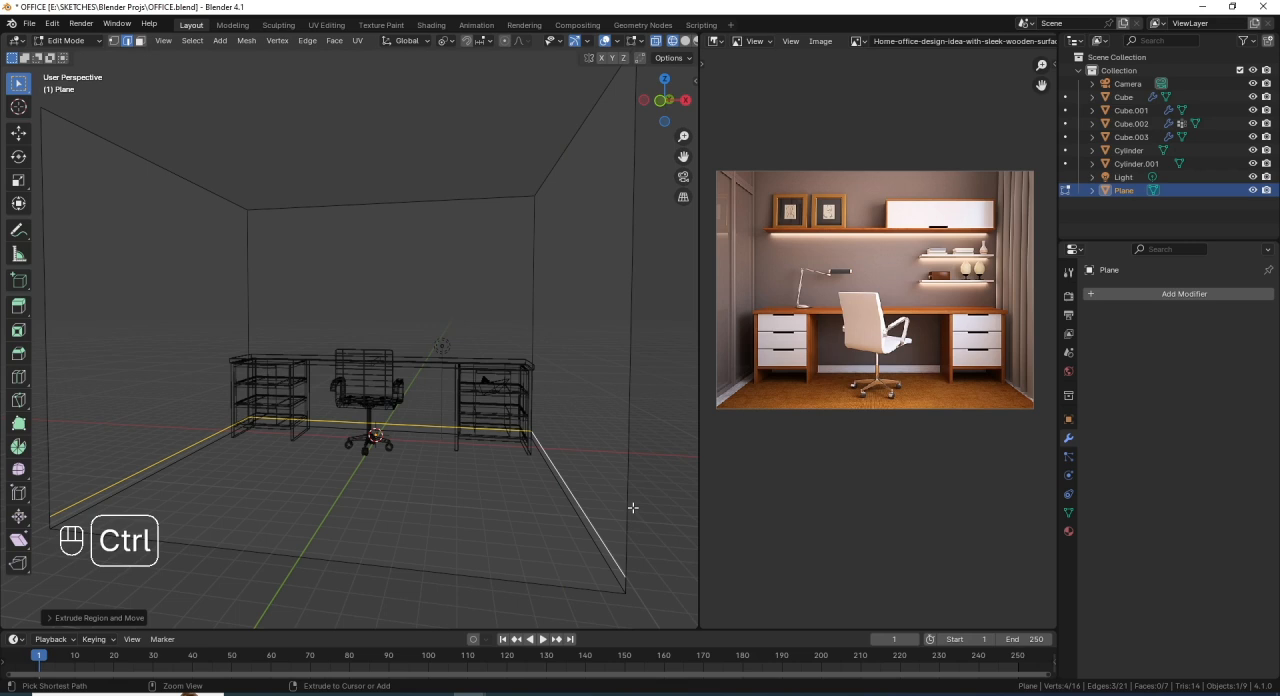
key("ctrl+KP_Add")
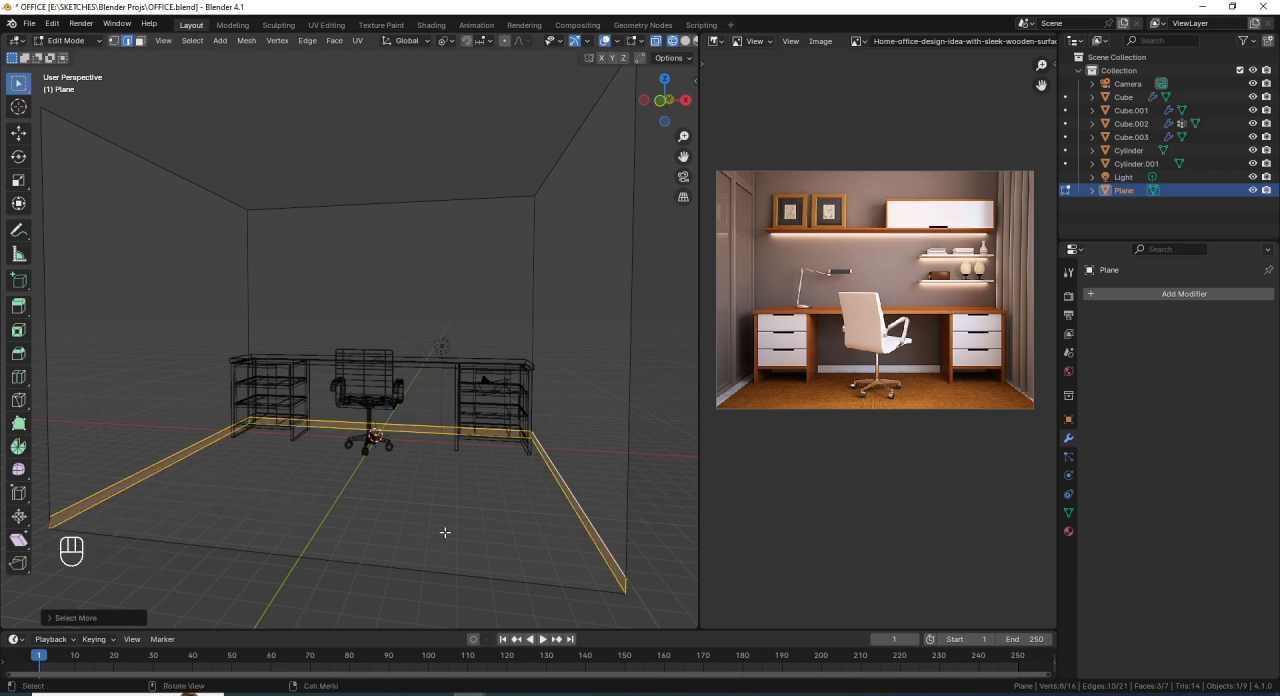
middle_click_drag(517, 480, 541, 543)
middle_click_drag(515, 596, 544, 592)
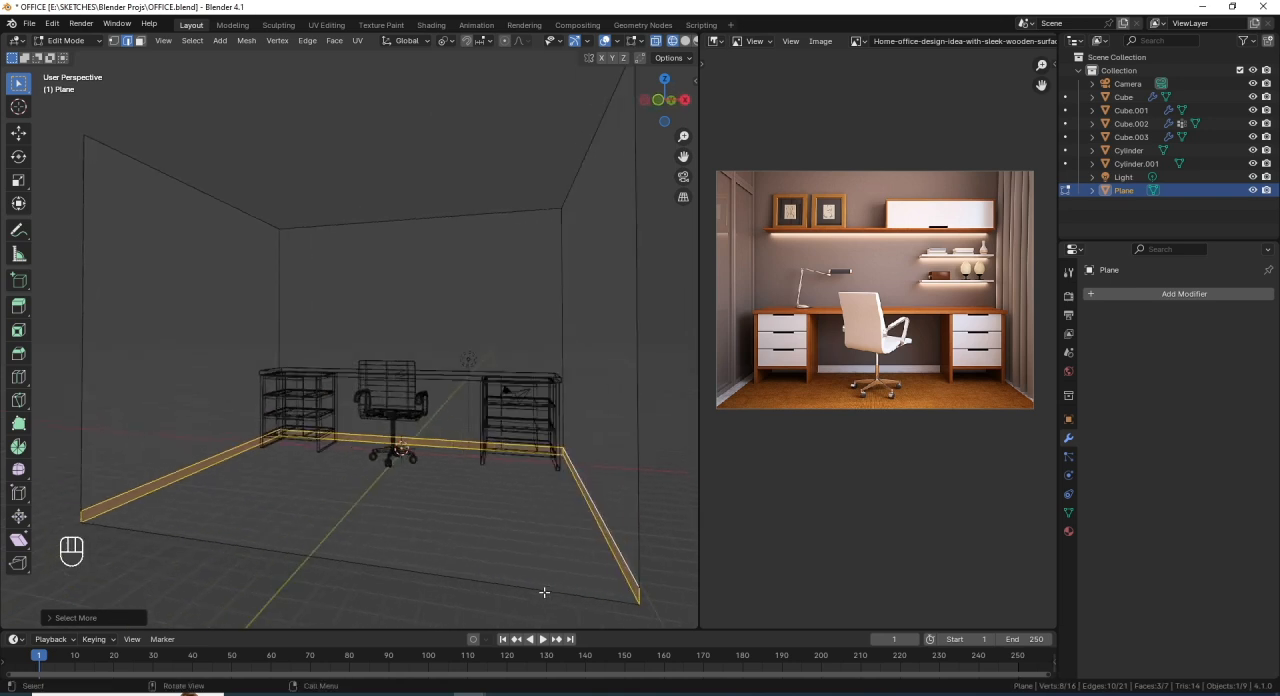
key("alt+e")
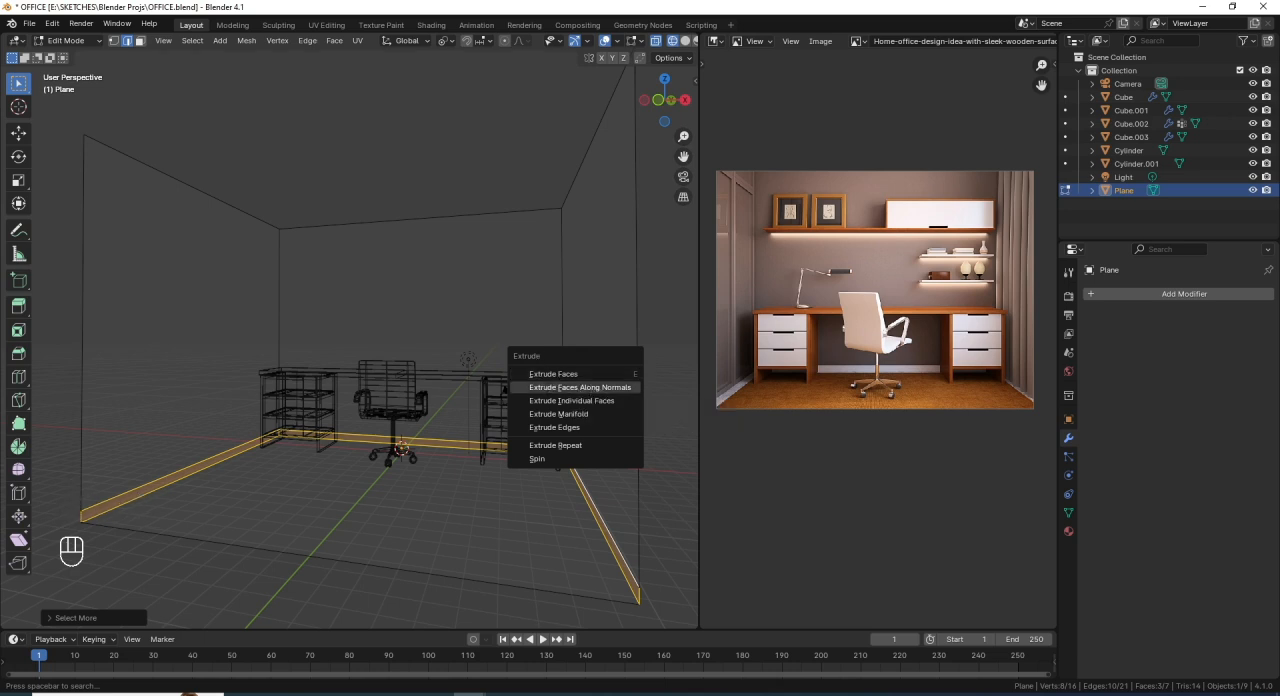
left_click(589, 386)
key("shift")
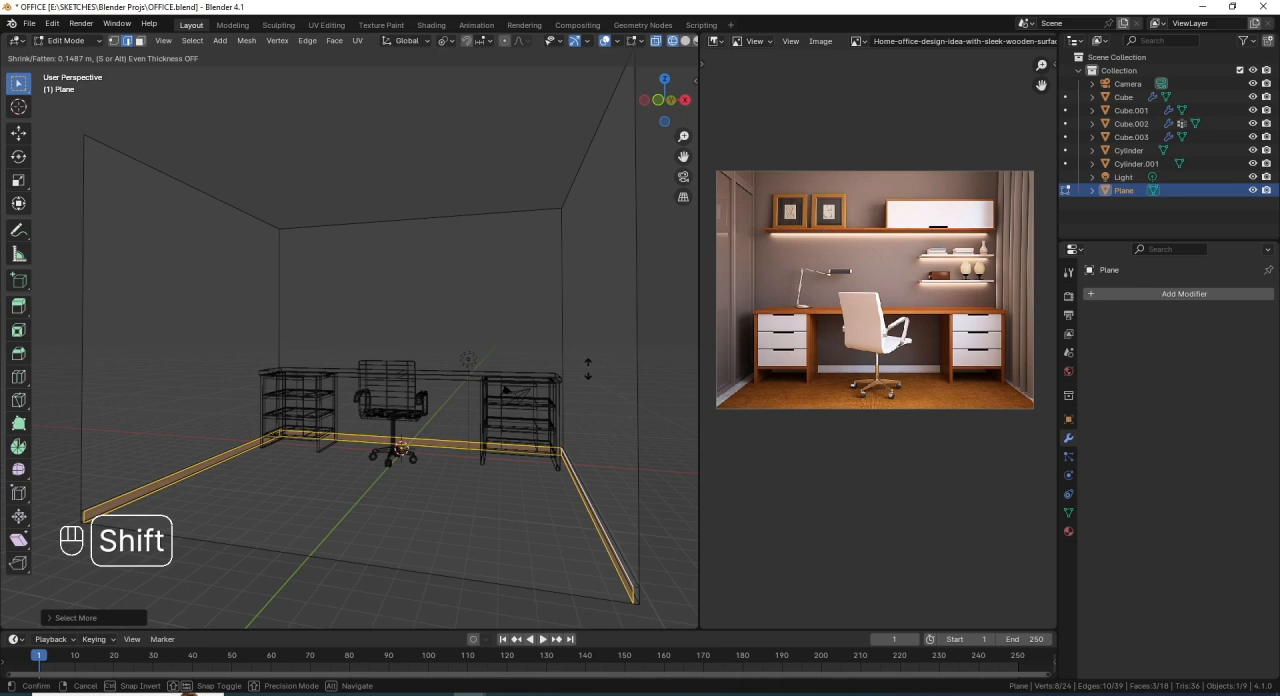
left_click(588, 368)
- Select the baseboard's lower inner edges along the left, back and right walls
middle_click_drag(302, 510, 224, 453)
scroll(188, 515, "up", 1)
scroll(224, 453, "up", 1)
middle_click_drag(166, 486, 175, 488)
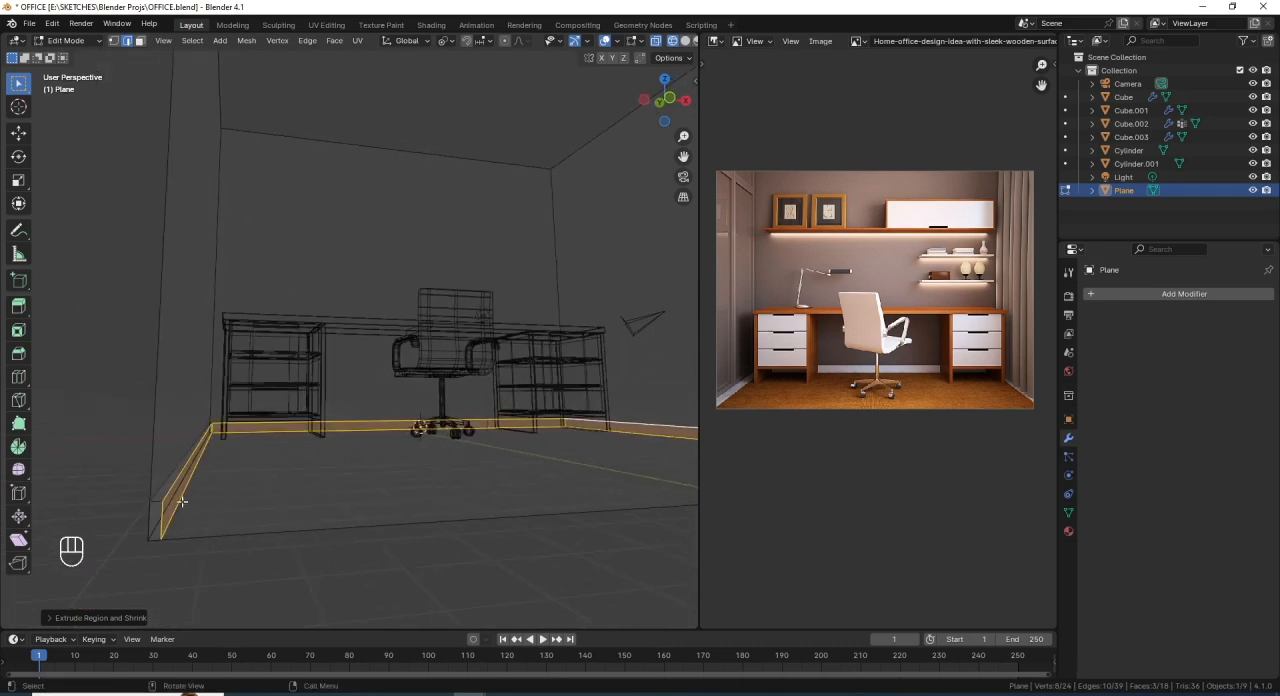
key("alt")
left_click(315, 432, "alt")
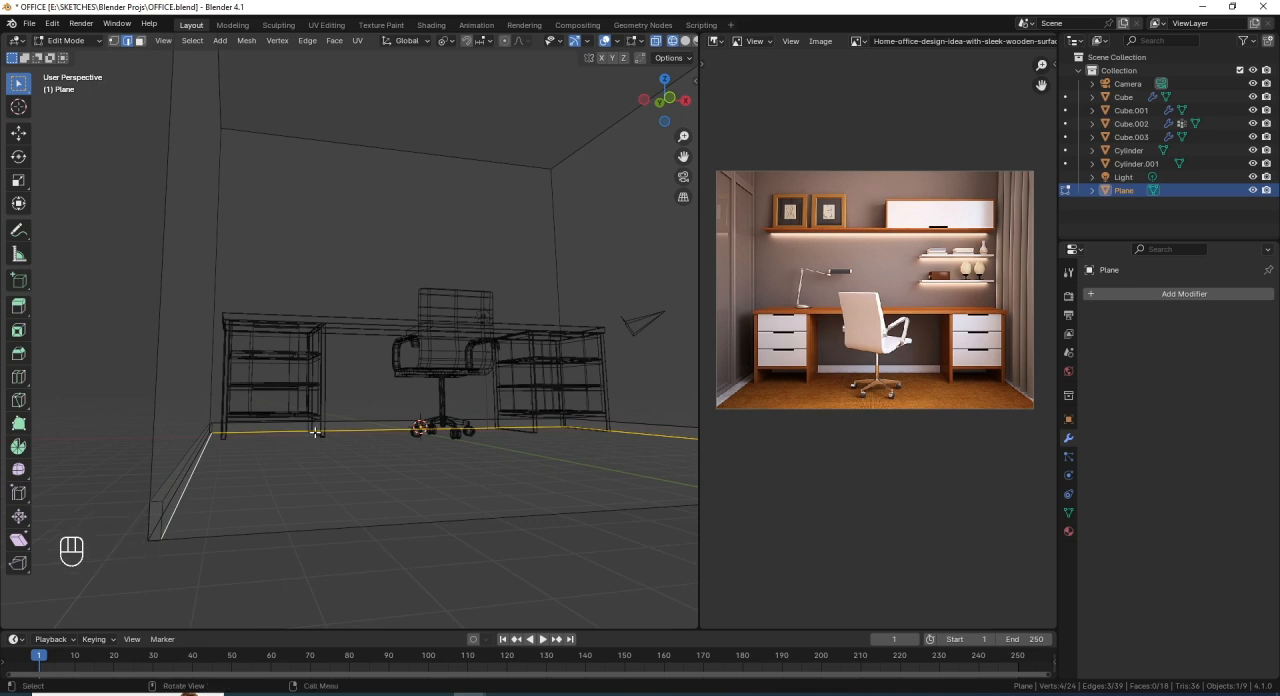
middle_click_drag(195, 517, 280, 445)
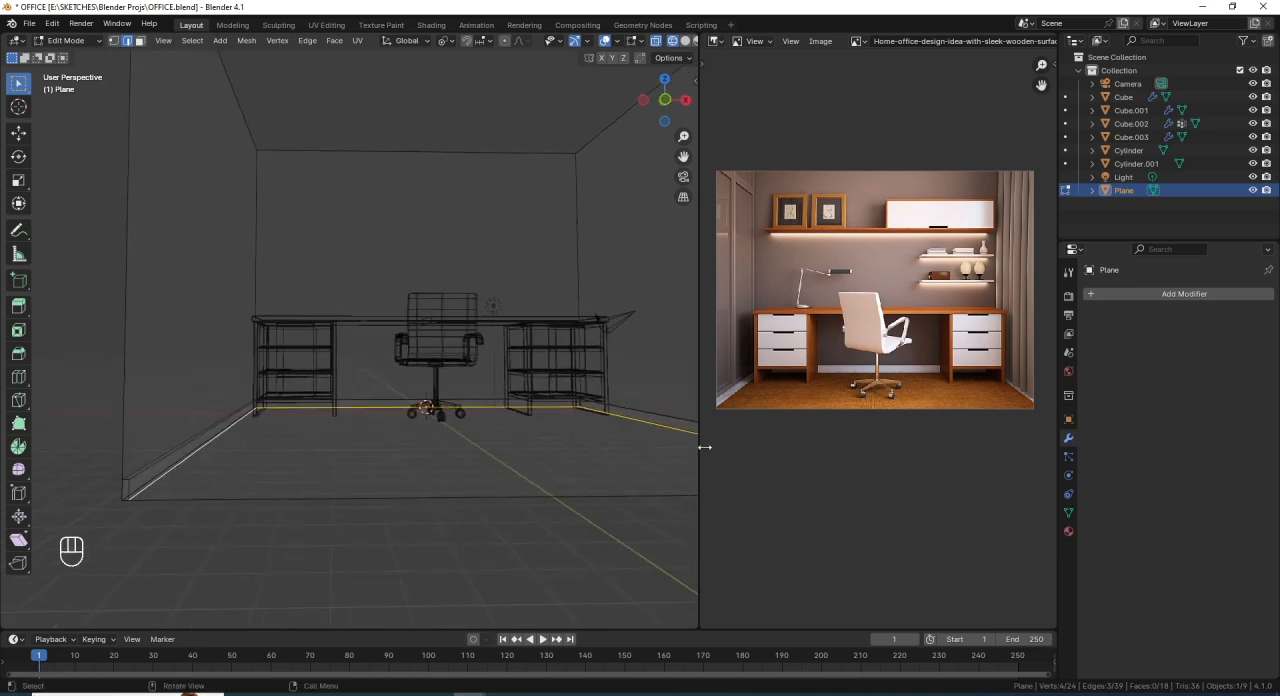
scroll(378, 494, "down", 1)
middle_click_drag(363, 439, 342, 430)
middle_click_drag(342, 430, 333, 423, "shift")
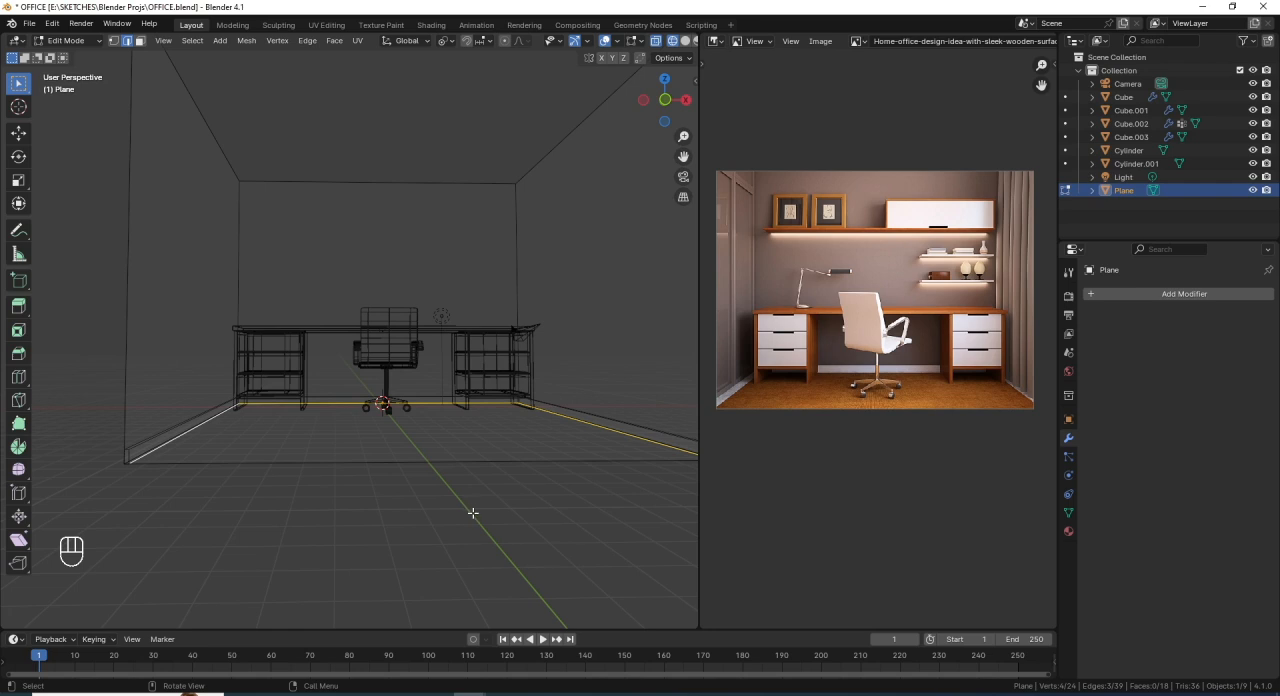
- Try to scale the baseboard's lower inner edges down around the active edge, checking the shape in solid shading
key("s")
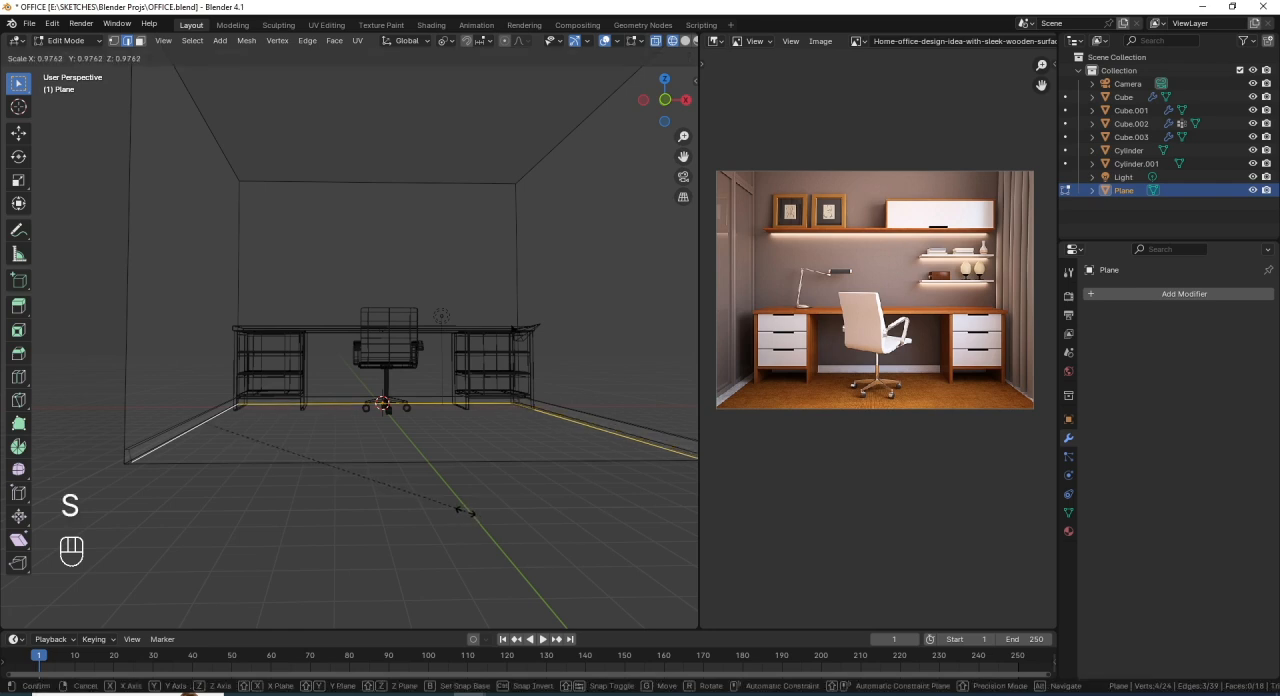
left_click(460, 510)
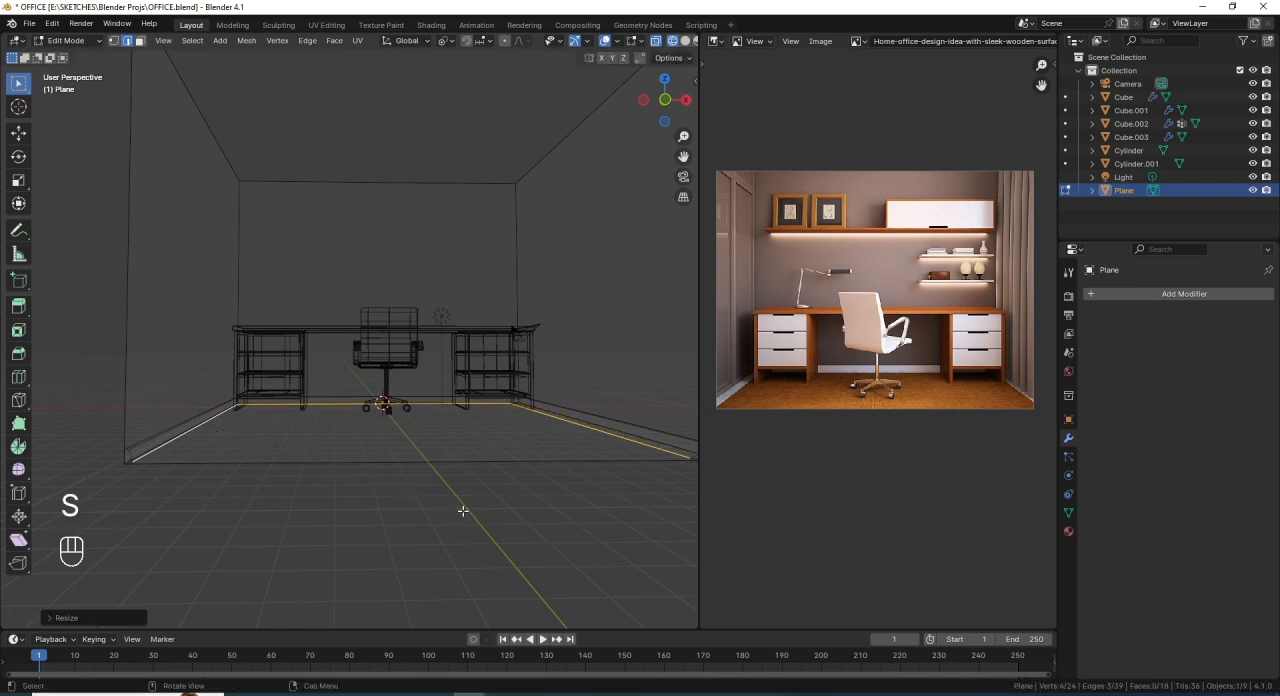
middle_click_drag(420, 416, 398, 367)
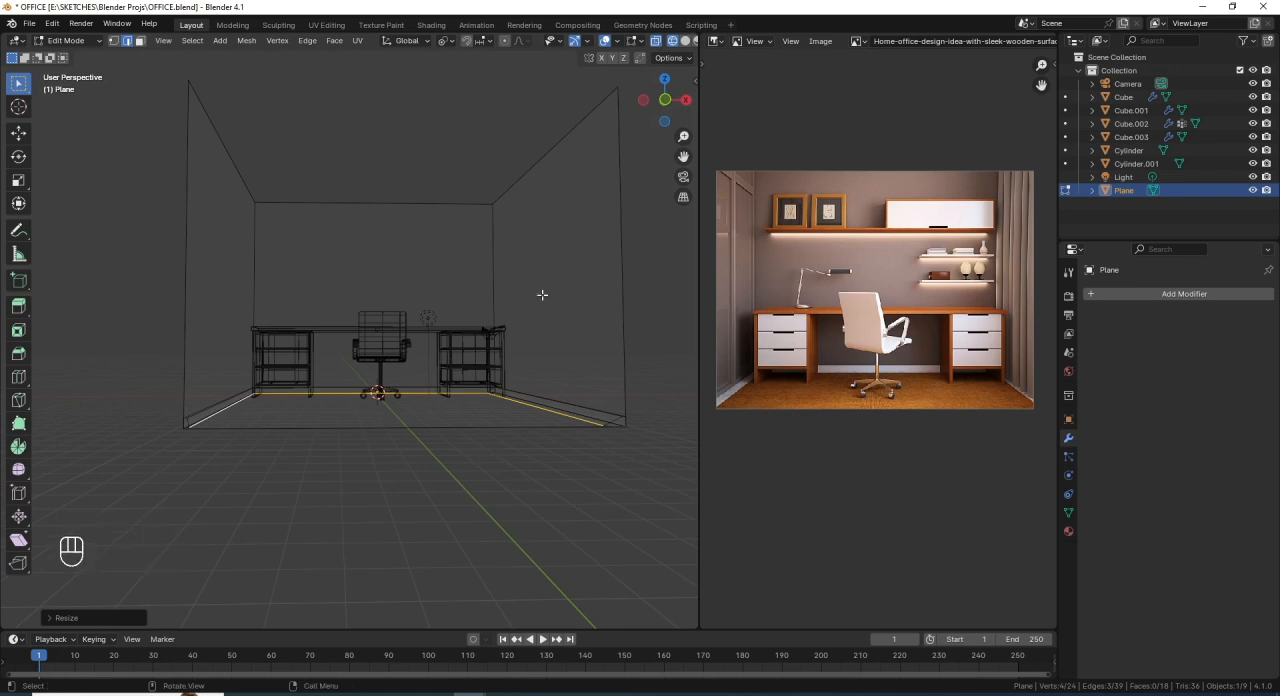
left_click(685, 40)
middle_click_drag(440, 343, 594, 516, "shift")
scroll(514, 474, "up", 2)
scroll(503, 470, "down", 2)
key("ctrl+z")
key("s")
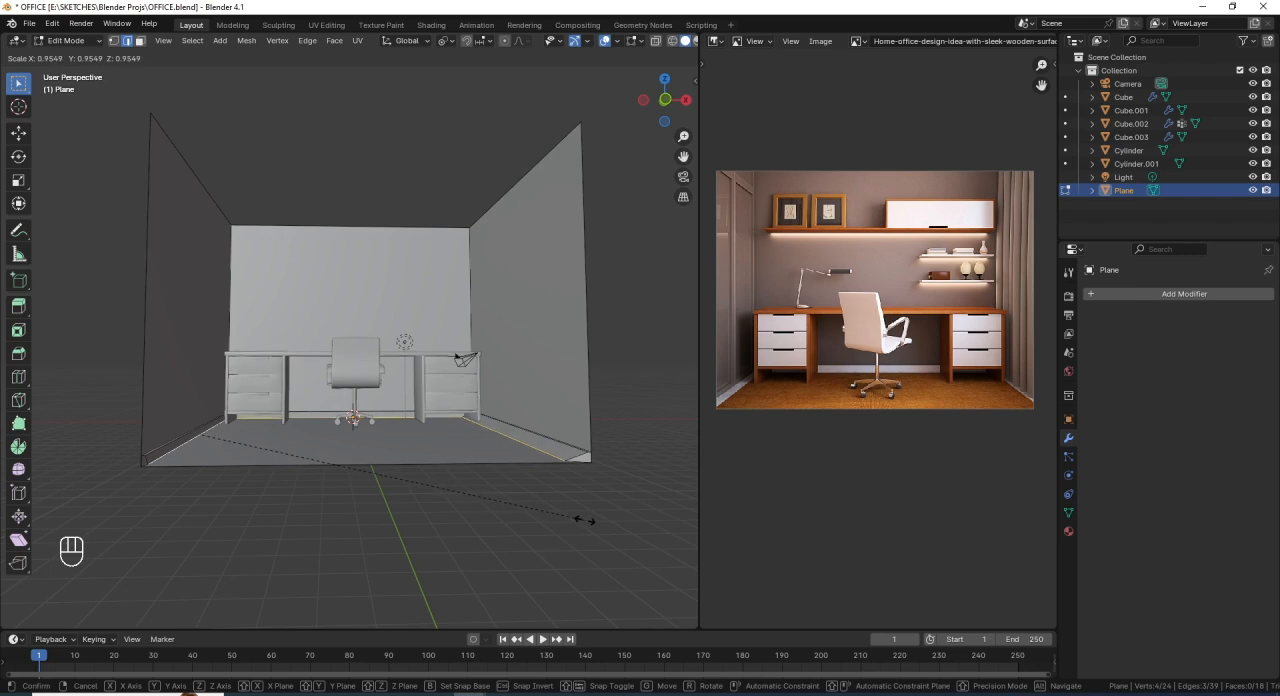
left_click(586, 519)
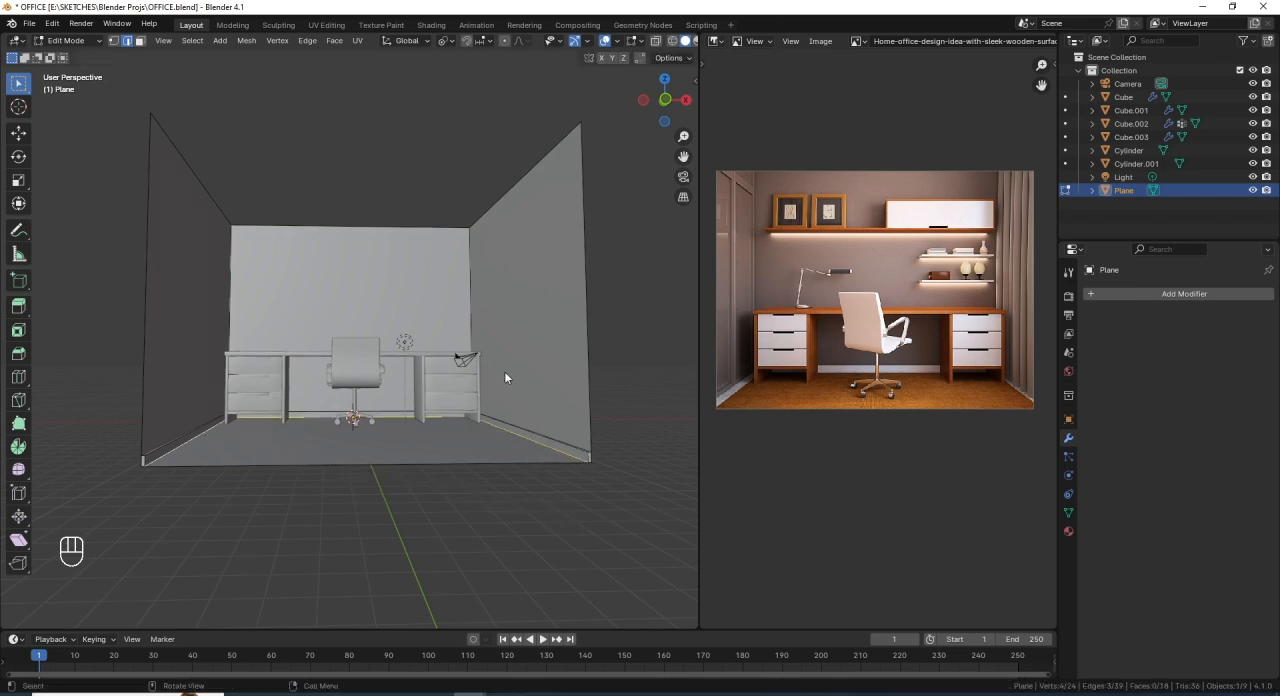
- Set the pivot point to Median Point and scale the baseboard's lower inner edges uniformly to about 0.98
key("period")
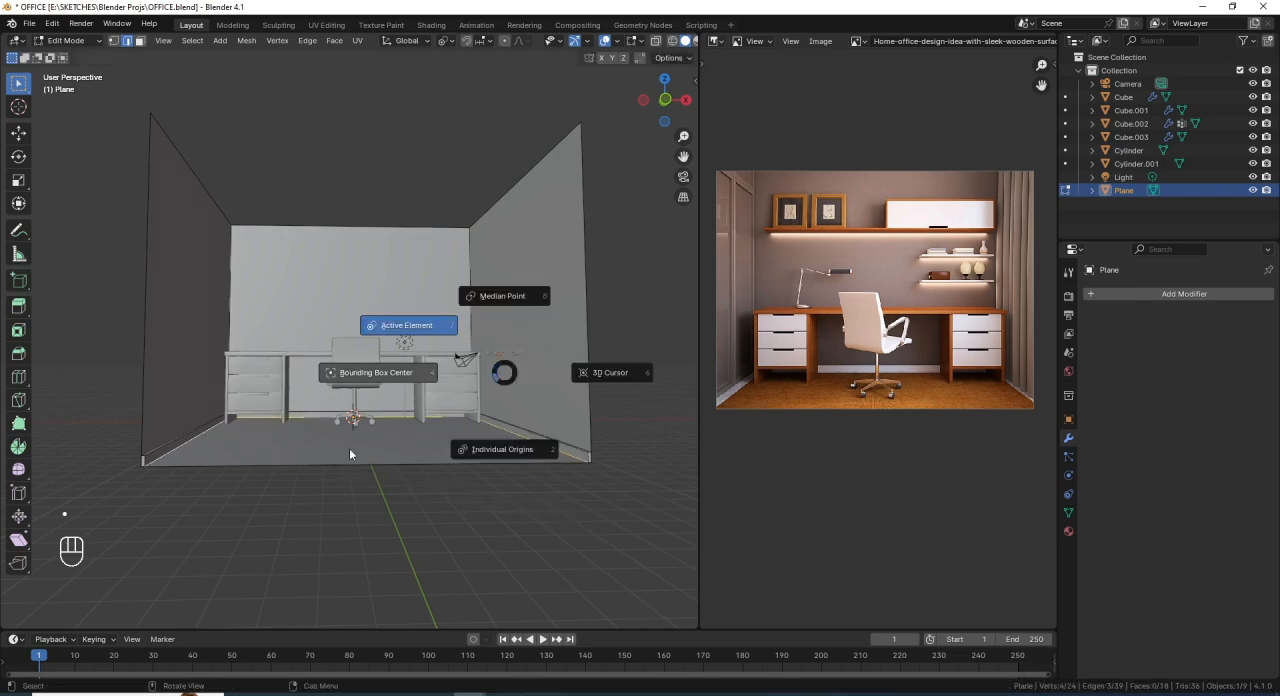
left_click(304, 482)
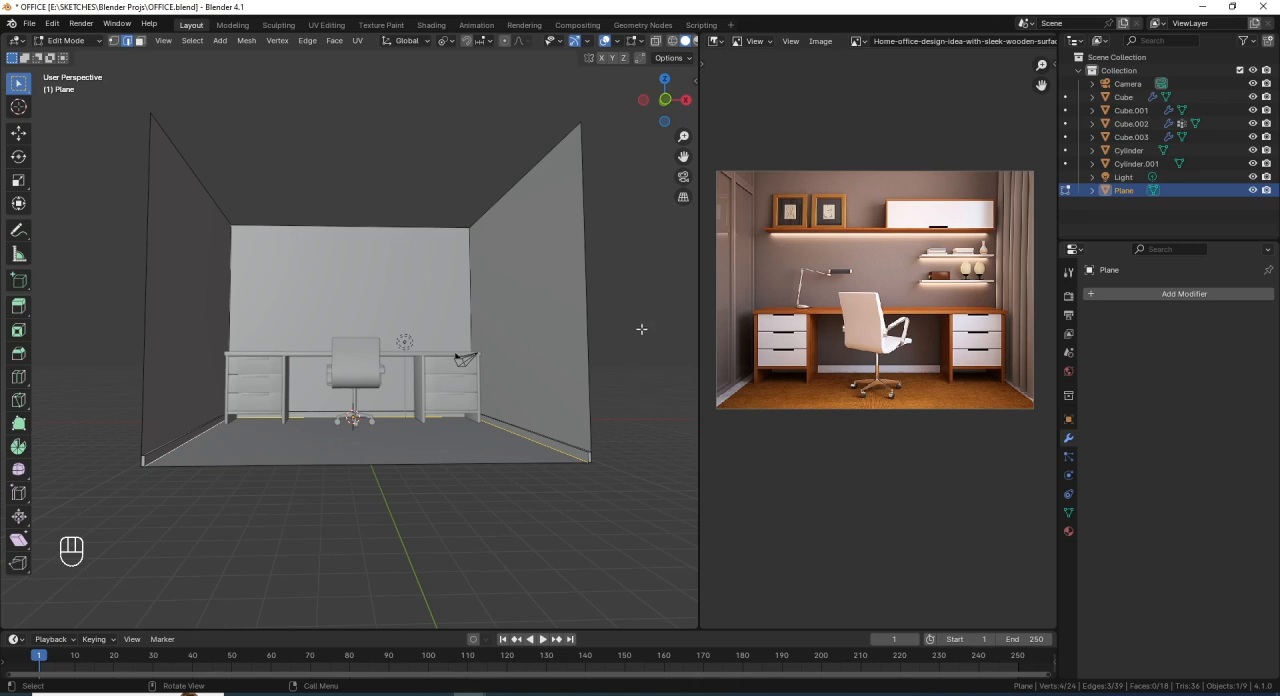
key("period")
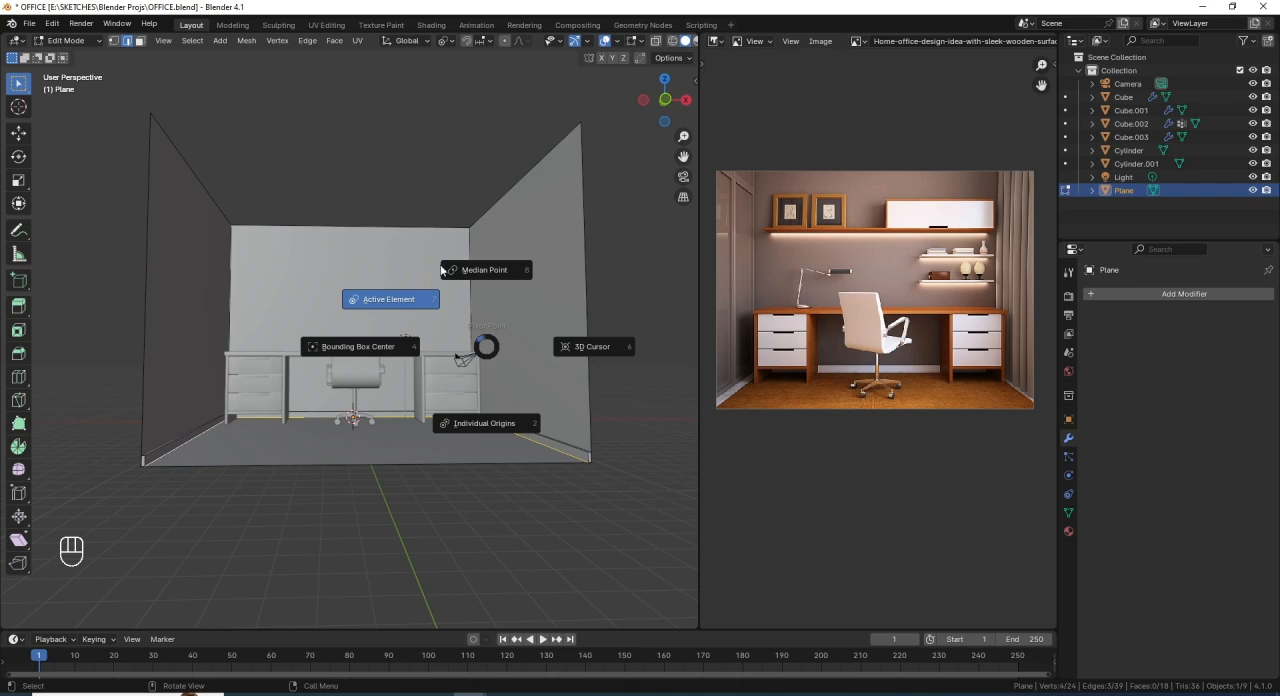
left_click(499, 270)
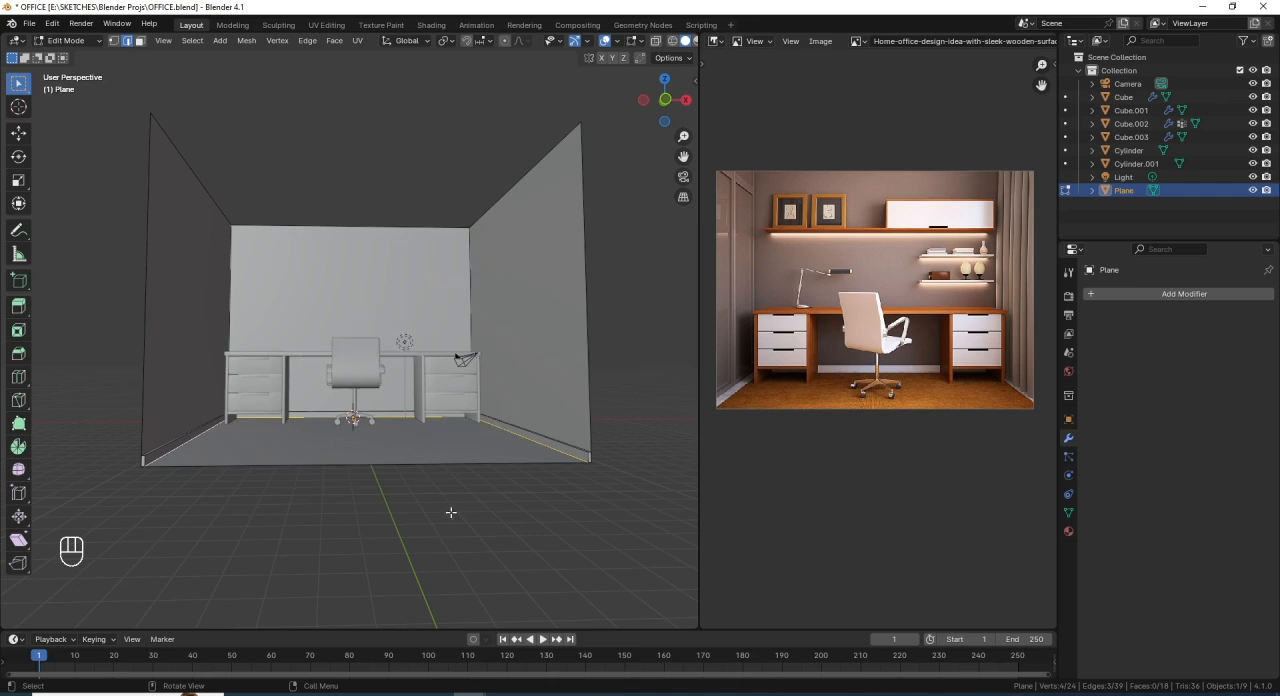
key("s")
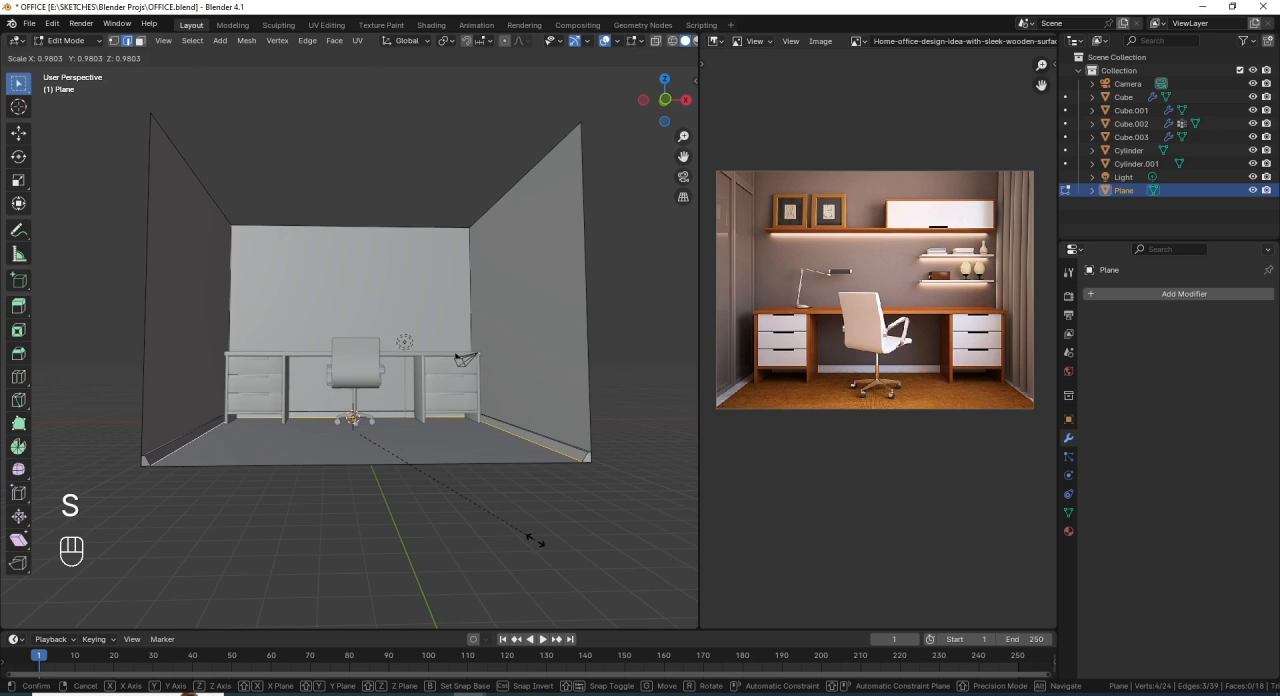
left_click(533, 540)
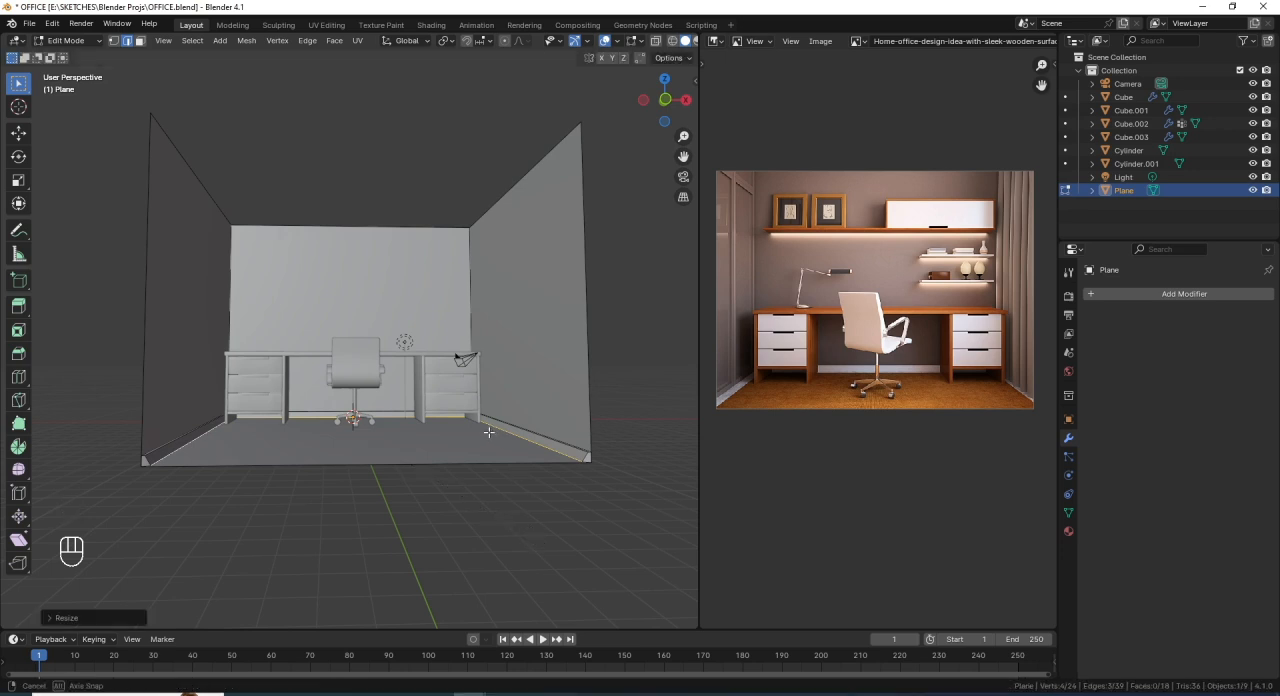
- Select the left wall face in face mode and duplicate it slightly inward along X
middle_click_drag(492, 430, 430, 432)
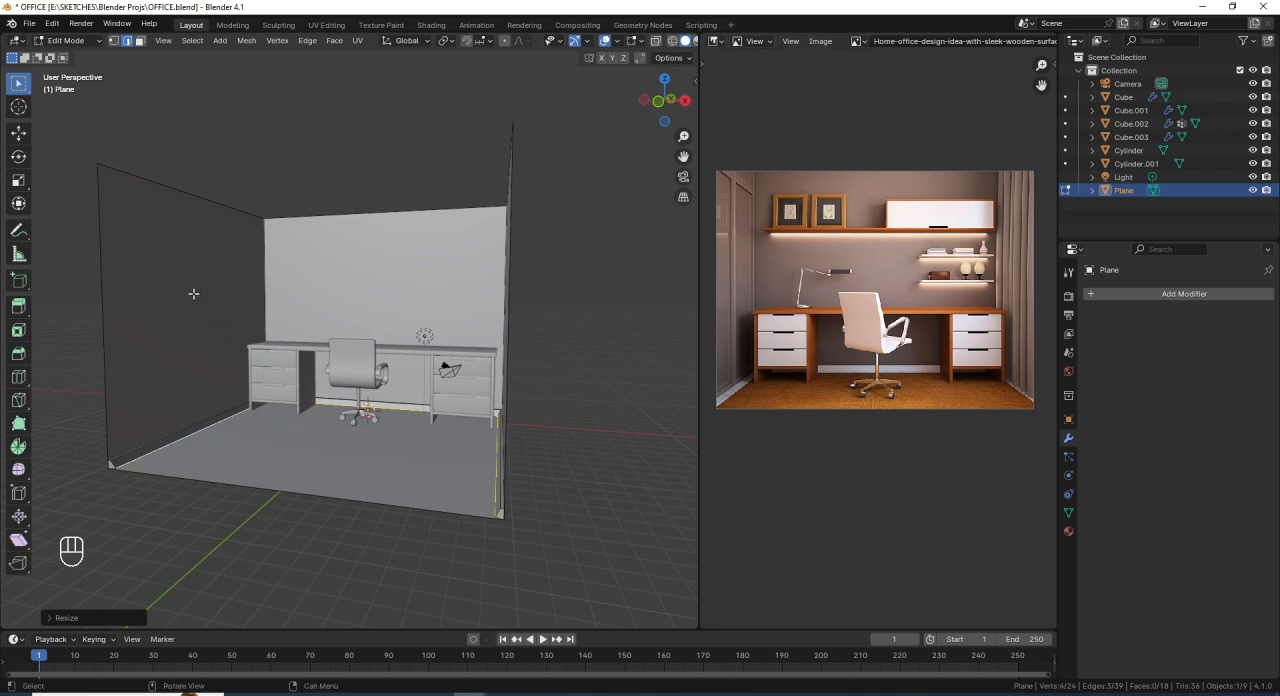
key("alt+a")
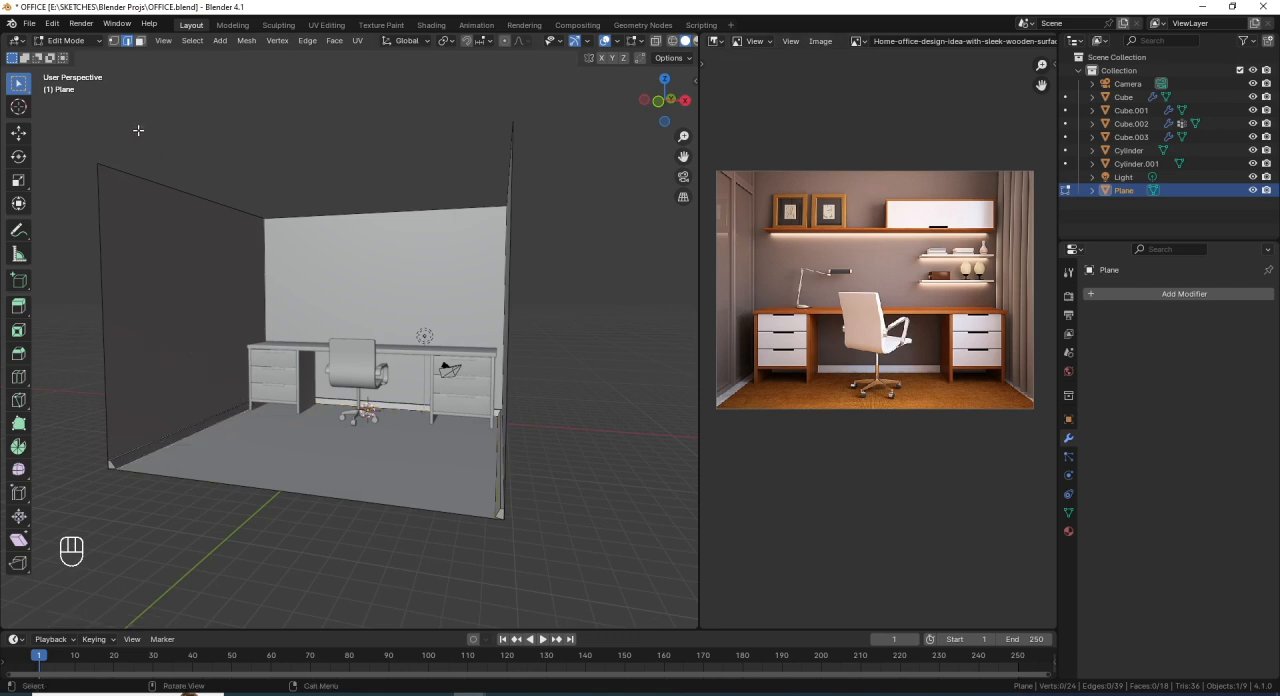
left_click(140, 41)
left_click(183, 324)
middle_click_drag(202, 324, 190, 304)
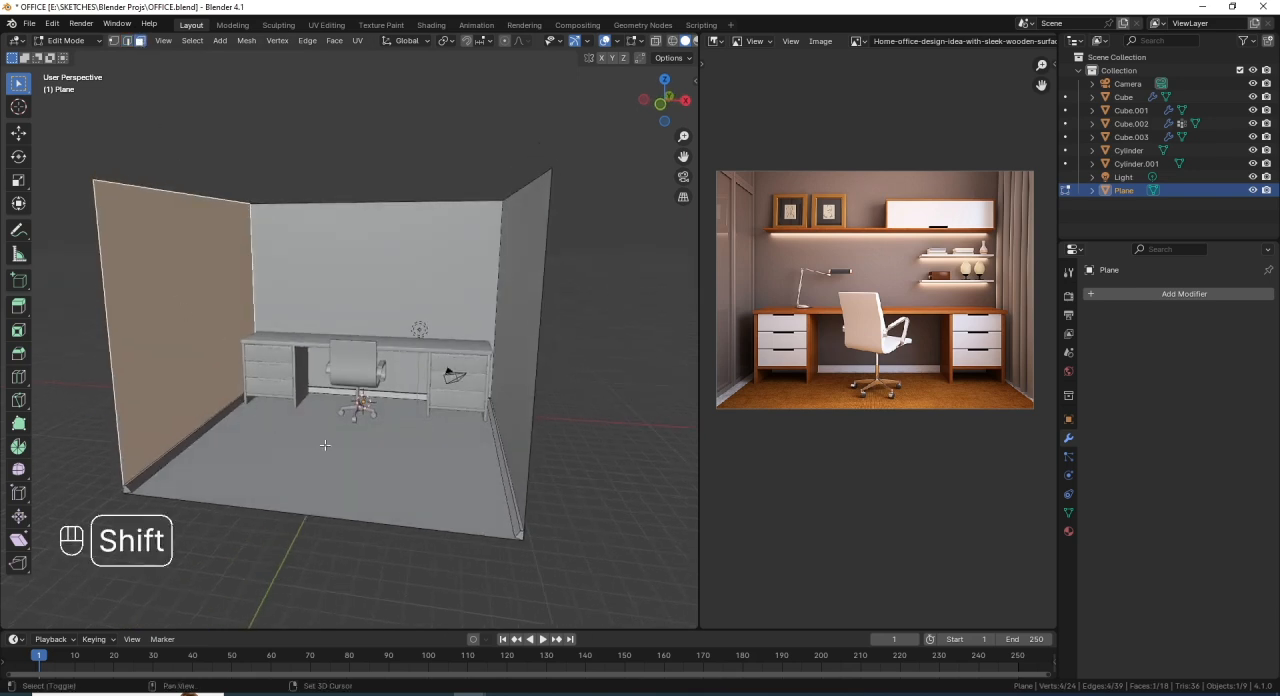
key("shift+d")
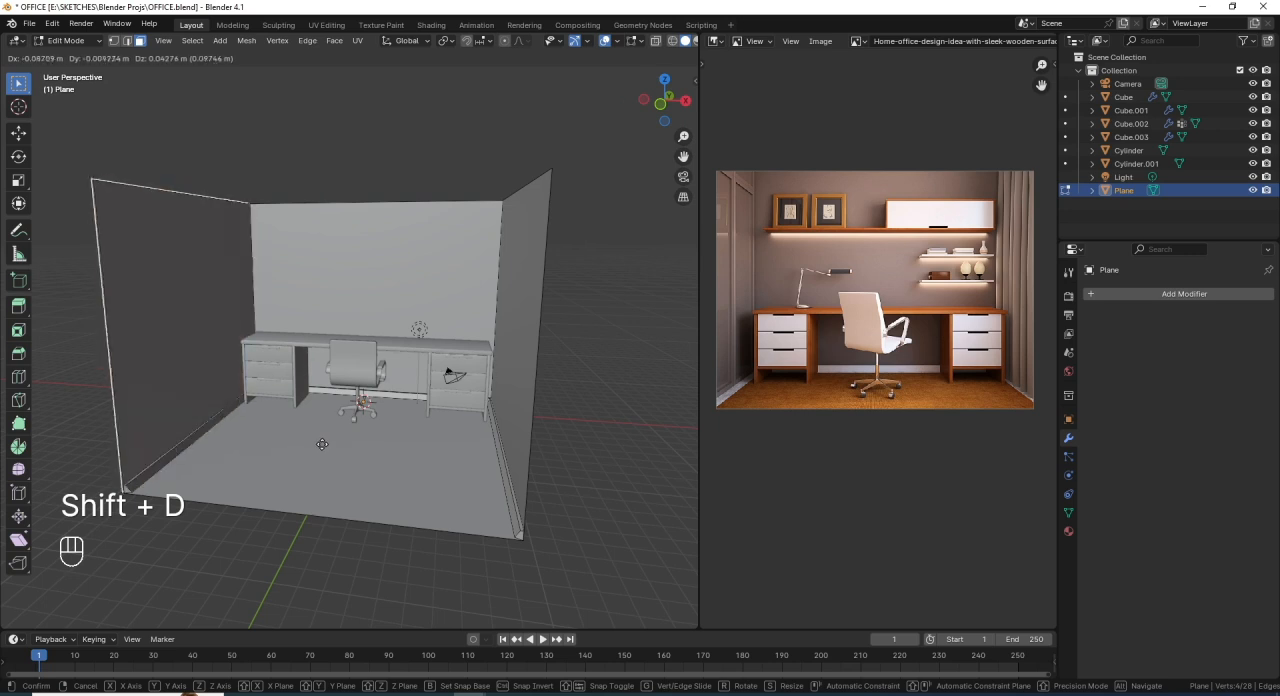
key("x")
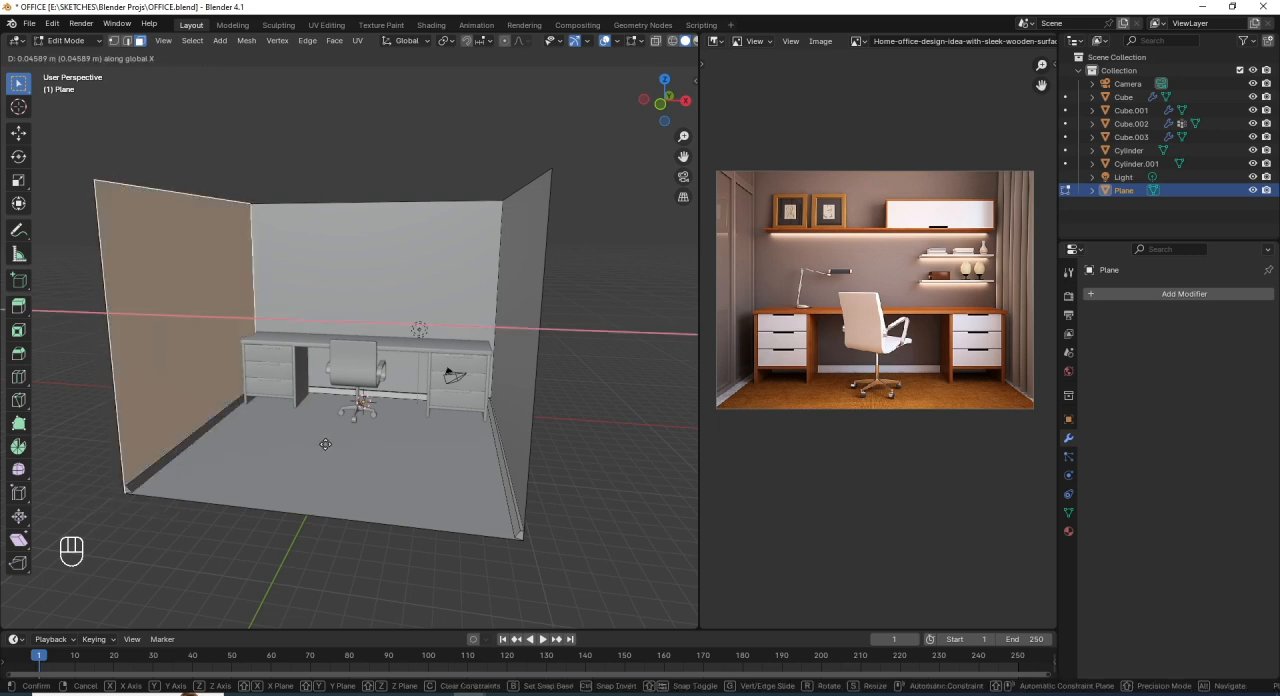
left_click(326, 444)
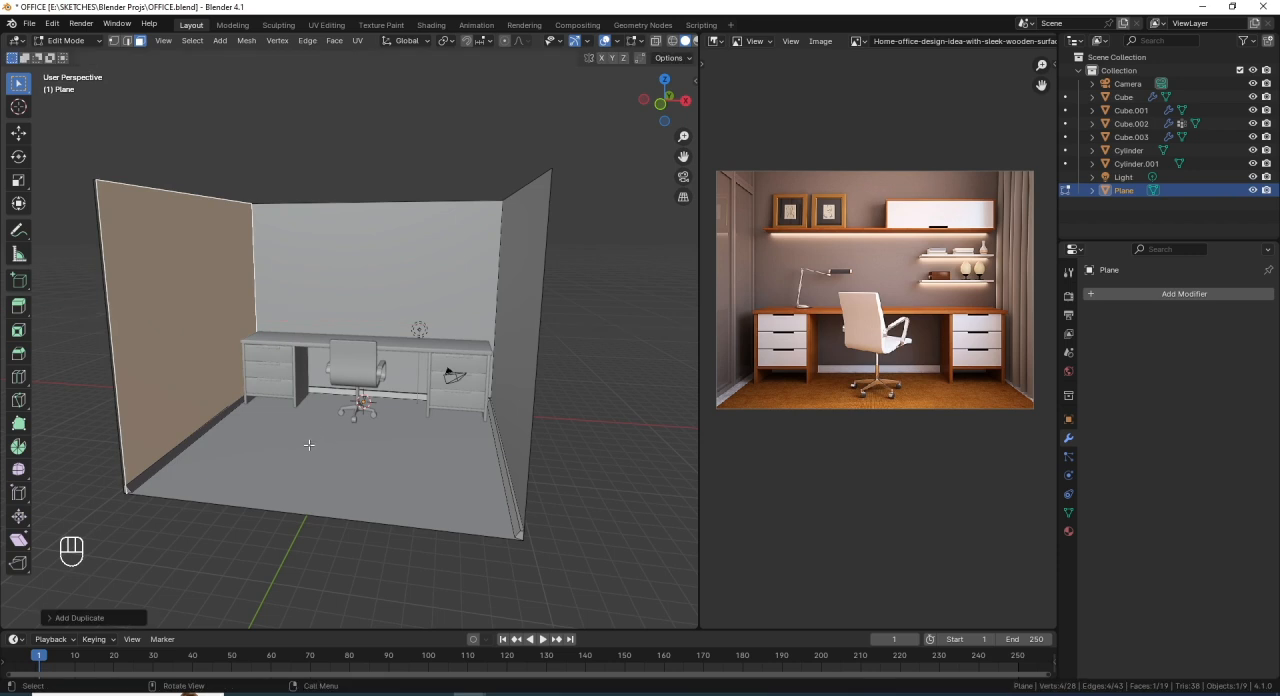
- Separate the duplicated left wall face into its own object and select only that new object in Object Mode
key("p")
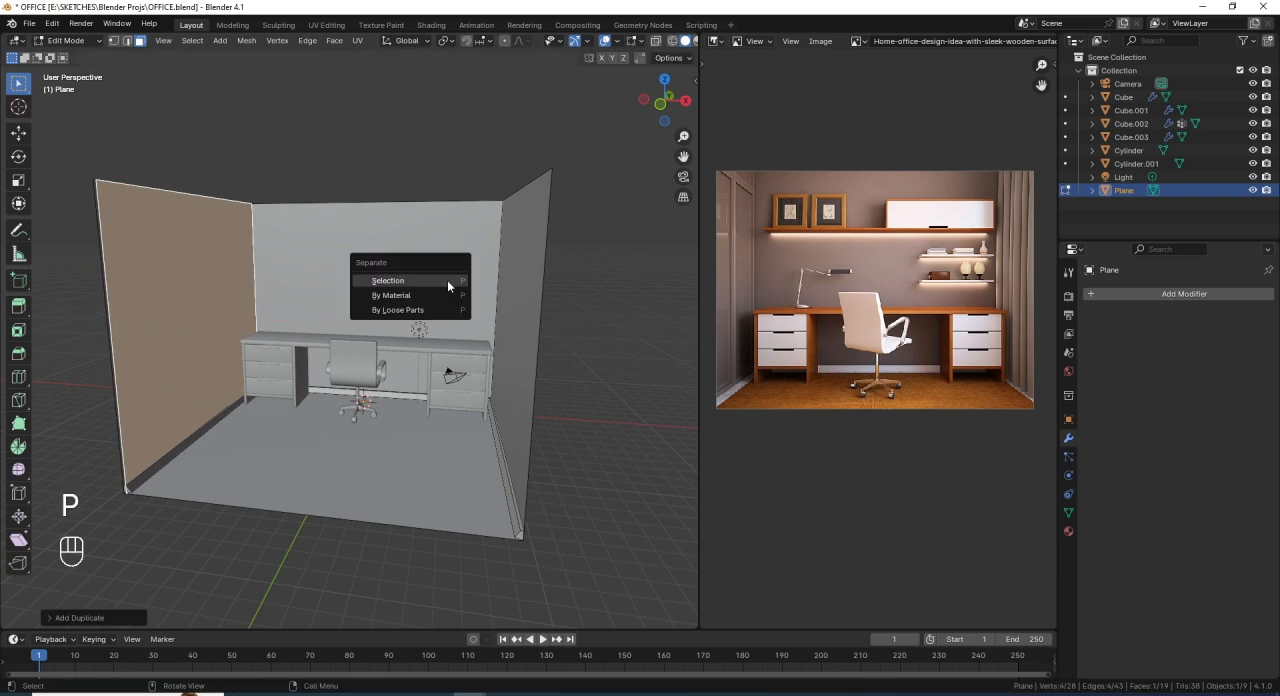
left_click(447, 280)
middle_click_drag(302, 372, 233, 366)
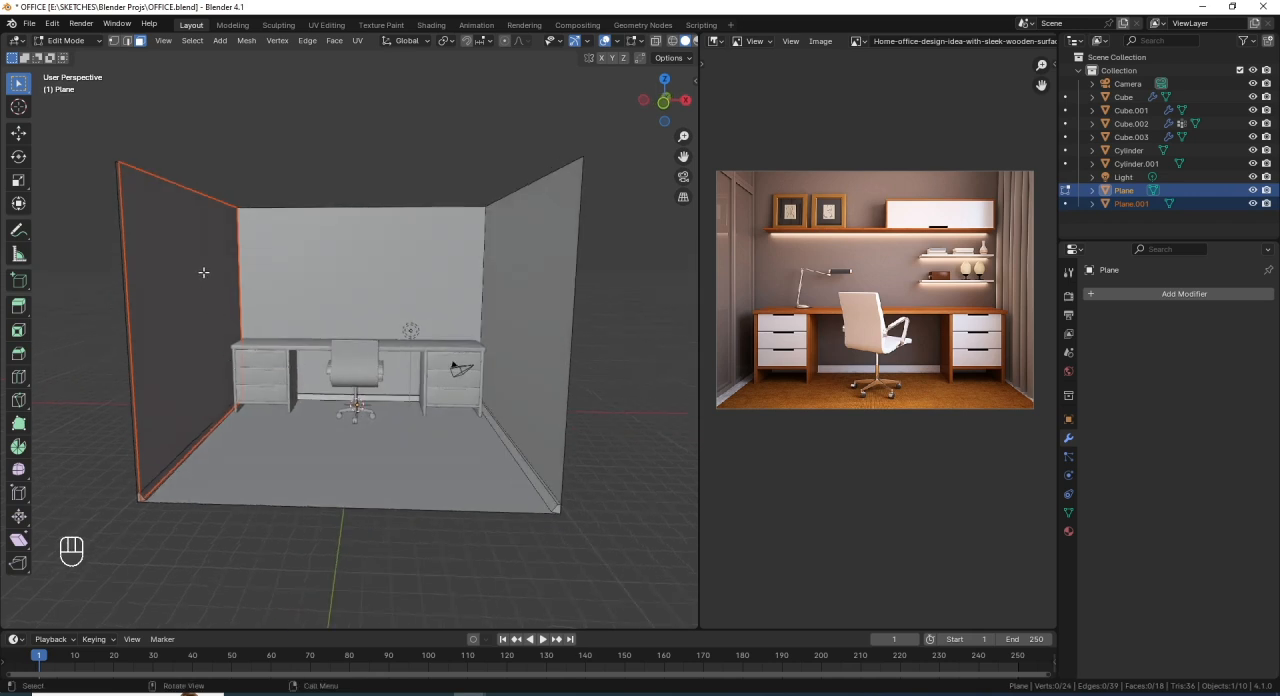
key("Tab")
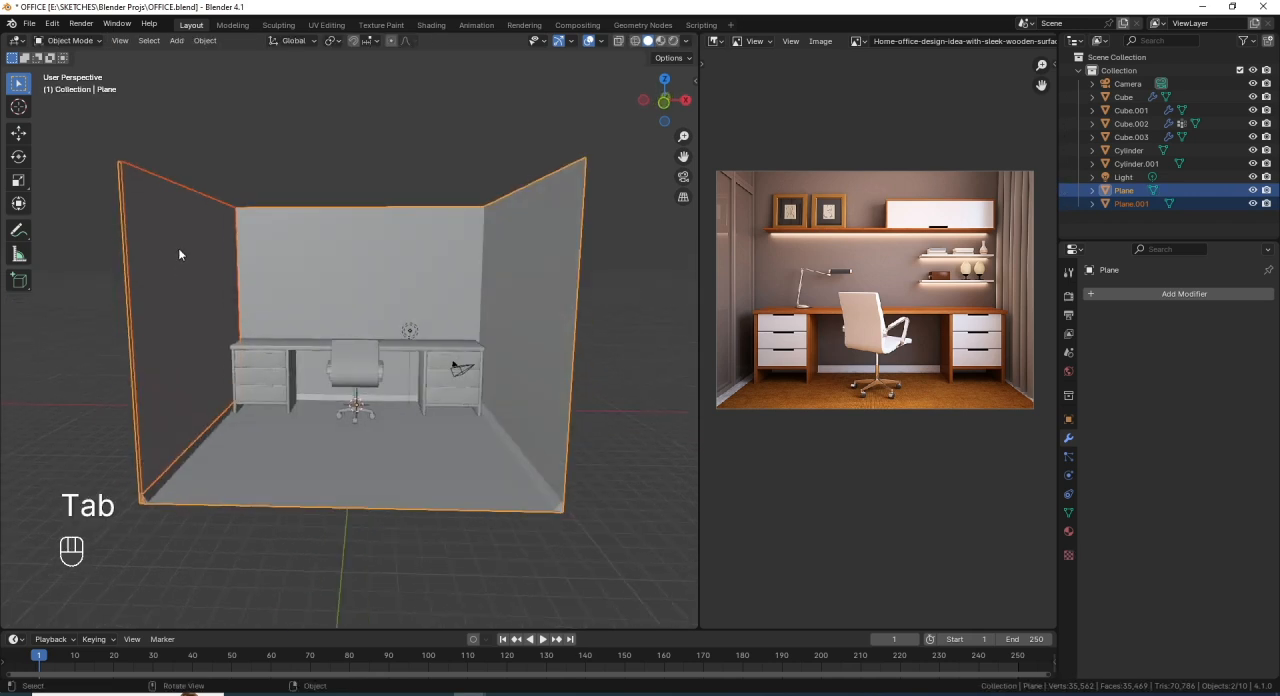
left_click(185, 218)
middle_click_drag(192, 272, 252, 260)
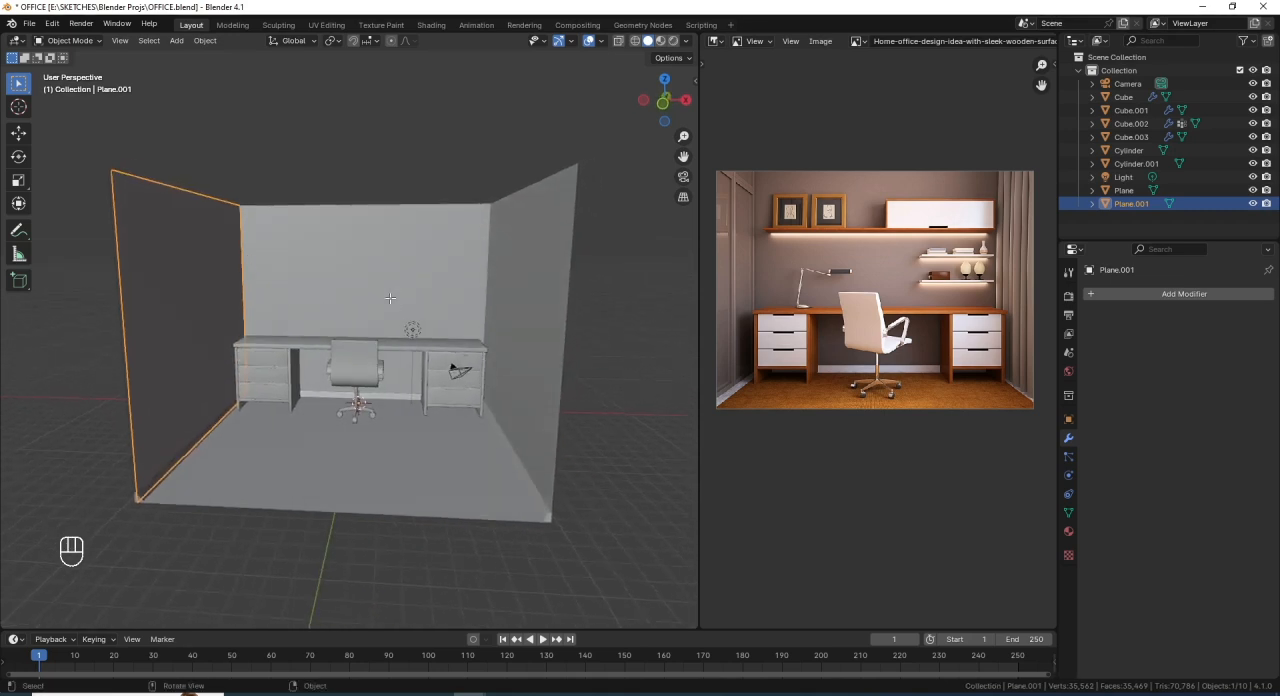
- Slide the bottom edge of the separated left wall panel up by about 0.033 so it sits above the baseboard
key("Tab")
middle_click_drag(254, 330, 222, 342)
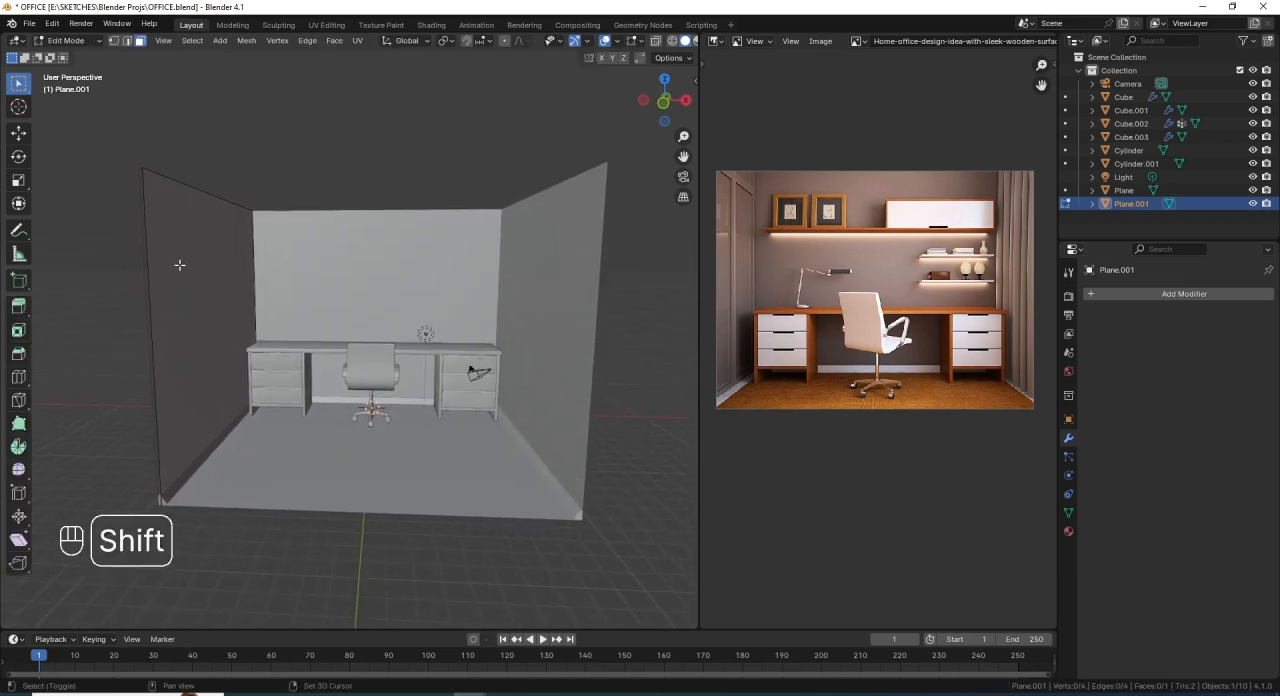
left_click(127, 41)
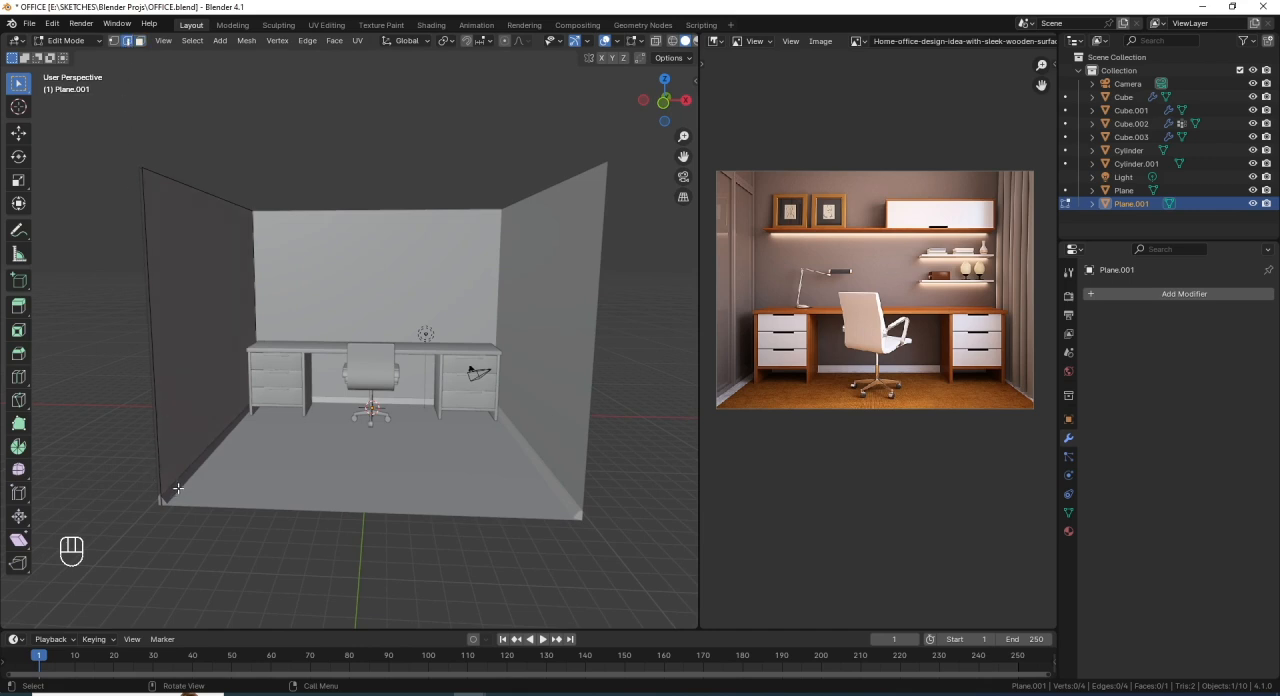
key("shift+z")
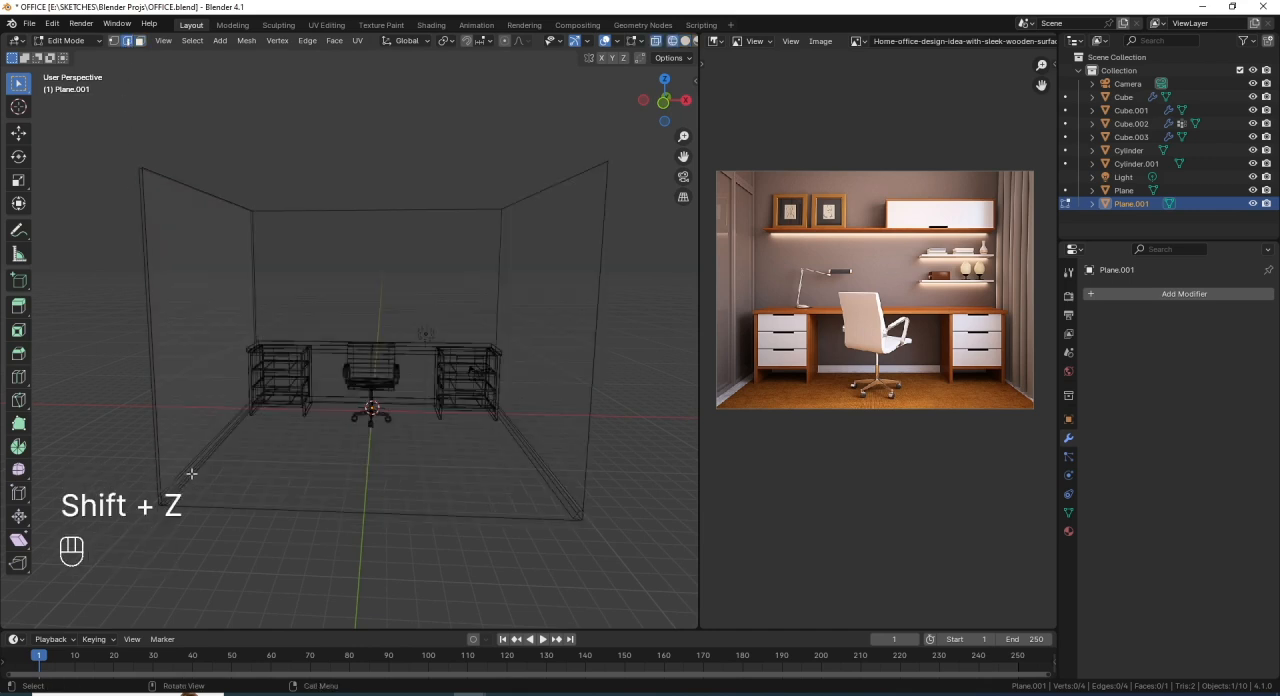
left_click(191, 473)
middle_click_drag(224, 460, 294, 418, "shift")
scroll(293, 436, "up", 2)
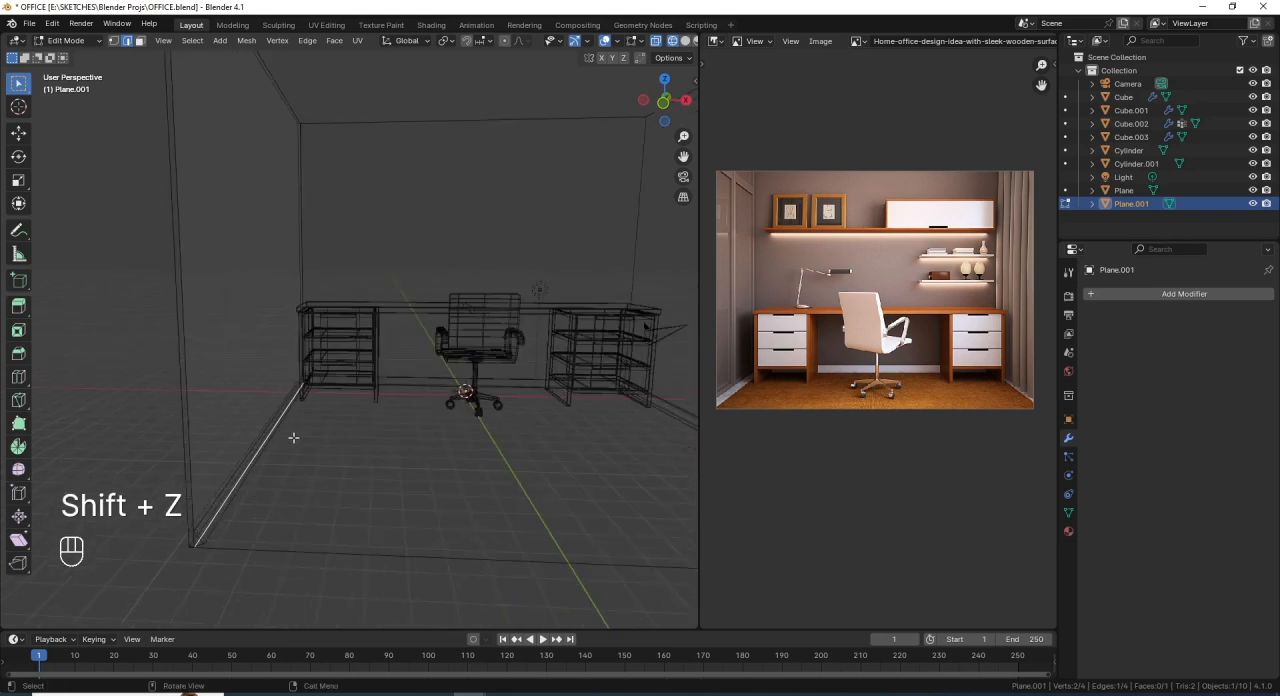
key("g")
key("g")
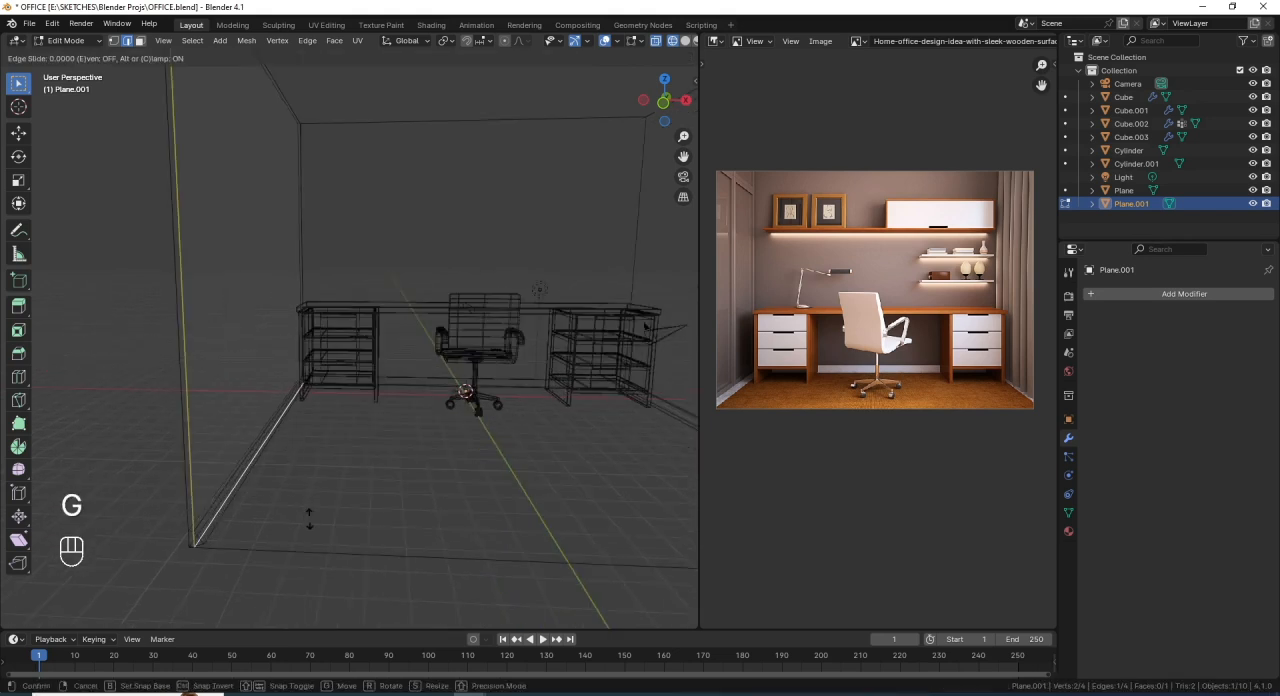
key("shift")
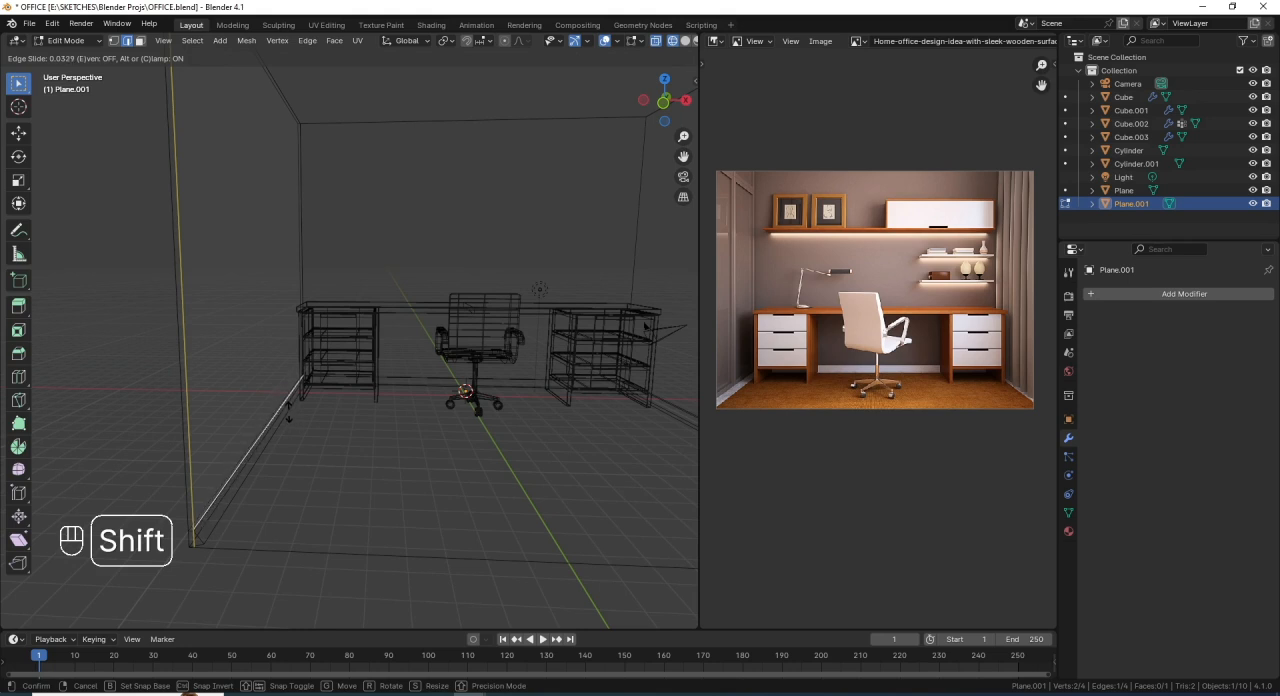
left_click(289, 420)
key("shift+a")
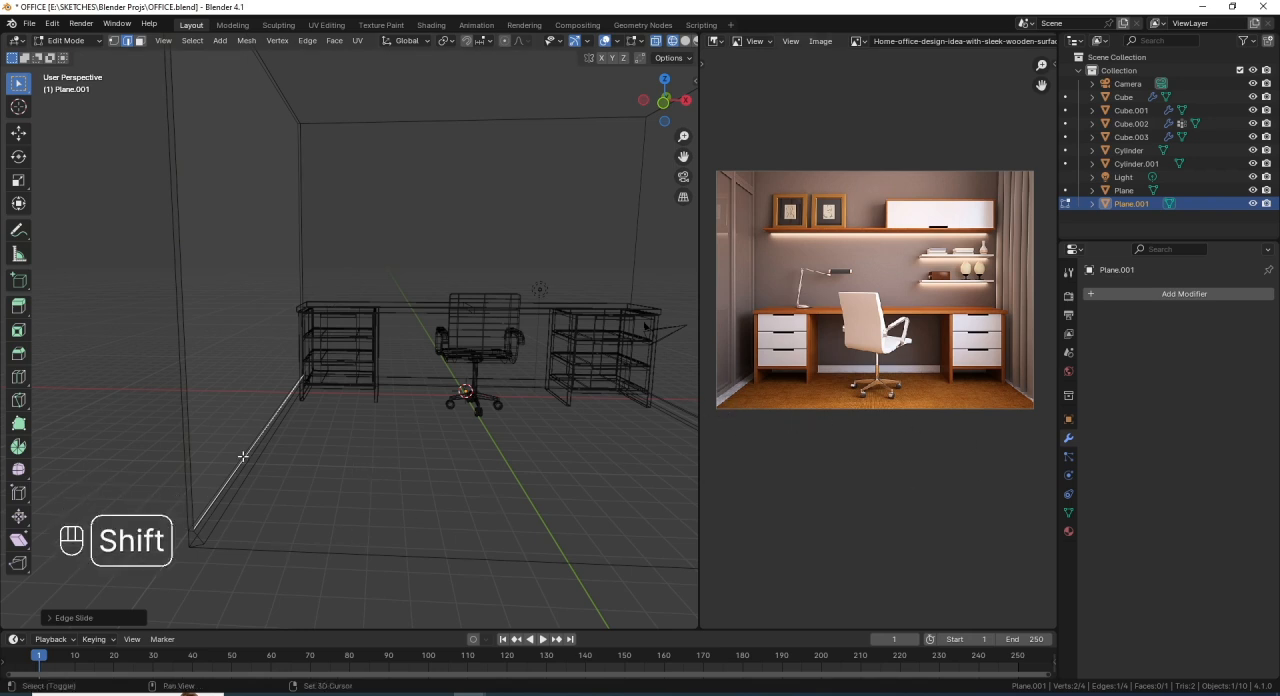
key("shift+z")
- Select the panel's face and move it outward along the X axis toward the left wall
middle_click_drag(225, 432, 254, 403)
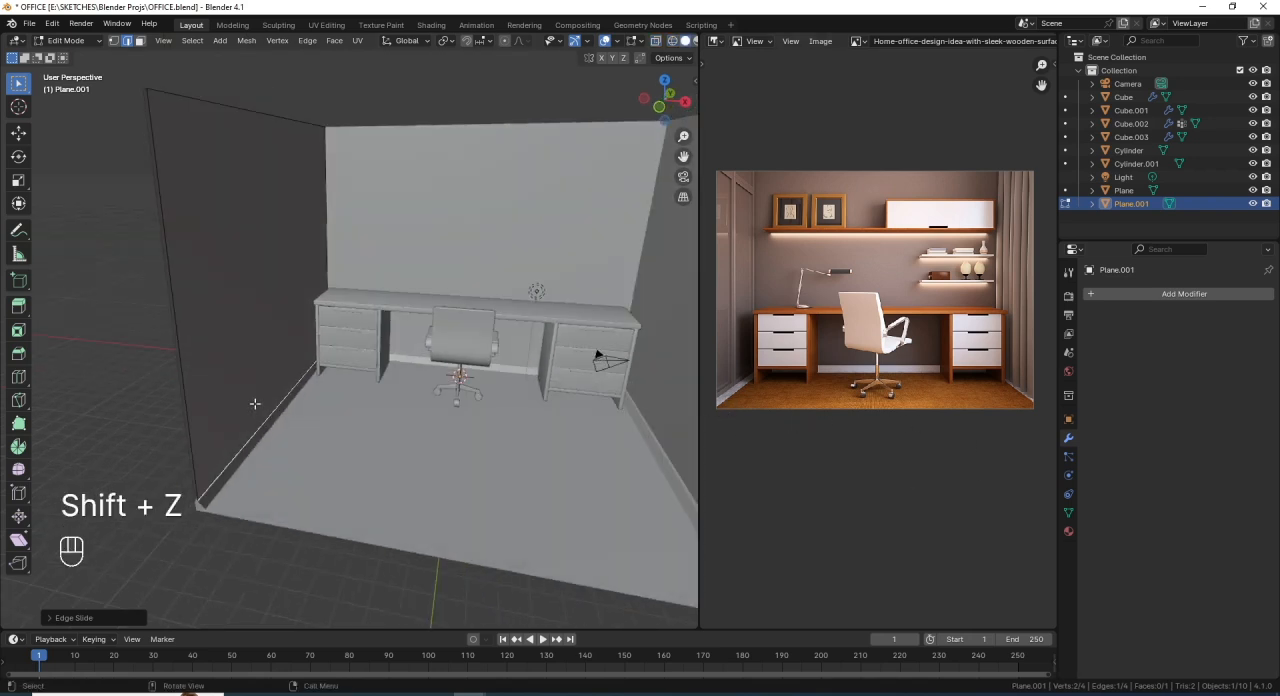
key("3")
left_click(268, 288)
middle_click_drag(300, 416, 324, 420)
middle_click_drag(396, 502, 396, 496)
key("g")
key("x")
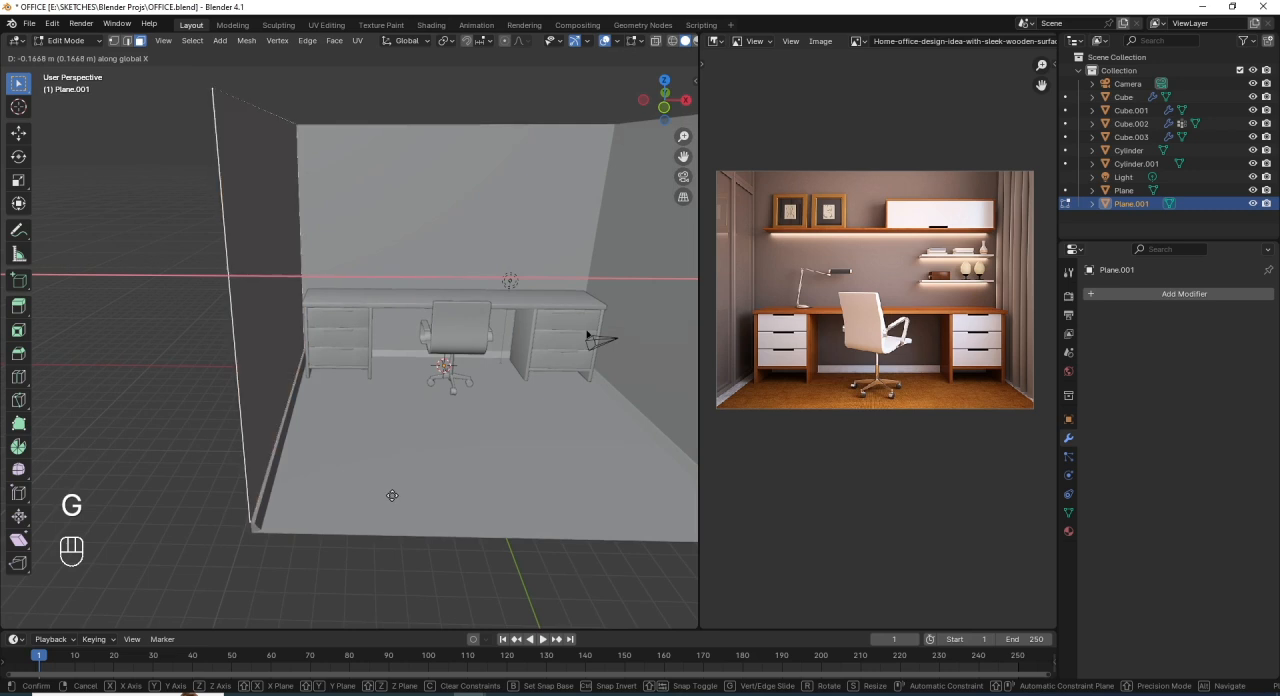
left_click(395, 494)
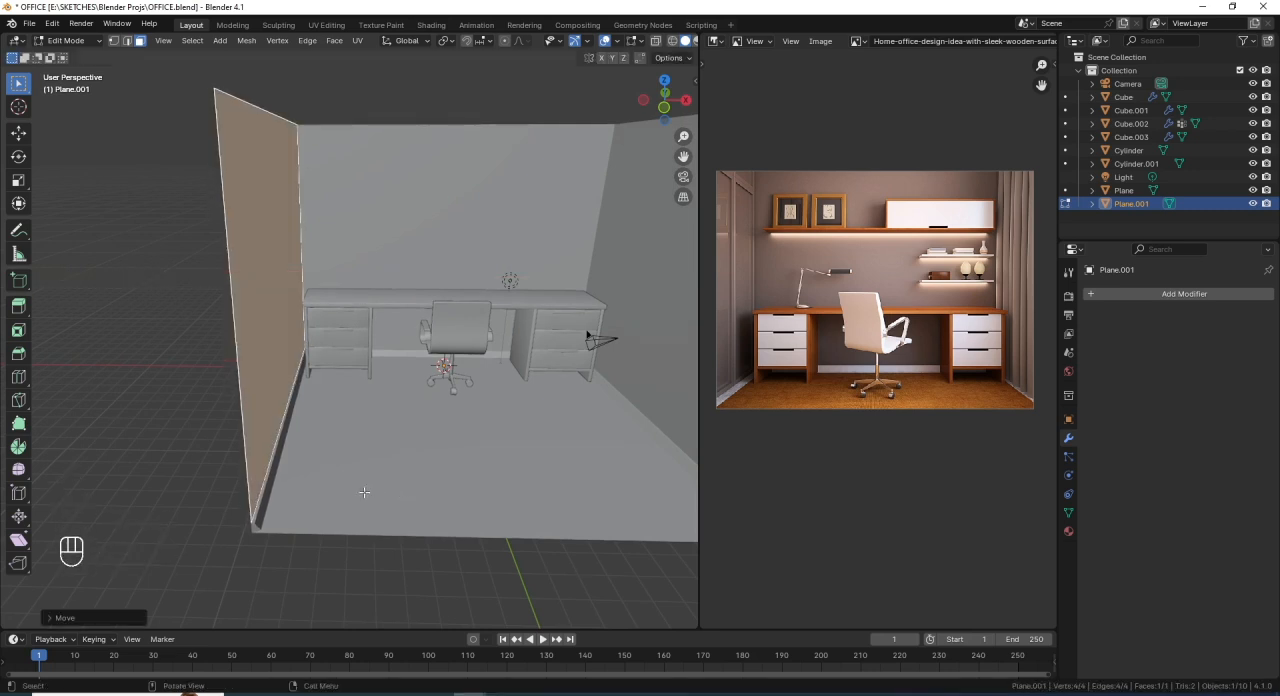
- Extrude the left wall panel face inward by about 0.093 m to give it thickness
key("e")
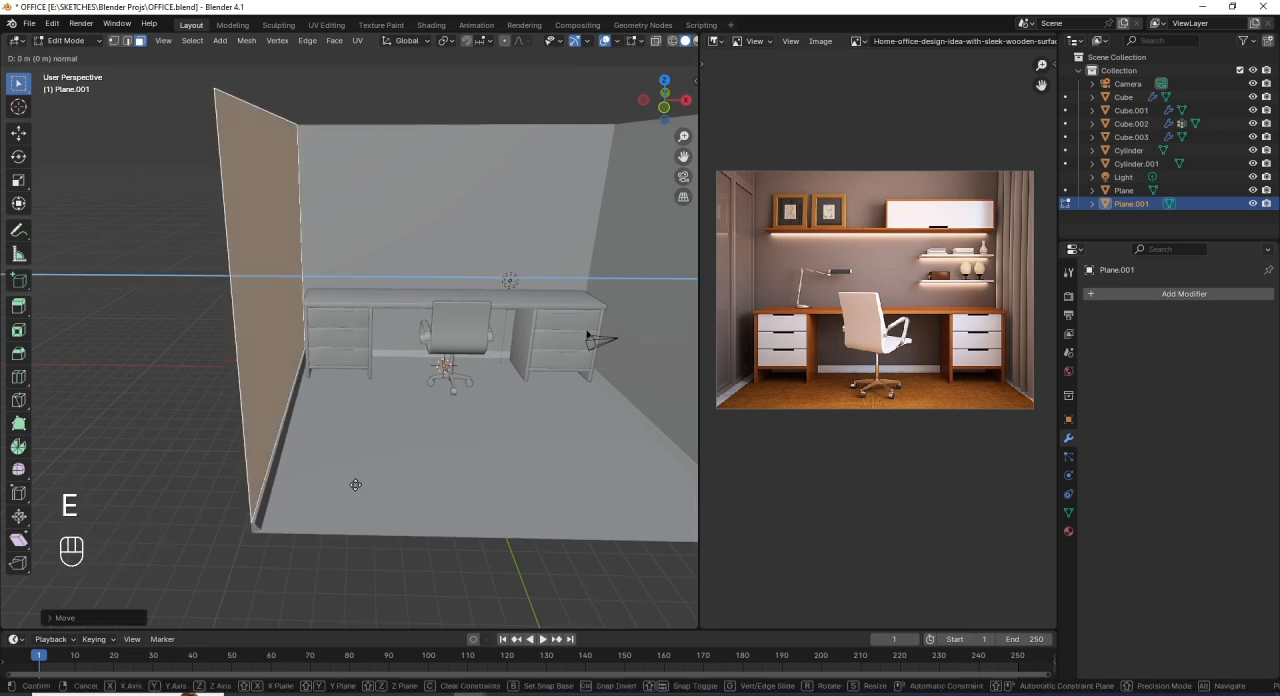
key("shift")
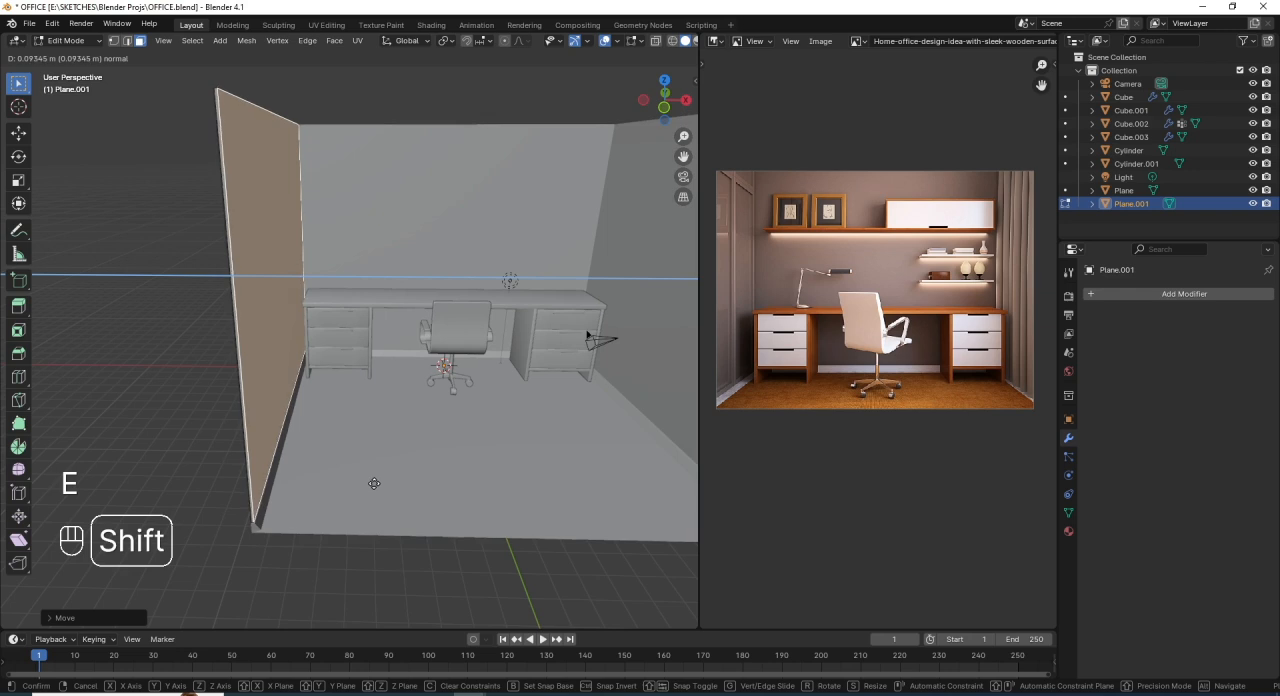
left_click(375, 482)
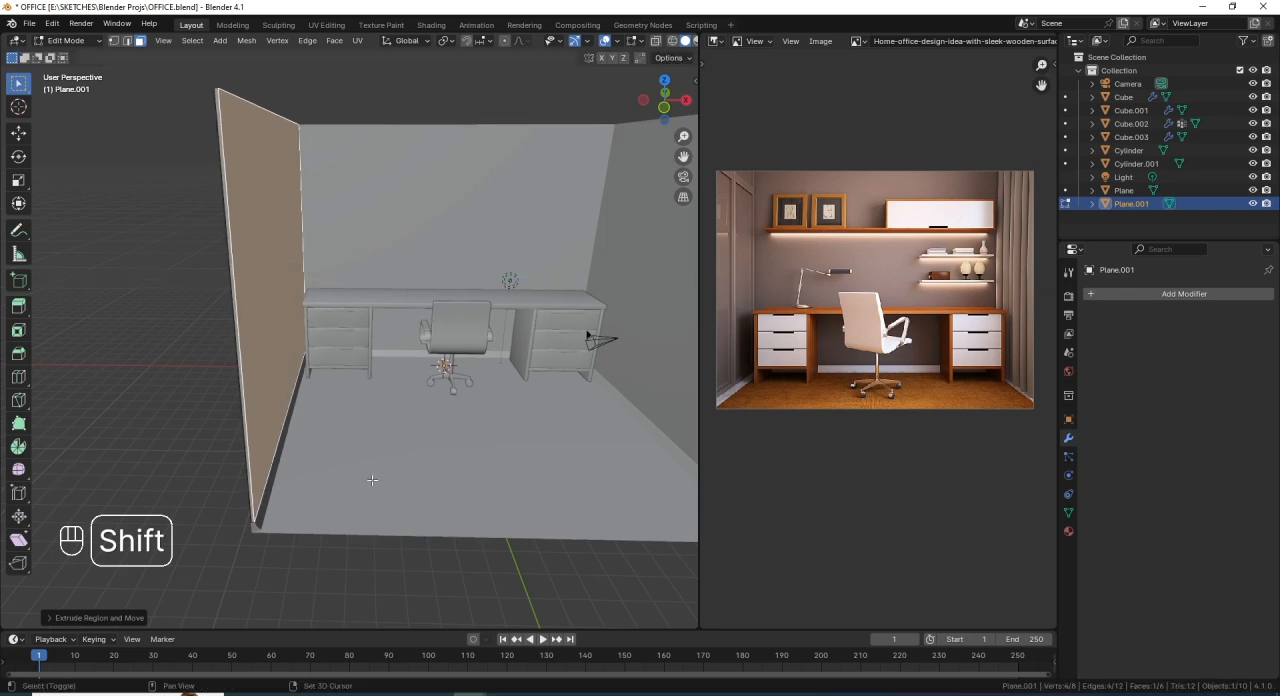
- Inset the panel's front face by about 0.31 m to form a border frame
middle_click_drag(375, 482, 442, 494)
key("shift")
scroll(350, 374, "up", 2)
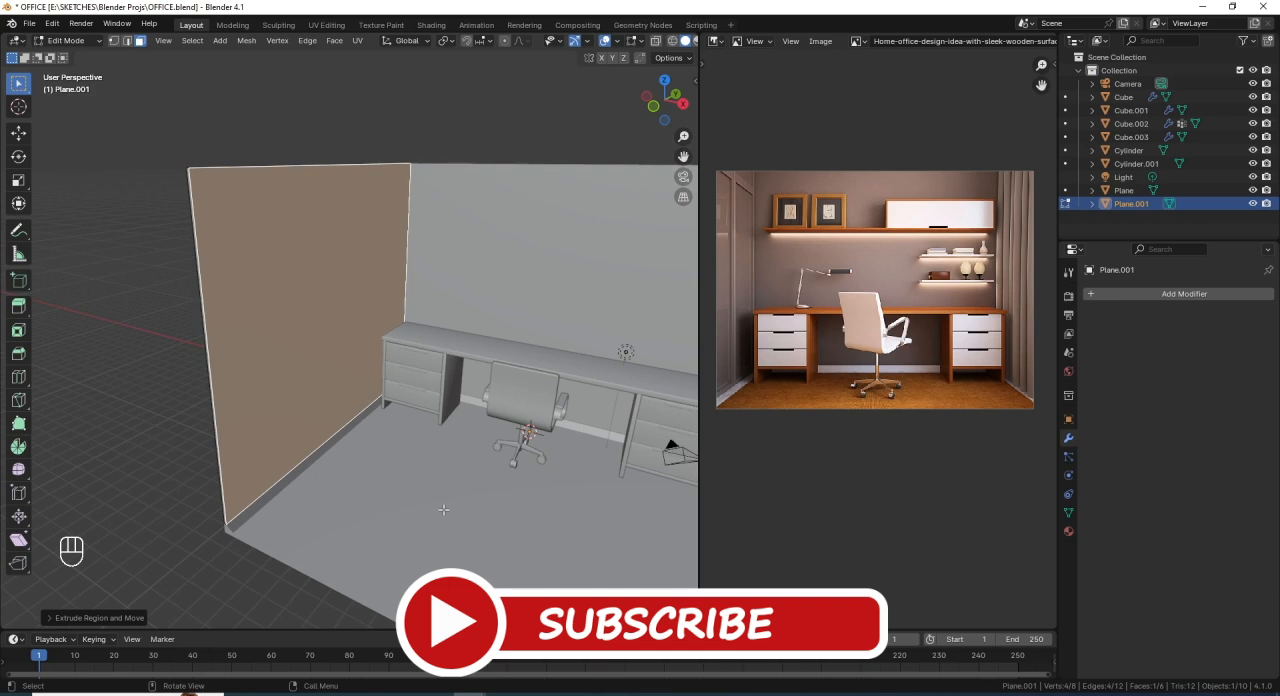
key("i")
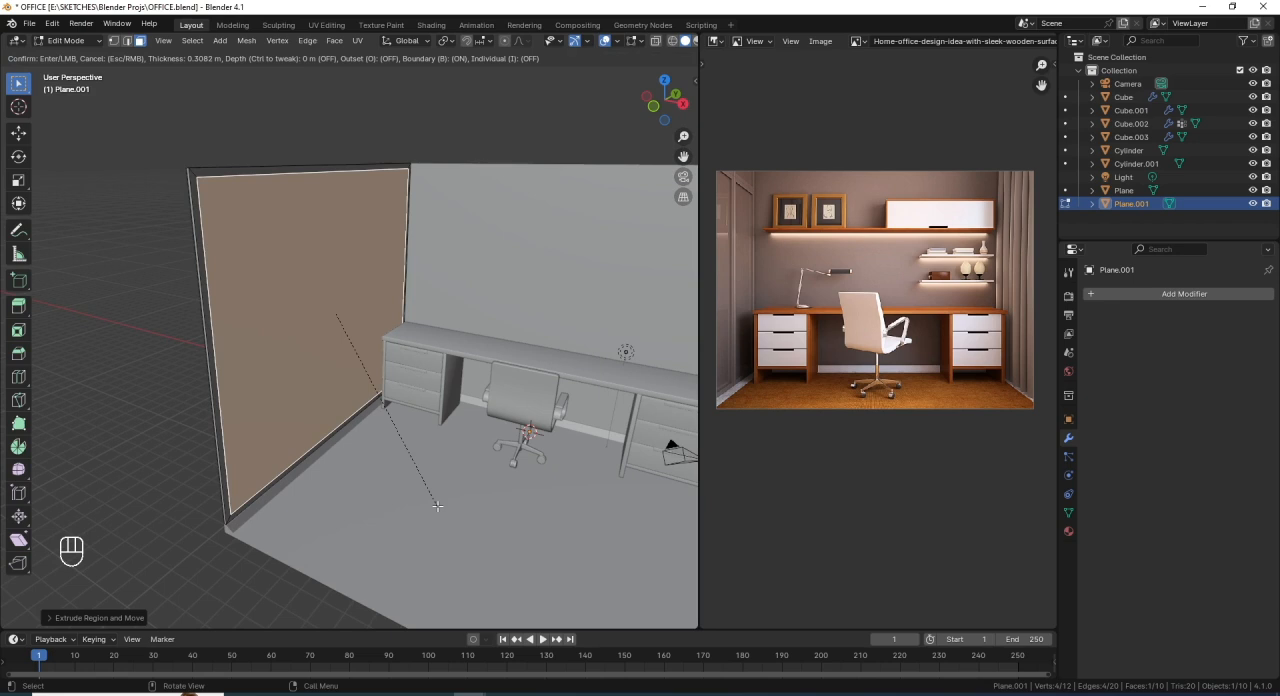
left_click(437, 505)
- Add a centred vertical loop cut and a horizontal loop cut slid about 0.52 toward the top of the panel
middle_click_drag(374, 456, 330, 436)
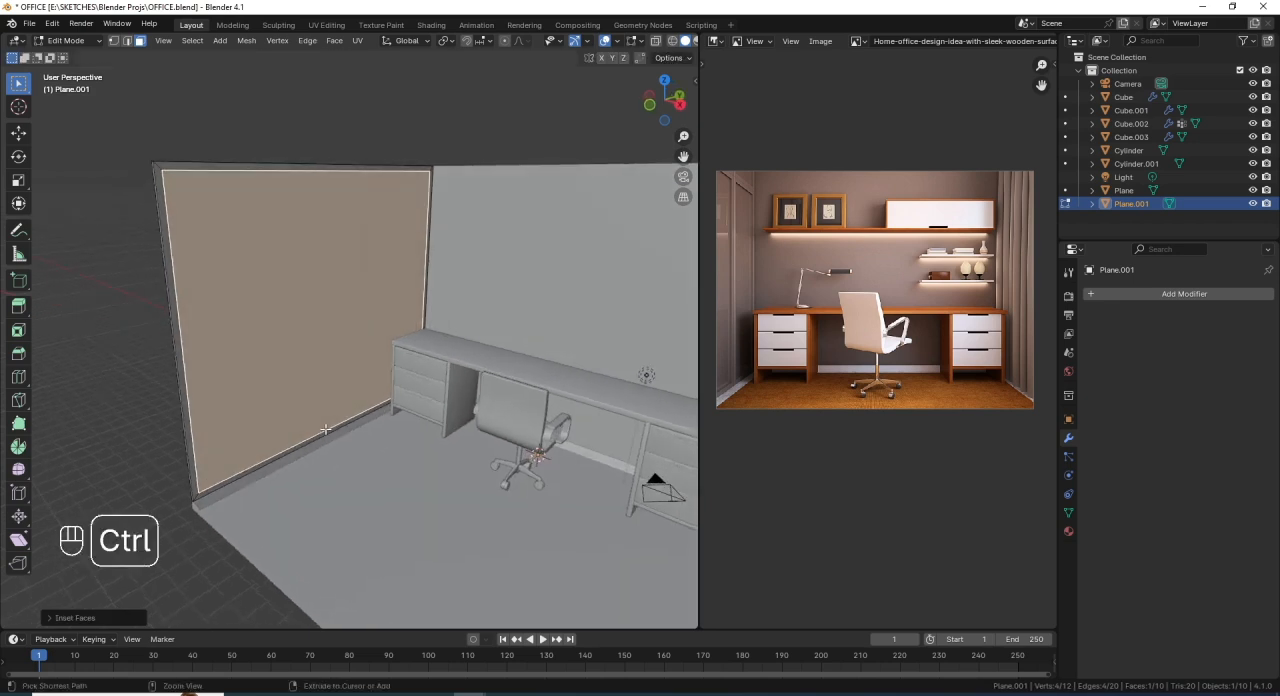
key("ctrl+r")
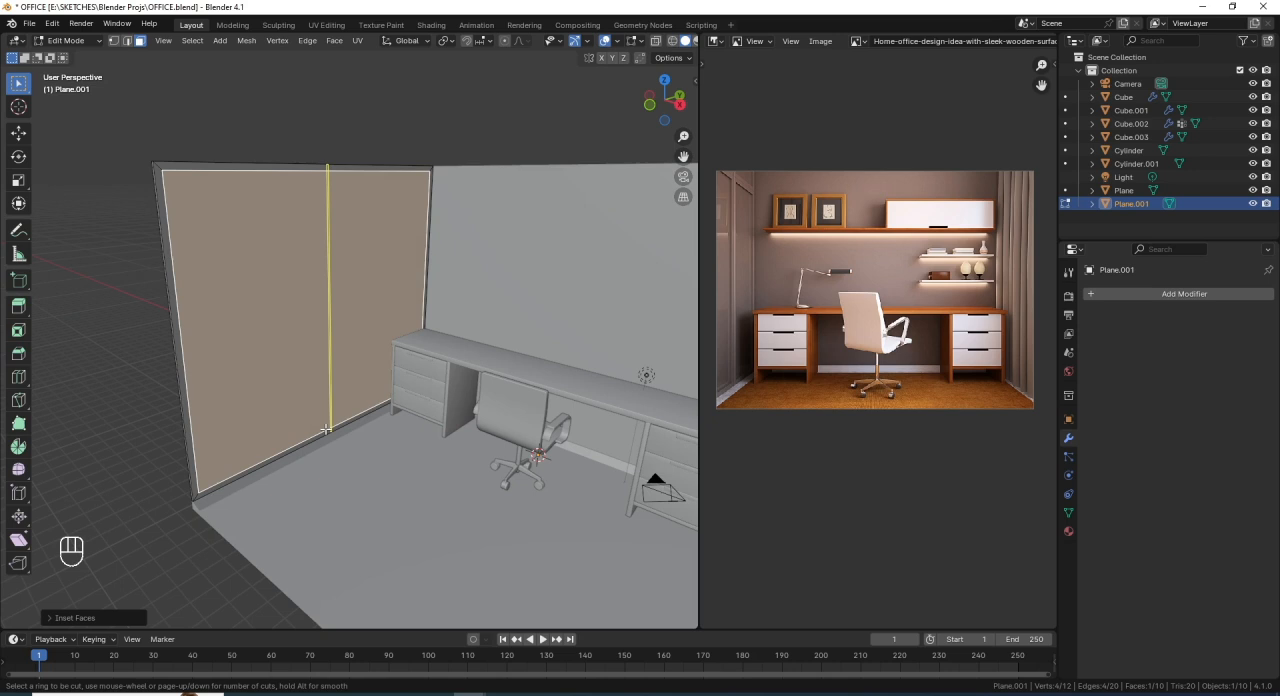
left_click(326, 428)
left_click(326, 428)
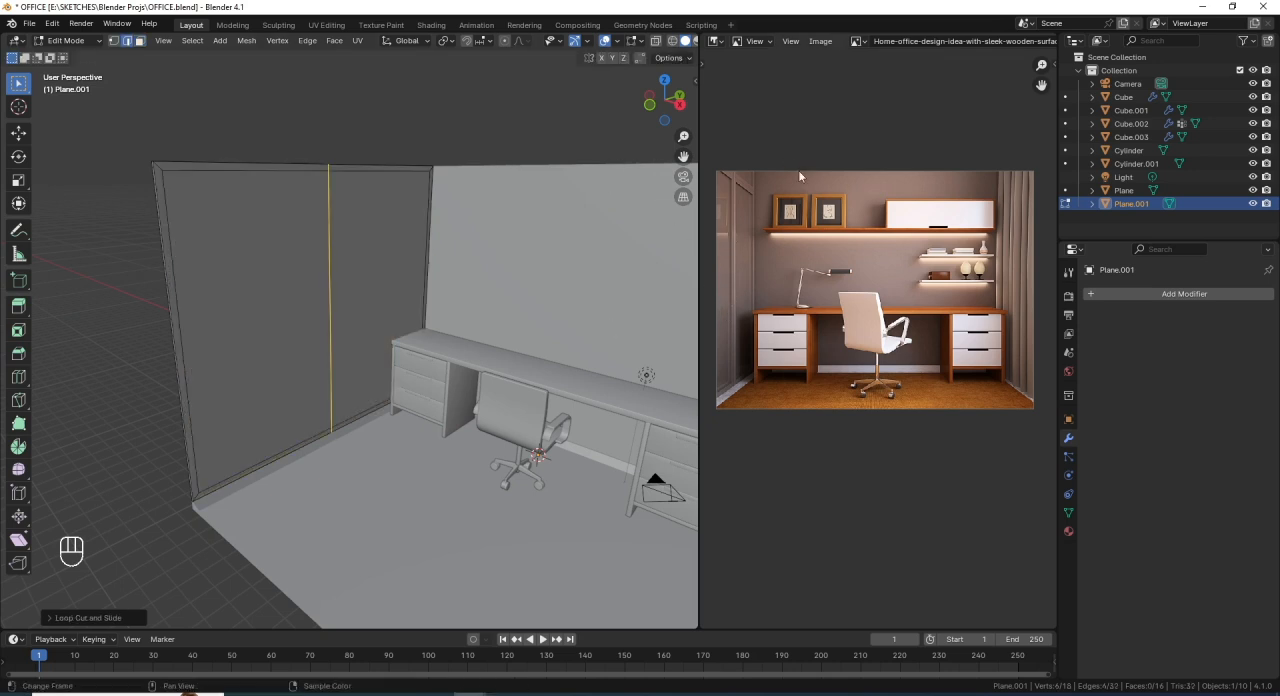
key("ctrl+r")
left_click(335, 314)
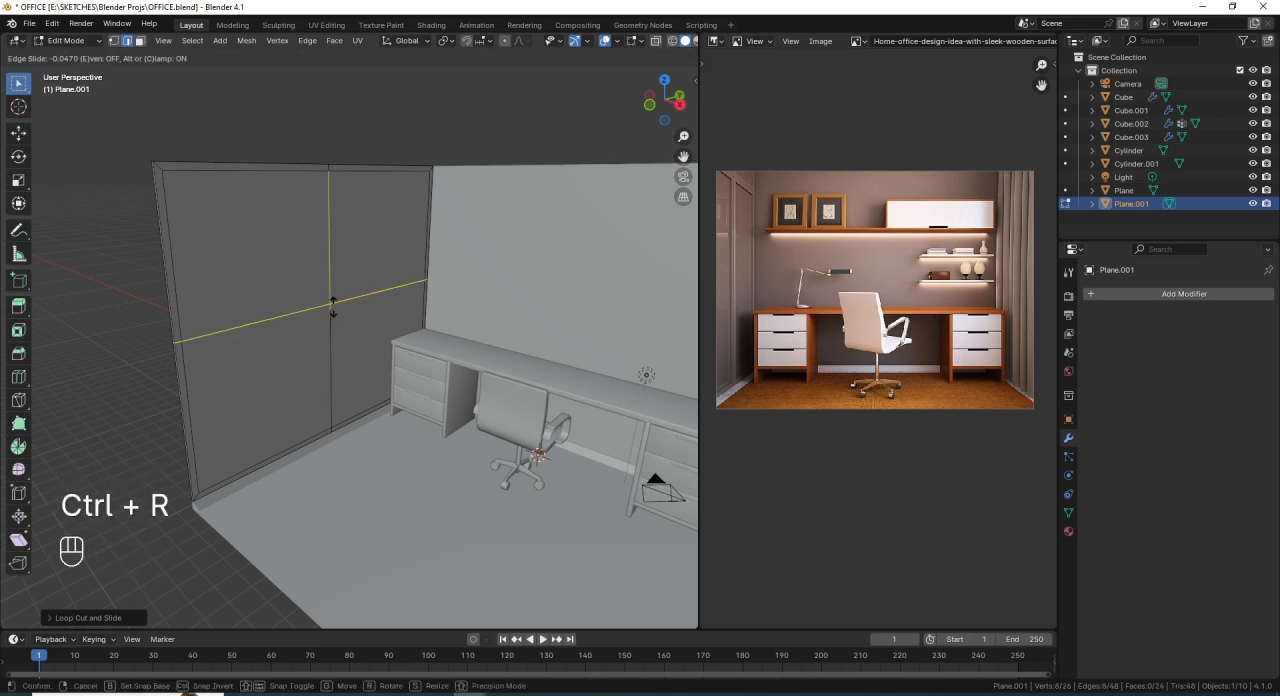
left_click(335, 249)
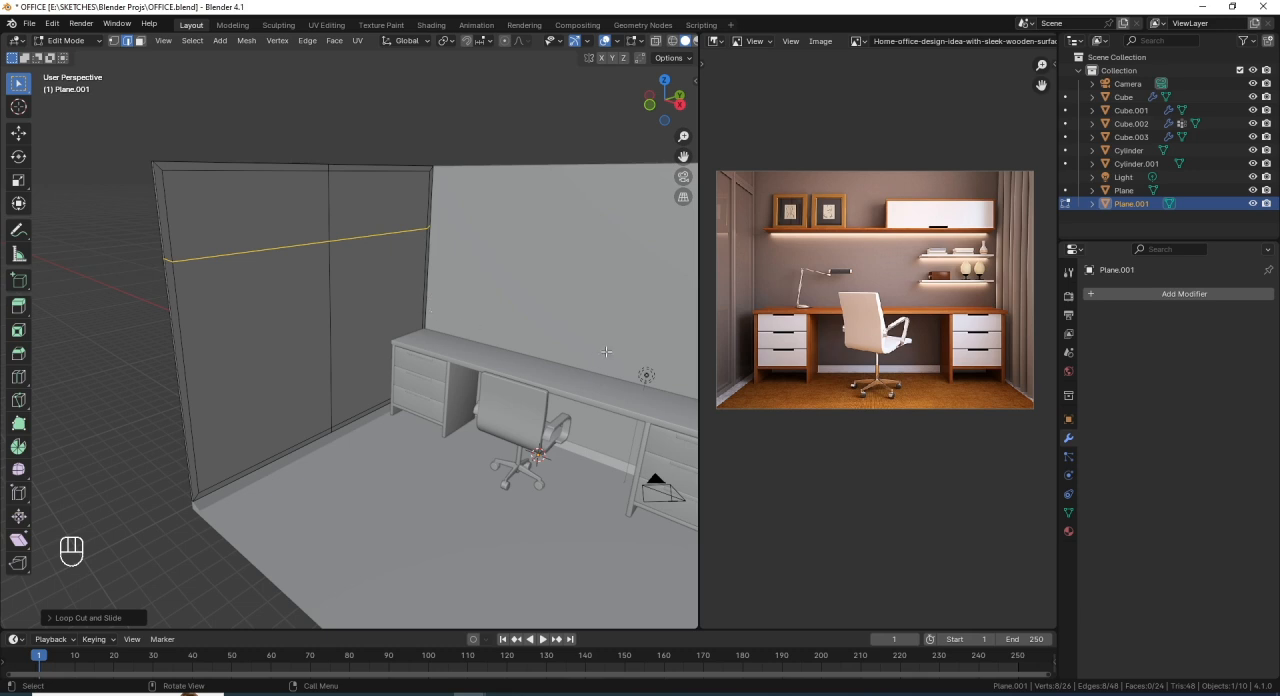
- Flatten the horizontal loop cut by scaling it to 0 along Z
key("s")
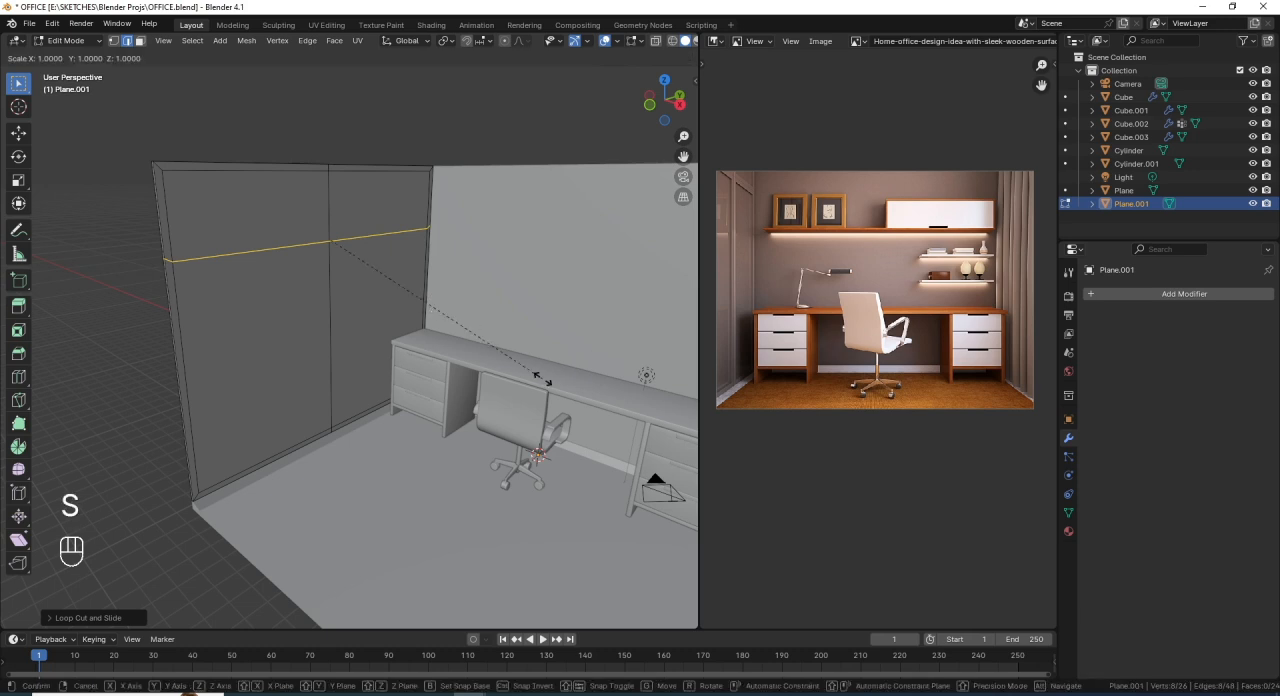
key("z")
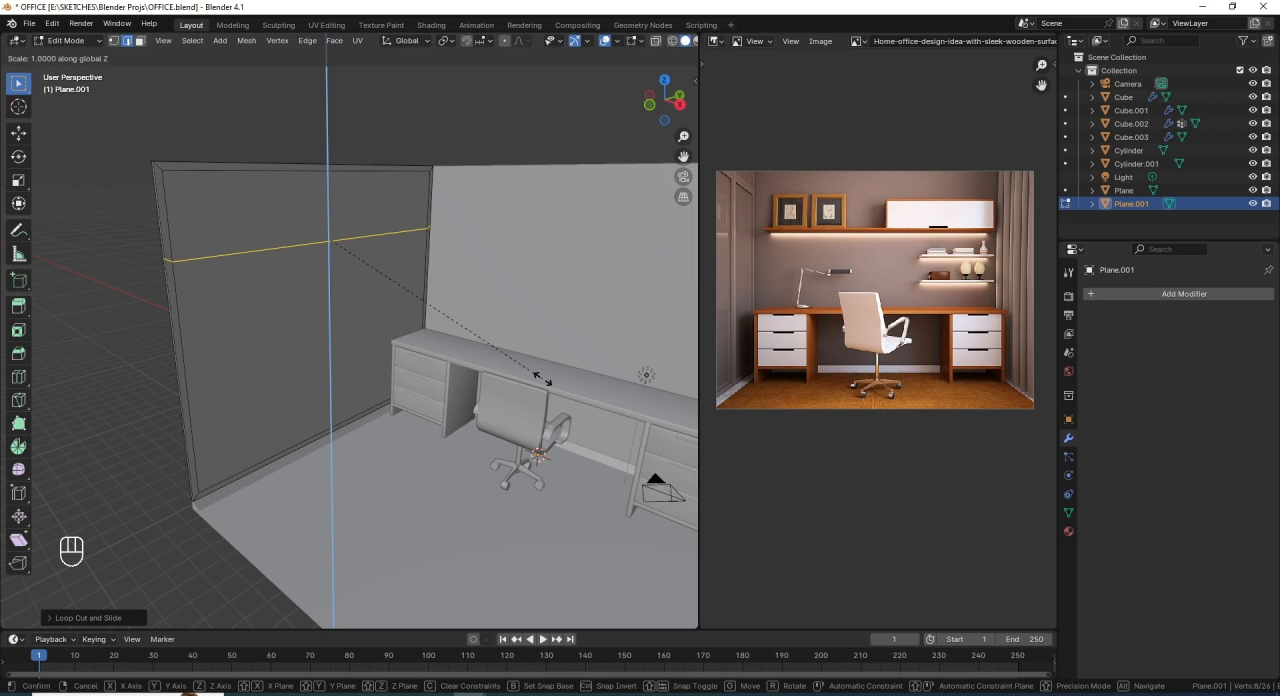
type("0")
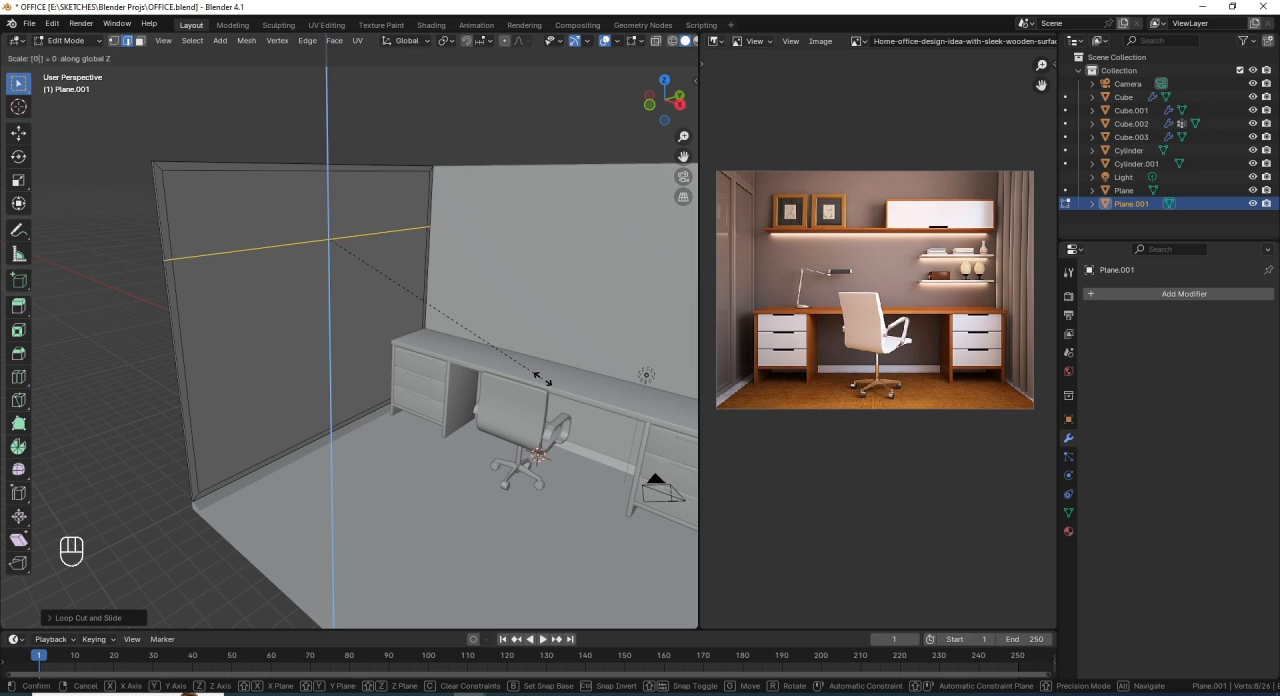
key("Return")
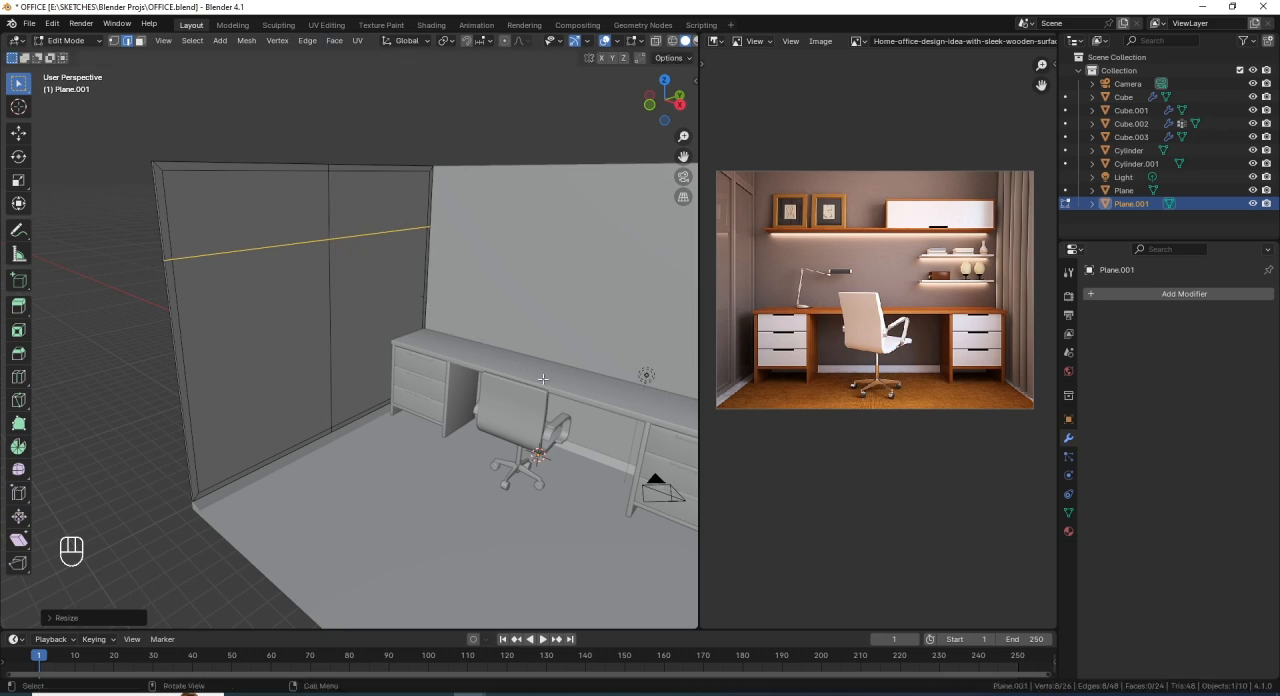
- Select both the vertical and horizontal loops and bevel them about 0.365 m wide with 2 segments
left_click(330, 282, "alt+shift")
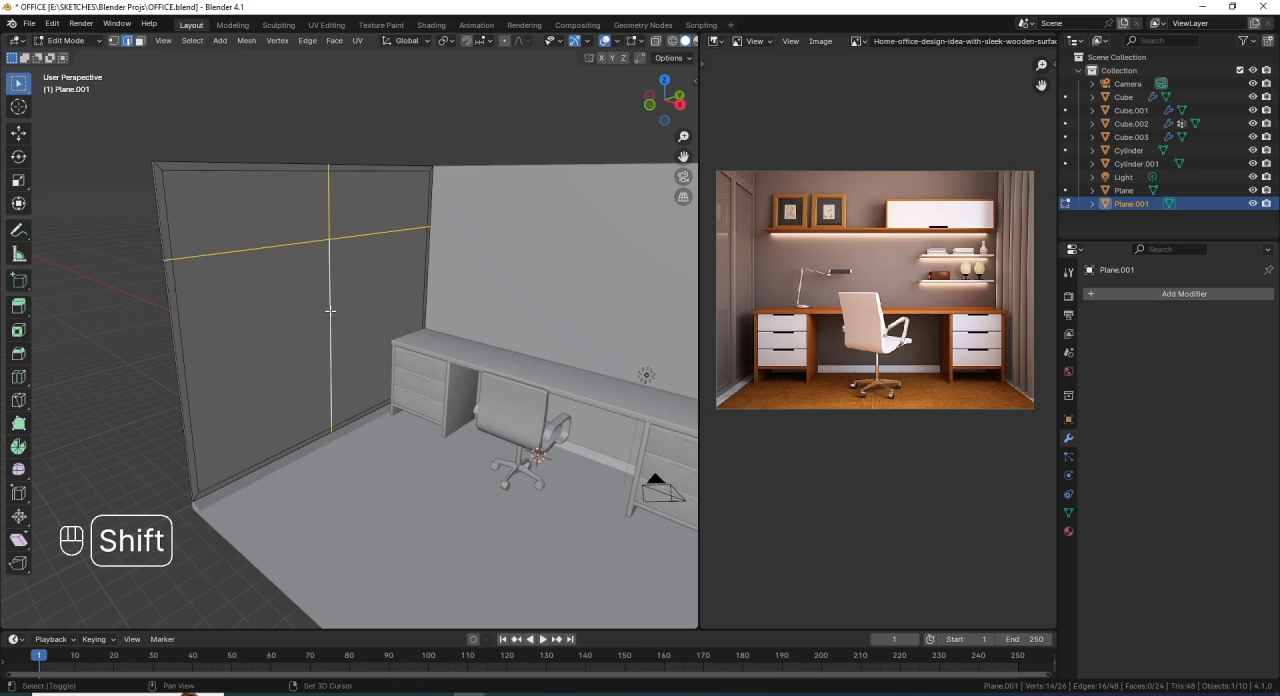
key("shift+z")
mouse_move(330, 168)
middle_mouse_down()
mouse_move(363, 260)
mouse_move(350, 245)
mouse_move(354, 274)
mouse_move(333, 262)
middle_mouse_up()
key("shift+z")
scroll(358, 306, "up", 2)
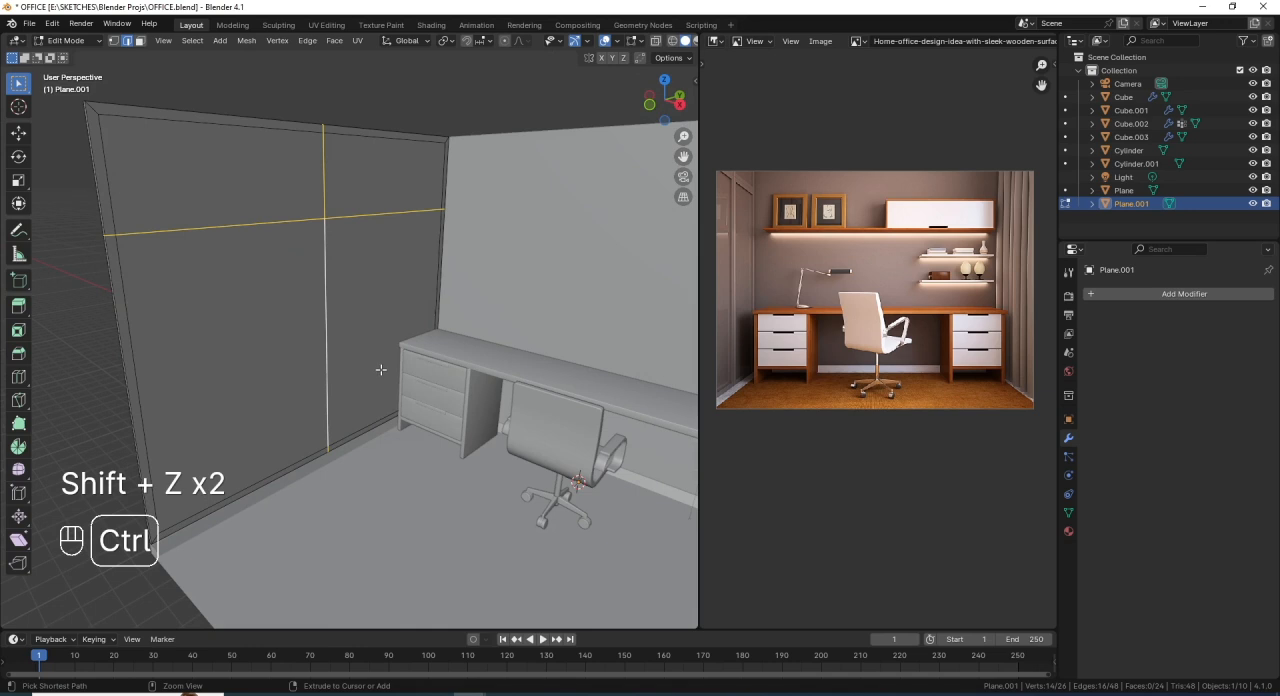
key("ctrl+b")
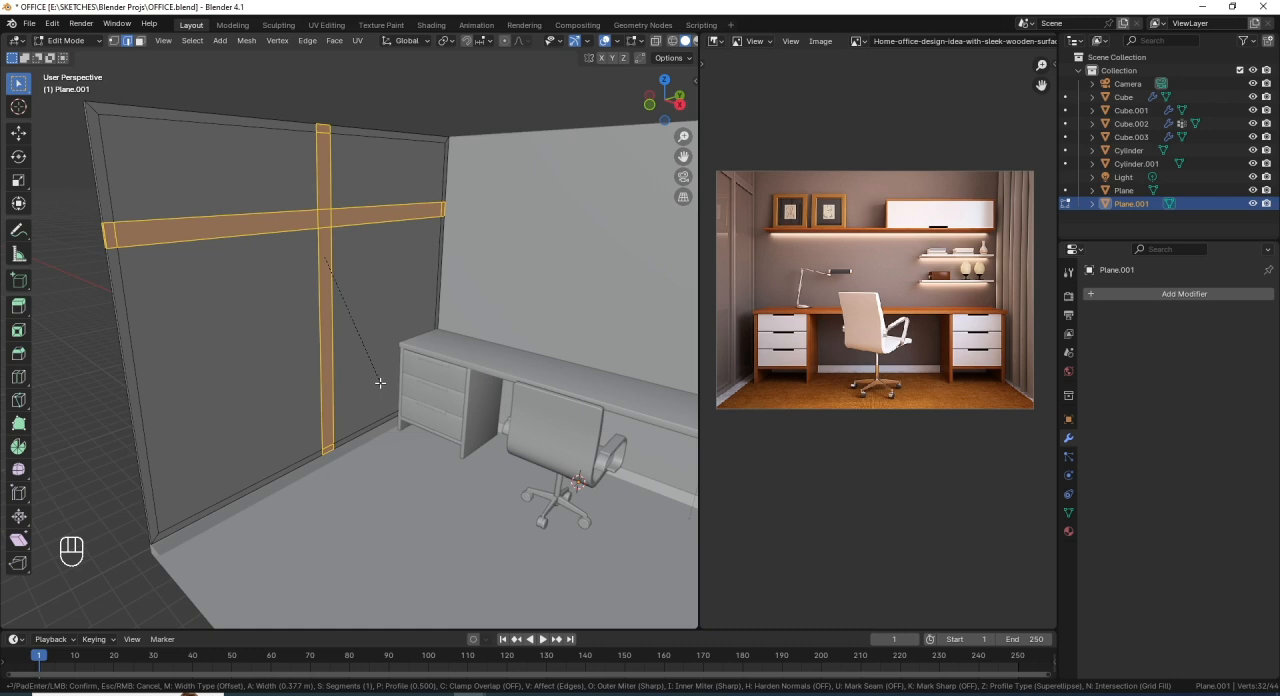
scroll(380, 382, "up", 1)
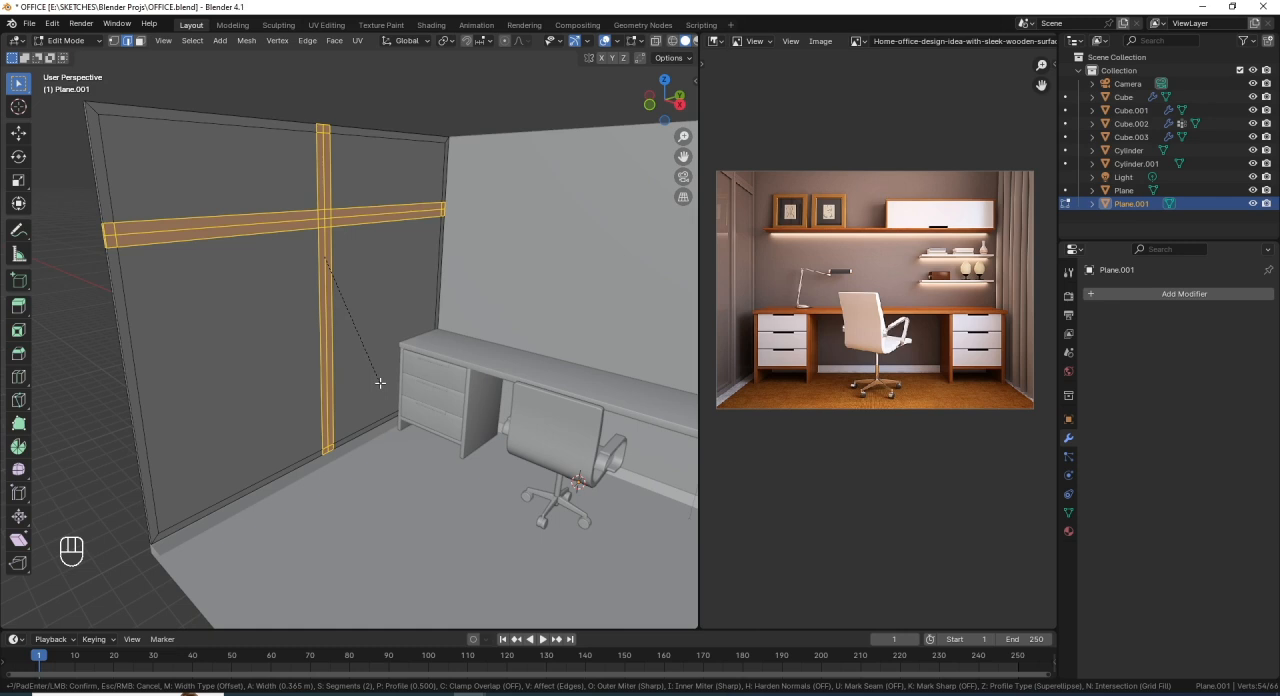
left_click(380, 383)
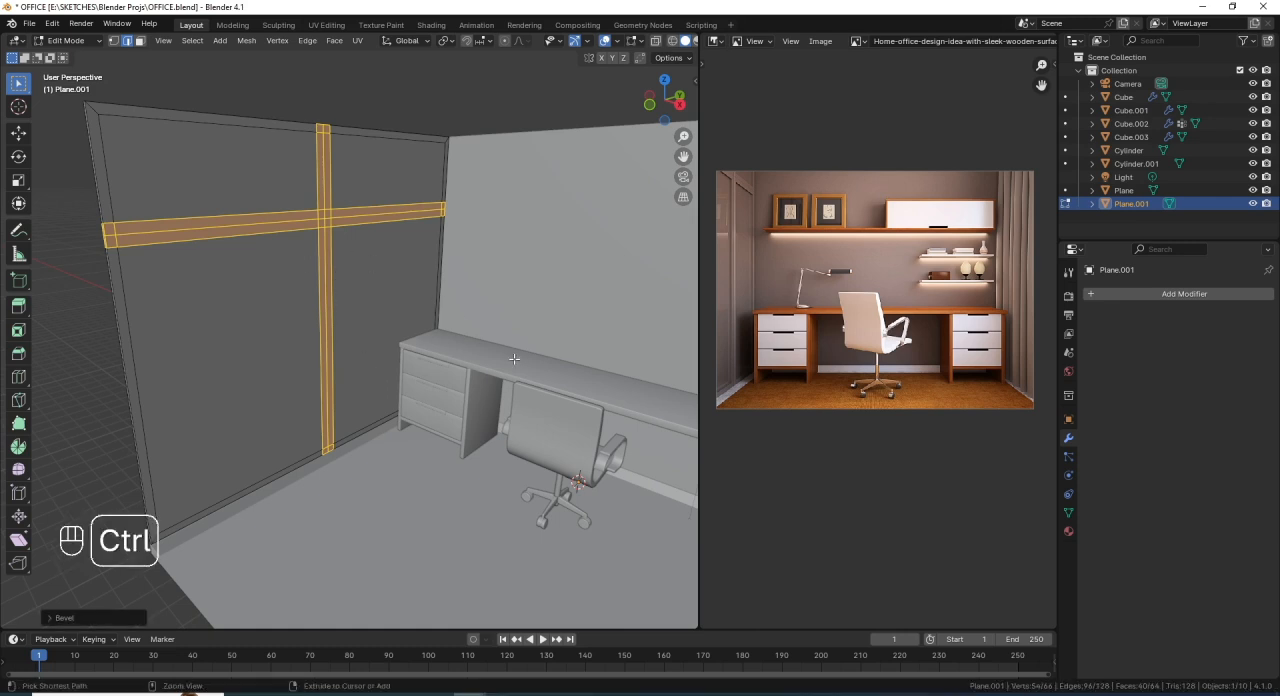
key("ctrl+KP_Subtract")
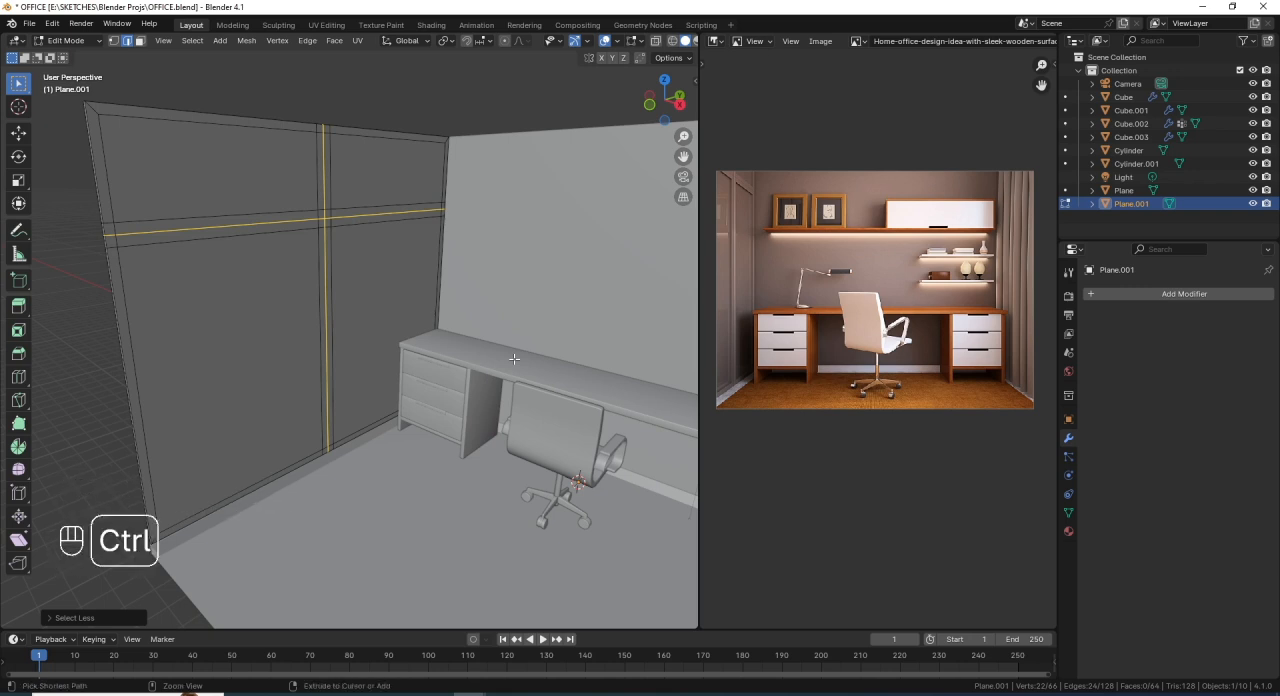
key("ctrl+KP_Add")
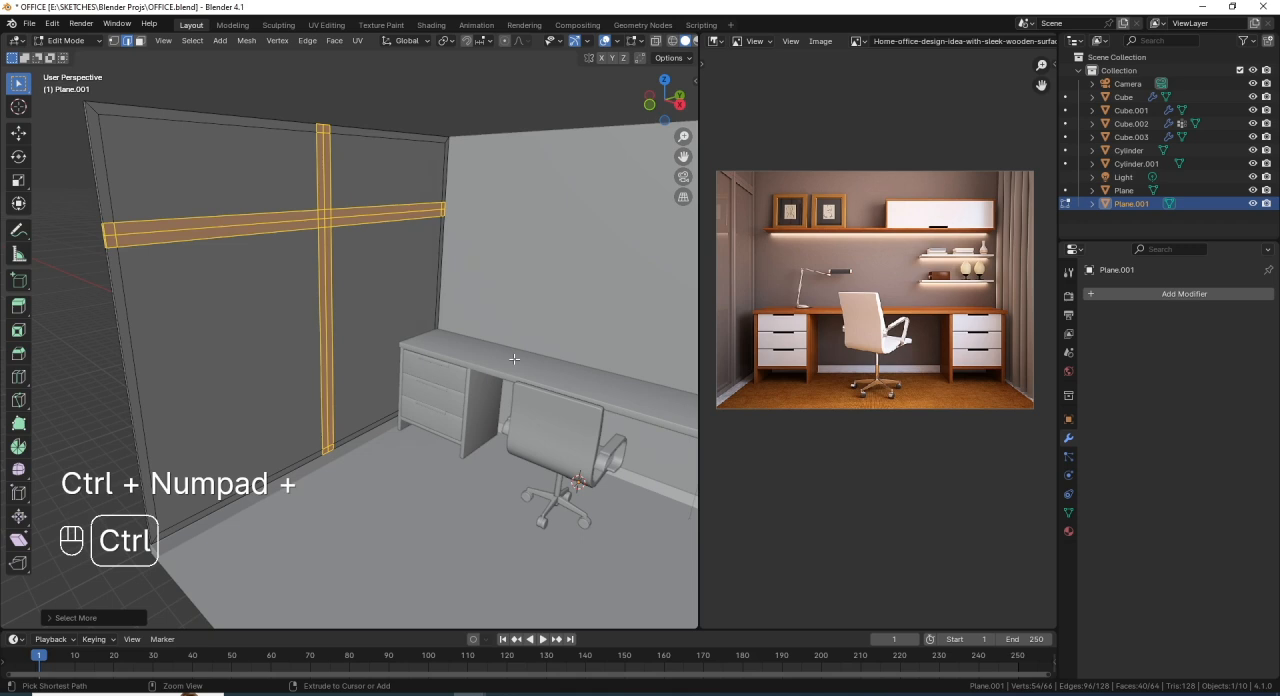
key("ctrl+KP_Add")
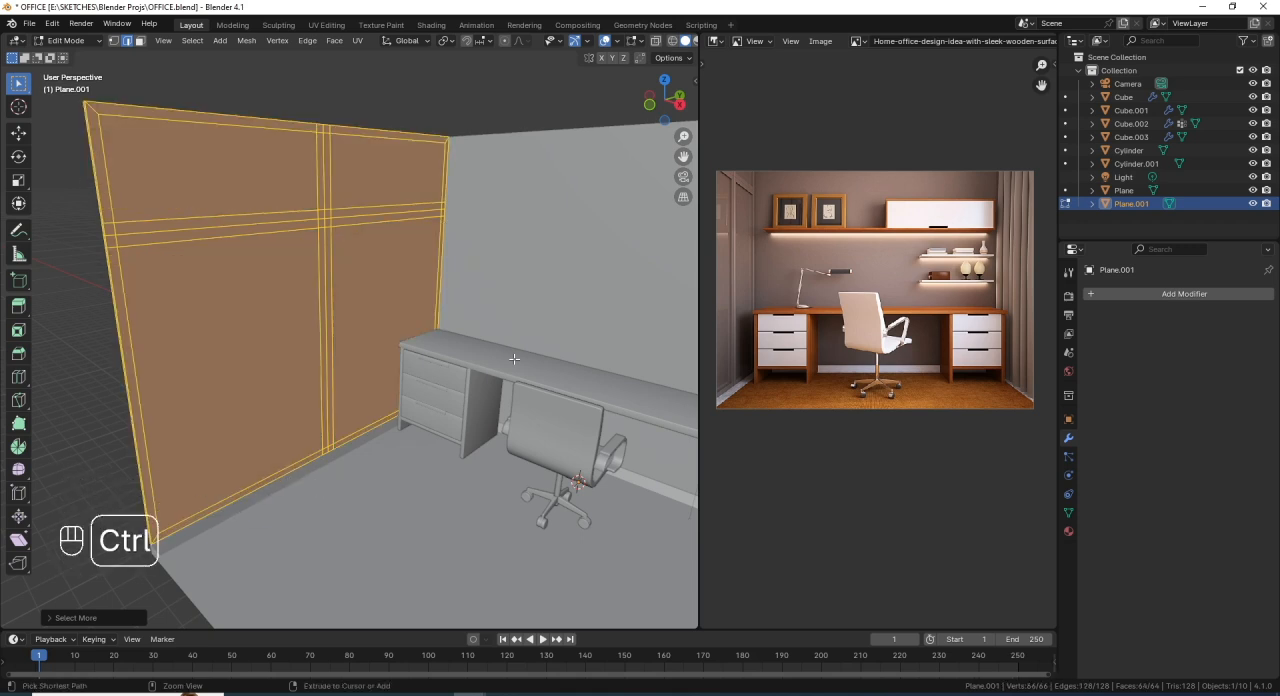
key("ctrl+KP_Subtract")
key("ctrl+KP_Subtract")
key("ctrl+KP_Subtract")
key("ctrl+KP_Subtract")
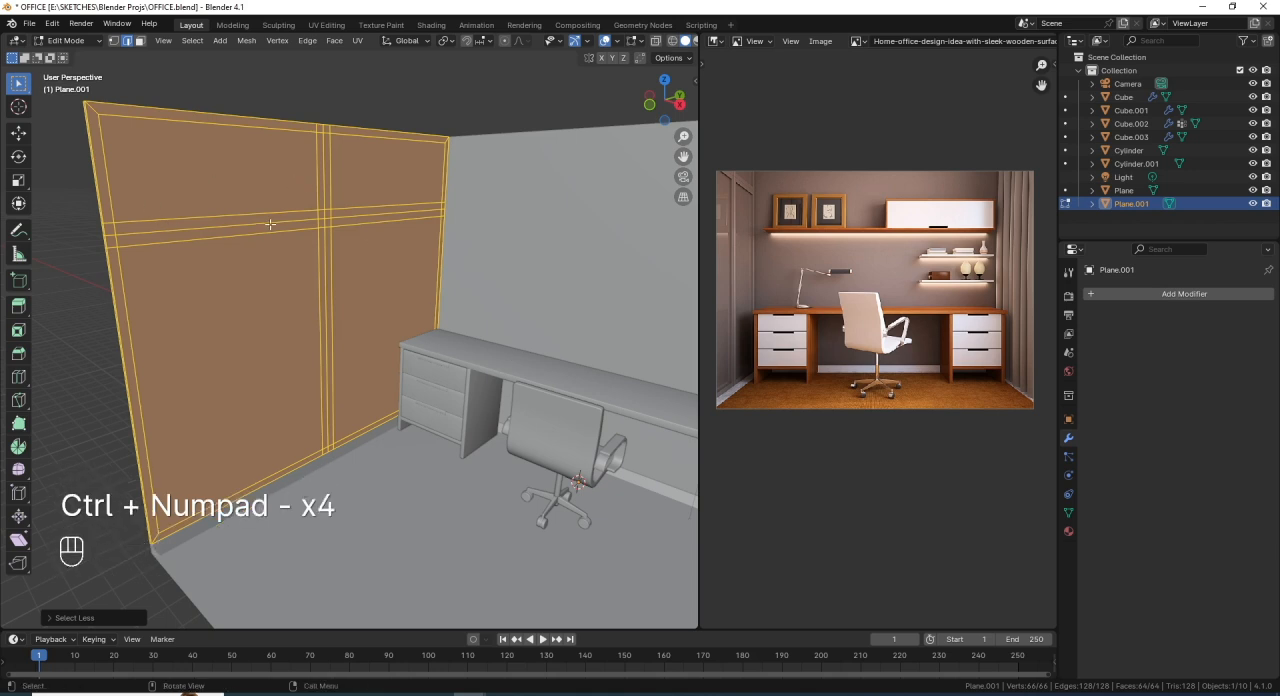
key("ctrl")
key("ctrl+KP_Add")
key("ctrl+KP_Add")
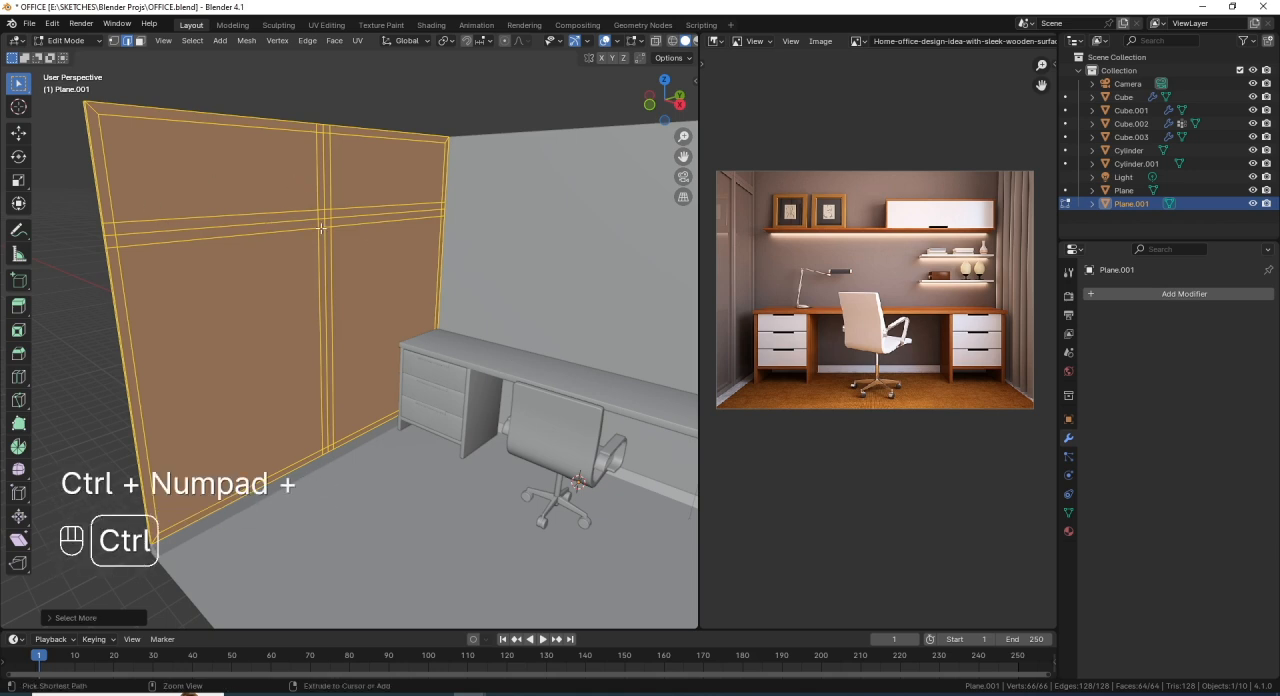
key("ctrl+KP_Subtract")
key("ctrl+KP_Subtract")
key("ctrl+KP_Subtract")
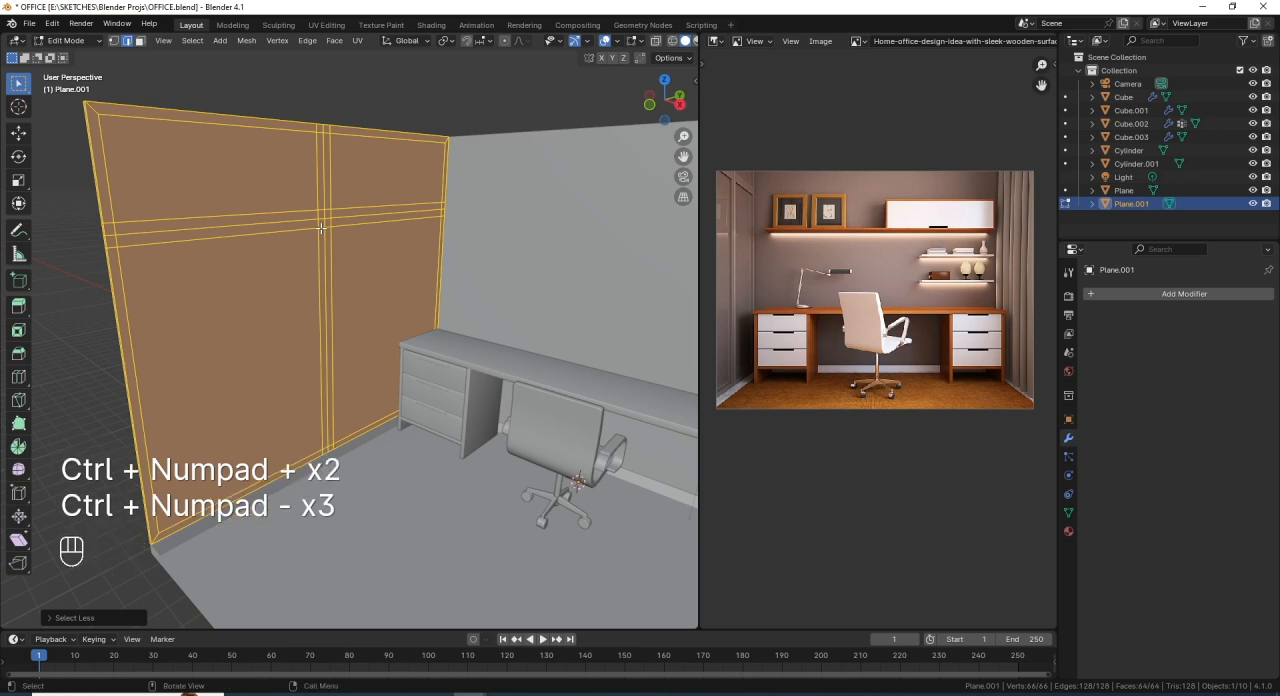
- Select the middle vertical and horizontal edge loops of the divider strips and bevel them about 0.016 m wide with 2 segments
key("alt")
key("alt")
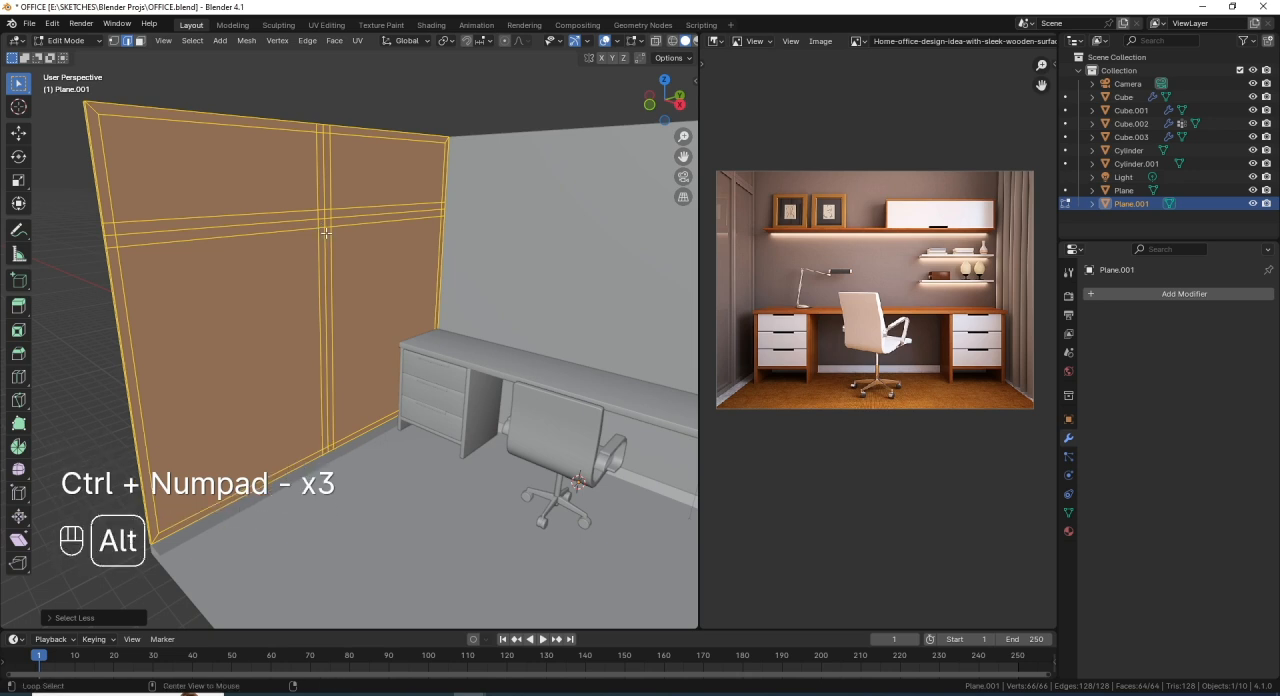
left_click(323, 234, "alt")
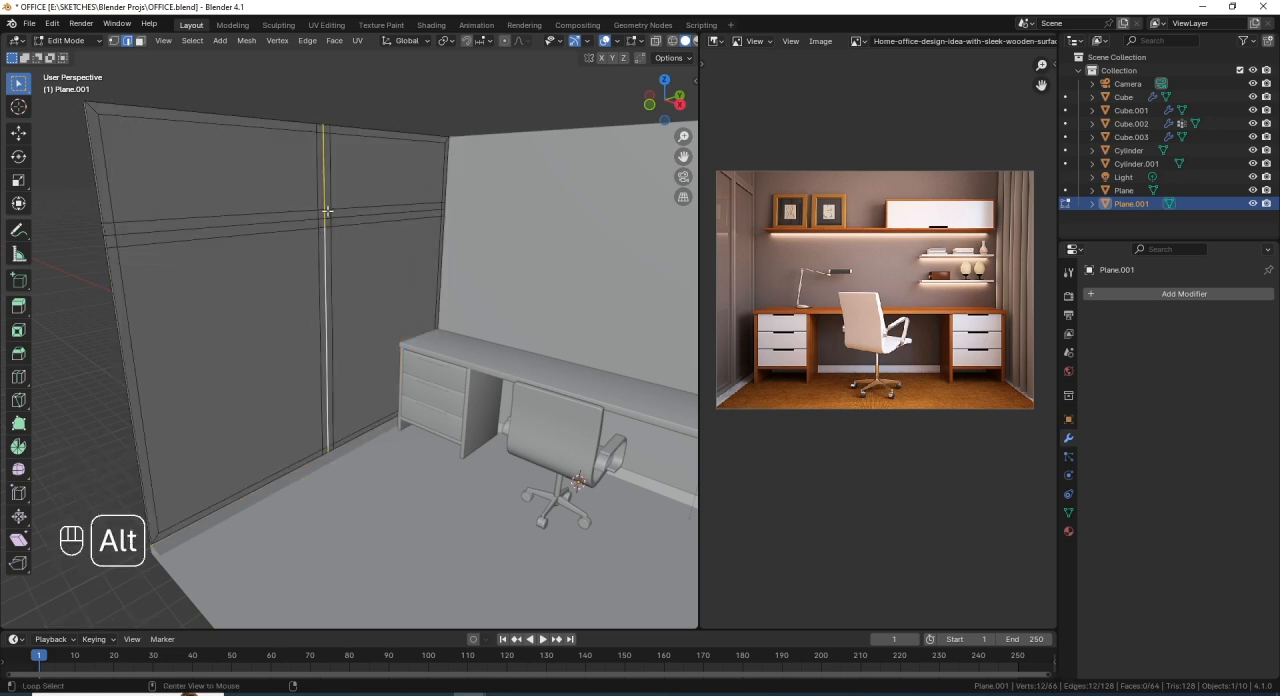
key("shift")
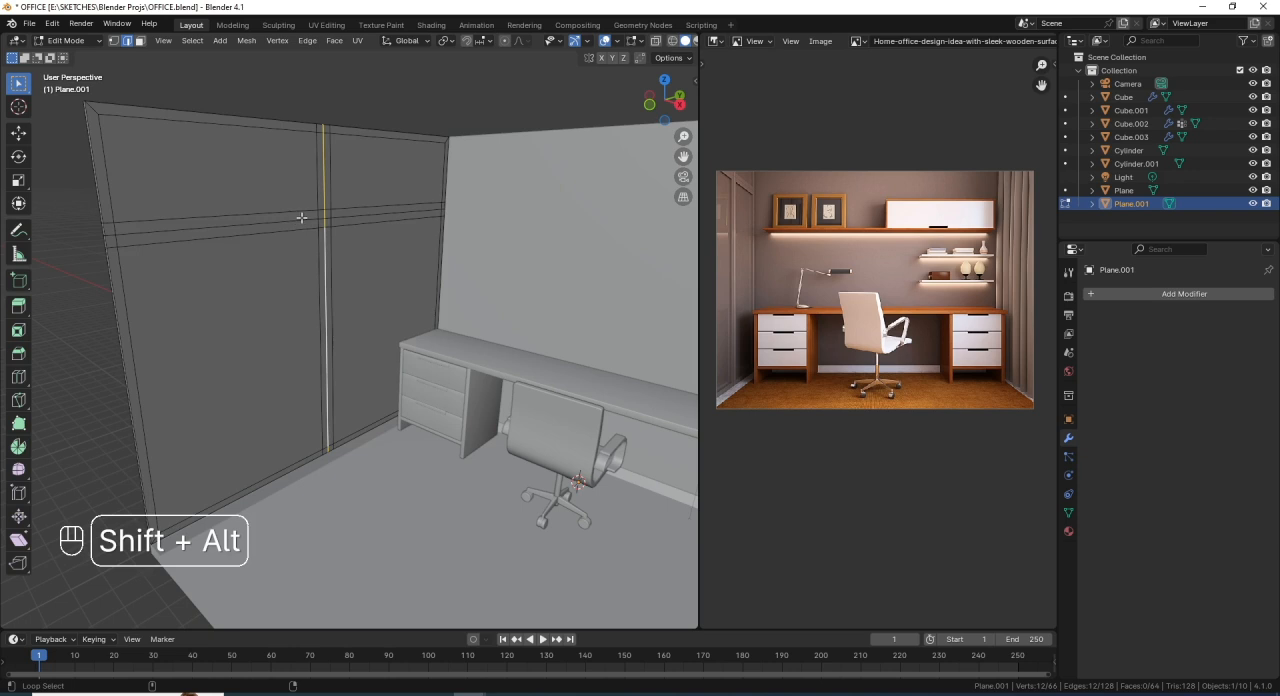
left_click(300, 222, "alt+shift")
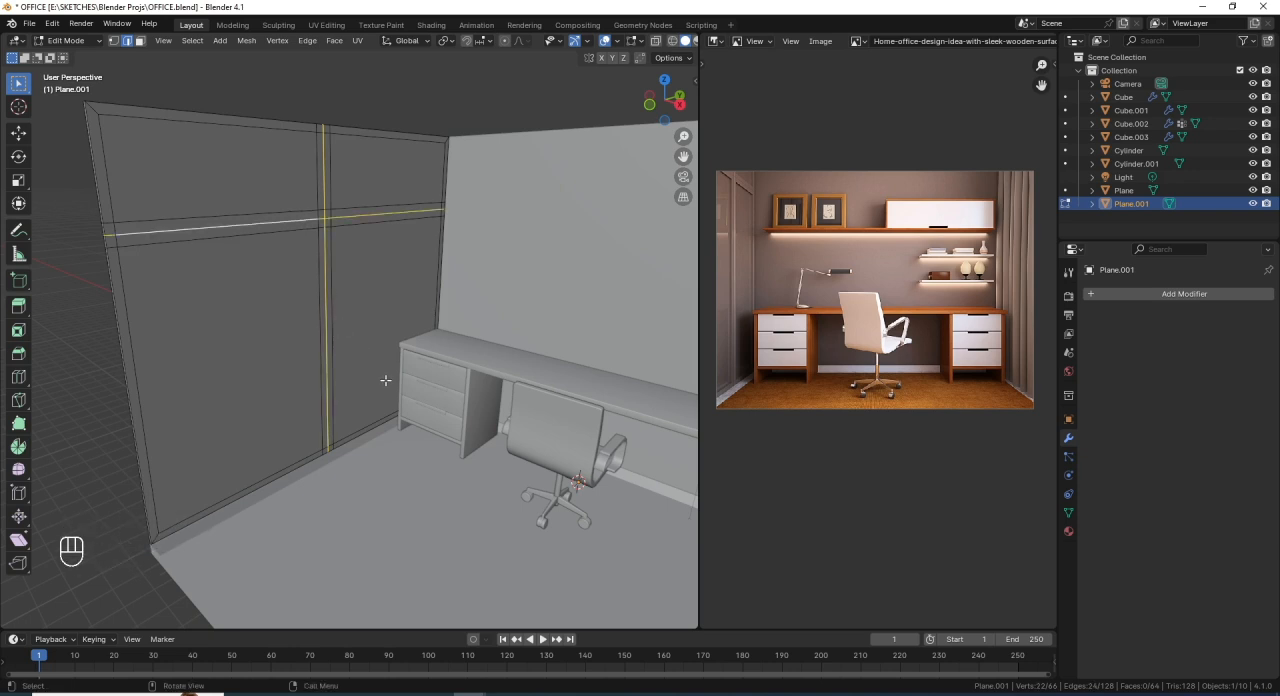
scroll(385, 380, "up", 2)
key("ctrl+b")
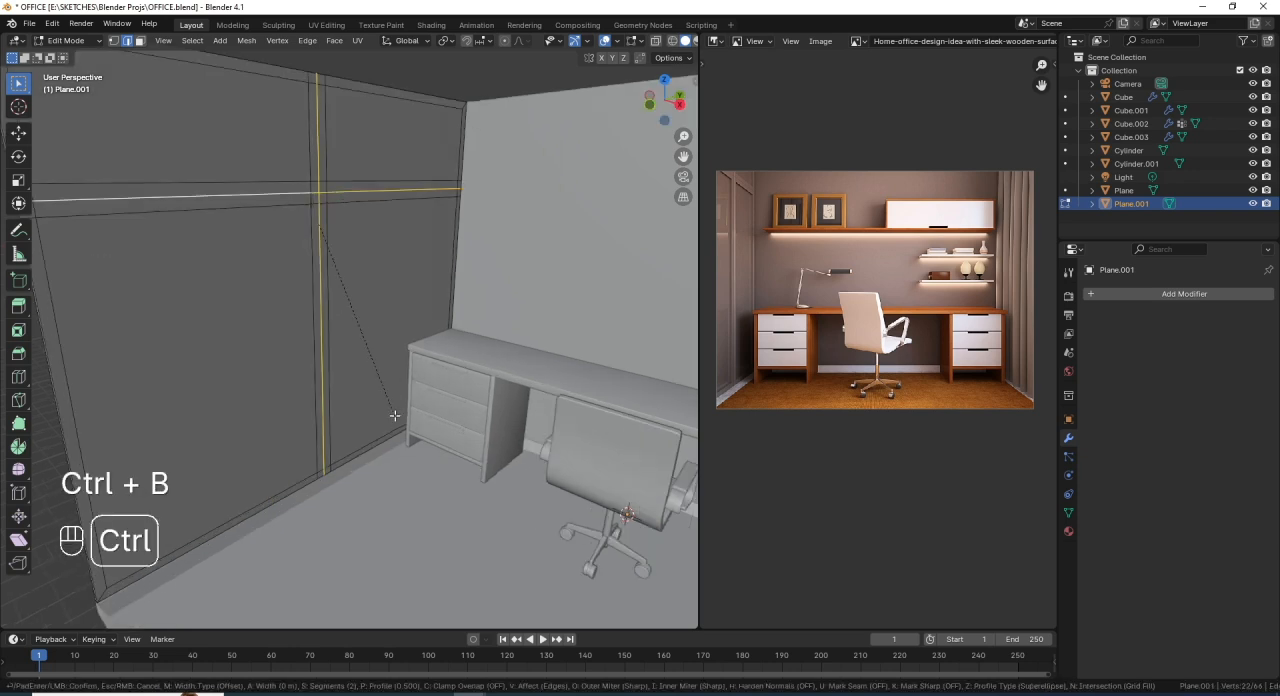
key("shift")
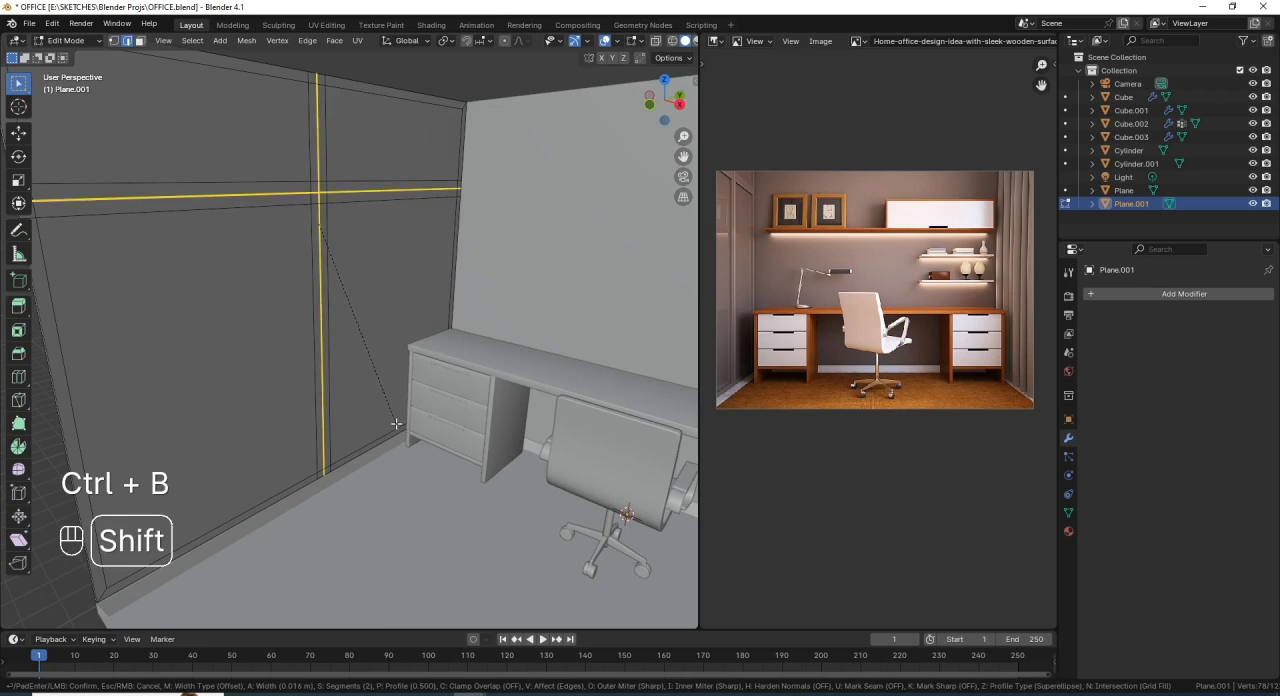
left_click(397, 426)
- Delete the narrow beveled faces along both loops to split the panel into four separate sections
scroll(354, 222, "up", 2)
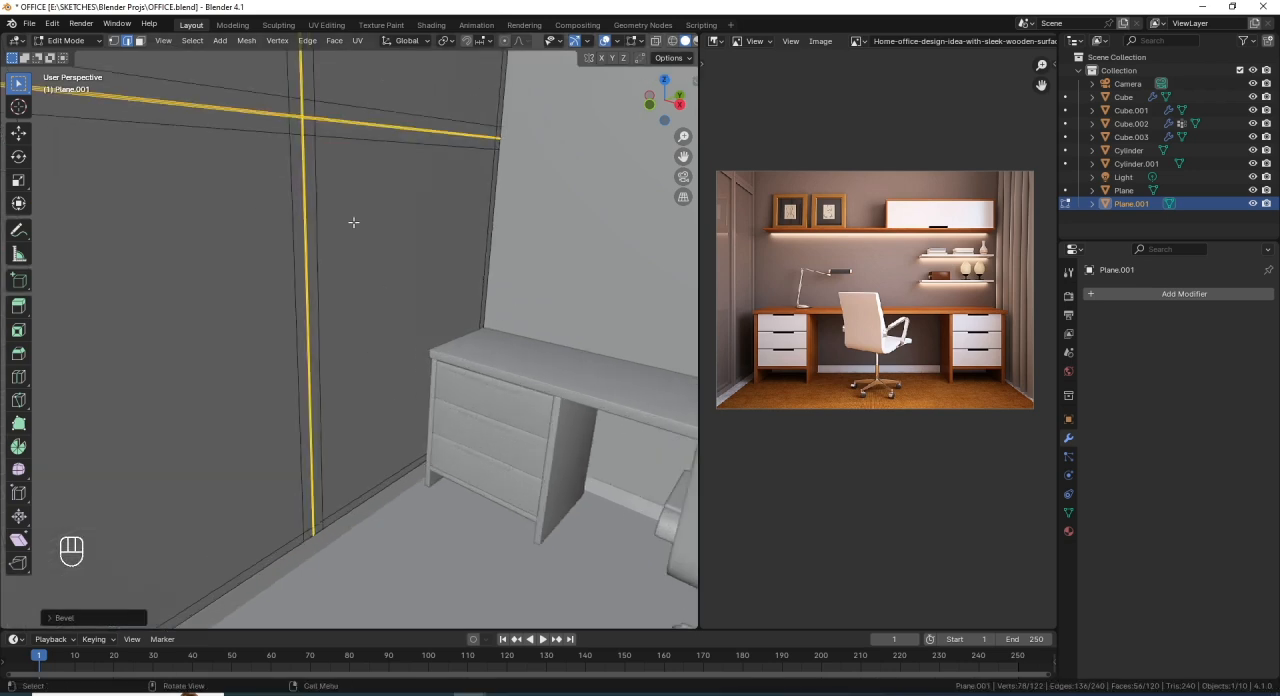
middle_click_drag(354, 222, 410, 372, "shift")
scroll(401, 303, "up", 2)
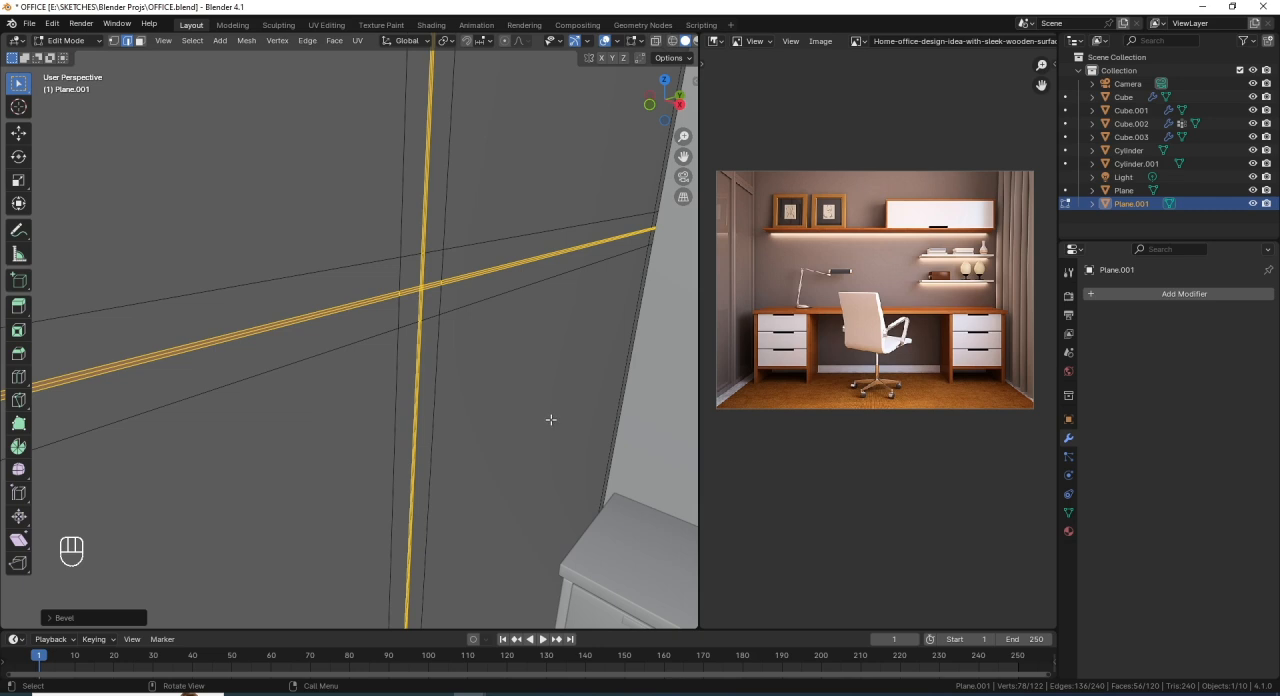
key("x")
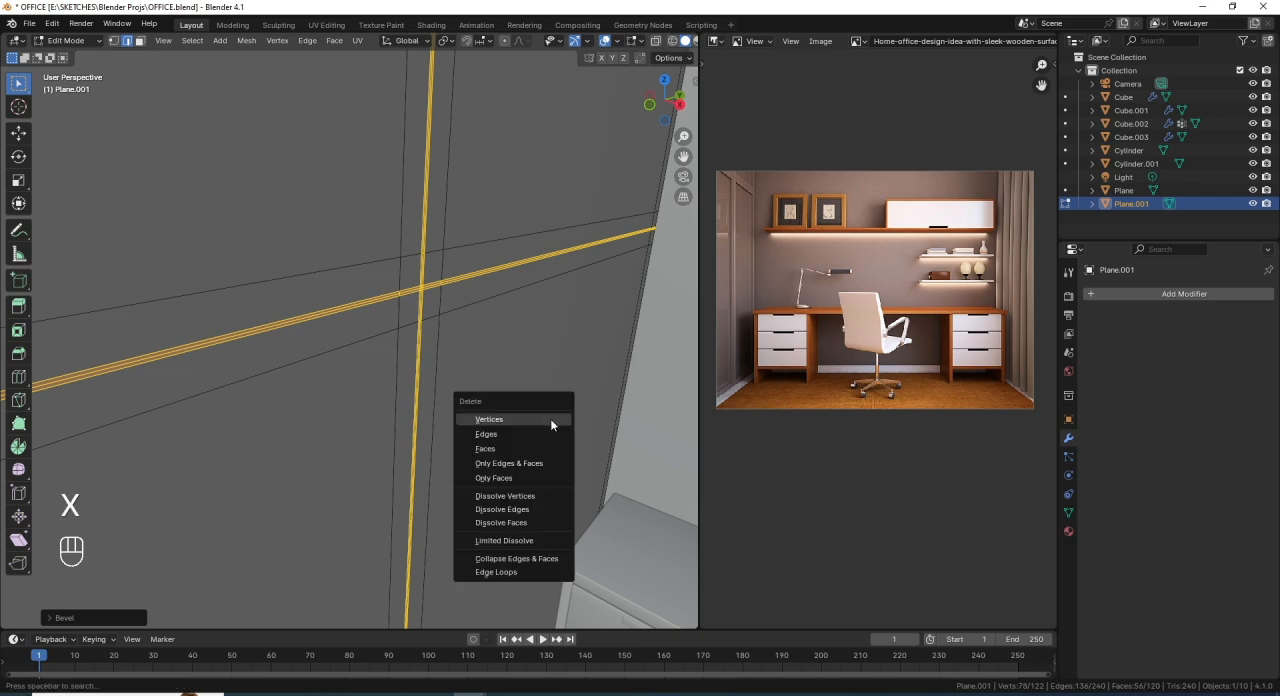
left_click(505, 454)
middle_click_drag(400, 282, 372, 318)
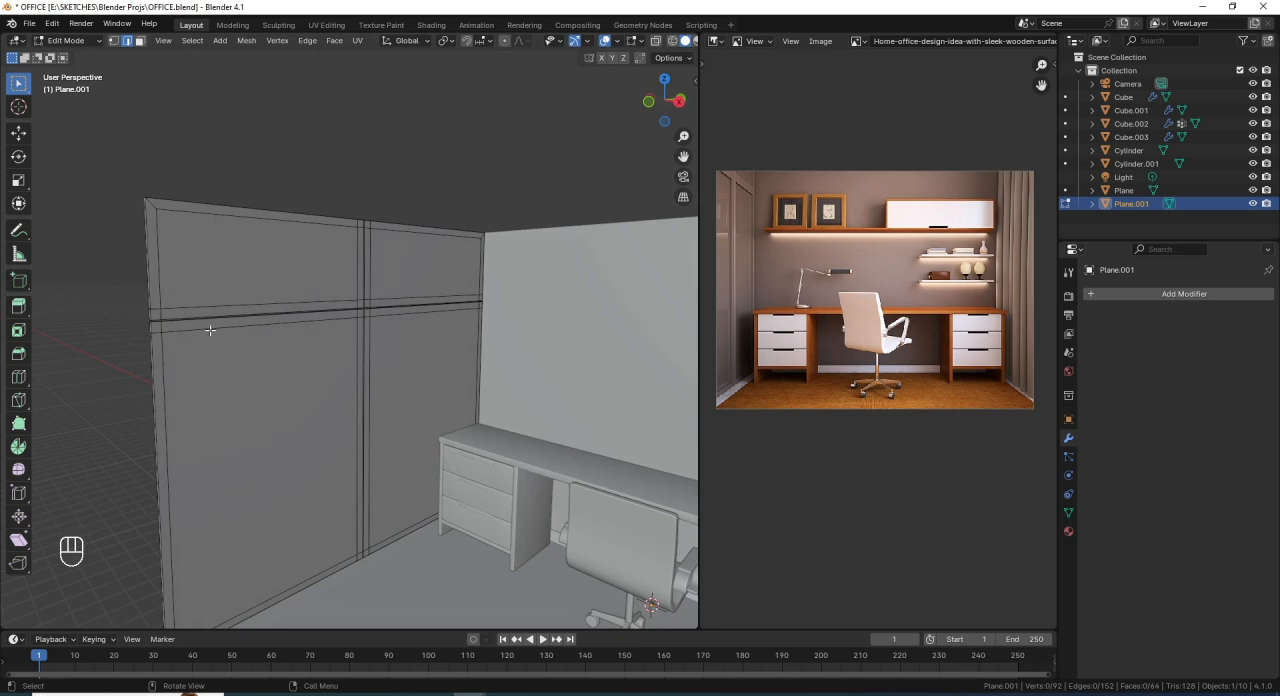
- Try selecting all four linked panel sections and extruding them about 0.064 m along the normal
left_click(356, 296)
key("l")
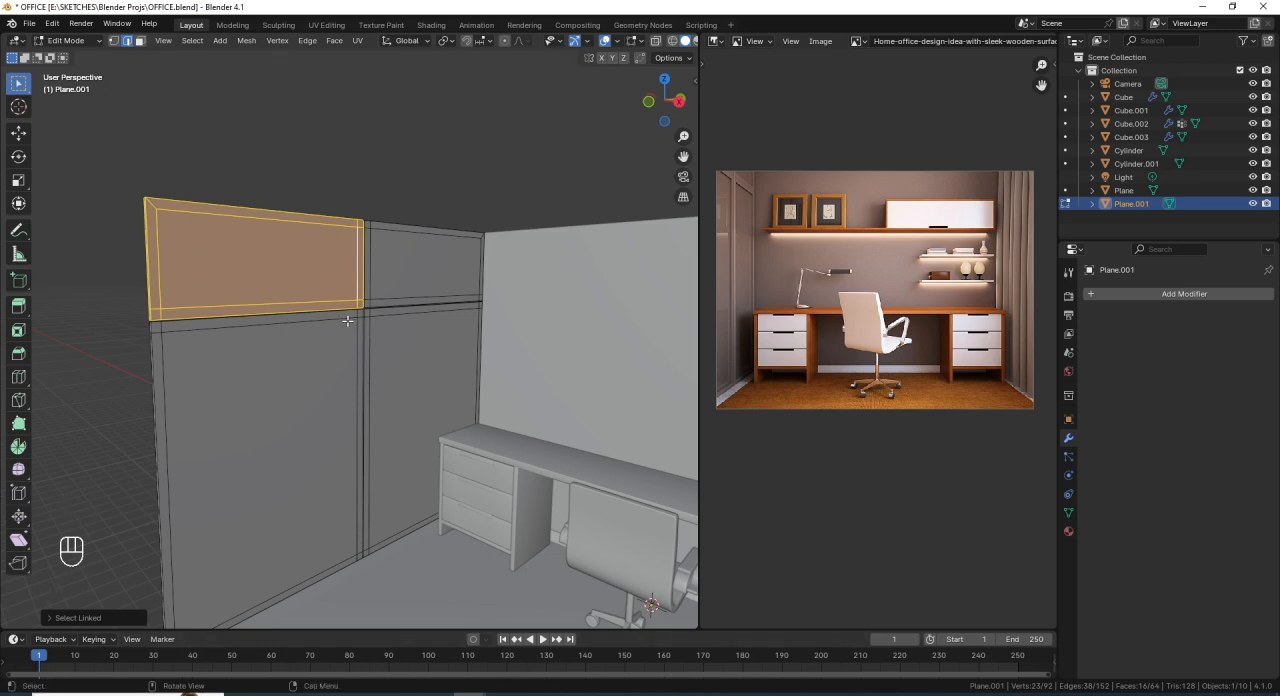
key("l")
key("l")
key("l")
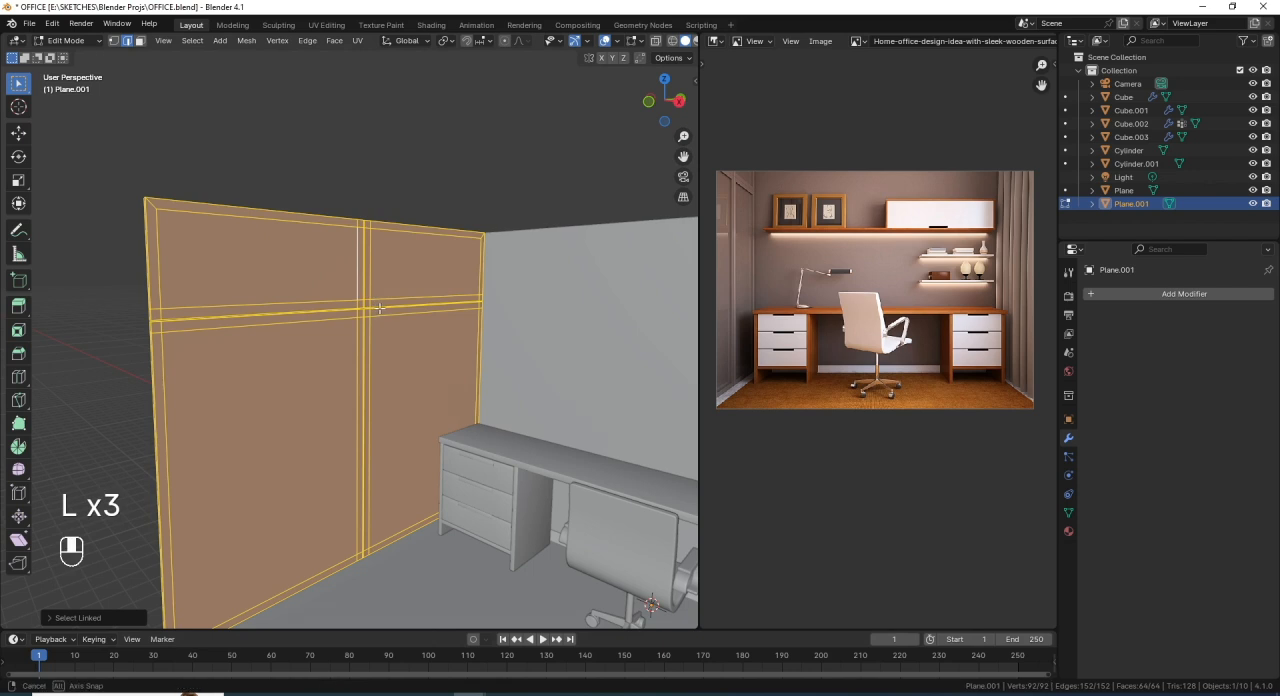
mouse_move(380, 308)
middle_mouse_down()
mouse_move(330, 312)
mouse_move(373, 314)
middle_mouse_up()
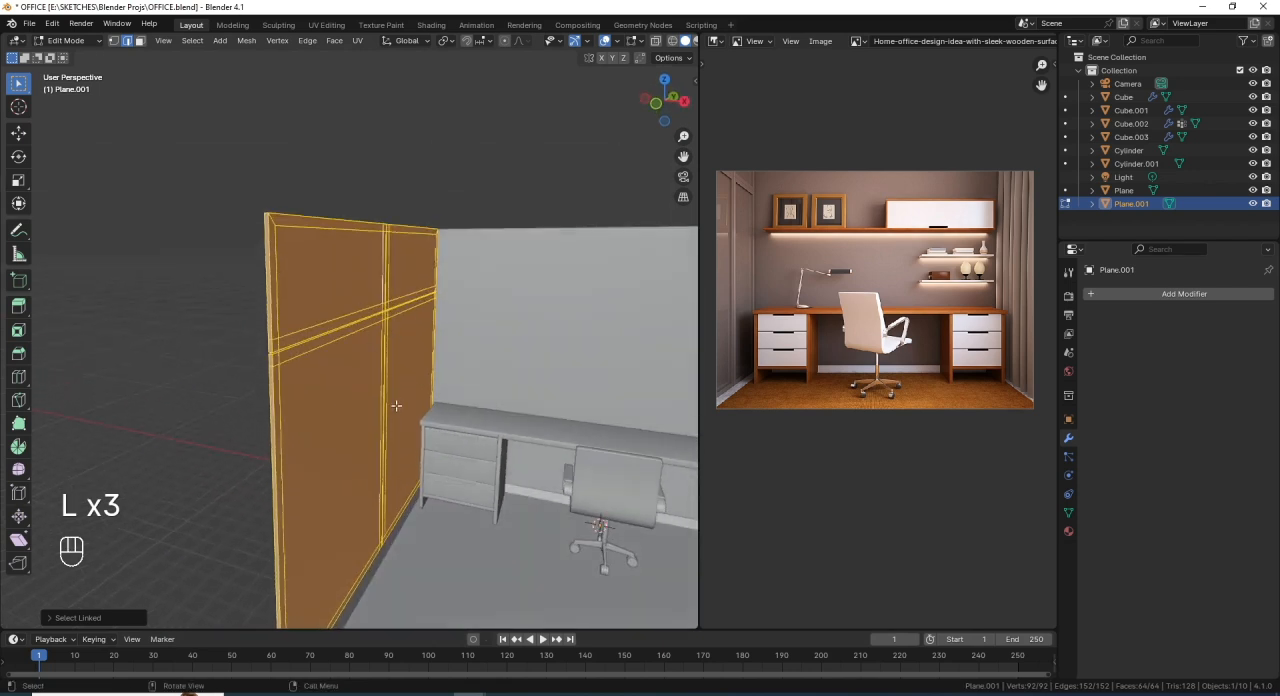
scroll(395, 405, "up", 1)
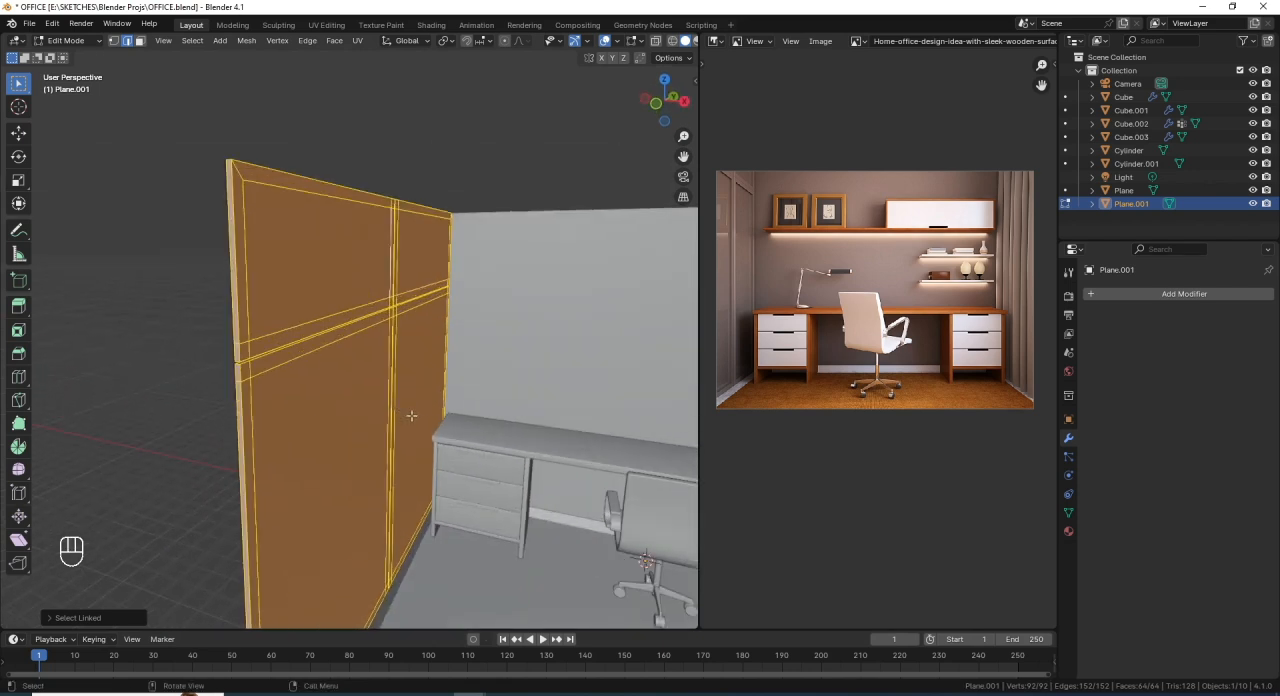
key("e")
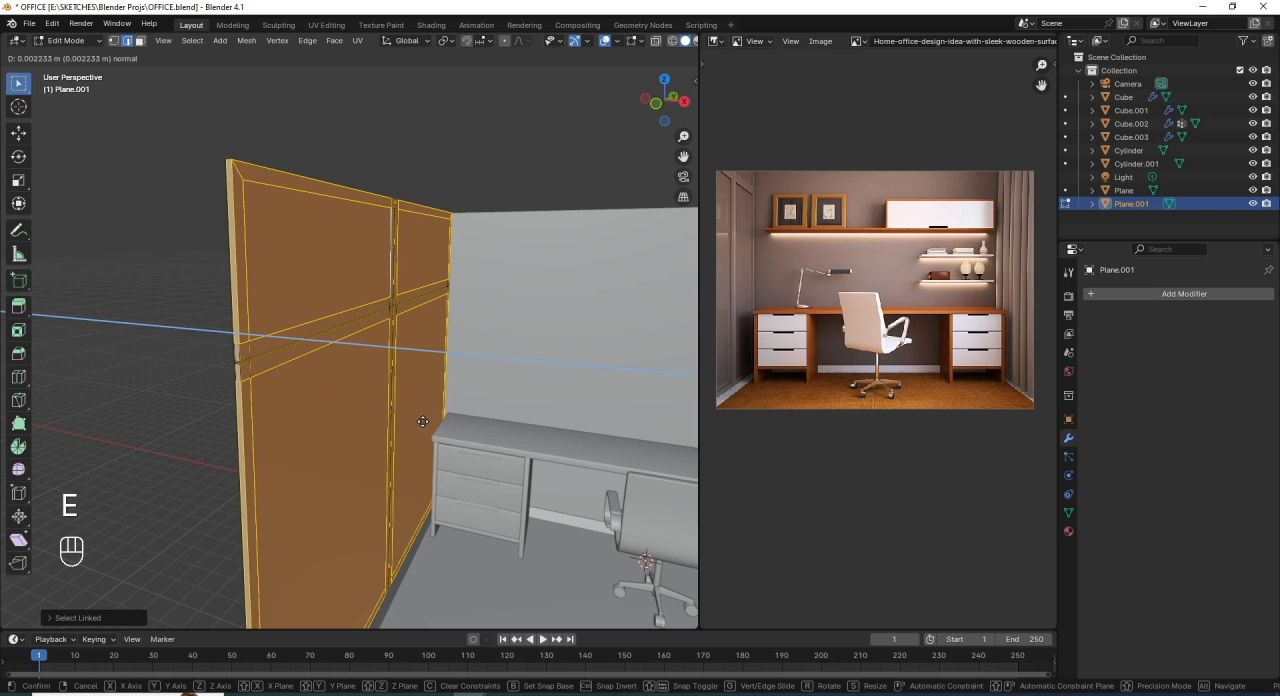
key("shift")
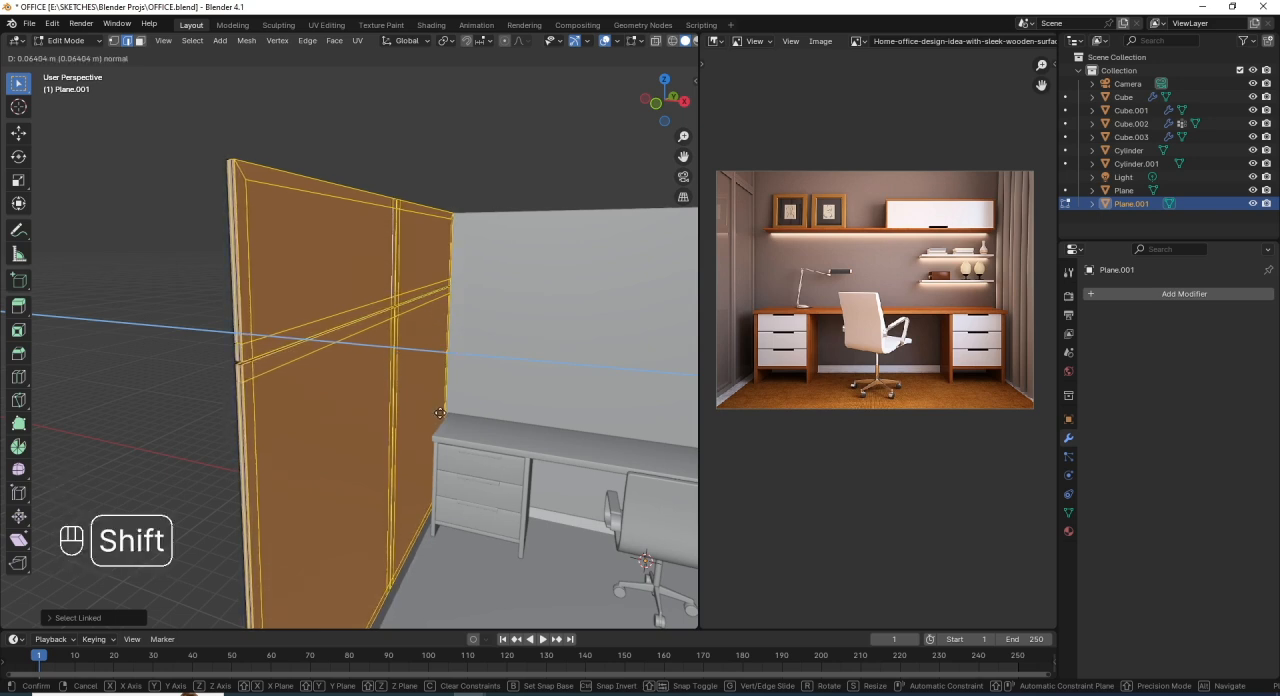
left_click(438, 414)
- Inspect the extruded panel from the side and undo the extrusion
middle_click_drag(438, 414, 366, 366)
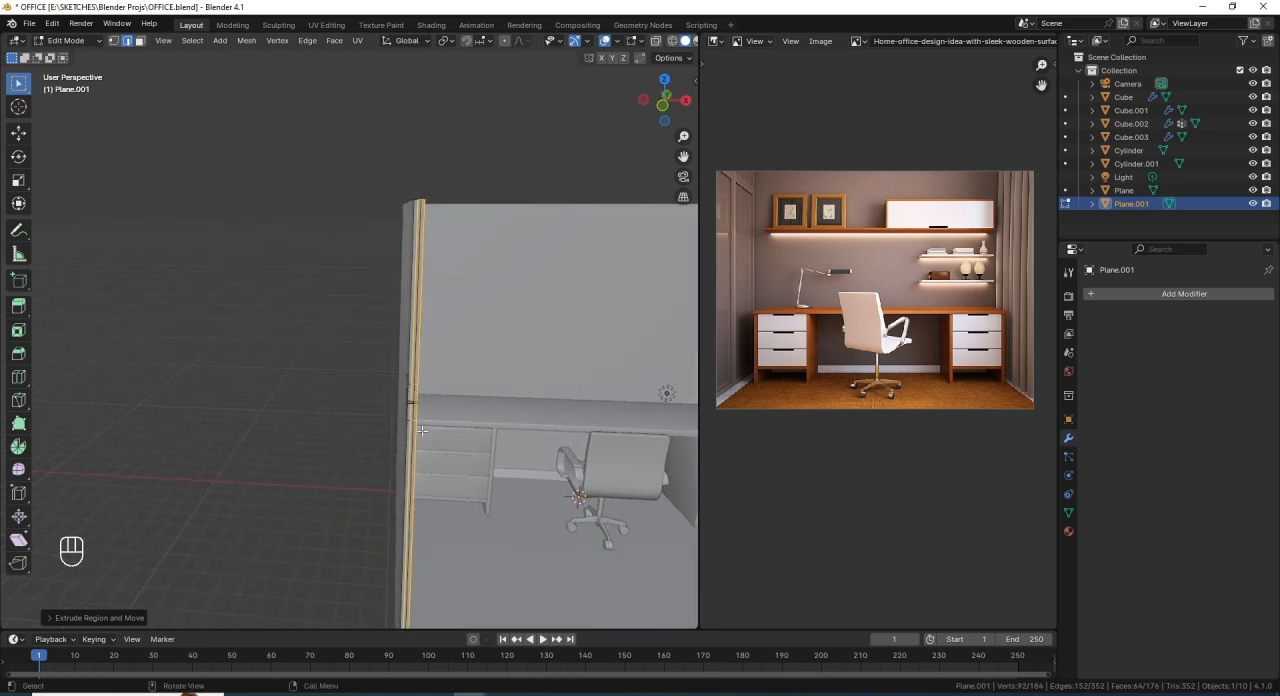
mouse_move(421, 430)
middle_mouse_down()
mouse_move(394, 433)
mouse_move(410, 444)
mouse_move(418, 434)
middle_mouse_up()
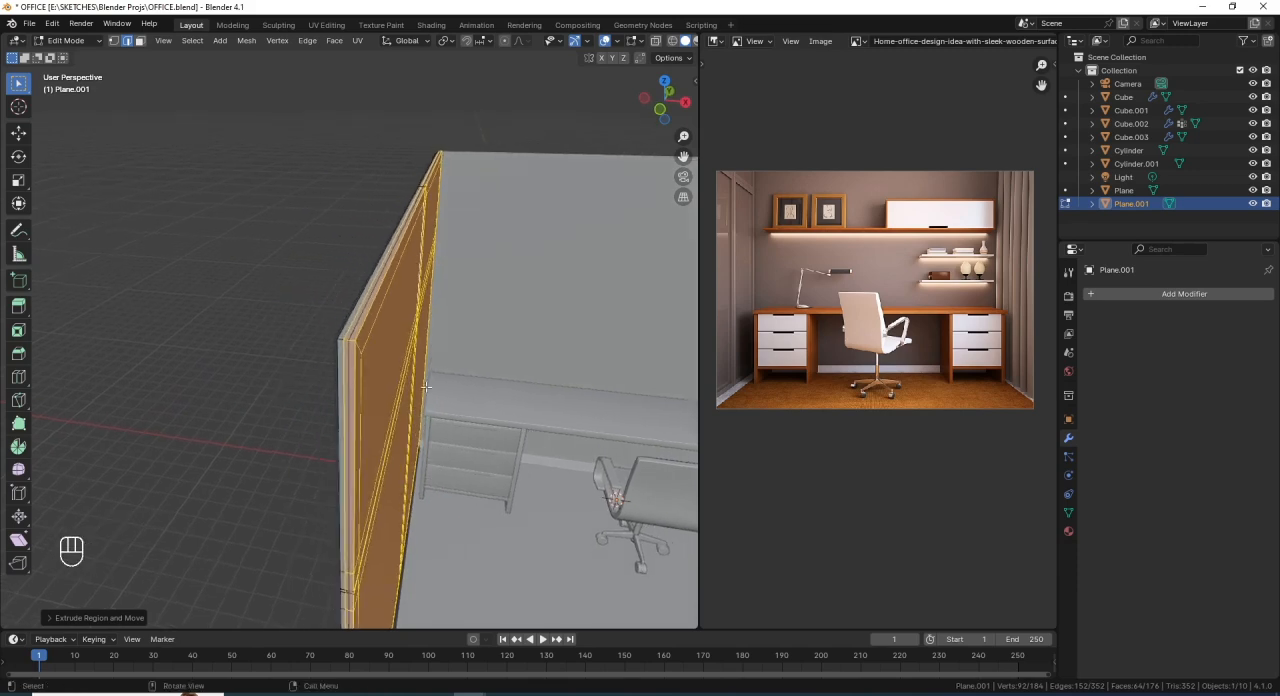
scroll(411, 405, "up", 2)
key("ctrl+z")
middle_click_drag(384, 408, 374, 381)
scroll(306, 326, "down", 2)
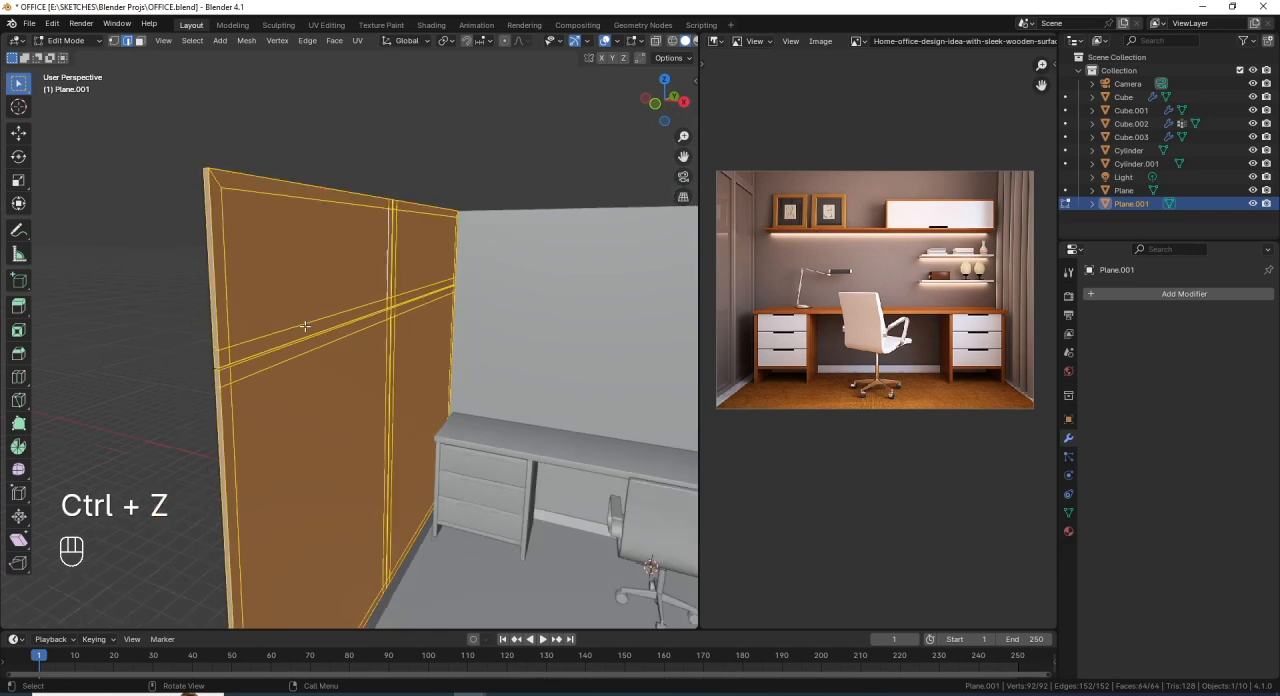
- Select the inner face of each of the four panel sections and extrude them inward about 0.07 m
middle_click_drag(307, 318, 276, 300)
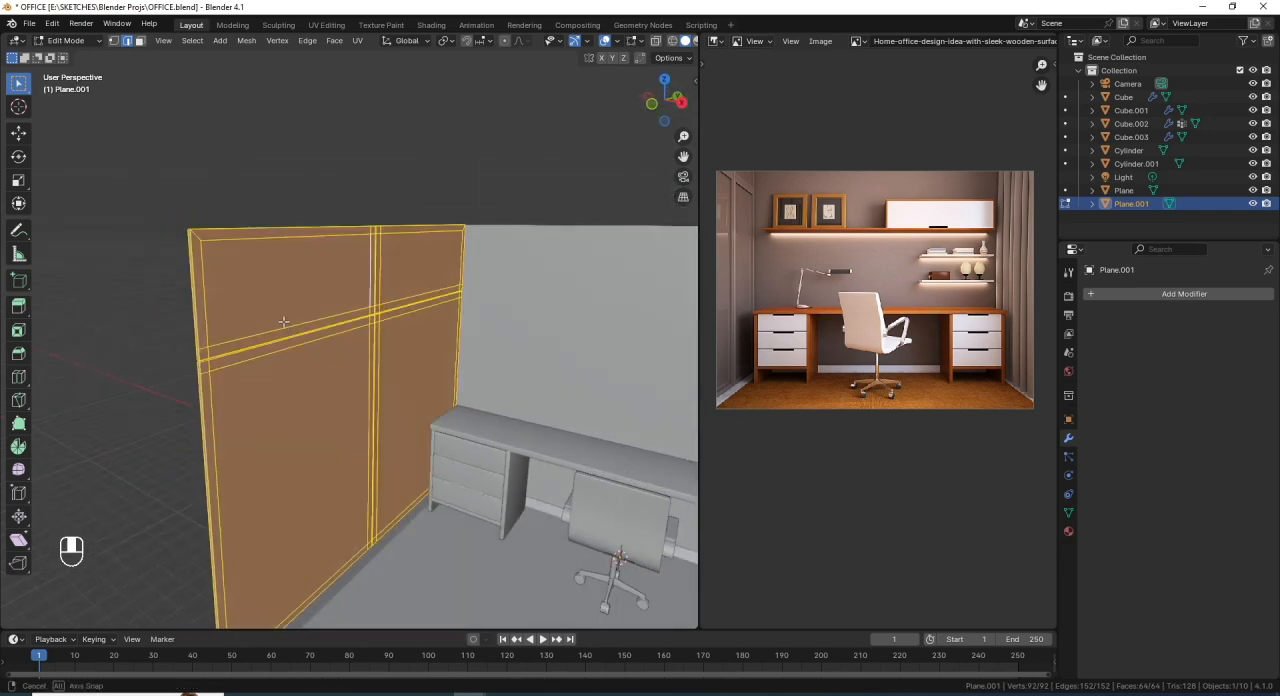
left_click(283, 272)
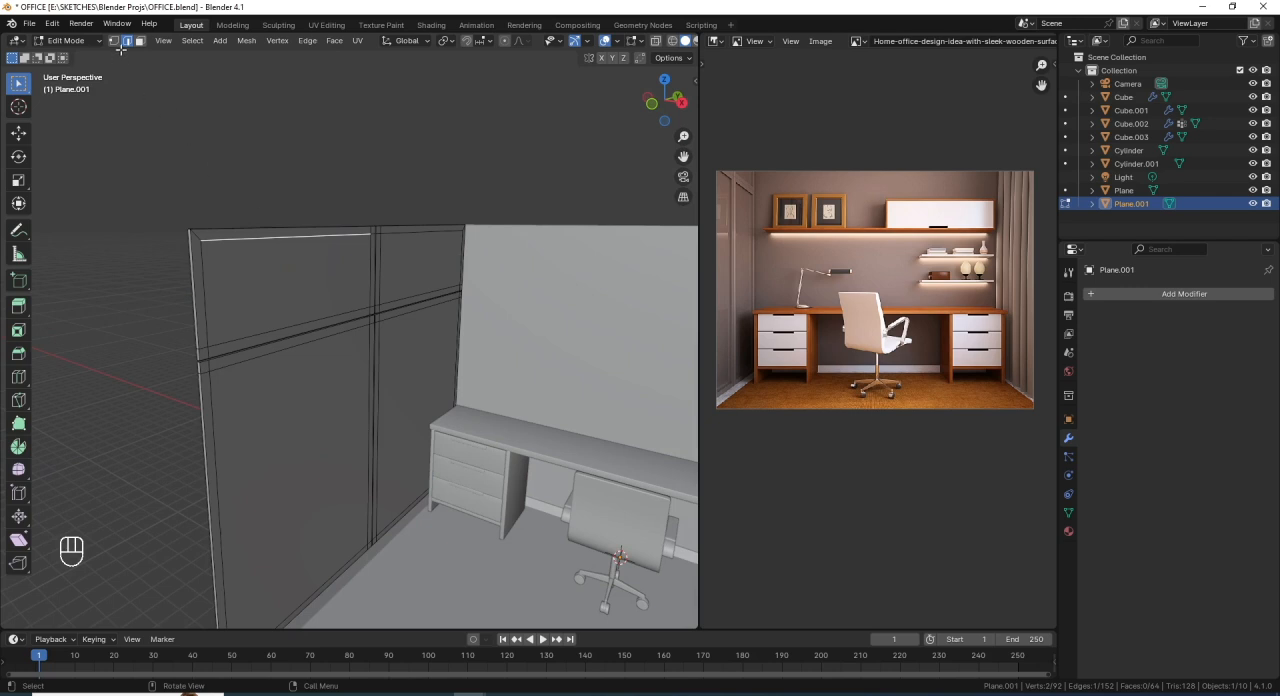
left_click(140, 41)
left_click(361, 278)
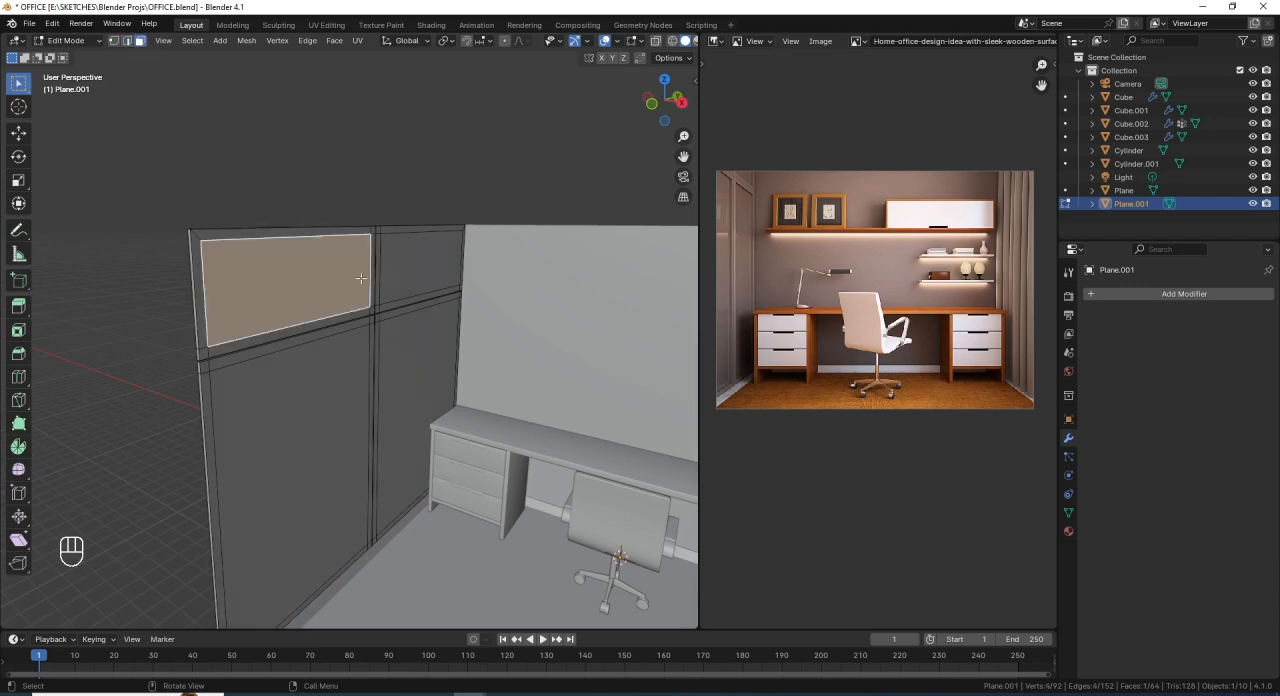
left_click(412, 272, "shift")
left_click(336, 430, "shift")
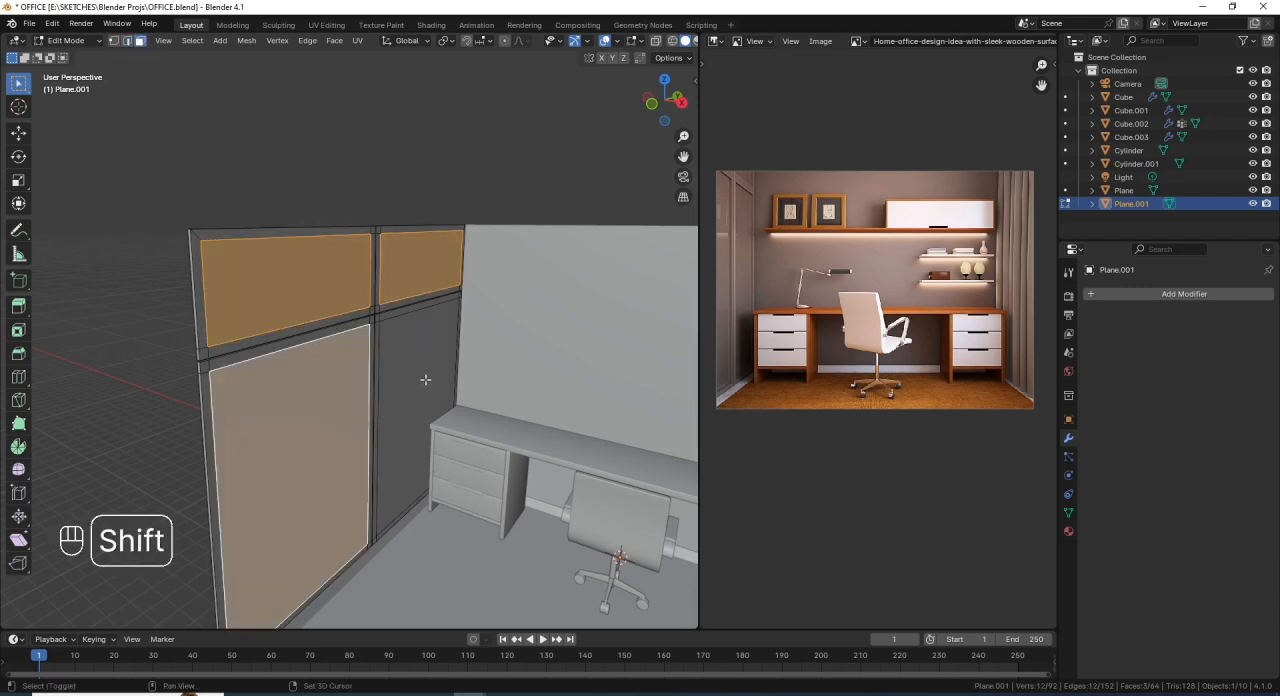
left_click(425, 380, "shift")
middle_click_drag(426, 378, 435, 358)
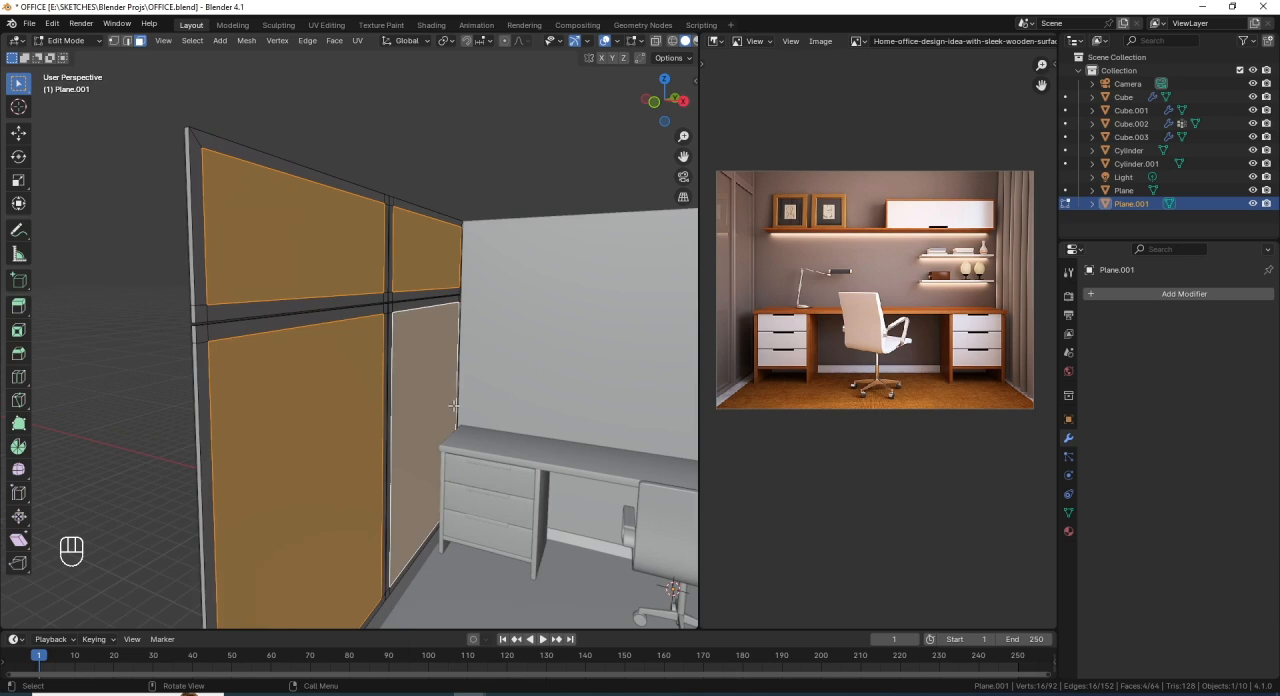
key("e")
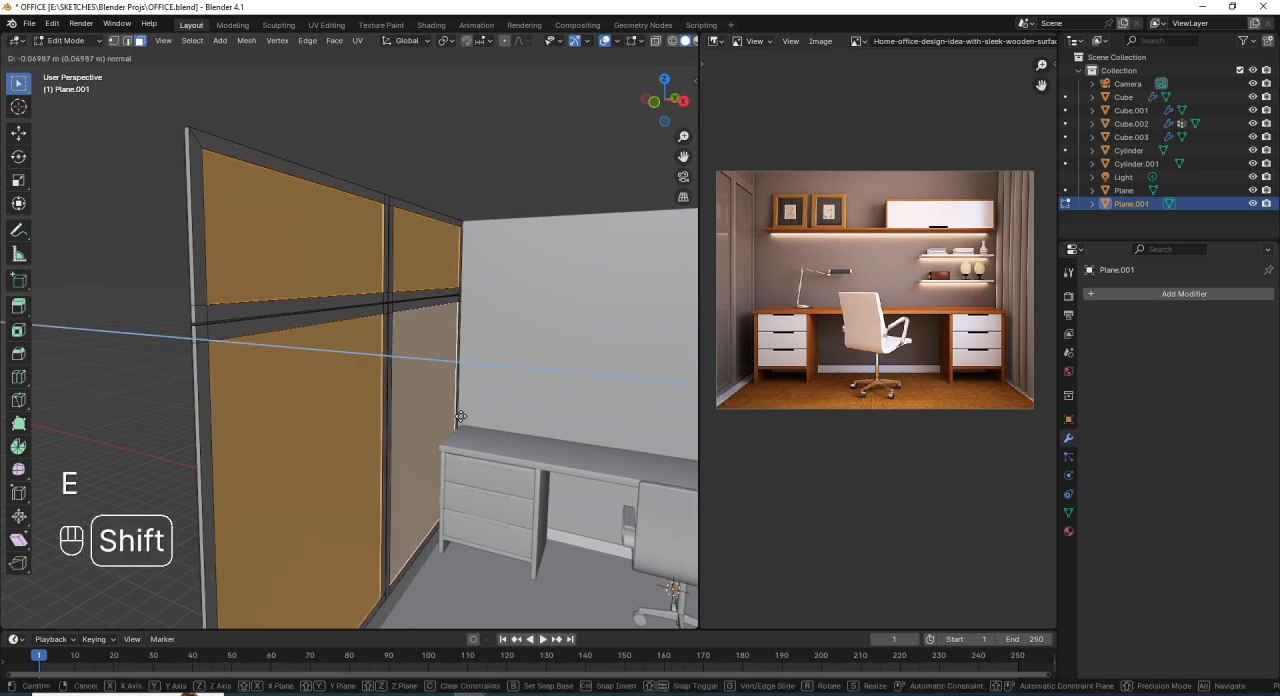
left_click(460, 416)
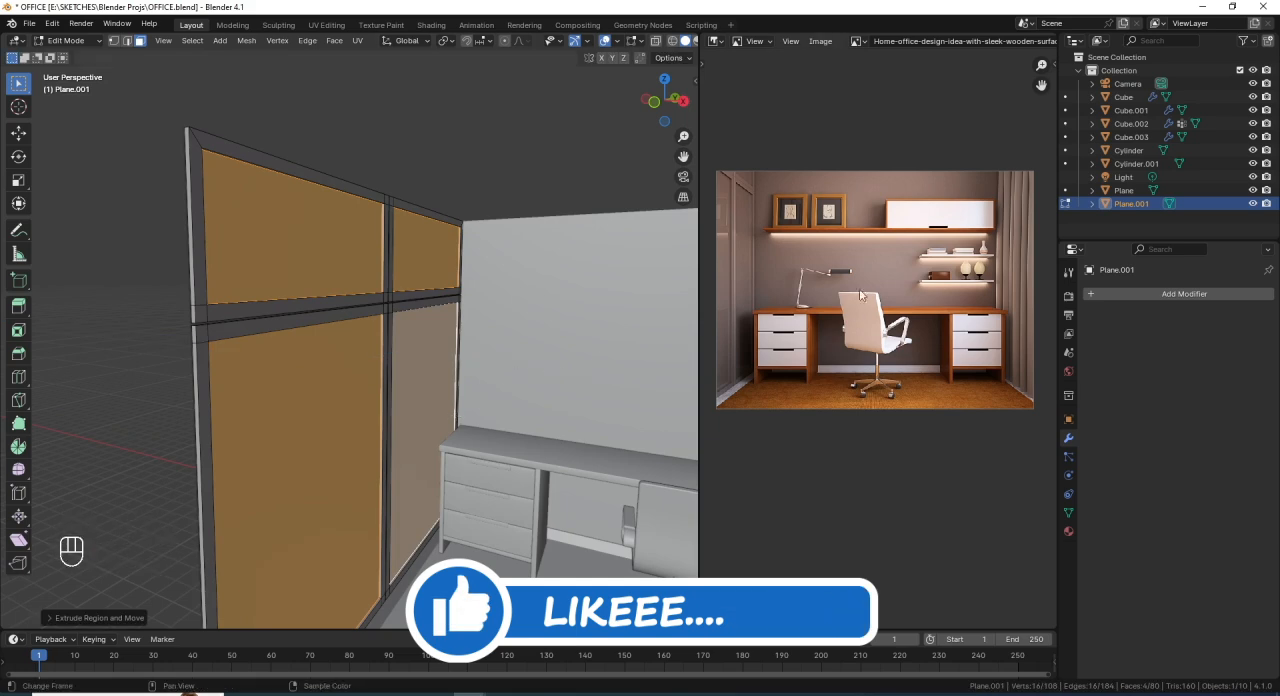
- Return to Object Mode and add a Bevel modifier to the framed panel on the left wall
middle_click_drag(280, 402, 360, 349)
key("Tab")
scroll(354, 354, "up", 3)
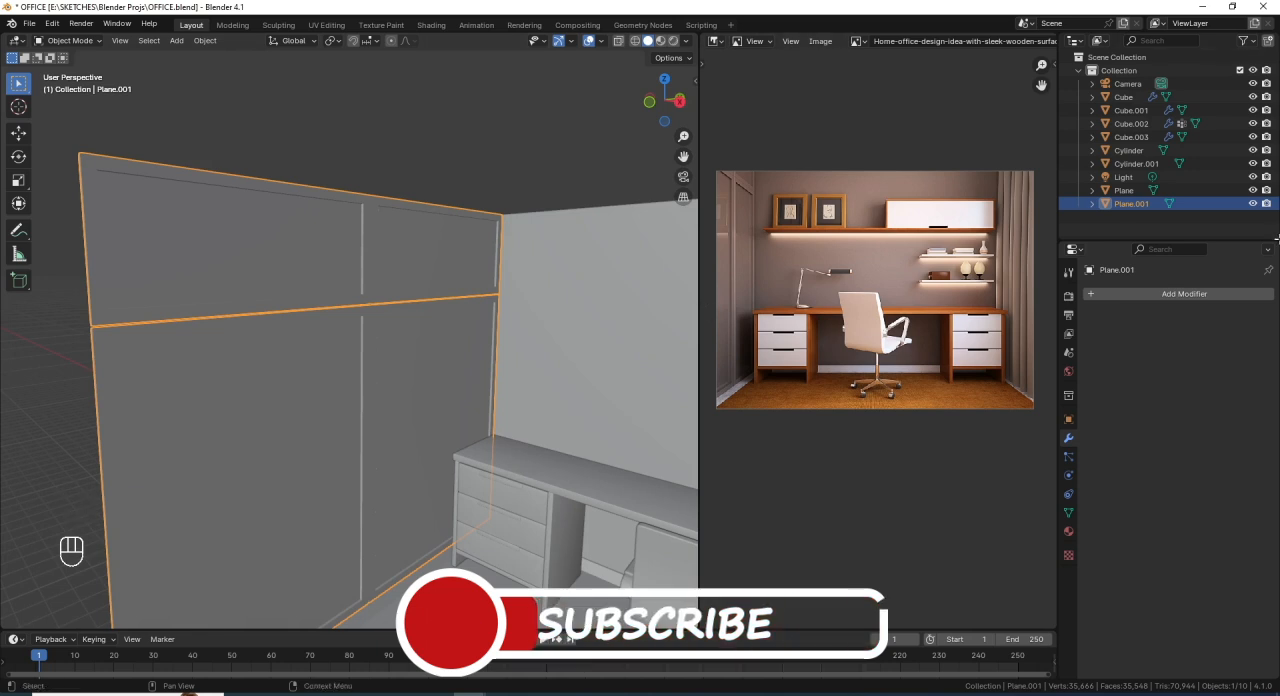
left_click(1205, 295)
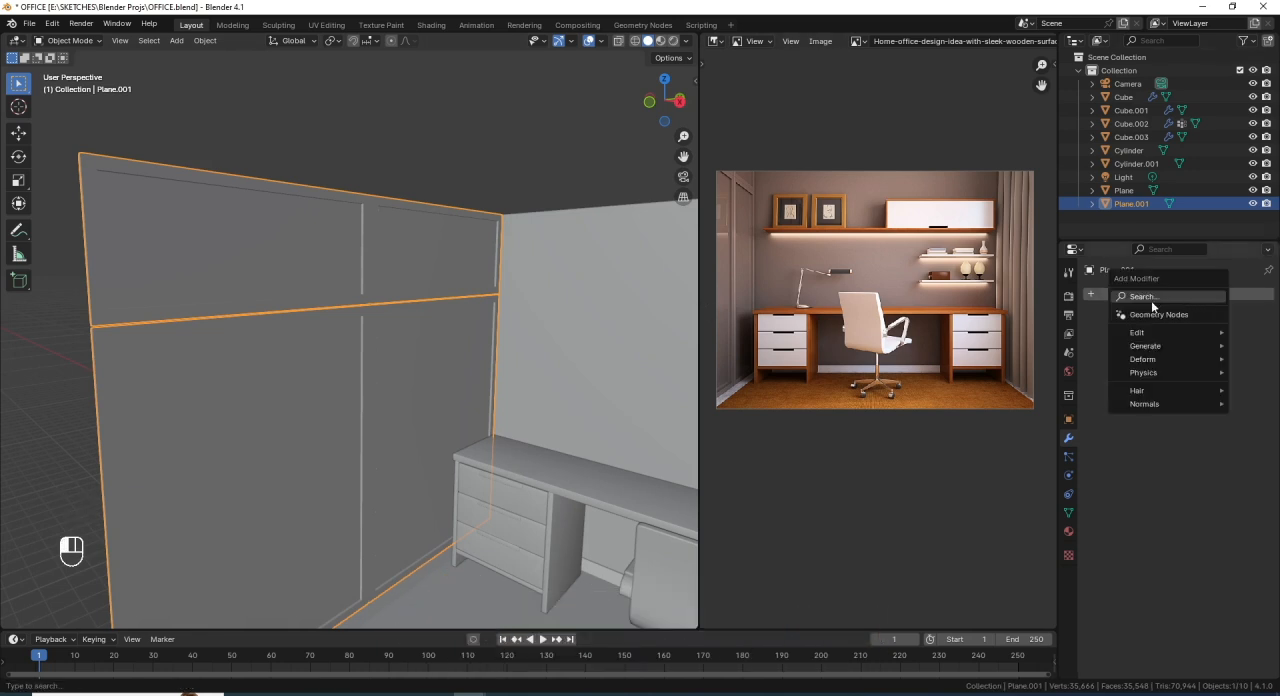
mouse_move(1161, 343)
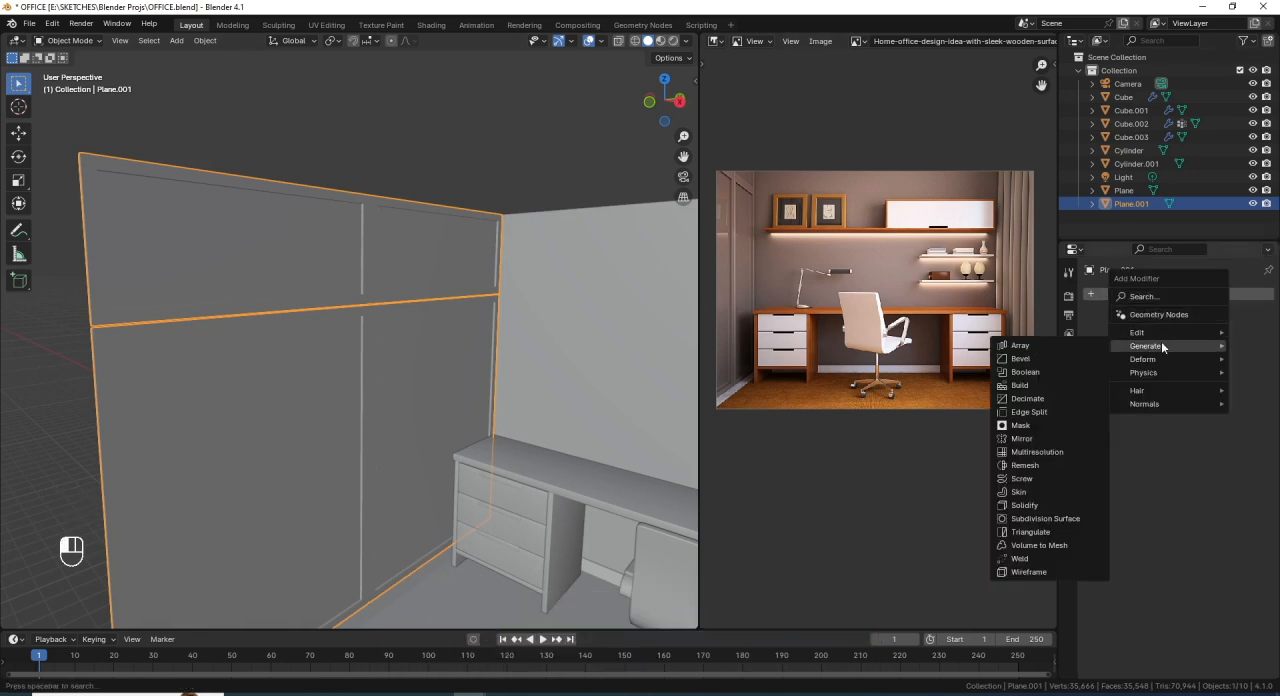
left_click(1039, 359)
scroll(207, 311, "up", 4)
middle_click_drag(244, 282, 326, 311, "shift")
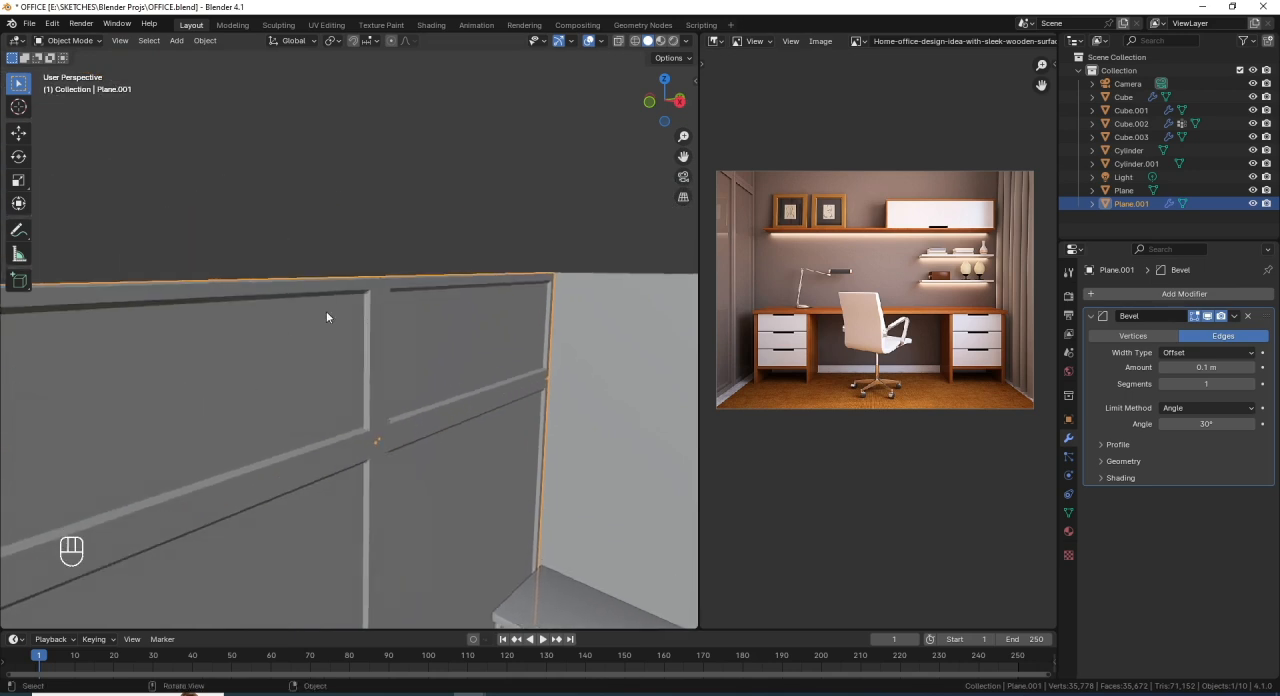
scroll(326, 317, "up", 4)
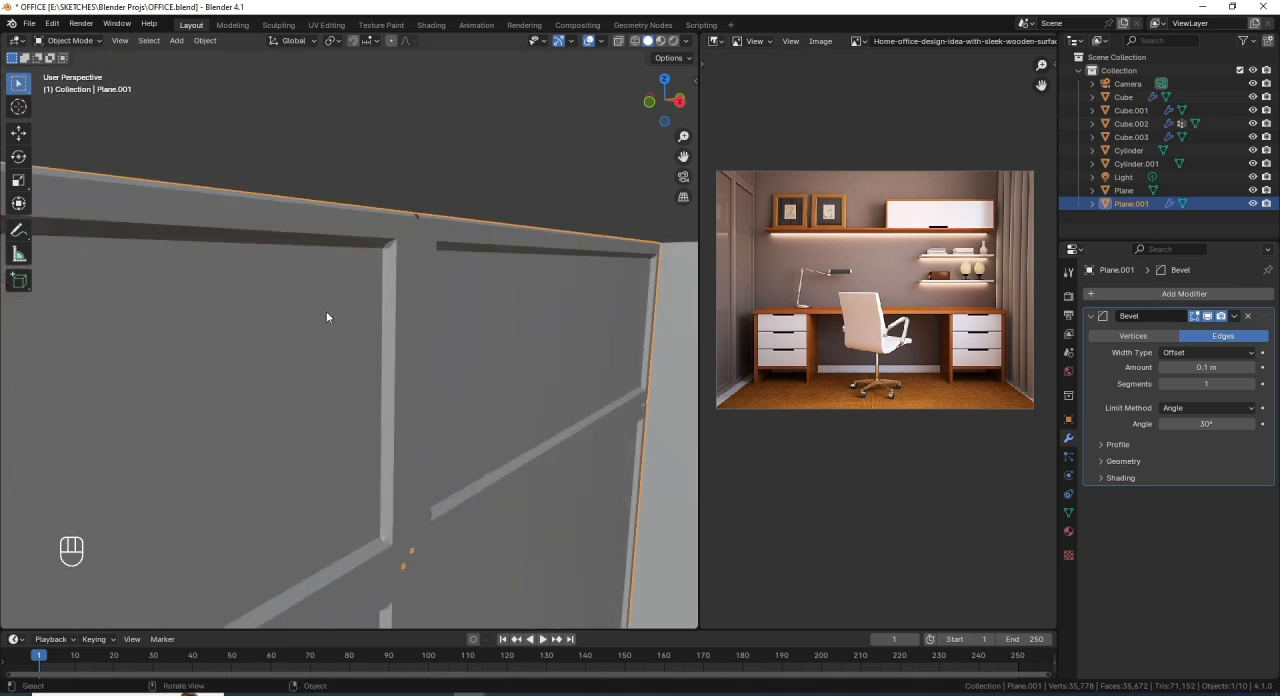
- Set the panel's Bevel modifier to 3 segments and an amount of about 0.016 m
left_click(1250, 384)
left_click(1250, 384)
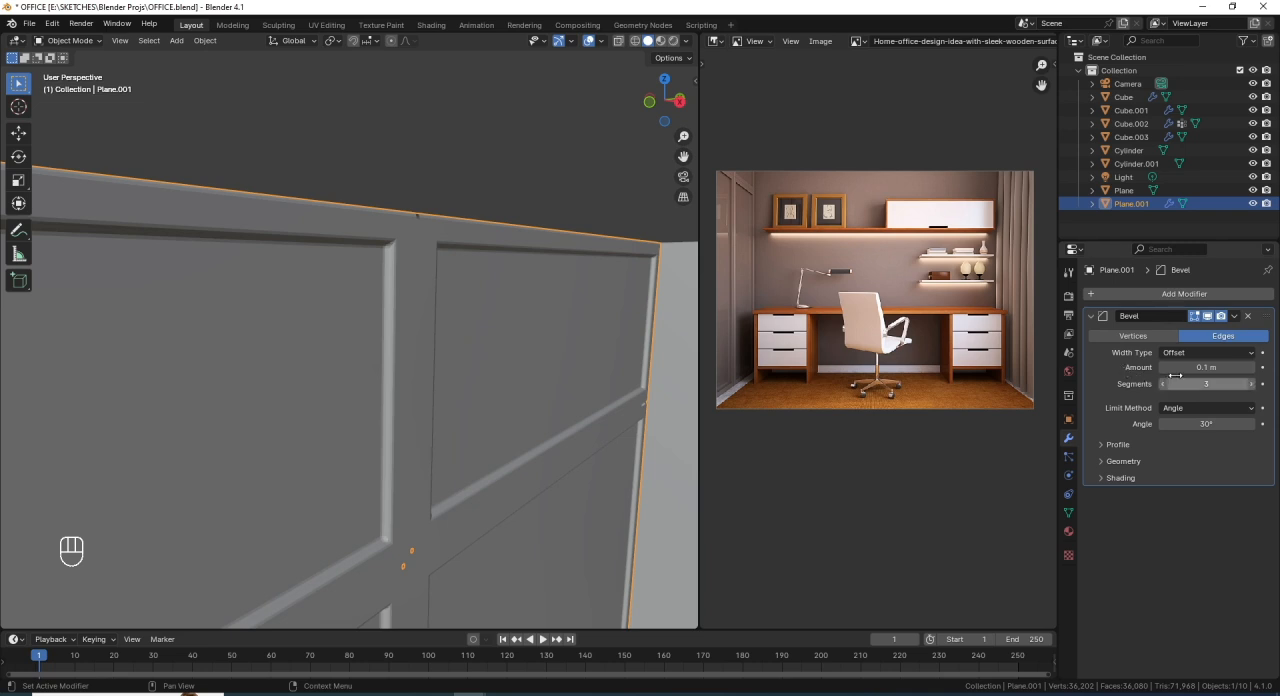
left_click_drag(1219, 367, 1219, 367)
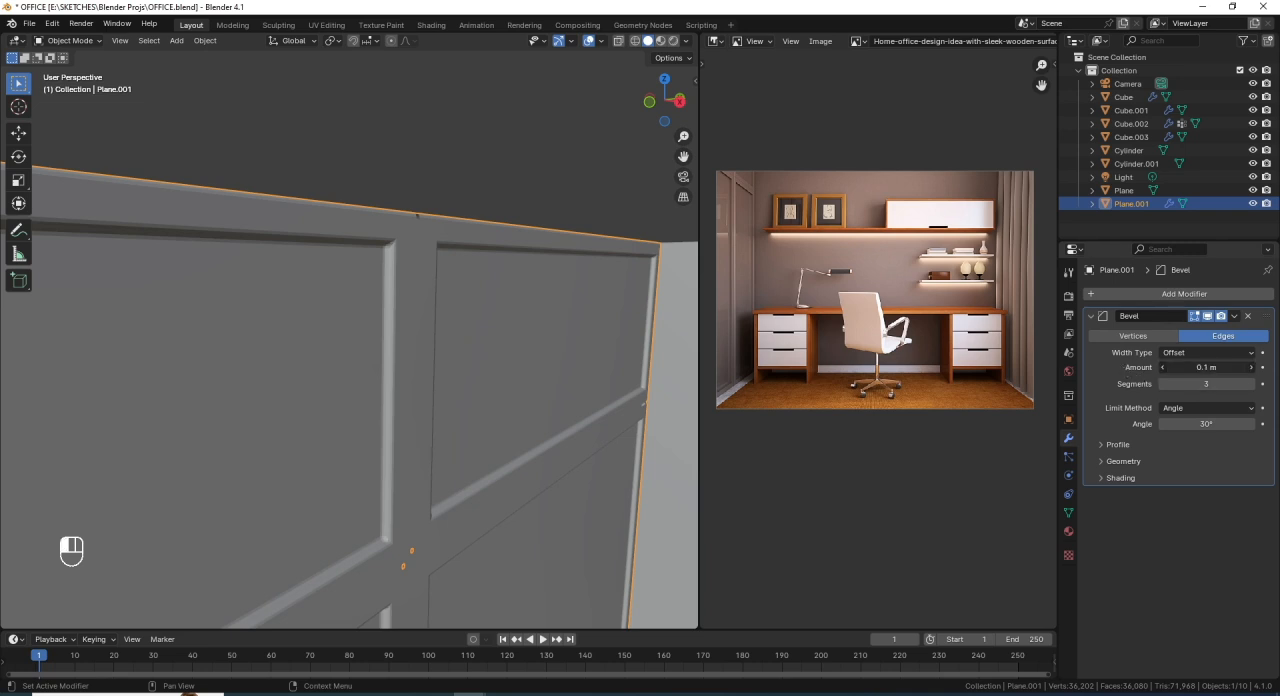
key("shift")
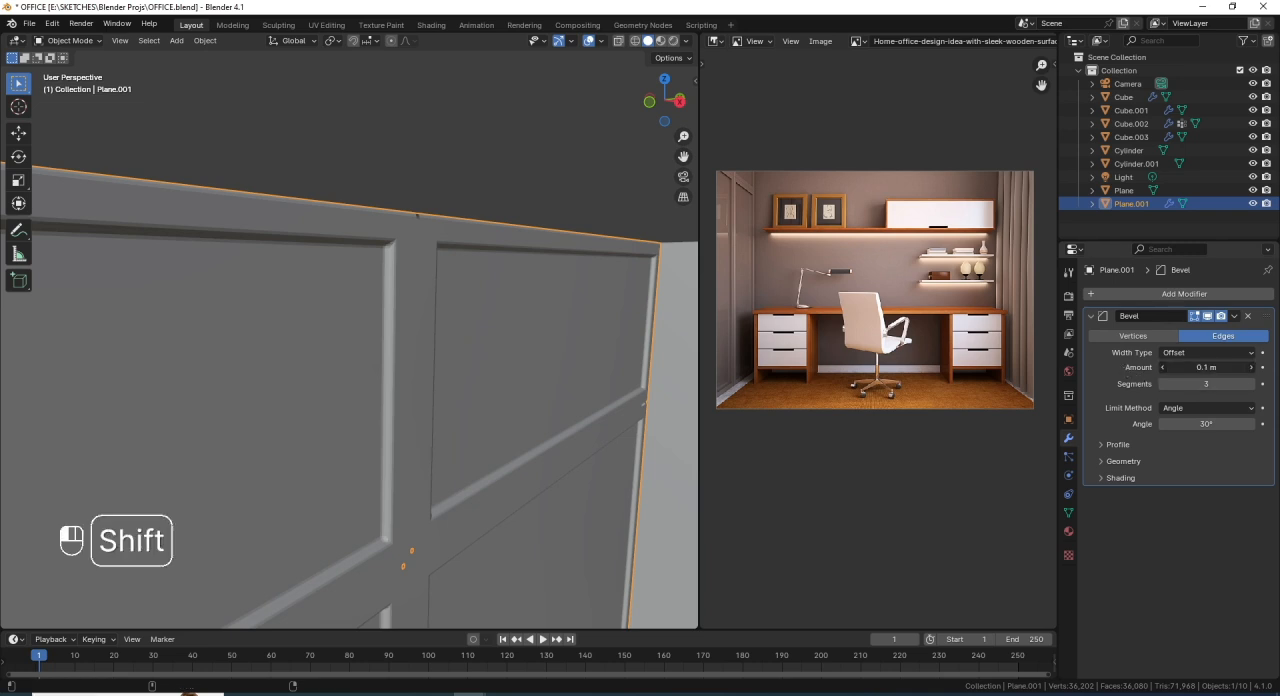
left_click_drag(1219, 367, 1219, 367, "shift")
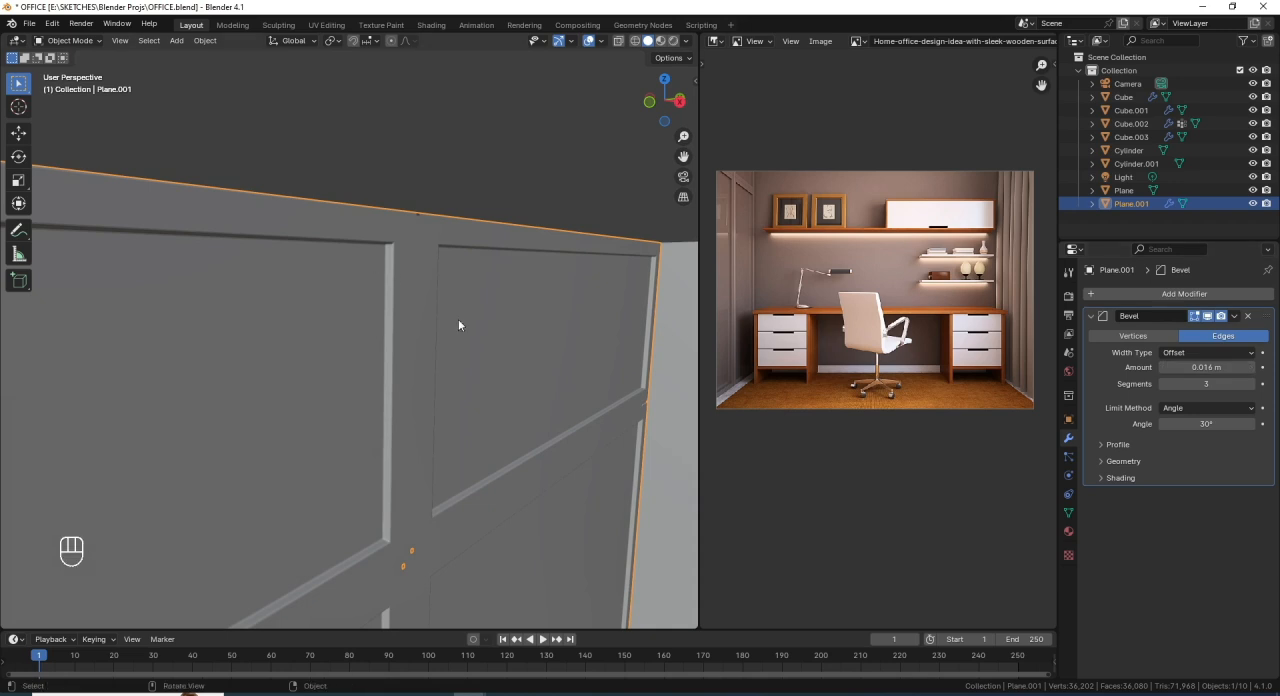
scroll(438, 357, "down", 7)
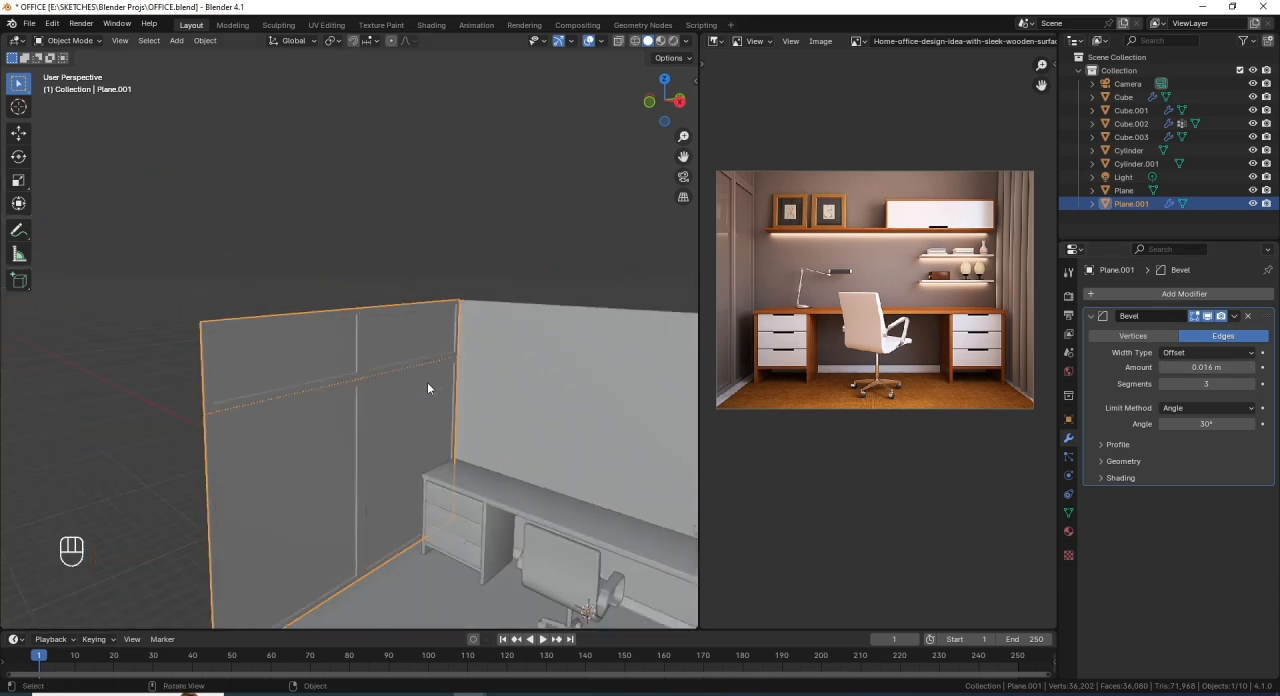
middle_click_drag(428, 383, 350, 390)
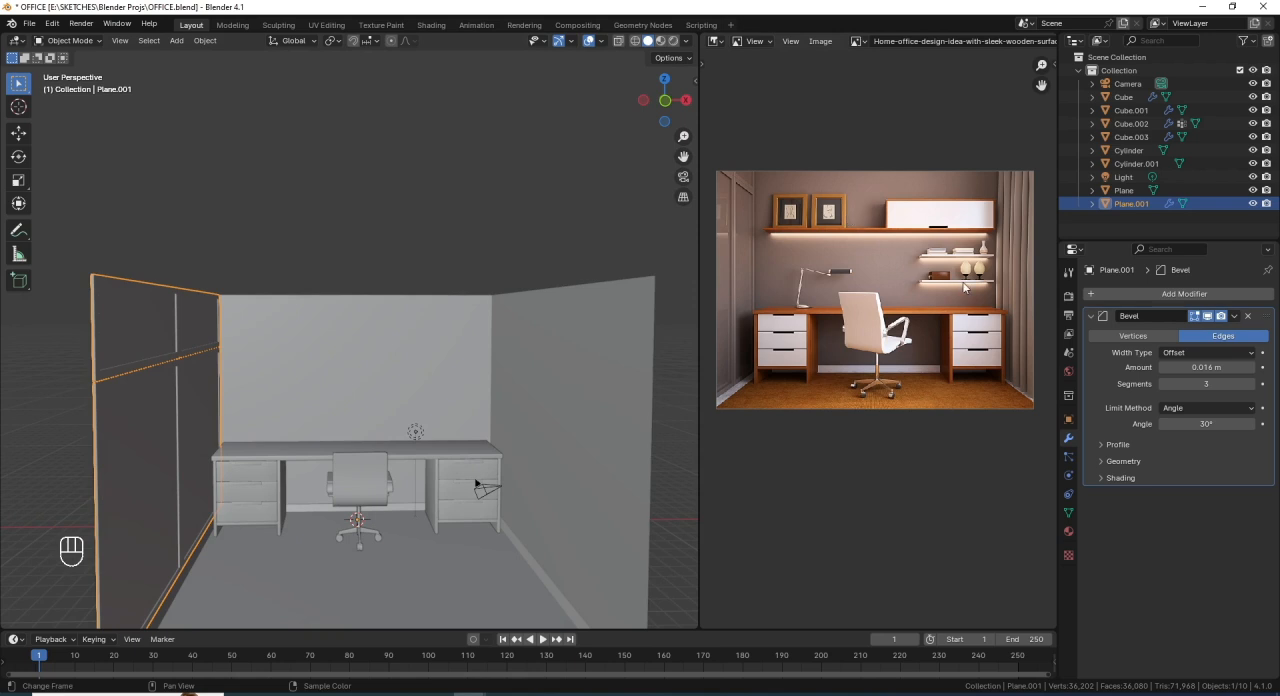
- Add a cube at the scene origin in the front orthographic view as the base for the wall shelf
scroll(355, 424, "up", 2)
middle_click_drag(375, 421, 384, 358, "shift")
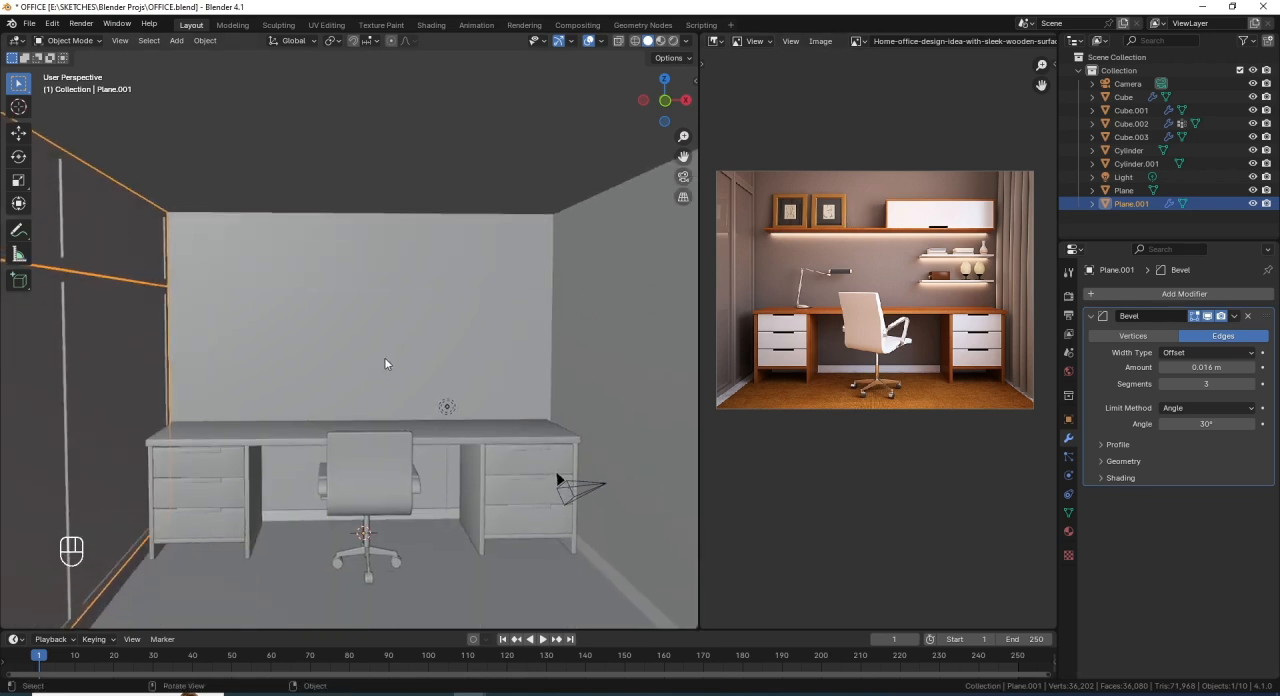
scroll(404, 363, "down", 1)
scroll(404, 368, "down", 2)
key("KP_1")
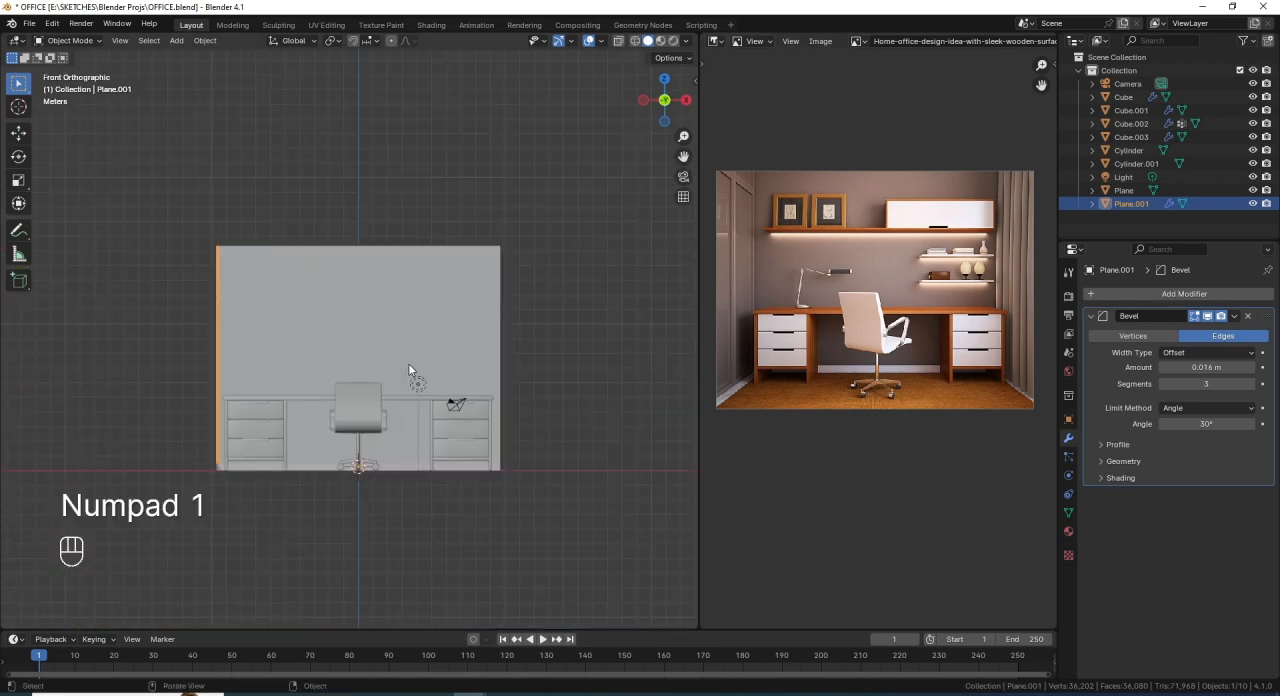
scroll(386, 449, "up", 1)
middle_click_drag(393, 443, 400, 433, "shift")
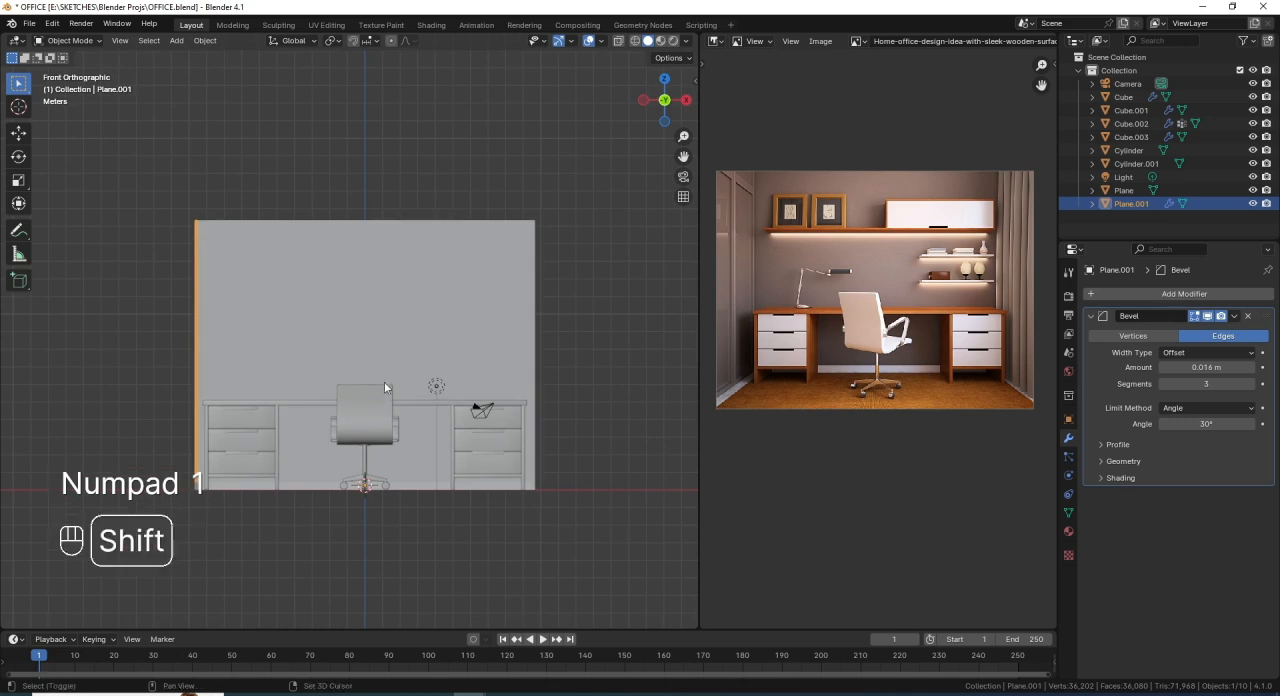
key("shift+a")
mouse_move(412, 292)
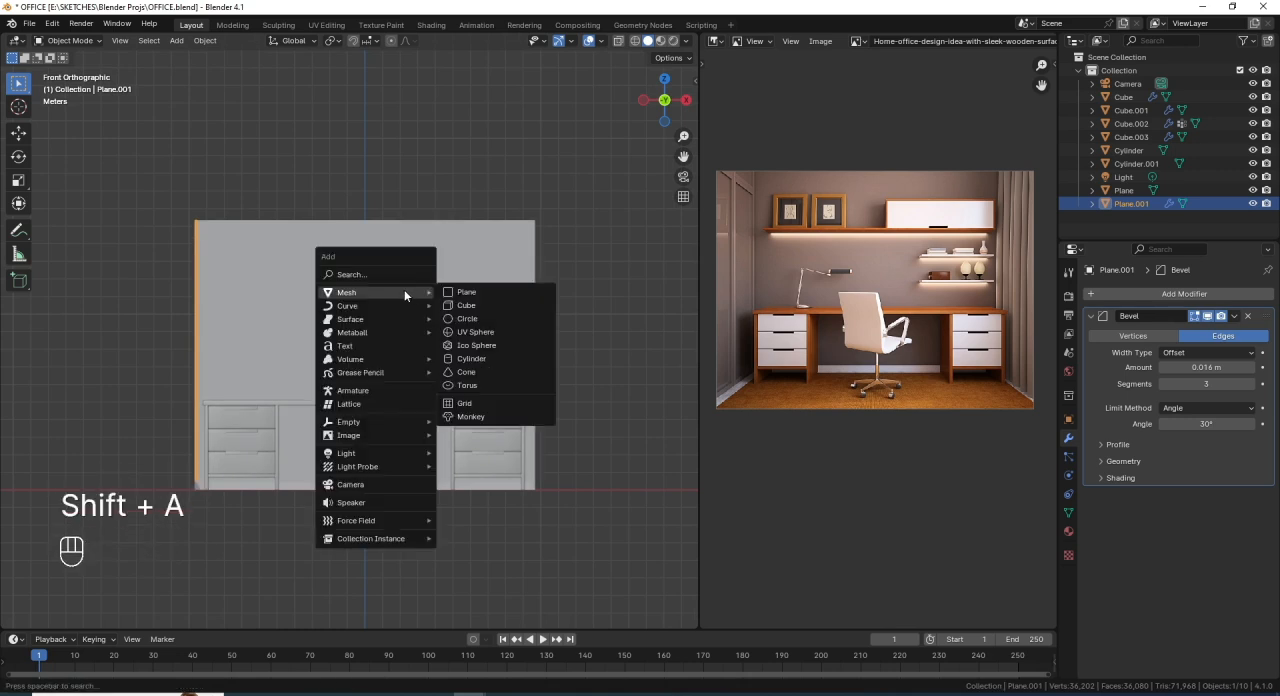
left_click(504, 308)
scroll(404, 510, "up", 1)
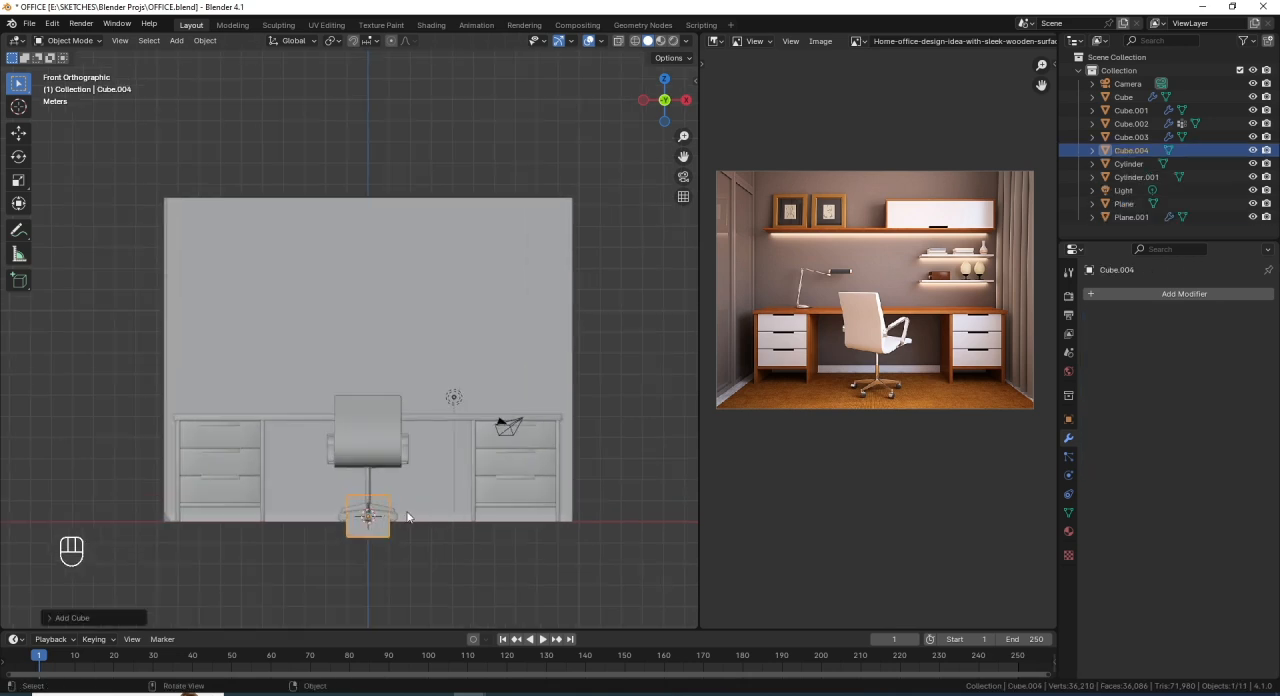
- Switch to wireframe shading and raise the cube about 10 m along Z to the shelf height above the desk
left_click(634, 41)
middle_click_drag(433, 506, 441, 459, "shift")
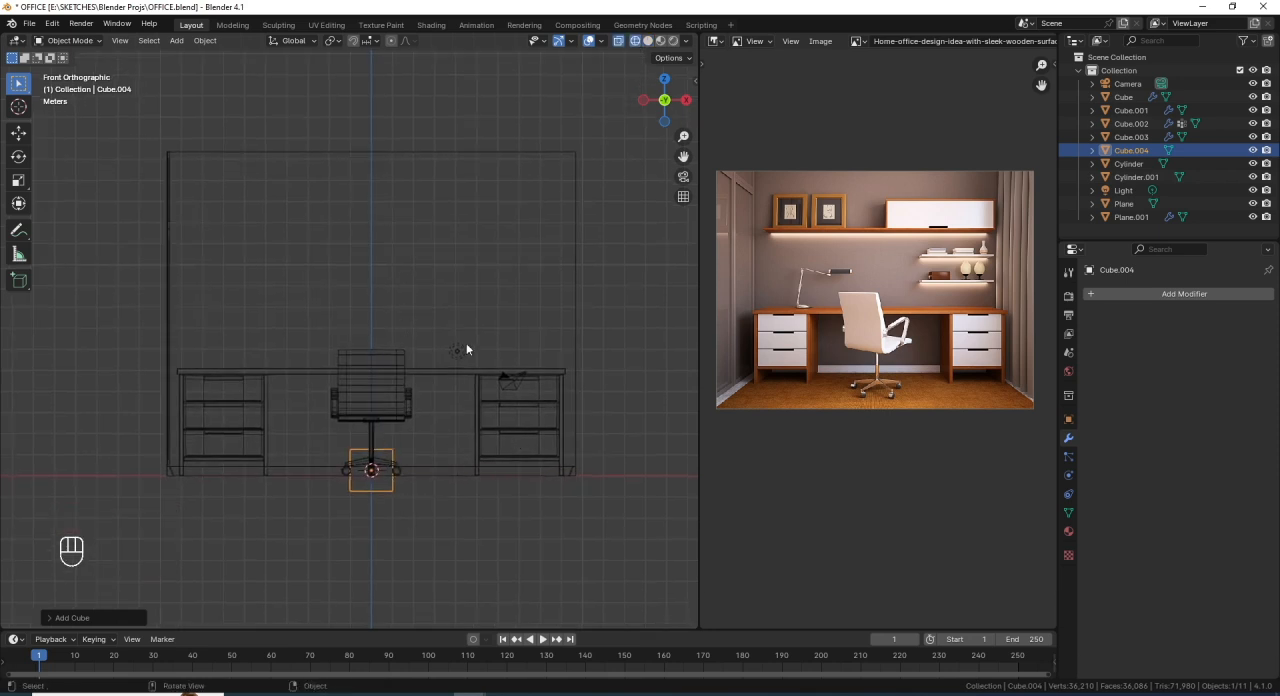
key("g")
key("z")
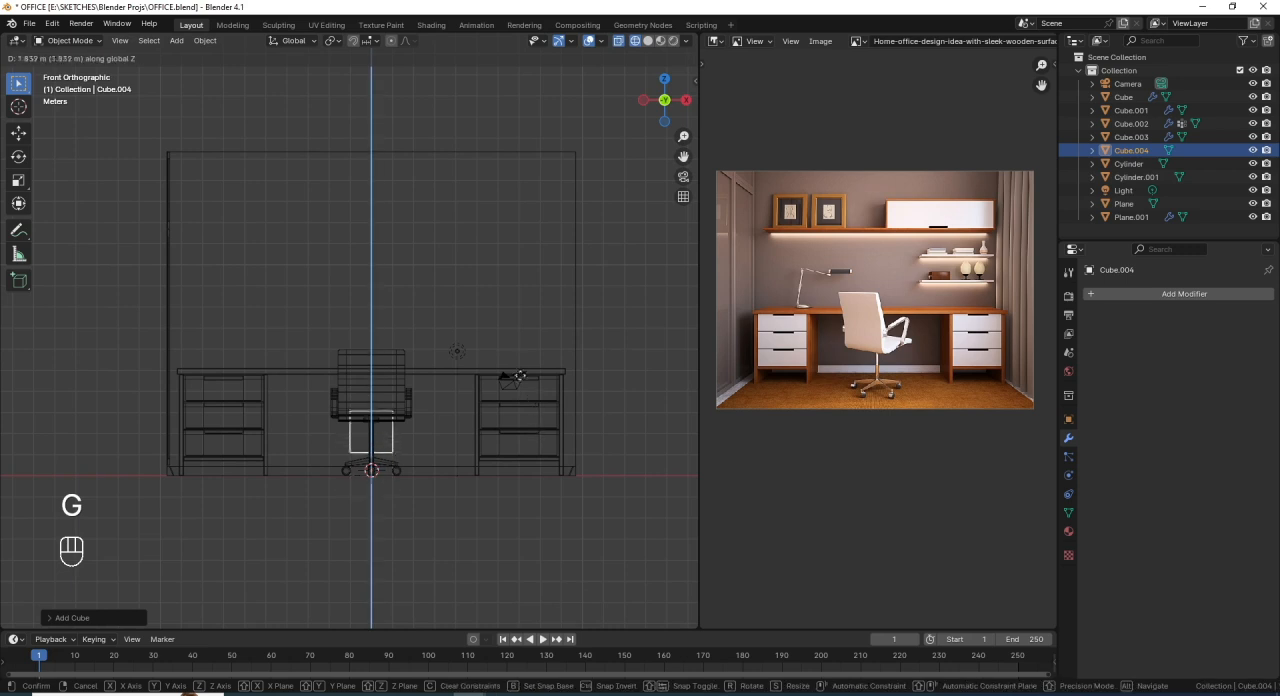
left_click(531, 219)
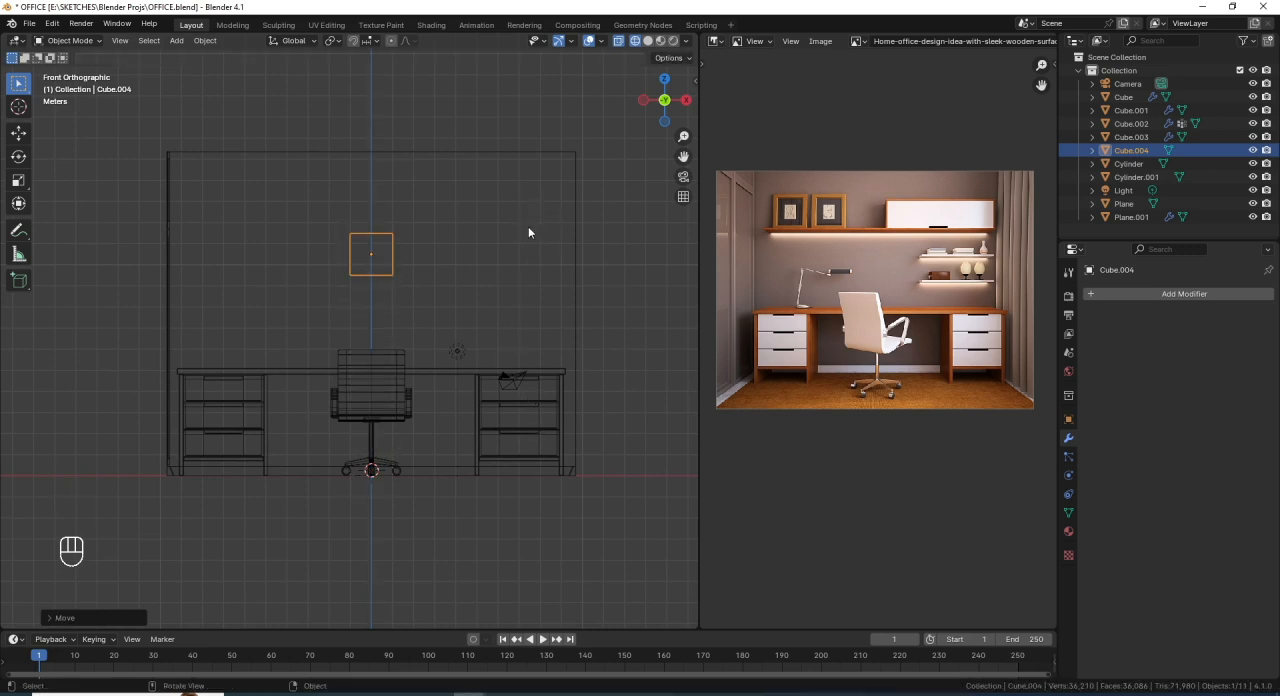
- Flatten the cube's mesh into a thin board by scaling it to about 0.1 along Z in Edit Mode
key("Tab")
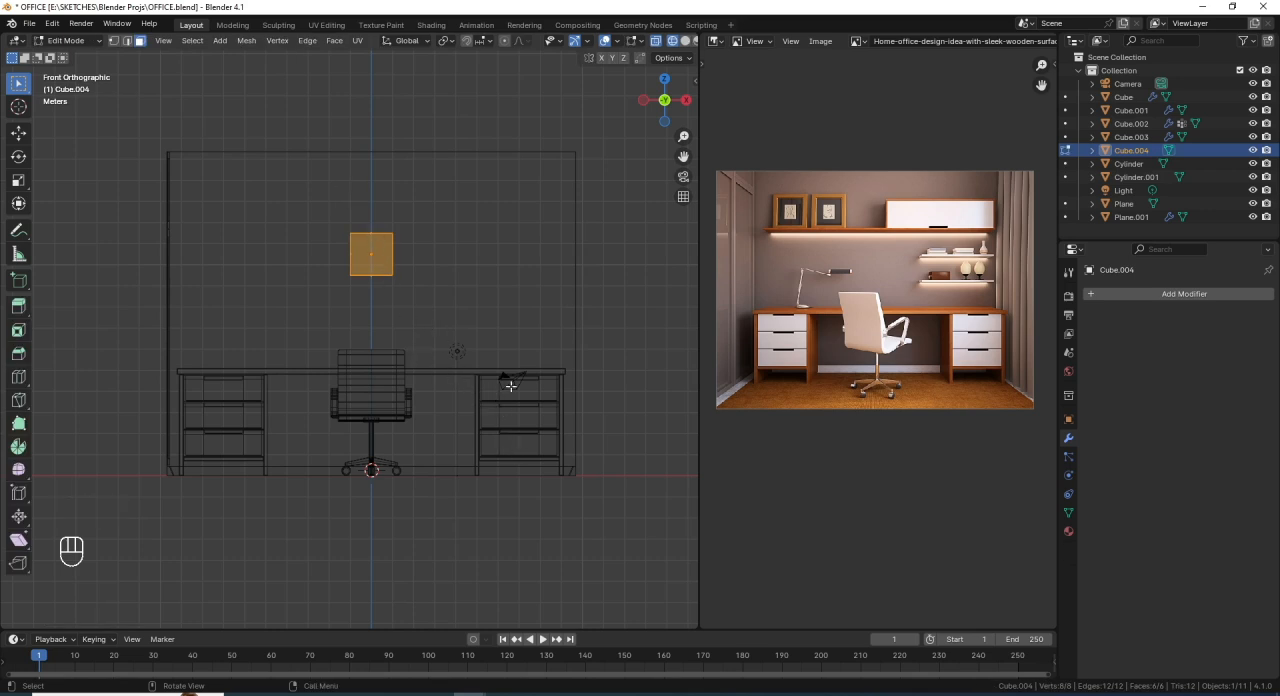
key("s")
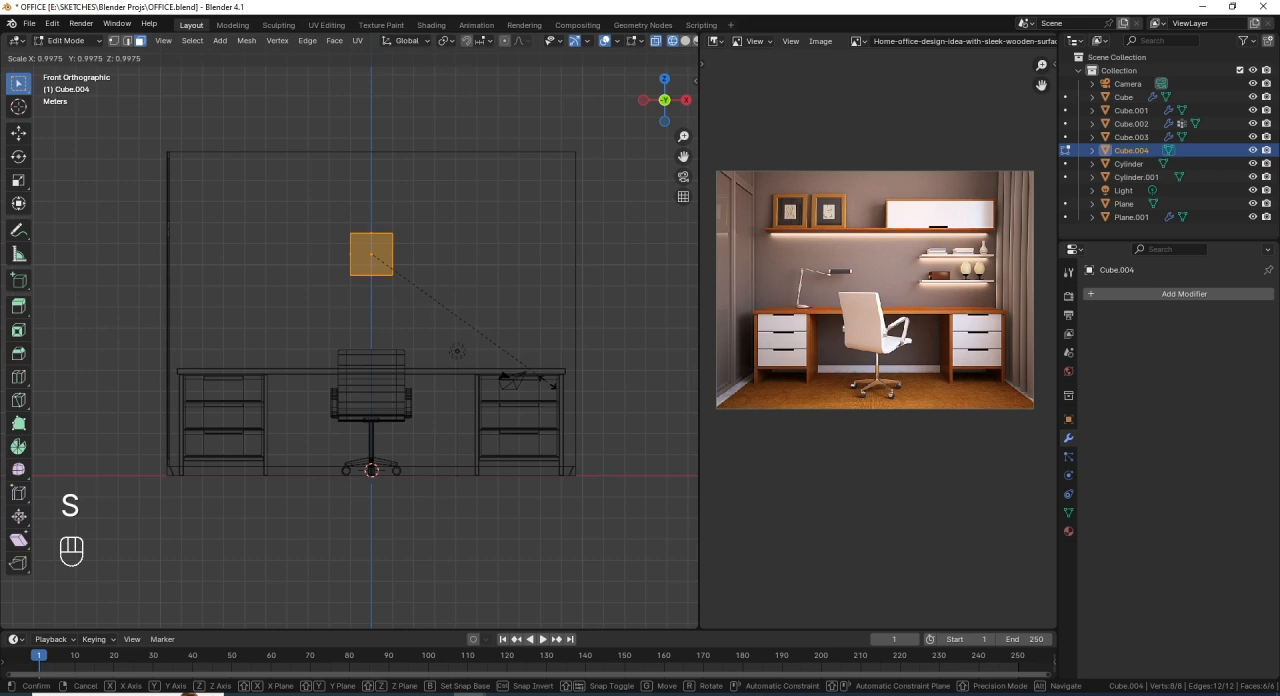
key("z")
key("ctrl")
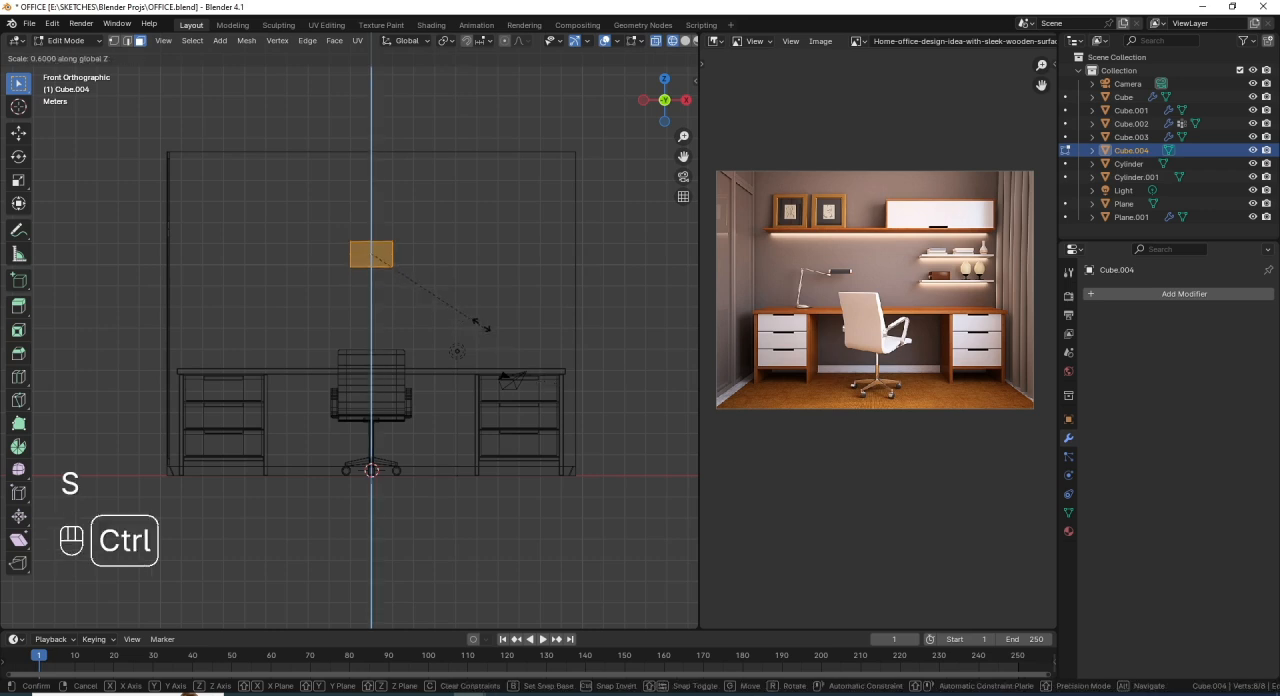
left_click(390, 259)
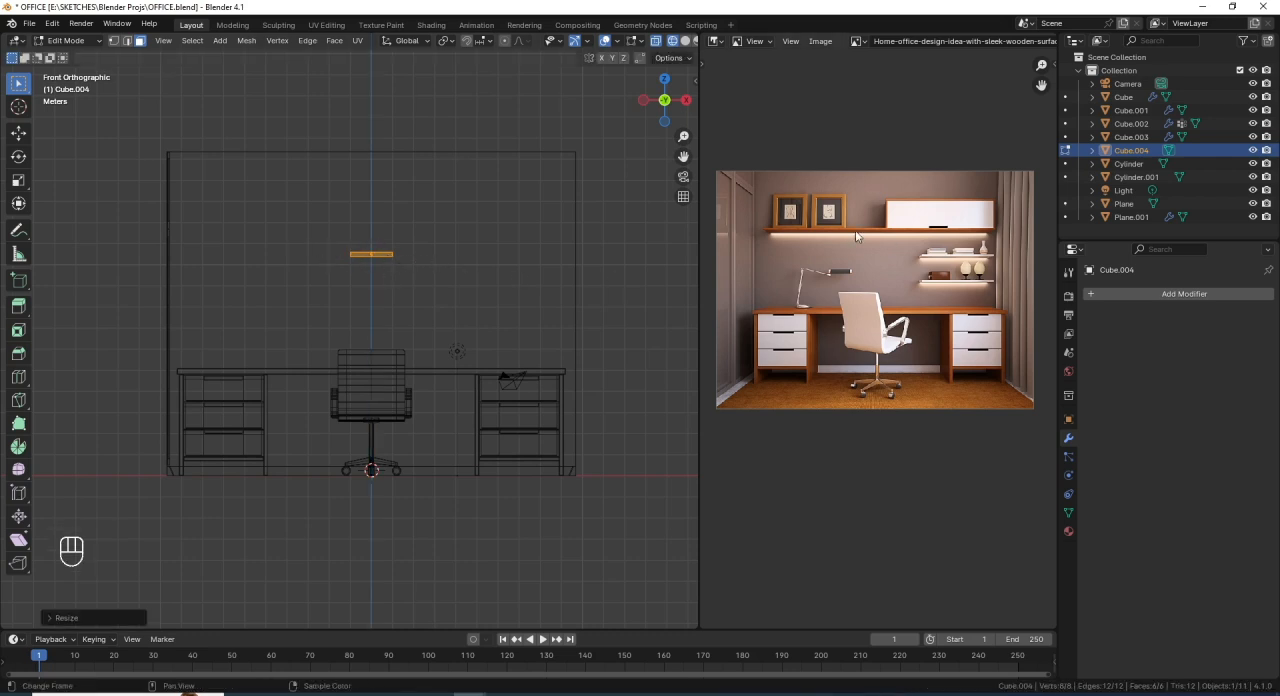
- Stretch the board by a factor of about 8.7 along X so it spans nearly the width of the desk
key("s")
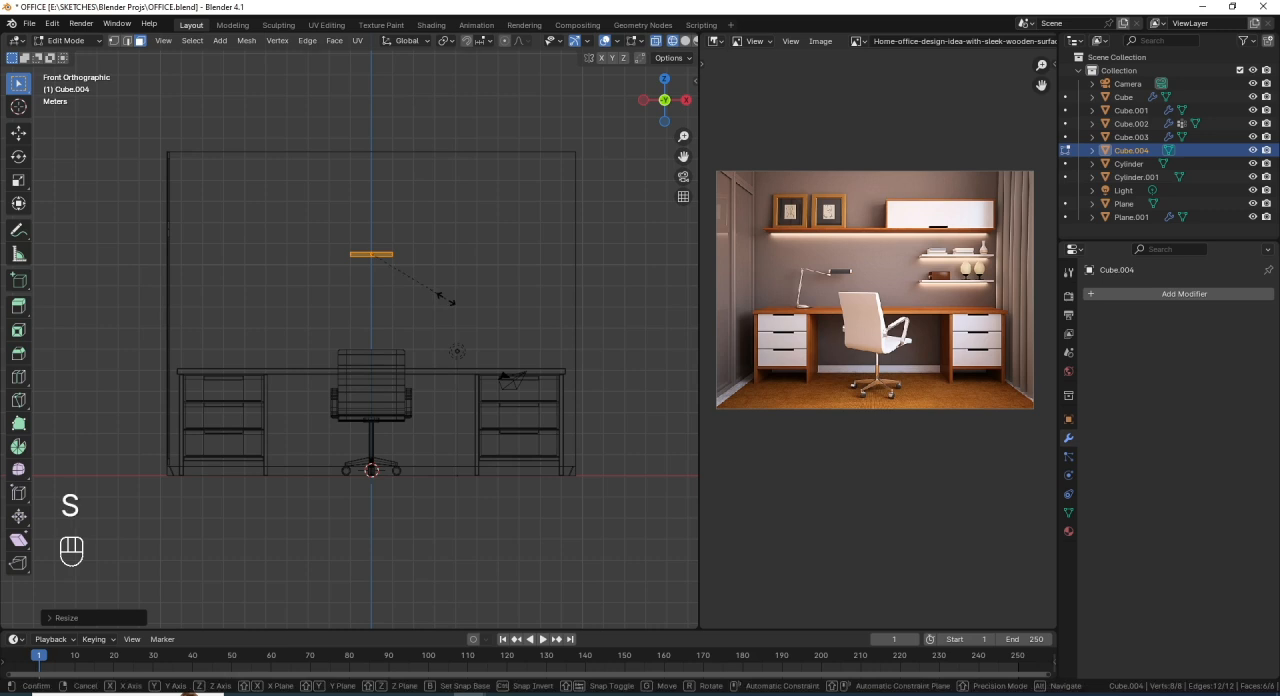
key("x")
key("ctrl")
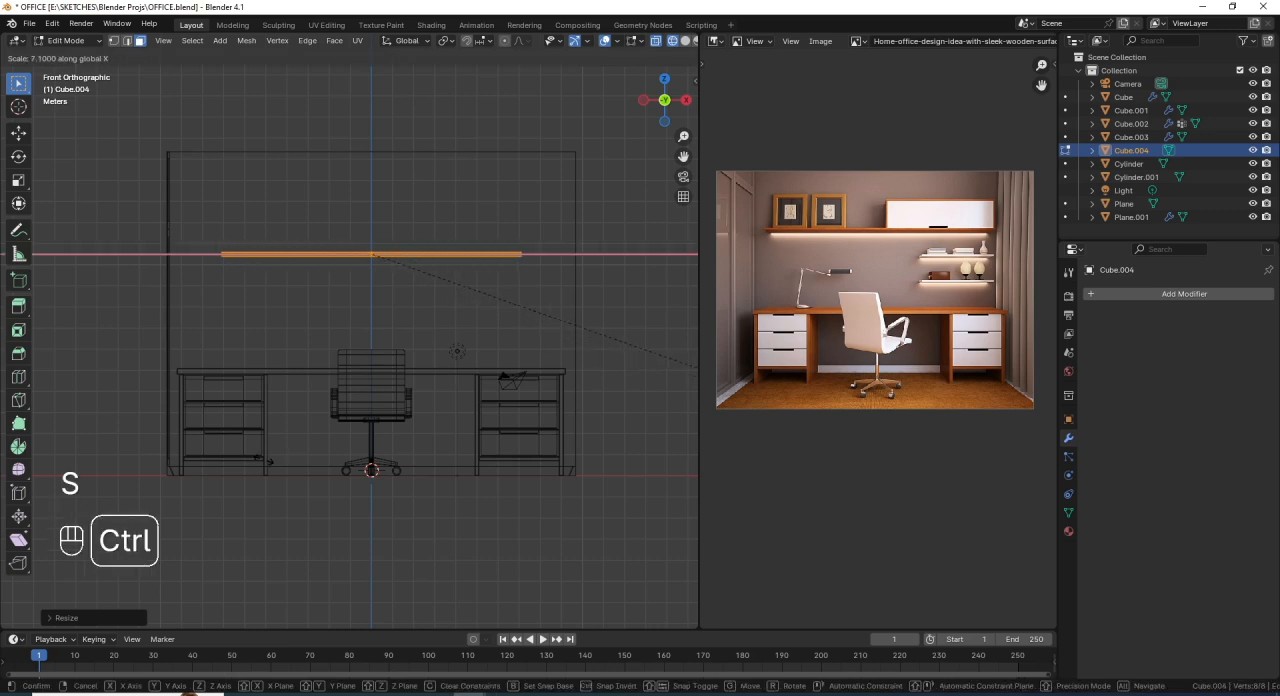
left_click(397, 497, "ctrl")
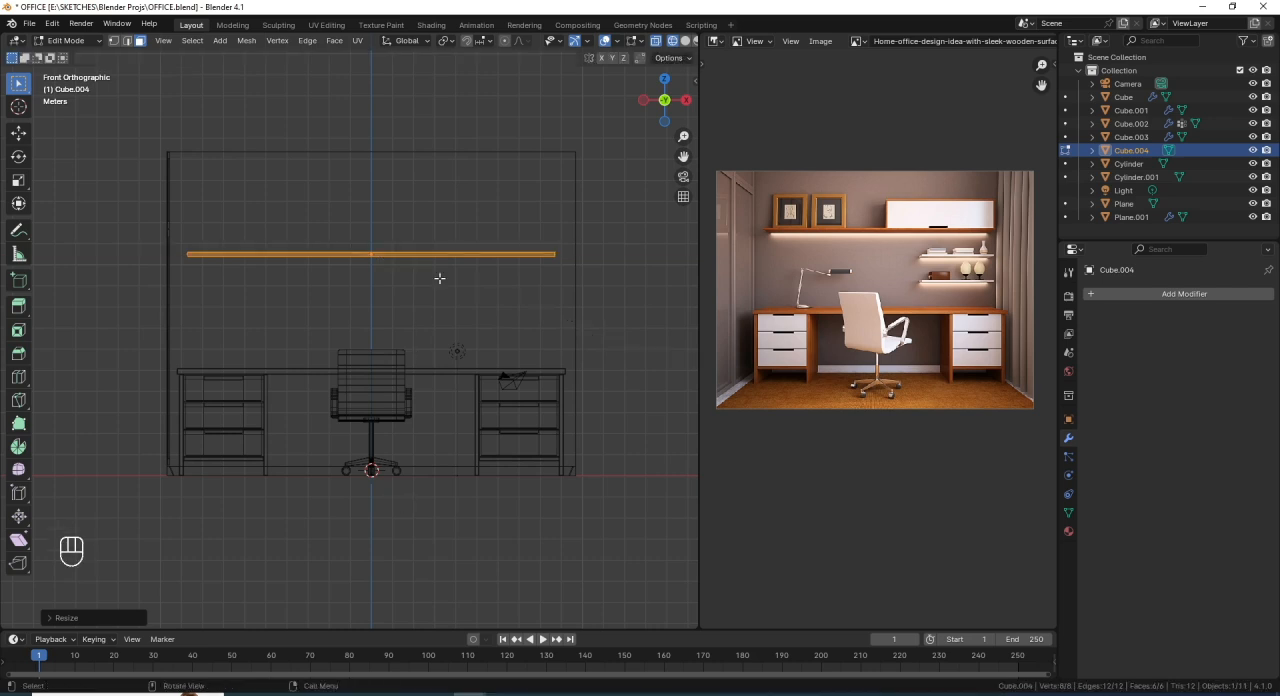
- Move the shelf board back along Y to the back wall in the top orthographic view
key("KP_7")
scroll(360, 461, "up", 1)
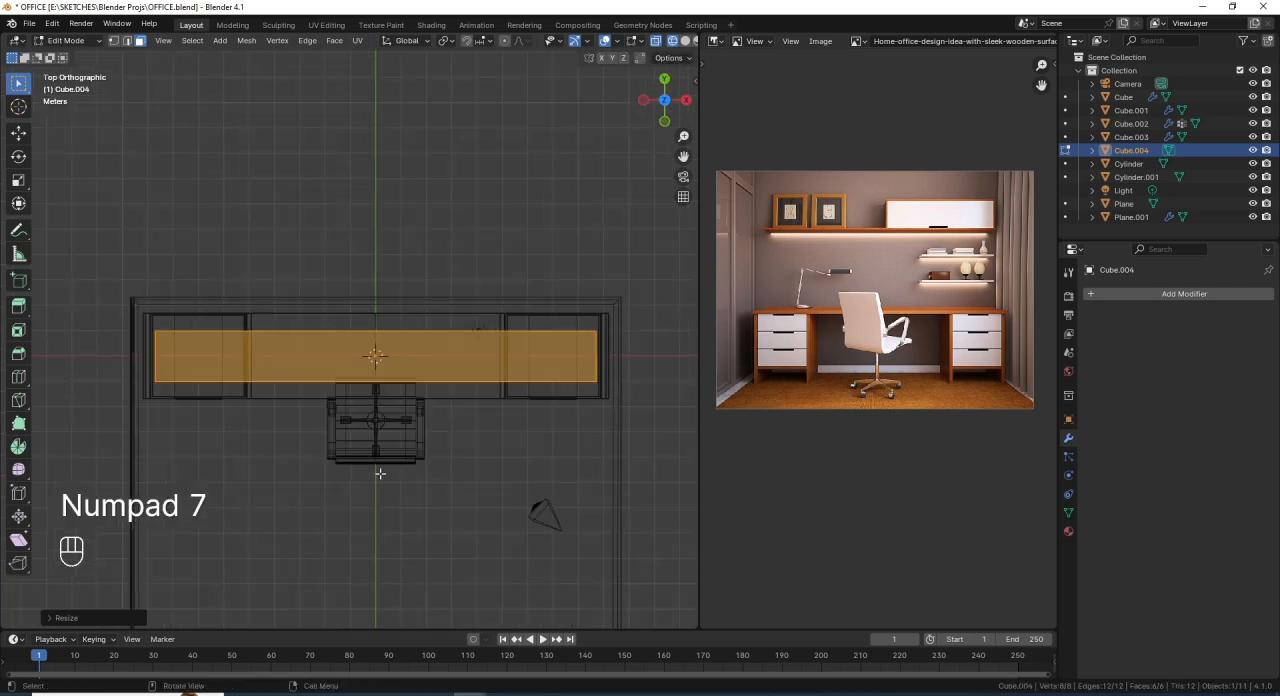
key("g")
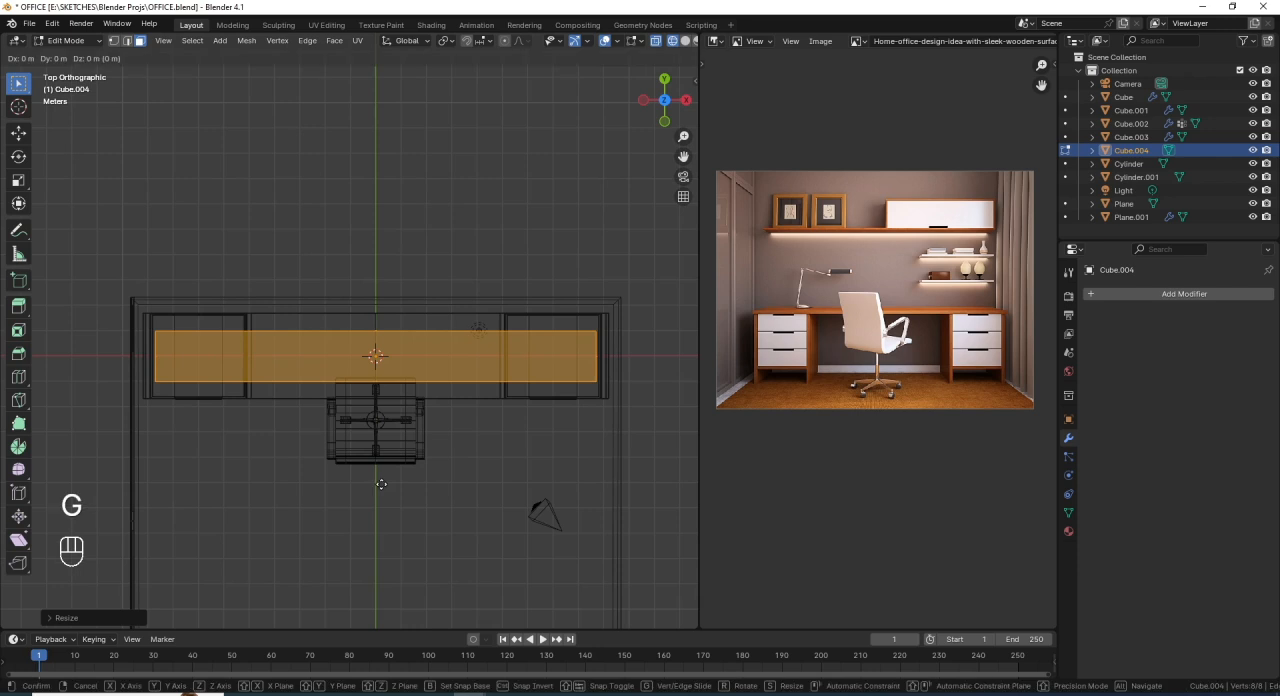
key("y")
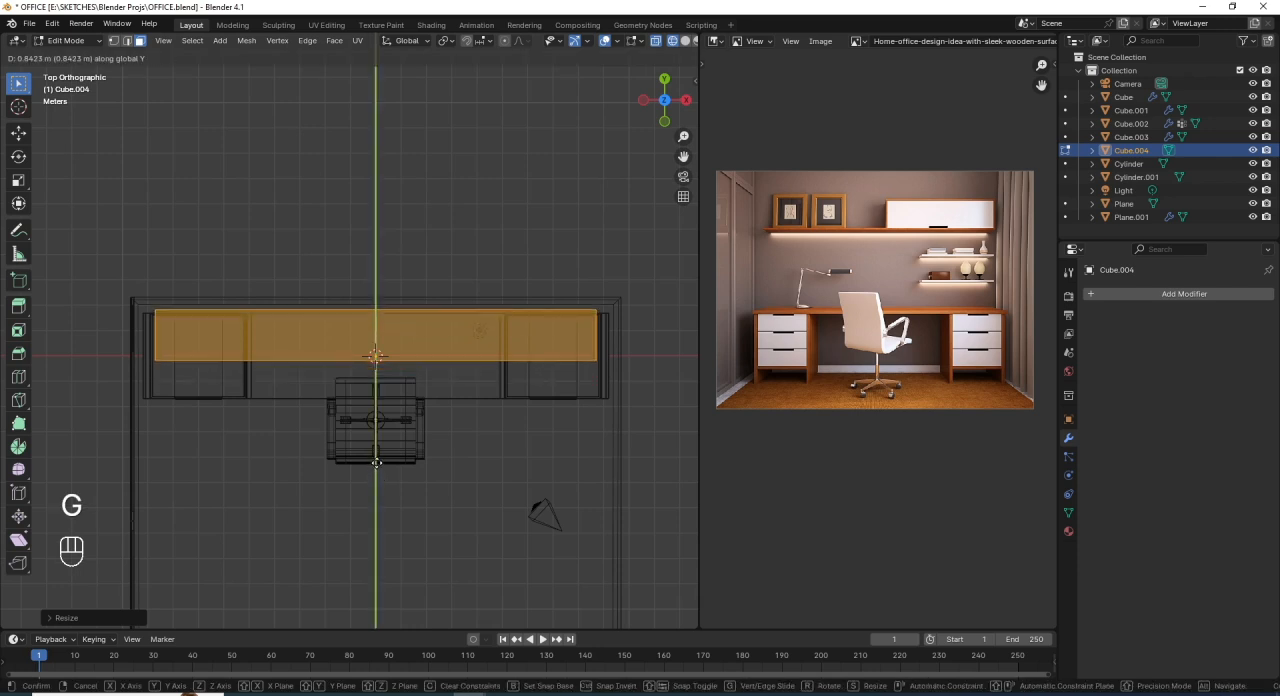
left_click(376, 452)
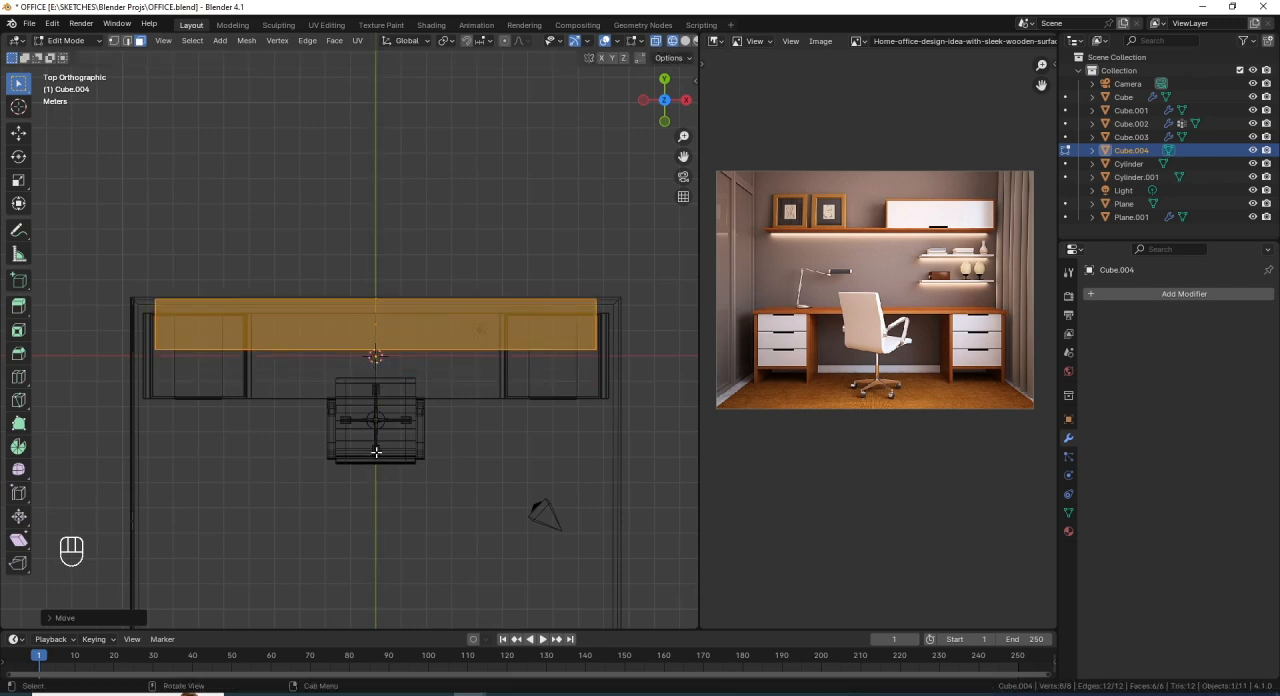
- Switch back to solid shading, nudge the shelf board slightly along Y against the back wall, and return to Object Mode
mouse_move(506, 392)
middle_mouse_down()
mouse_move(443, 337)
mouse_move(470, 358)
mouse_move(3, 175)
middle_mouse_up()
key("shift+z")
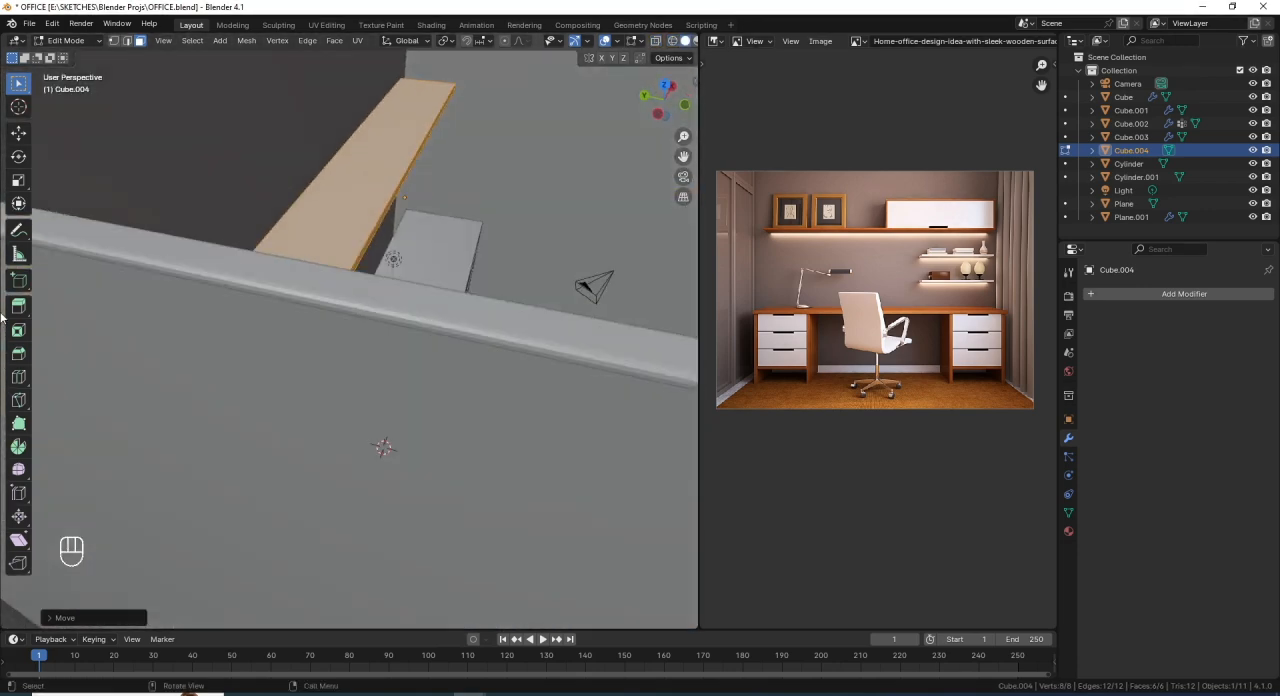
middle_click_drag(305, 330, 360, 395, "shift")
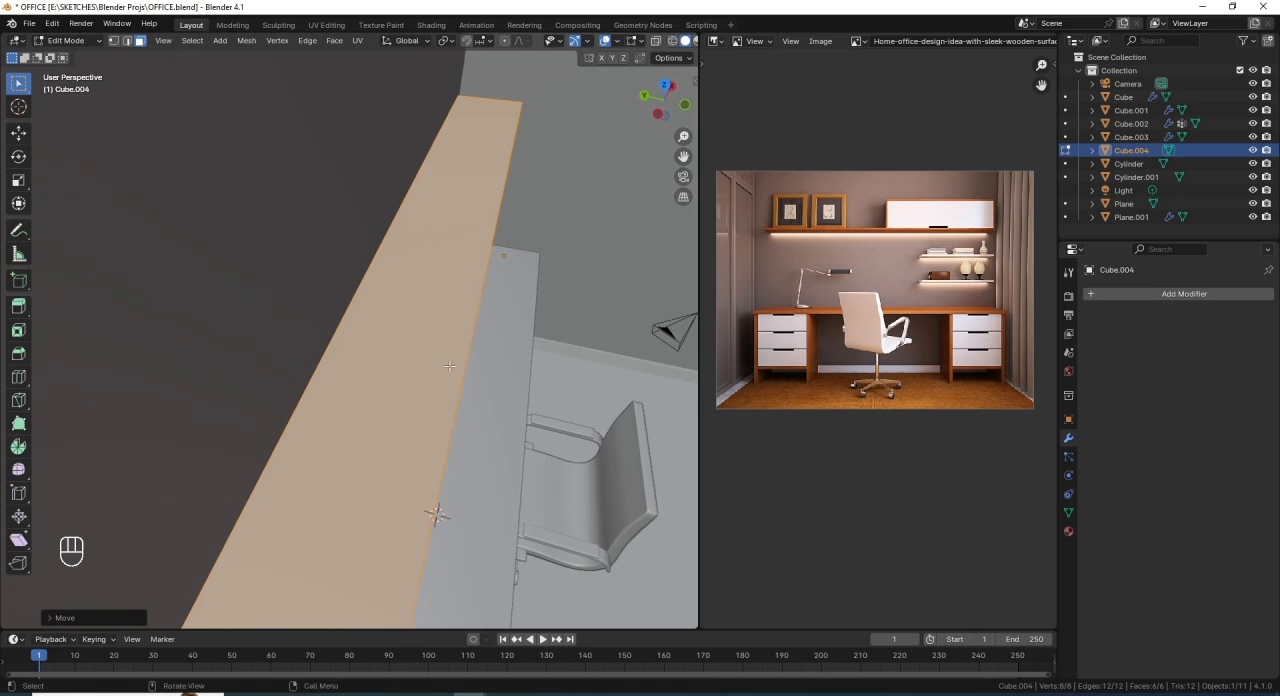
key("g")
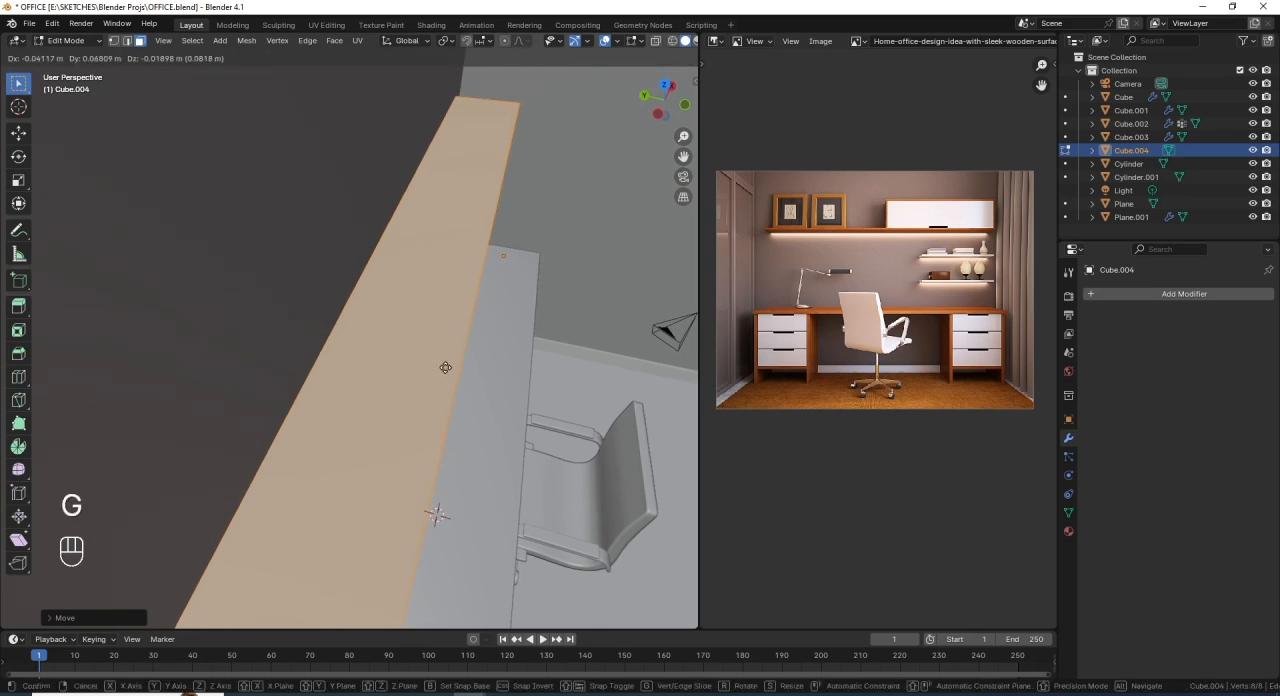
key("y")
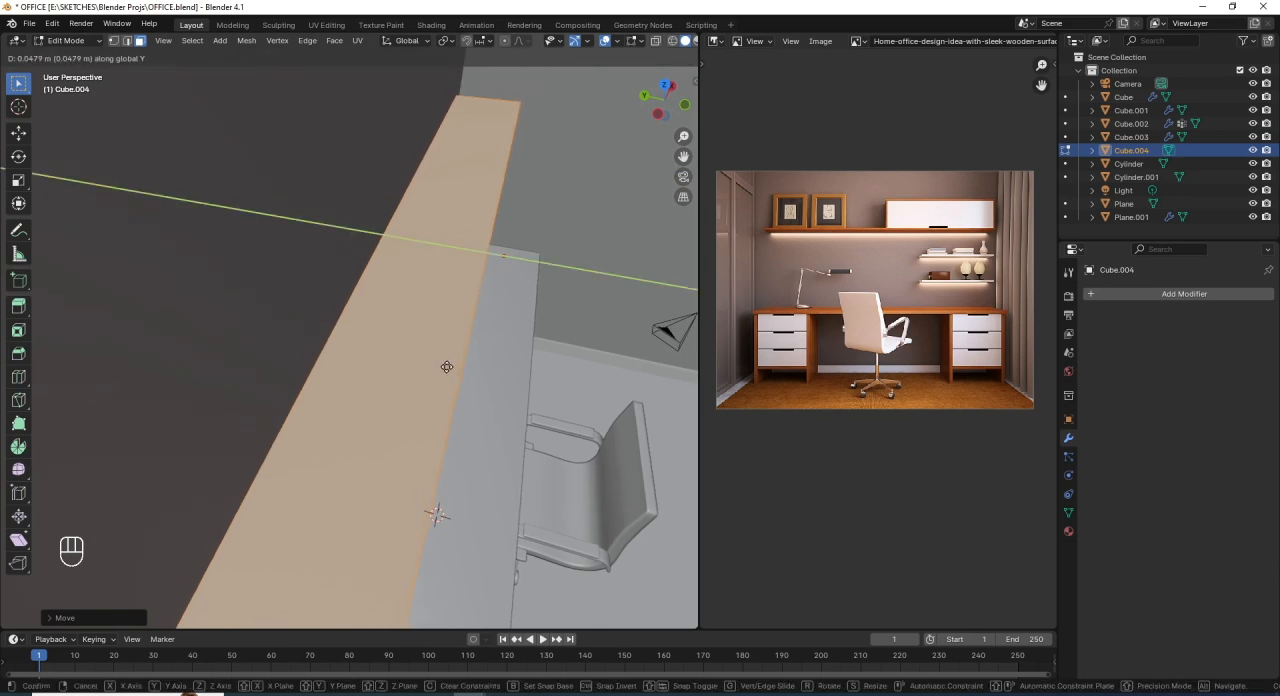
left_click(444, 367)
middle_click_drag(444, 367, 352, 316)
key("Tab")
middle_click_drag(277, 360, 545, 343)
scroll(527, 326, "down", 4)
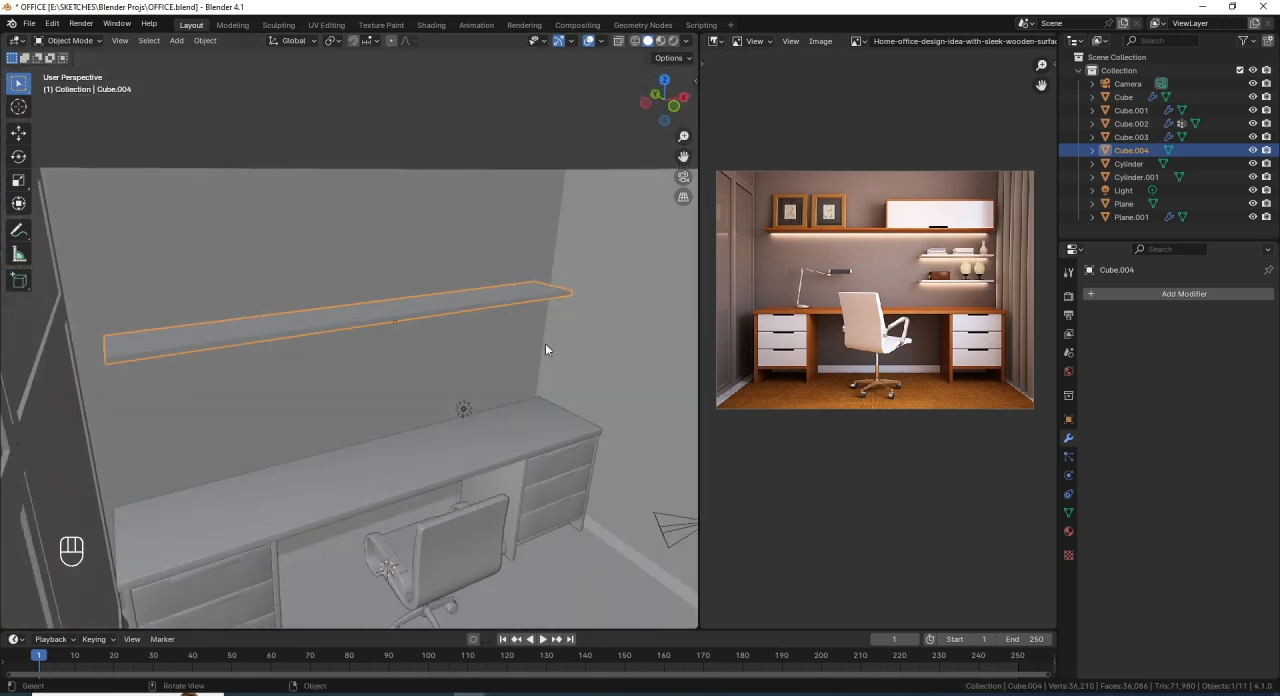
- Add a Bevel modifier to the long shelf with 3 segments and an amount of 0.031 m
left_click(1196, 298)
mouse_move(1198, 299)
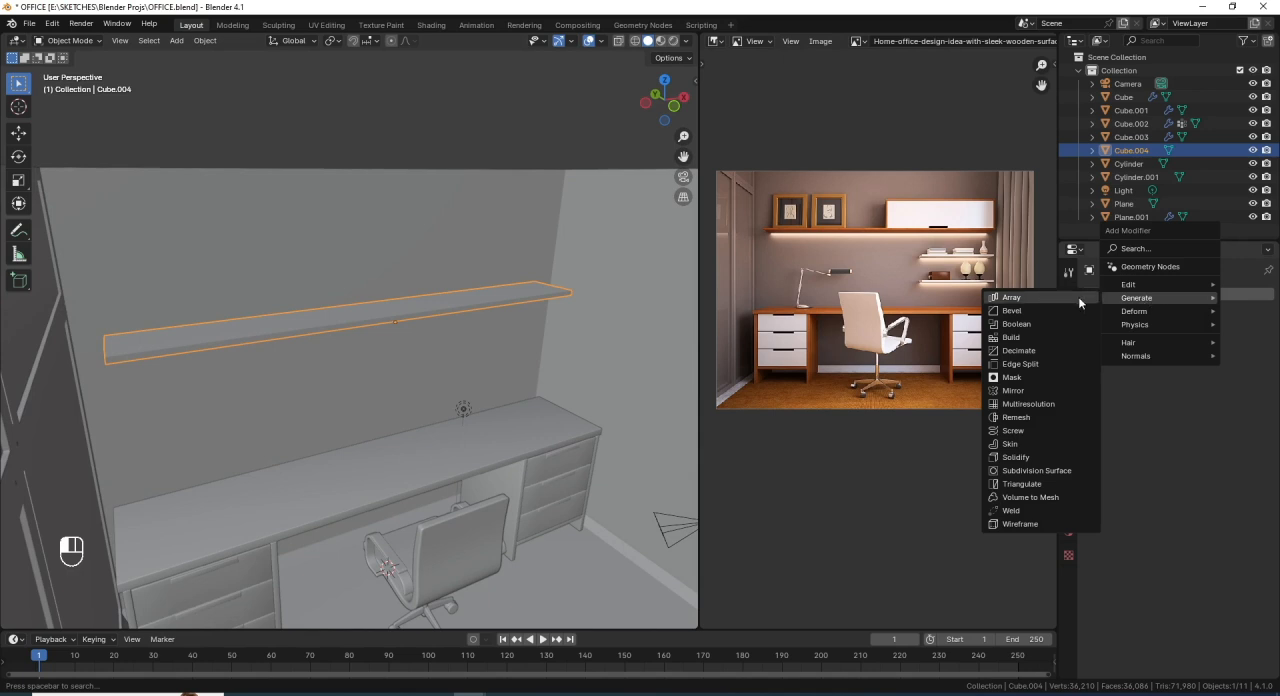
left_click(1027, 311)
scroll(396, 318, "up", 3)
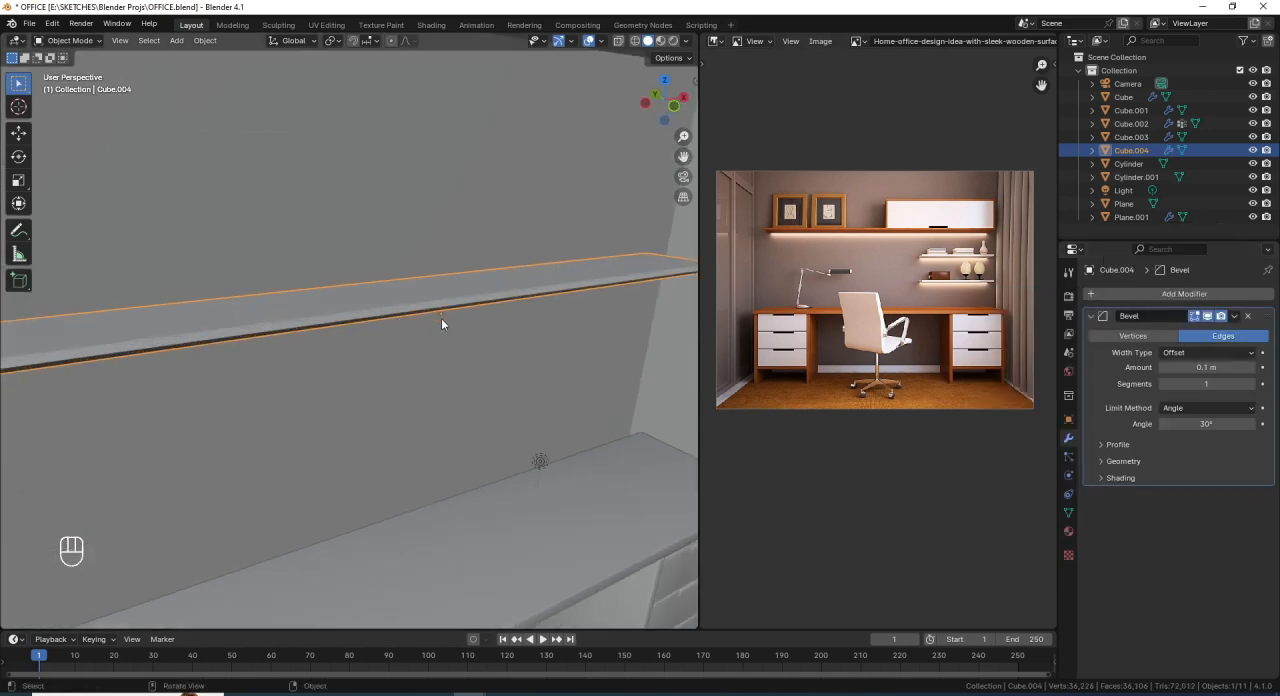
left_click(1251, 385)
left_click(1251, 385)
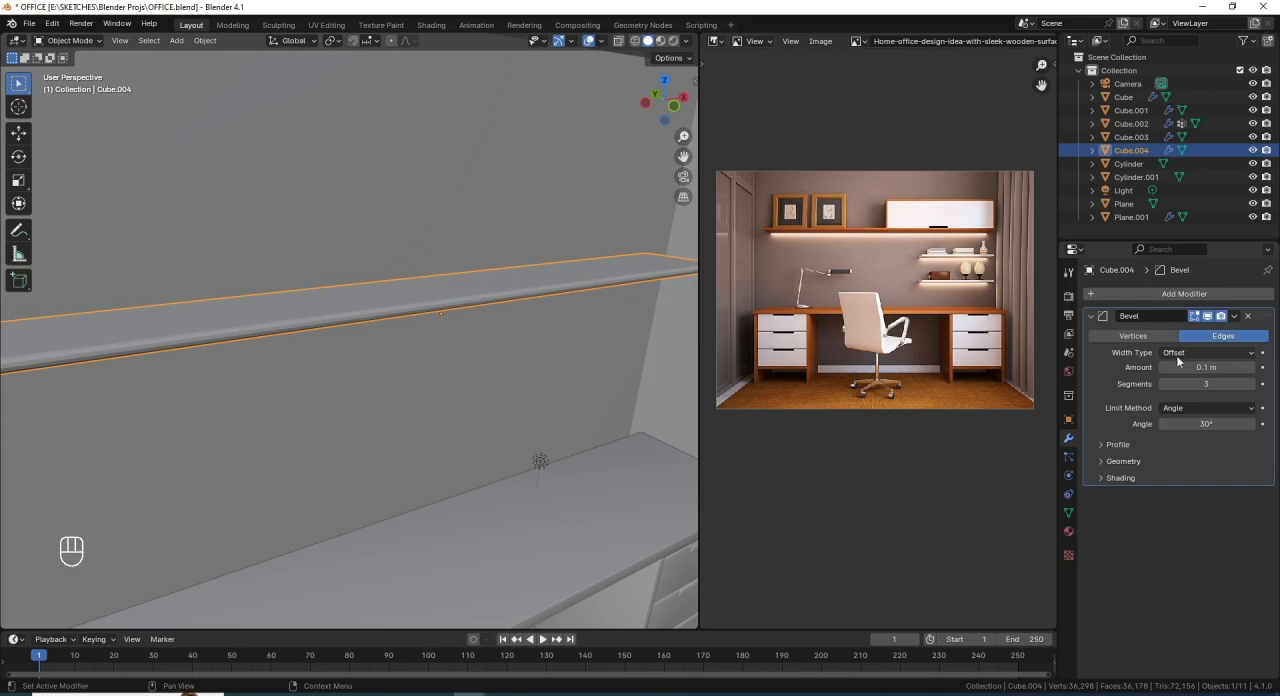
left_click_drag(1197, 367, 1195, 367, "shift")
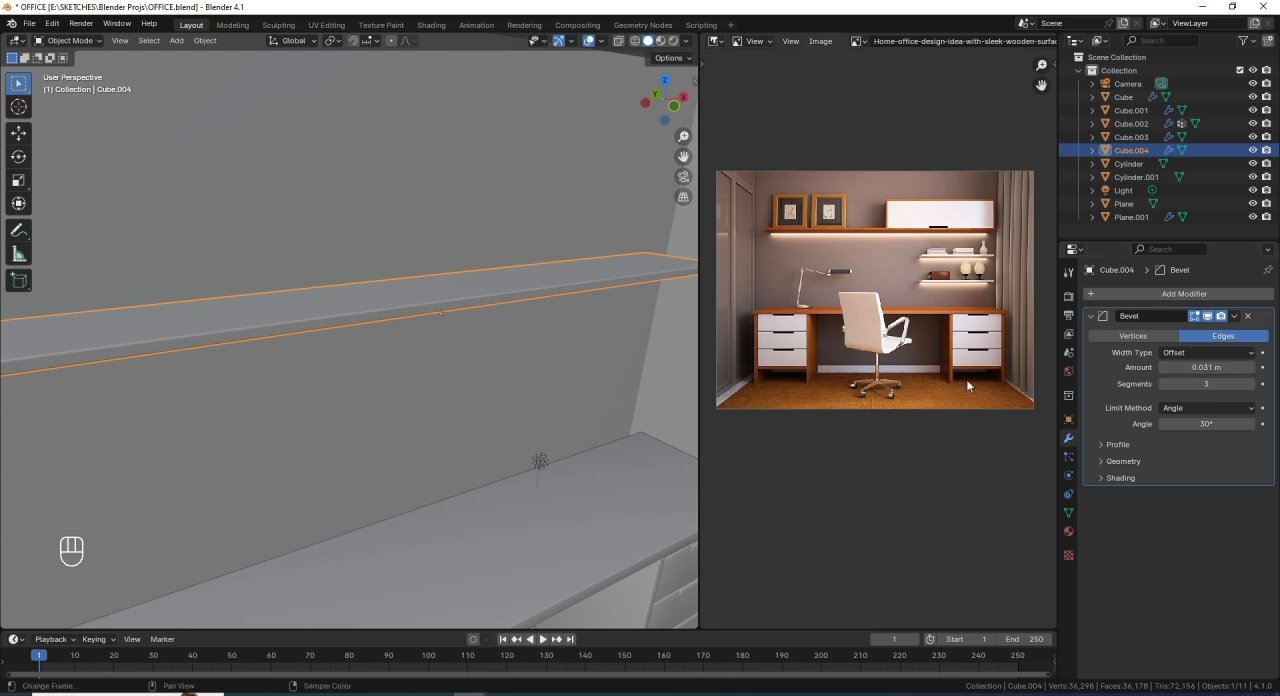
mouse_move(271, 262)
middle_mouse_down()
mouse_move(289, 278)
mouse_move(256, 247)
mouse_move(314, 283)
mouse_move(274, 271)
middle_mouse_up()
scroll(376, 336, "down", 3)
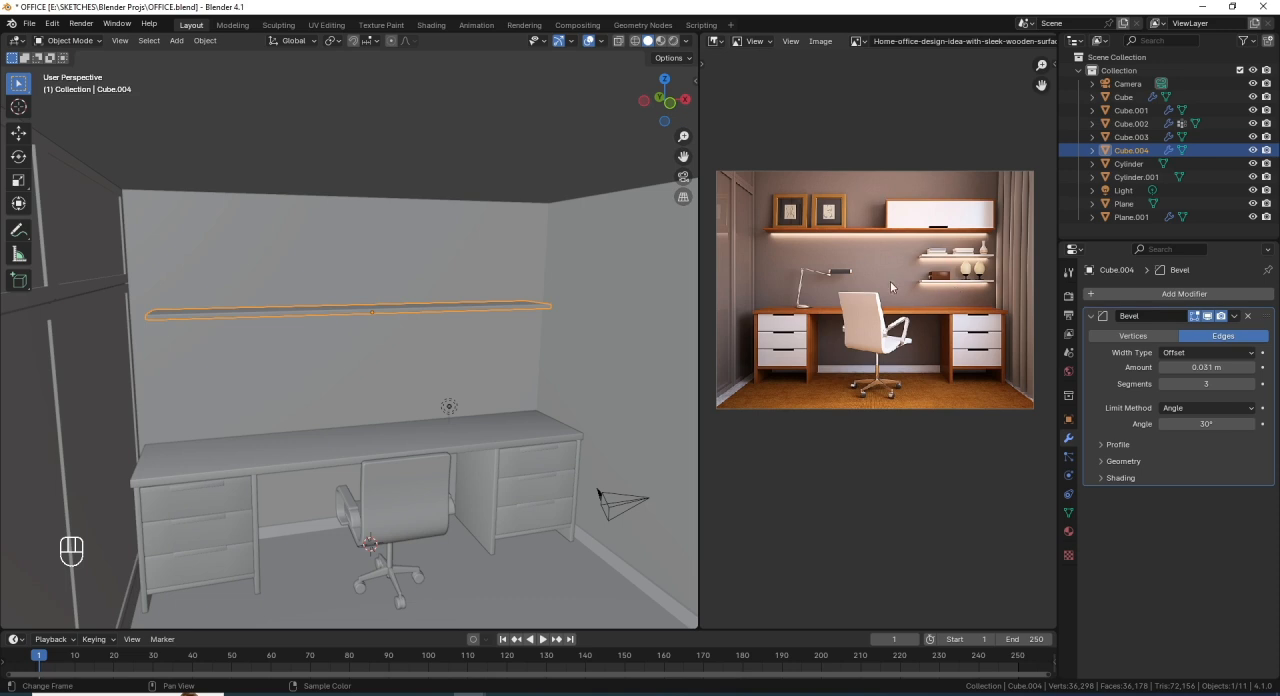
- Duplicate the long shelf 2 m straight down along Z in the front wireframe view
key("KP_1")
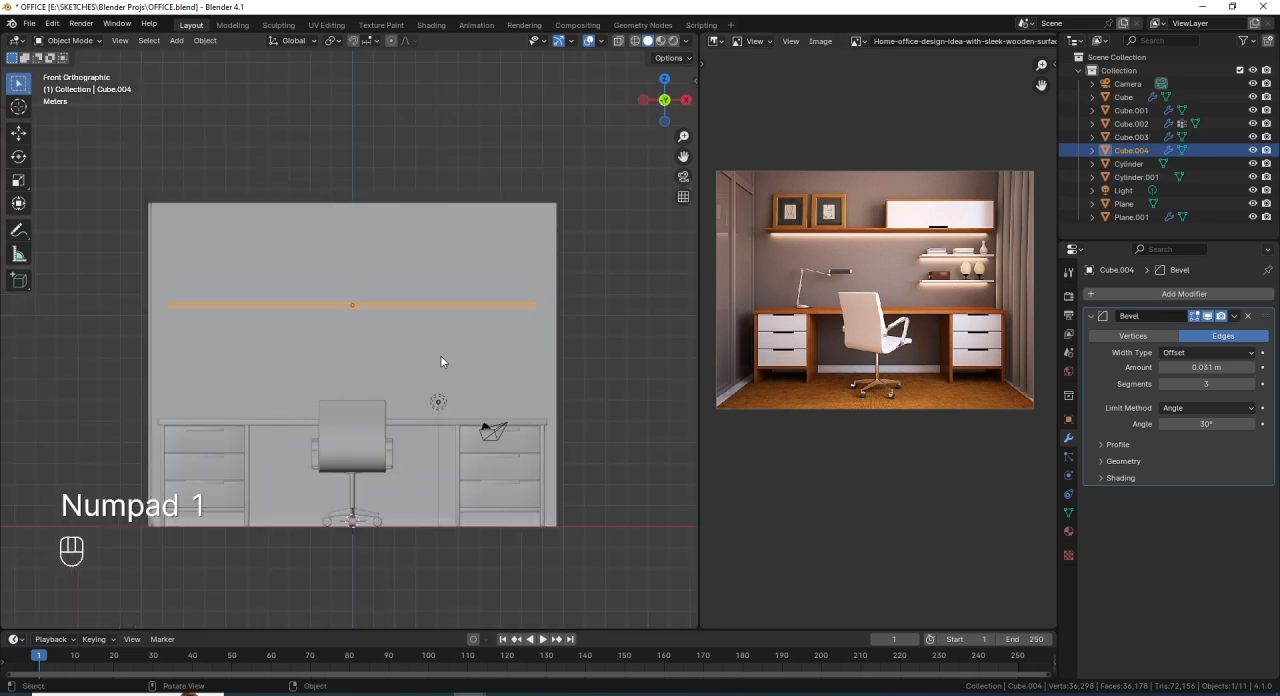
scroll(354, 313, "up", 1)
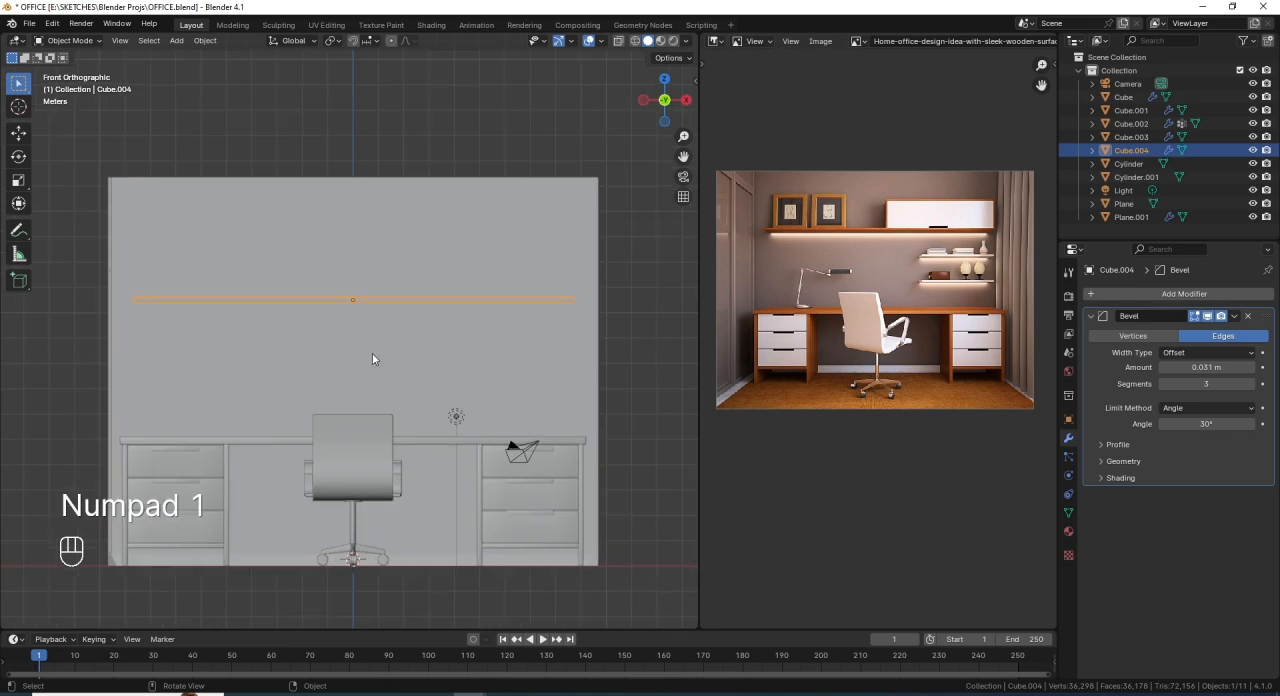
key("shift+z")
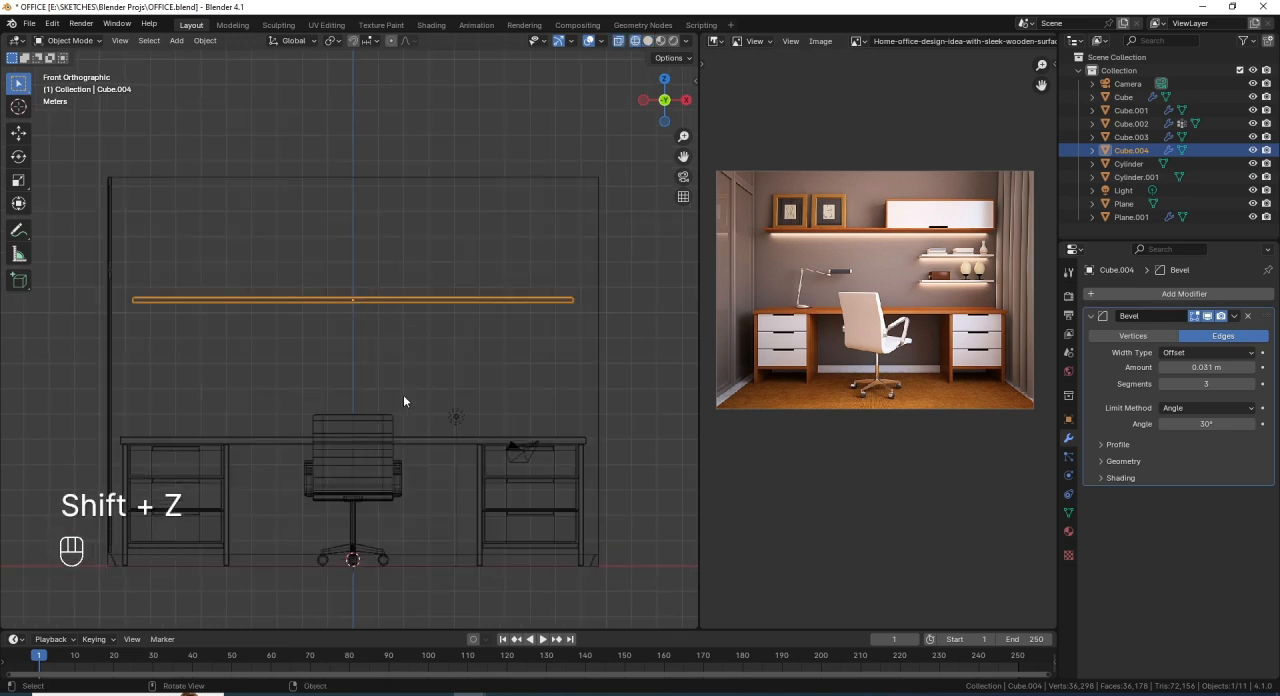
key("shift+d")
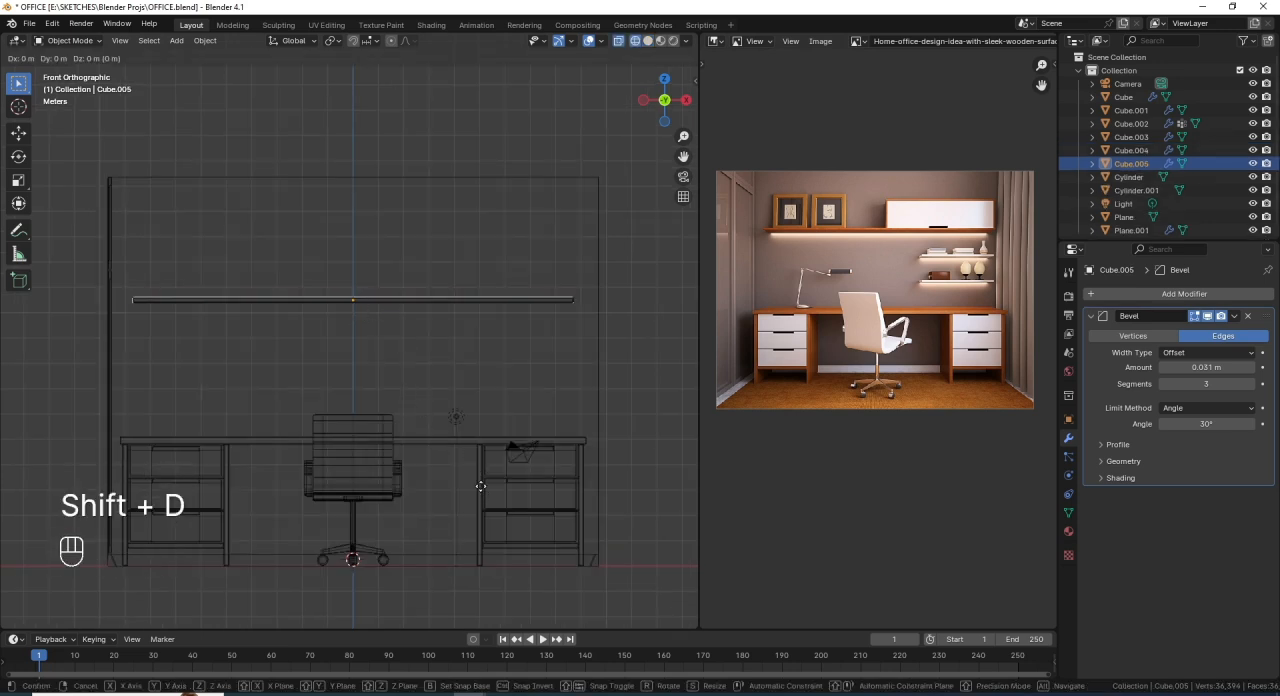
key("z")
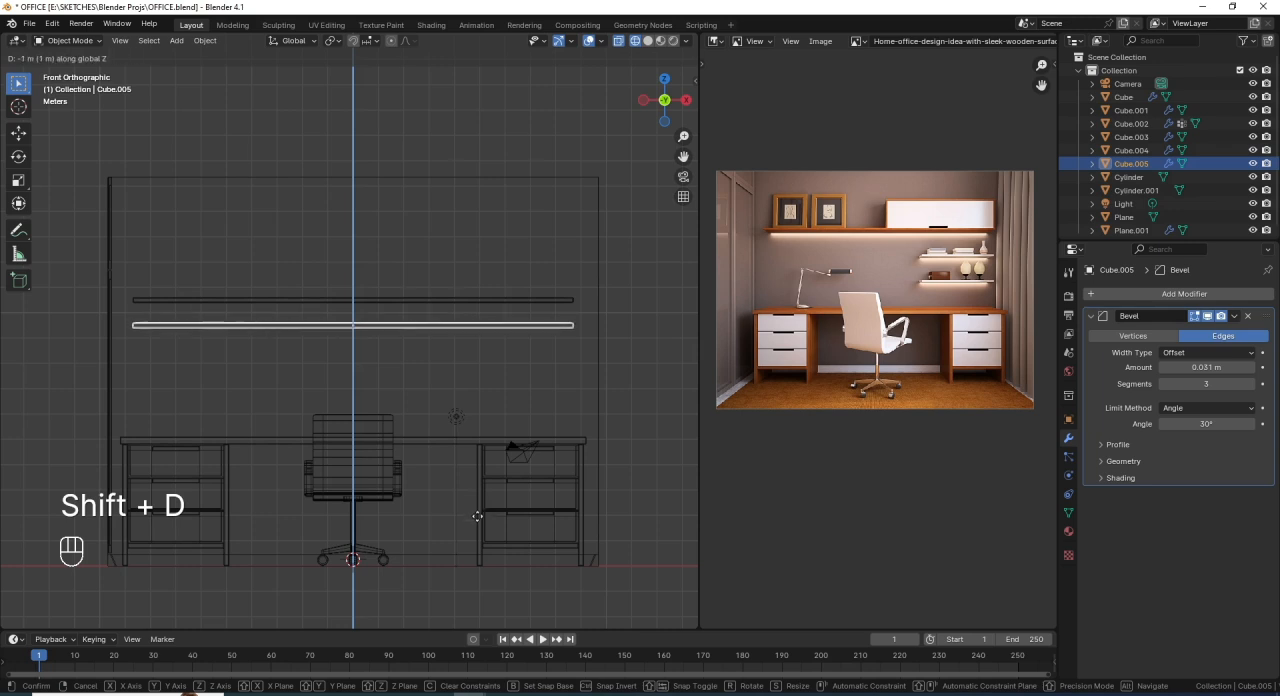
key("ctrl")
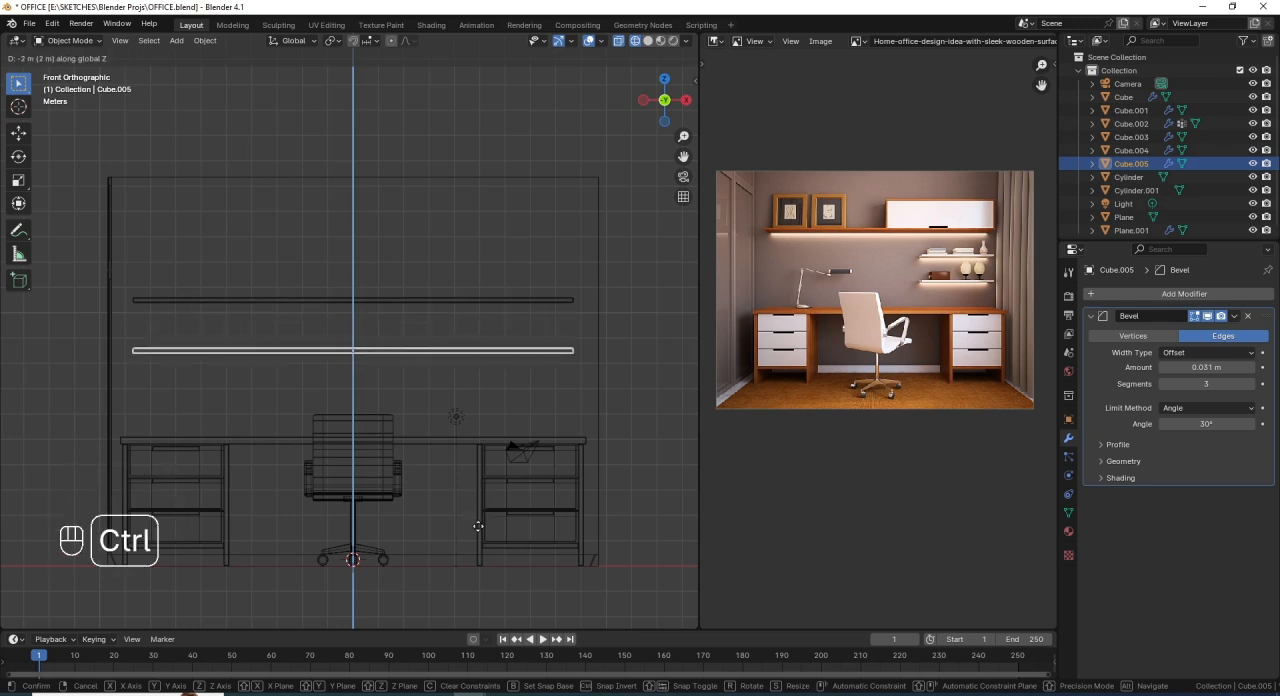
left_click(478, 526)
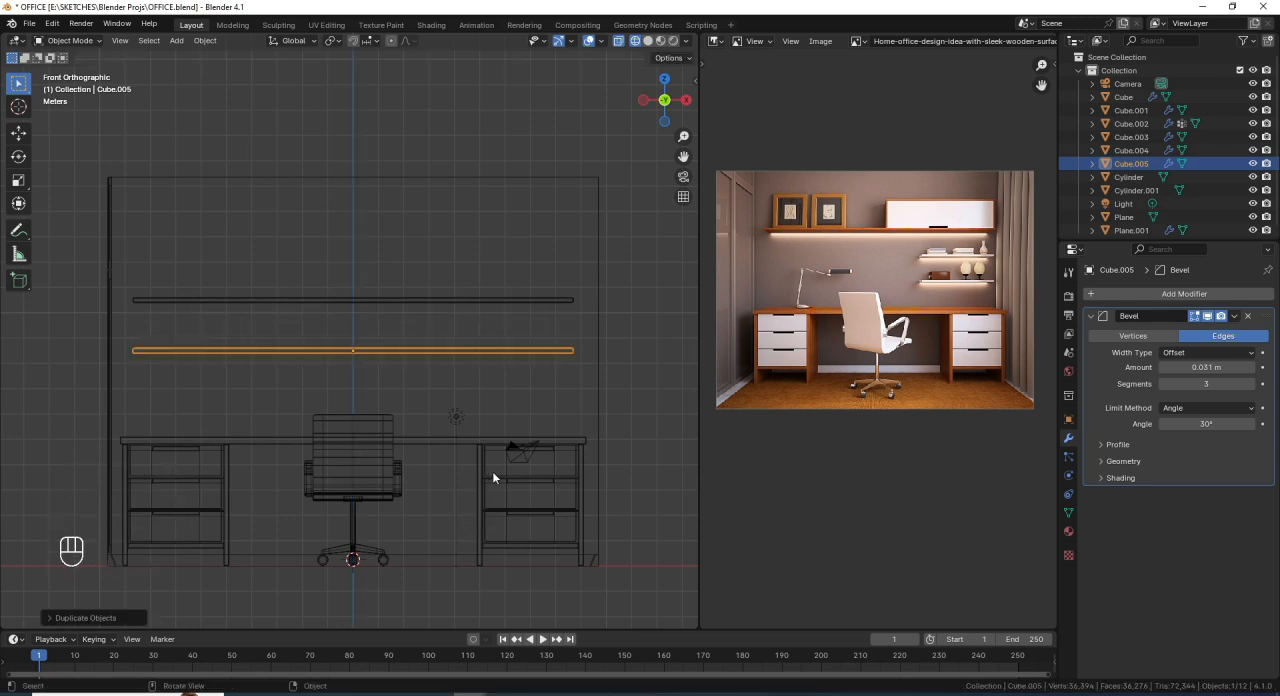
- Shorten the duplicated shelf by moving its left-end vertices along X, leaving a short shelf above the right drawers
key("Tab")
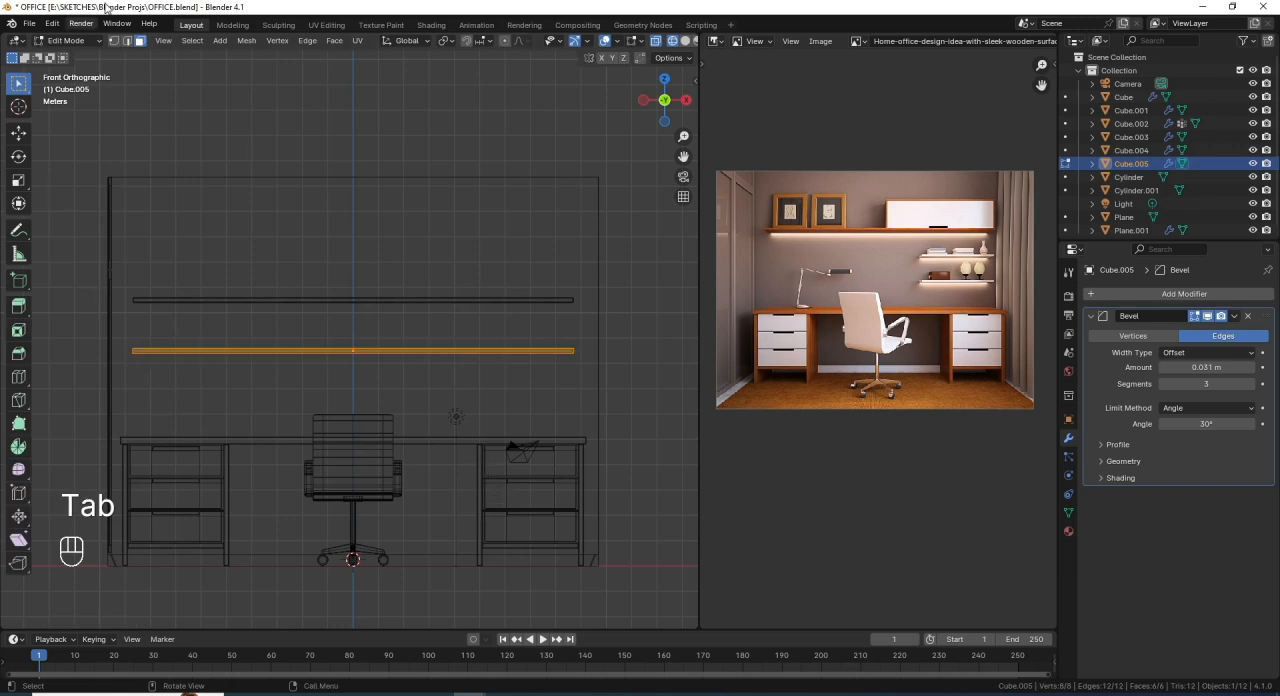
left_click(113, 41)
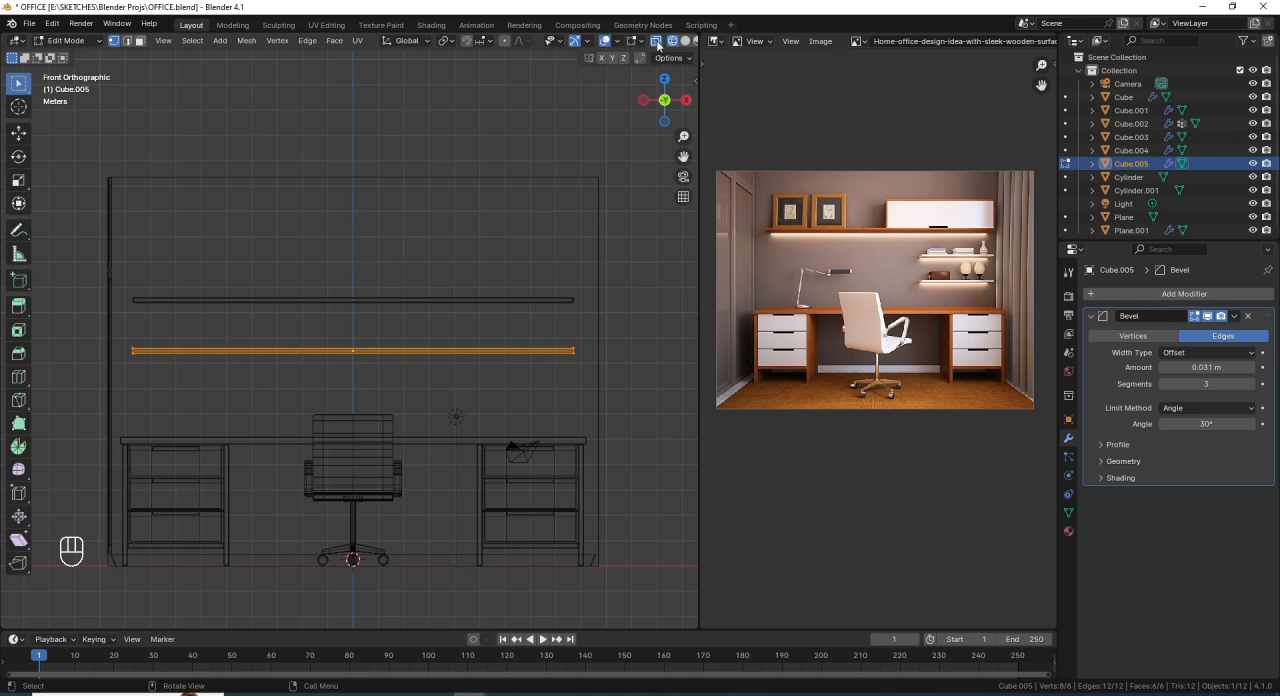
left_click_drag(180, 388, 113, 326)
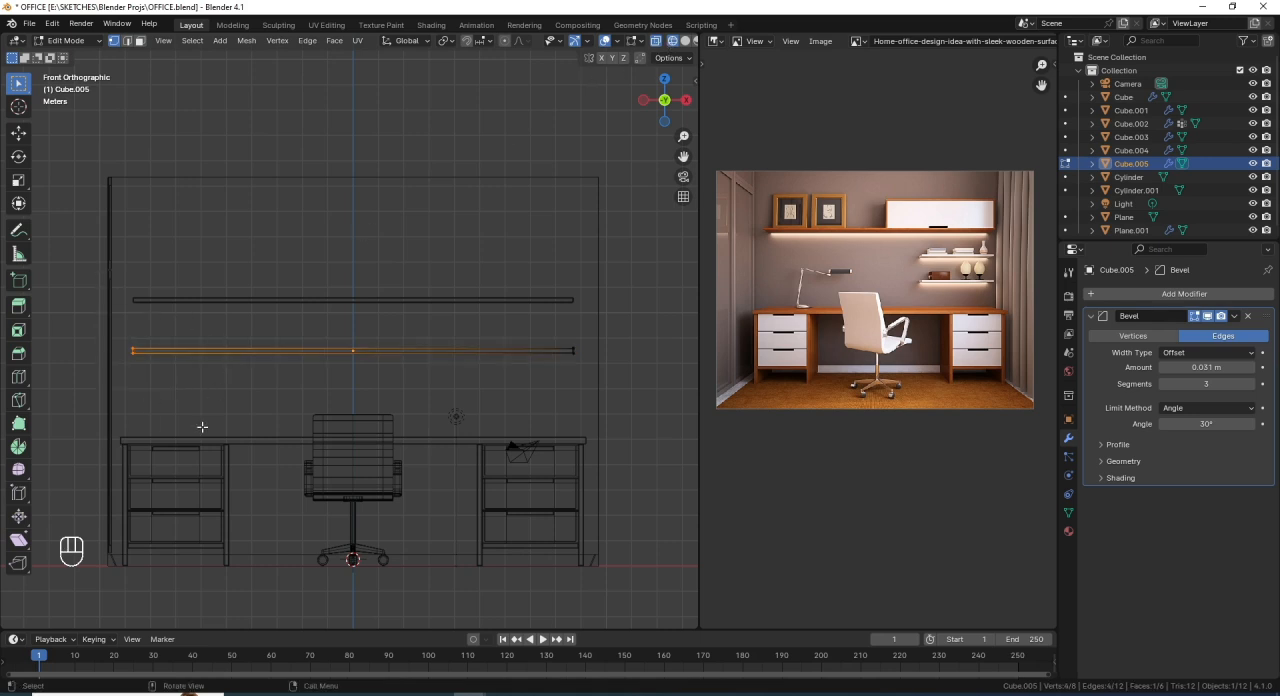
key("g")
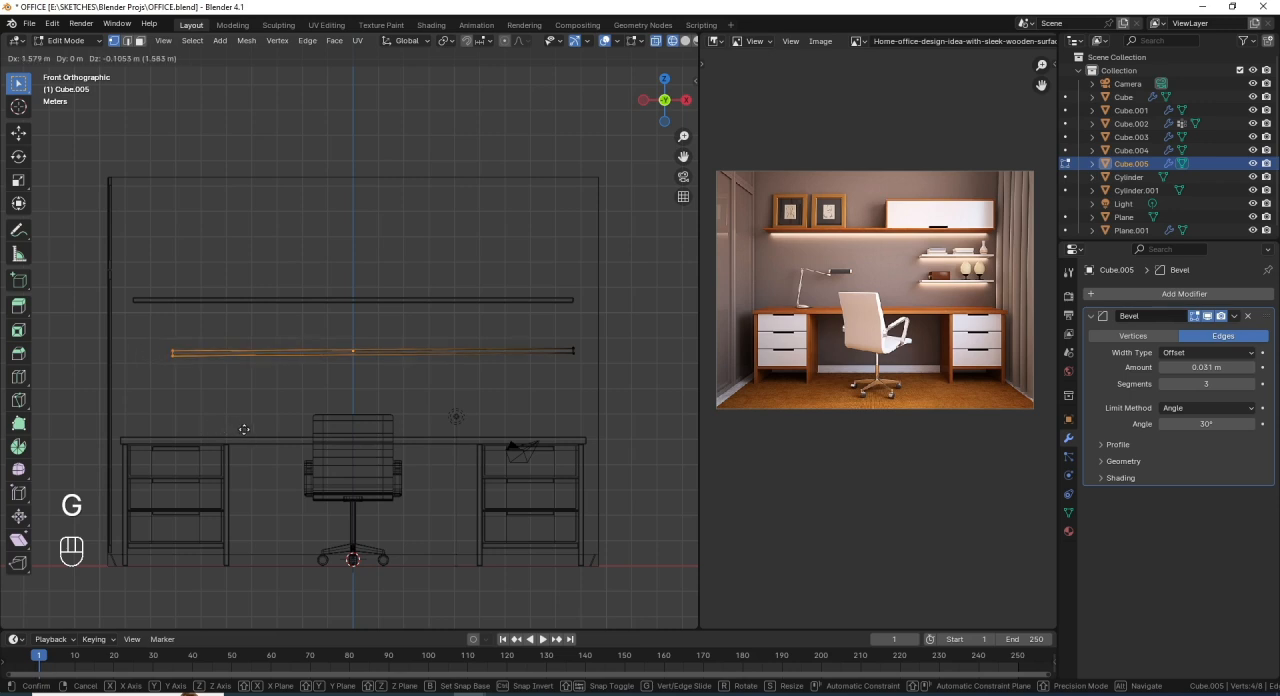
key("x")
key("ctrl")
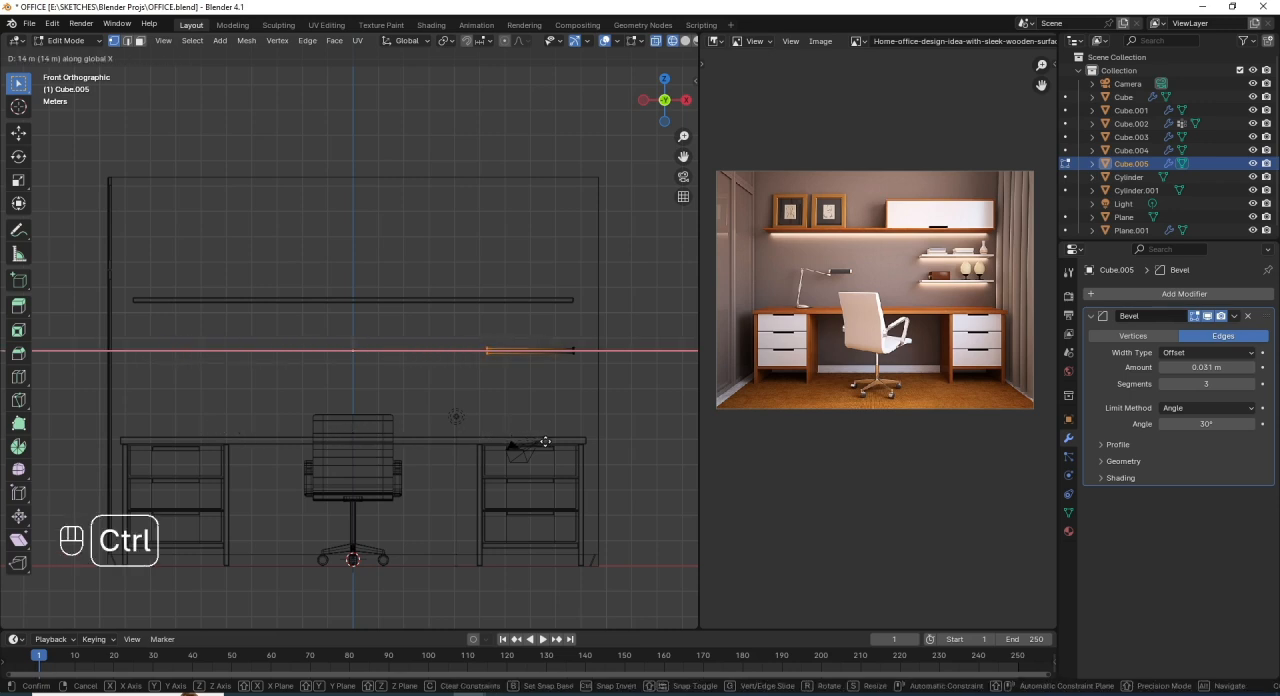
left_click(486, 444)
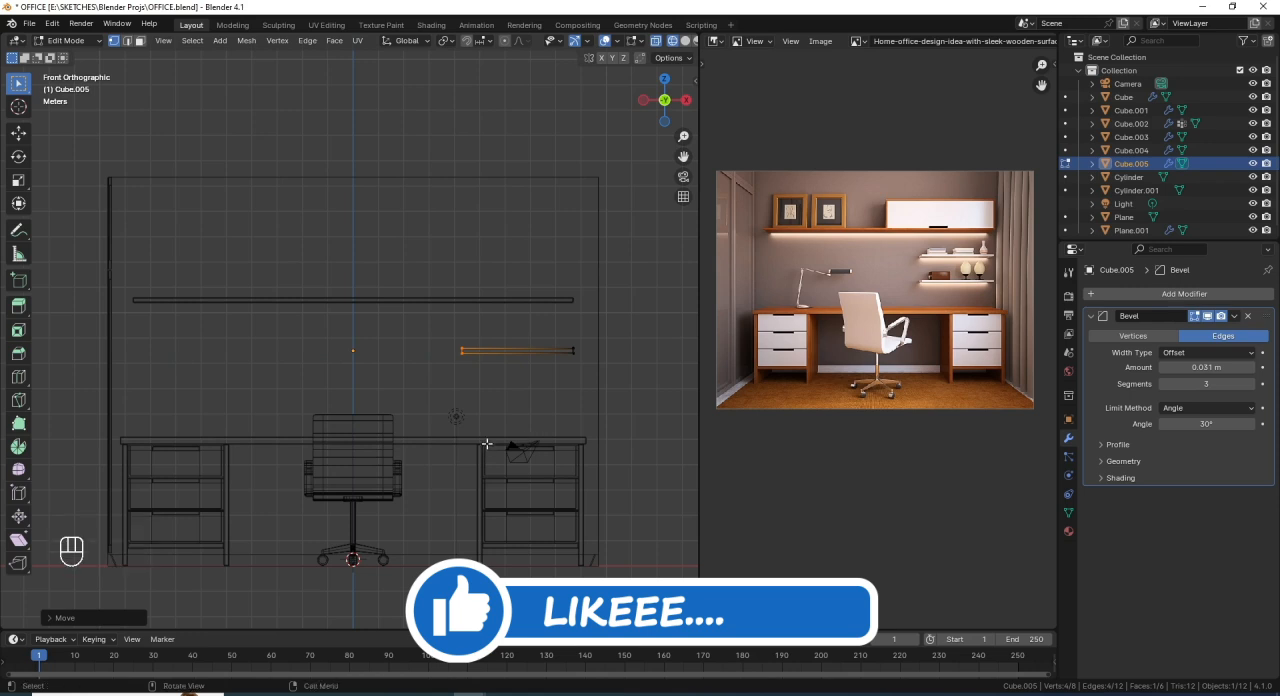
key("Tab")
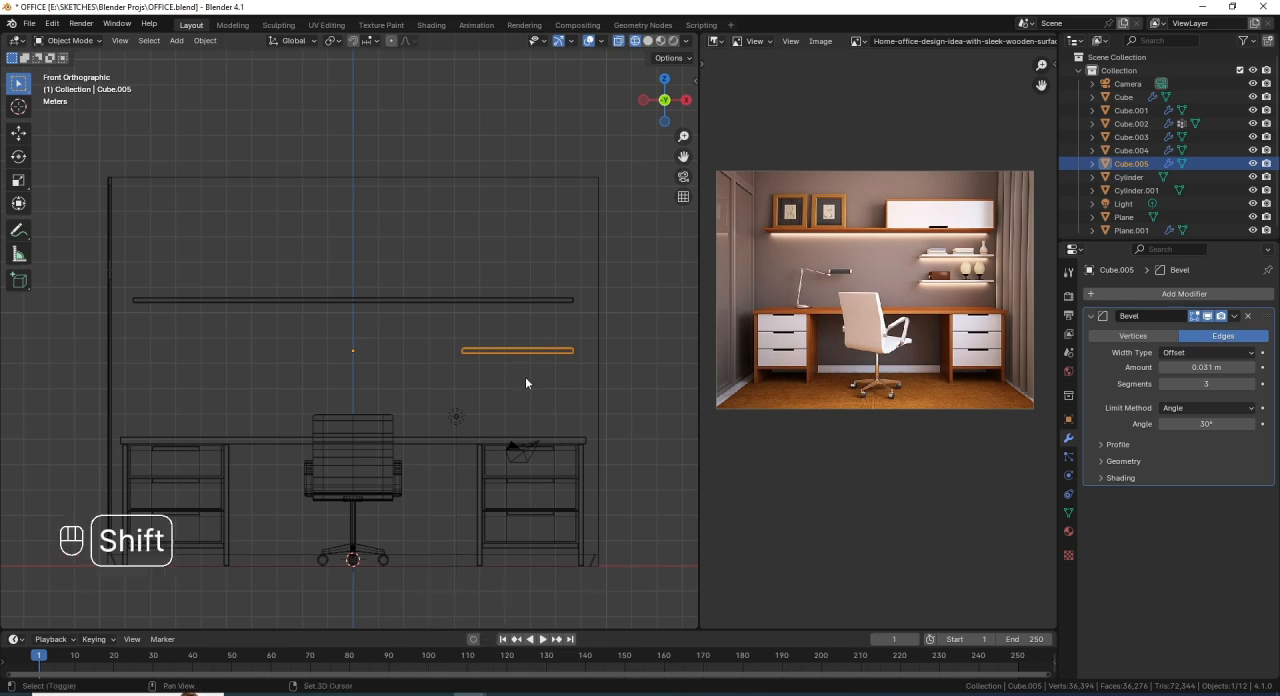
- Duplicate the short shelf 2 m down along Z and return to solid shading
key("shift+d")
key("z")
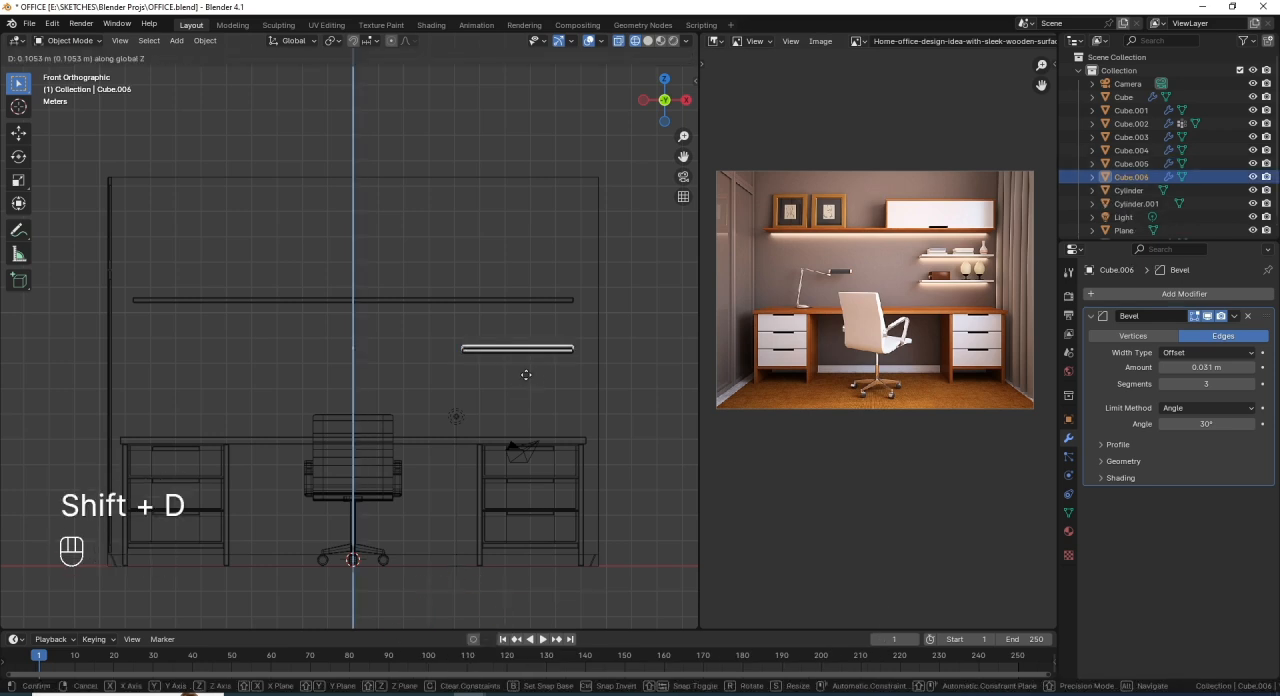
left_click(530, 430)
mouse_move(473, 387)
middle_mouse_down()
mouse_move(508, 436)
mouse_move(486, 363)
mouse_move(300, 313)
middle_mouse_up()
key("shift+z")
scroll(305, 311, "down", 2)
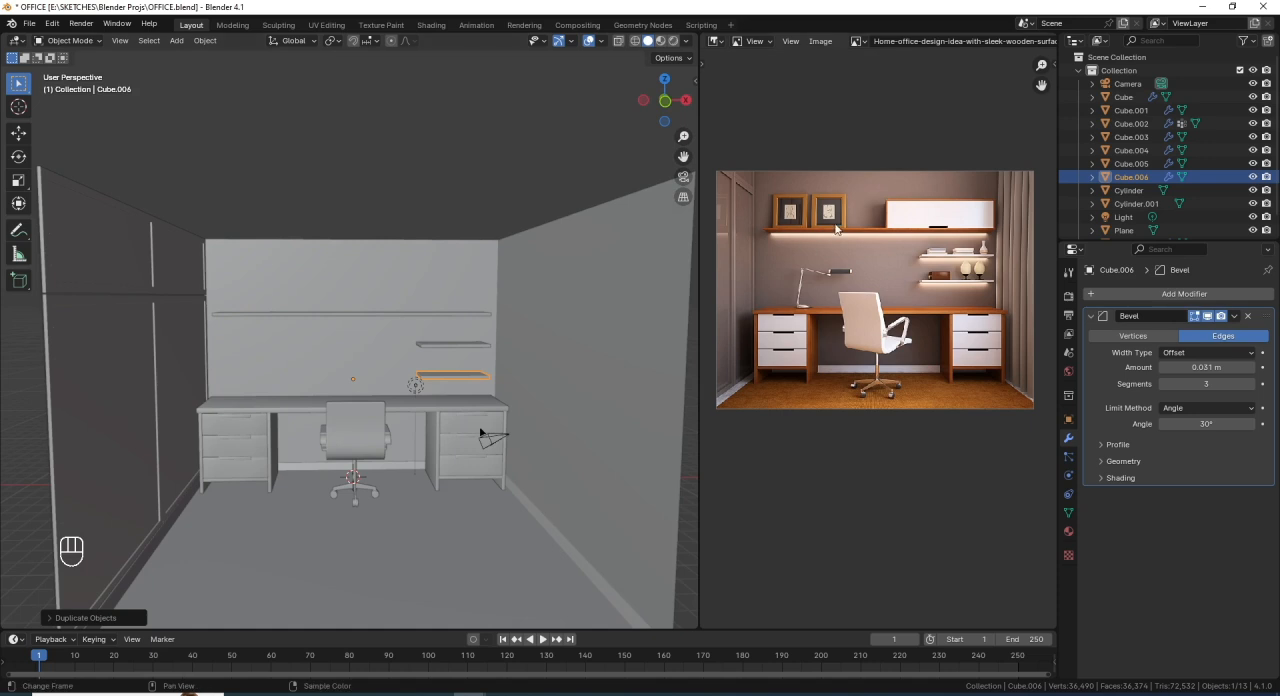
- Add a cube for the picture frame and move it just above the long shelf's left end in the front wireframe view
scroll(271, 302, "up", 2)
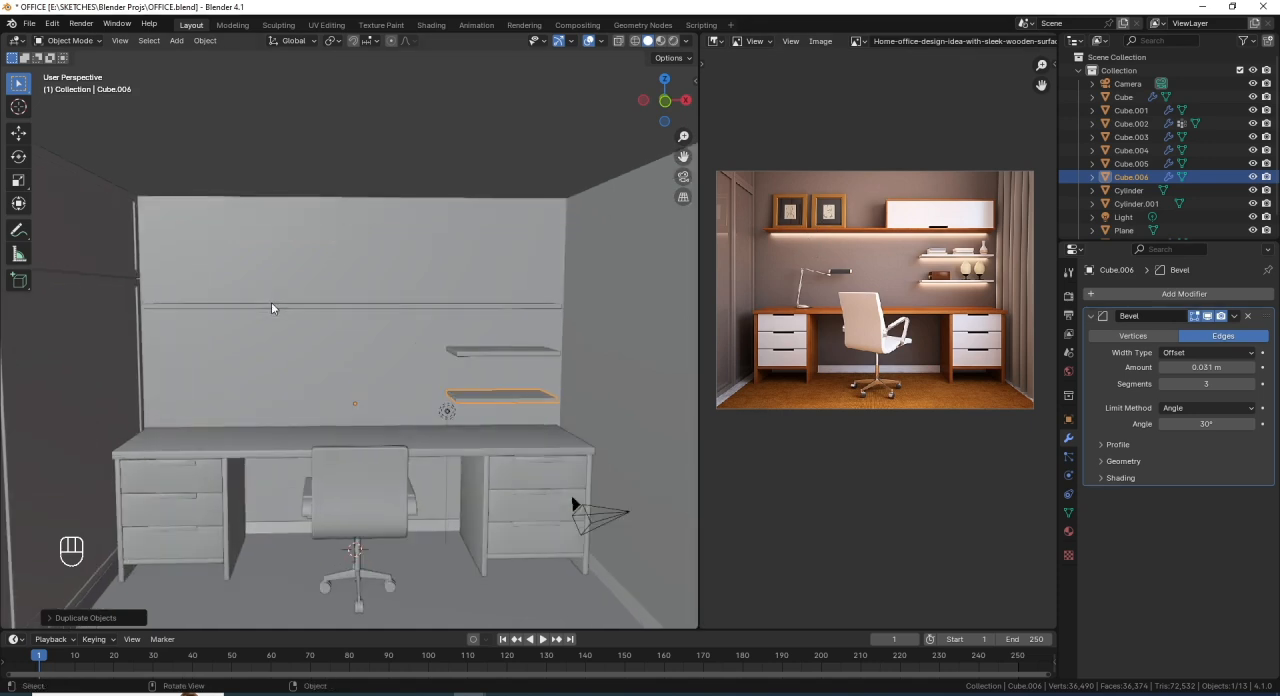
middle_click_drag(271, 302, 304, 285, "shift")
key("KP_1")
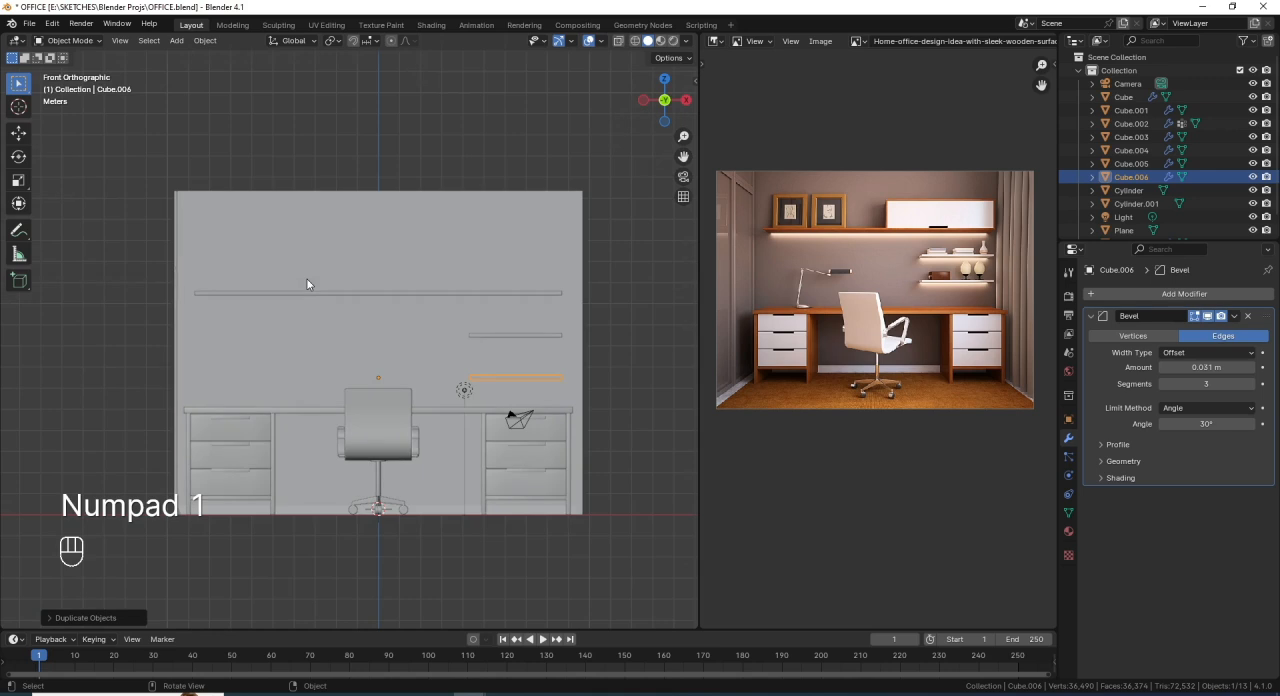
key("shift+a")
mouse_move(311, 287)
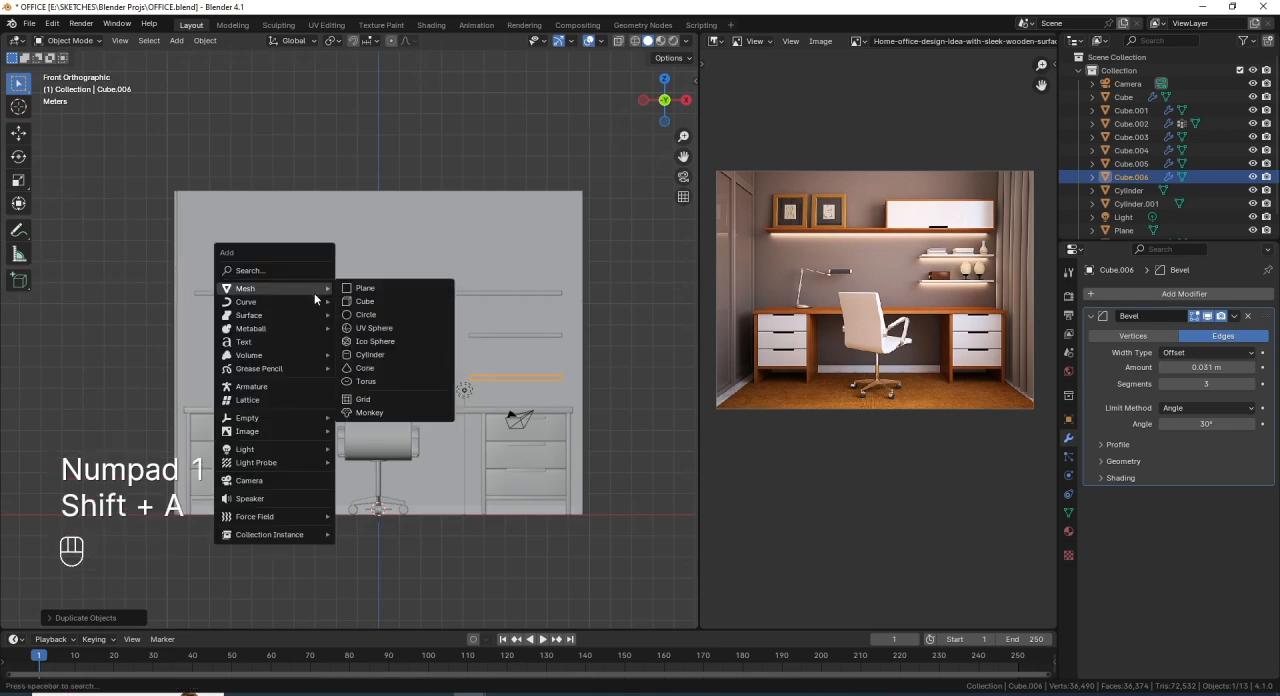
left_click(366, 302)
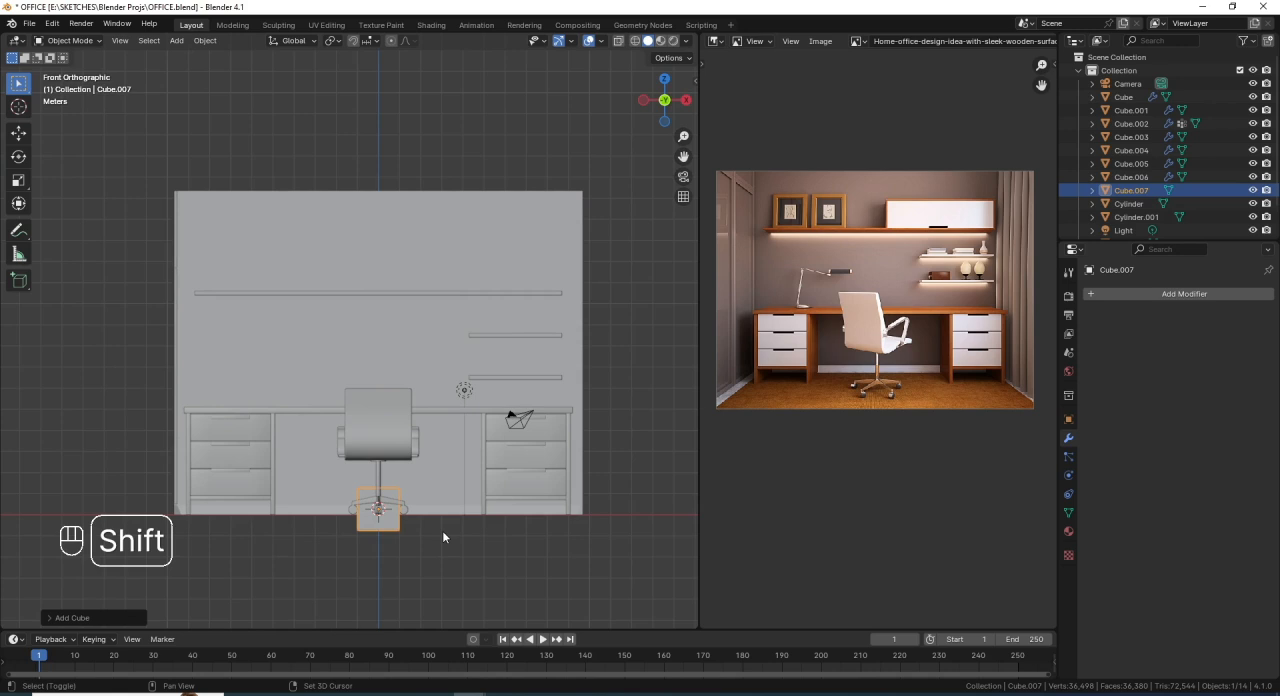
key("shift+z")
key("g")
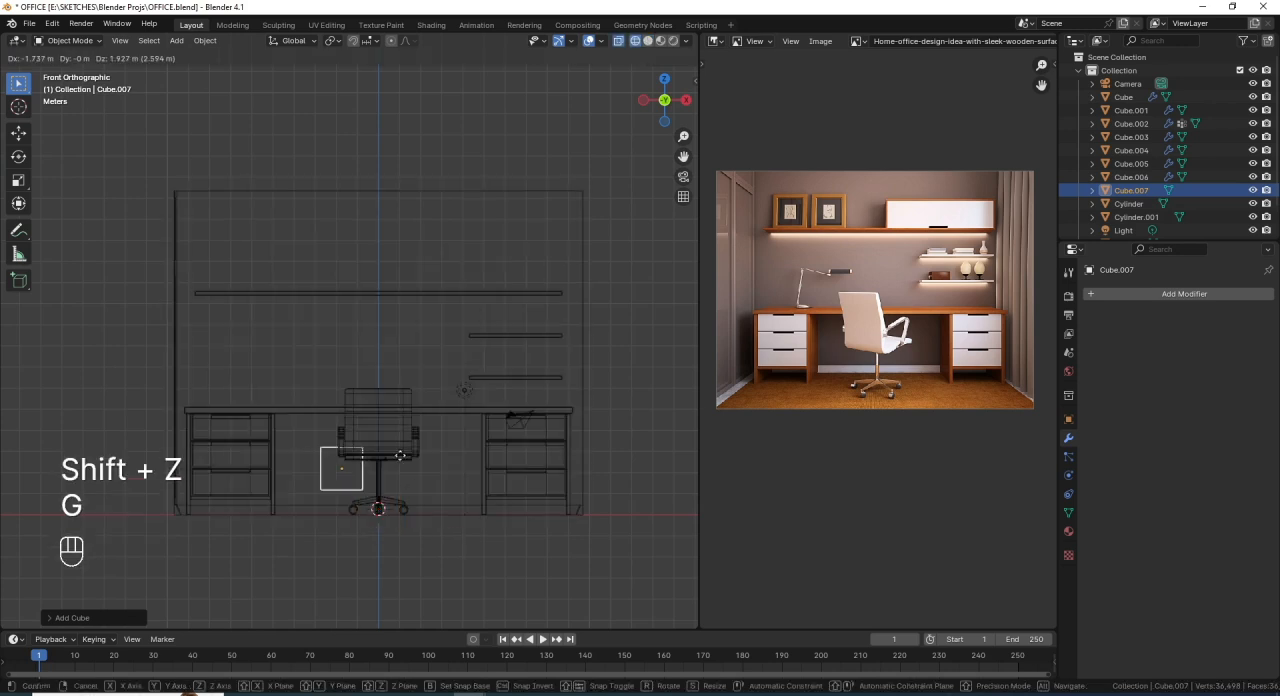
left_click(317, 296)
- Scale the cube's mesh up to 1.2 in Edit Mode so it rests on the long shelf
key("Tab")
scroll(287, 304, "up", 4)
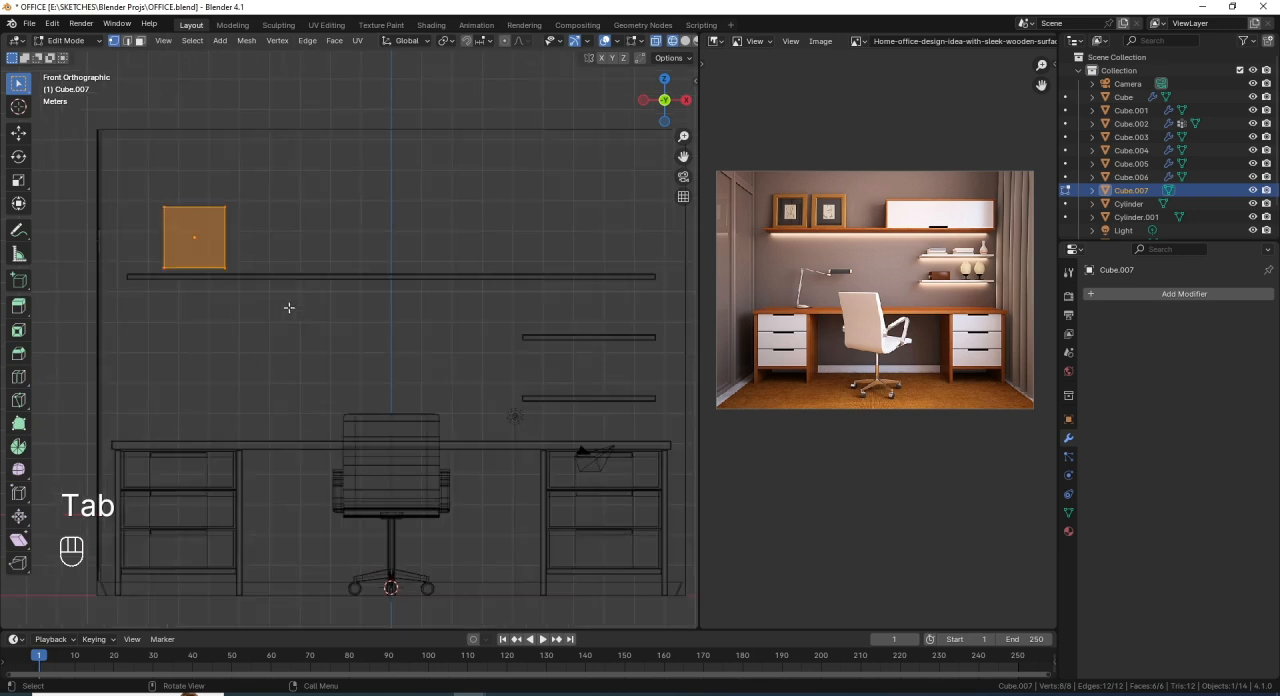
middle_click_drag(289, 306, 396, 377, "shift")
key("s")
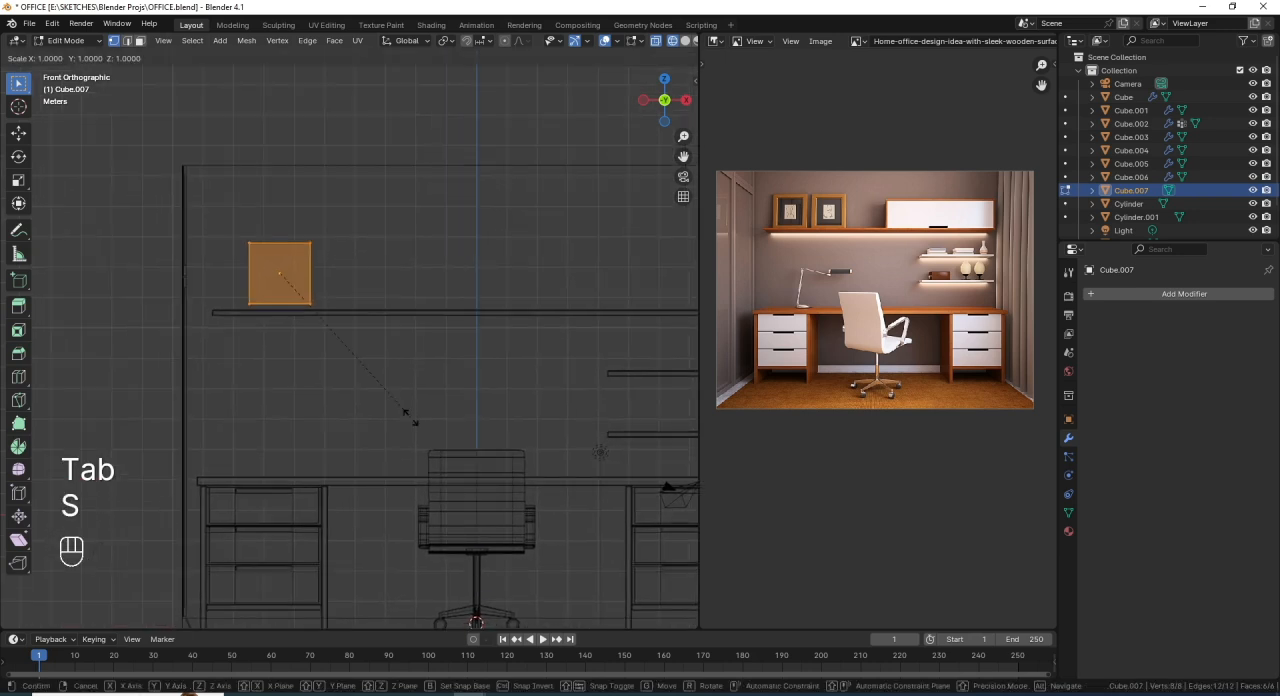
key("ctrl")
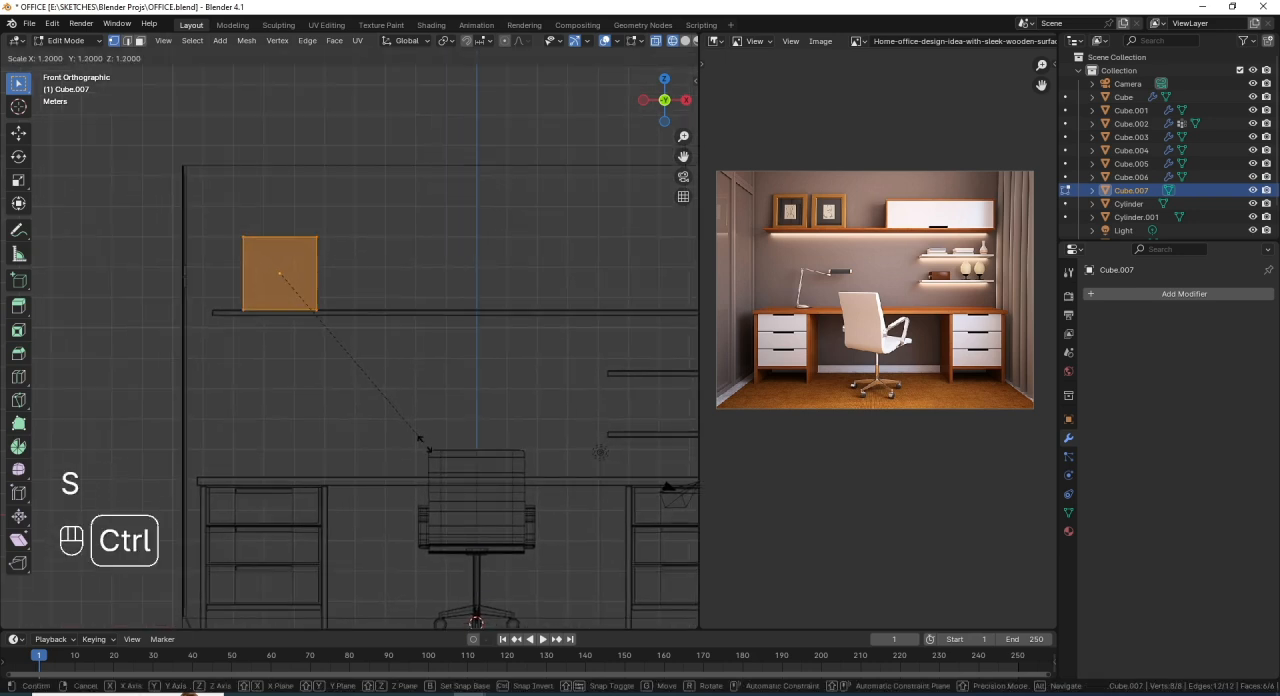
left_click(420, 438)
- Flatten the picture frame's mesh by scaling it to 0.1 along Y in the top view
scroll(271, 331, "up", 4)
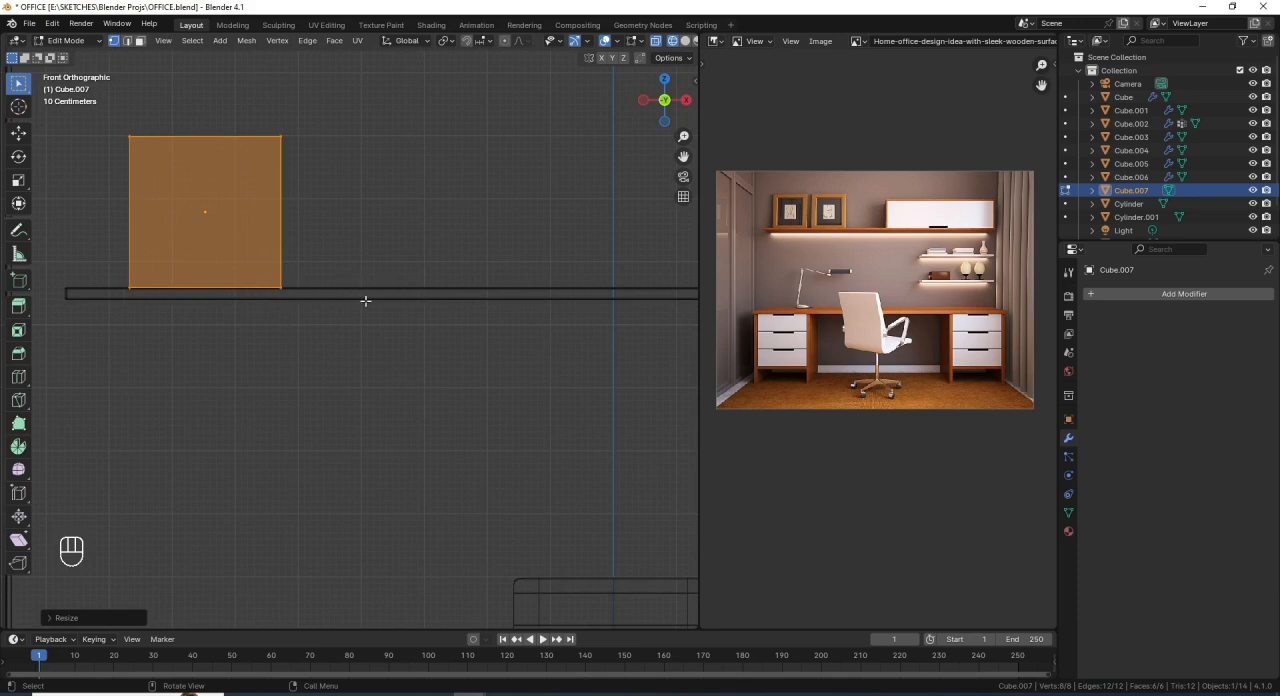
scroll(389, 287, "down", 5)
scroll(321, 357, "up", 1)
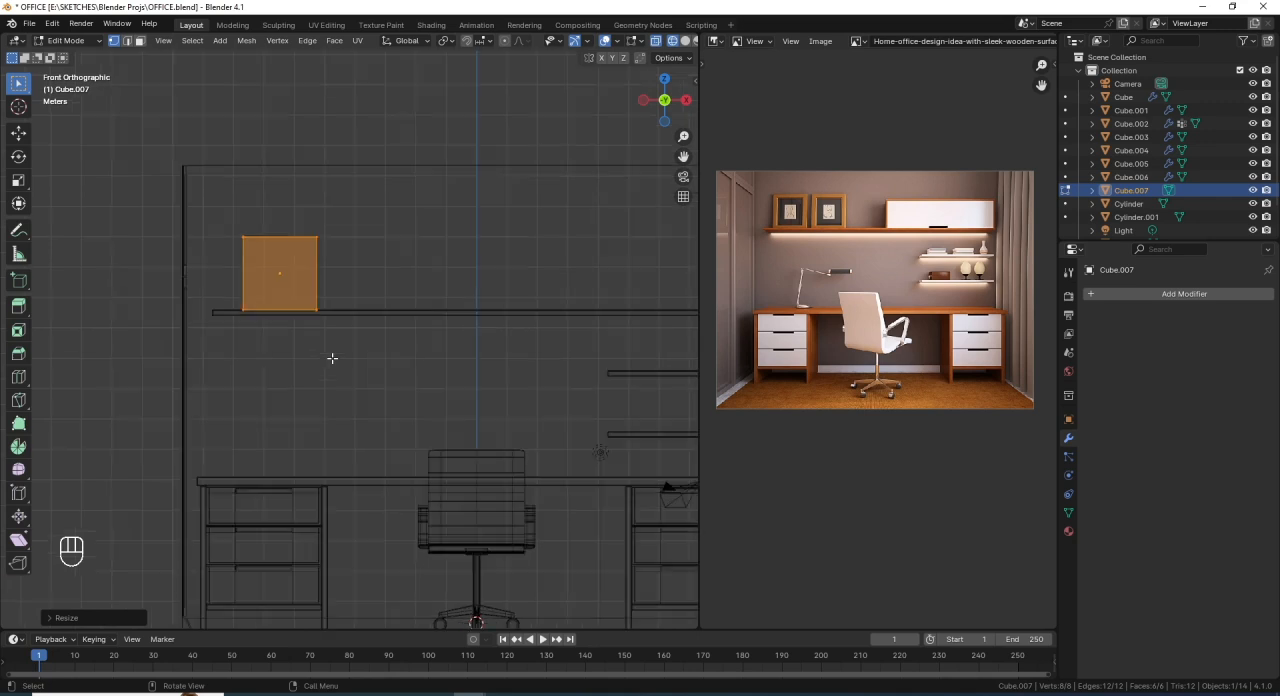
scroll(332, 374, "down", 1)
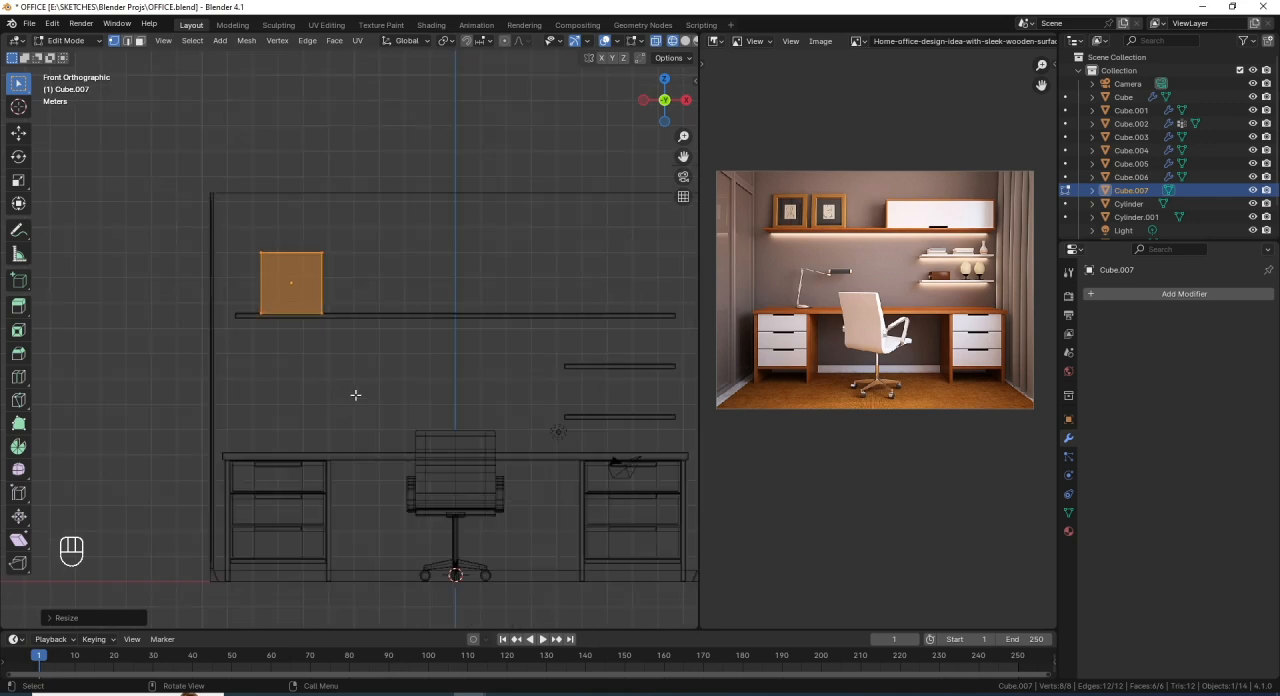
key("KP_7")
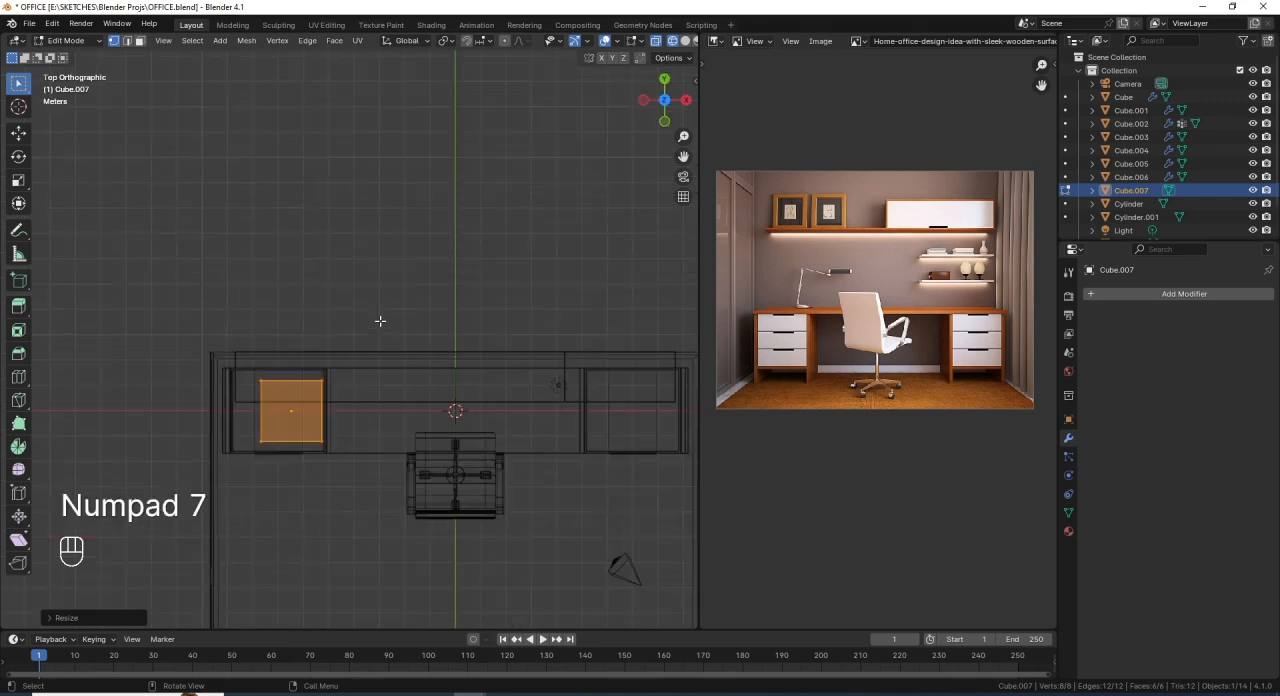
scroll(338, 484, "up", 2)
middle_click_drag(351, 423, 363, 320, "shift")
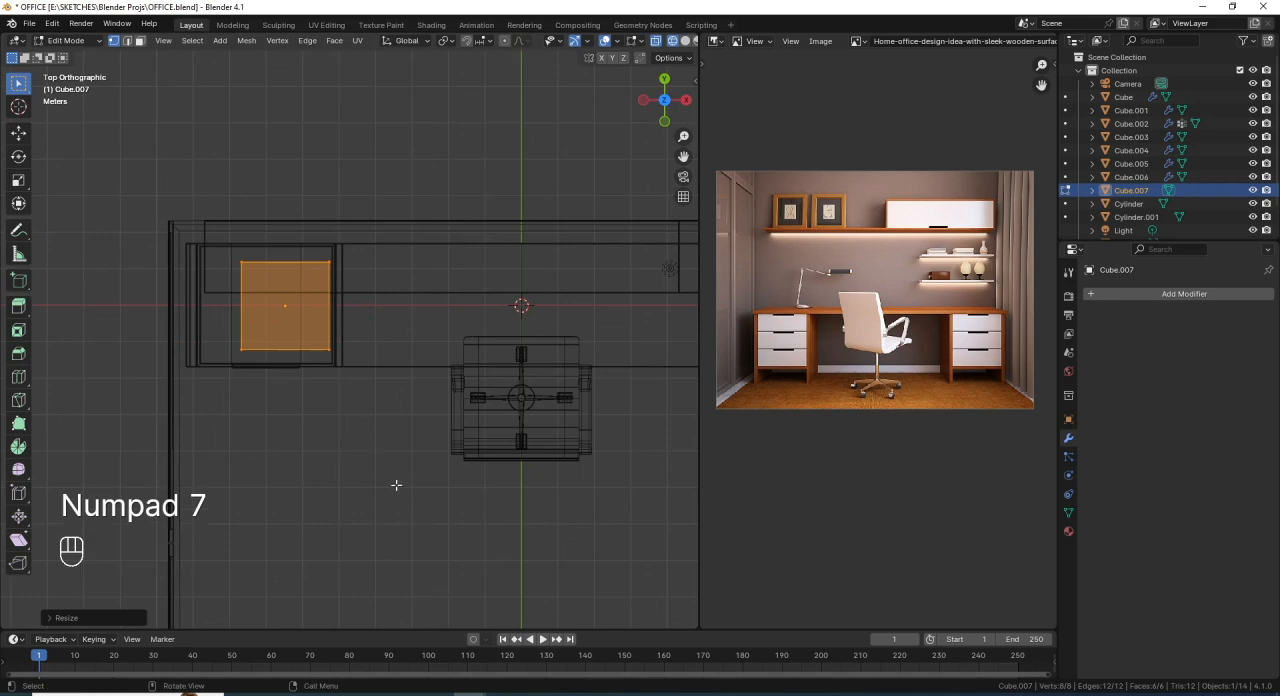
key("s")
key("y")
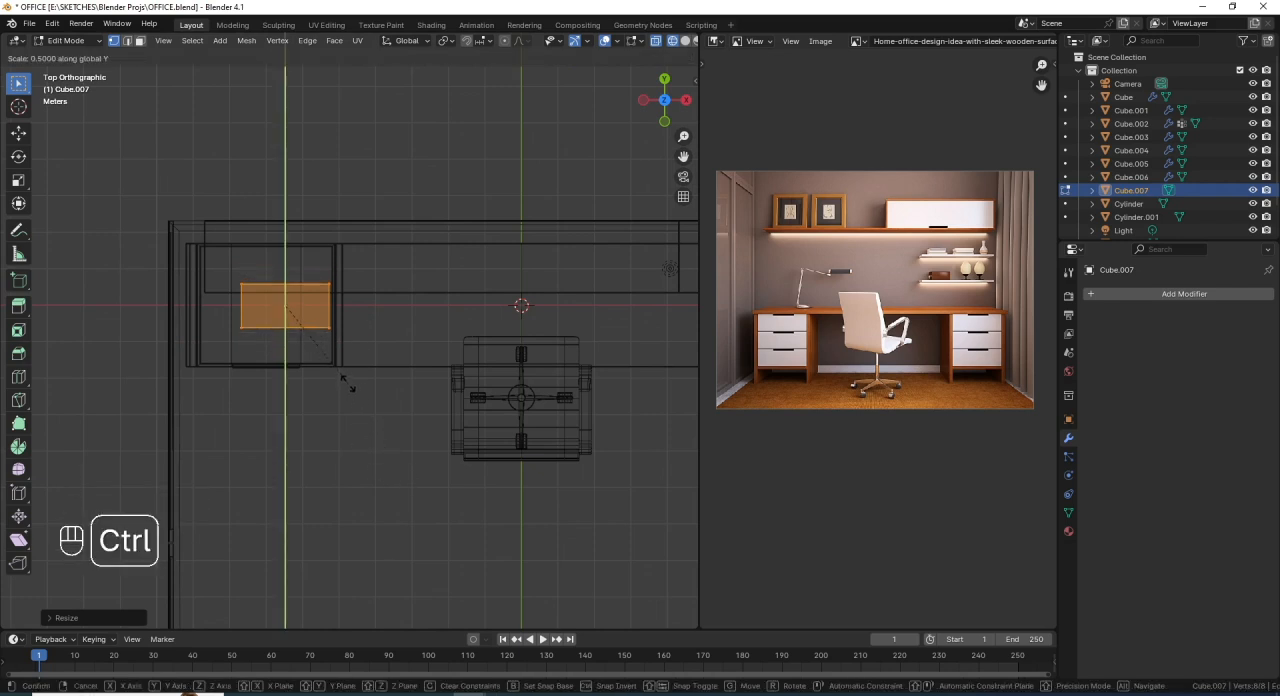
left_click(300, 315, "ctrl")
- Return to solid shading and move the frame mesh about 1.84 m along Y toward the back wall, onto the long shelf
mouse_move(342, 368)
middle_mouse_down()
mouse_move(352, 291)
mouse_move(363, 326)
mouse_move(326, 326)
mouse_move(371, 308)
mouse_move(340, 302)
mouse_move(335, 320)
middle_mouse_up()
key("shift+z")
key("g")
key("y")
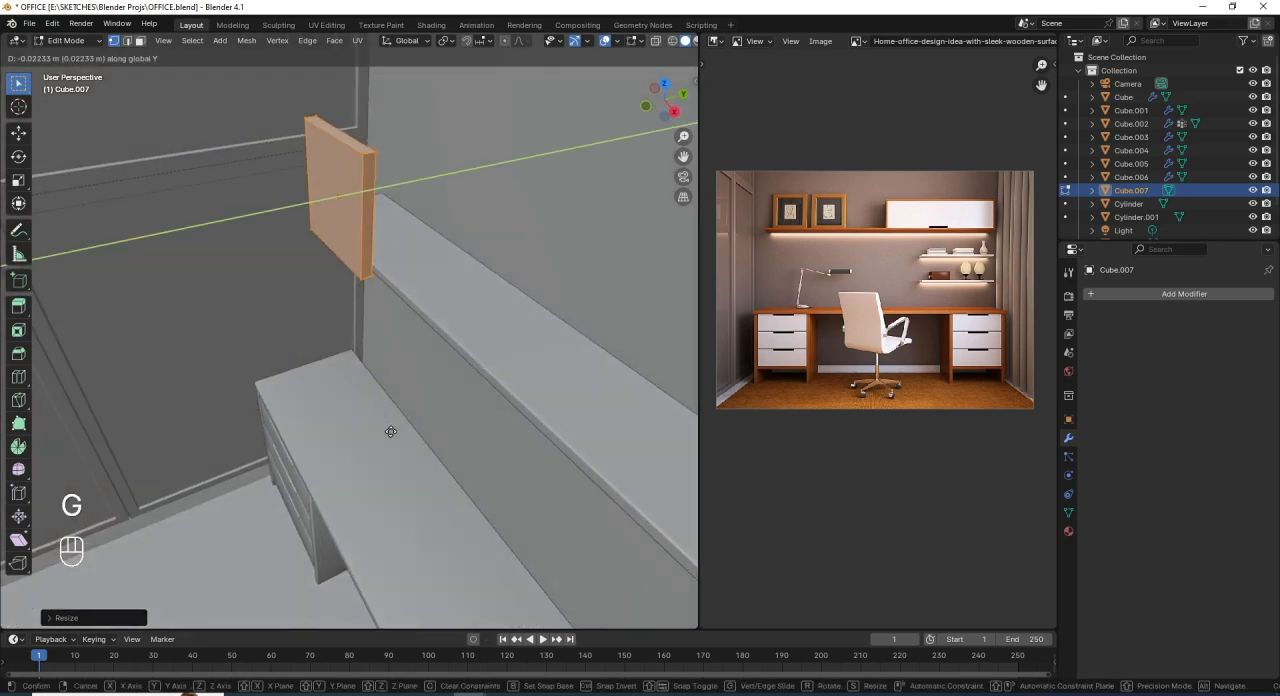
left_click(466, 411)
middle_click_drag(467, 372, 465, 374)
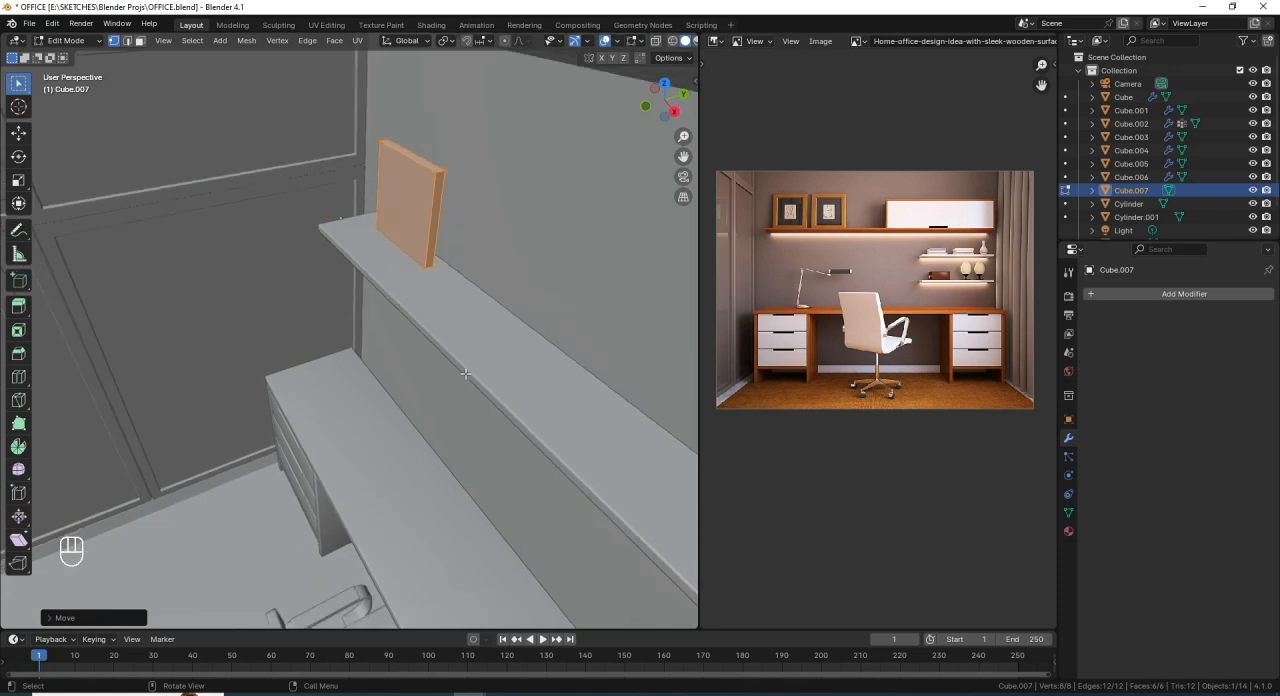
- Thin the frame mesh by scaling it to about 0.69 along Y in the right wireframe view
key("KP_3")
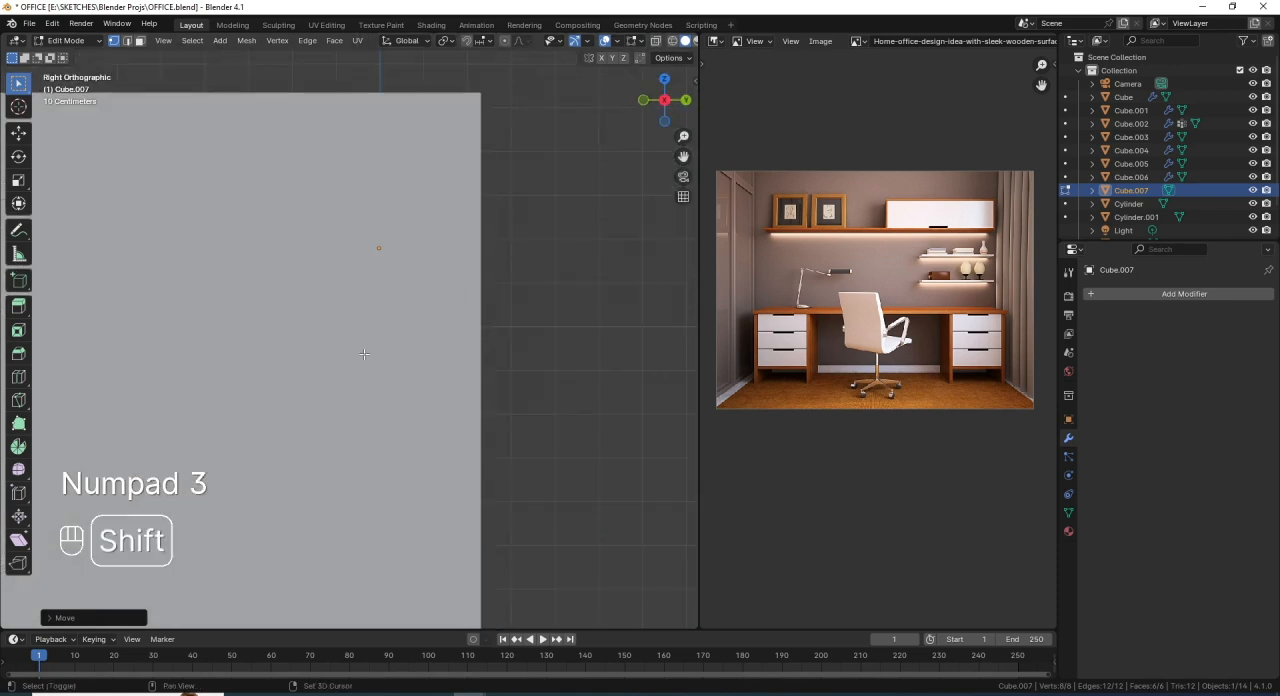
middle_click_drag(413, 279, 450, 275, "shift")
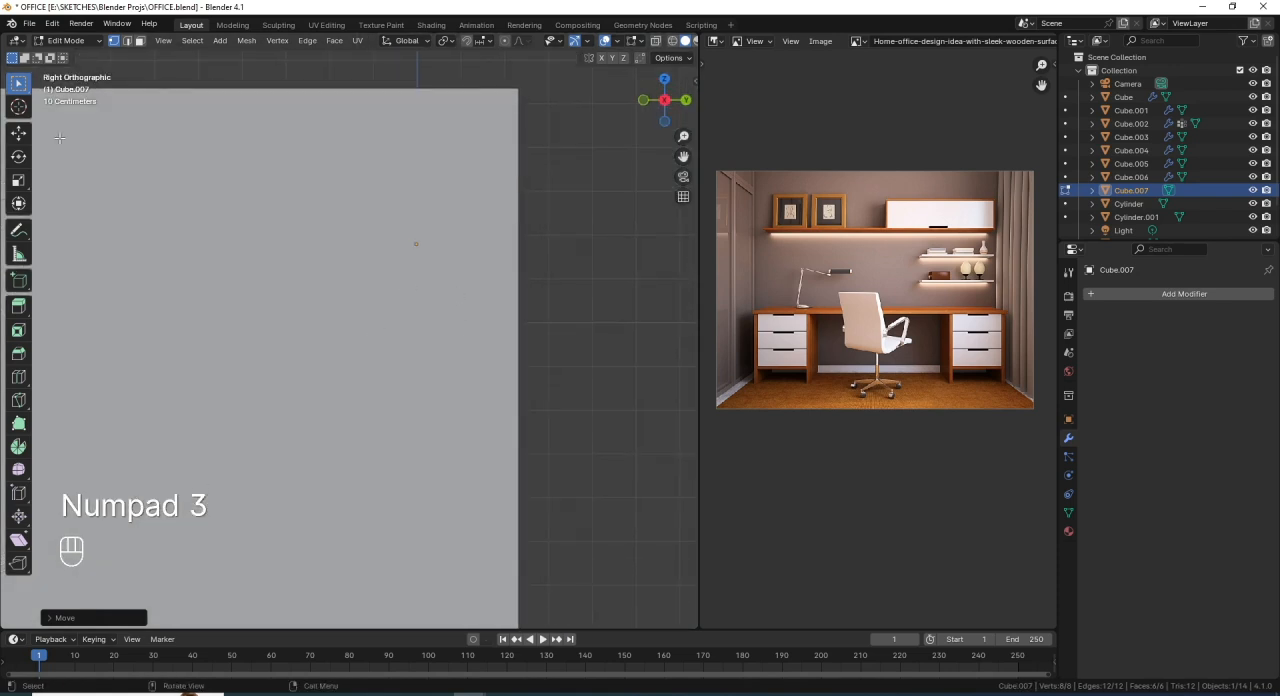
left_click(671, 41)
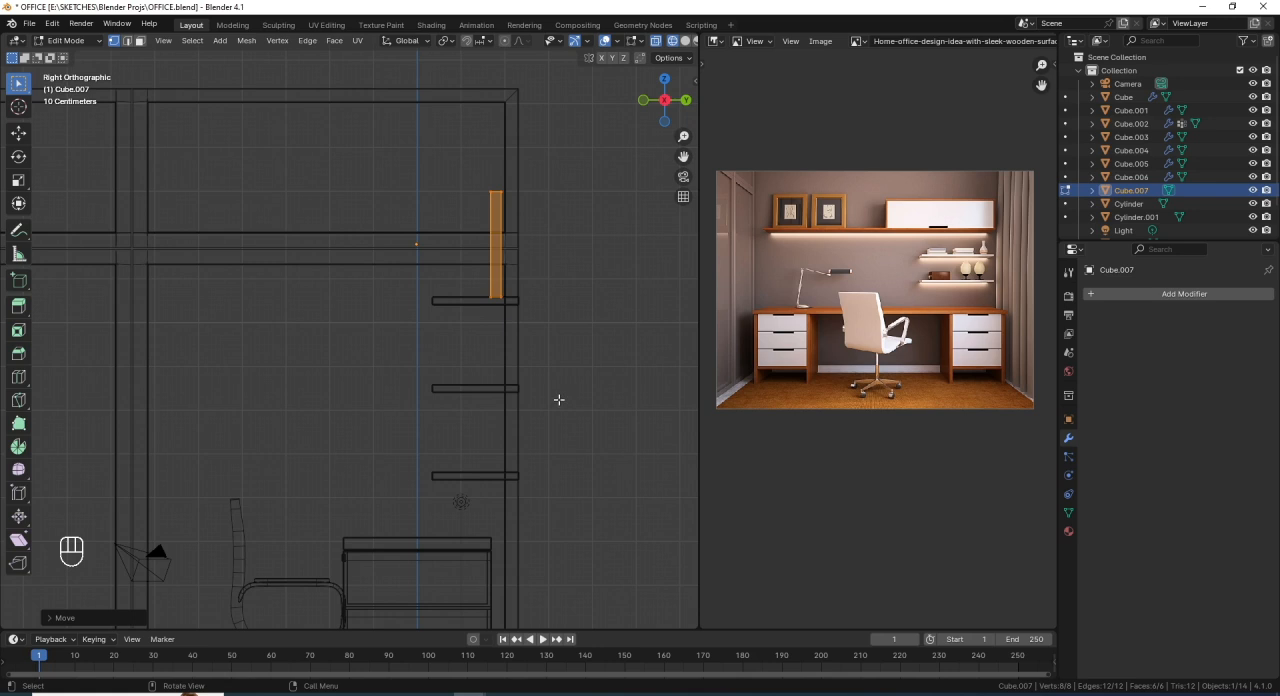
key("s")
key("y")
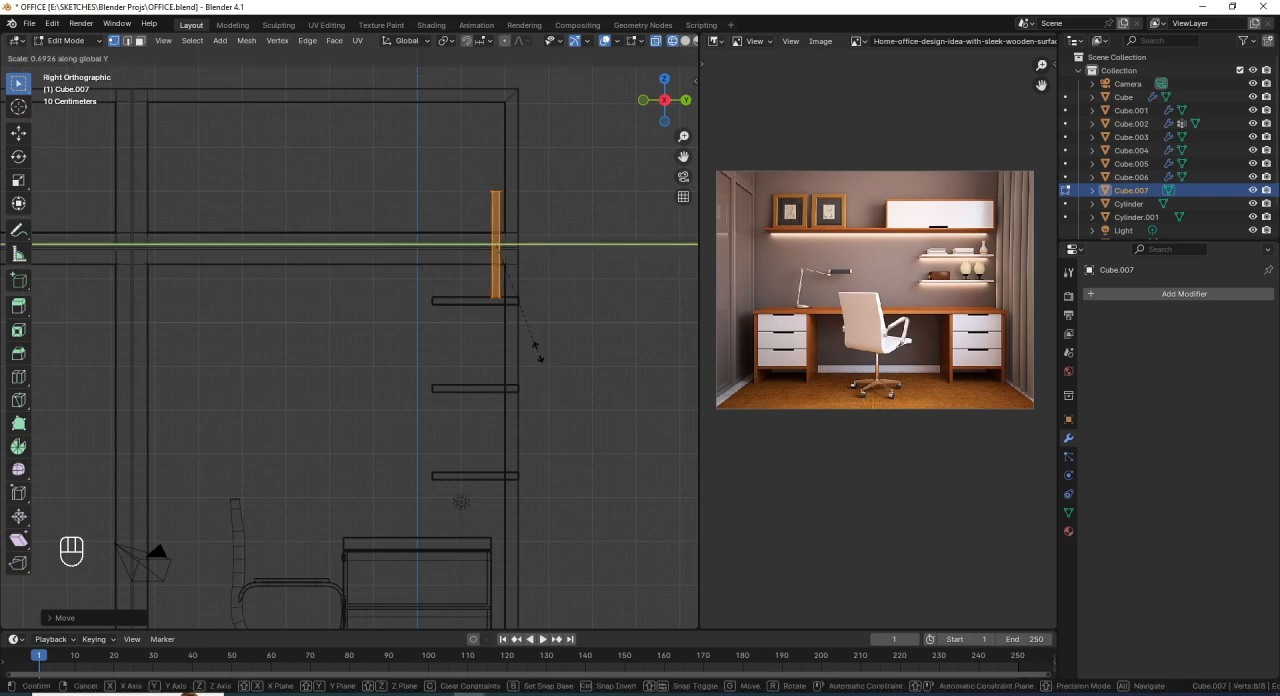
left_click(537, 352)
- Rotate the frame mesh slightly in the right view so its top leans against the back wall, and return to solid shading
scroll(549, 311, "up", 1)
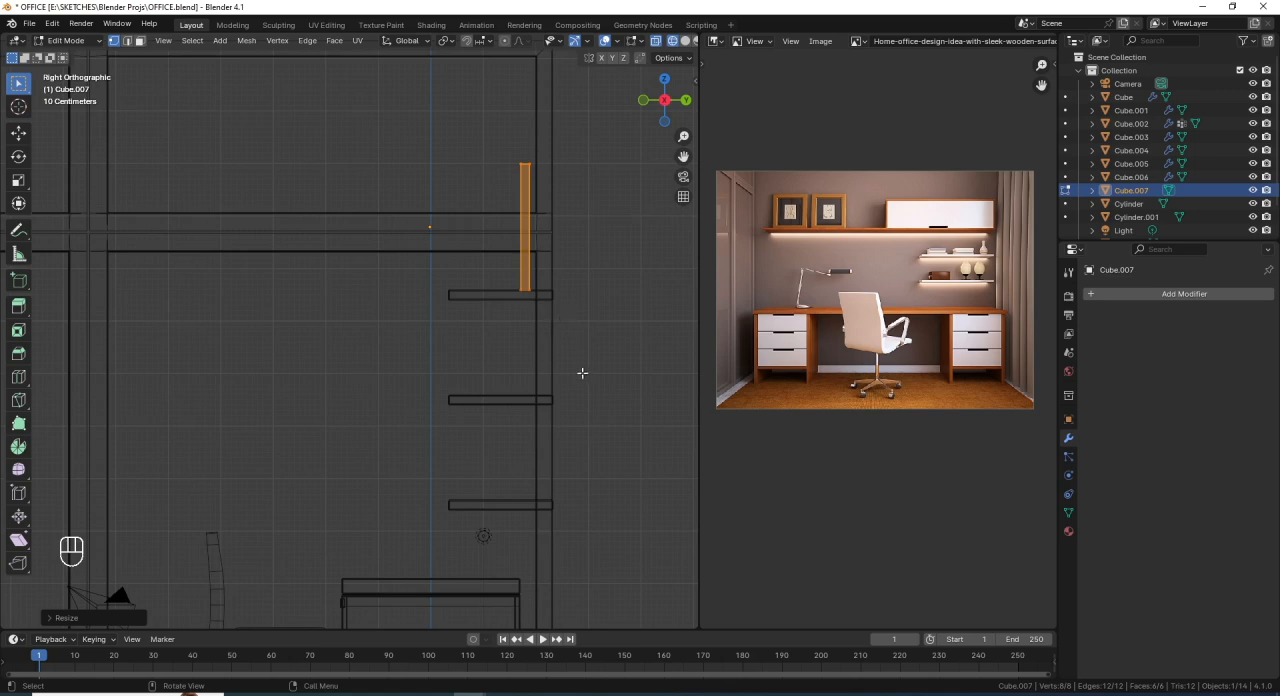
key("r")
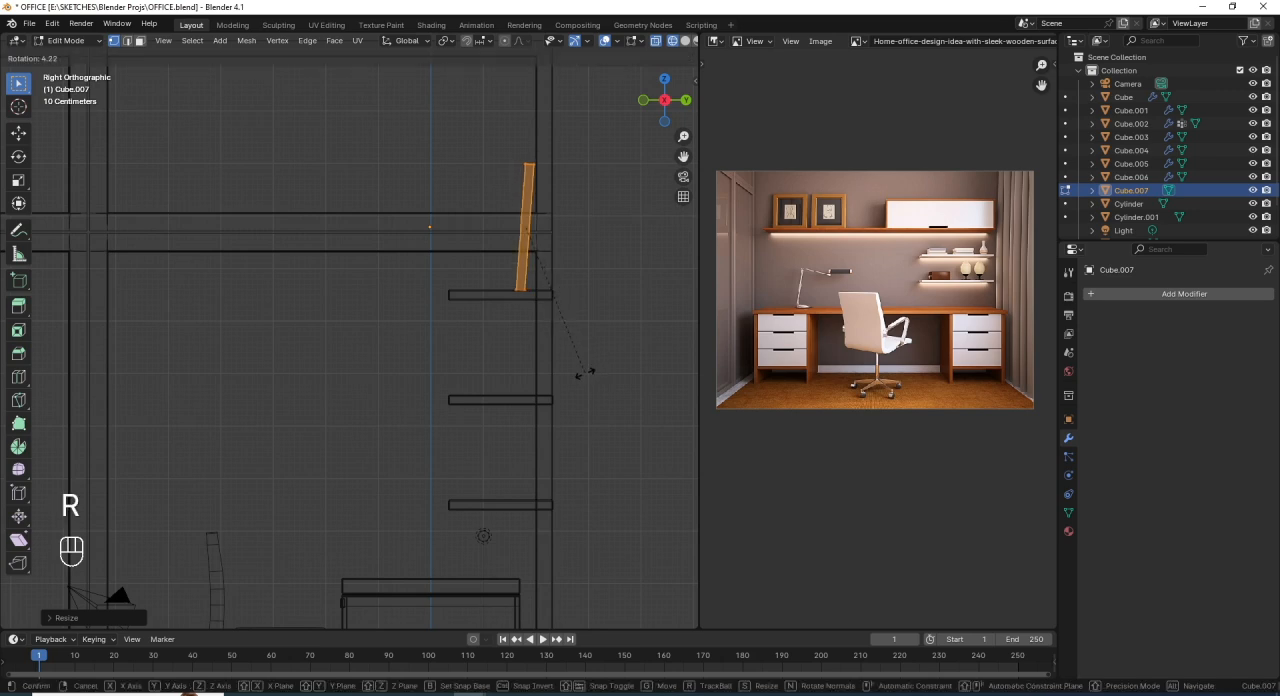
left_click(584, 368)
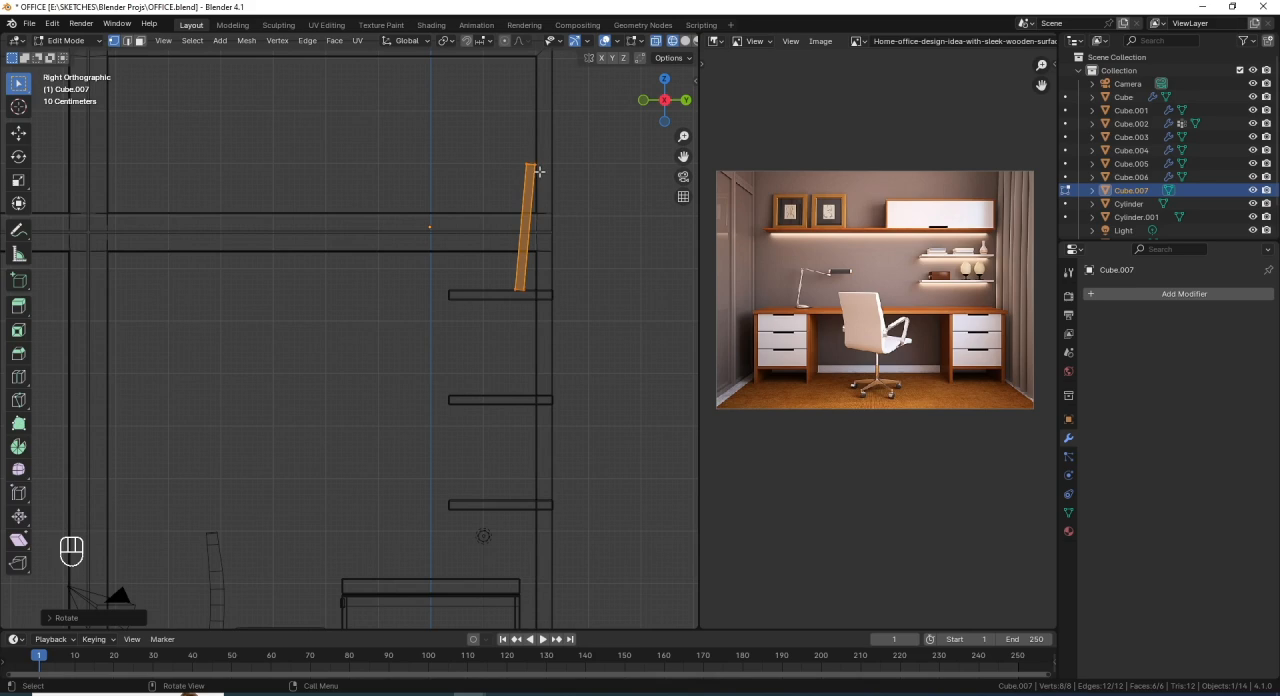
mouse_move(510, 297)
middle_mouse_down()
mouse_move(580, 323)
mouse_move(494, 303)
middle_mouse_up()
key("shift+z")
- Inset the frame's front face in face select mode, leaving a narrow border all around
middle_click_drag(456, 246, 300, 320)
scroll(409, 284, "down", 2)
scroll(400, 268, "up", 2)
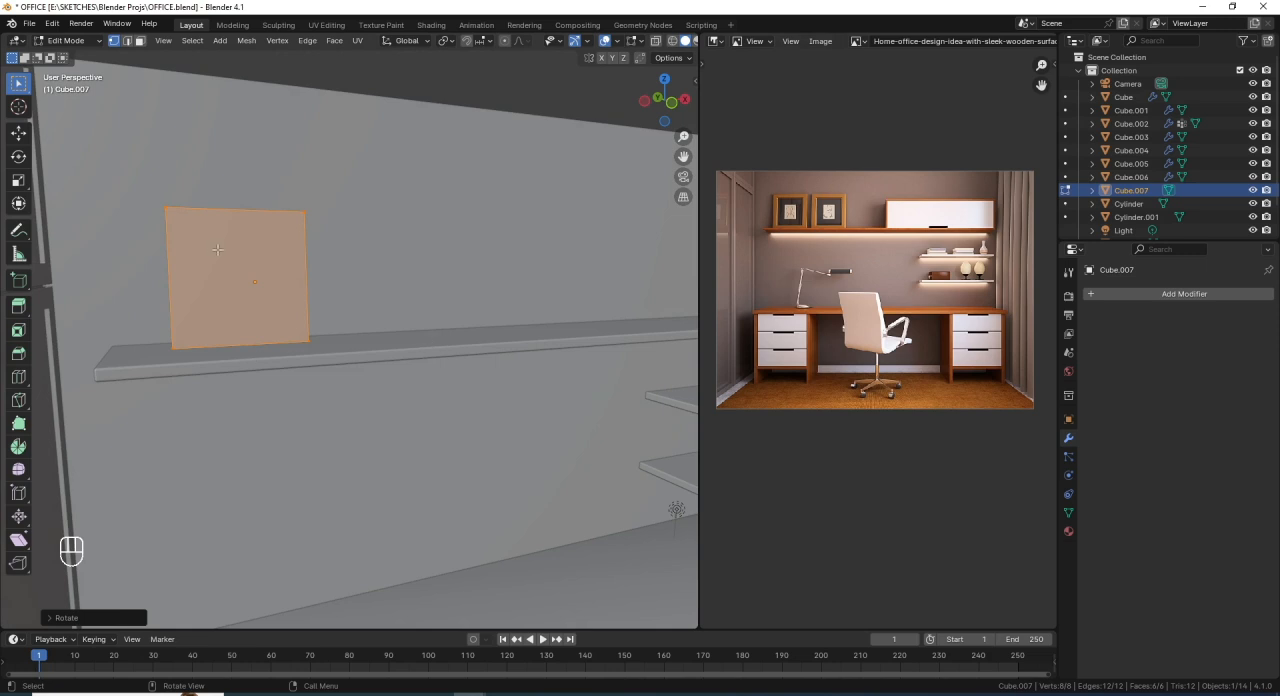
left_click(140, 41)
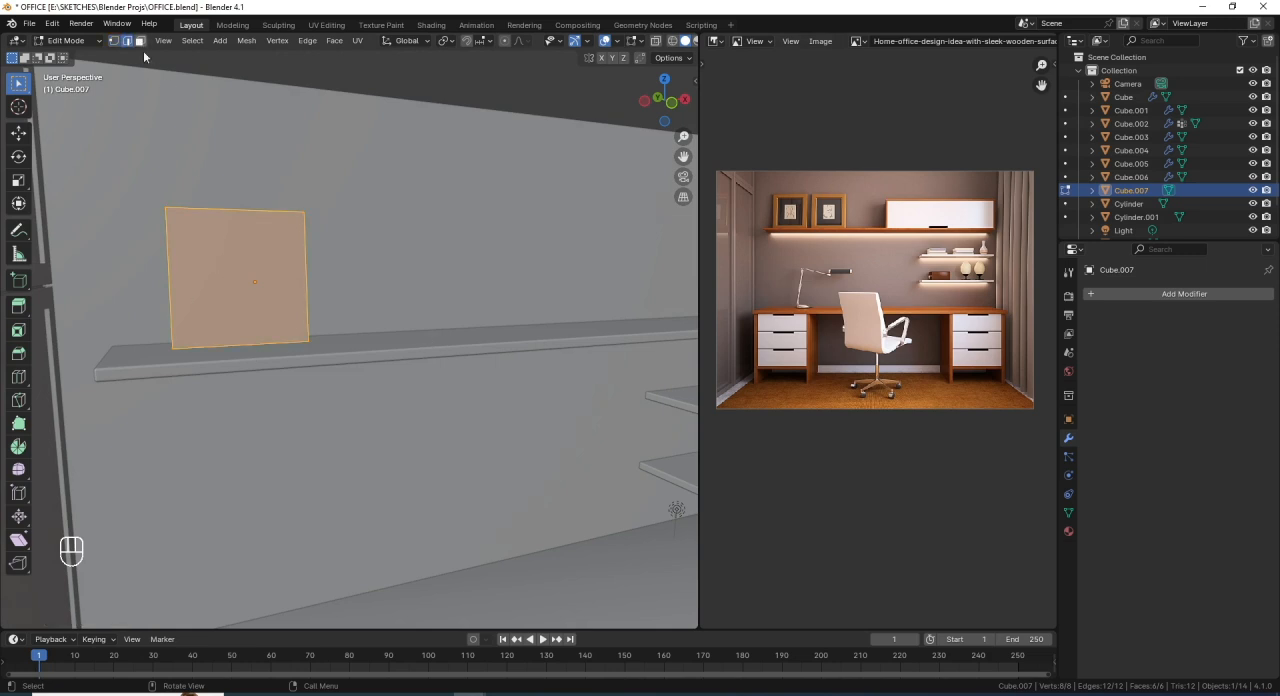
left_click(230, 265)
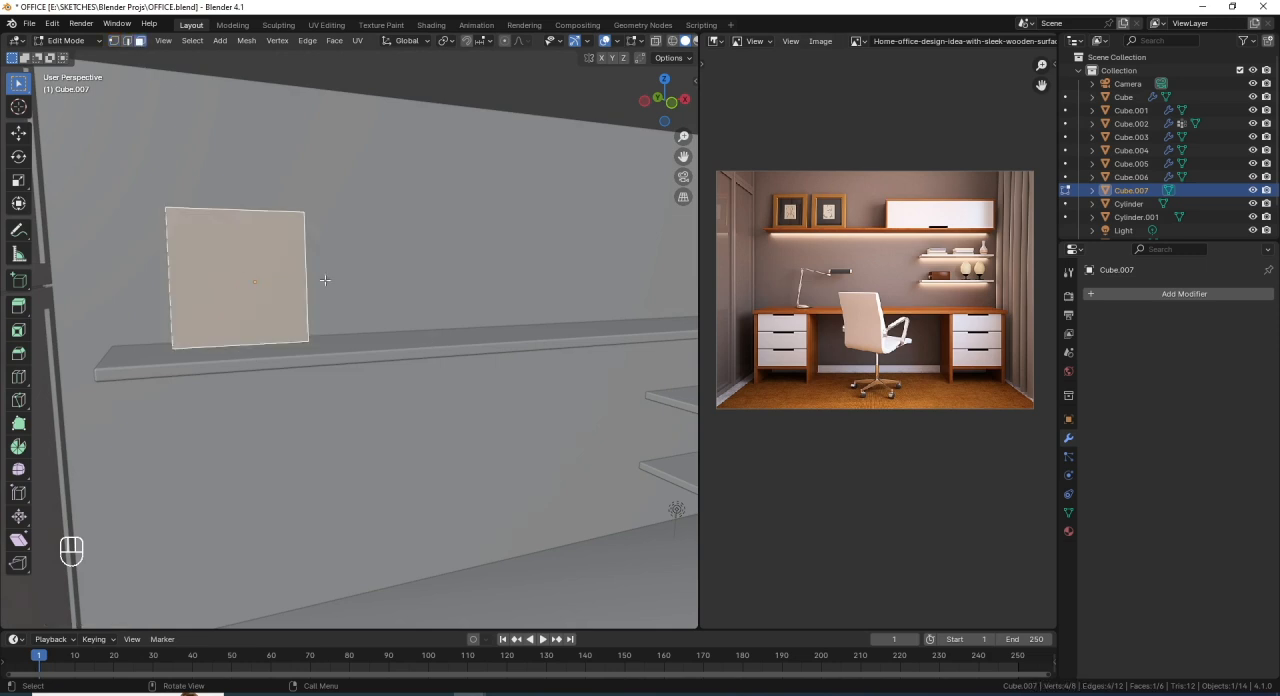
middle_click_drag(326, 280, 430, 383)
key("i")
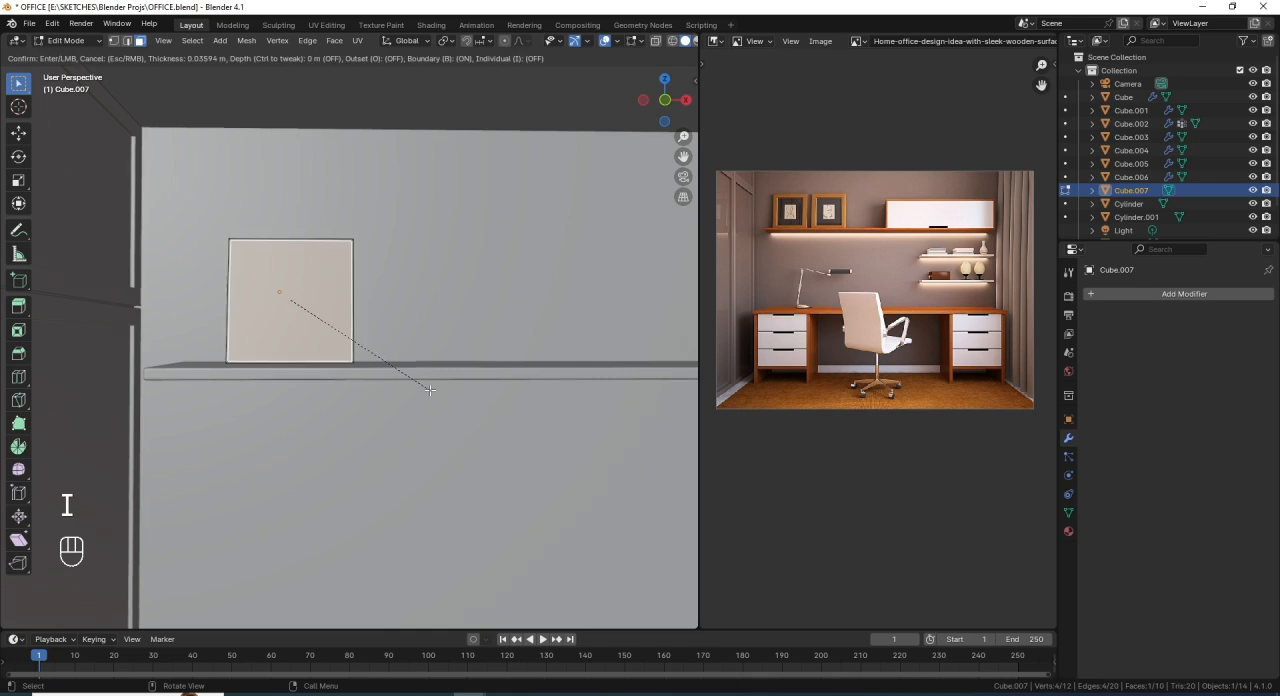
left_click(419, 392)
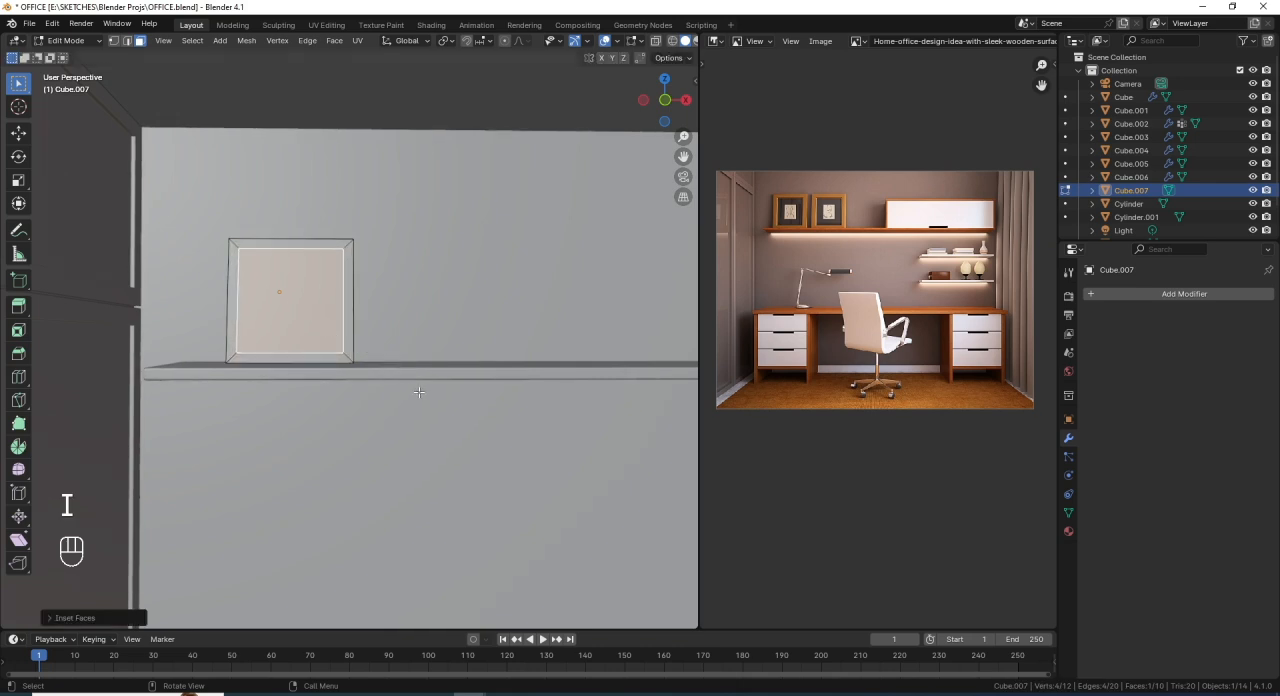
- Extrude the inset front face slightly inward to recess the picture area behind the frame's border
middle_click_drag(419, 392, 373, 399)
key("e")
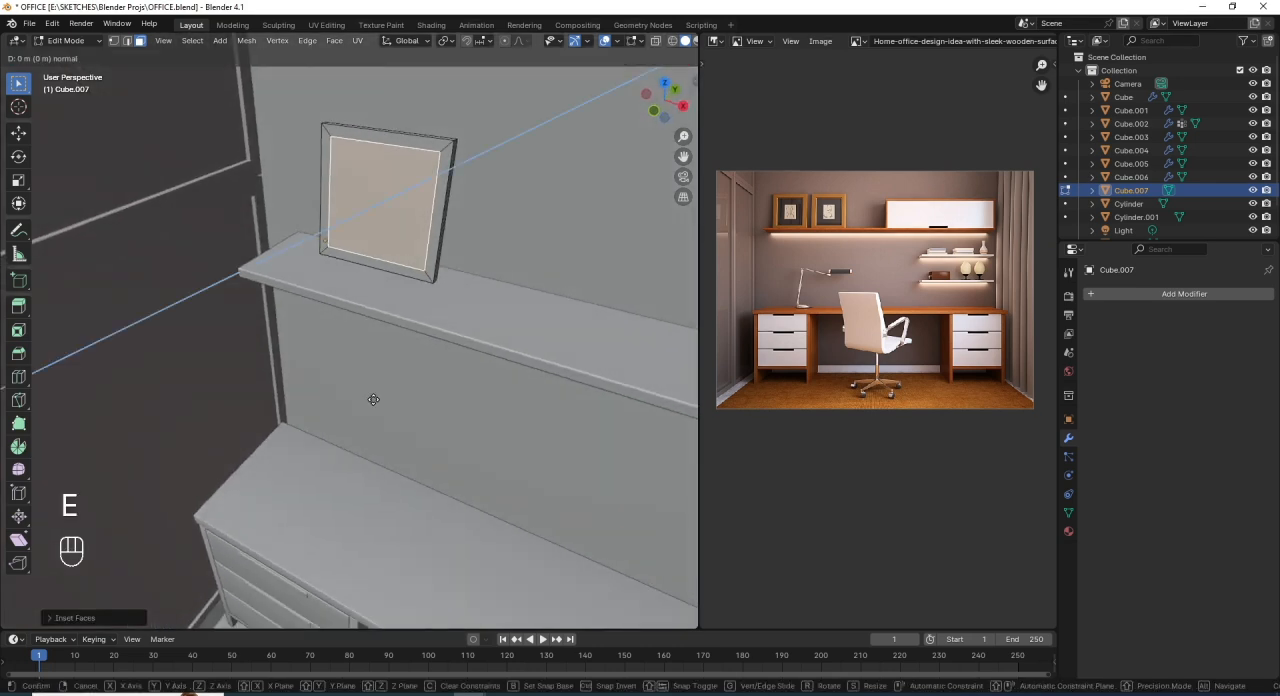
left_click(377, 398)
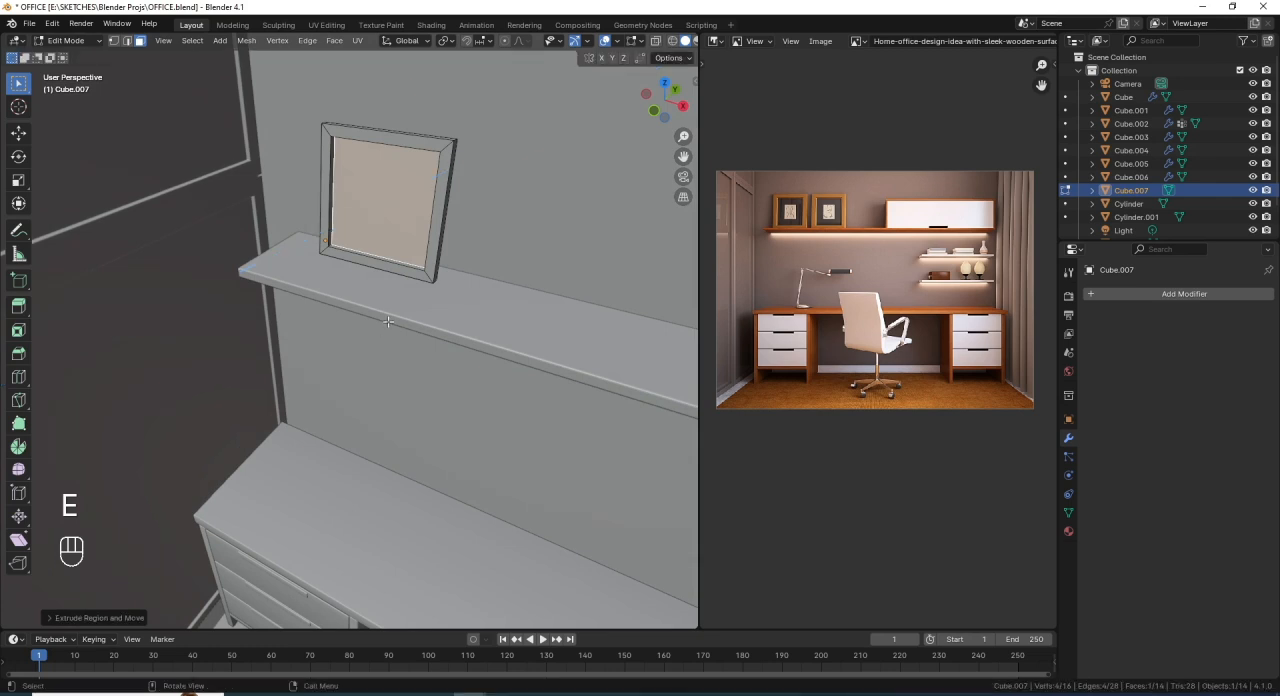
scroll(405, 335, "down", 2)
middle_click_drag(407, 336, 420, 333)
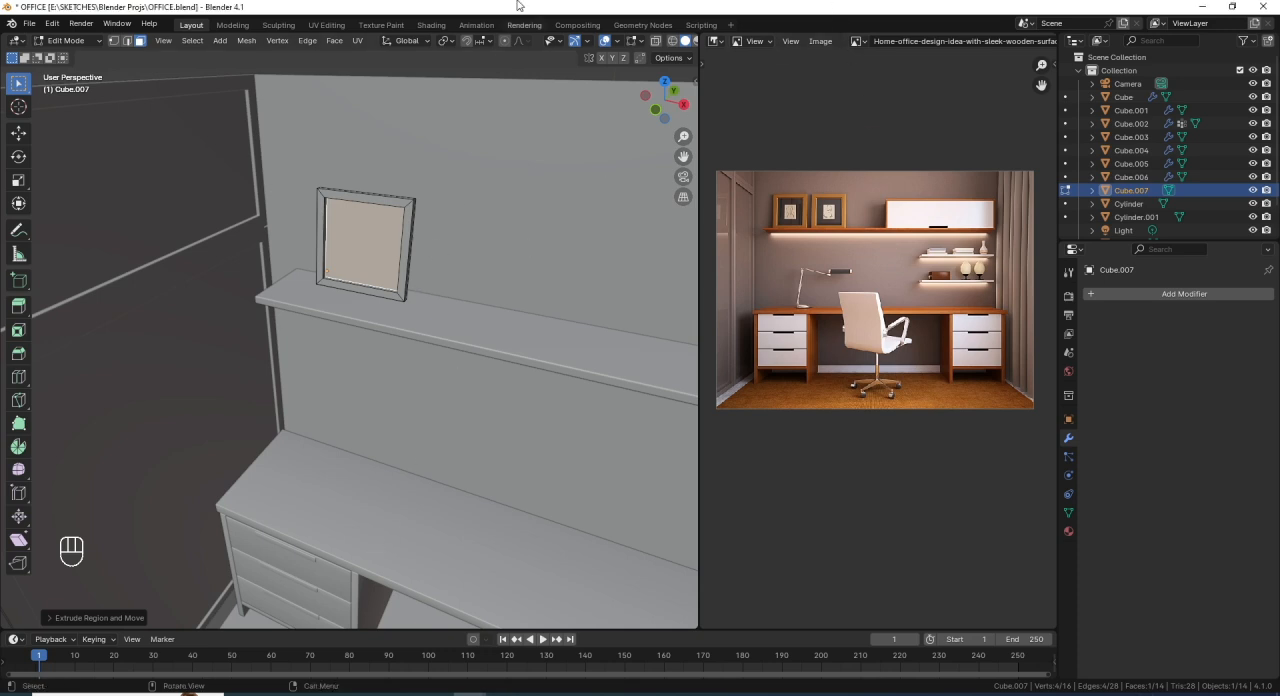
- Add a Bevel modifier to the picture frame in Object Mode, with 3 segments and an amount of 0.01 m
middle_click_drag(427, 298, 426, 272)
key("Tab")
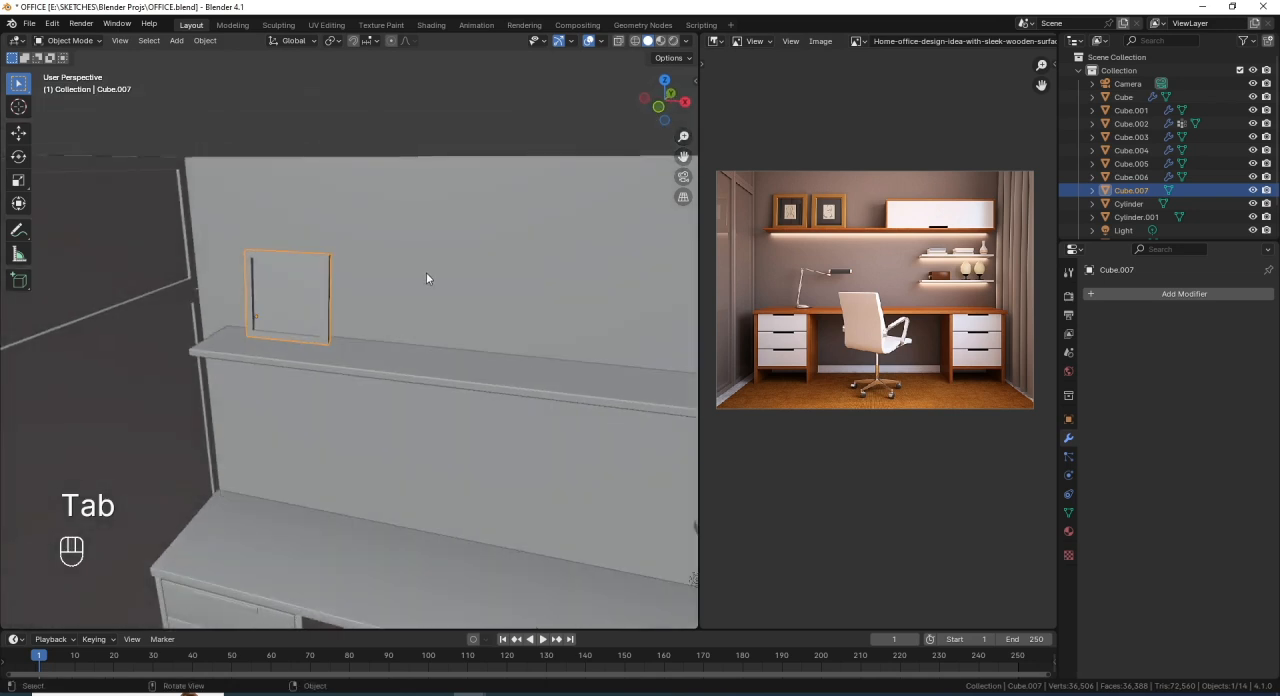
left_click(1114, 294)
mouse_move(1098, 294)
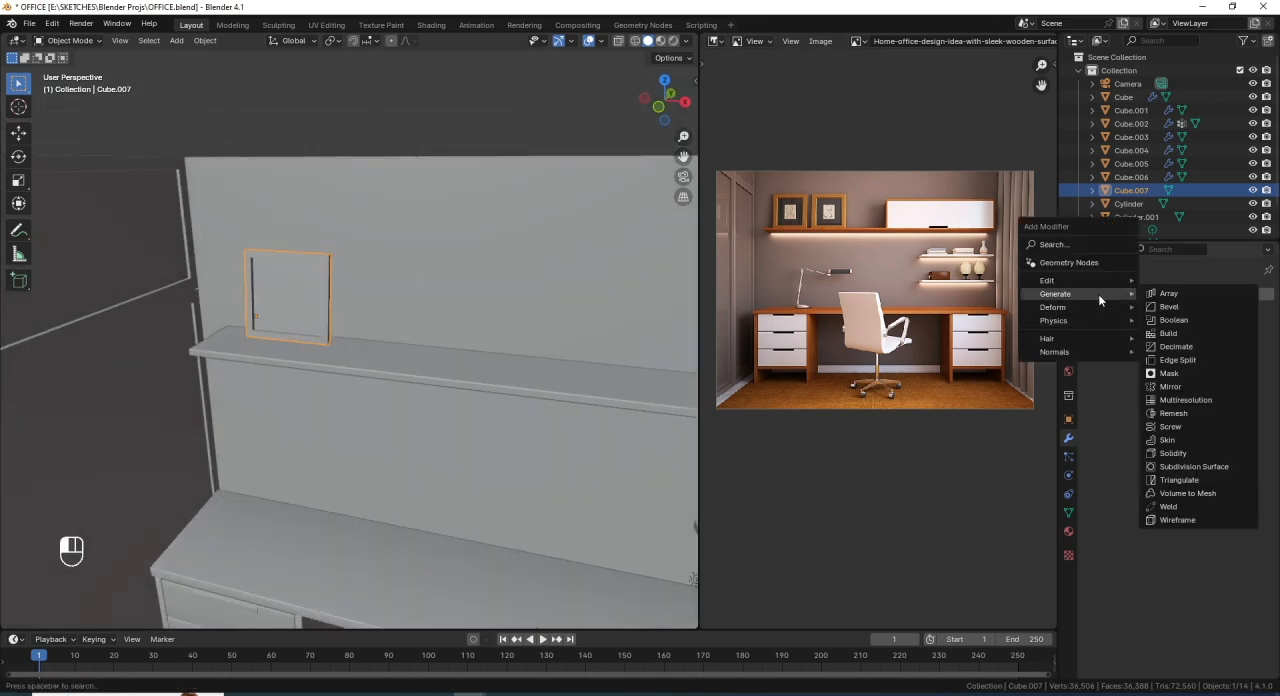
left_click(1168, 306)
scroll(292, 343, "up", 2)
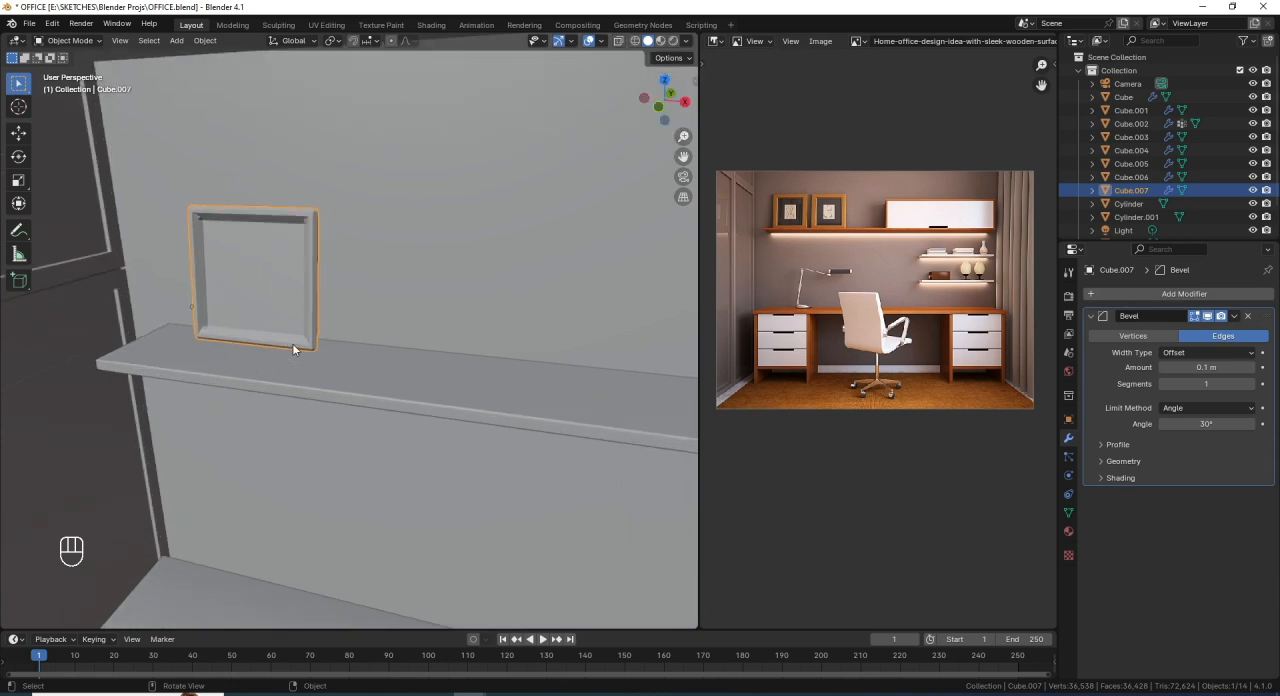
middle_click_drag(293, 297, 301, 314, "shift")
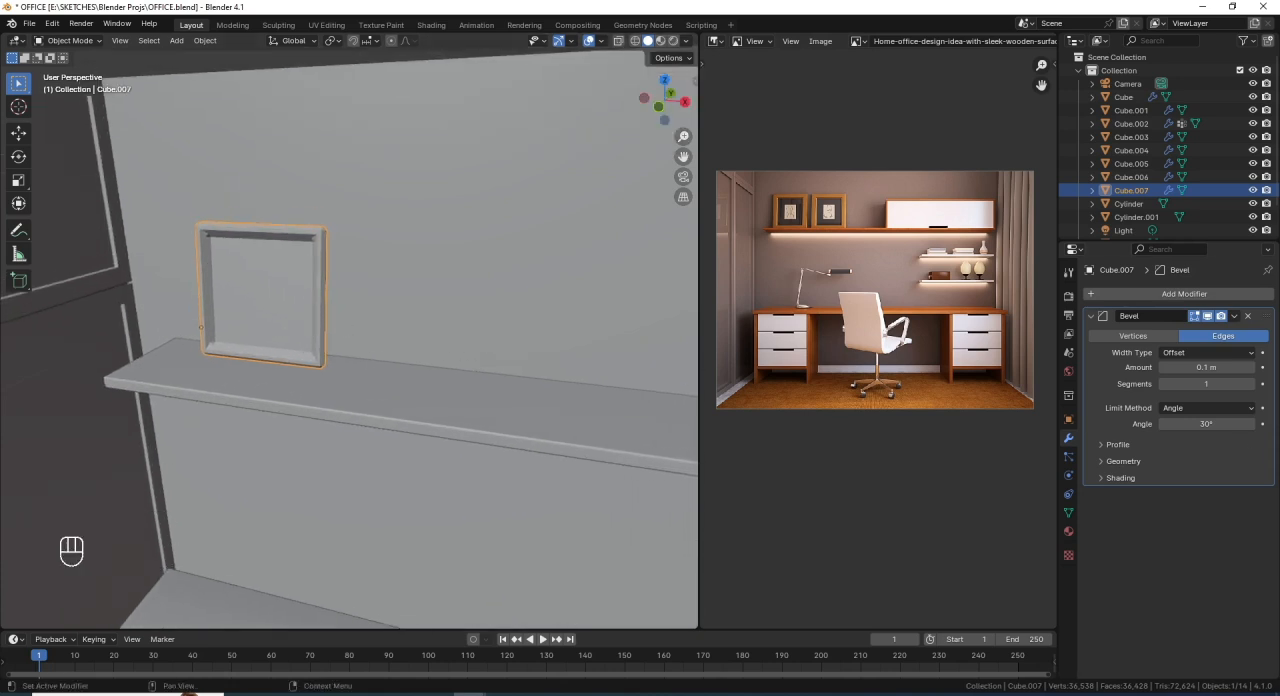
left_click(1250, 384)
left_click(1250, 384)
left_click_drag(1234, 369, 1194, 369)
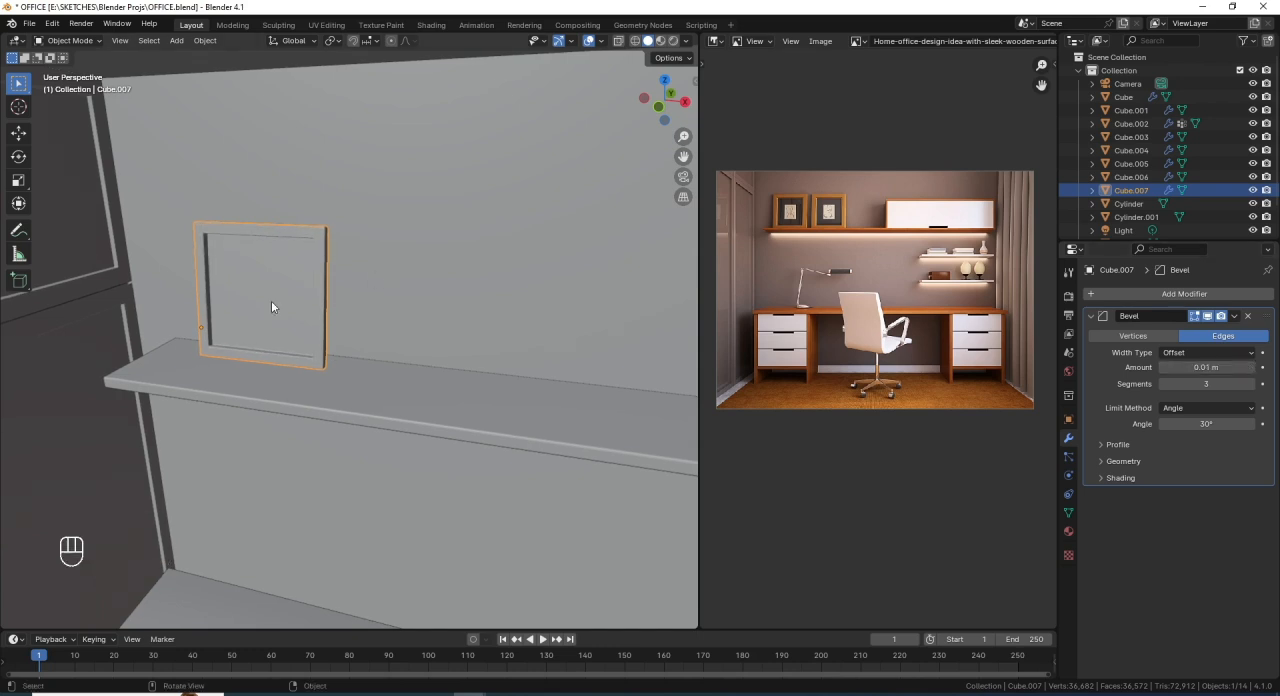
- Duplicate the picture frame 2.9 m along X on the long shelf in the front view
middle_click_drag(271, 300, 369, 328)
key("KP_1")
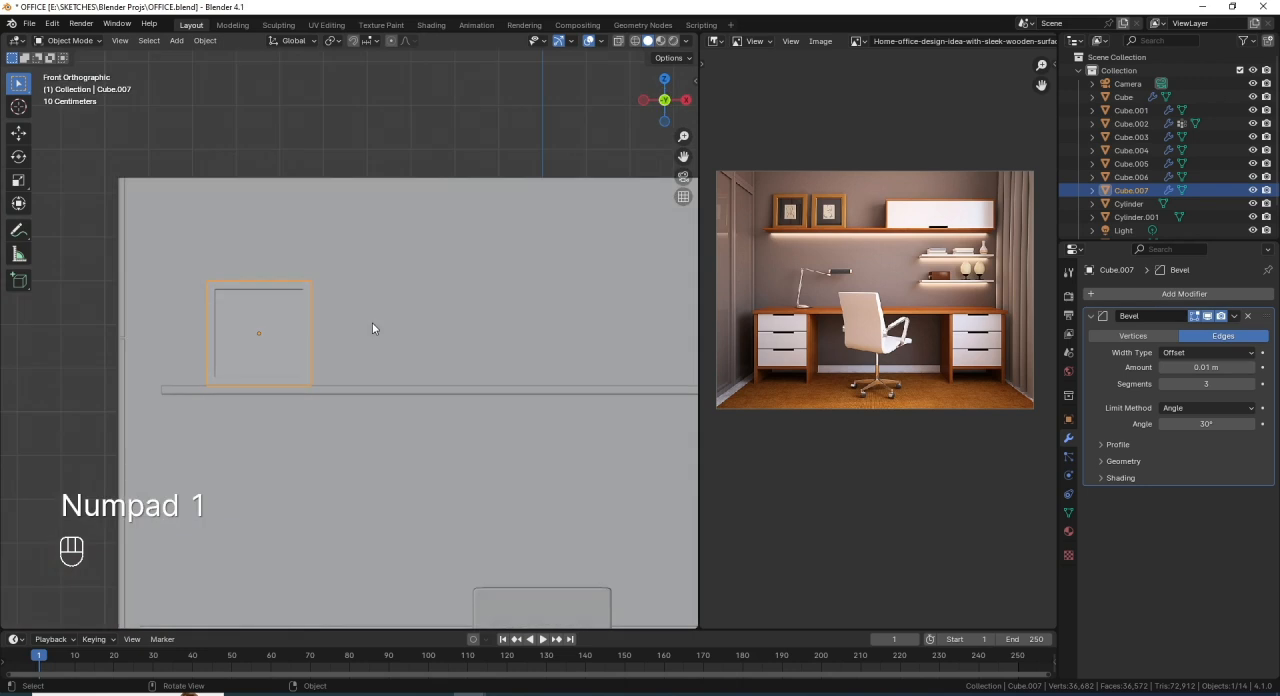
key("shift")
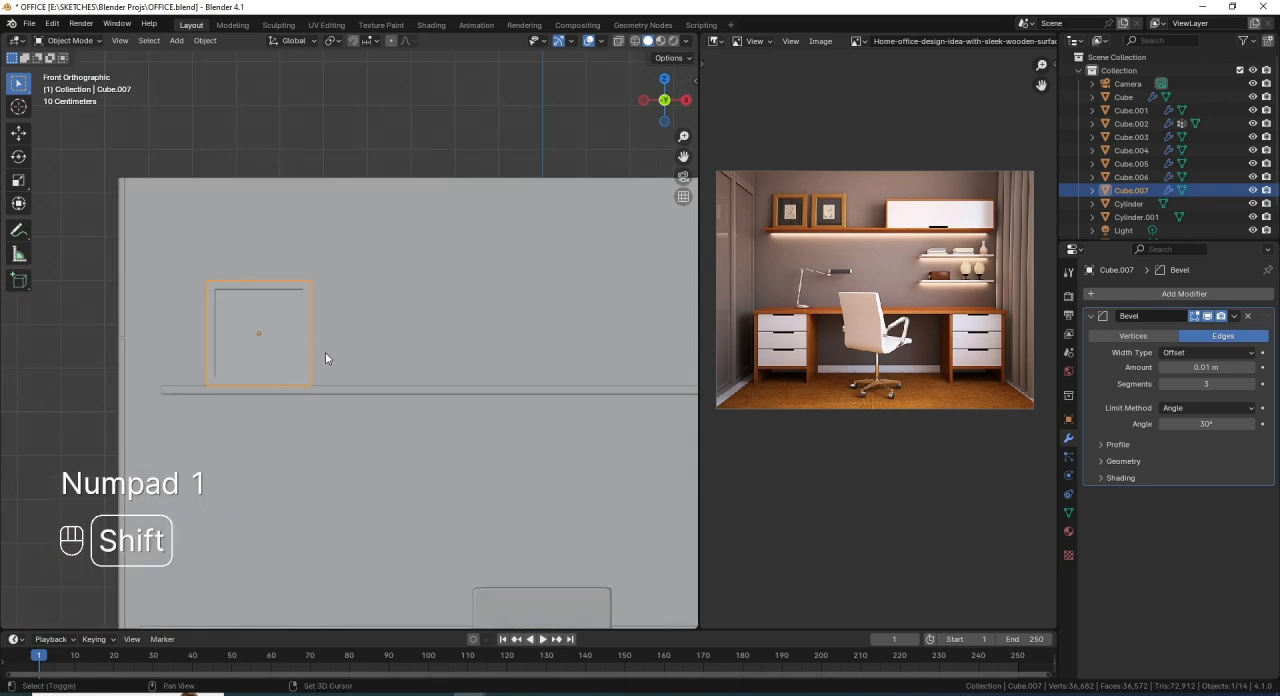
key("shift+d")
key("ctrl")
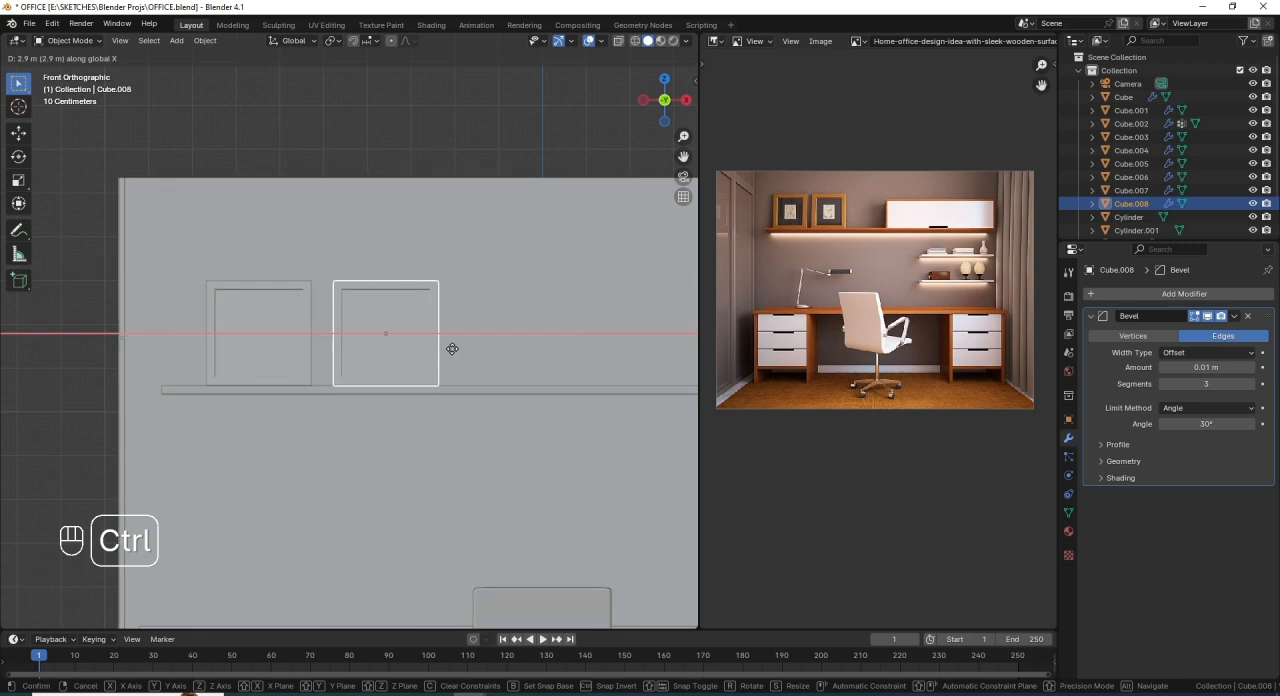
left_click(438, 322)
scroll(440, 330, "down", 5)
- Duplicate the room's right wall face in Edit Mode, offsetting the copy about 0.11 m inward along negative X
middle_click_drag(458, 383, 420, 318)
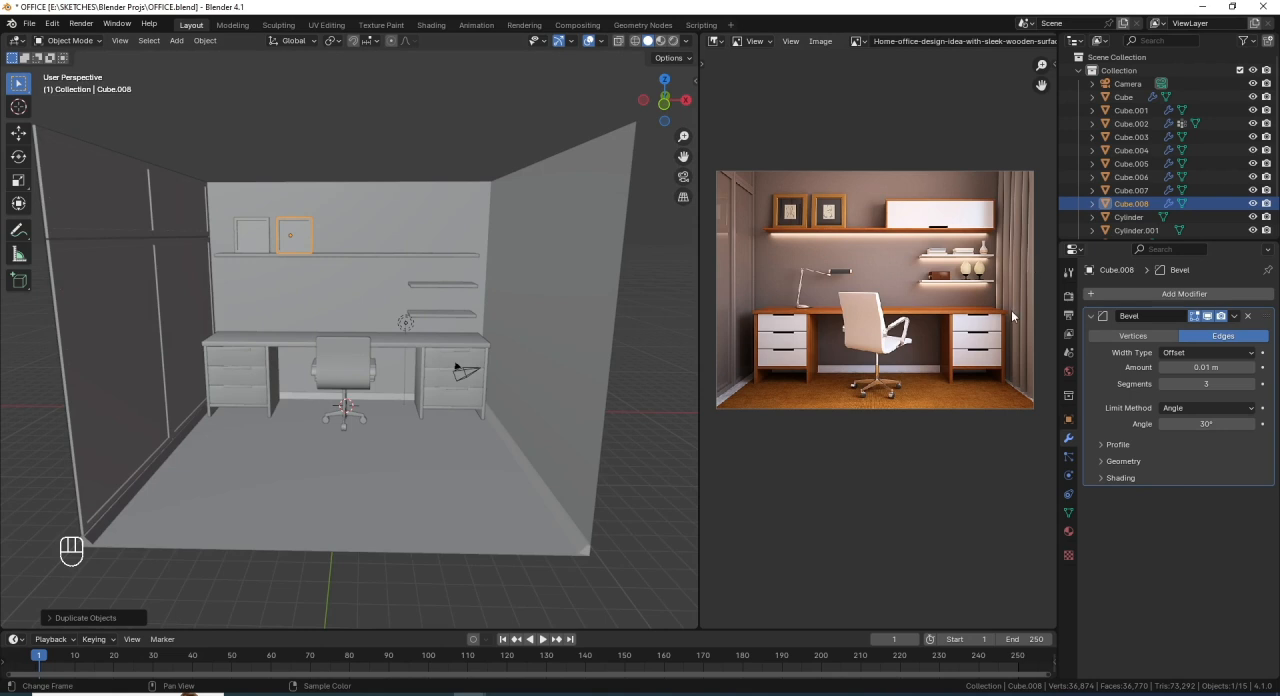
left_click(532, 258)
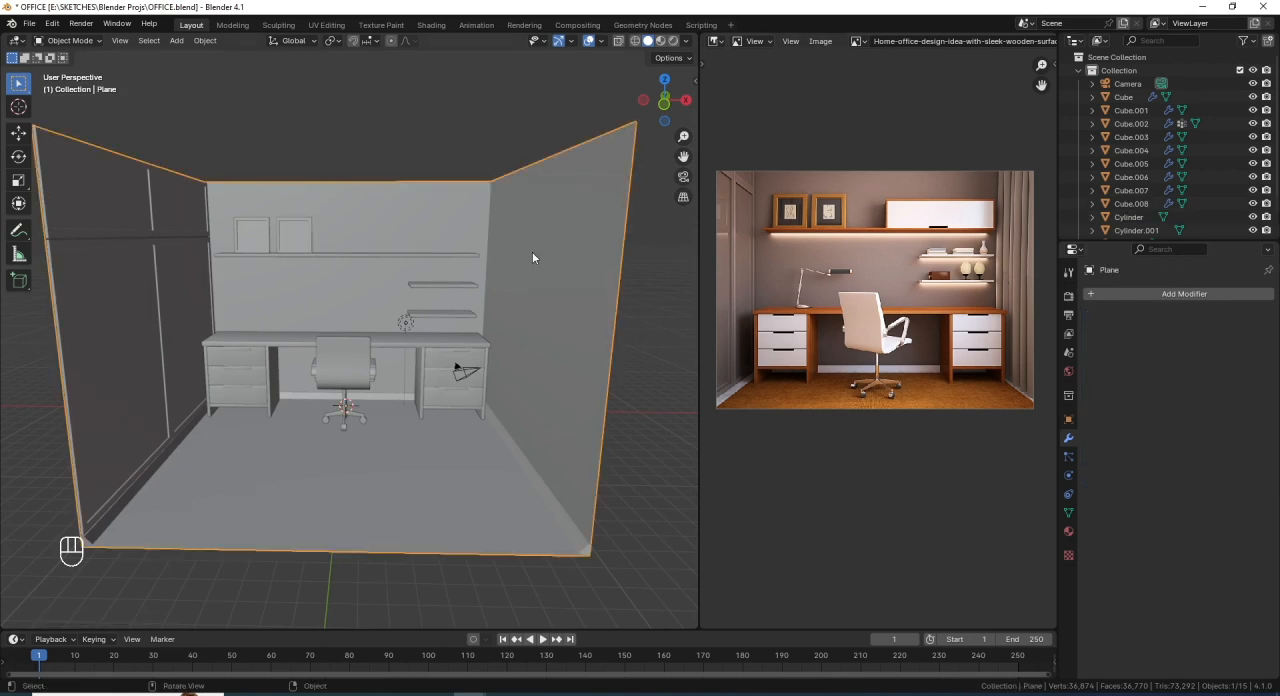
key("Tab")
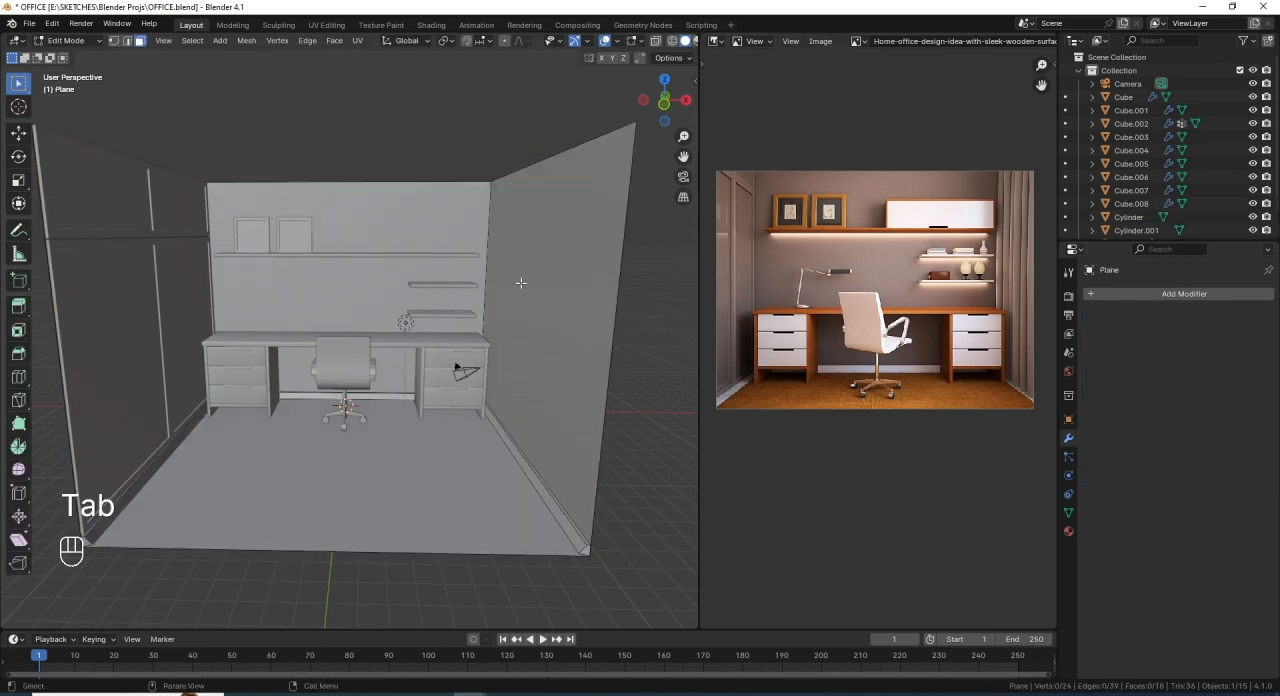
middle_click_drag(517, 283, 531, 283)
left_click(557, 216)
middle_click_drag(557, 216, 544, 369, "shift")
key("shift+d")
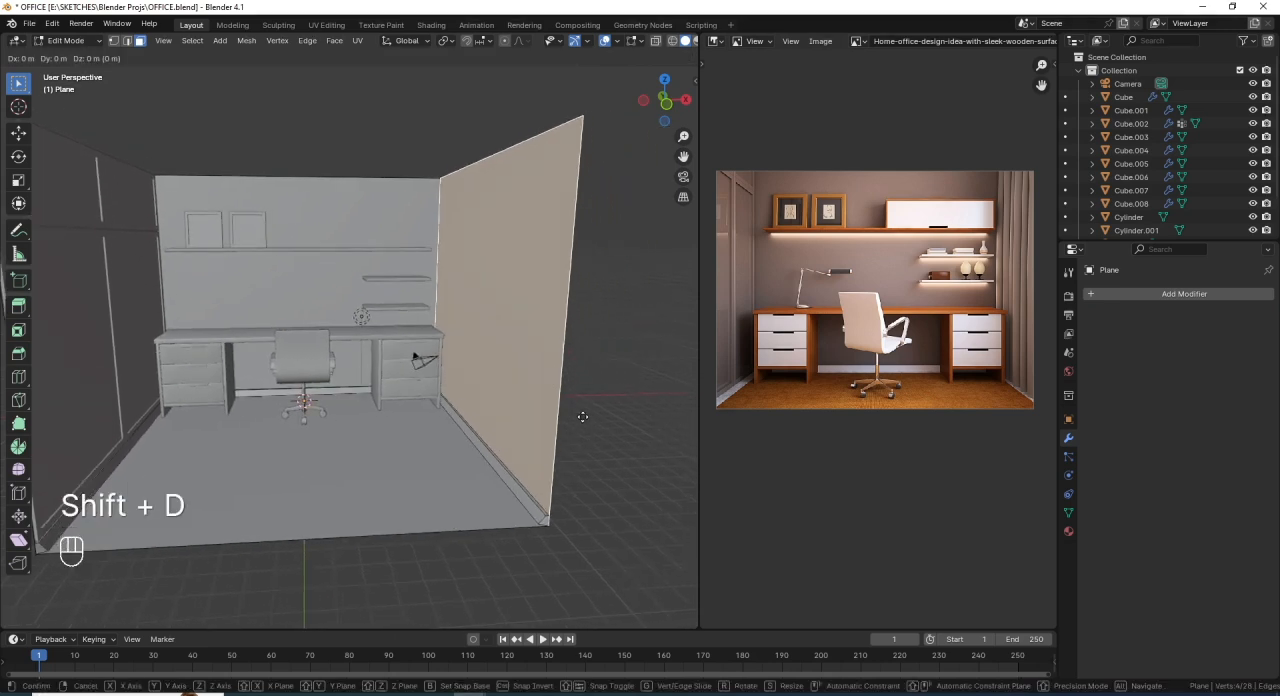
key("x")
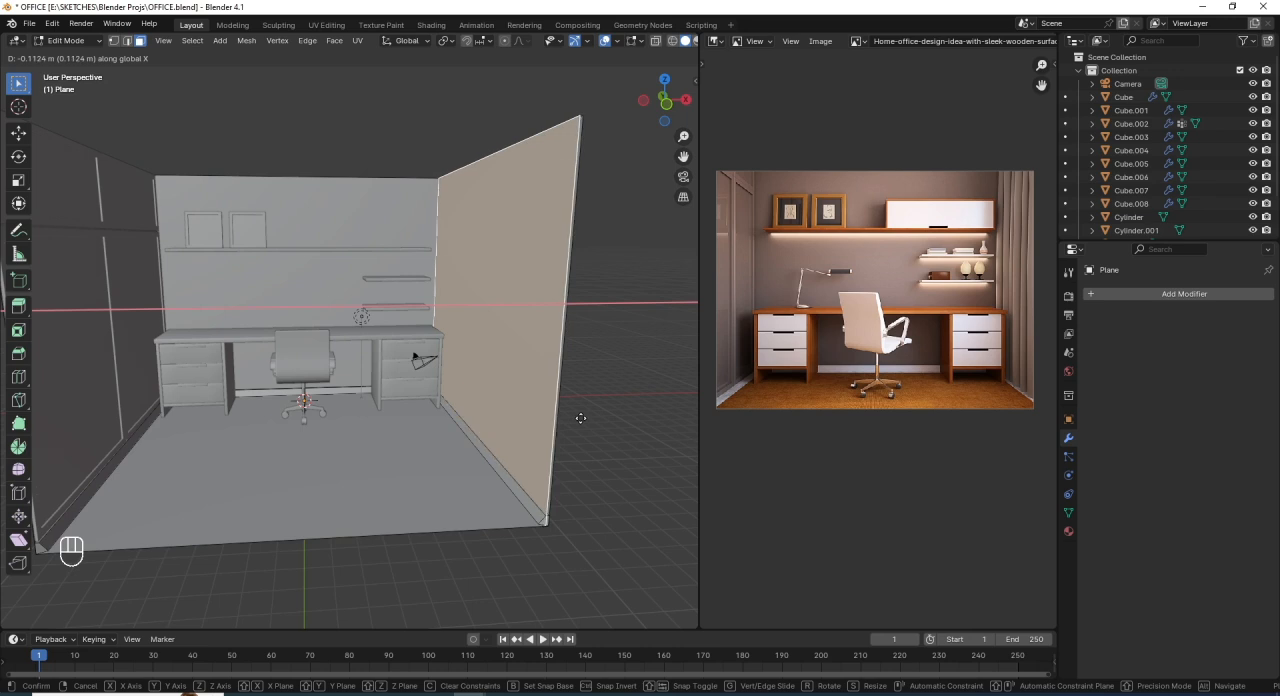
left_click(580, 418)
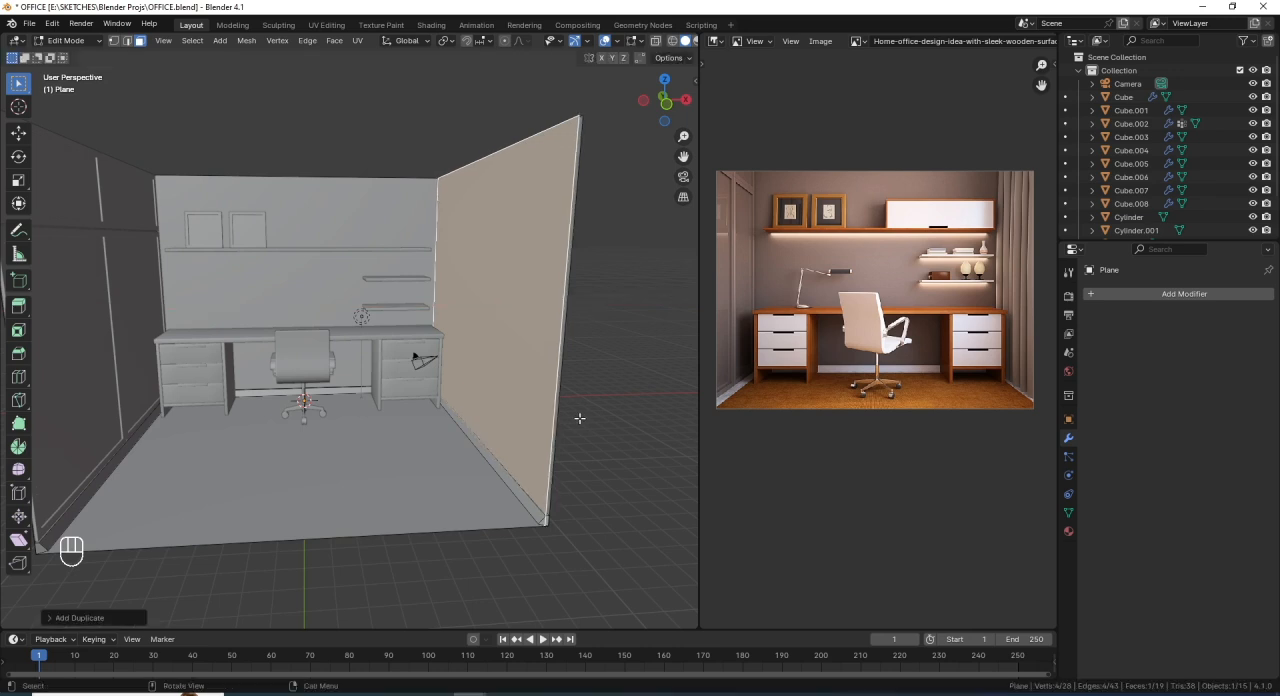
- Separate the duplicated wall face into its own object and select its face in Edit Mode
key("p")
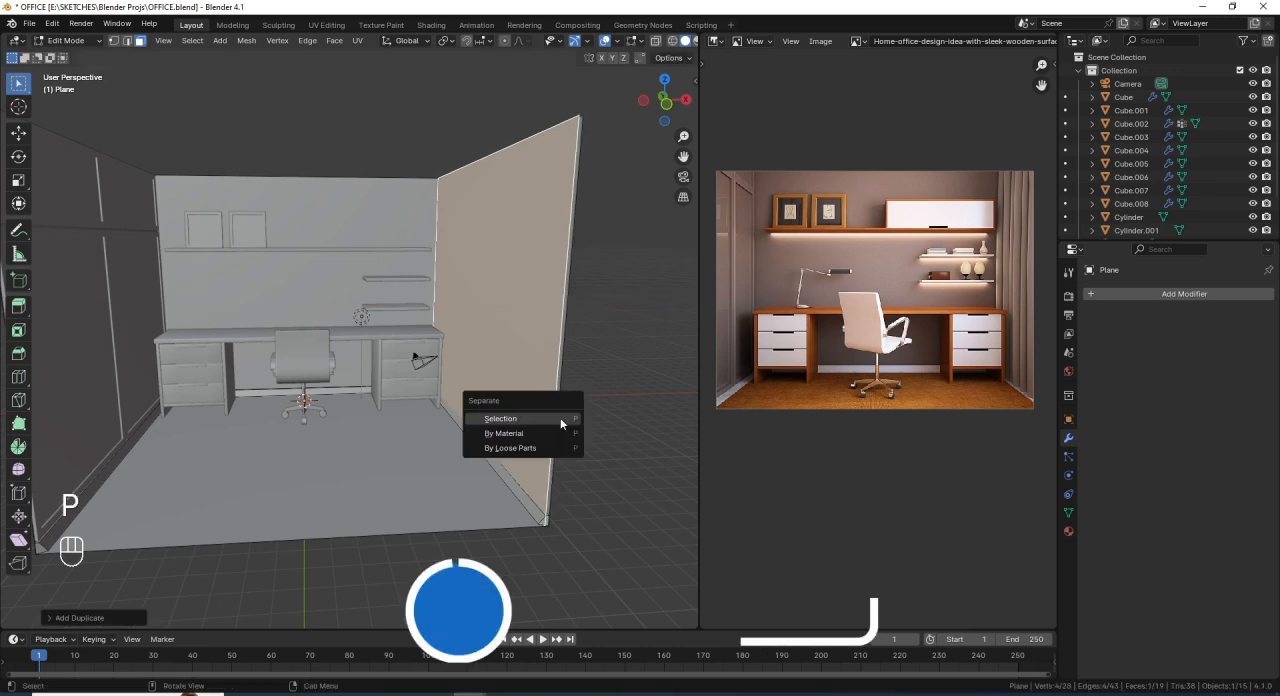
left_click(500, 418)
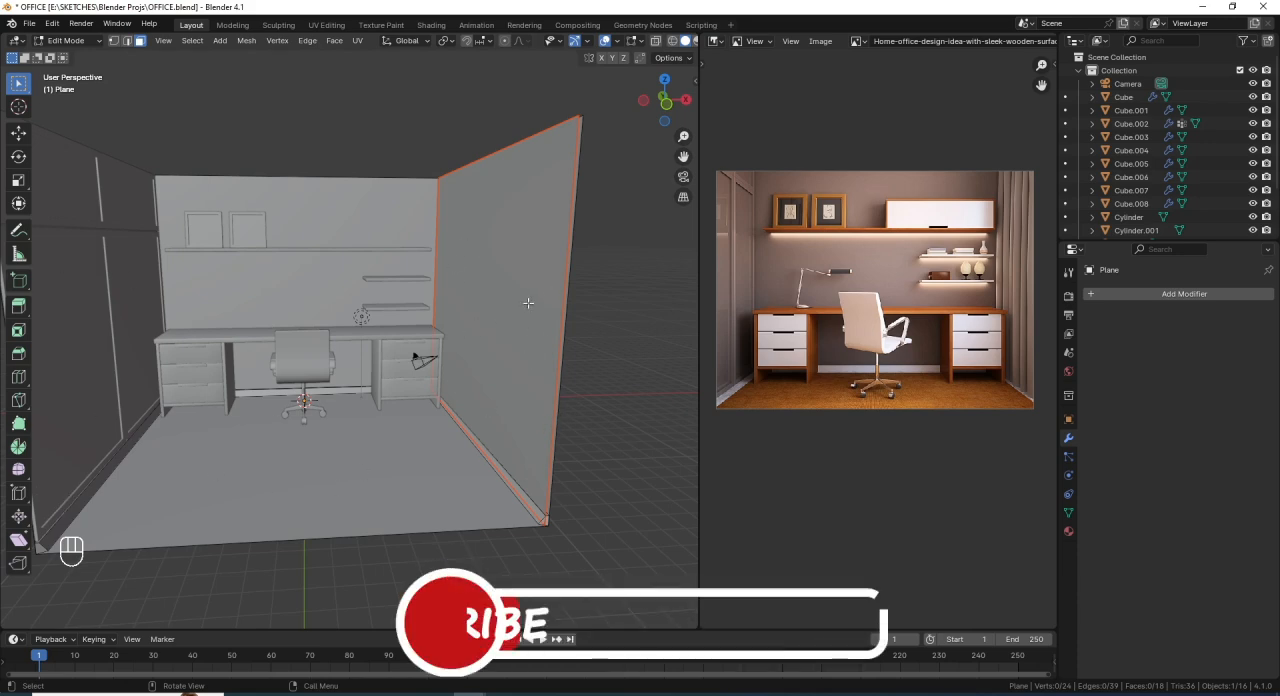
key("Tab")
left_click(500, 226)
middle_click_drag(482, 283, 530, 289)
key("Tab")
left_click(524, 246)
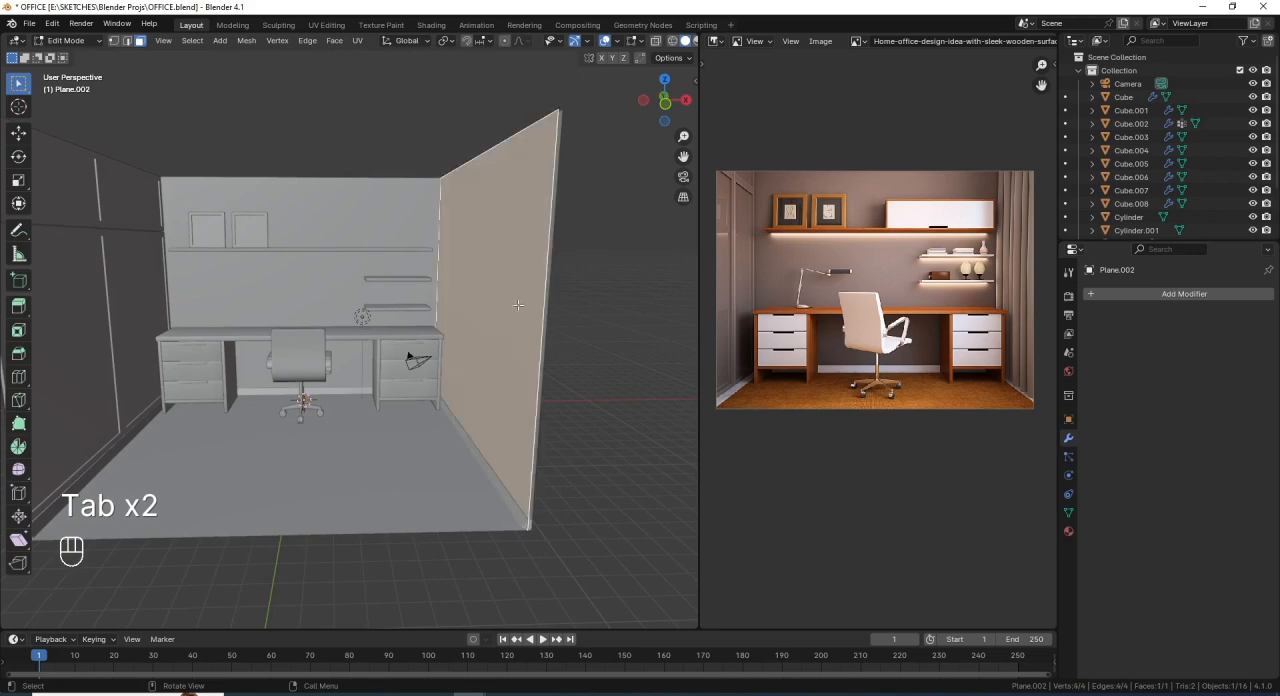
middle_click_drag(524, 246, 541, 344)
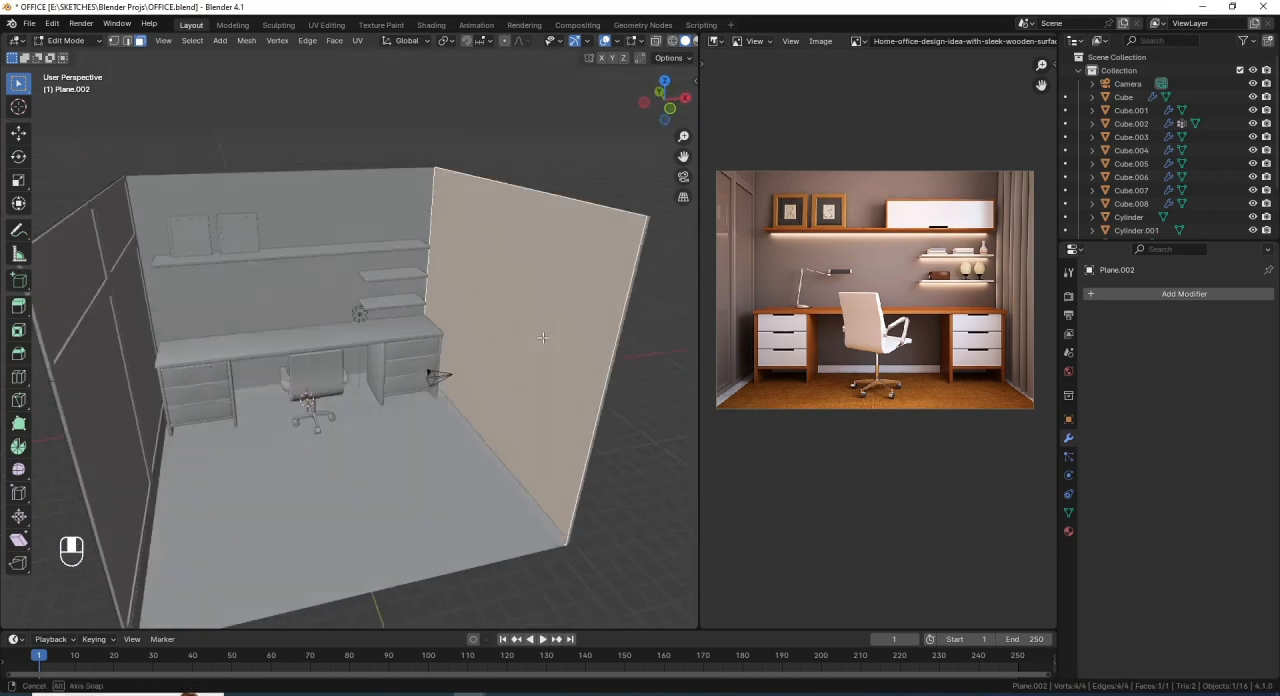
middle_click_drag(546, 262, 531, 289, "shift")
scroll(508, 275, "up", 2)
scroll(525, 285, "down", 4)
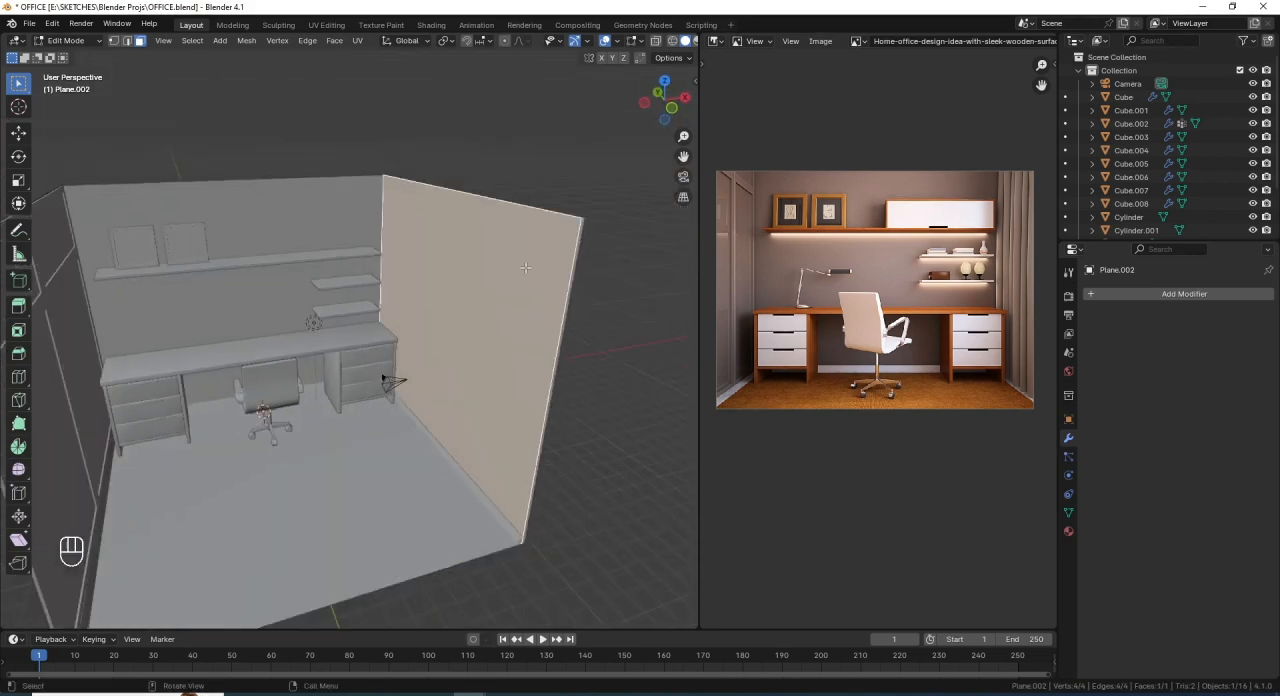
middle_click_drag(446, 238, 466, 220)
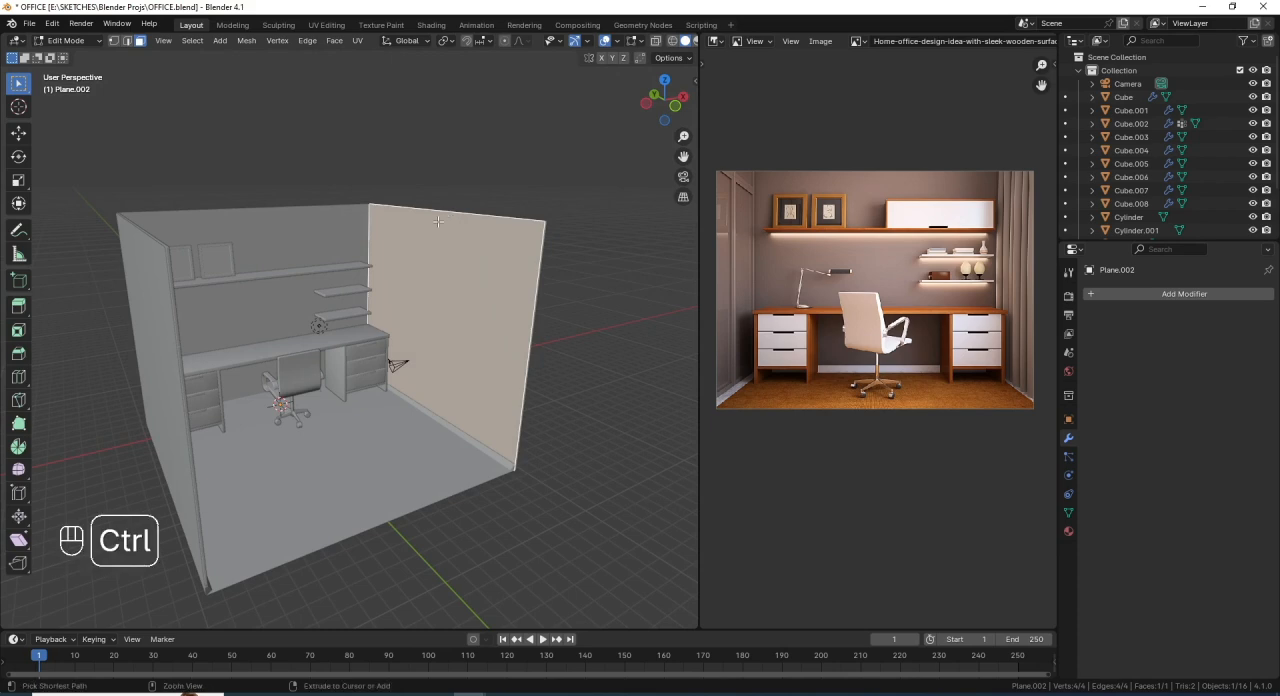
key("ctrl+r")
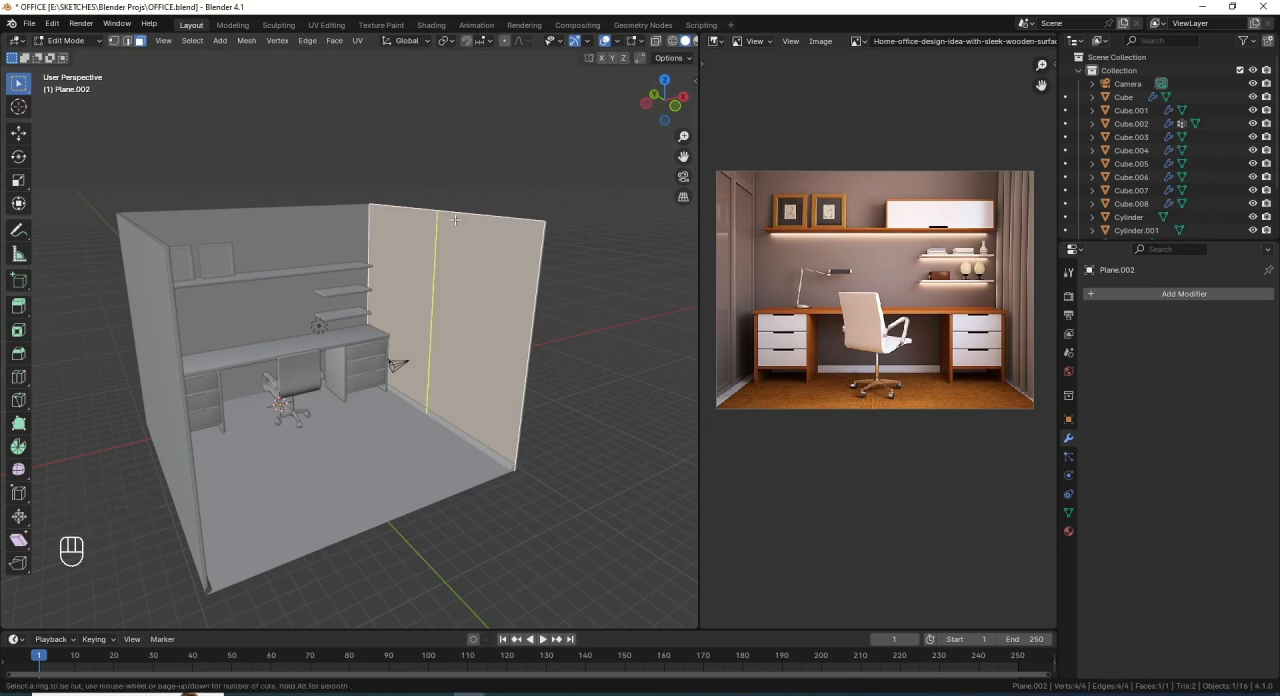
key("1")
key("0")
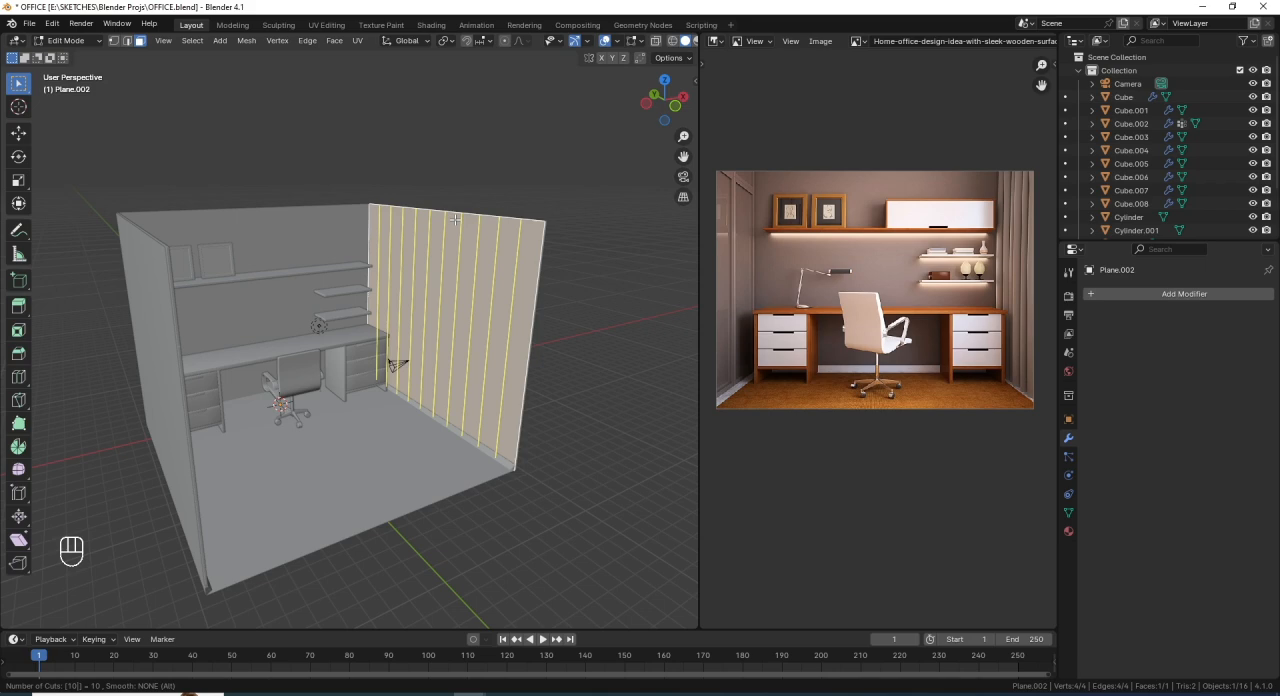
key("3")
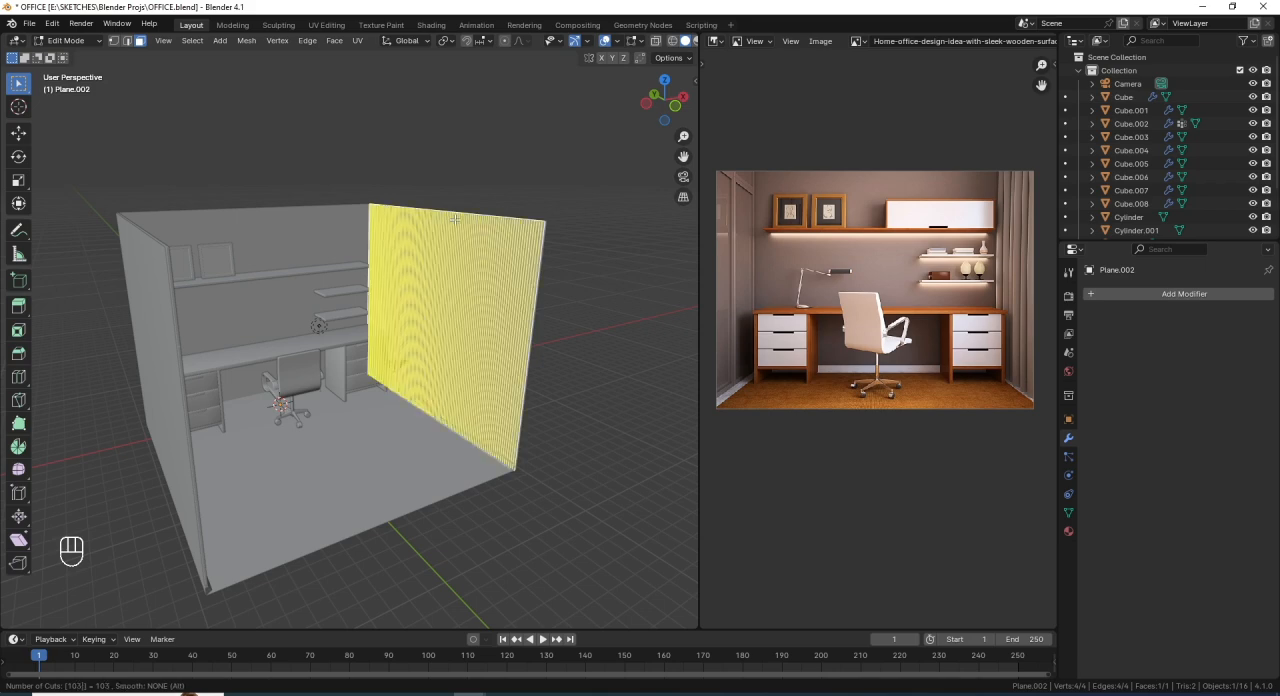
key("BackSpace")
key("3")
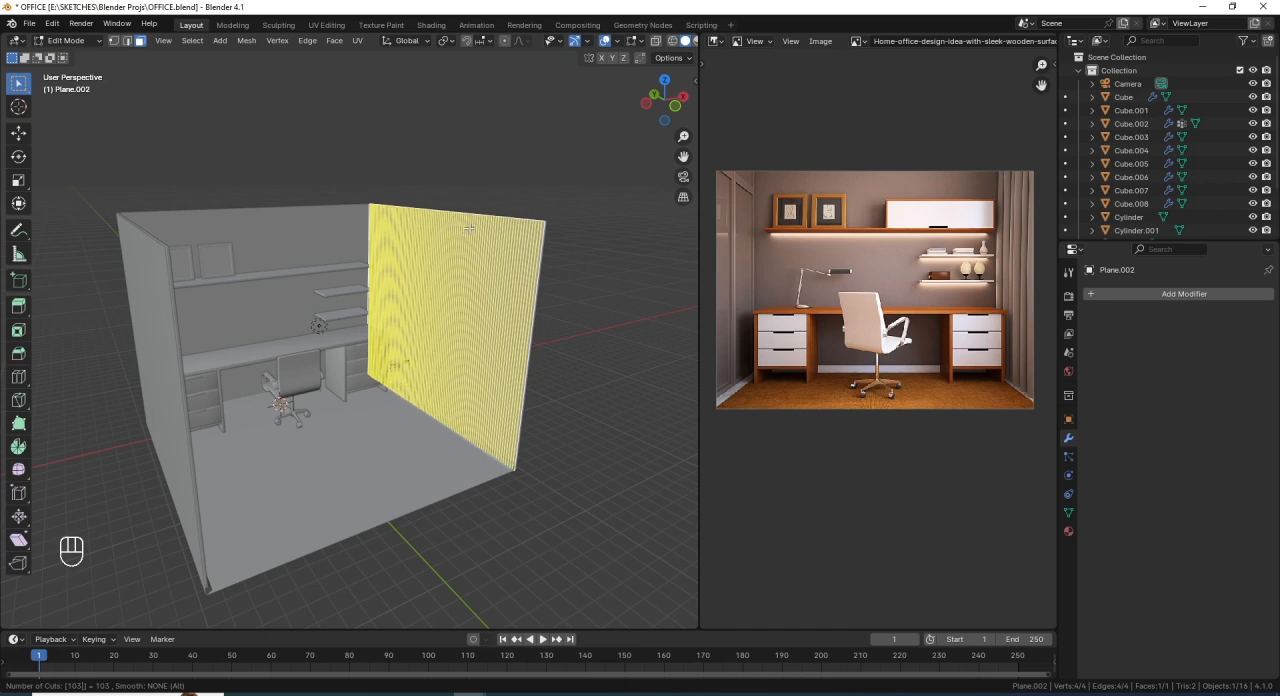
key("Escape")
- Add 10 evenly spaced vertical loop cuts across the separated wall panel
key("ctrl+r")
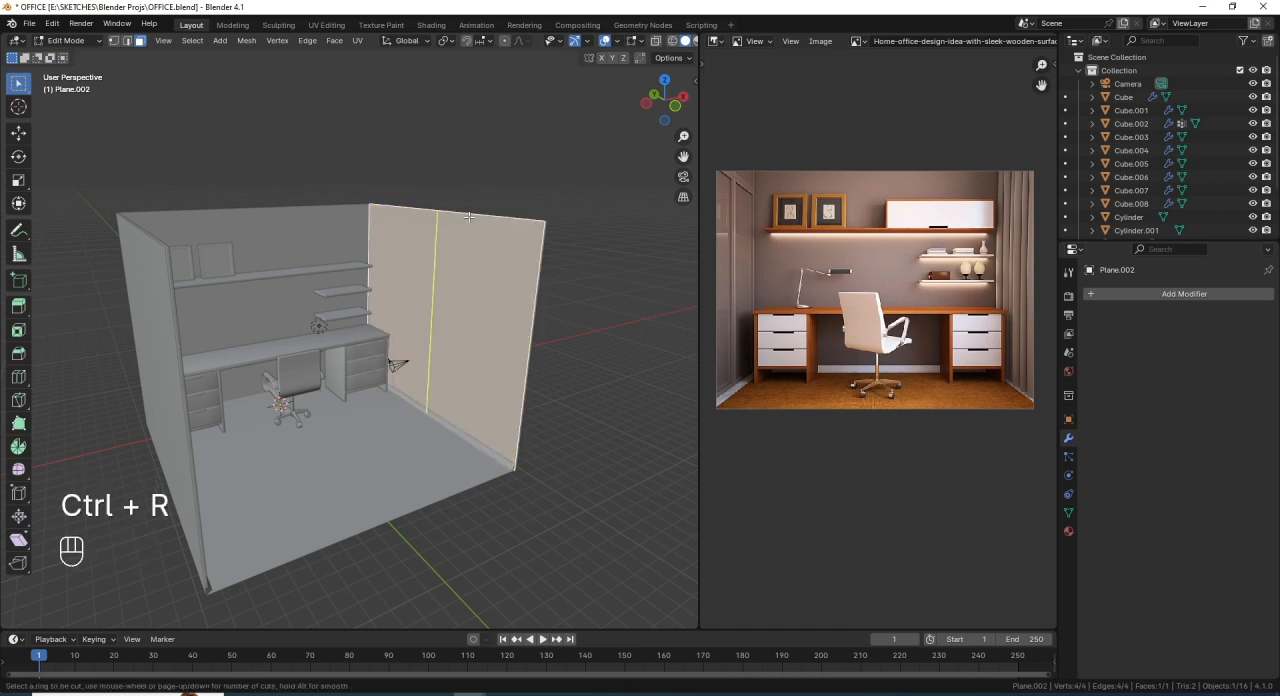
type("10")
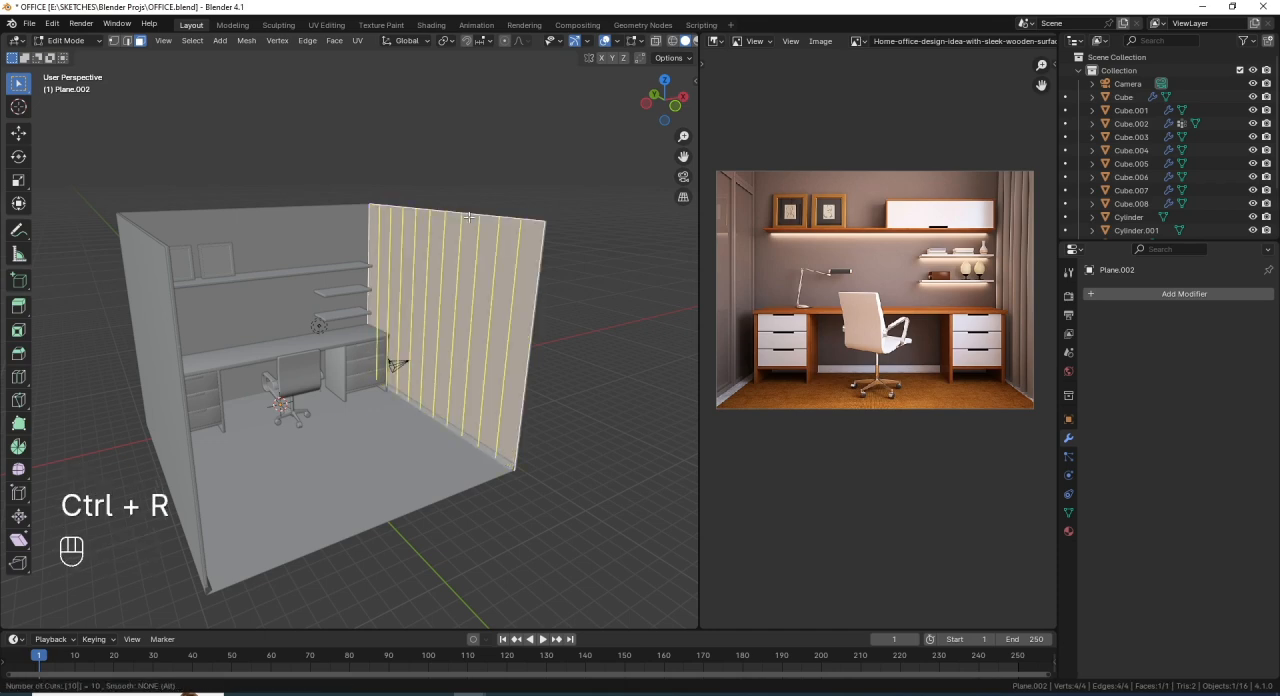
left_click(469, 216)
left_click(487, 276)
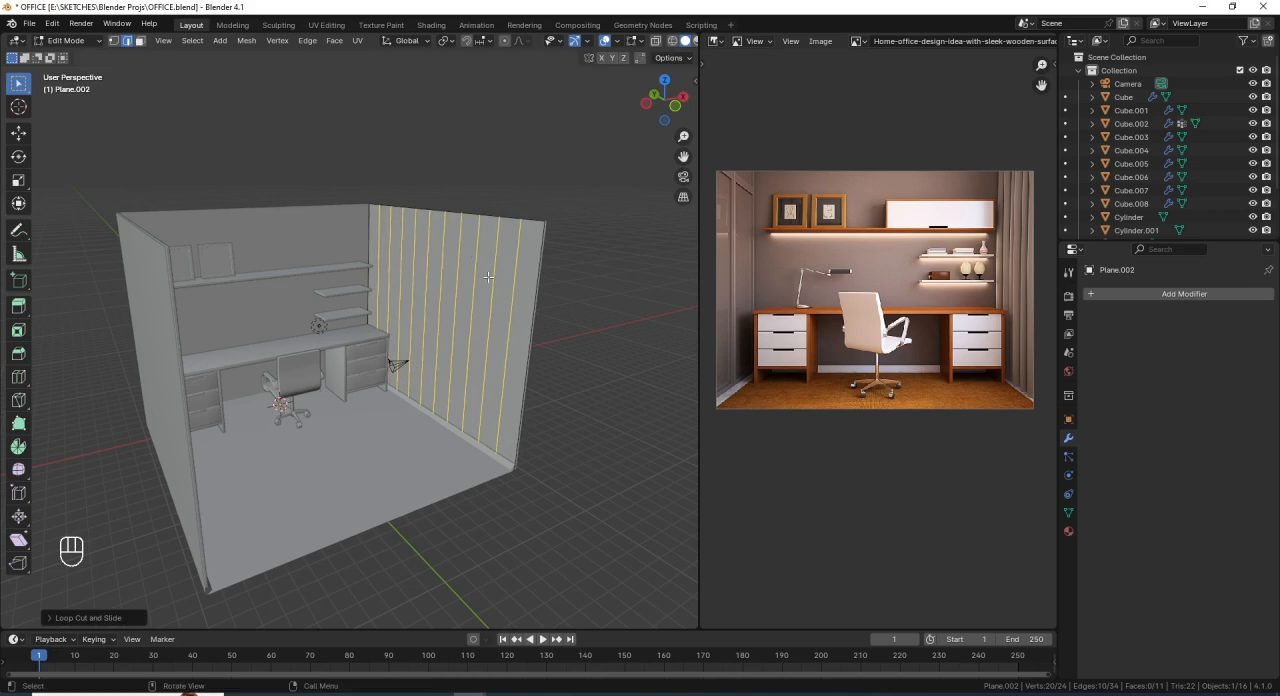
- Bevel the selected vertical edges of the wall panel with 2 segments to form narrow strips
middle_click_drag(524, 298, 480, 352, "shift")
scroll(474, 288, "up", 3)
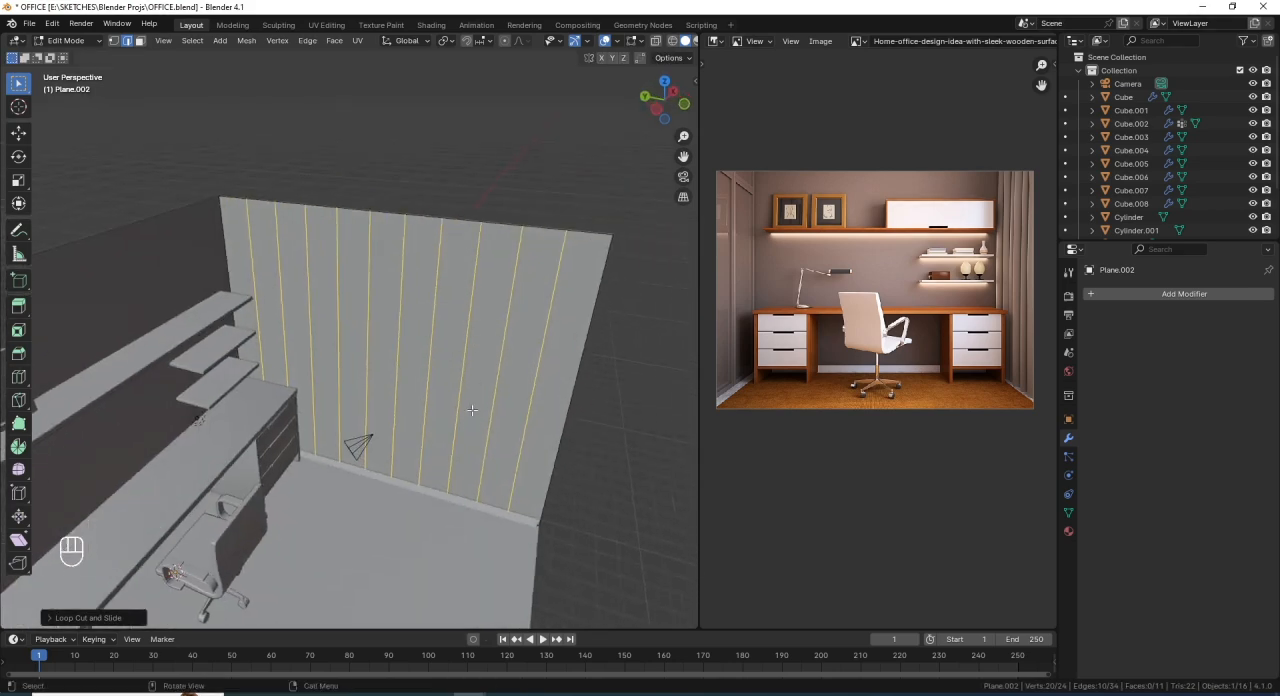
middle_click_drag(472, 410, 486, 333)
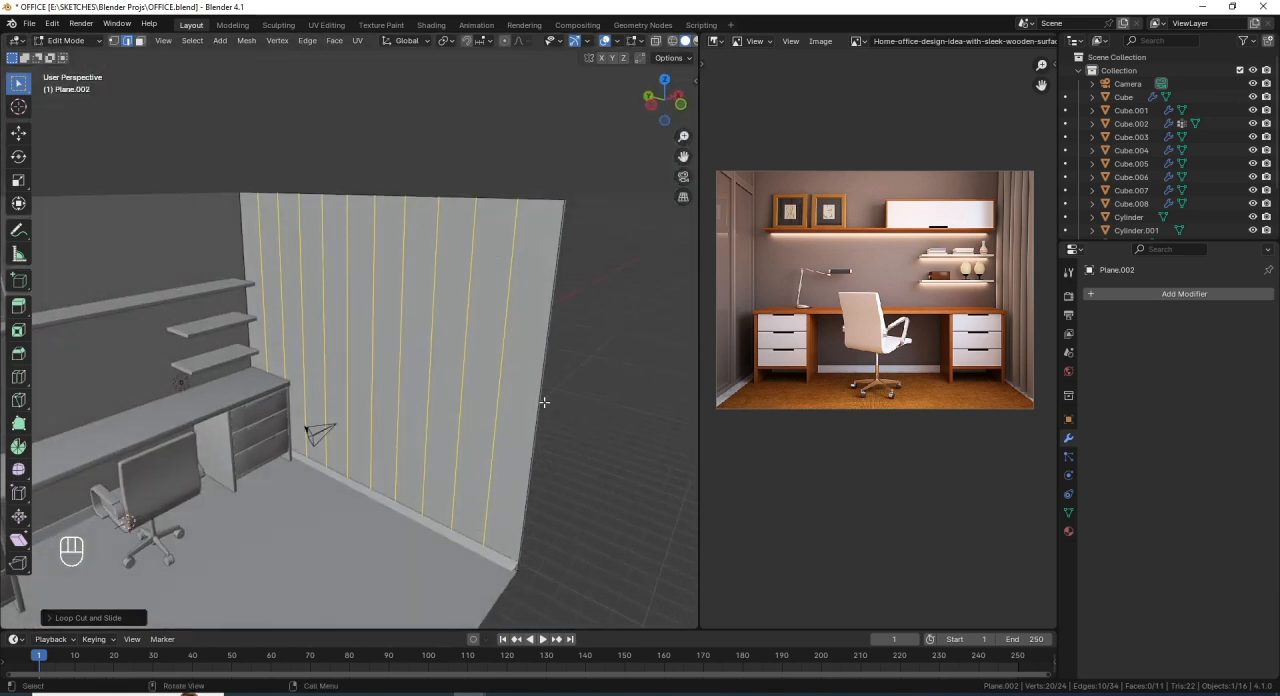
key("ctrl+b")
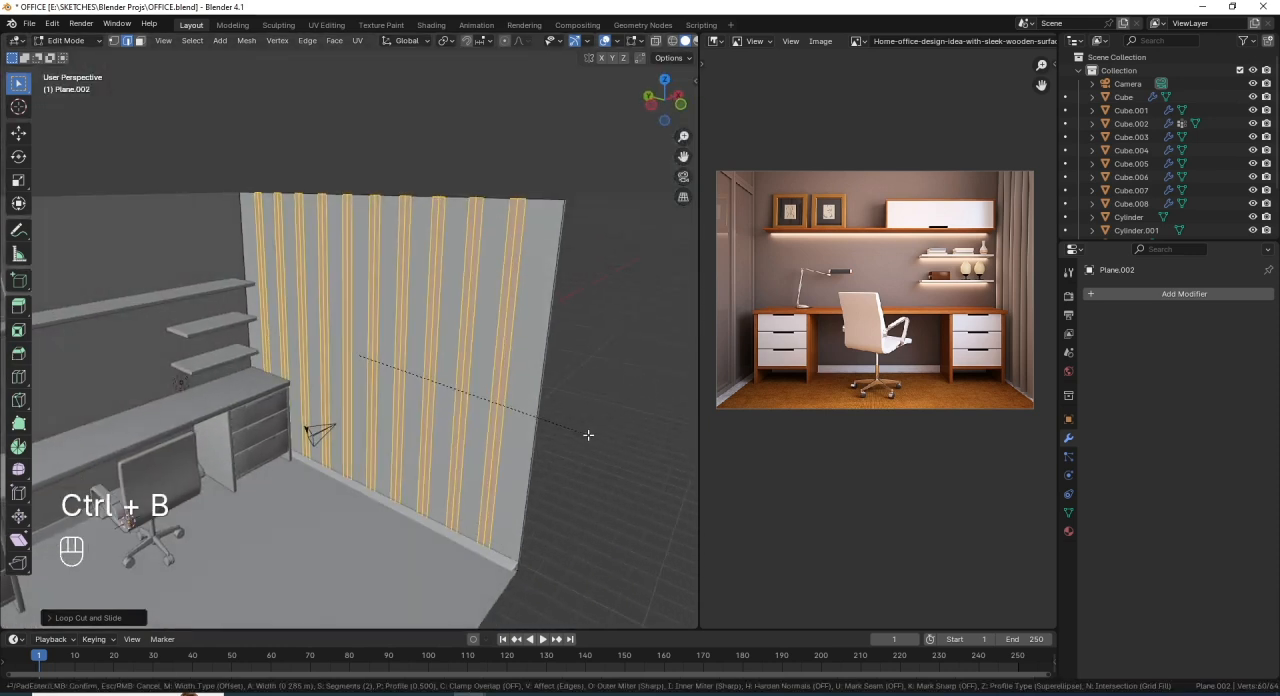
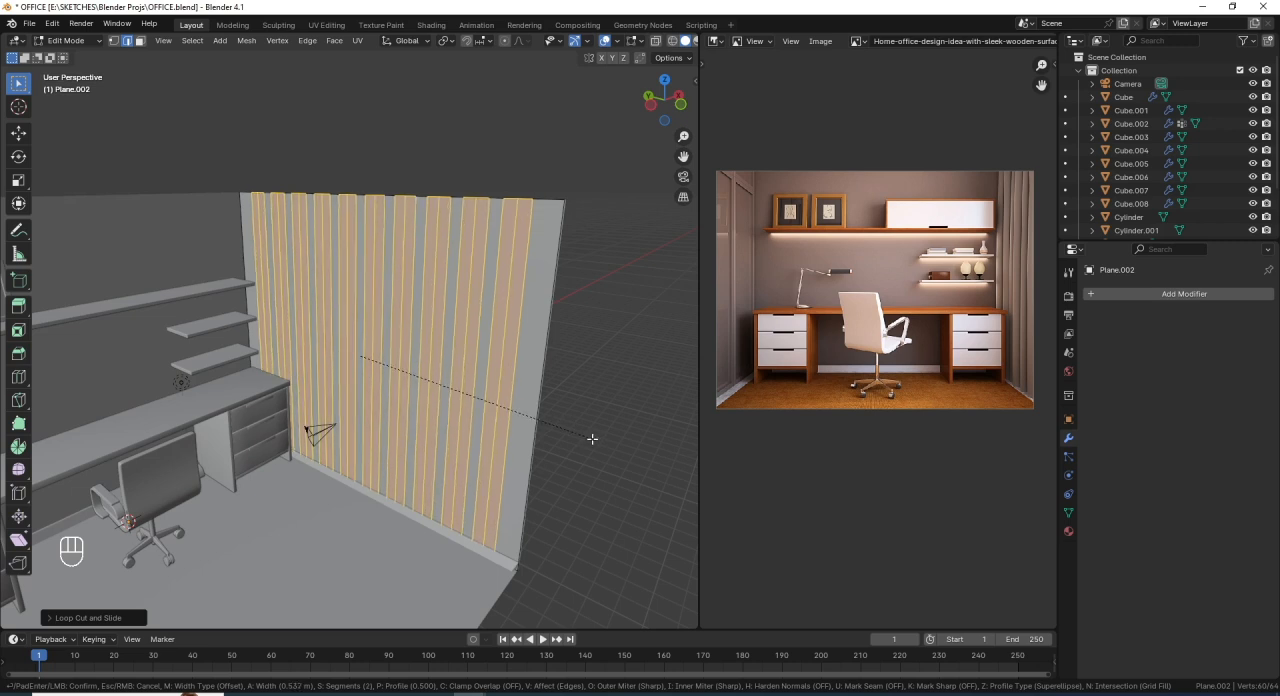
- Accept the panel bevel at about 0.54 m width and reduce the selection to the centre edge of each strip
left_click(592, 438)
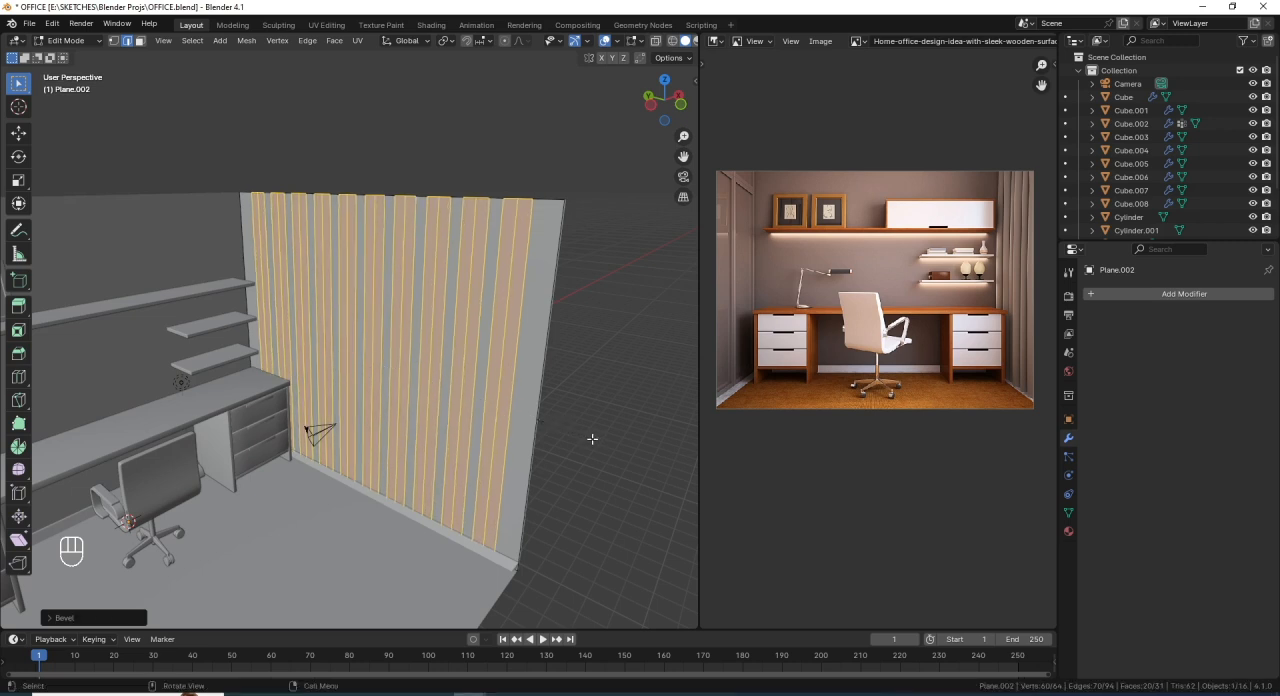
key("ctrl")
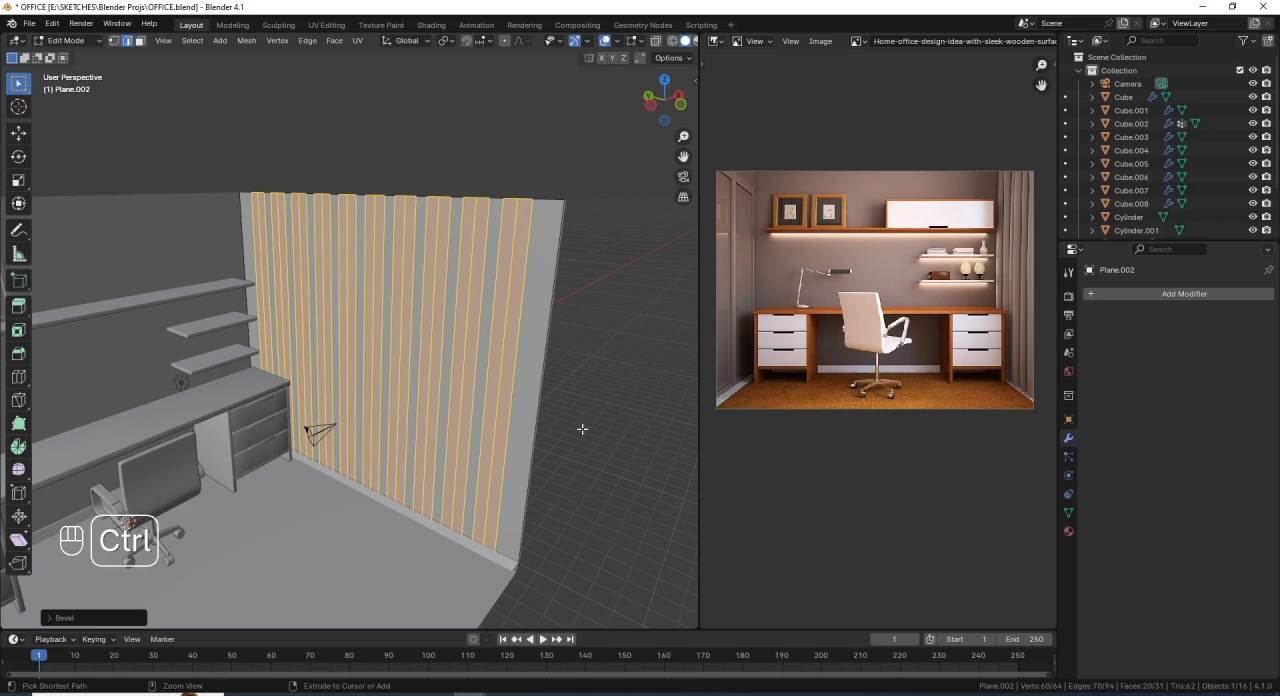
key("ctrl+KP_Subtract")
middle_click_drag(583, 429, 457, 332)
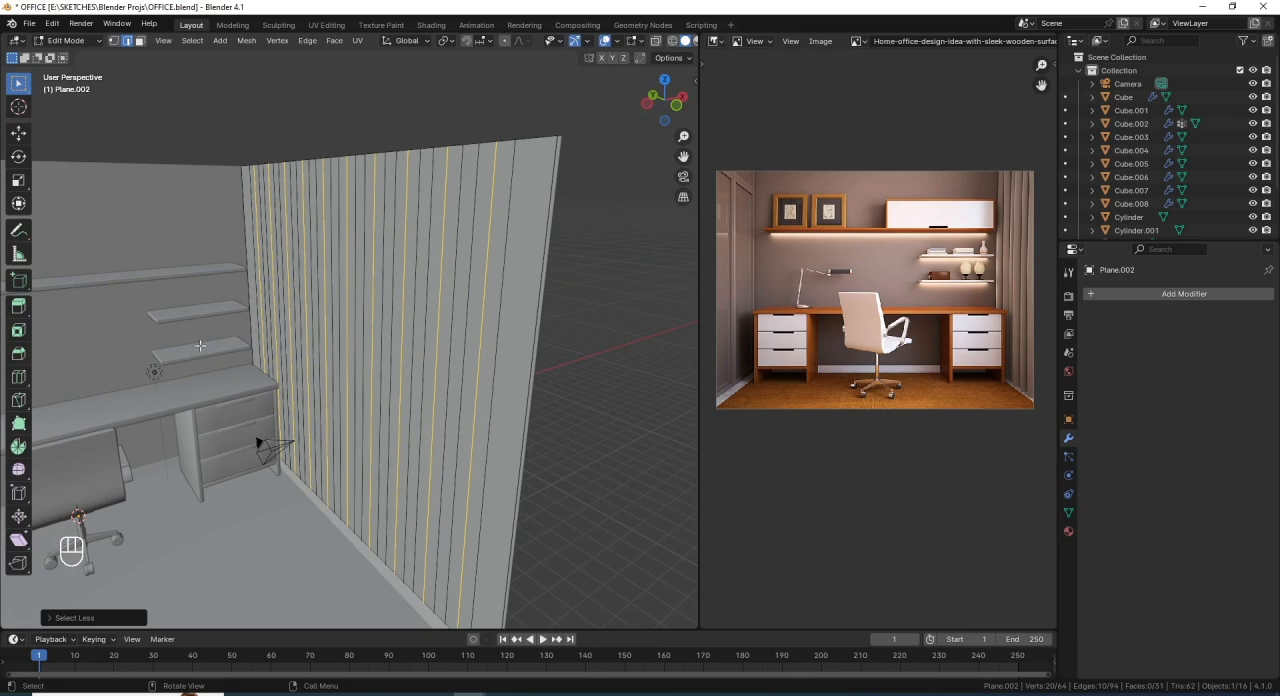
- Move the selected centre edges about 0.49 m along negative X to form the curtain's folds
middle_click_drag(494, 437, 499, 442)
key("g")
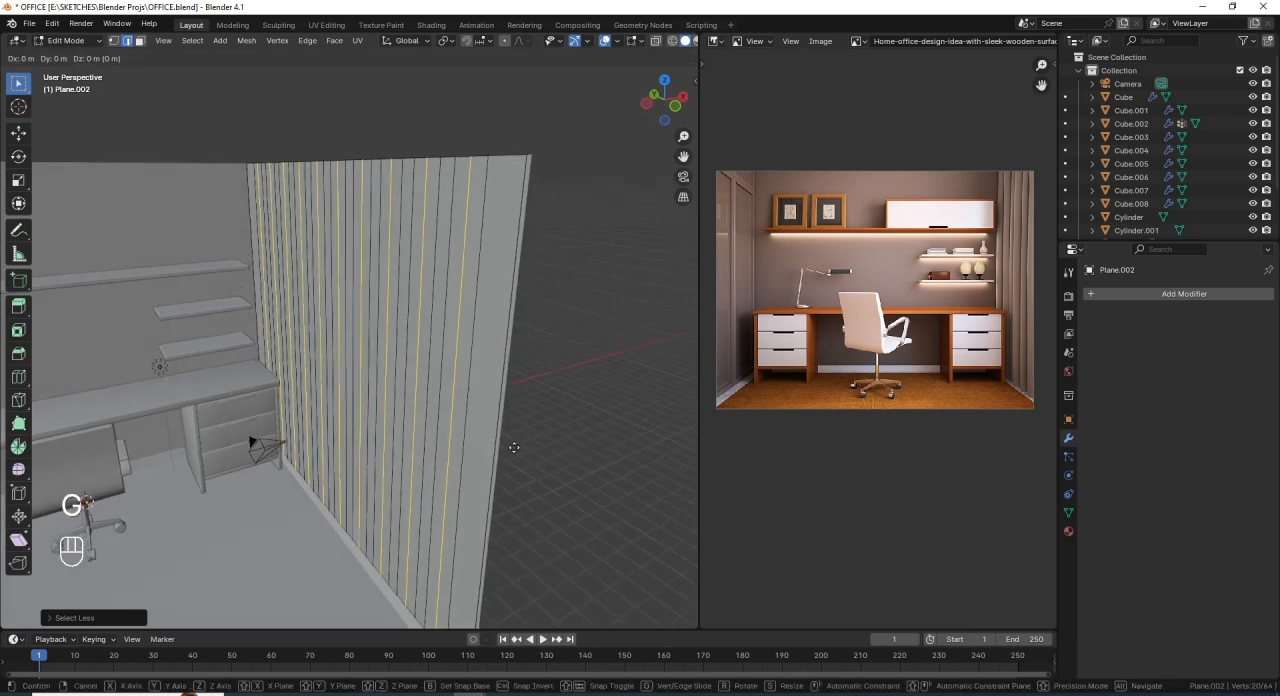
key("x")
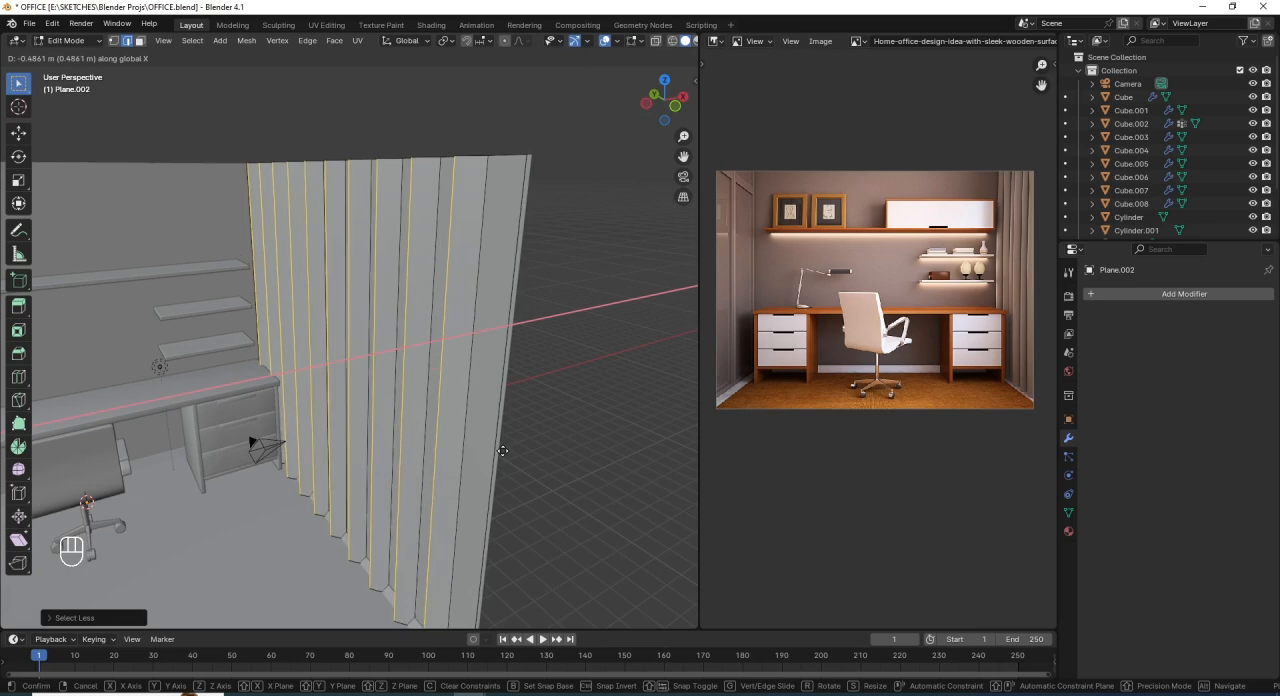
left_click(498, 452)
middle_click_drag(493, 454, 478, 410)
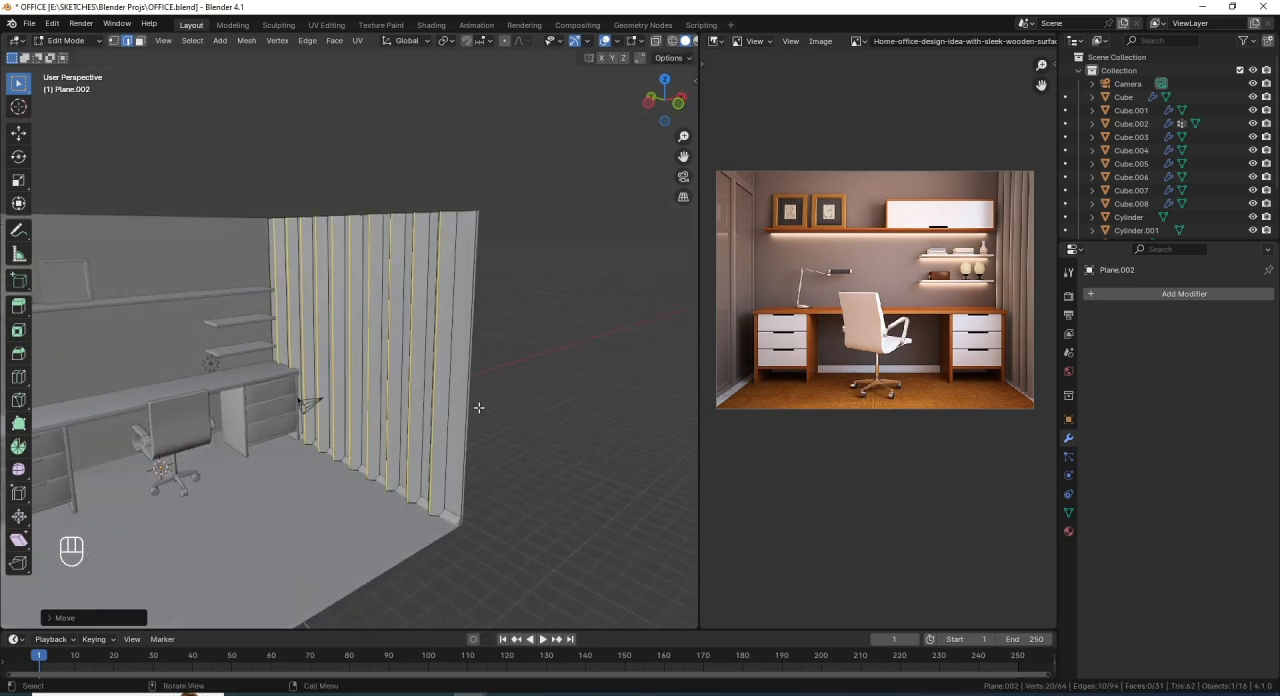
- Bevel the displaced fold edges with 2 segments at about 0.49 m width and return to Object Mode
scroll(480, 409, "up", 3)
key("ctrl+b")
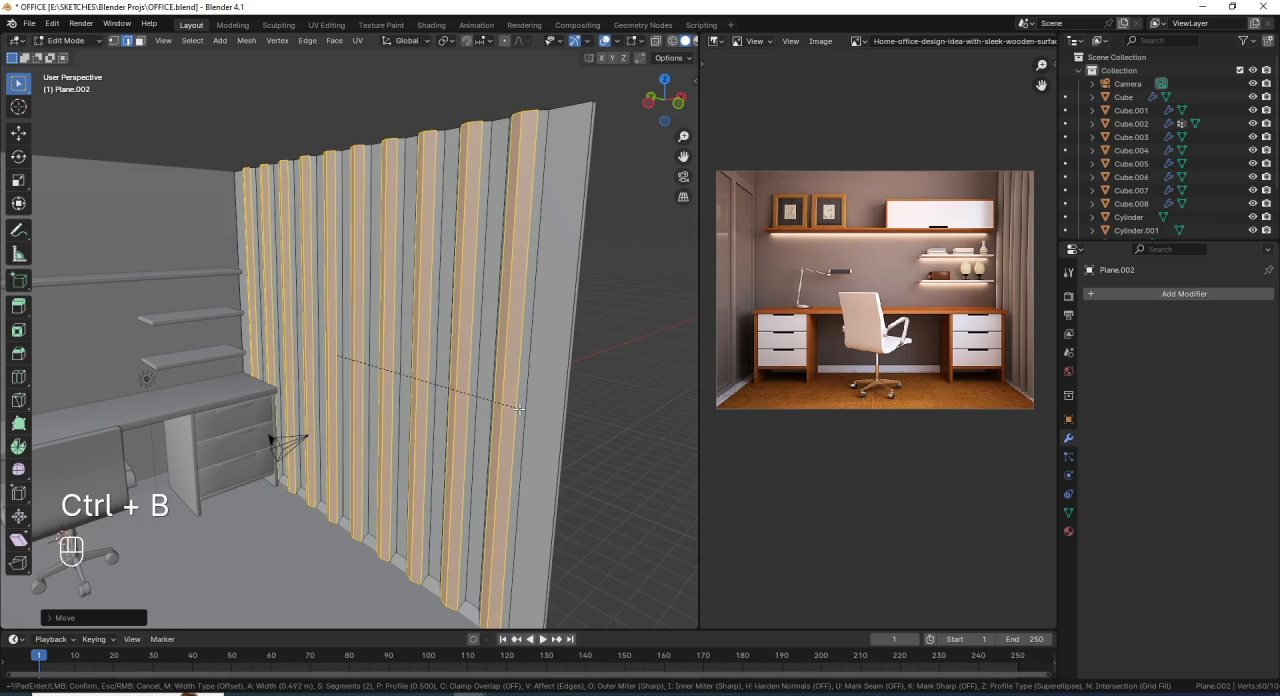
left_click(519, 409)
scroll(505, 380, "down", 5)
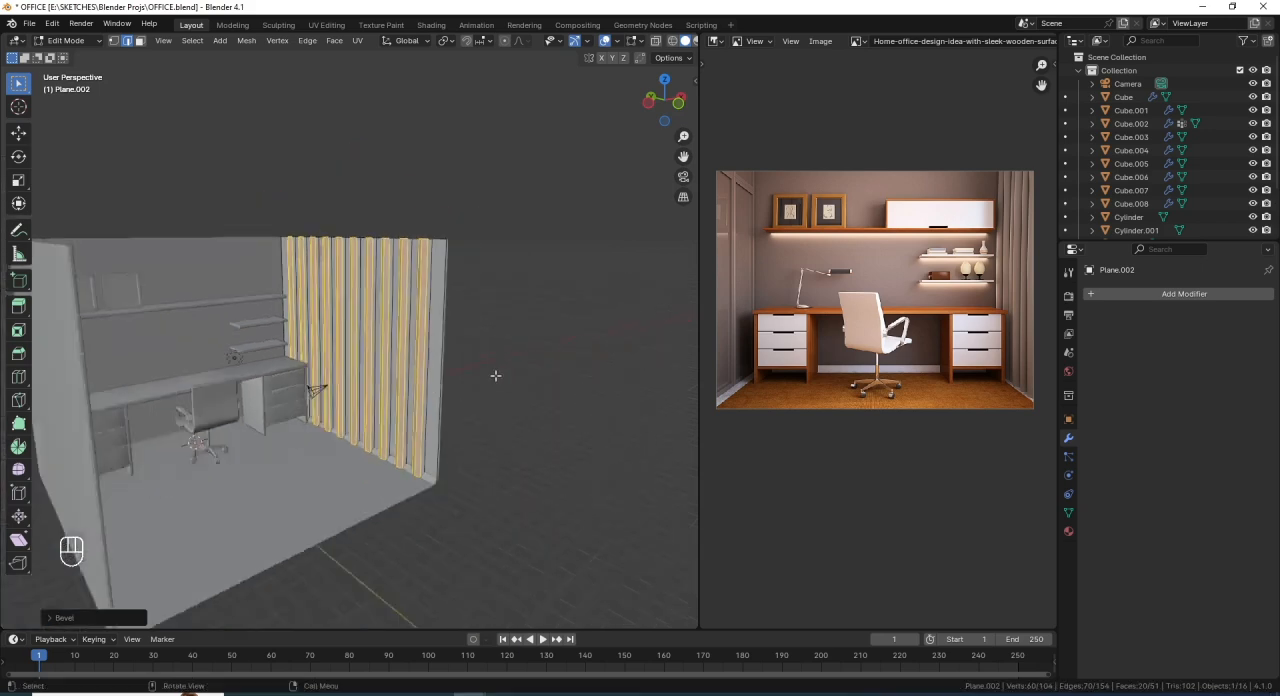
scroll(510, 374, "up", 4)
key("Tab")
middle_click_drag(510, 352, 439, 403)
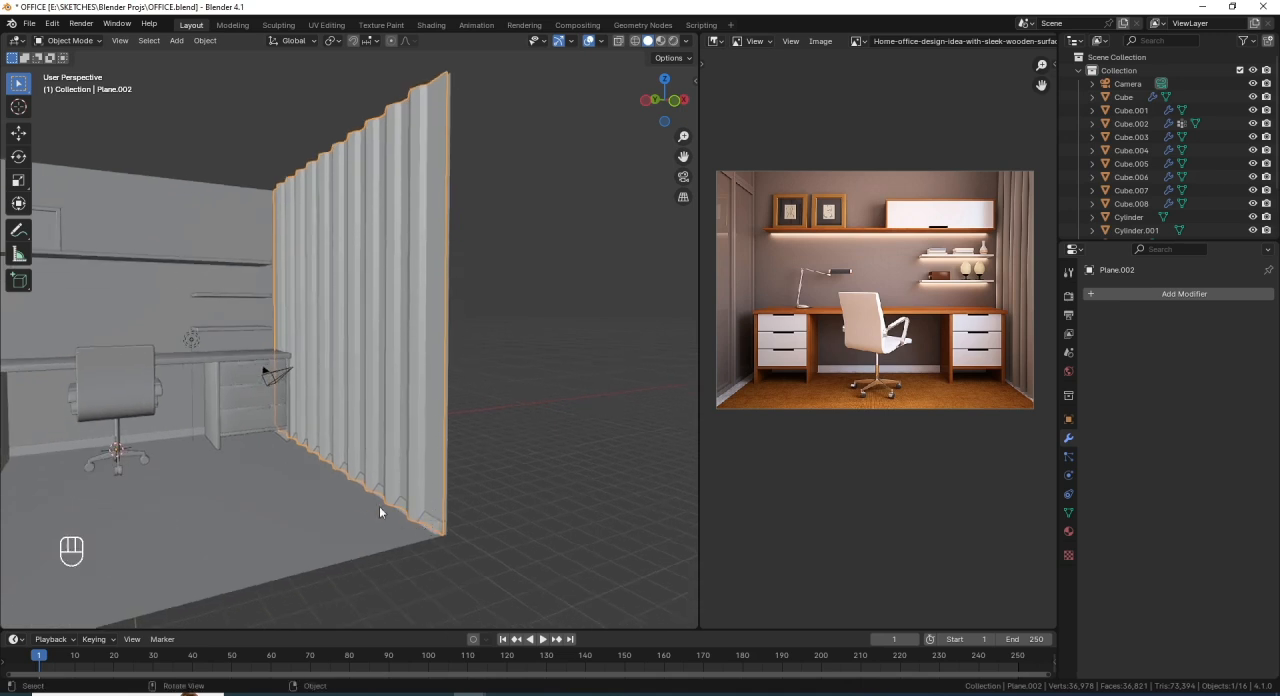
- Select the curtain's bottom edge loop in Edit Mode and slide it upward by a factor of about 0.023
key("Tab")
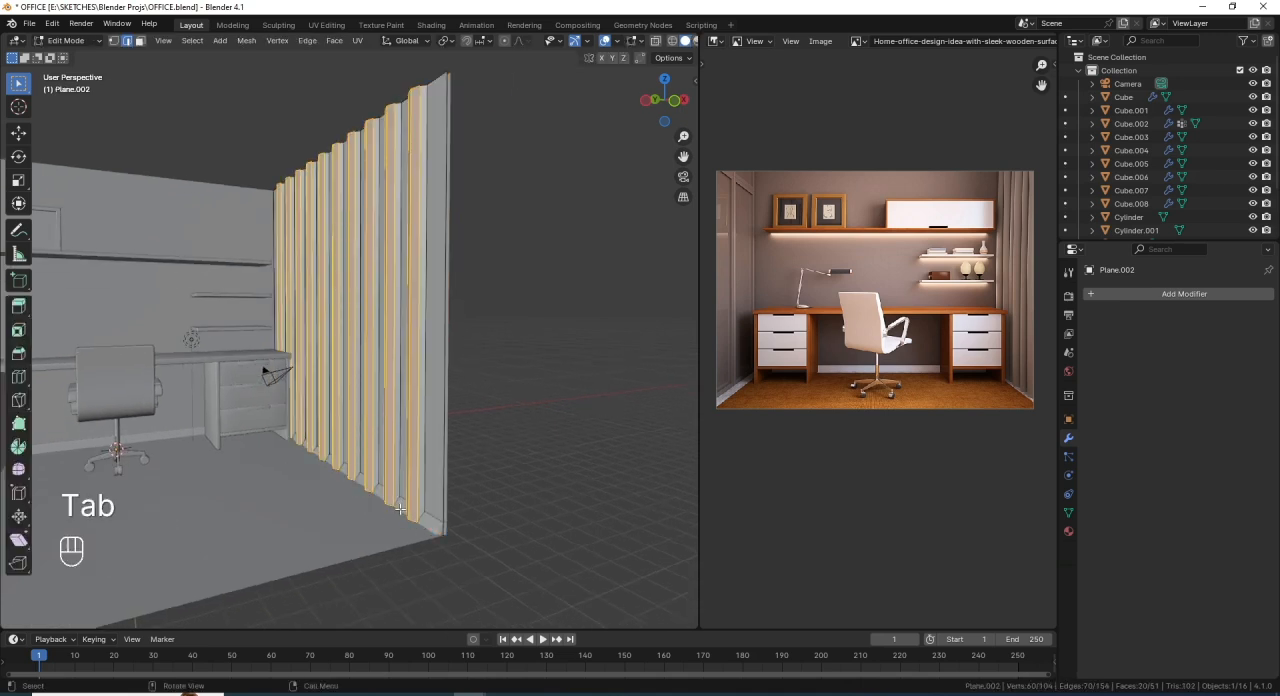
key("shift+z")
left_click(403, 510, "alt")
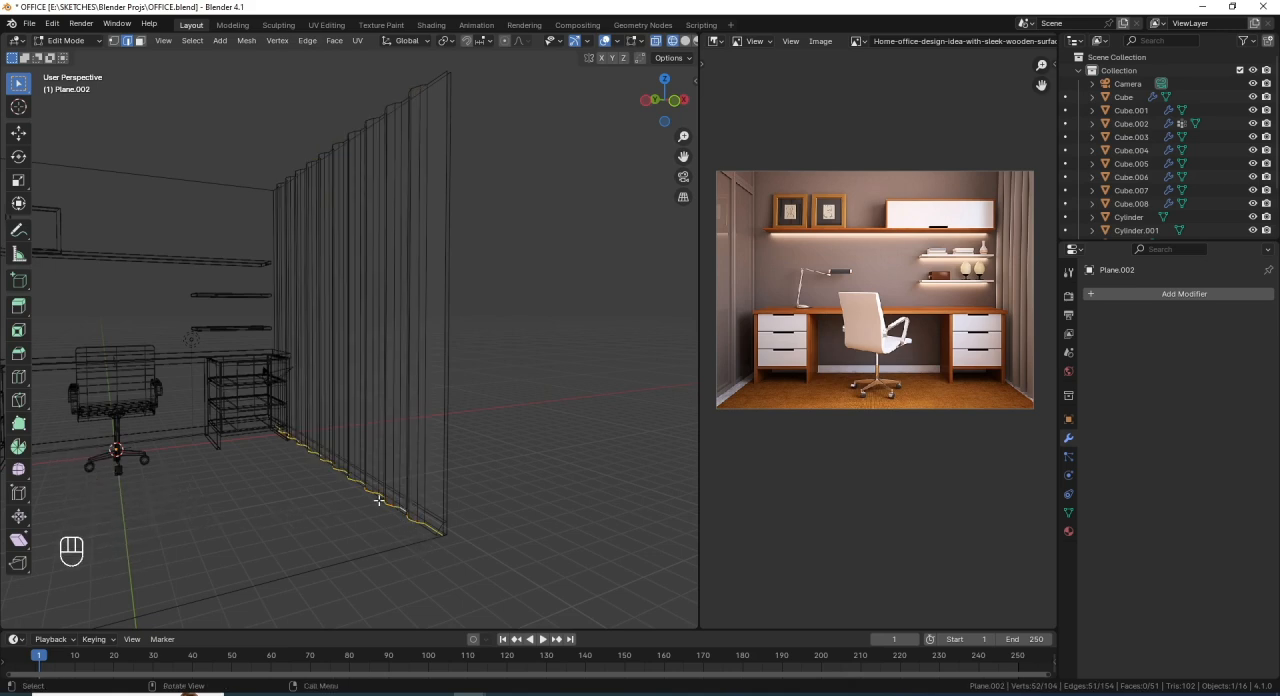
key("shift+z")
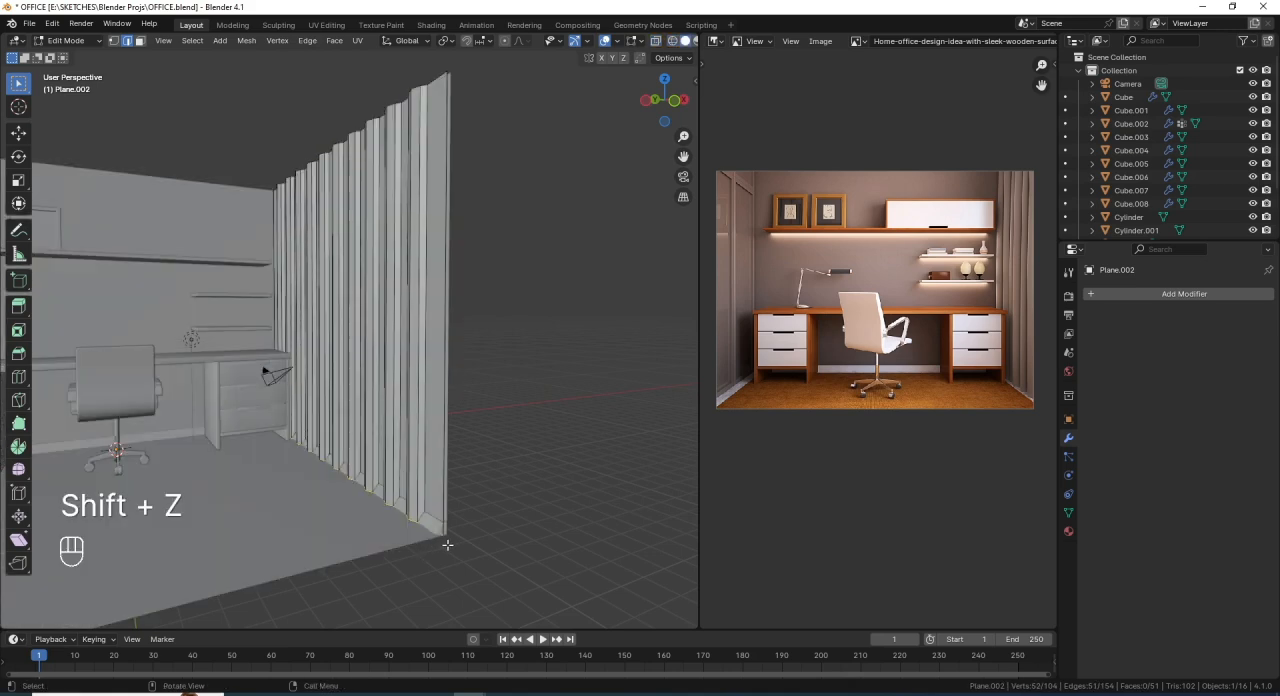
key("g")
key("g")
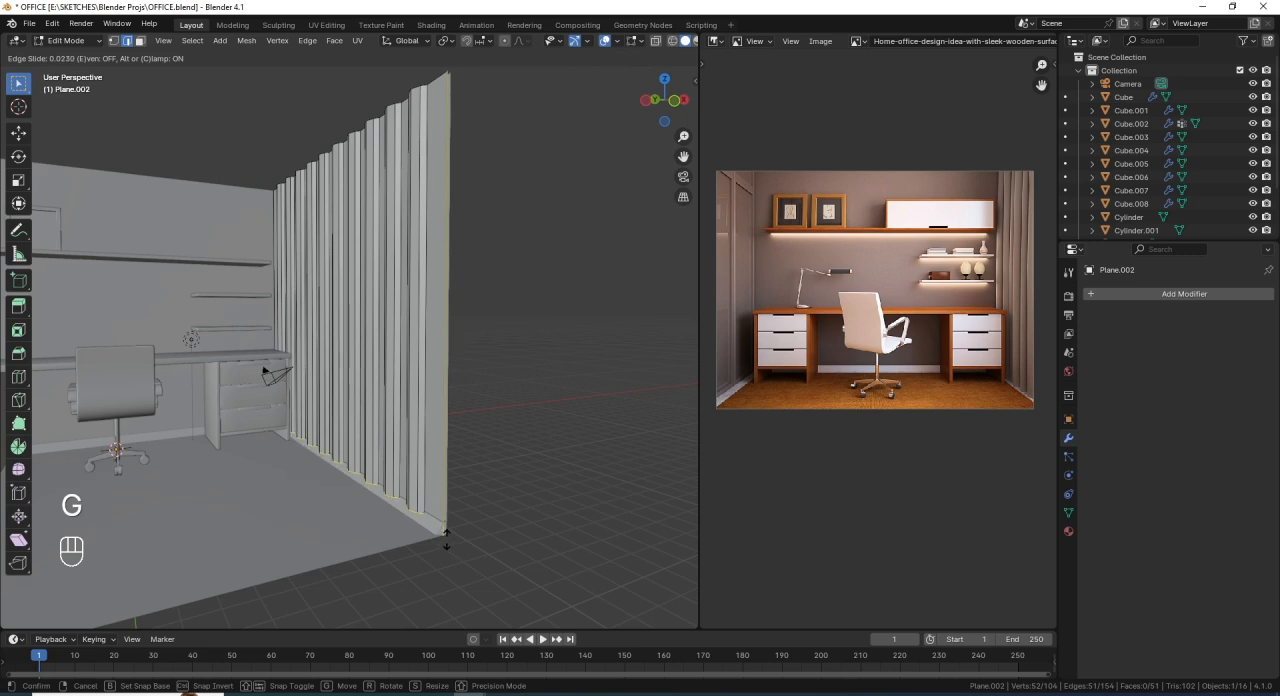
left_click(446, 540)
key("Tab")
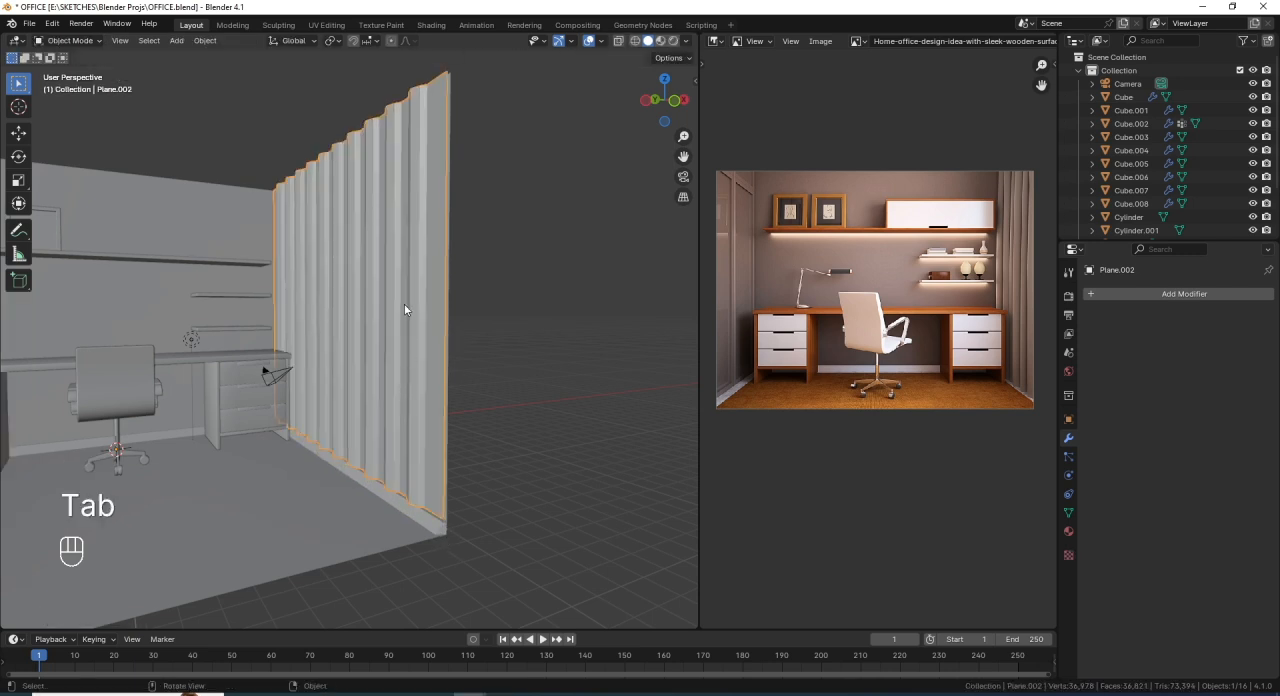
- Apply Shade Smooth to the curtain object
middle_click_drag(404, 303, 519, 223)
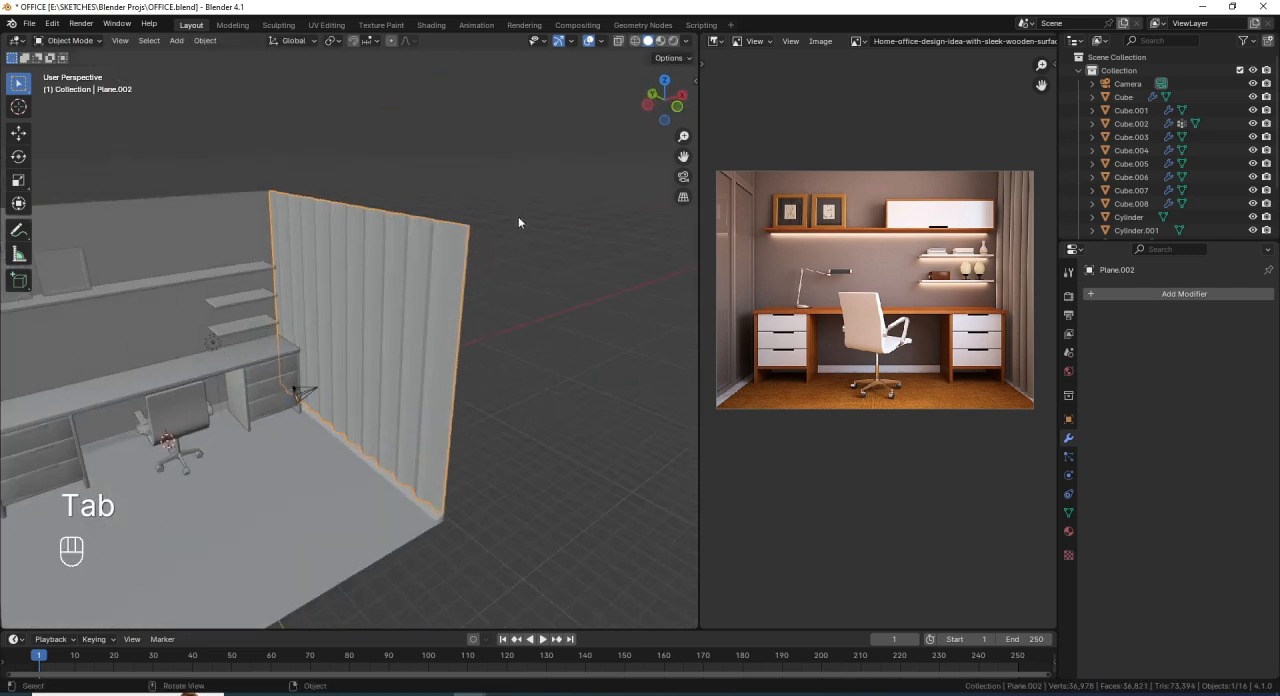
right_click(515, 168)
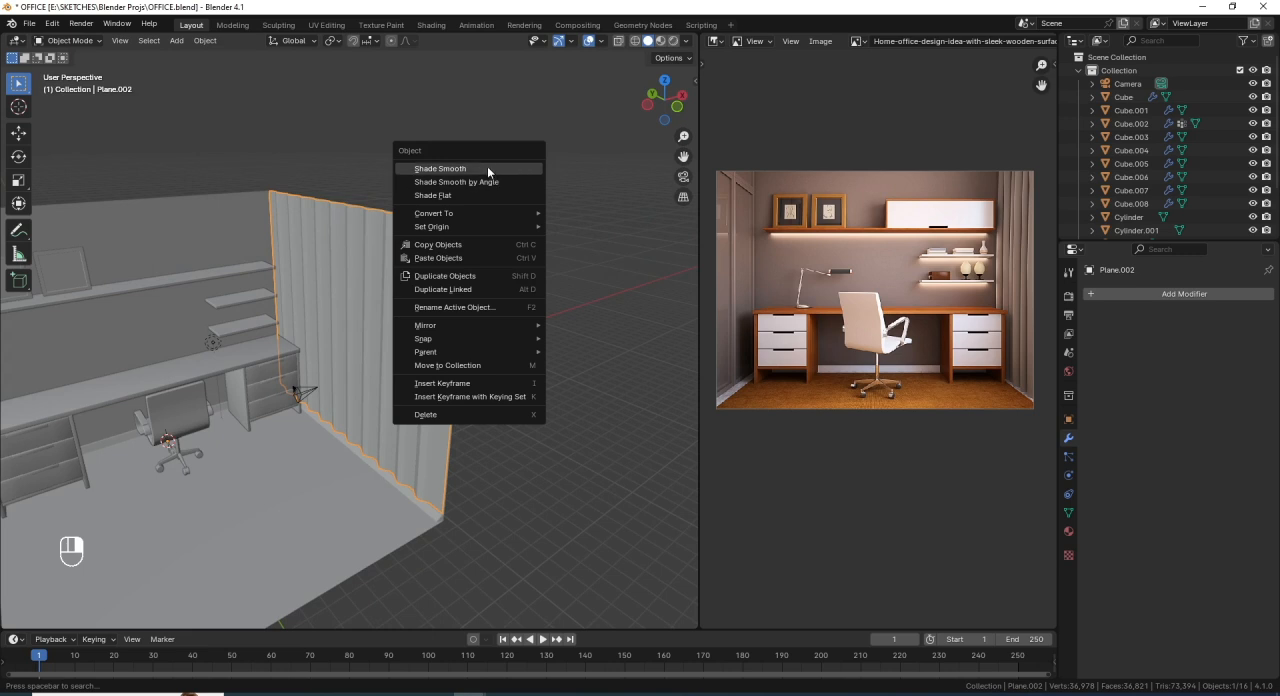
left_click(487, 167)
right_click(452, 141)
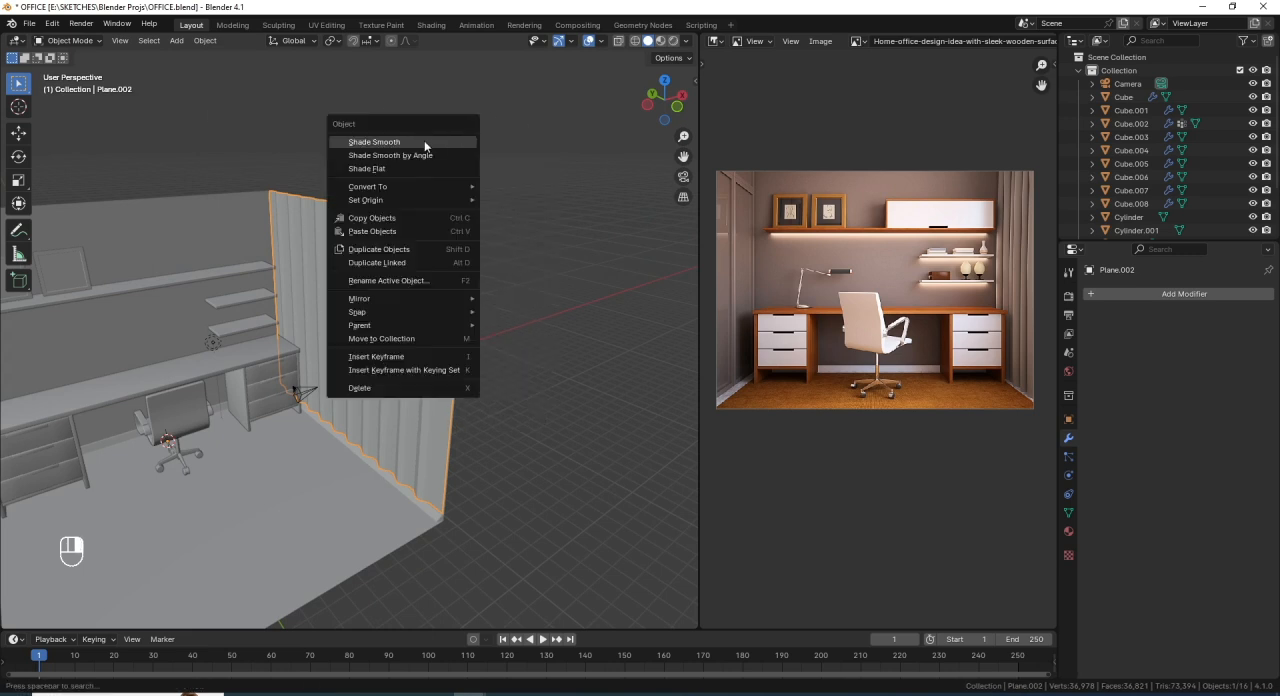
left_click(433, 142)
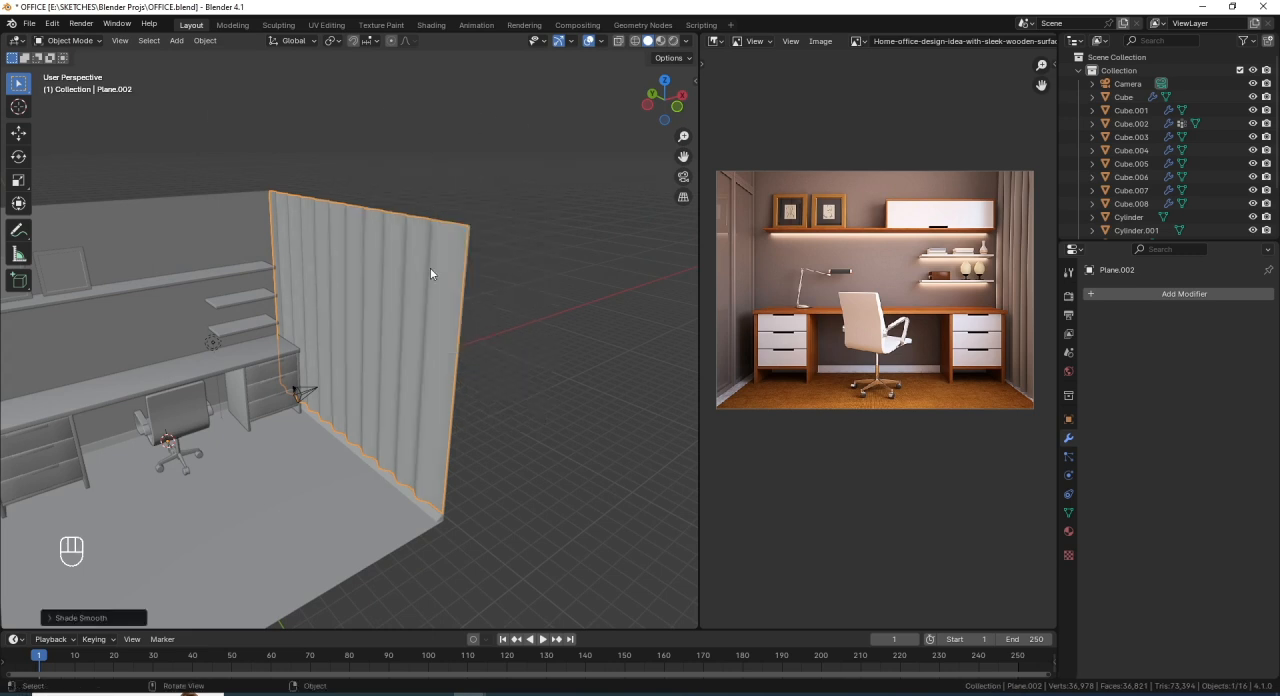
mouse_move(430, 267)
middle_mouse_down()
mouse_move(418, 260)
mouse_move(432, 254)
middle_mouse_up()
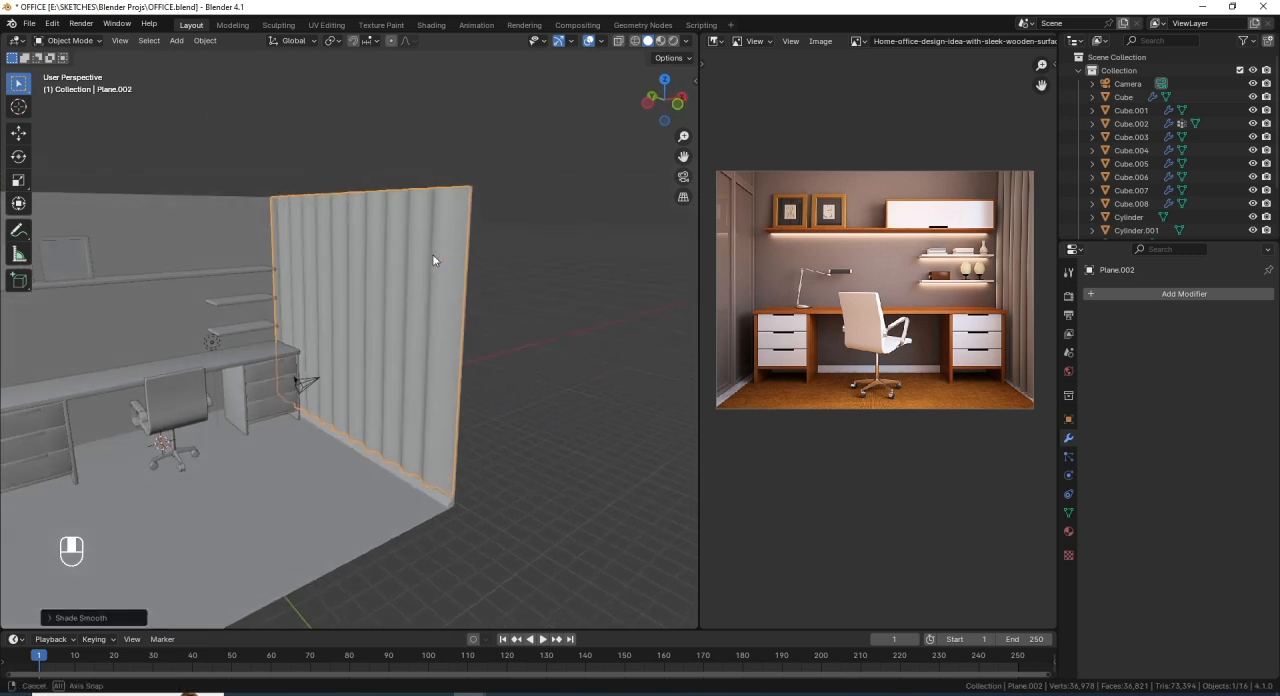
- Add a Subdivision Surface modifier to the curtain with viewport level 2 and the Simple type
left_click(1101, 293)
mouse_move(1059, 297)
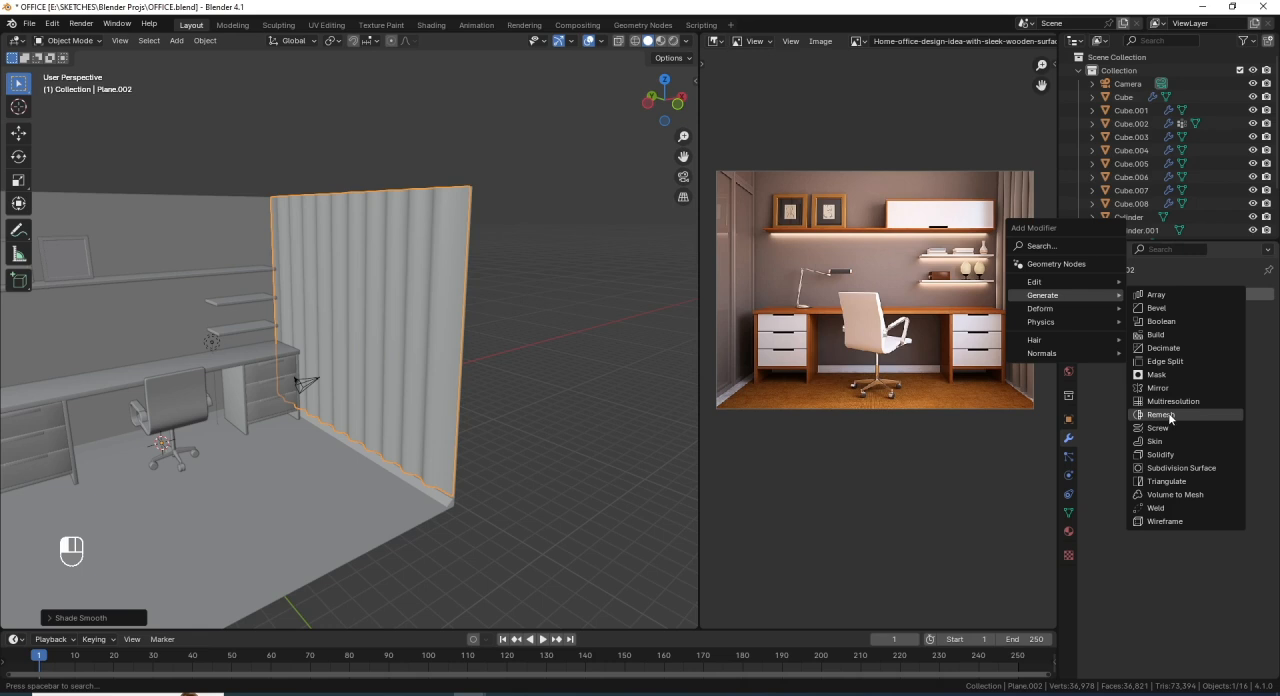
left_click(1182, 468)
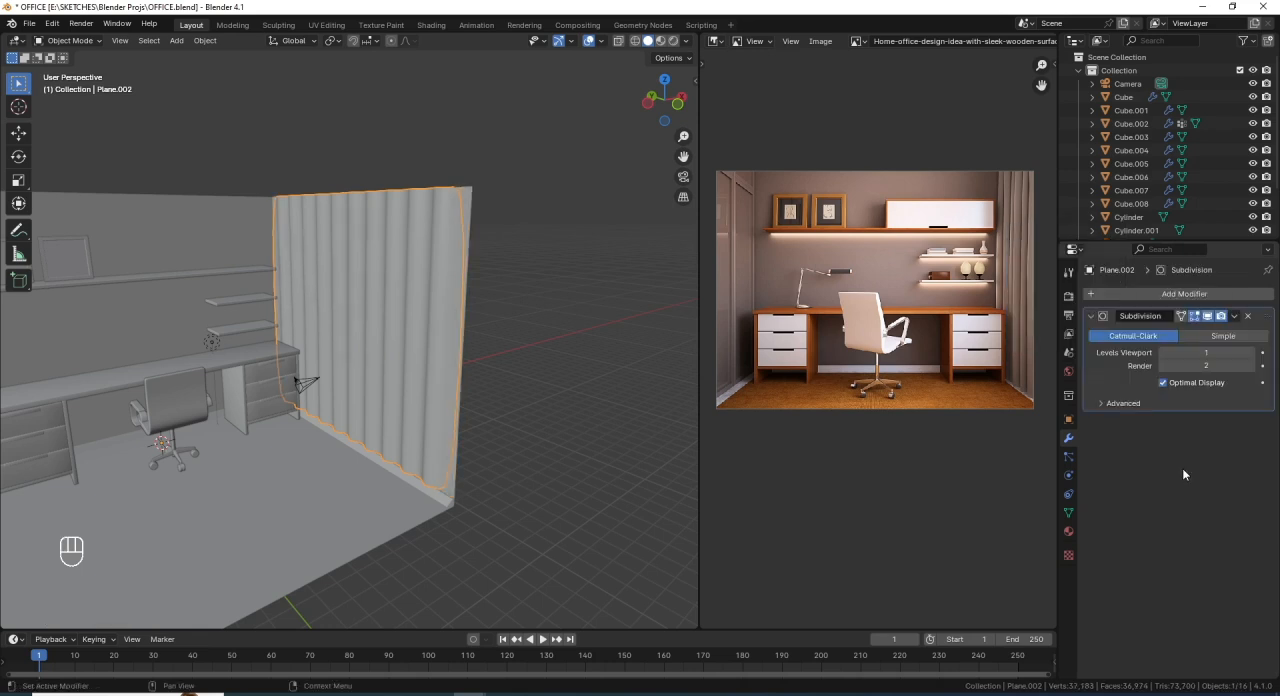
left_click(1250, 354)
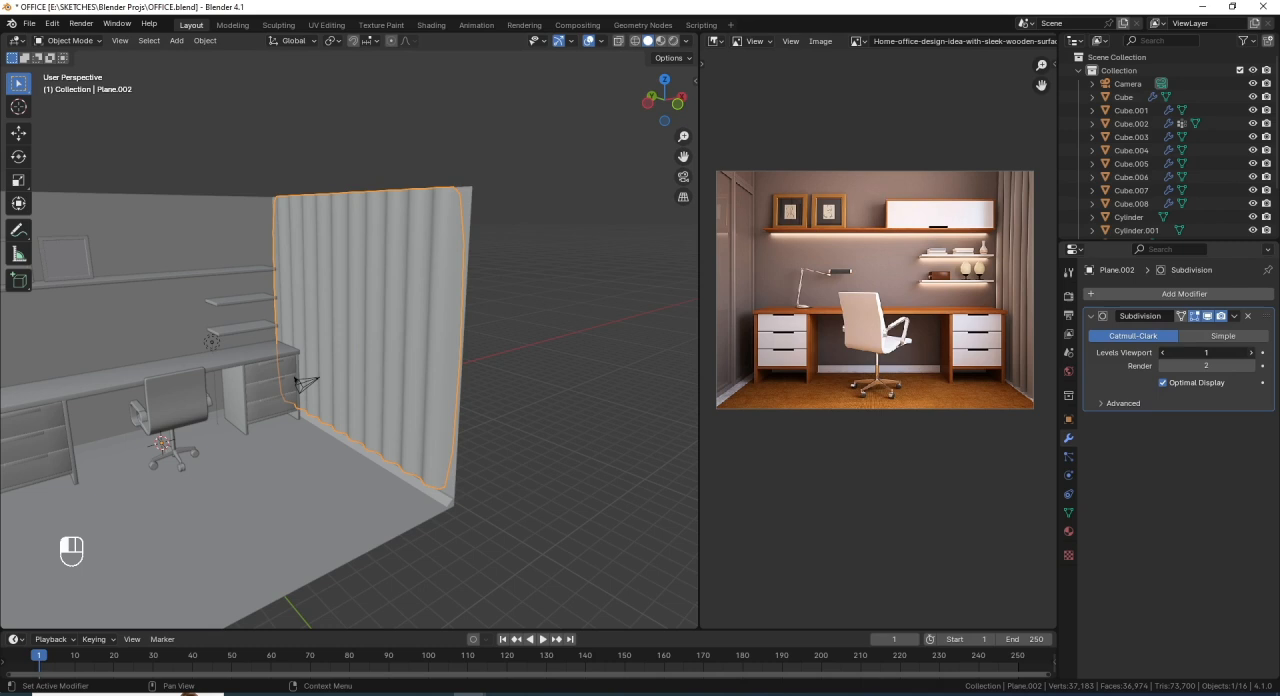
left_click(1229, 337)
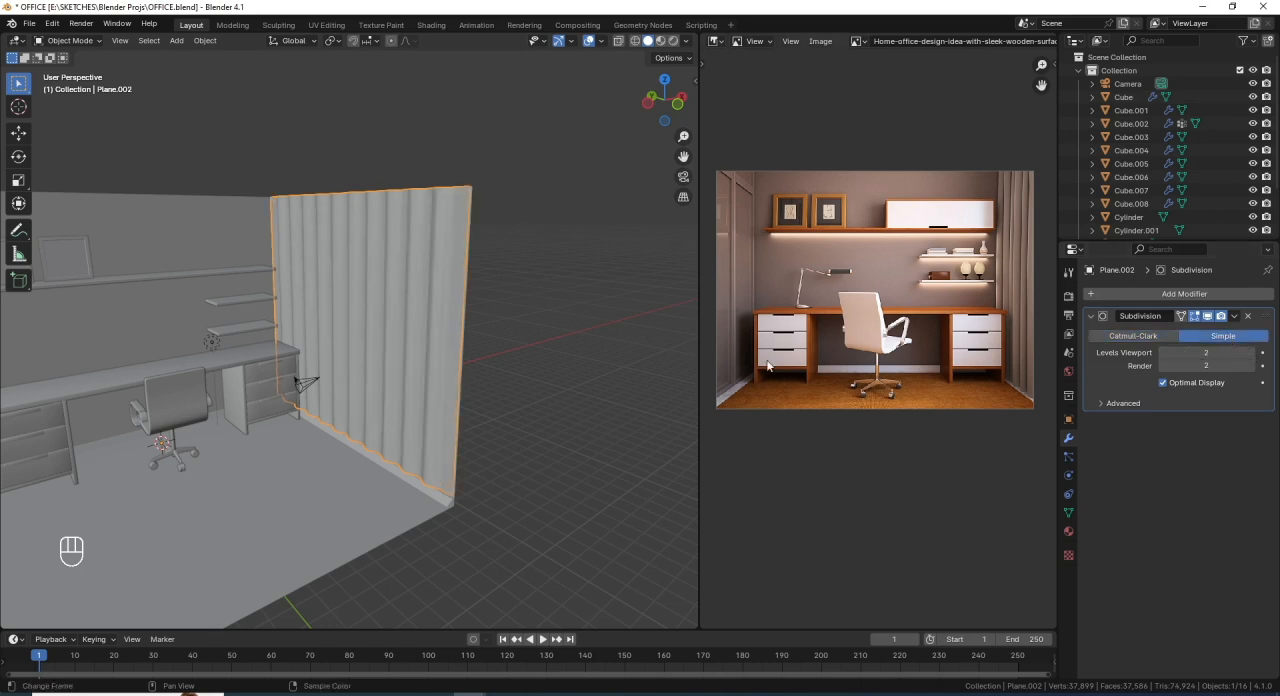
- Examine the curtain and the whole room from the front and compare them with the reference image
scroll(221, 335, "down", 5)
middle_click_drag(238, 339, 414, 344)
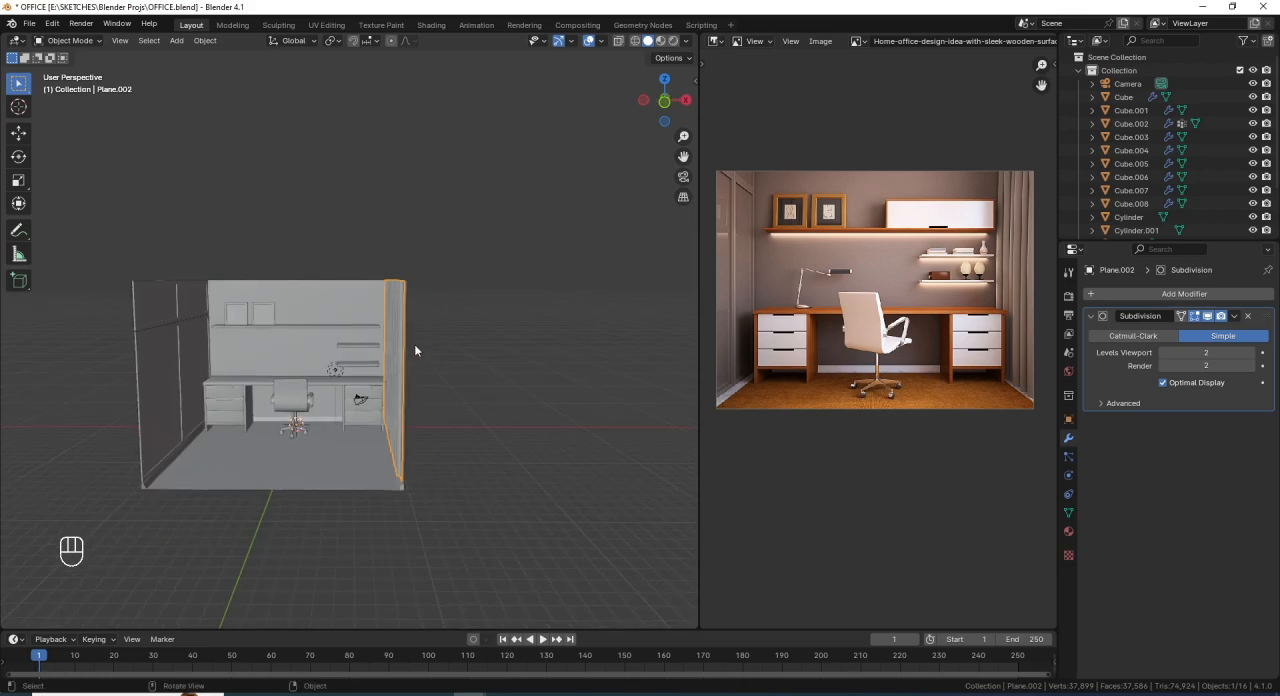
scroll(405, 357, "up", 2)
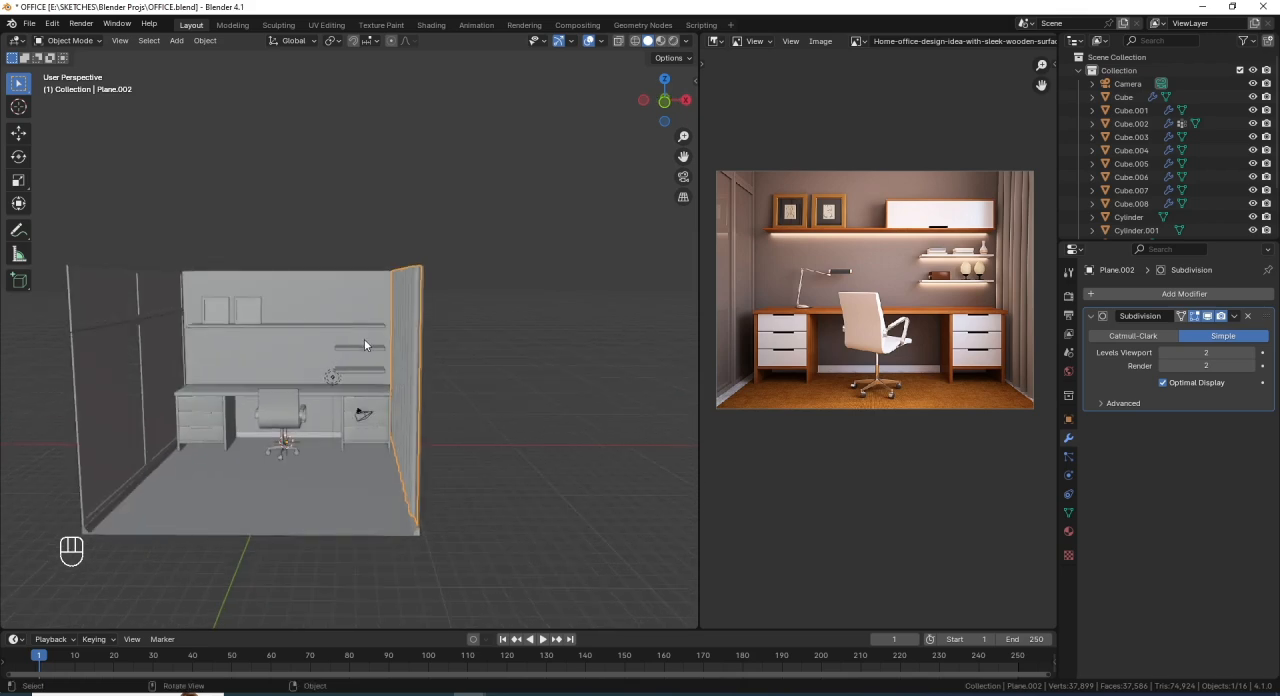
scroll(362, 337, "up", 1)
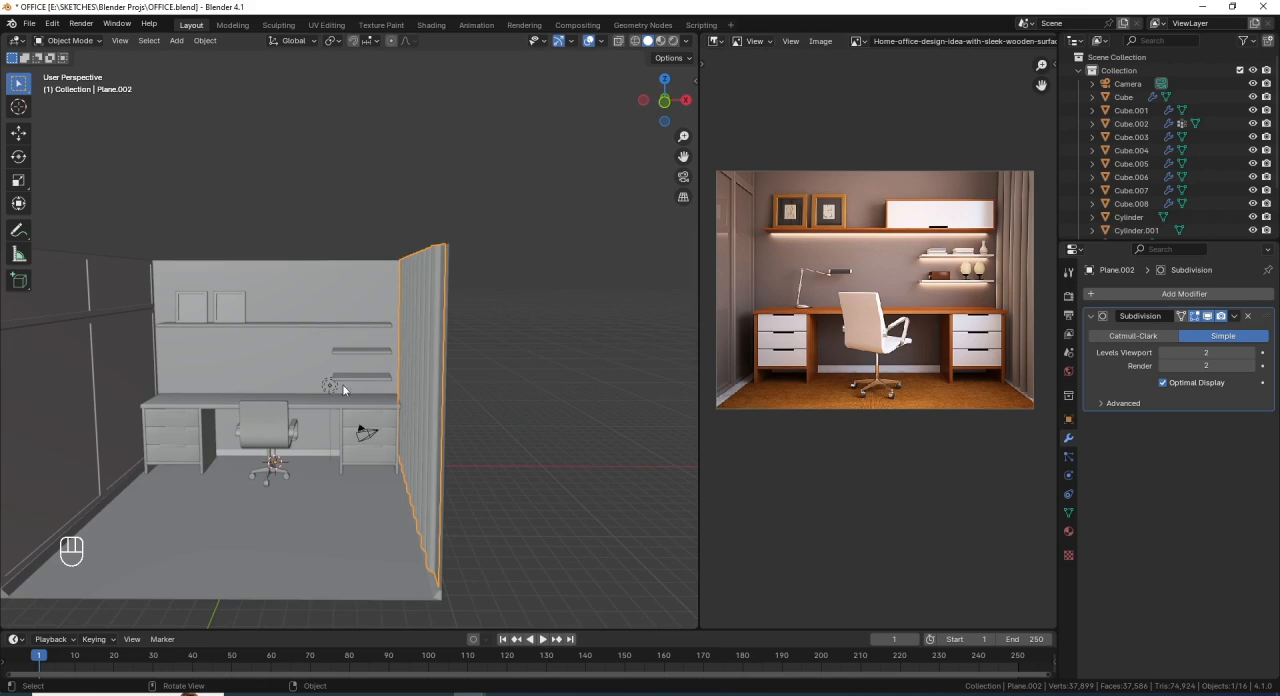
scroll(343, 385, "down", 1)
middle_click_drag(343, 385, 440, 336, "shift")
scroll(369, 420, "up", 1)
scroll(420, 425, "up", 3)
scroll(430, 363, "down", 3)
scroll(411, 382, "up", 3)
scroll(412, 382, "down", 3)
scroll(441, 334, "down", 2)
middle_click_drag(343, 331, 380, 328, "shift")
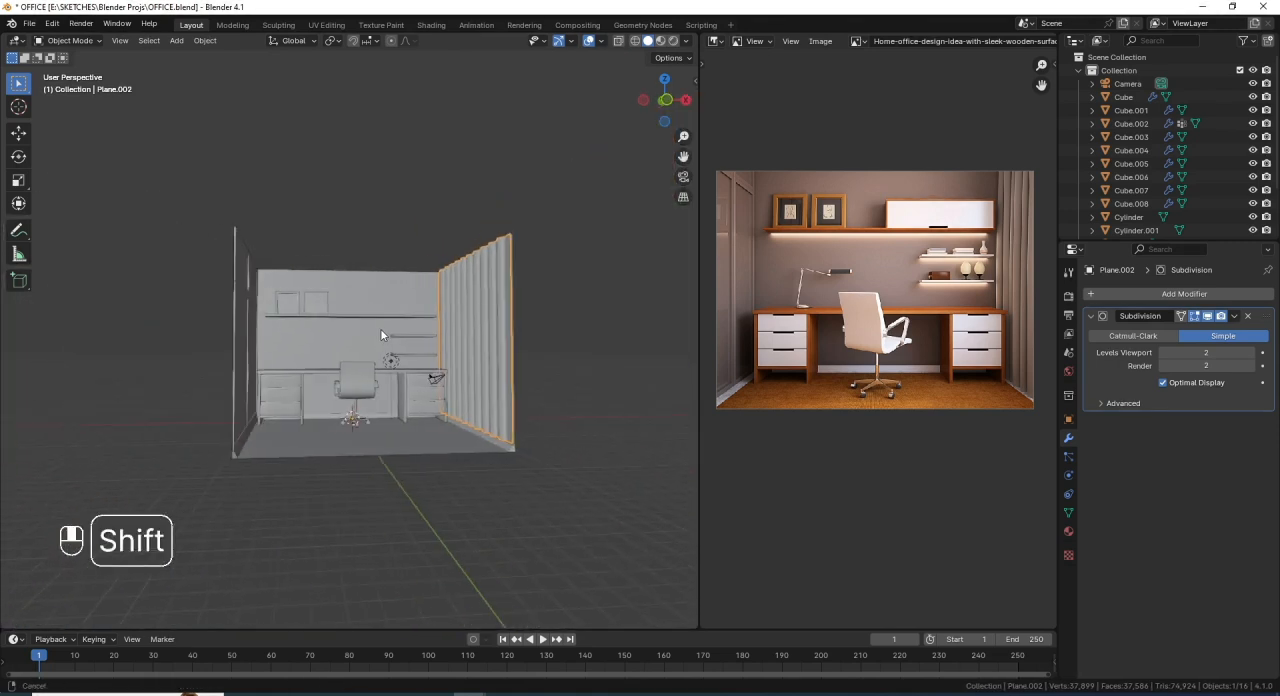
scroll(406, 367, "up", 2)
mouse_move(380, 374)
middle_mouse_down("shift")
mouse_move(393, 352)
mouse_move(366, 376)
mouse_move(381, 375)
middle_mouse_up("shift")
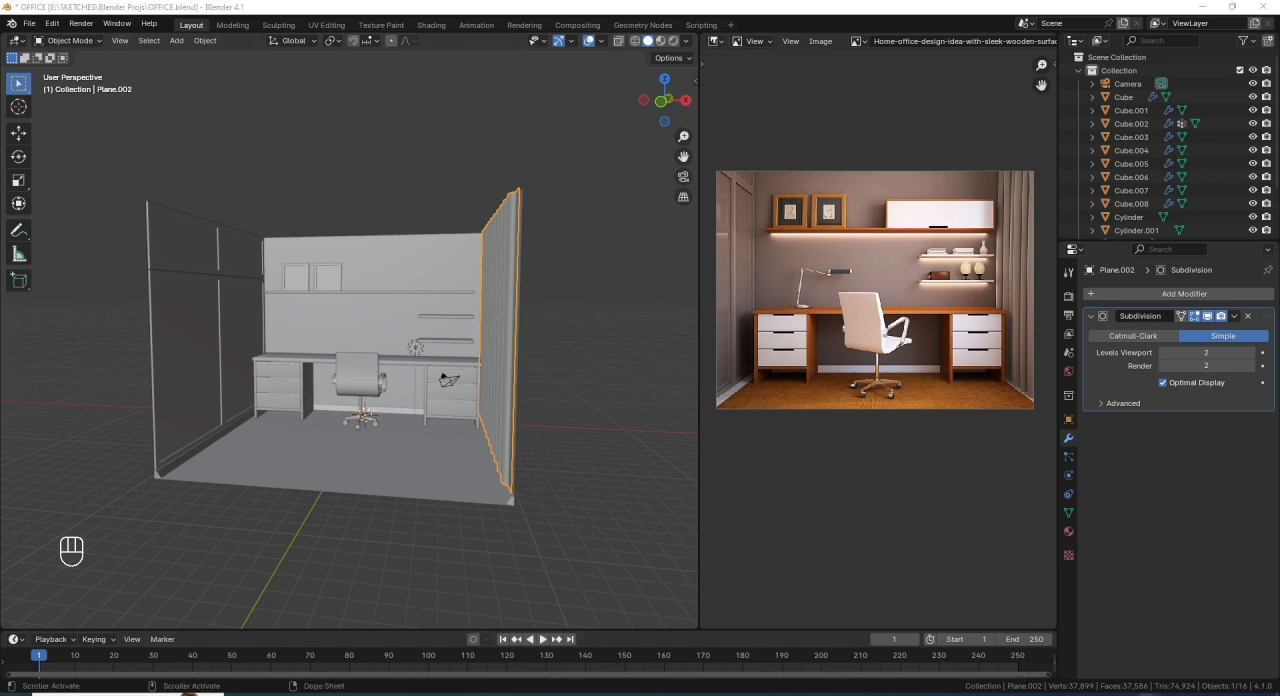
- Save the office project file
key("ctrl+s")
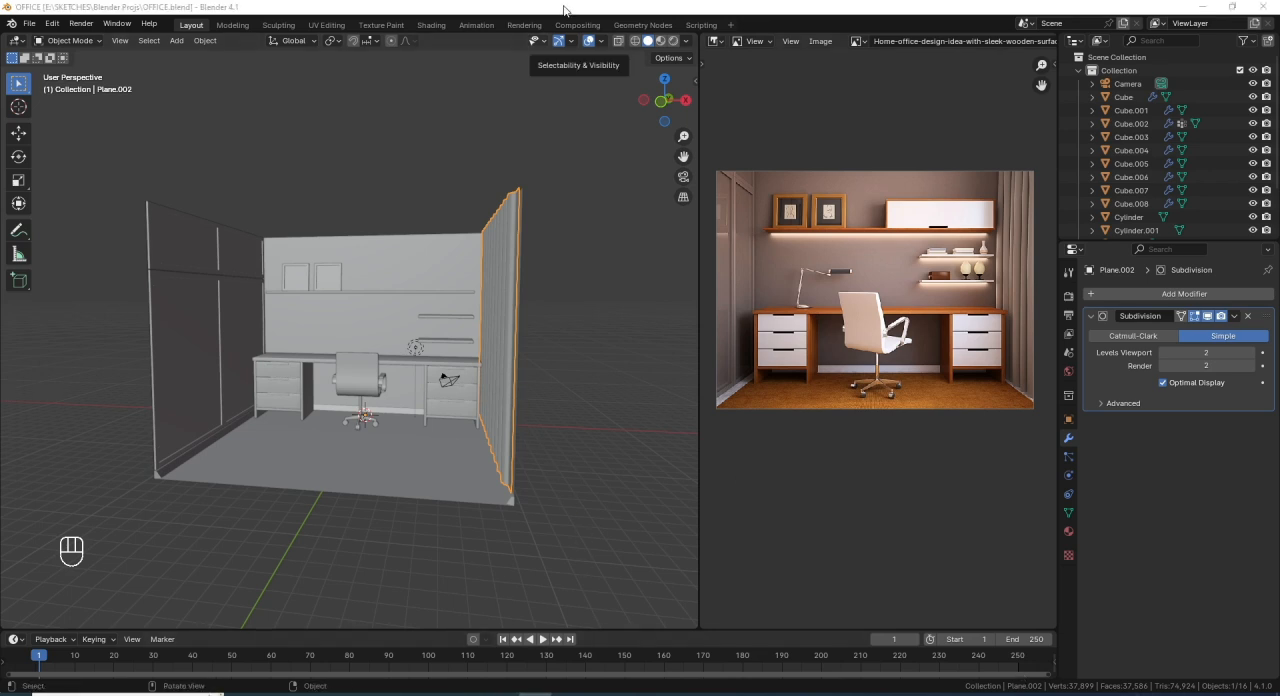
scroll(451, 344, "up", 2)
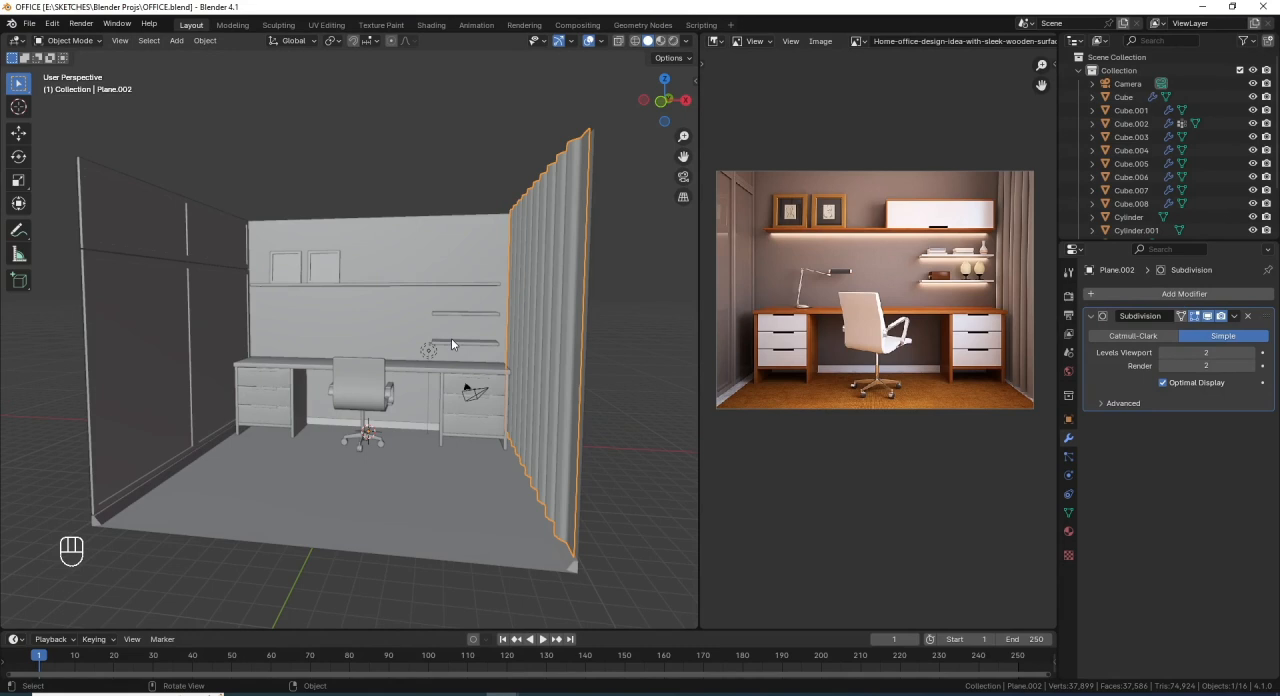
- Fill the open top of the room shell with a ceiling face from the back wall's top edge in Edit Mode
left_click(403, 246)
middle_click_drag(440, 277, 386, 296)
key("Tab")
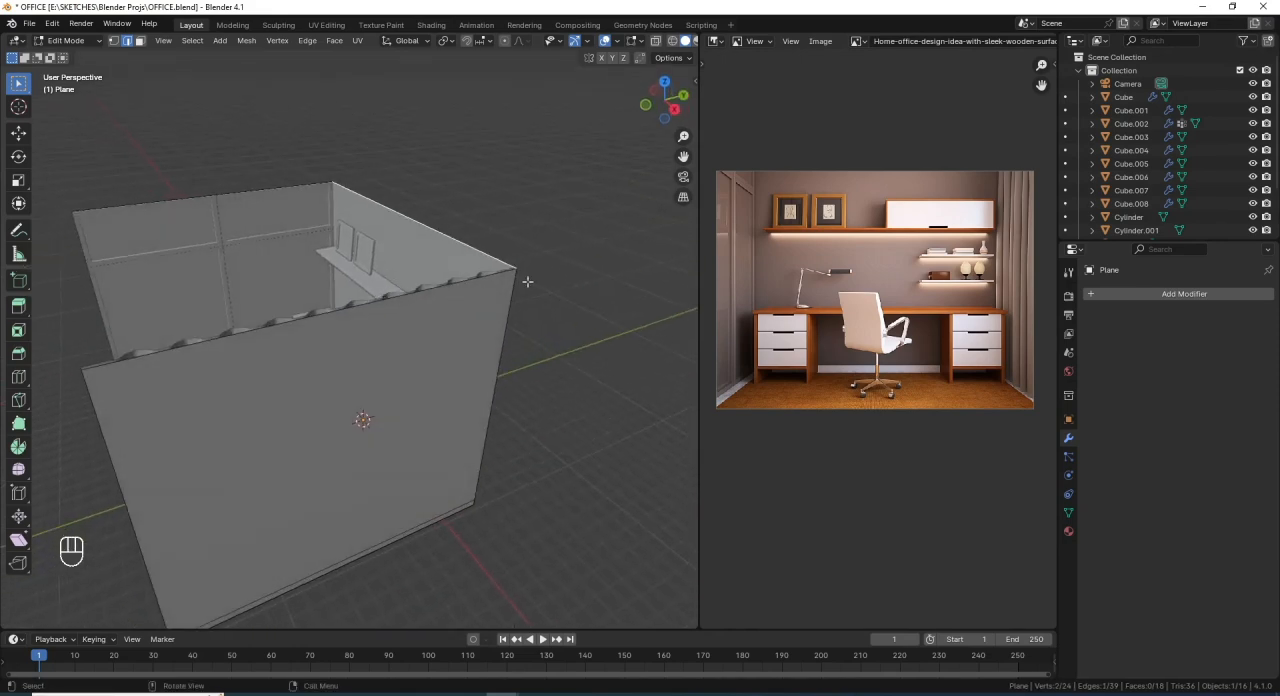
key("f")
middle_click_drag(326, 331, 437, 316)
key("Tab")
- Select the camera and align it to a front view of the whole office room
left_click(488, 388)
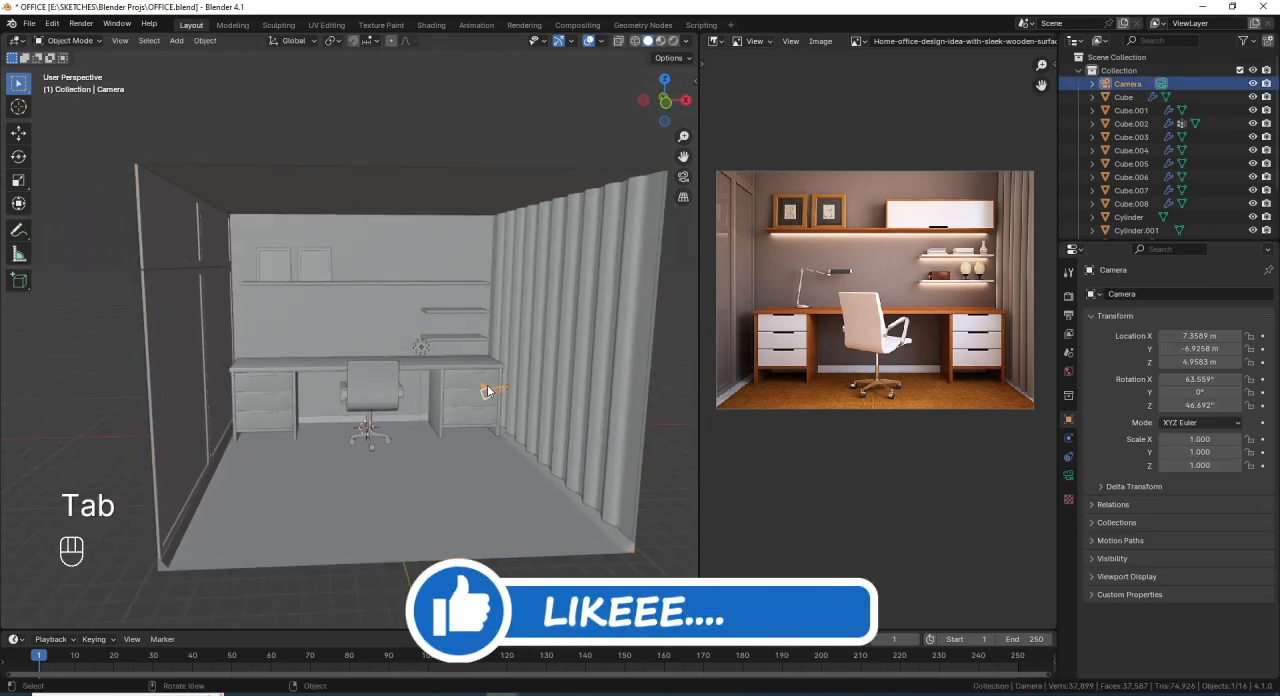
key("KP_0")
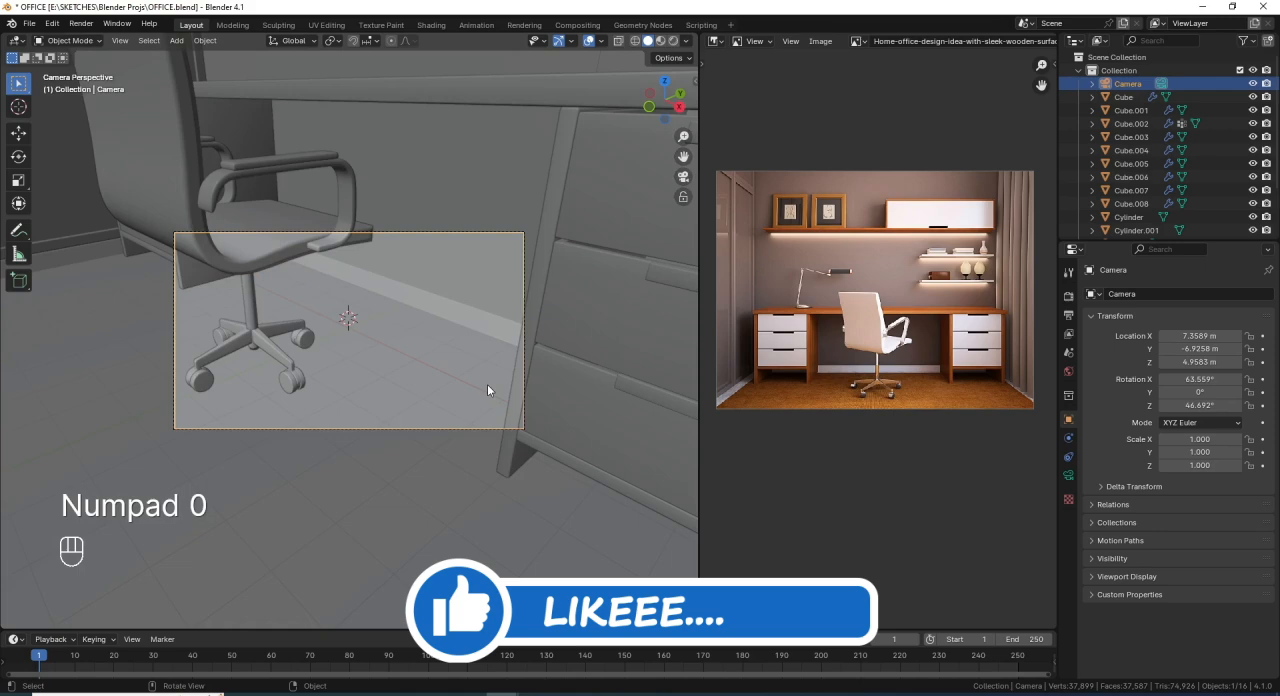
key("KP_0")
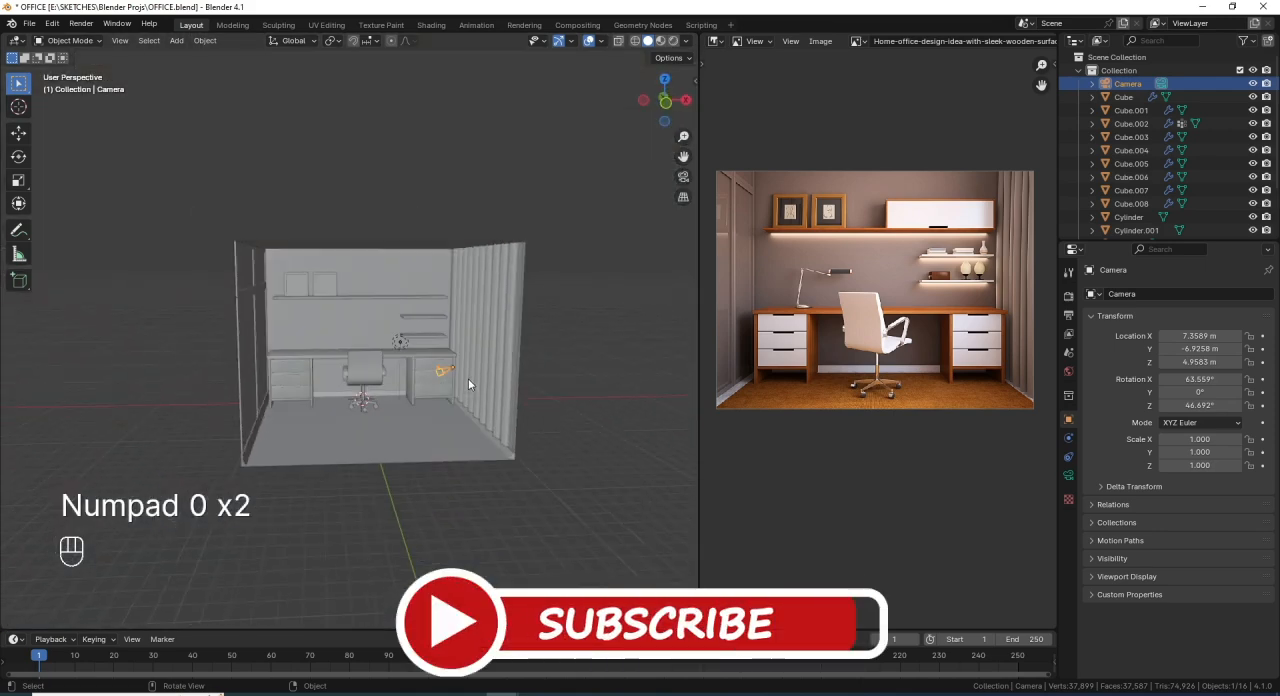
key("KP_1")
scroll(475, 380, "up", 3)
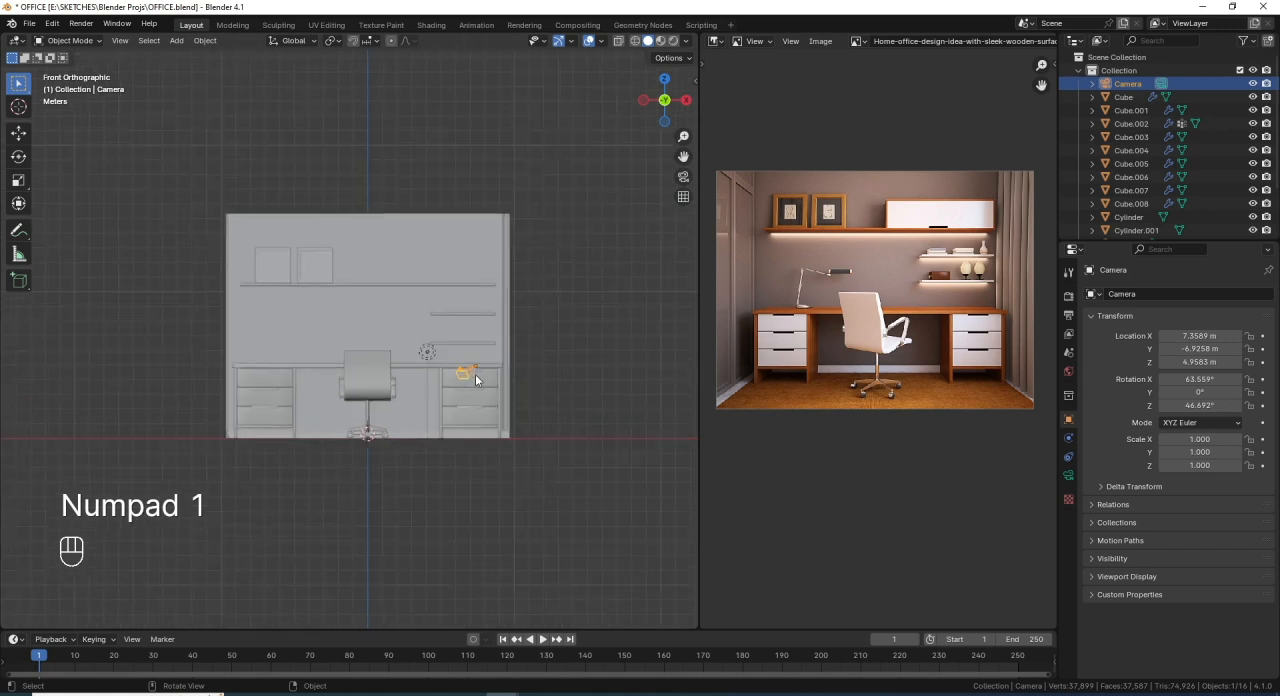
scroll(499, 380, "up", 1)
scroll(499, 377, "up", 1)
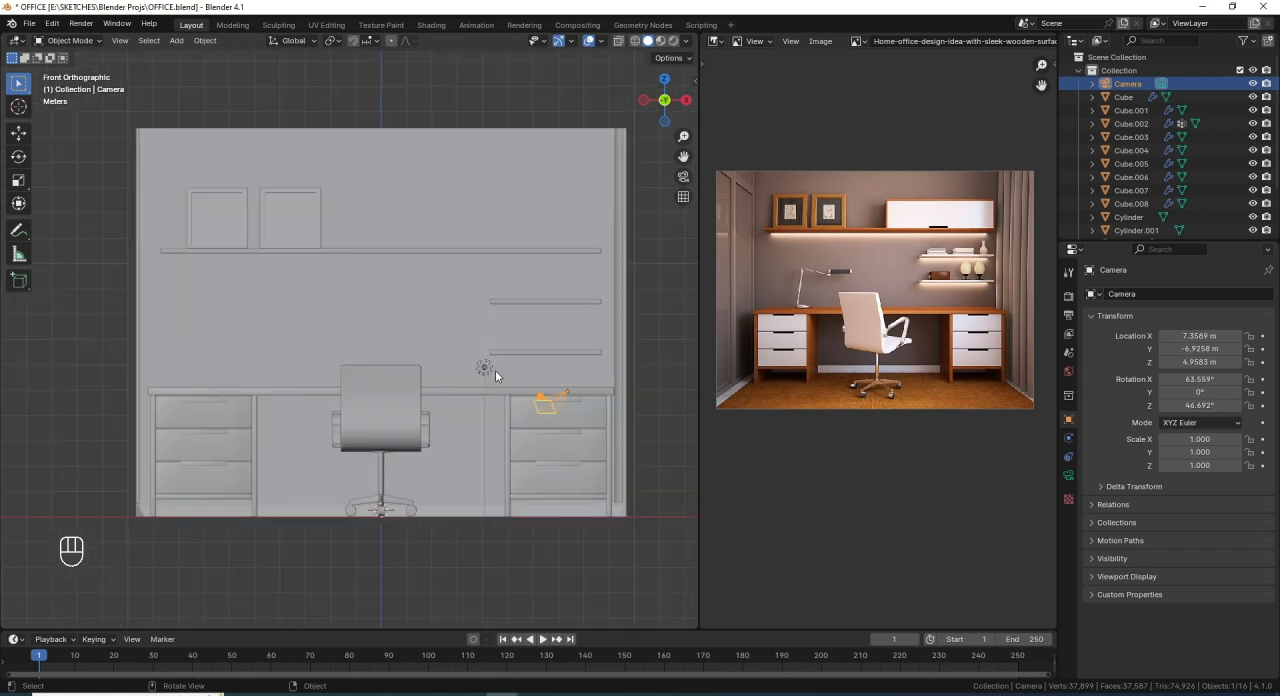
scroll(495, 374, "down", 2)
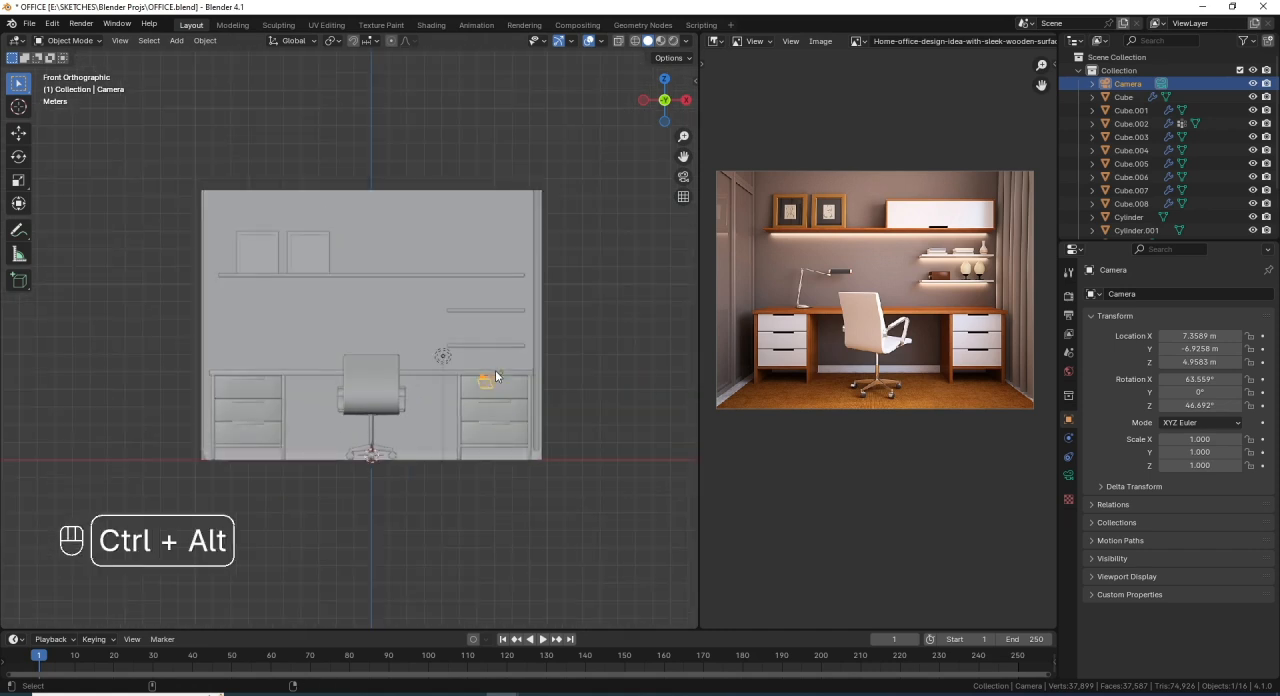
key("ctrl+alt+KP_0")
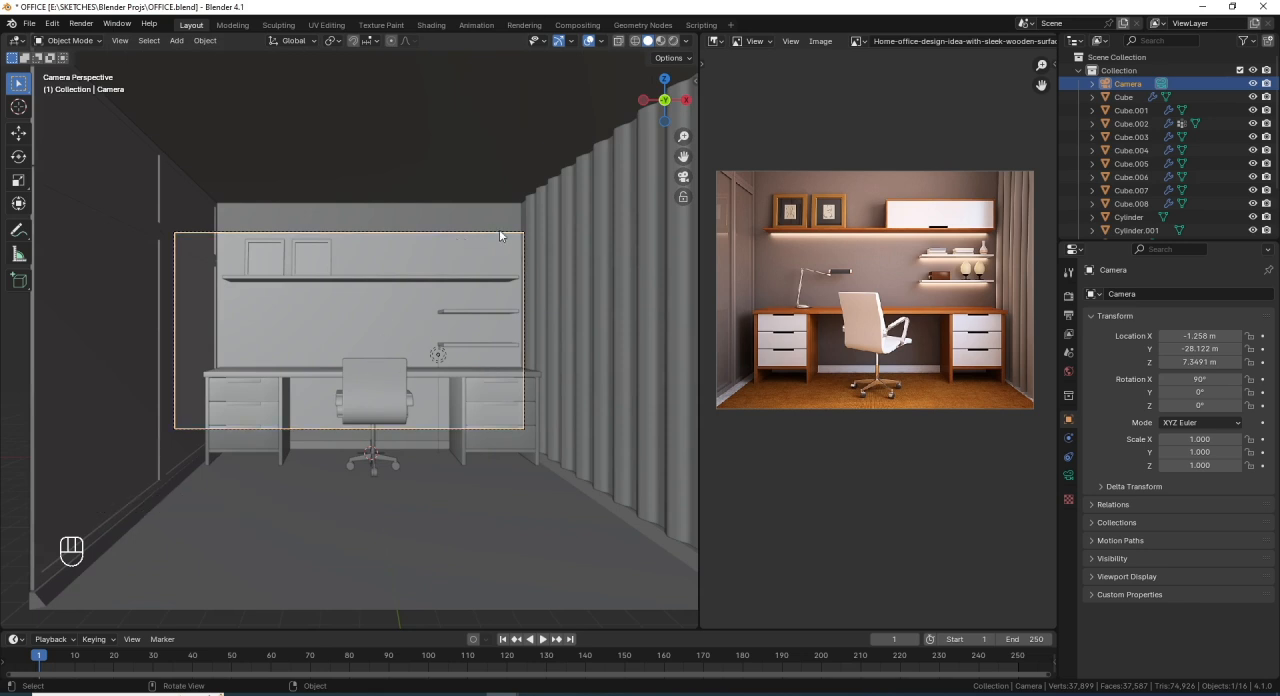
- Set the render output's vertical resolution to 1920 px for a square frame
left_click(1068, 316)
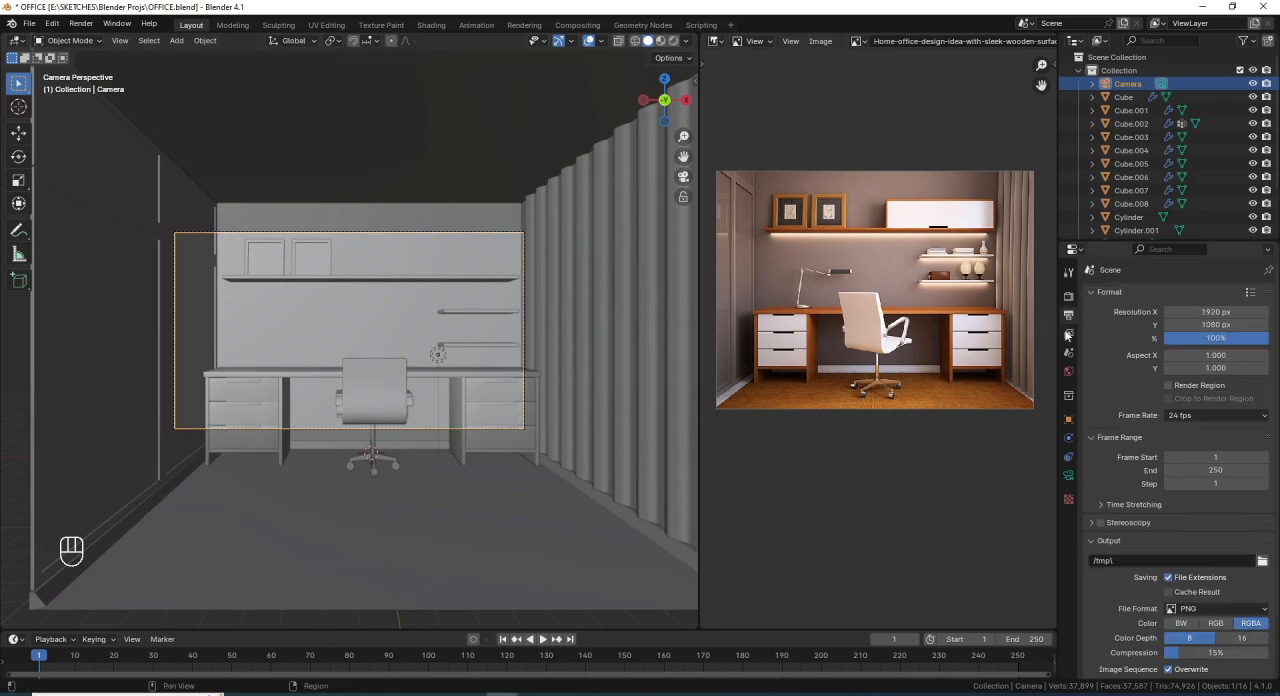
left_click(1215, 338)
left_click(1217, 325)
left_click(1217, 325)
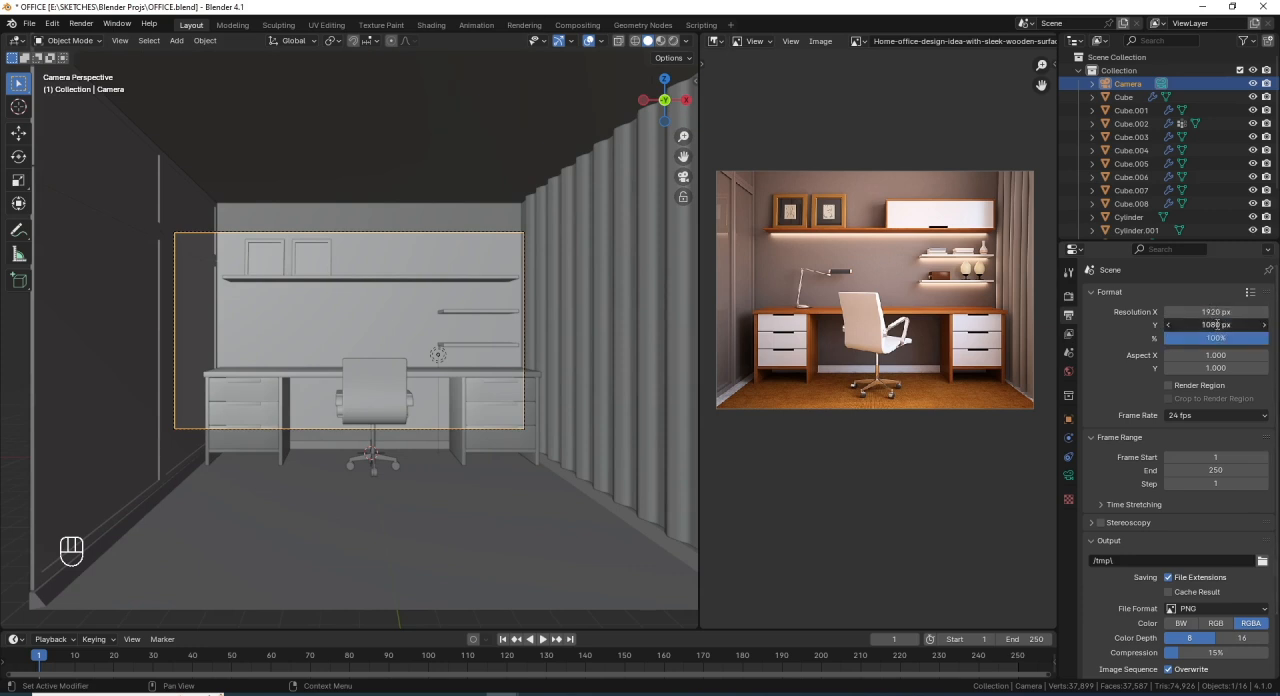
left_click(1217, 325)
type("1920")
key("Return")
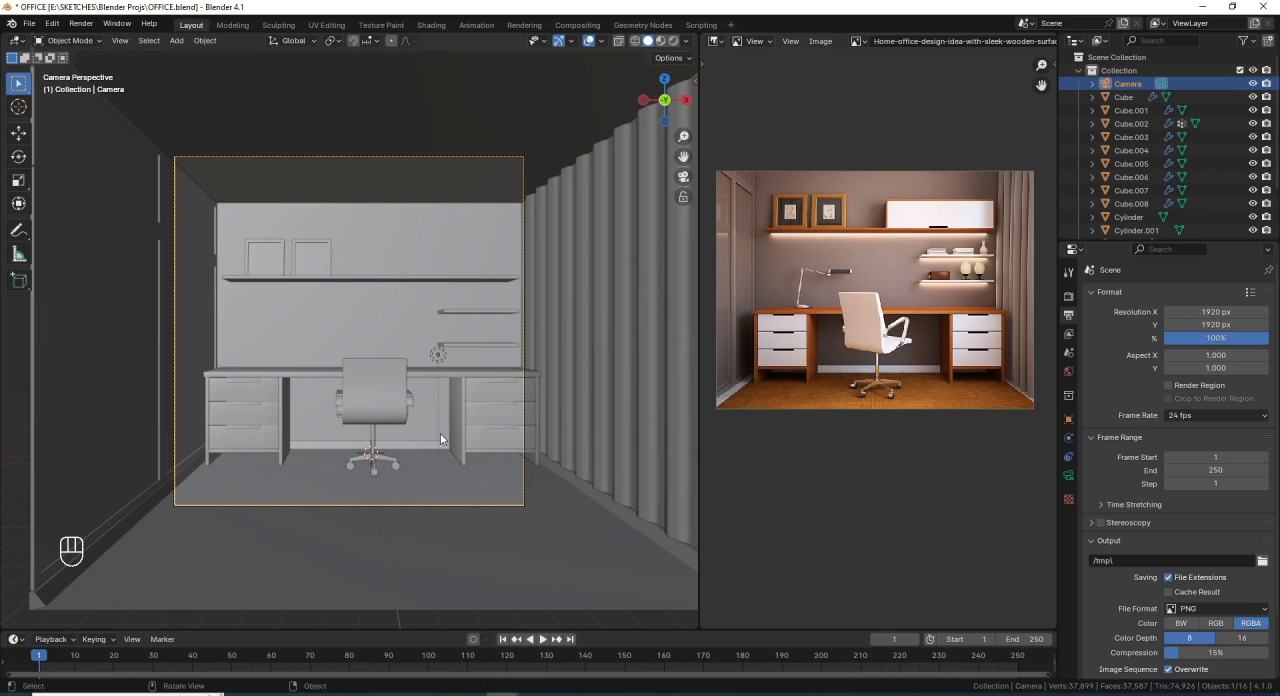
- Select the office chair and enable locking the camera to the view while looking through the camera
left_click(403, 372)
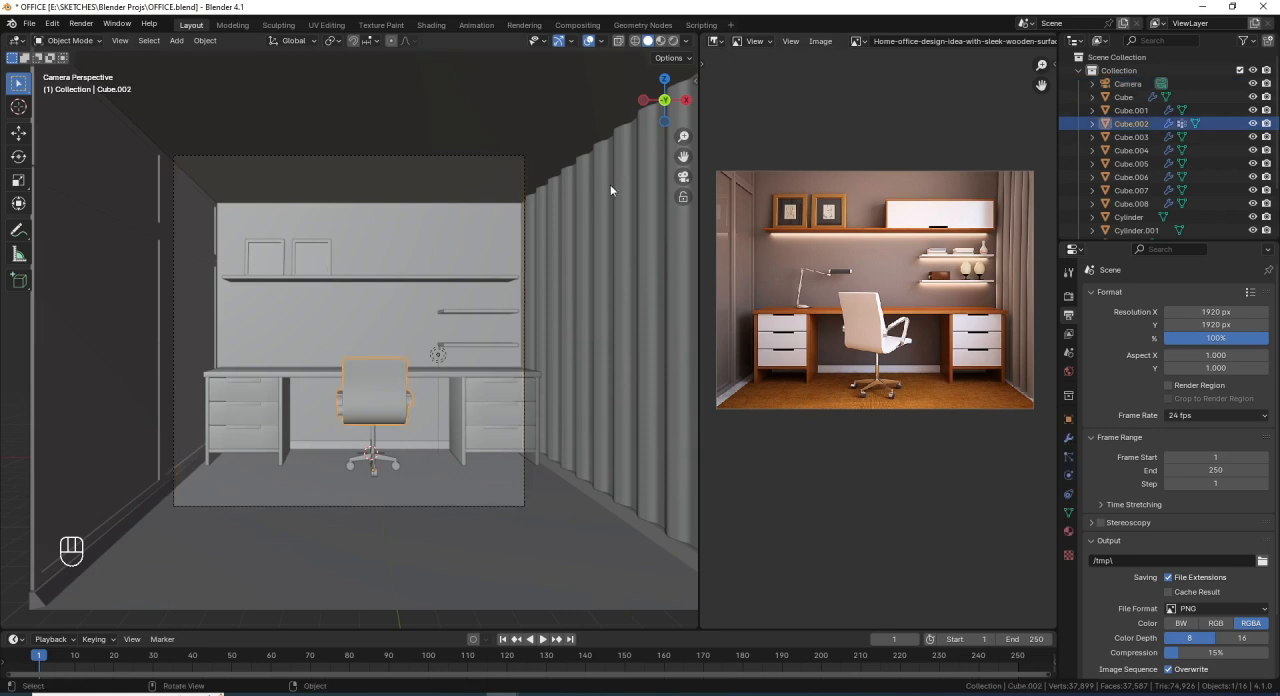
key("n")
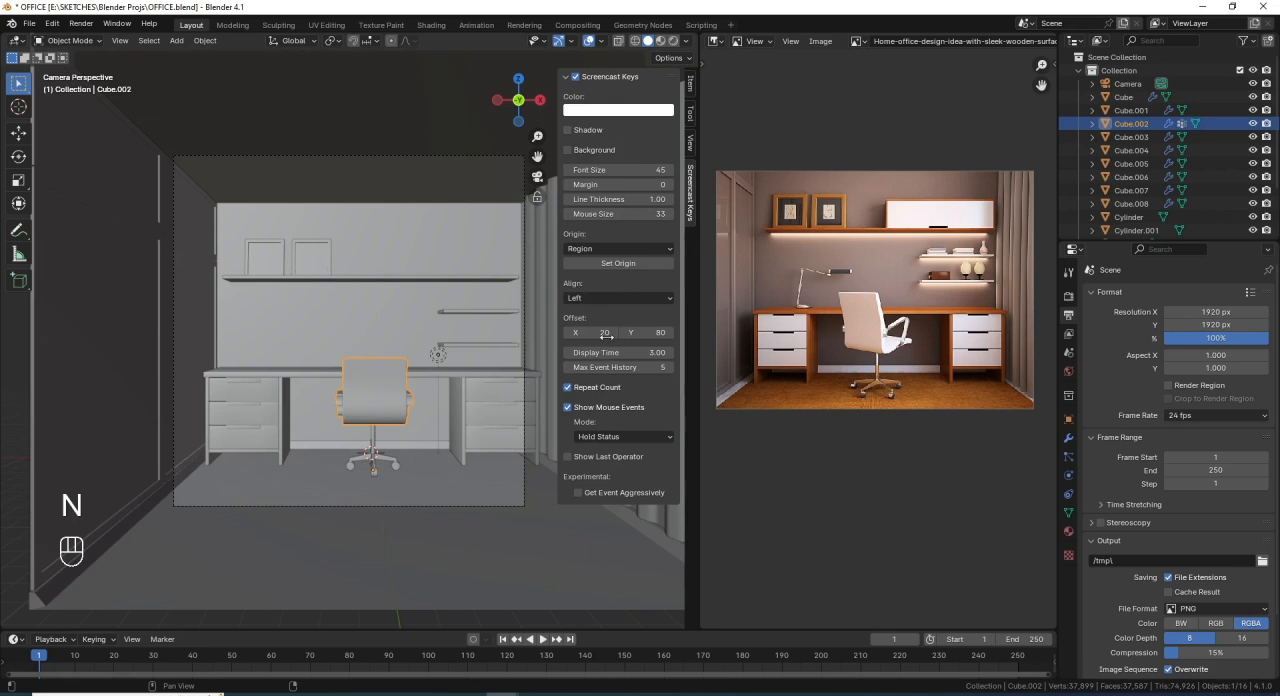
left_click(689, 141)
left_click(617, 244)
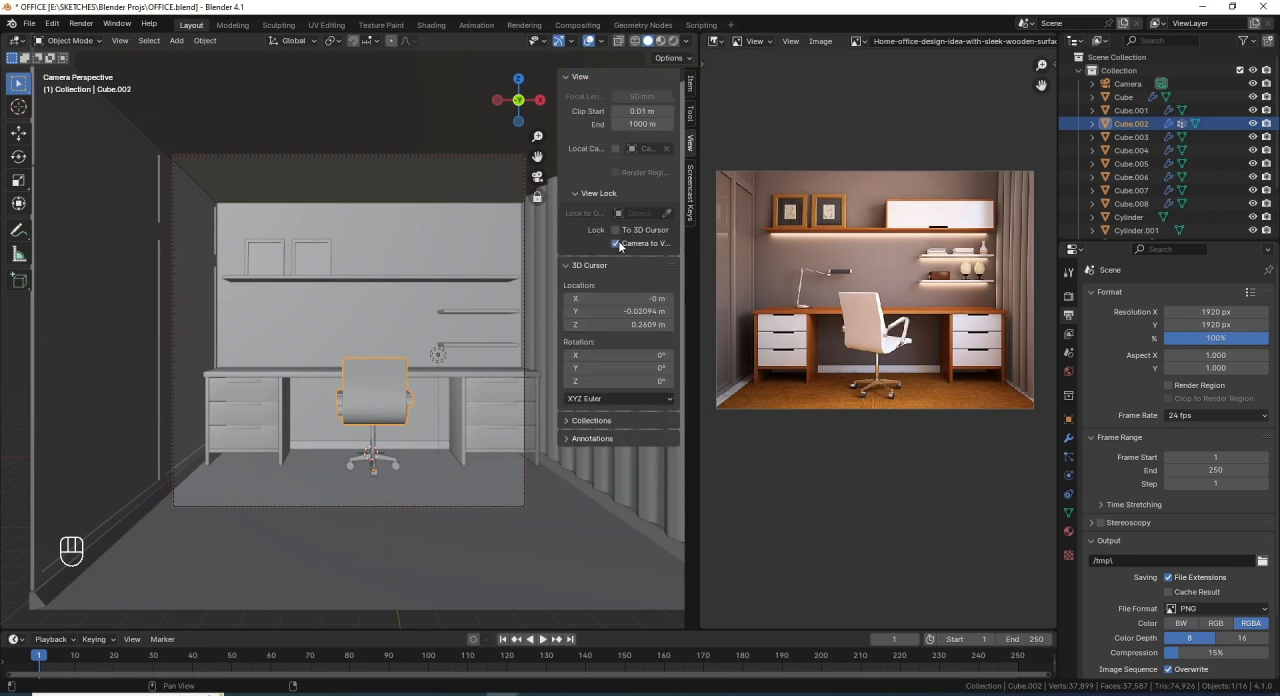
key("KP_0")
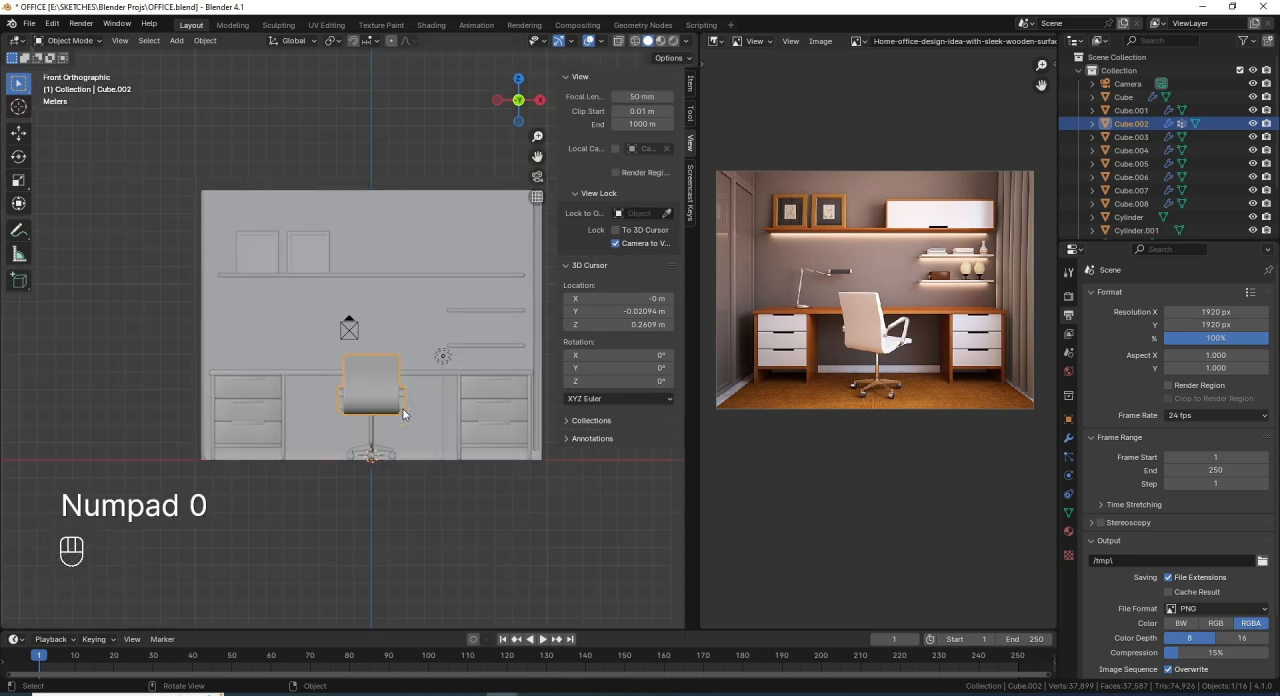
key("KP_0")
key("n")
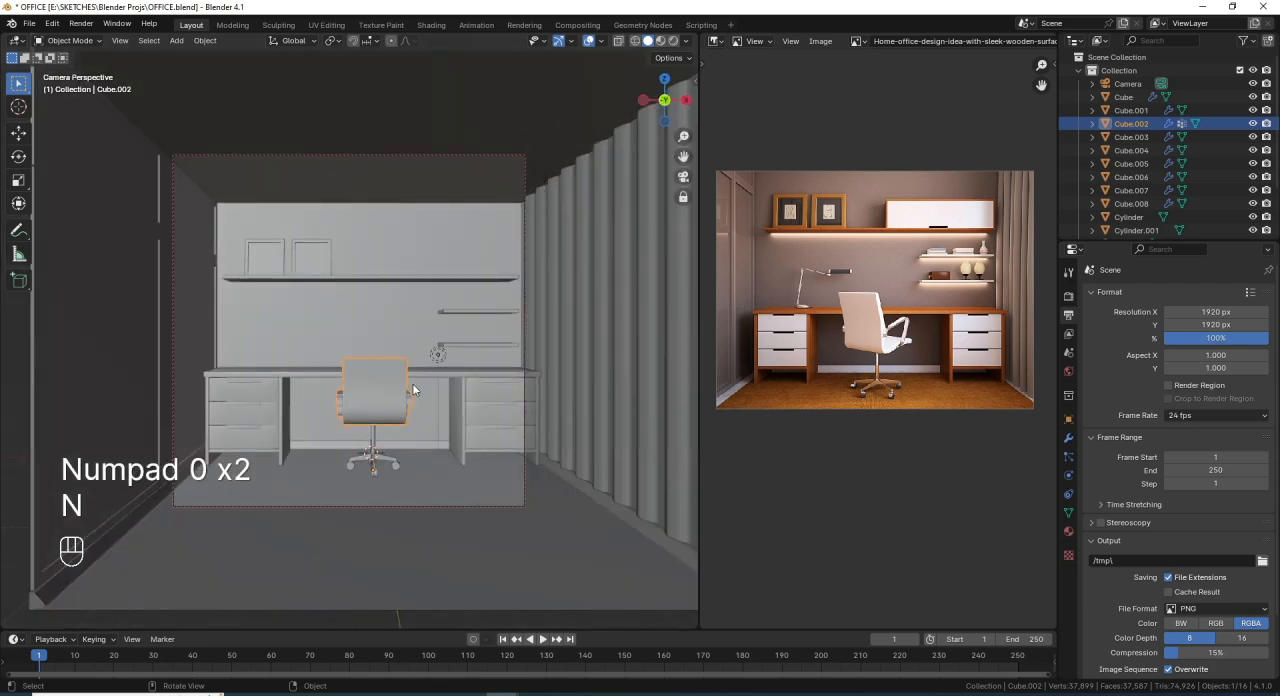
- Centre the locked camera on the office chair and pull it back to take in the whole back wall
key("KP_Decimal")
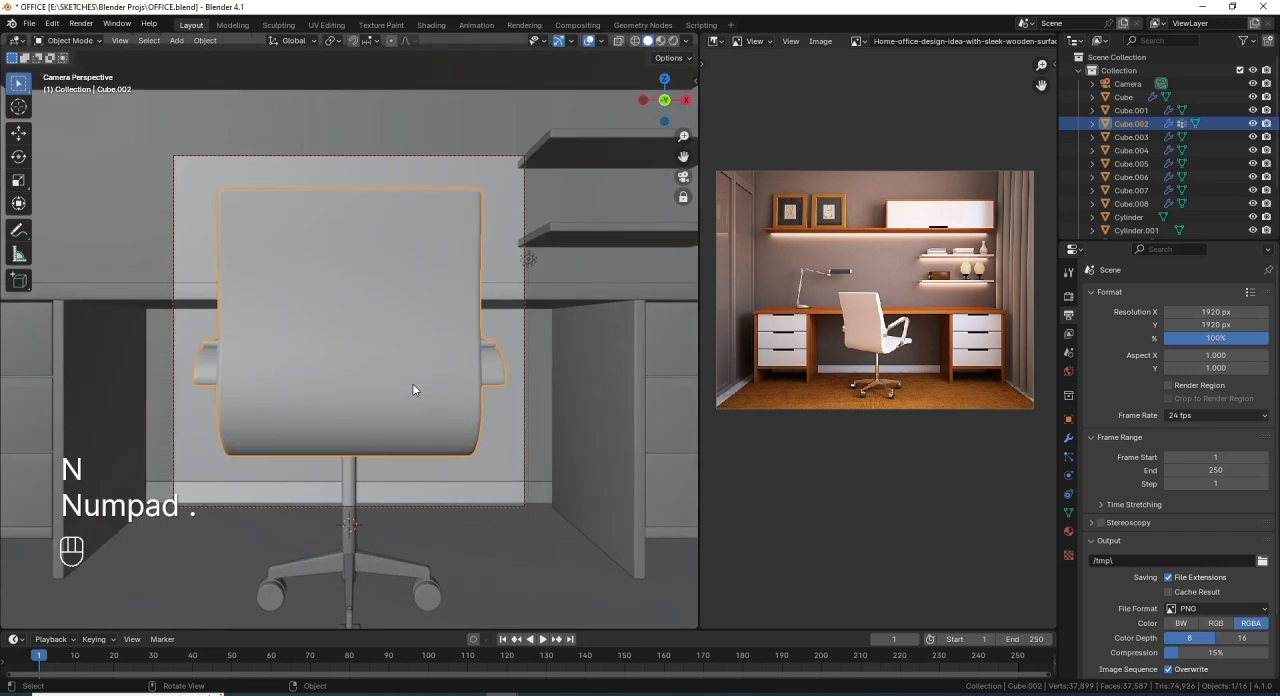
scroll(415, 358, "down", 2)
scroll(414, 358, "down", 6)
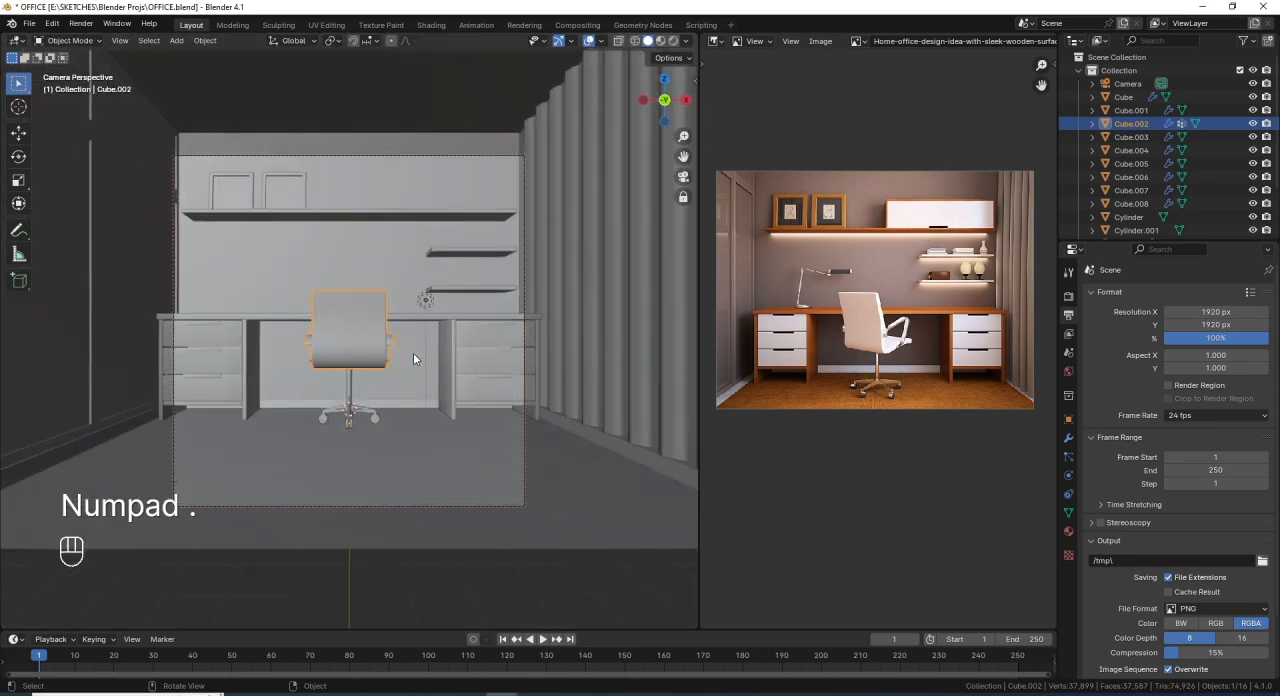
scroll(416, 351, "down", 2)
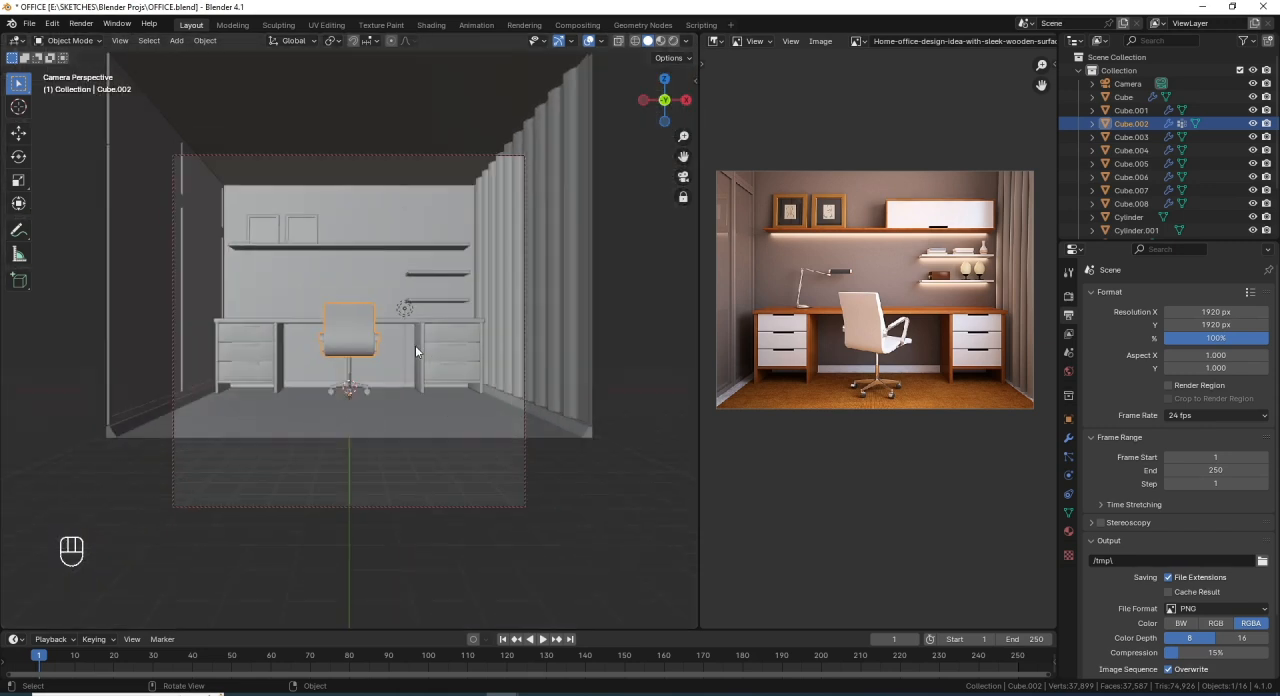
- Raise the camera along the Z axis and adjust its distance so the room fills the square frame
left_click(442, 504)
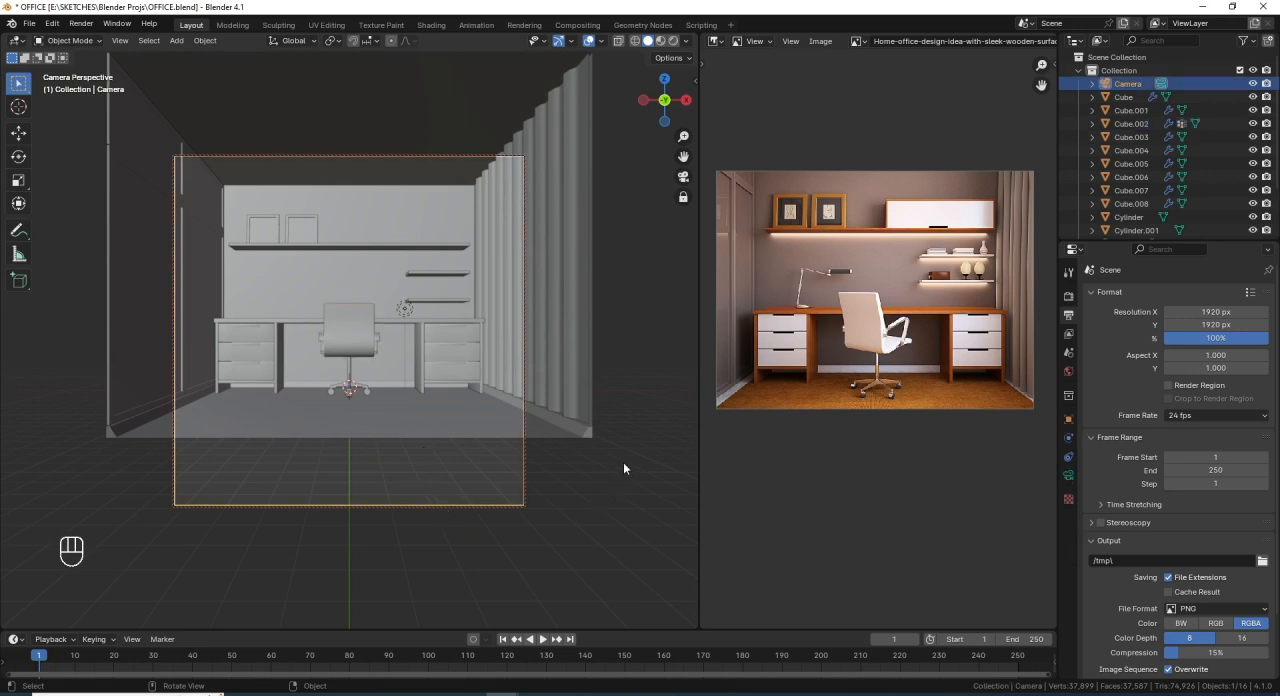
key("g")
key("z")
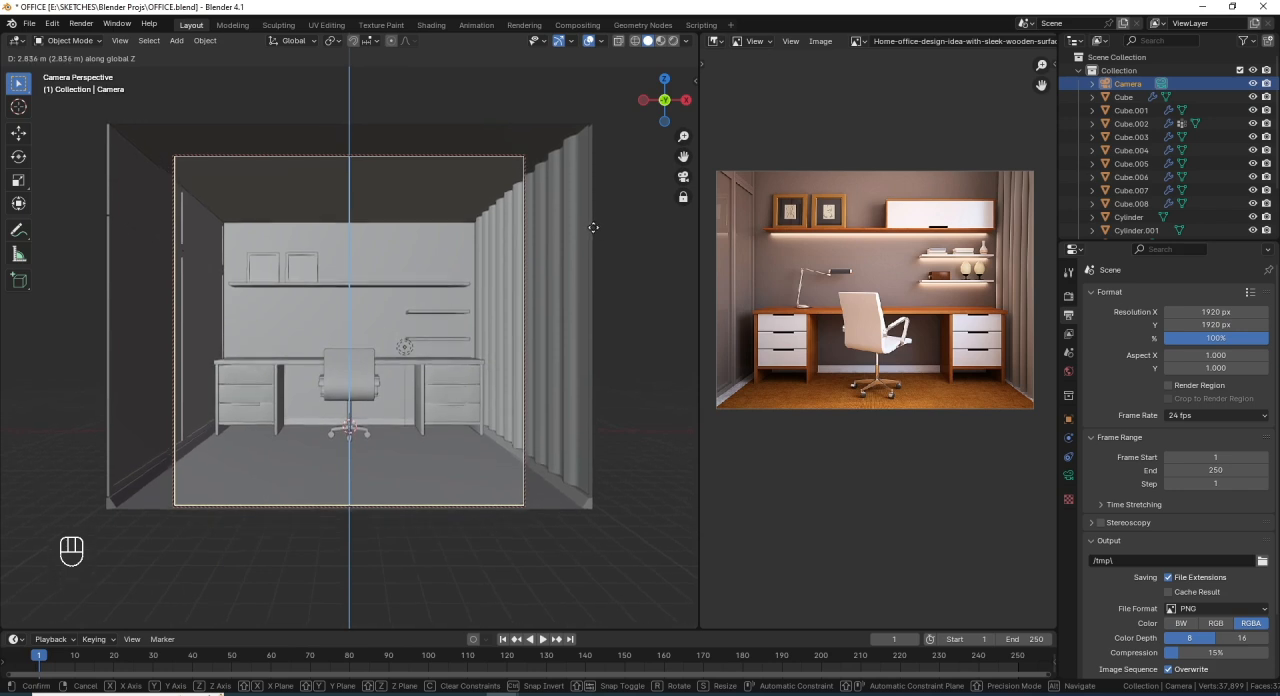
left_click(586, 168)
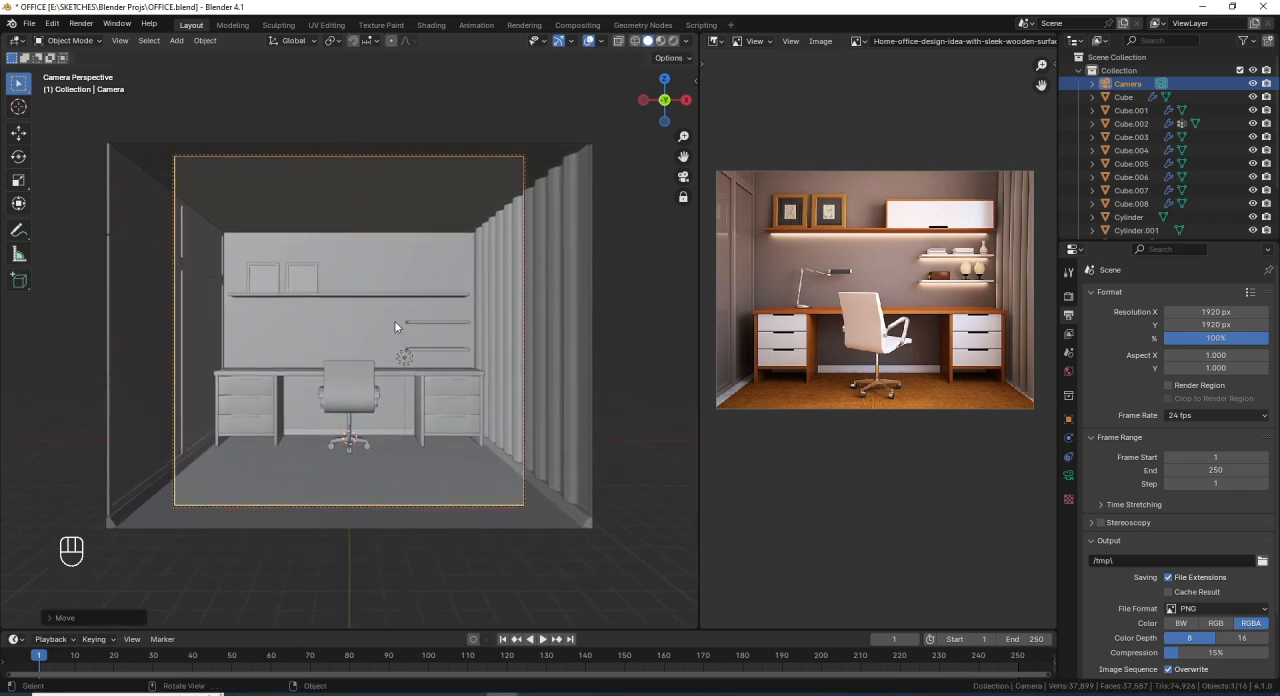
key("ctrl+z")
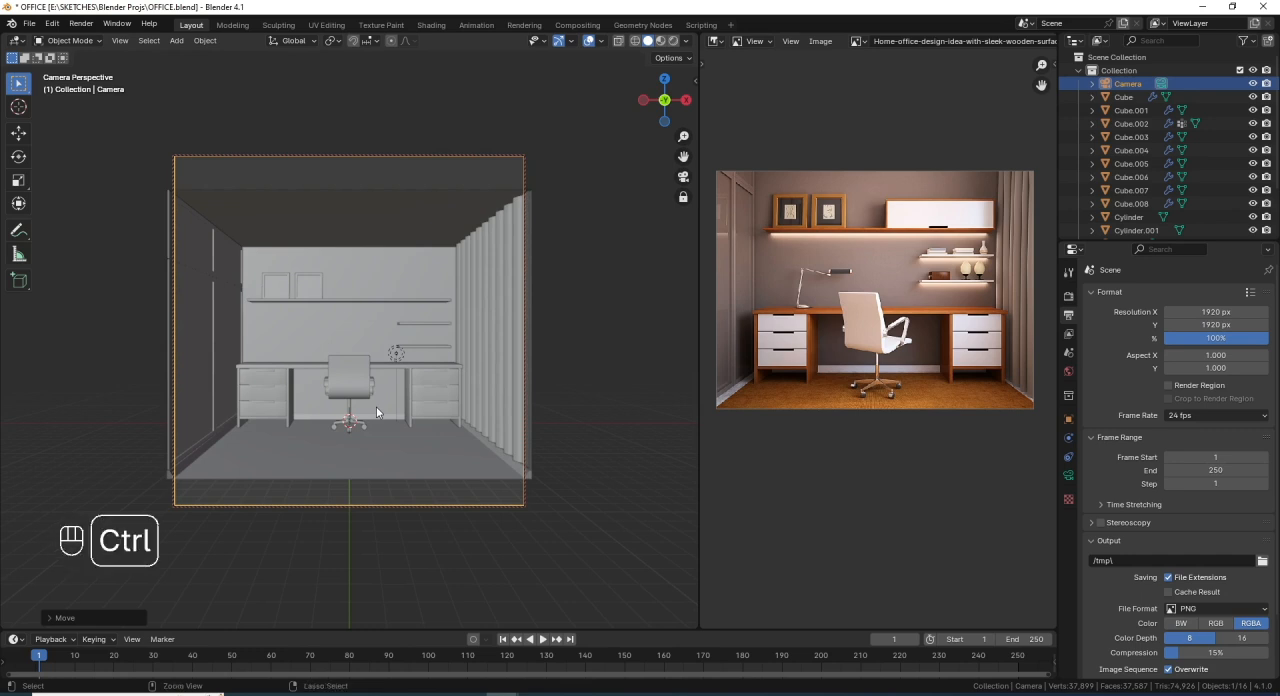
middle_click_drag(376, 406, 382, 383, "ctrl")
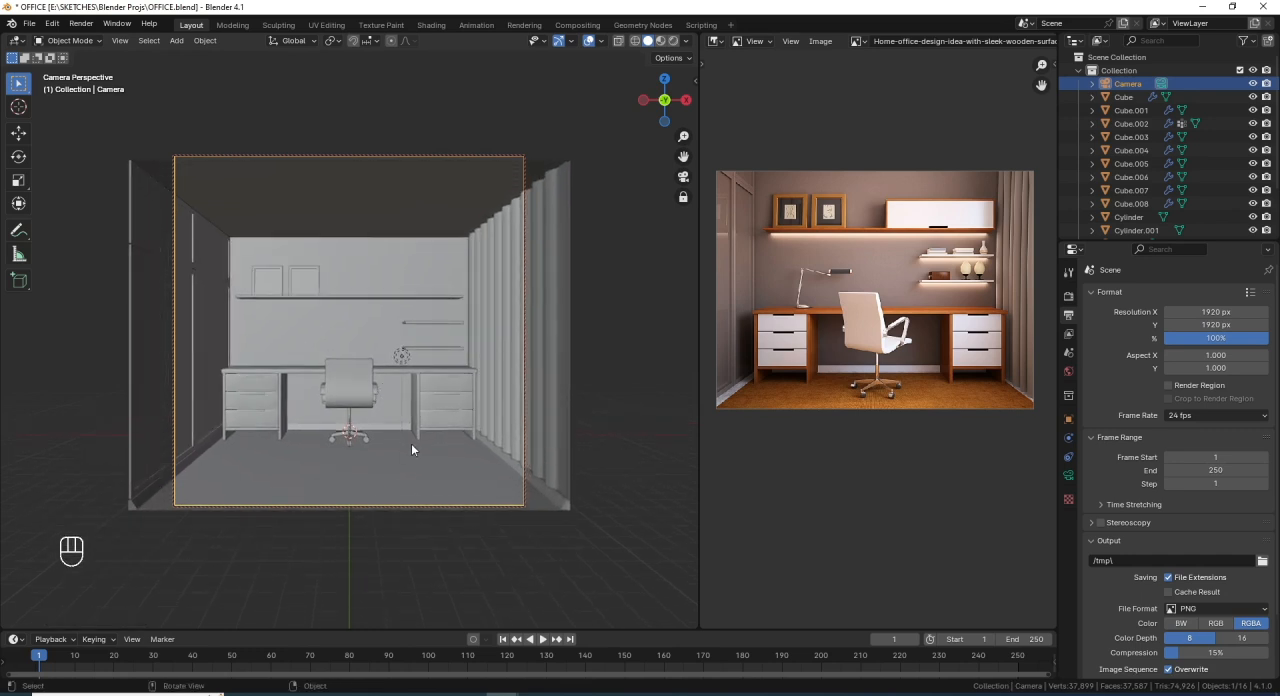
- Lower the camera about 0.1 m along the Z axis and fine-tune its distance from the room
key("g")
key("z")
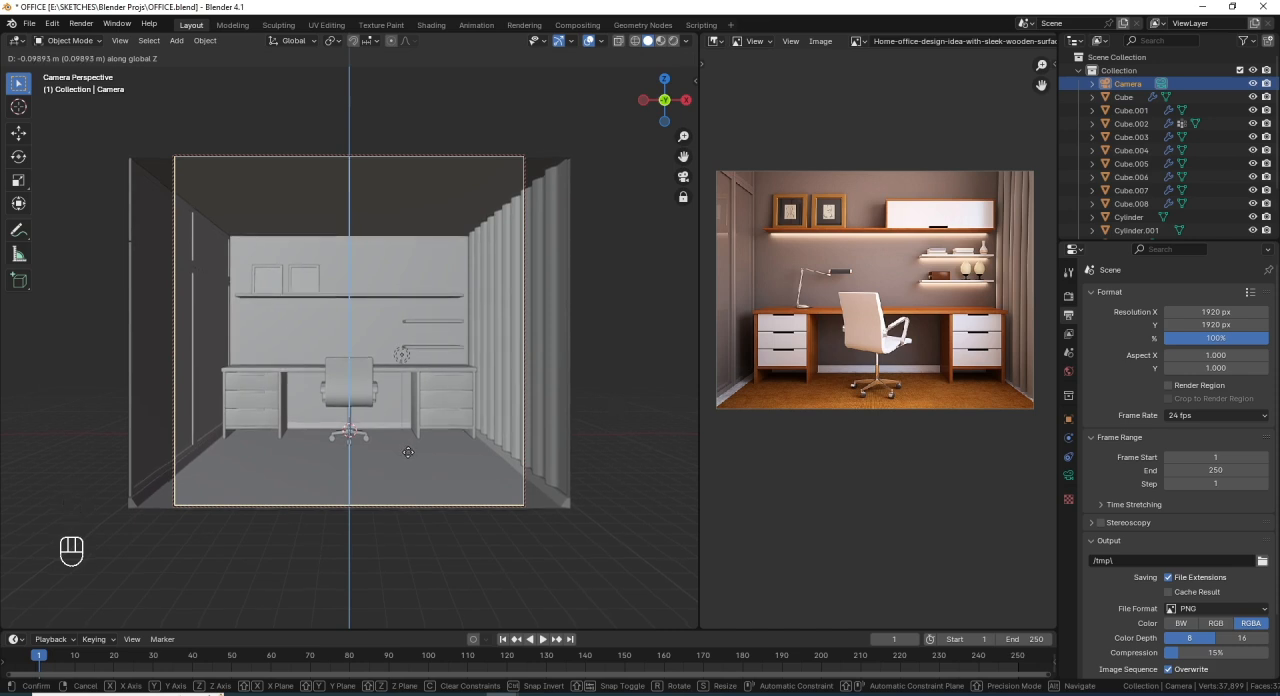
left_click(408, 452)
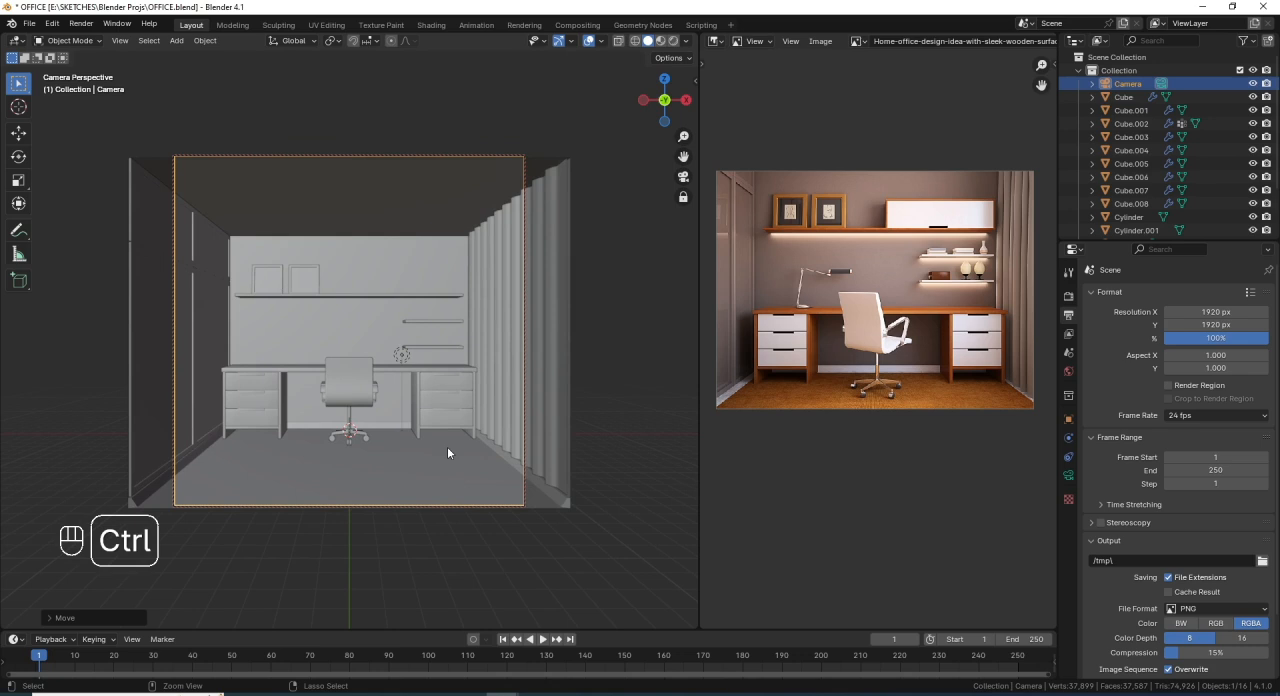
key("ctrl+z")
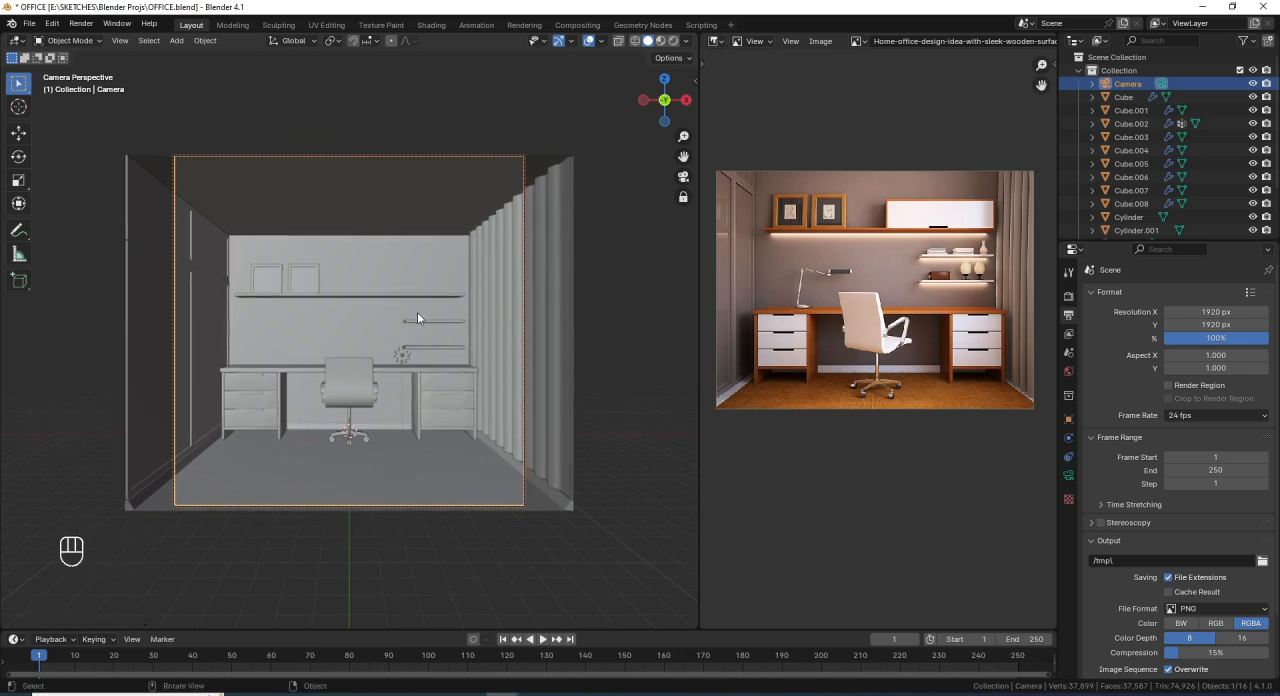
- Save the office project file and turn off the lock of the camera to the view
key("ctrl+s")
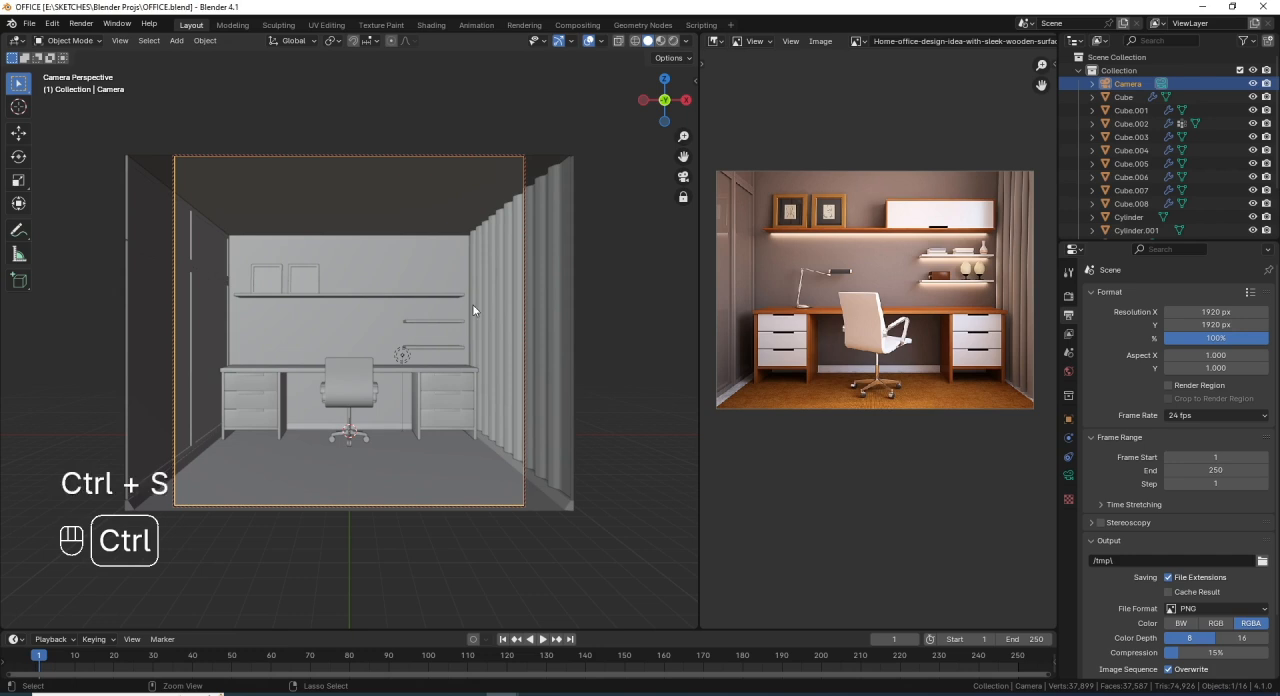
key("n")
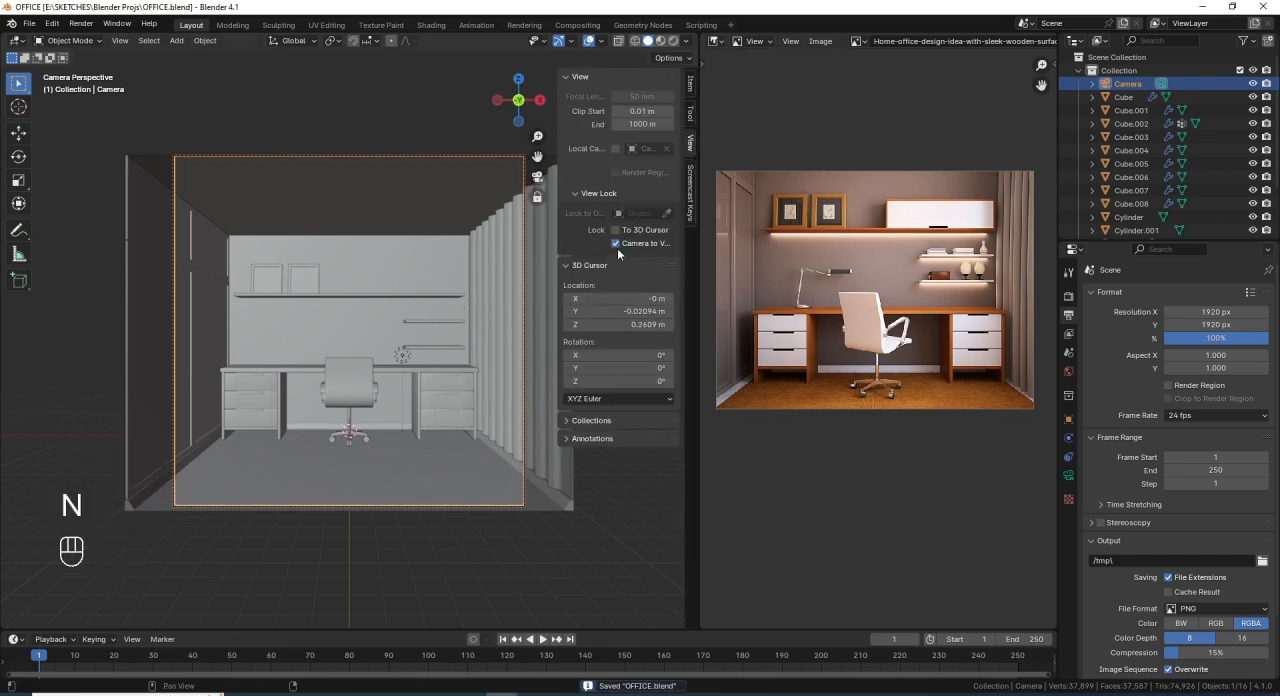
key("n")
scroll(400, 366, "up", 2)
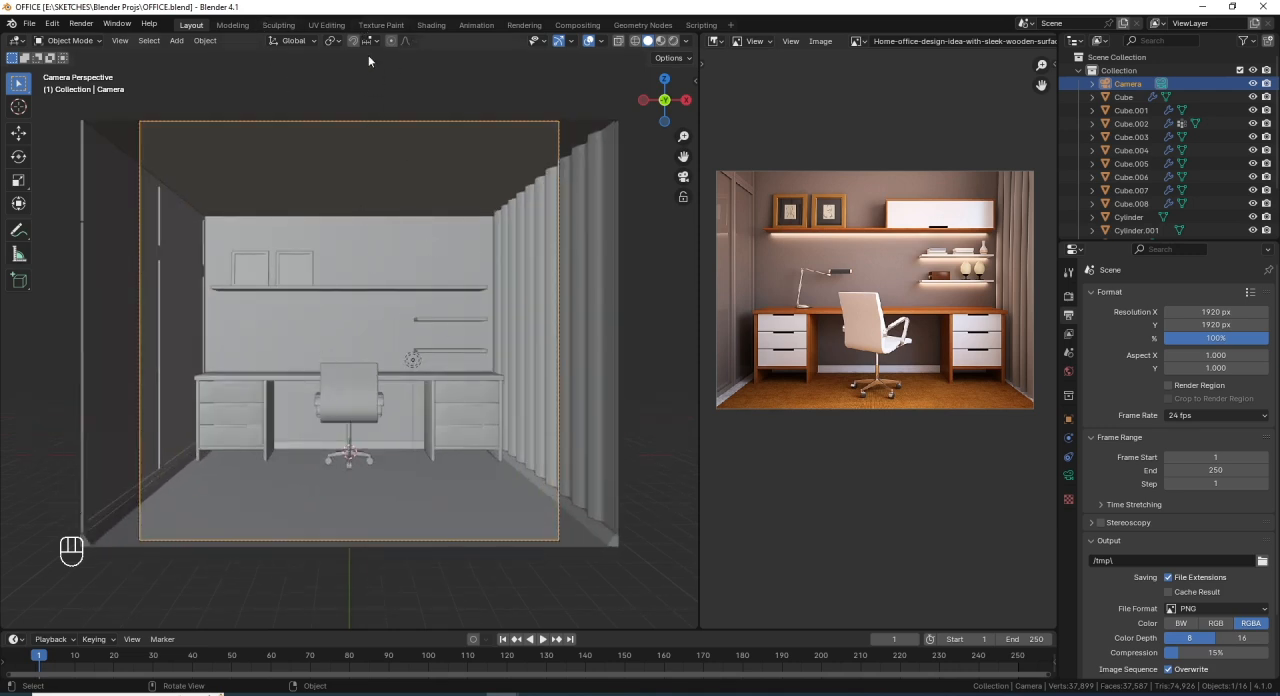
- Switch to the Shading workspace and show the whole room there in Solid viewport shading
left_click(432, 26)
scroll(656, 284, "down", 5)
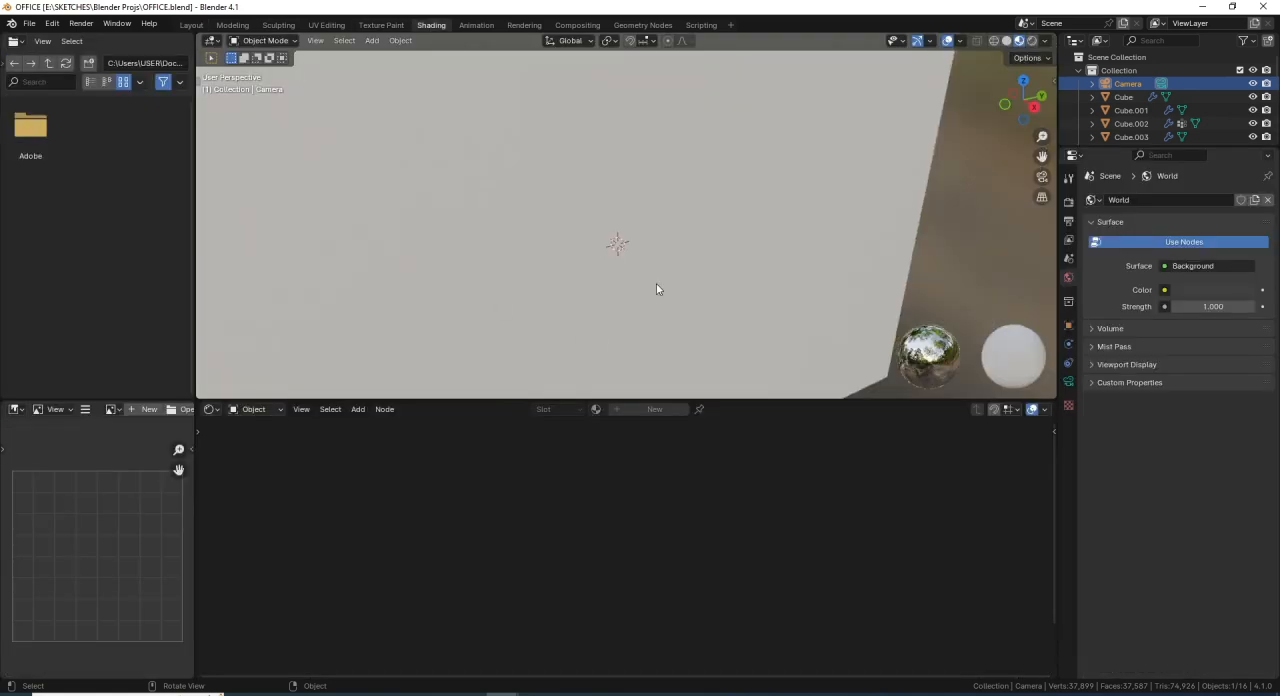
middle_click_drag(656, 284, 700, 258)
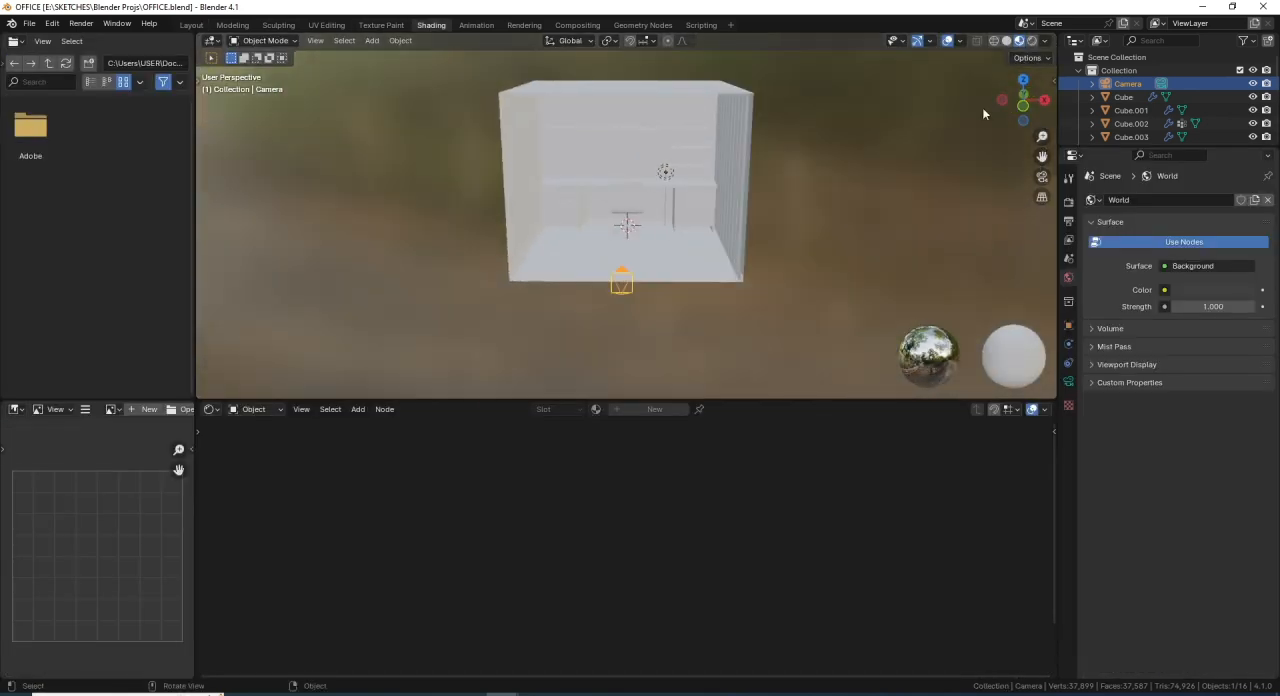
left_click(1007, 41)
scroll(714, 228, "up", 1)
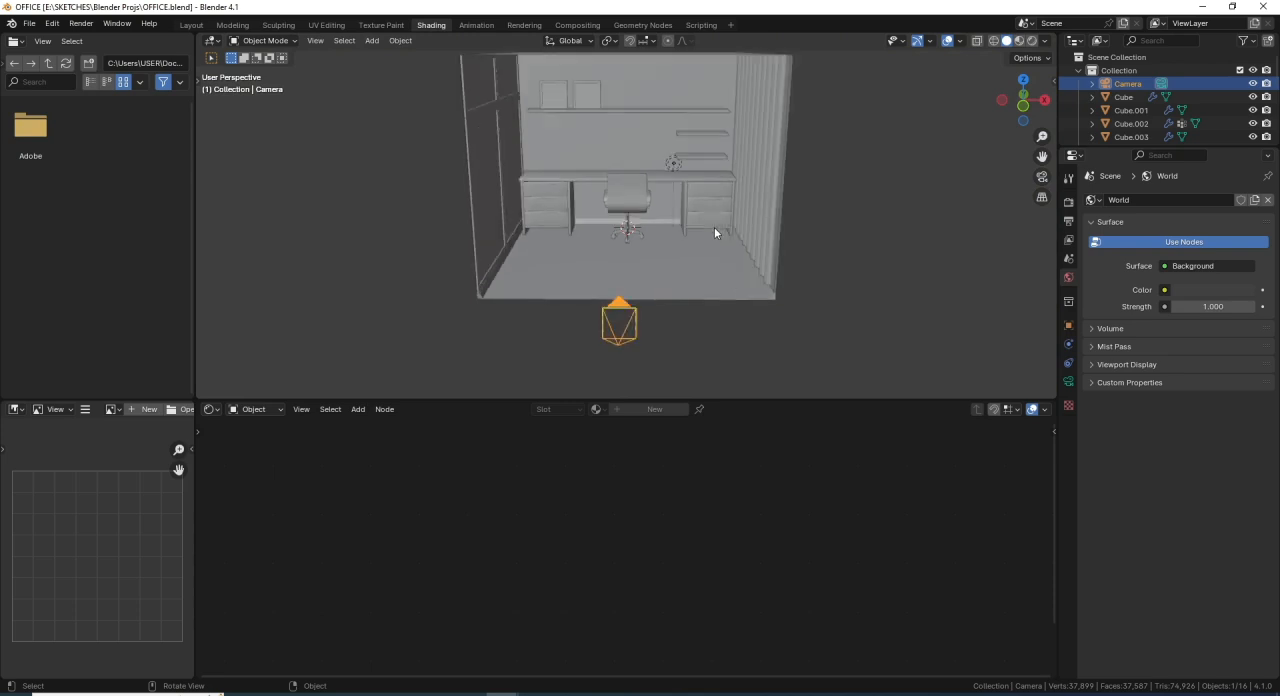
mouse_move(700, 198)
middle_mouse_down("shift")
mouse_move(666, 262)
mouse_move(674, 282)
mouse_move(674, 271)
mouse_move(659, 277)
middle_mouse_up("shift")
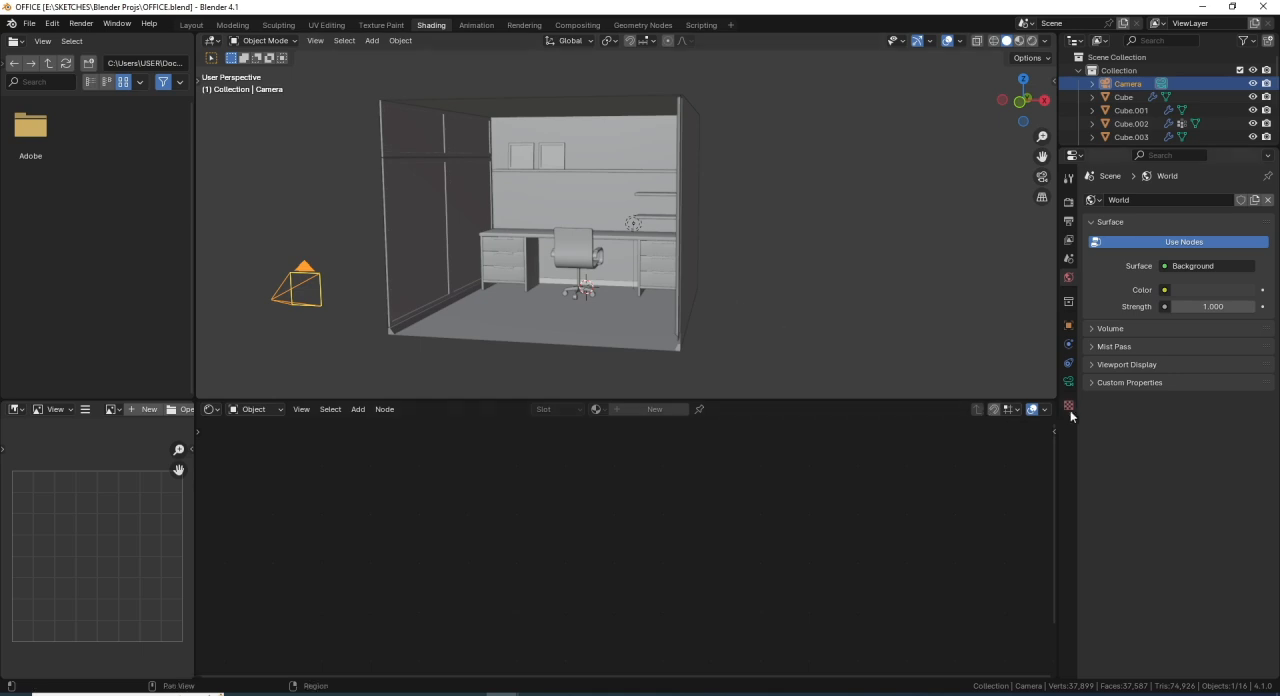
- Split the shader editor area in two and turn the new area into a 3D Viewport looking through the camera
left_click_drag(1046, 402, 676, 440)
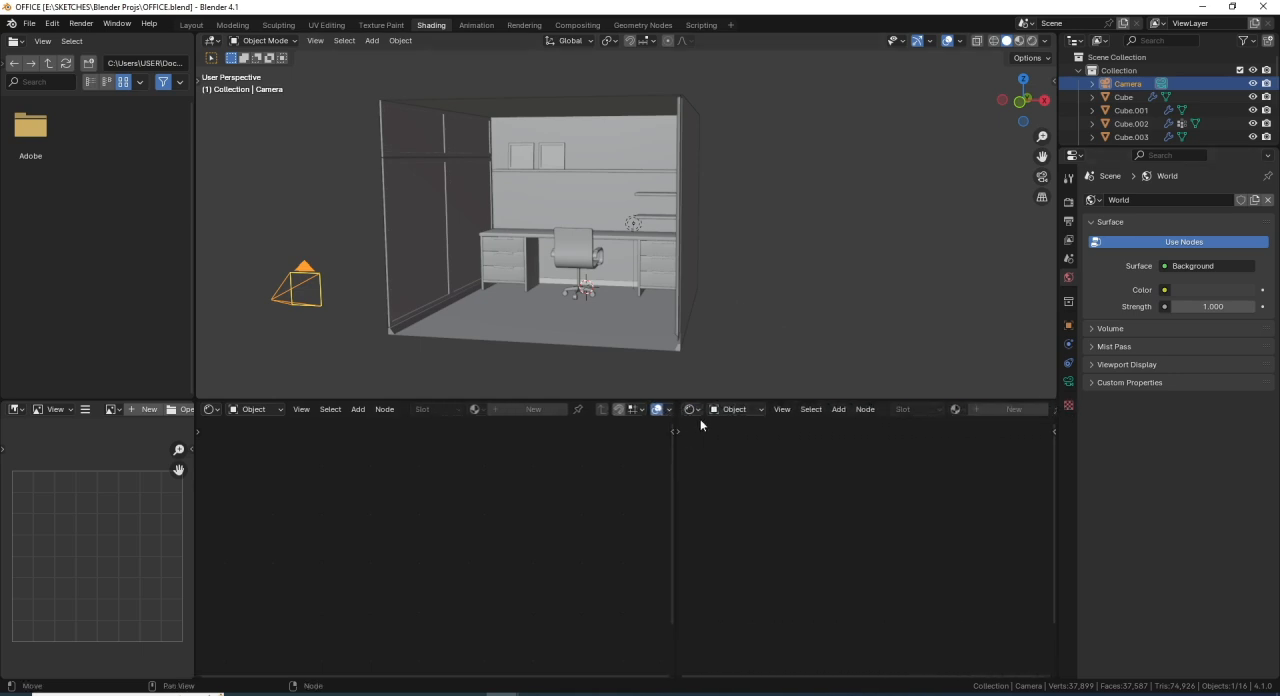
left_click(692, 409)
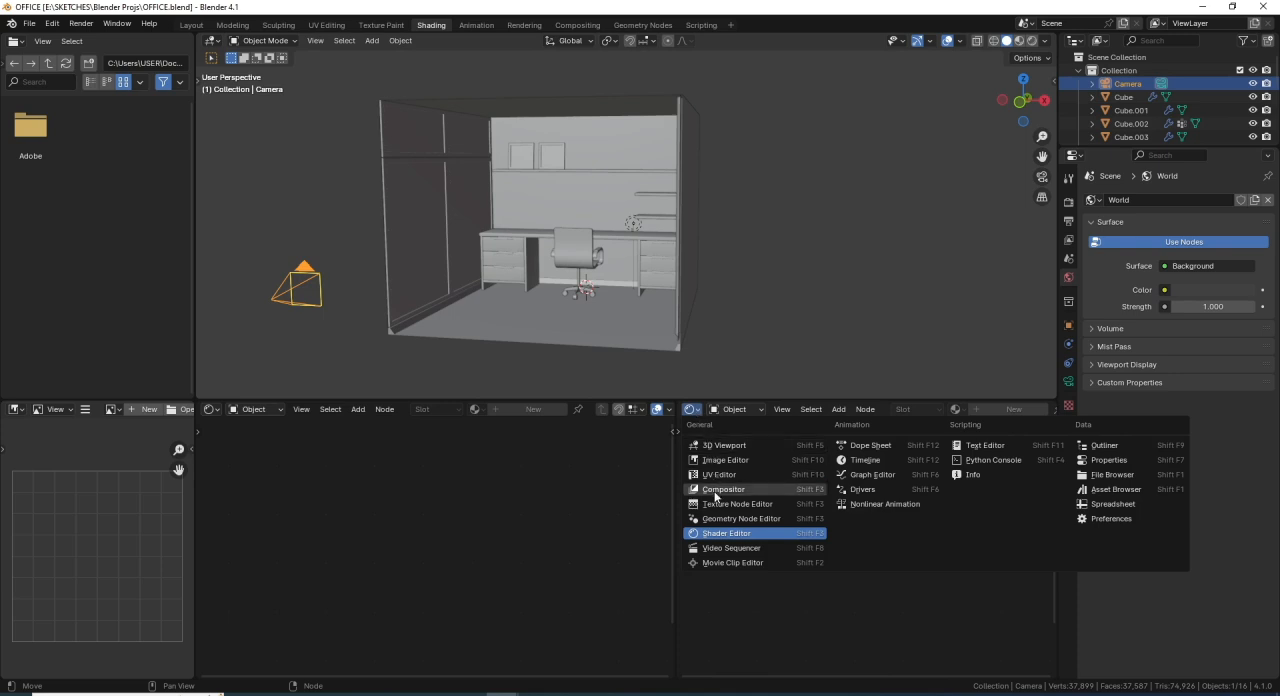
left_click(738, 446)
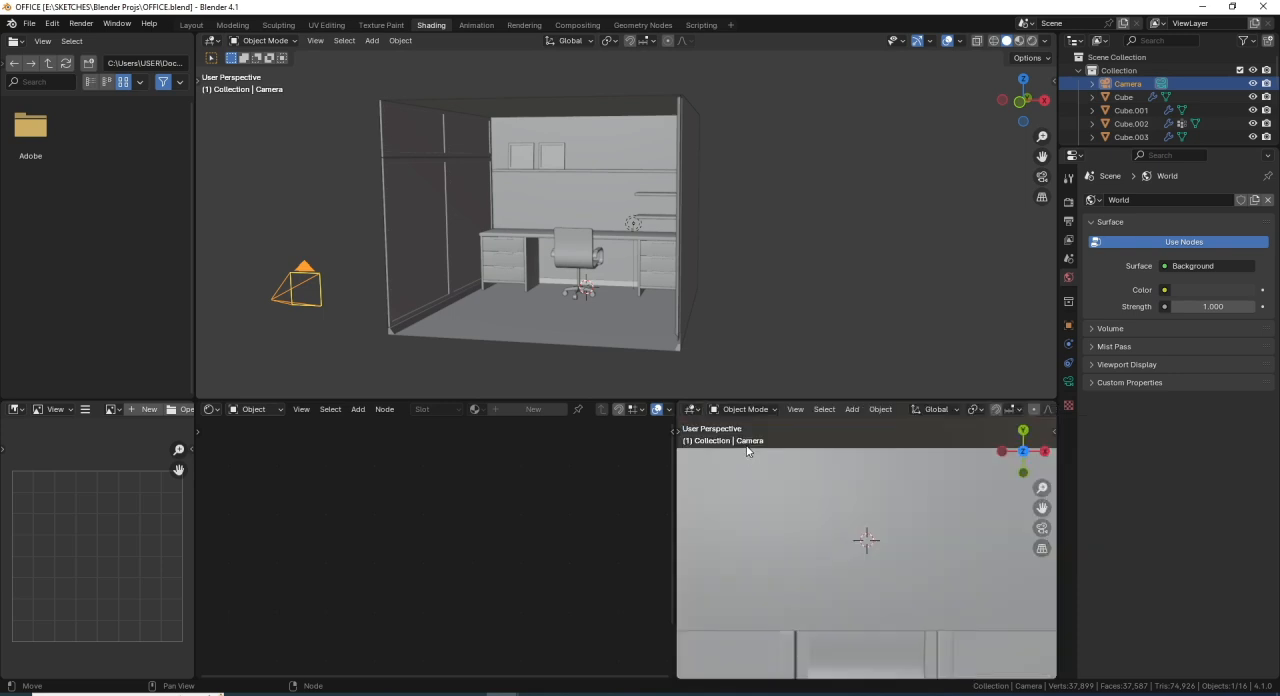
scroll(855, 573, "down", 4)
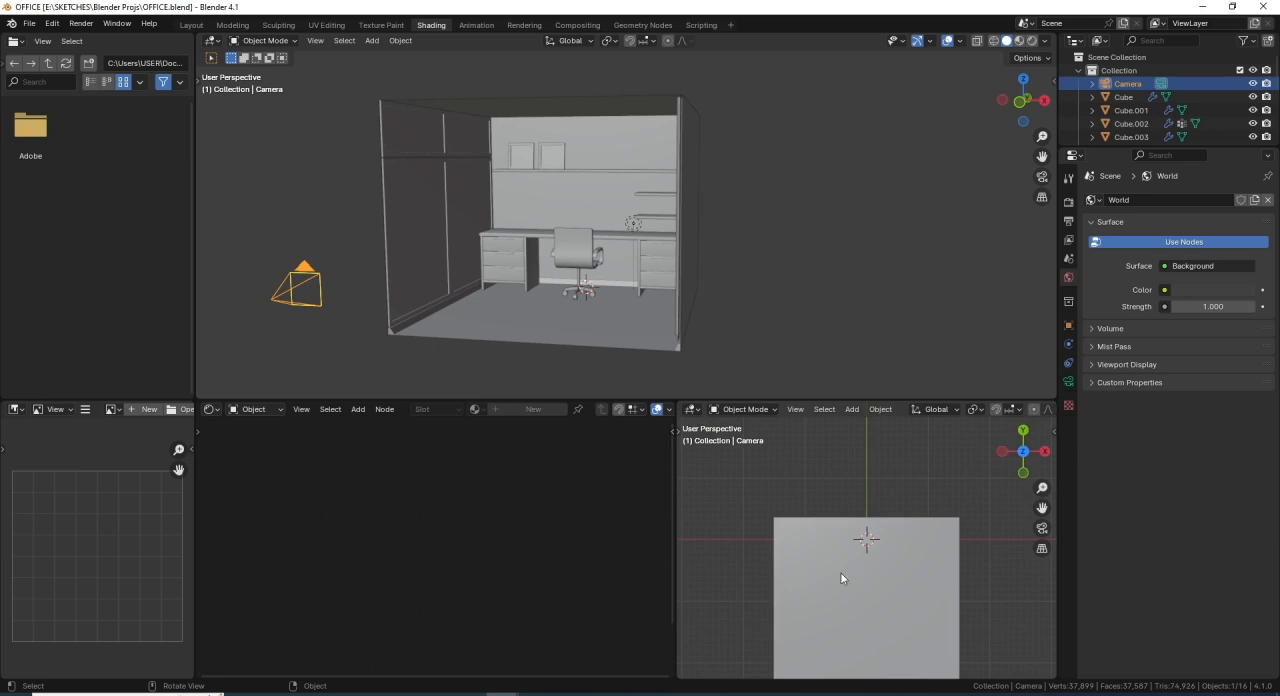
key("KP_0")
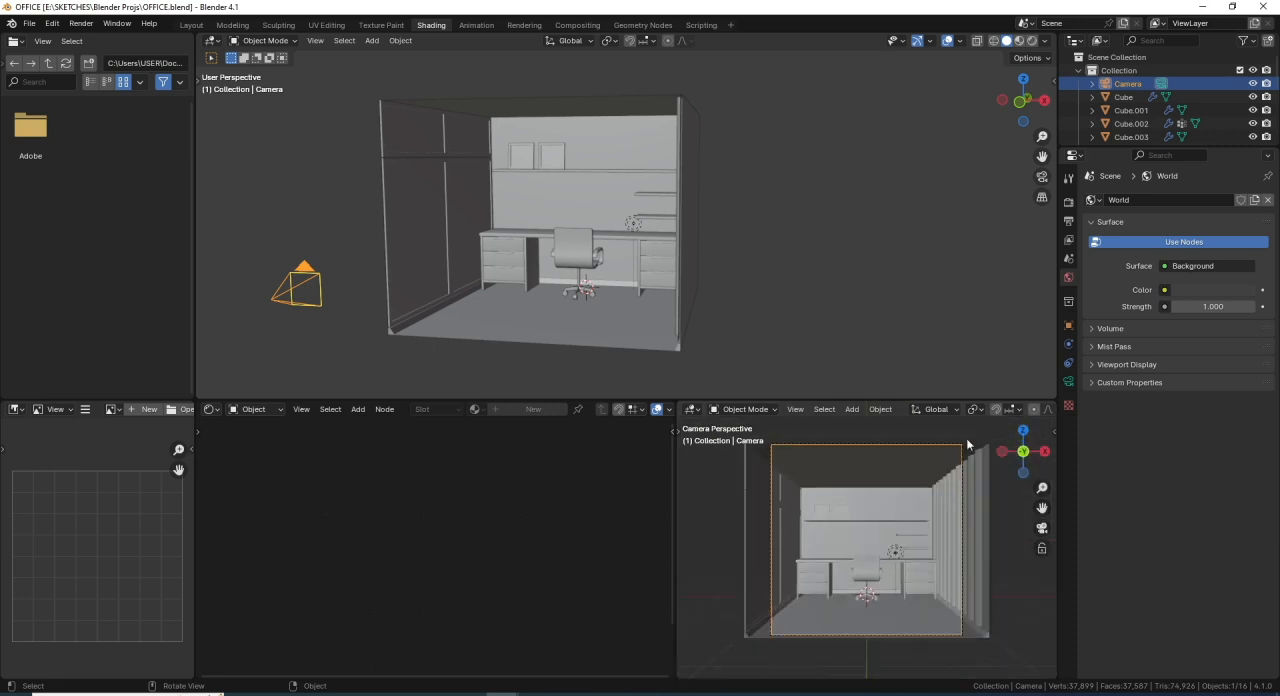
scroll(1010, 412, "down", 5)
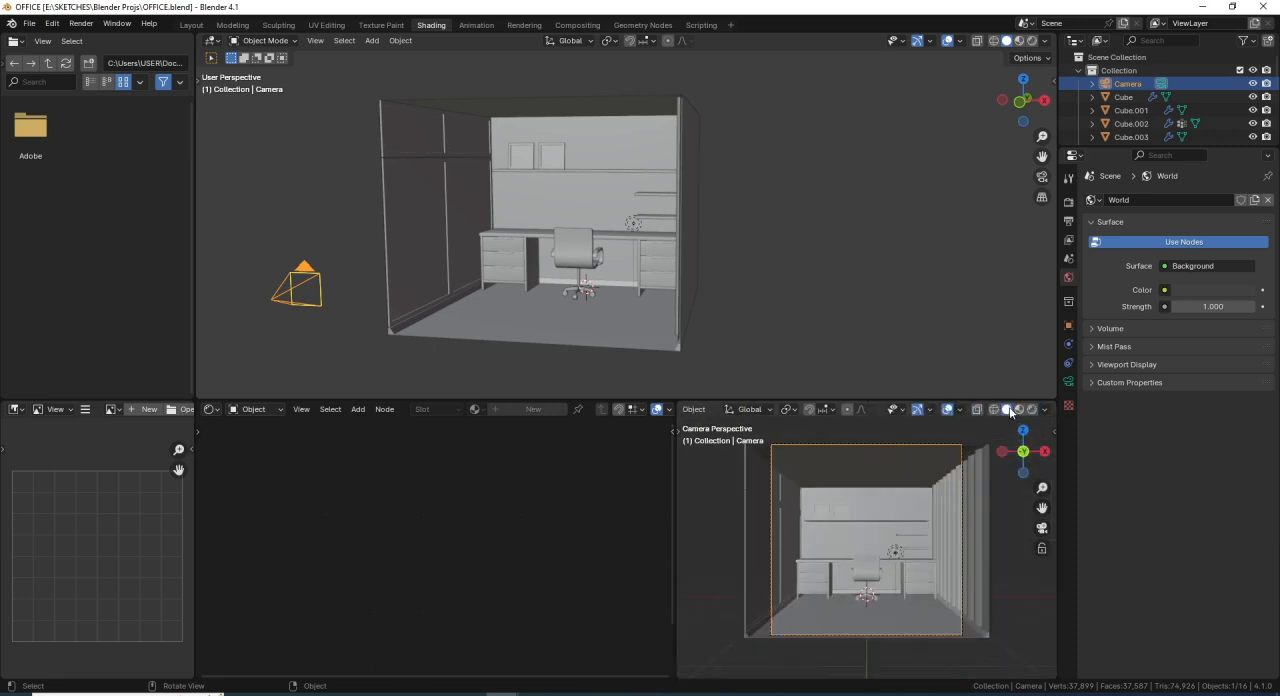
- Hide the overlays and gizmos in the camera viewport and fit the camera frame within it
left_click(947, 409)
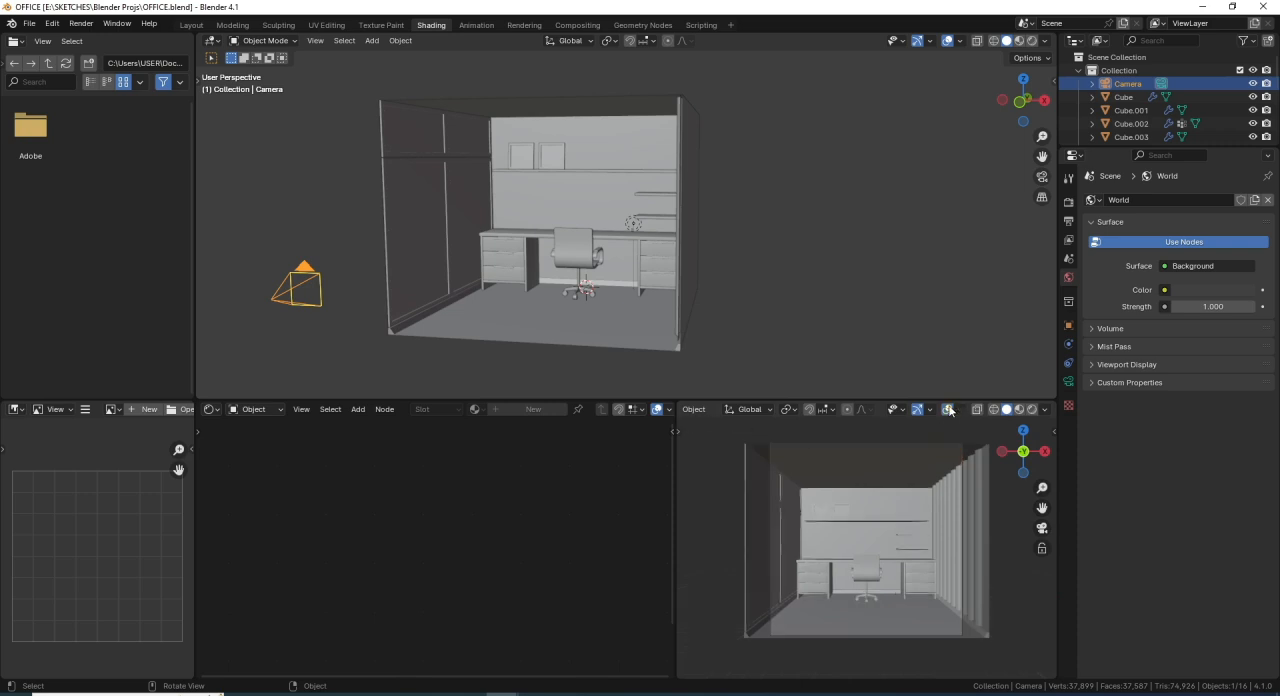
left_click(917, 409)
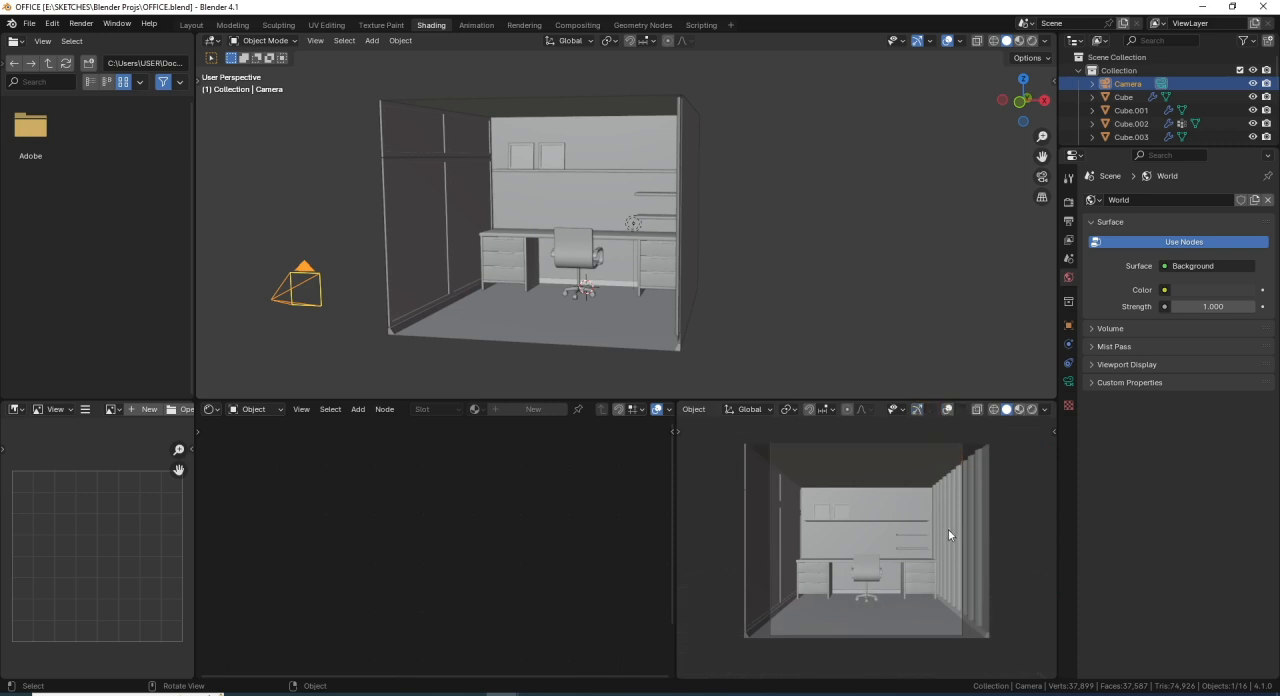
scroll(945, 537, "up", 2)
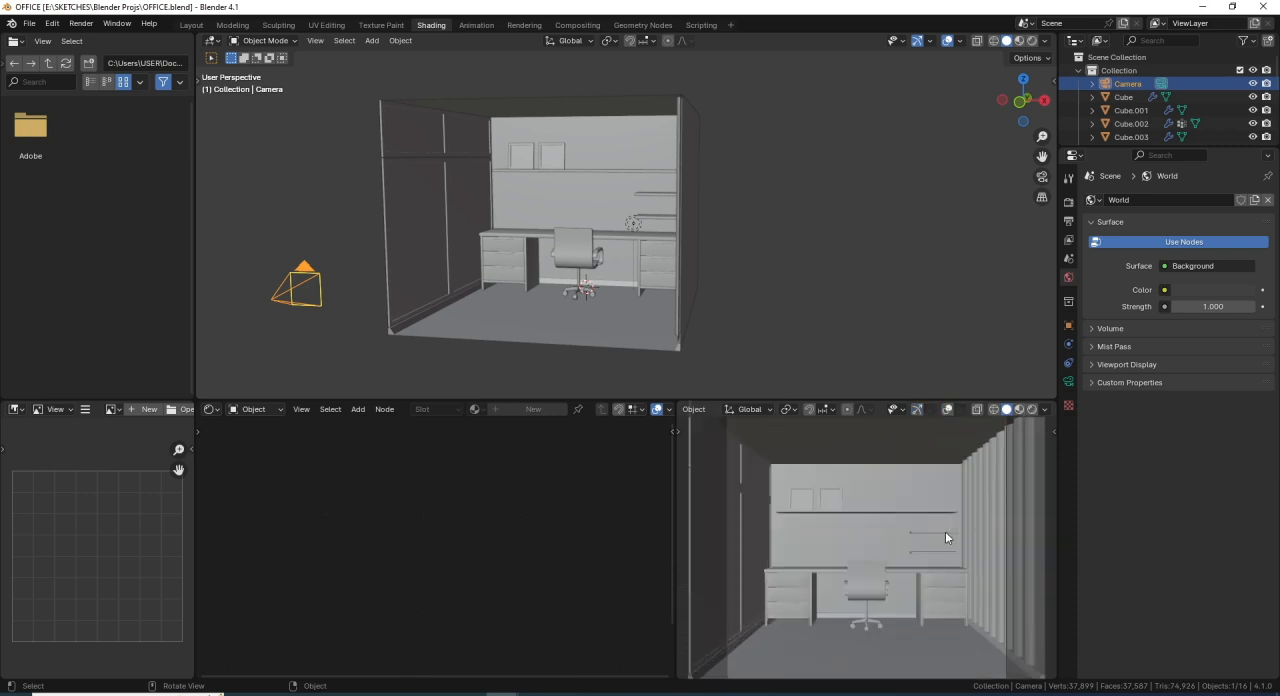
scroll(946, 537, "down", 1)
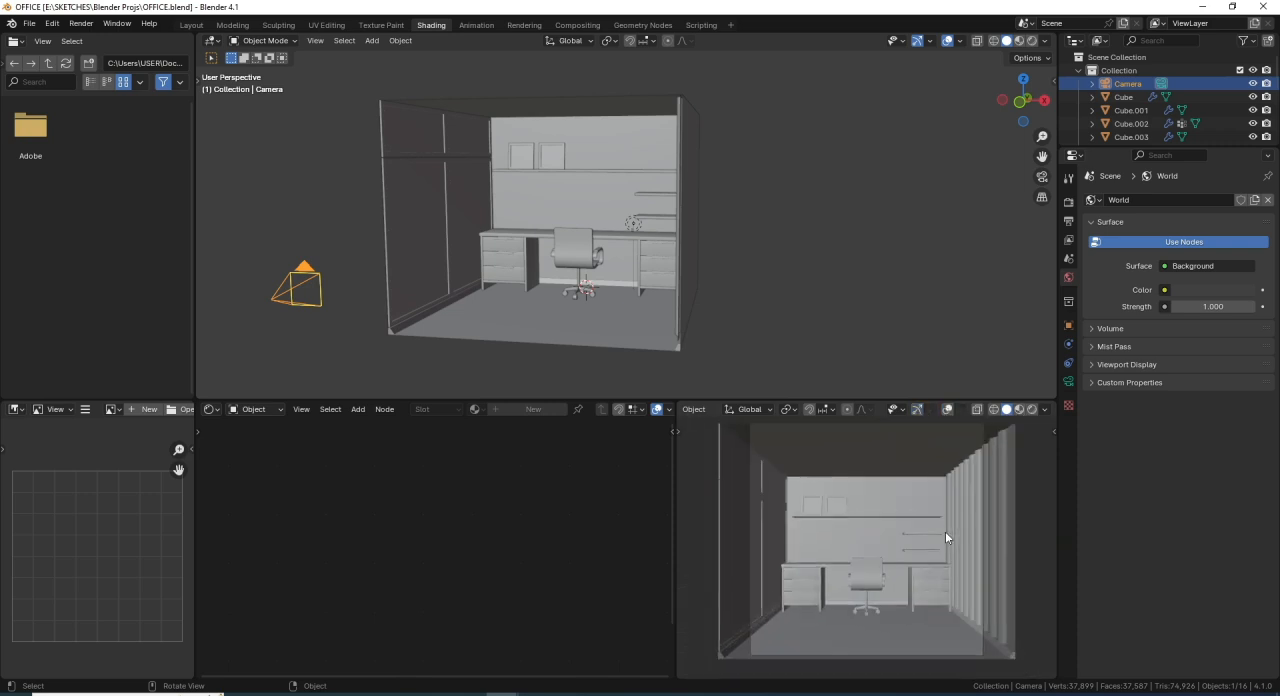
- Set the camera viewport to Rendered shading and change the render engine to Cycles
left_click(1032, 409)
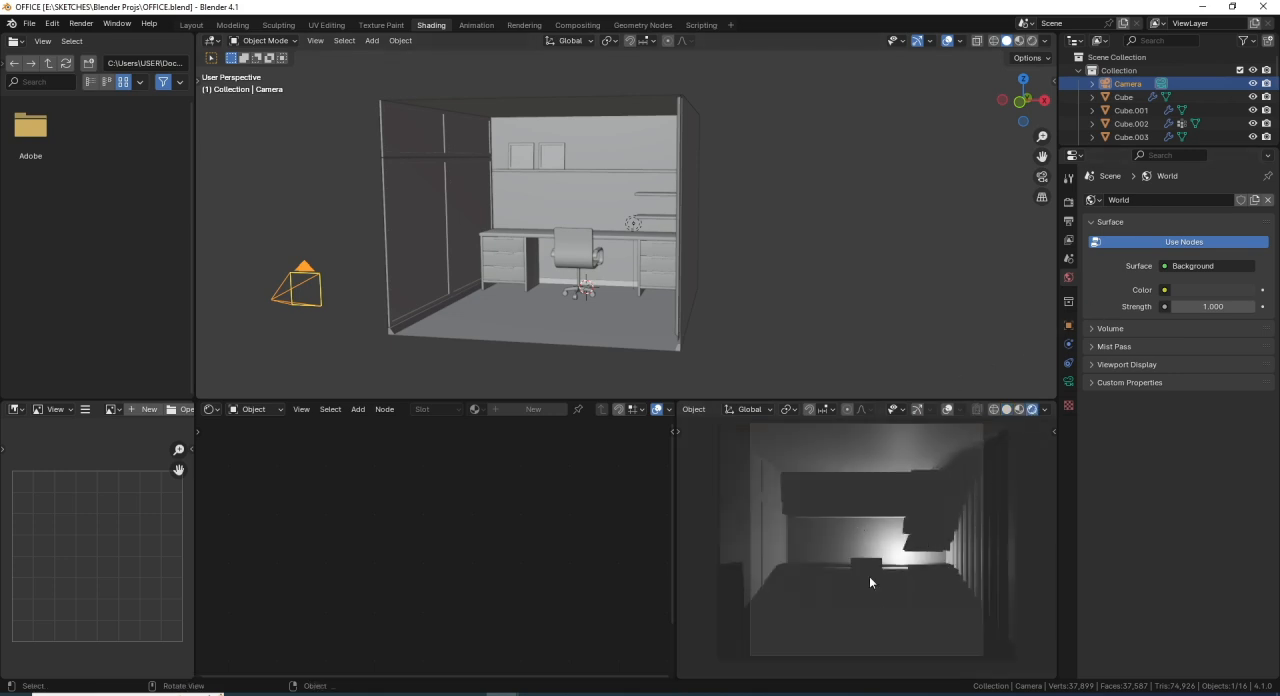
left_click(1068, 201)
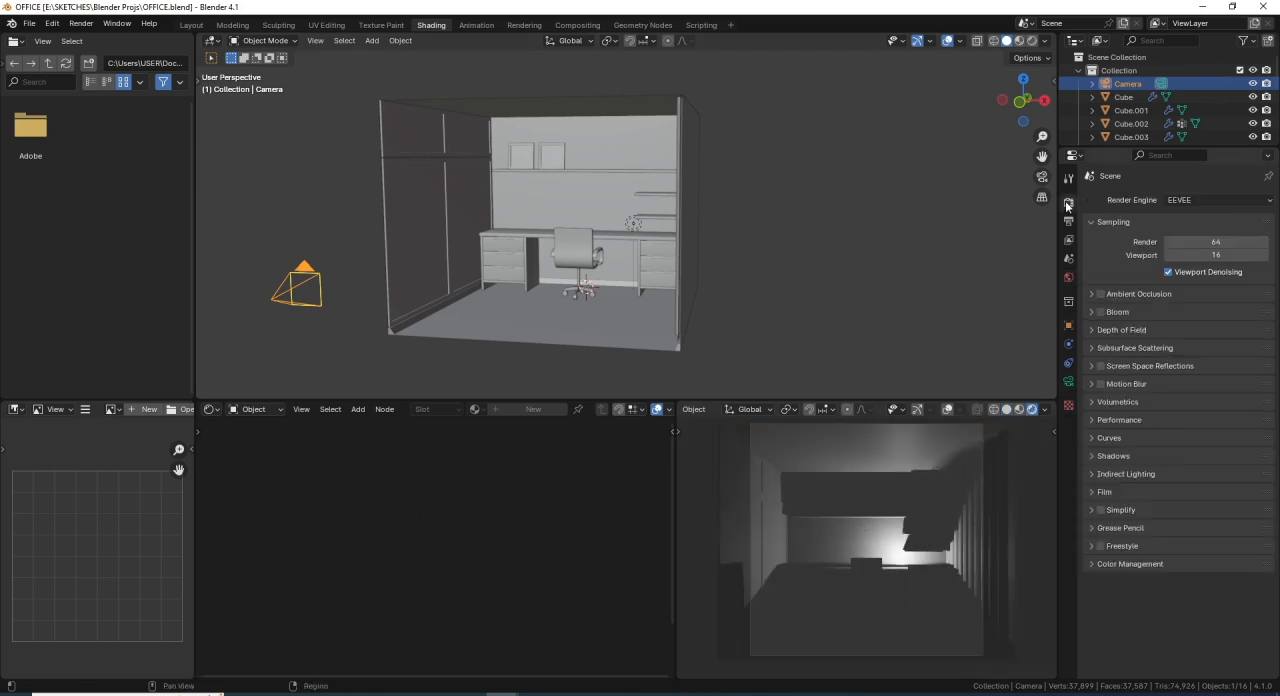
left_click(1176, 203)
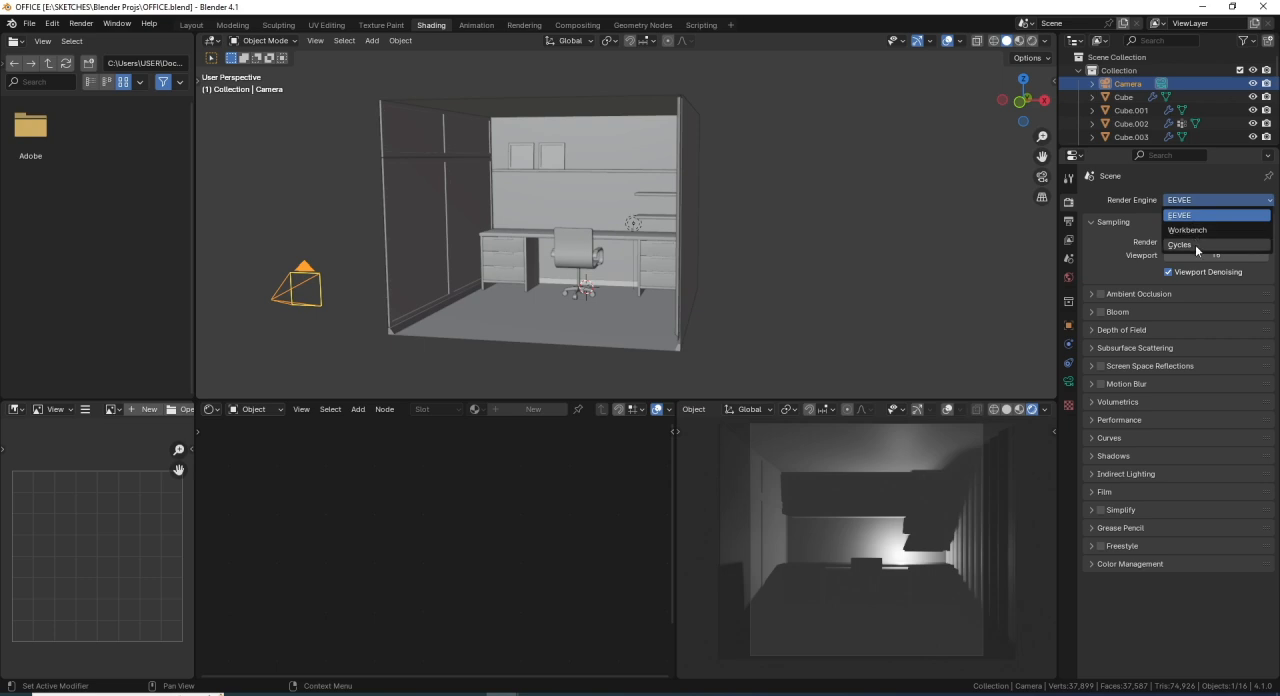
left_click(1197, 248)
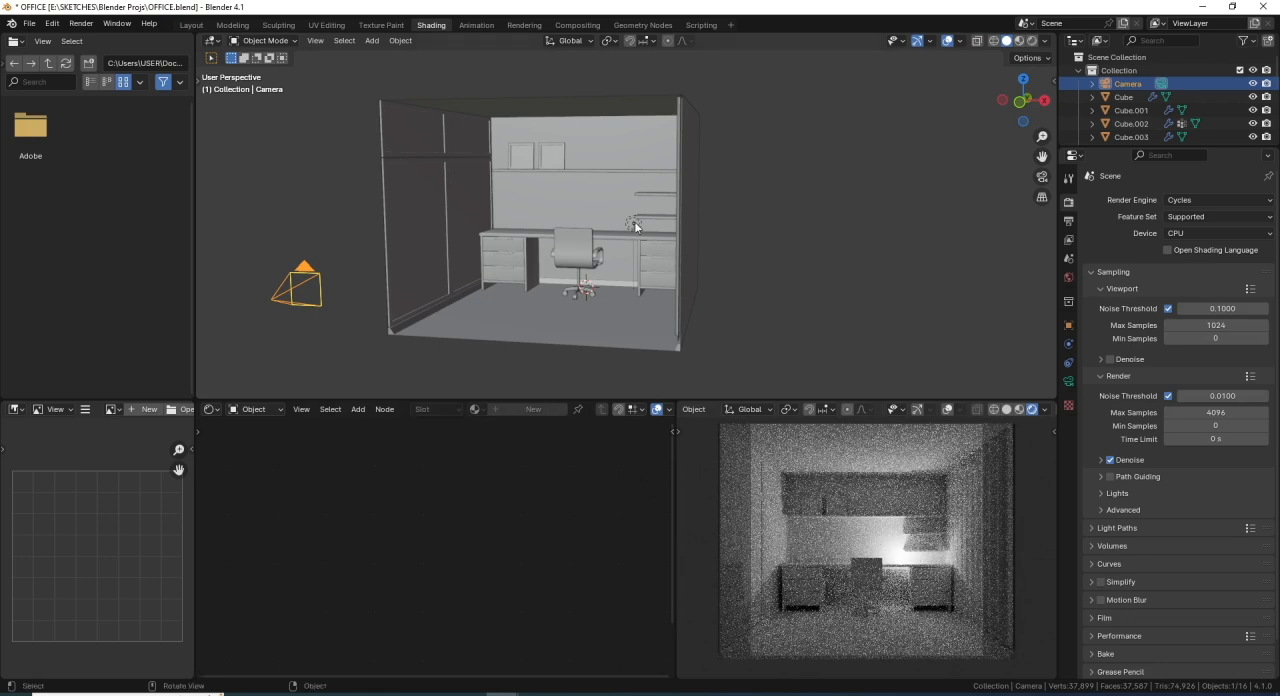
- Delete the existing light beside the wall shelves
left_click(633, 222)
key("x")
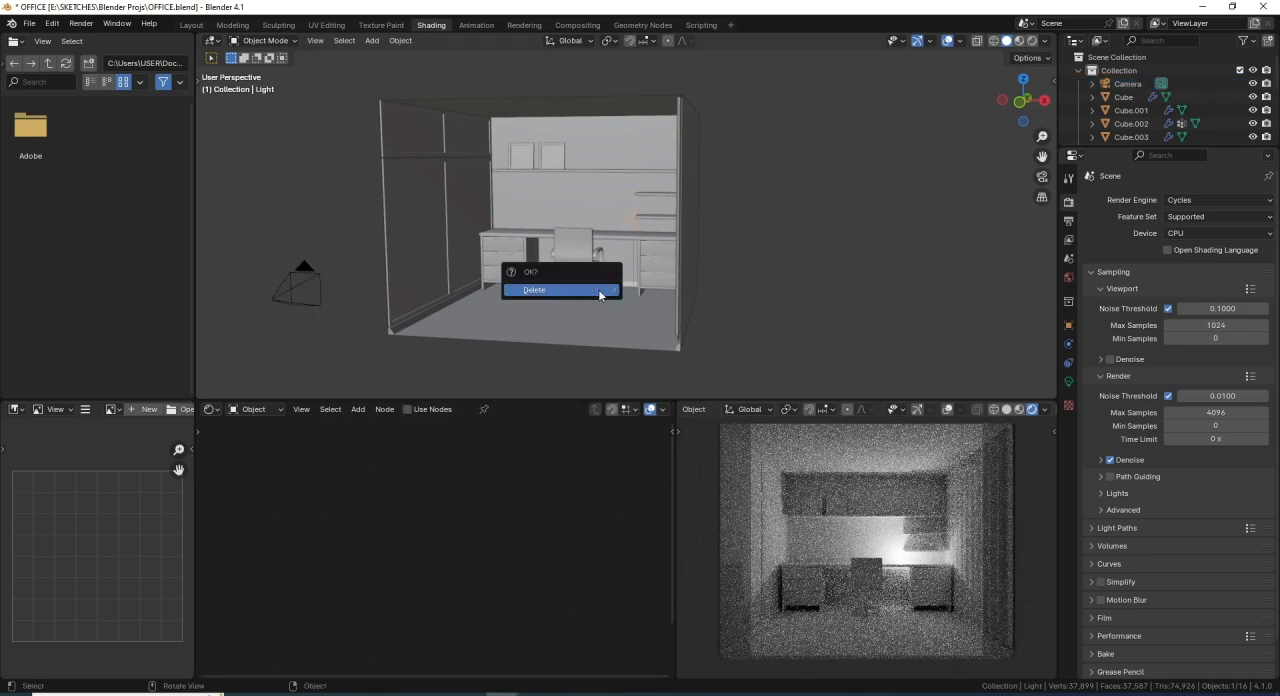
left_click(599, 294)
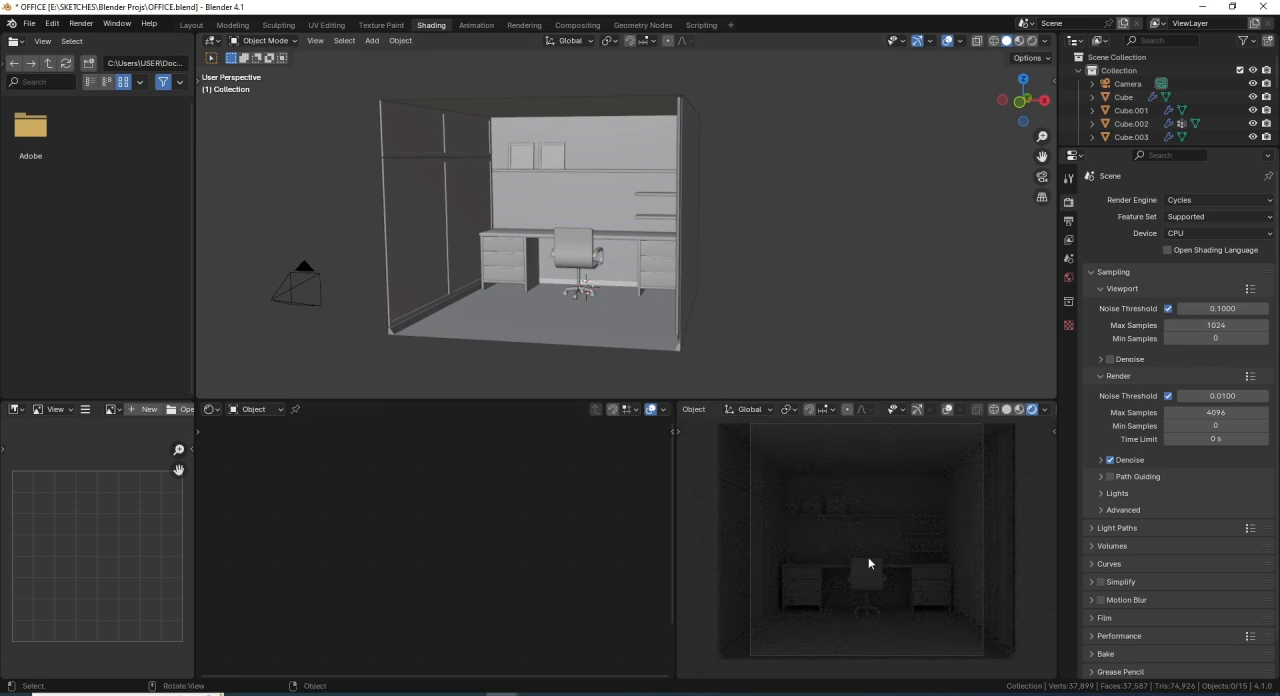
- Center the camera frame in the rendered viewport and define a render region around it
middle_click_drag(872, 556, 874, 564, "shift")
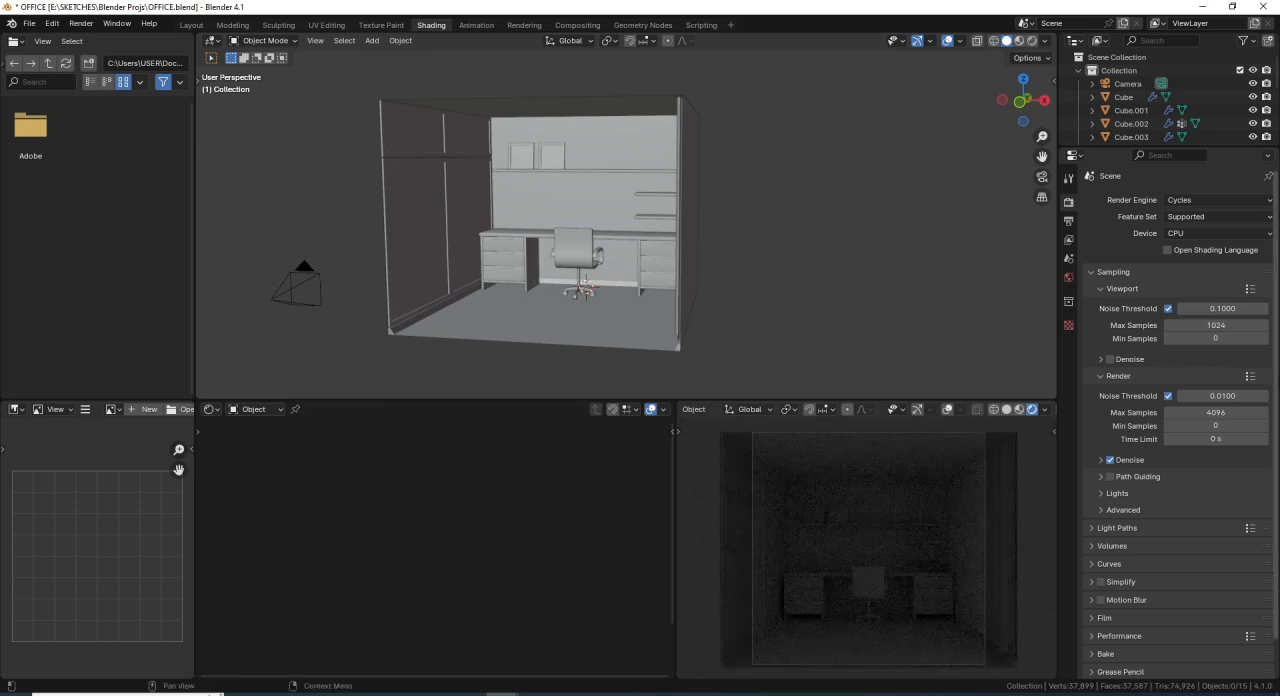
middle_click_drag(831, 514, 825, 543, "shift")
key("ctrl+b")
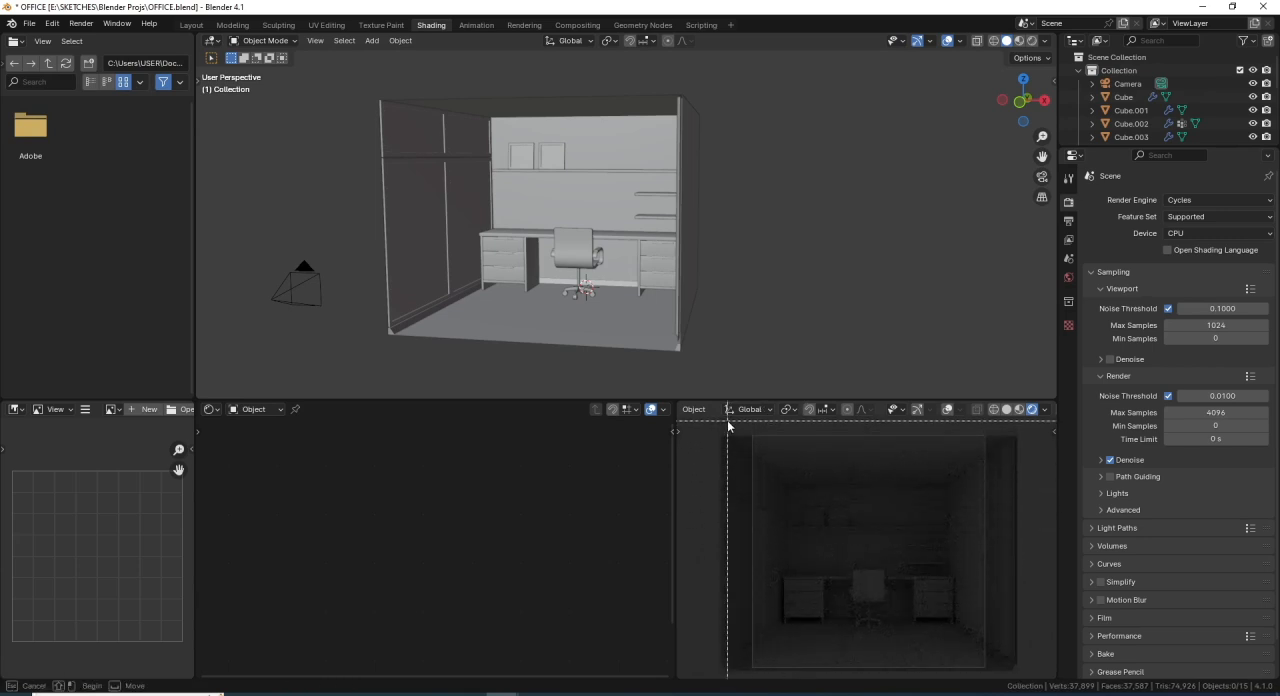
left_click_drag(729, 431, 1040, 686)
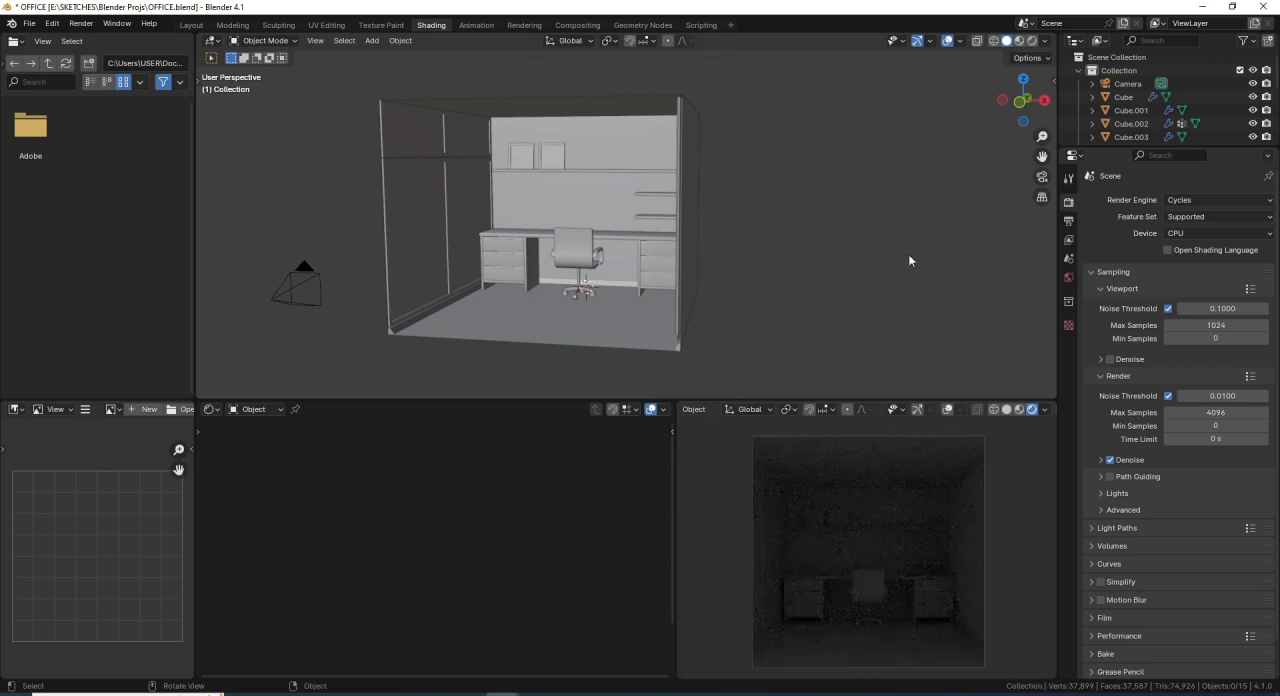
- Enable the Screencast Keys display for the main viewport
key("n")
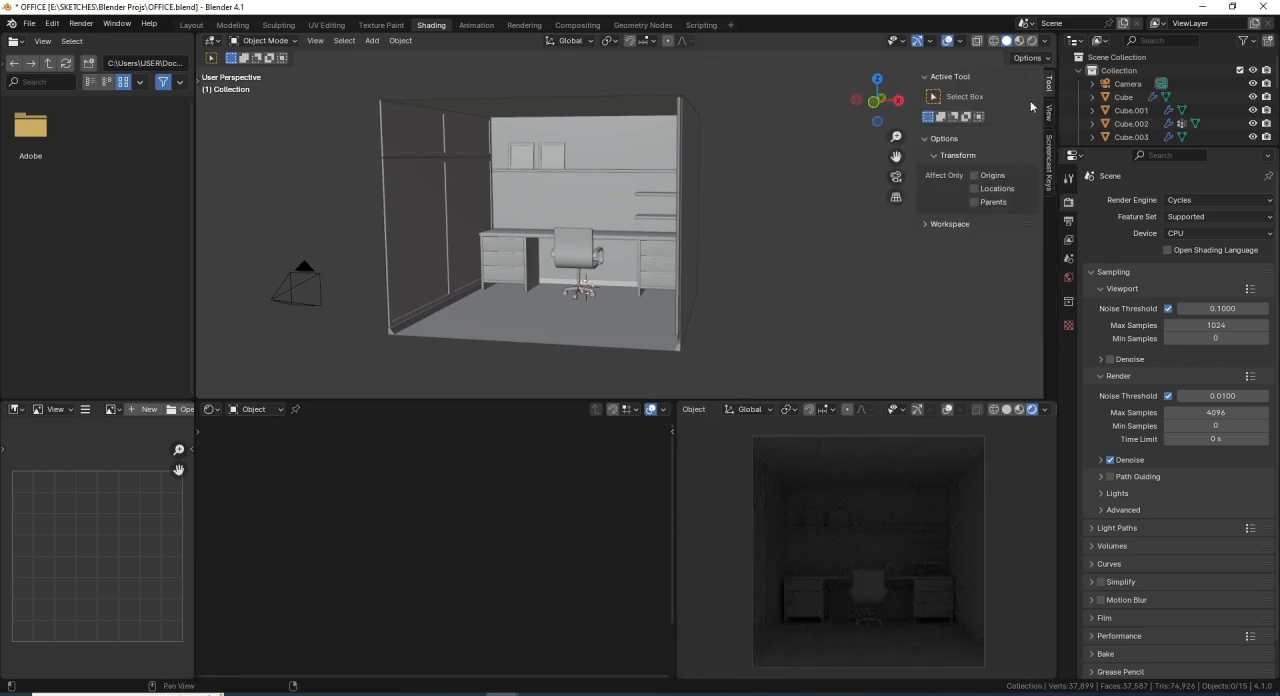
left_click(1048, 166)
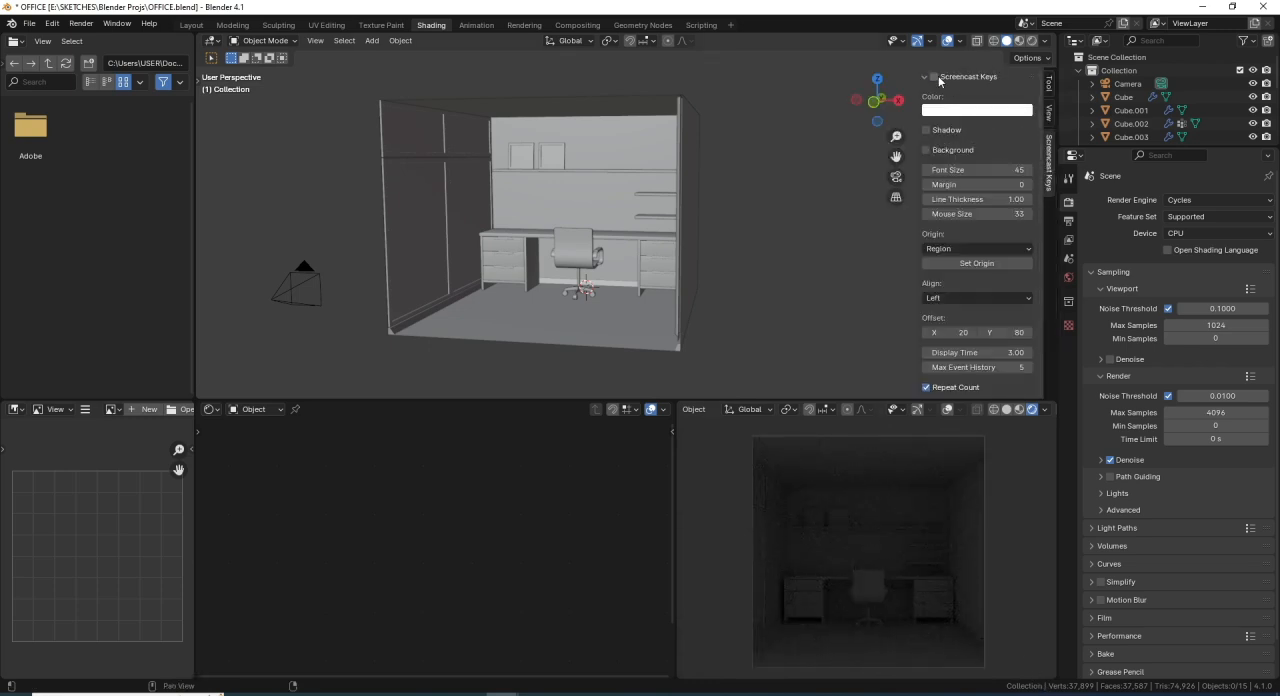
key("n")
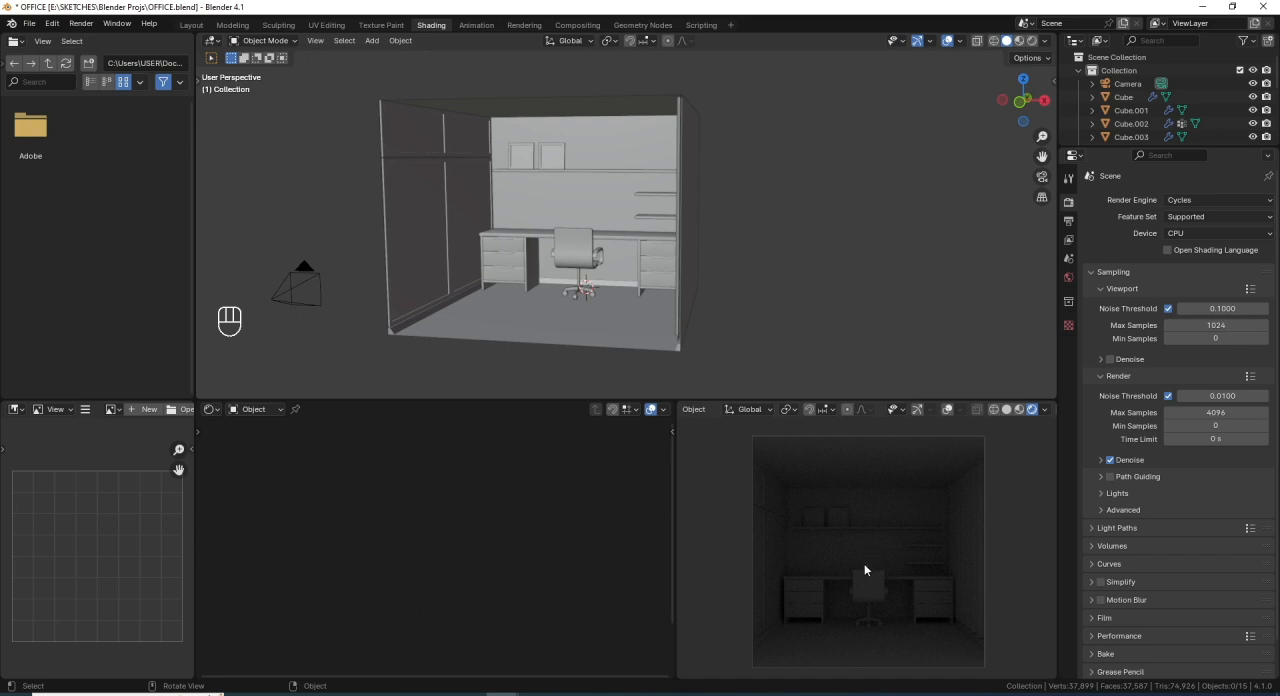
- Select the ceiling face of the room in face select mode and snap the 3D cursor to it
middle_click_drag(563, 116, 602, 133)
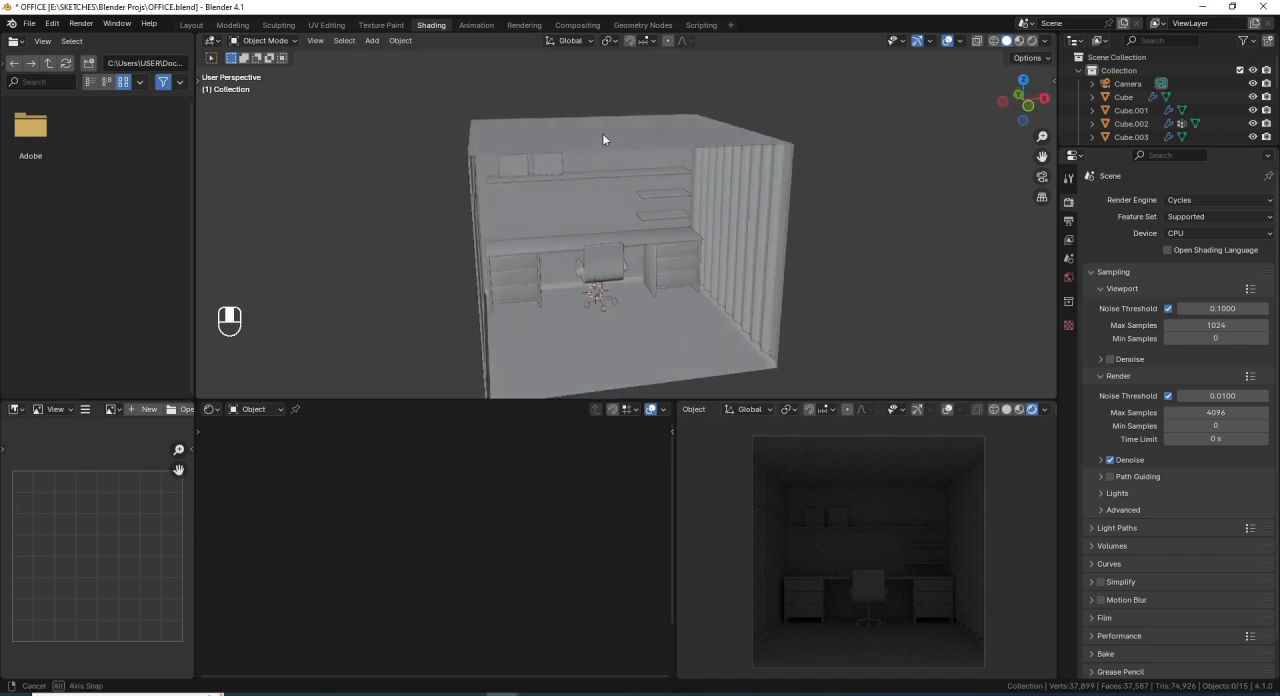
left_click(602, 133)
middle_click_drag(650, 196, 552, 138)
key("Tab")
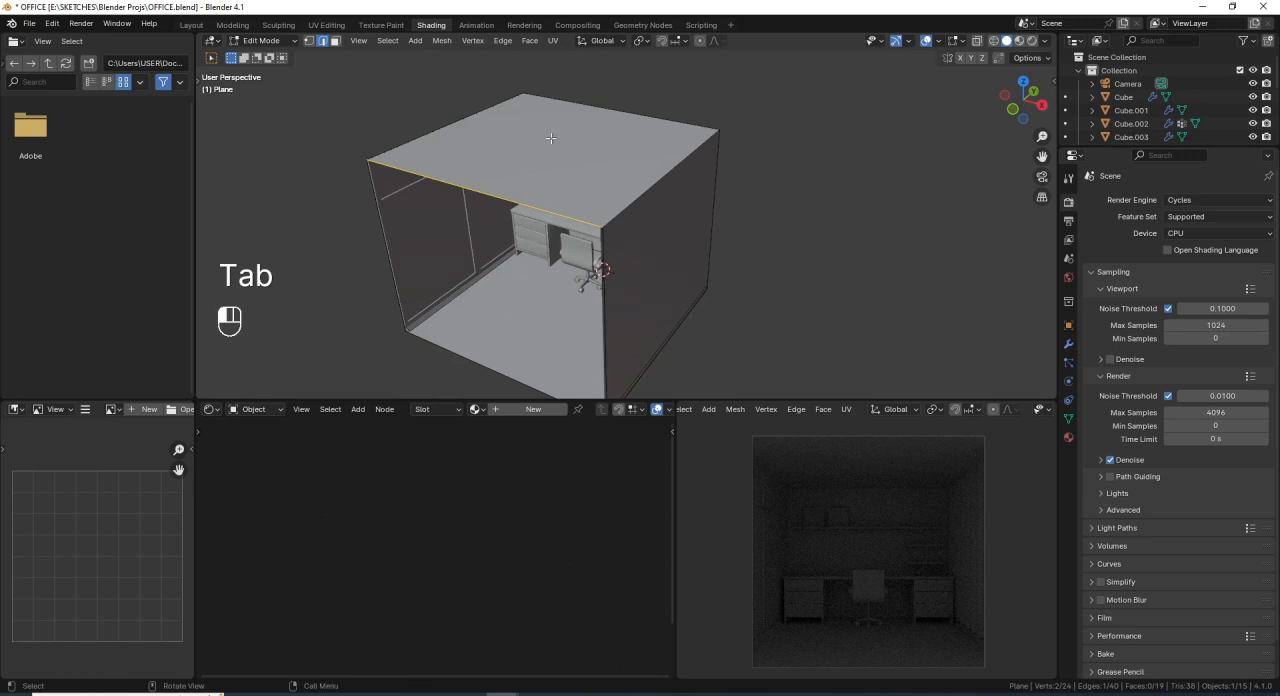
left_click(334, 46)
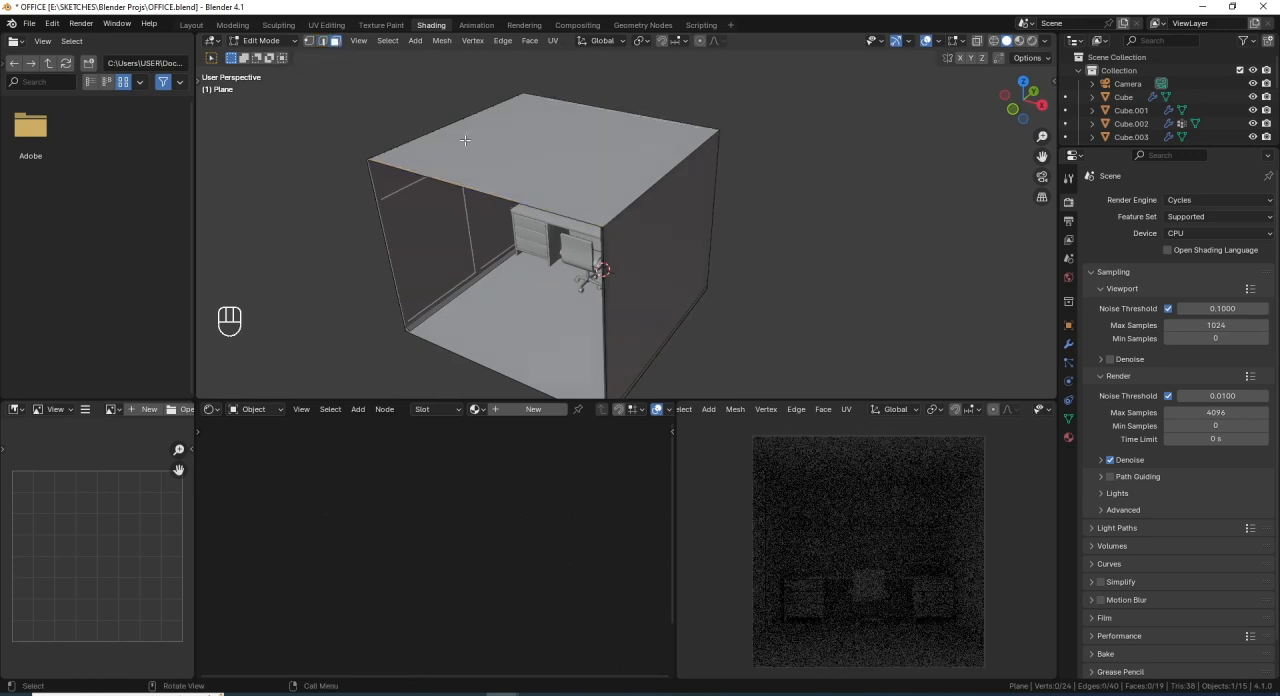
left_click(547, 140)
middle_click_drag(614, 235, 664, 224)
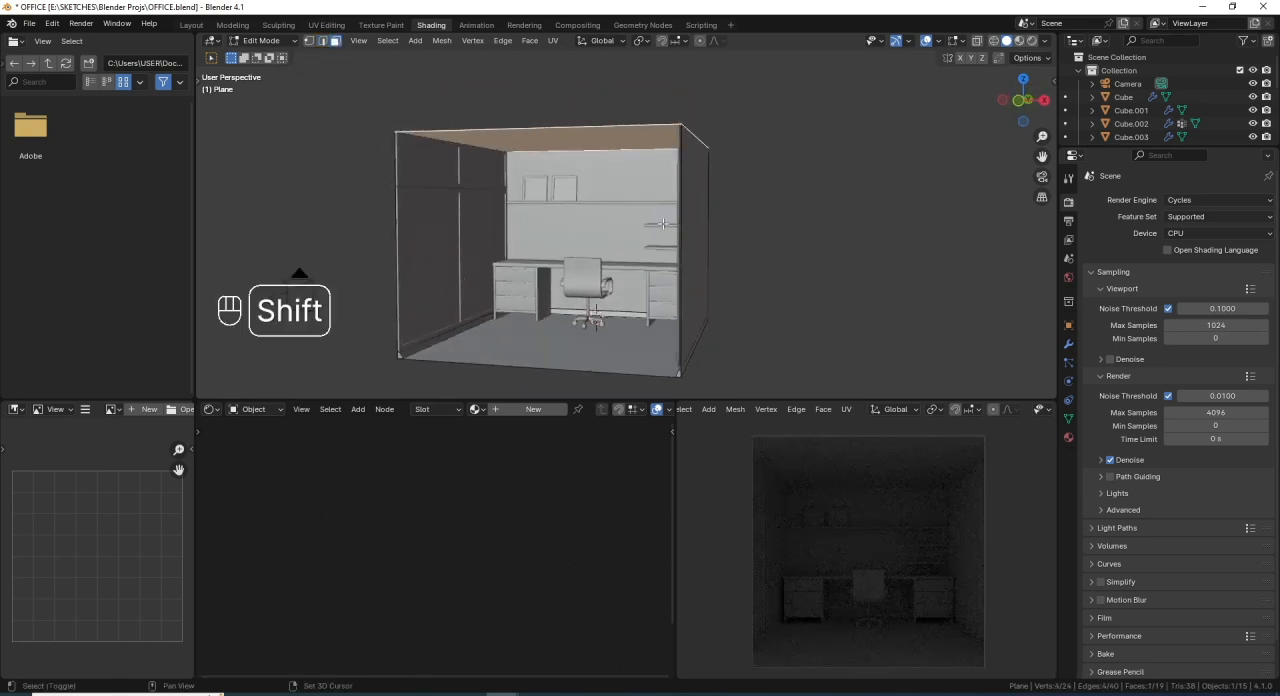
key("shift+s")
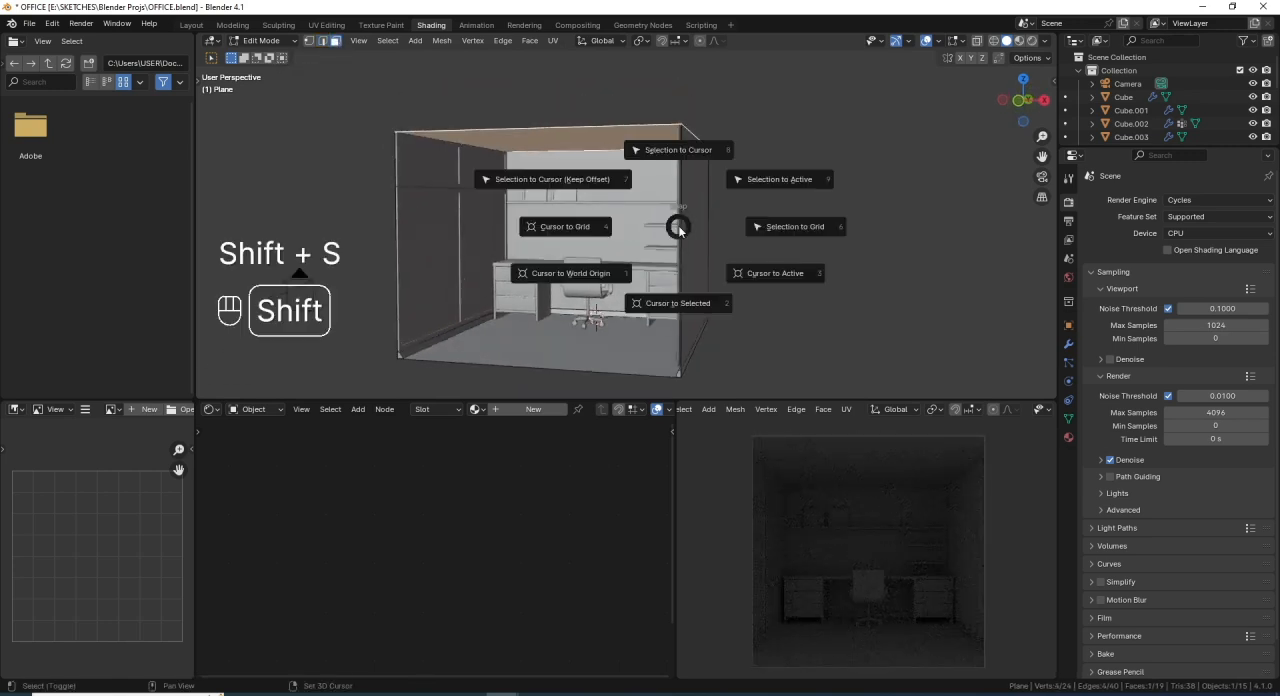
left_click(697, 302)
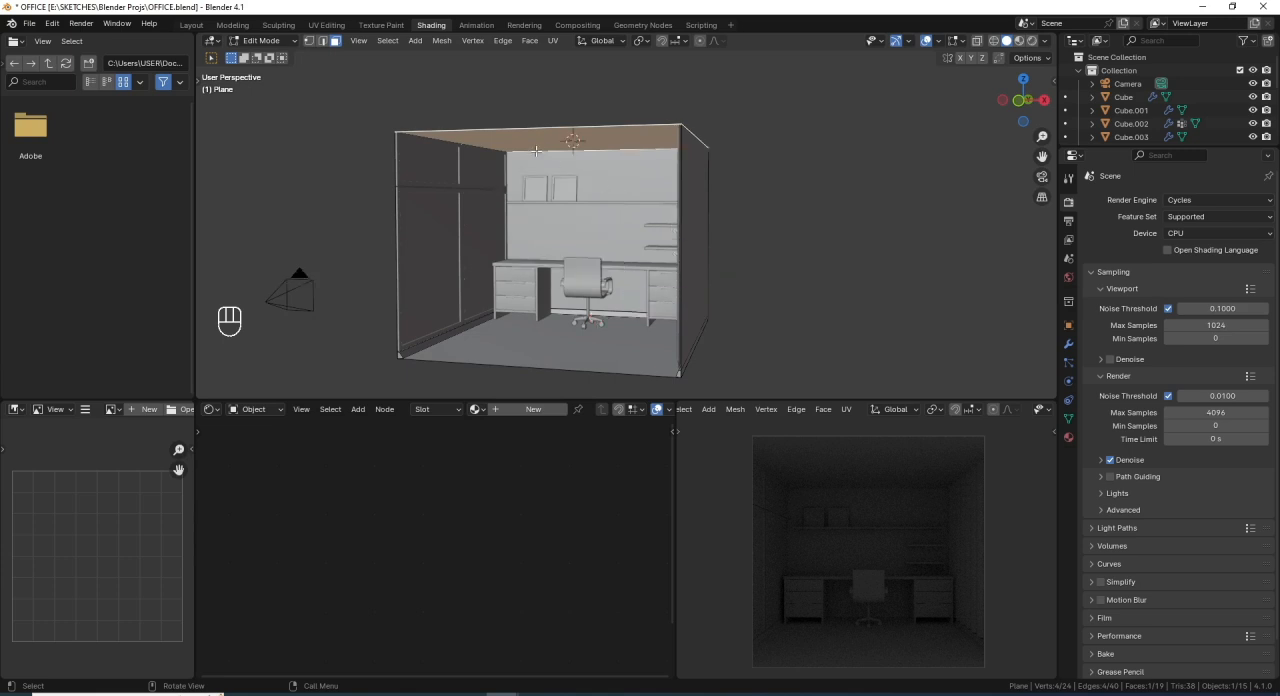
- Return to Object Mode and add an Area light at the 3D cursor on the ceiling
key("Tab")
middle_click_drag(597, 258, 600, 262, "shift")
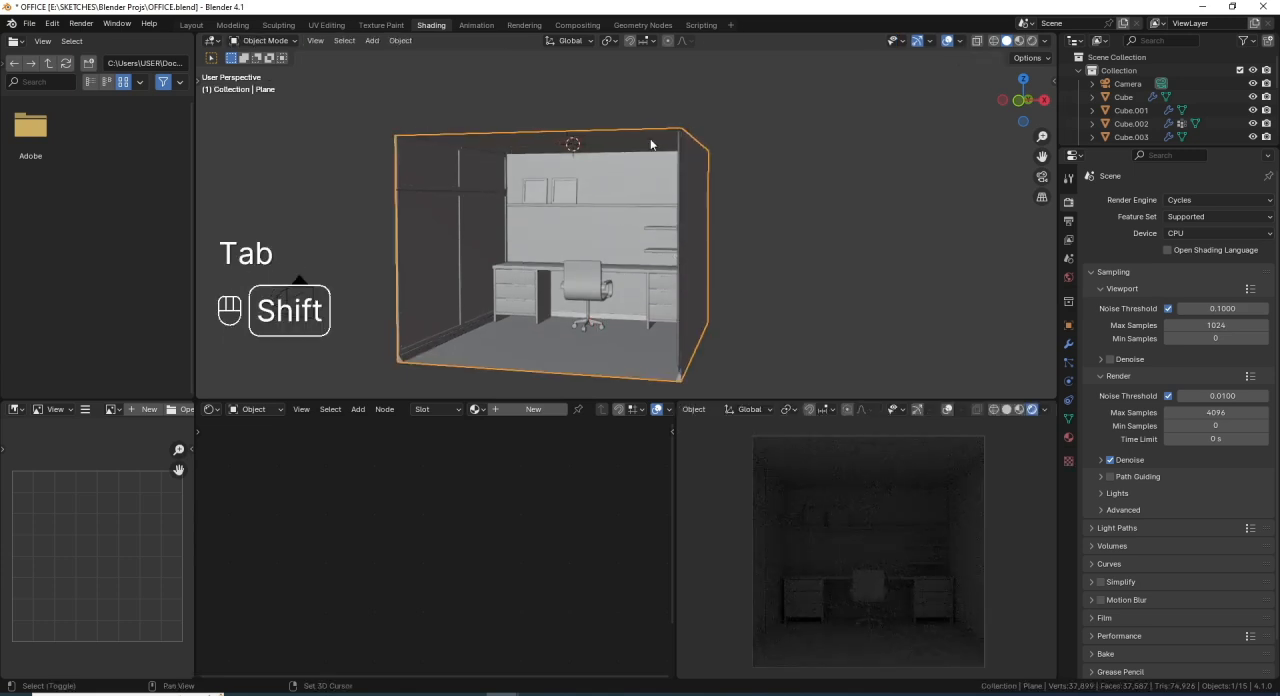
key("shift+a")
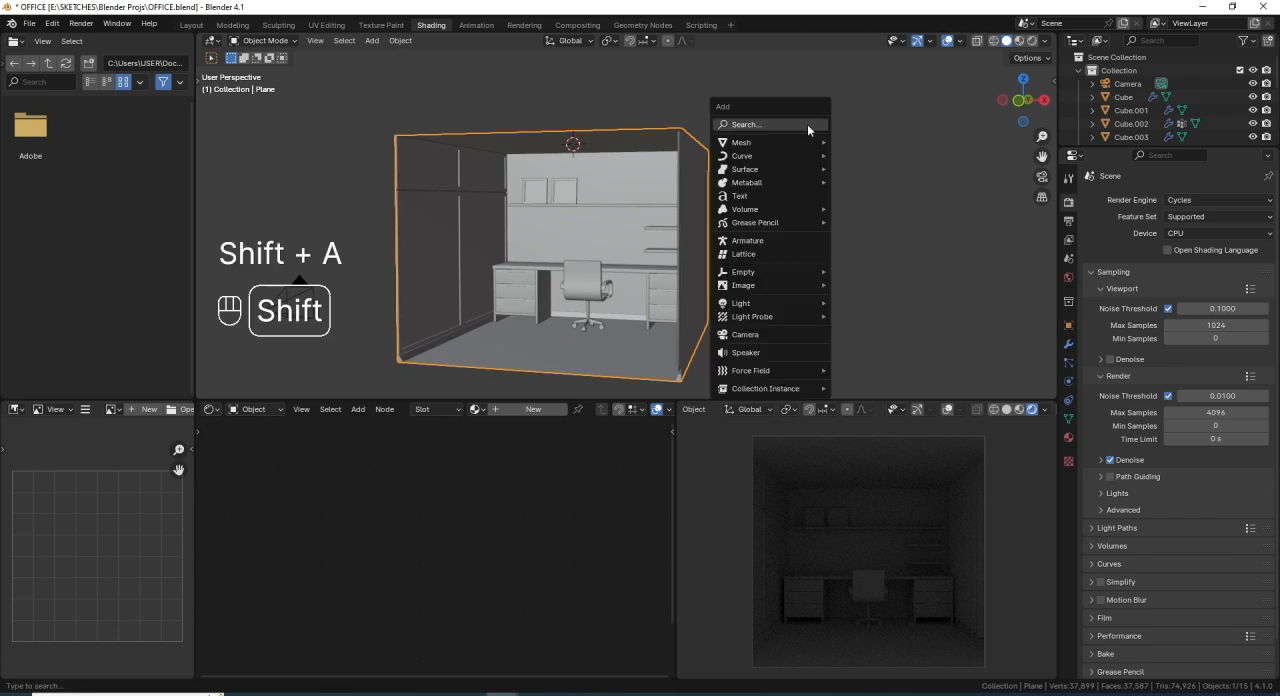
mouse_move(778, 306)
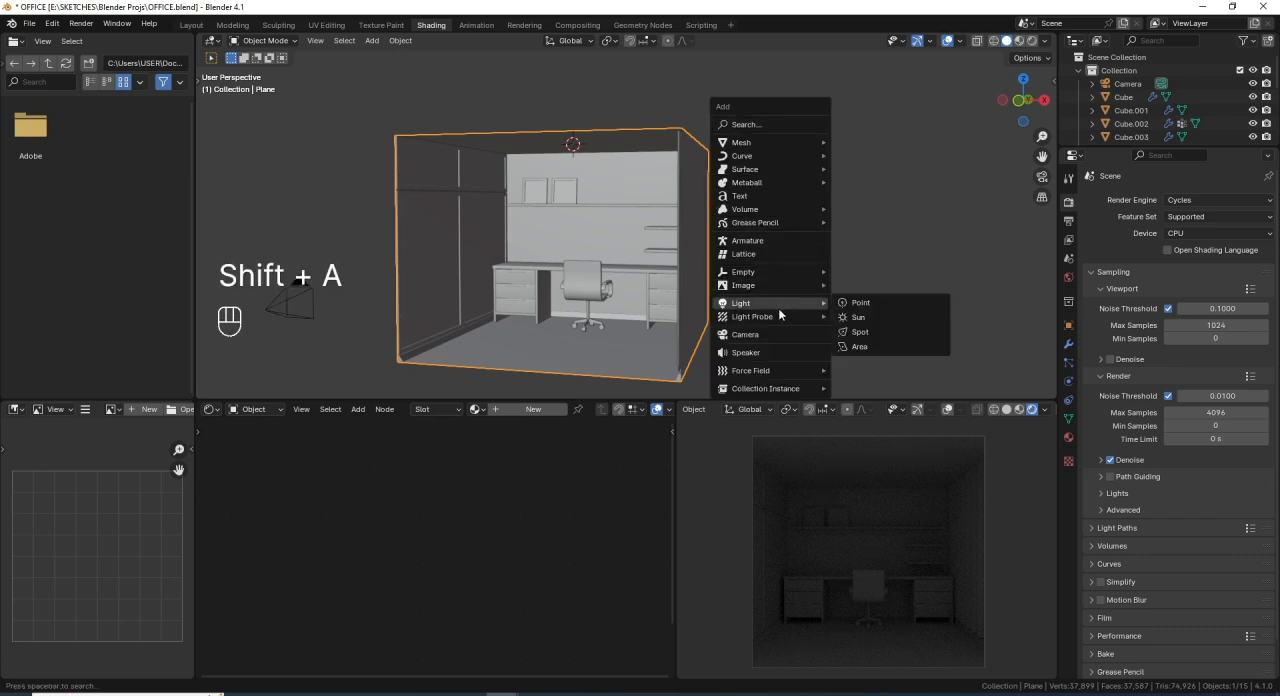
left_click(873, 345)
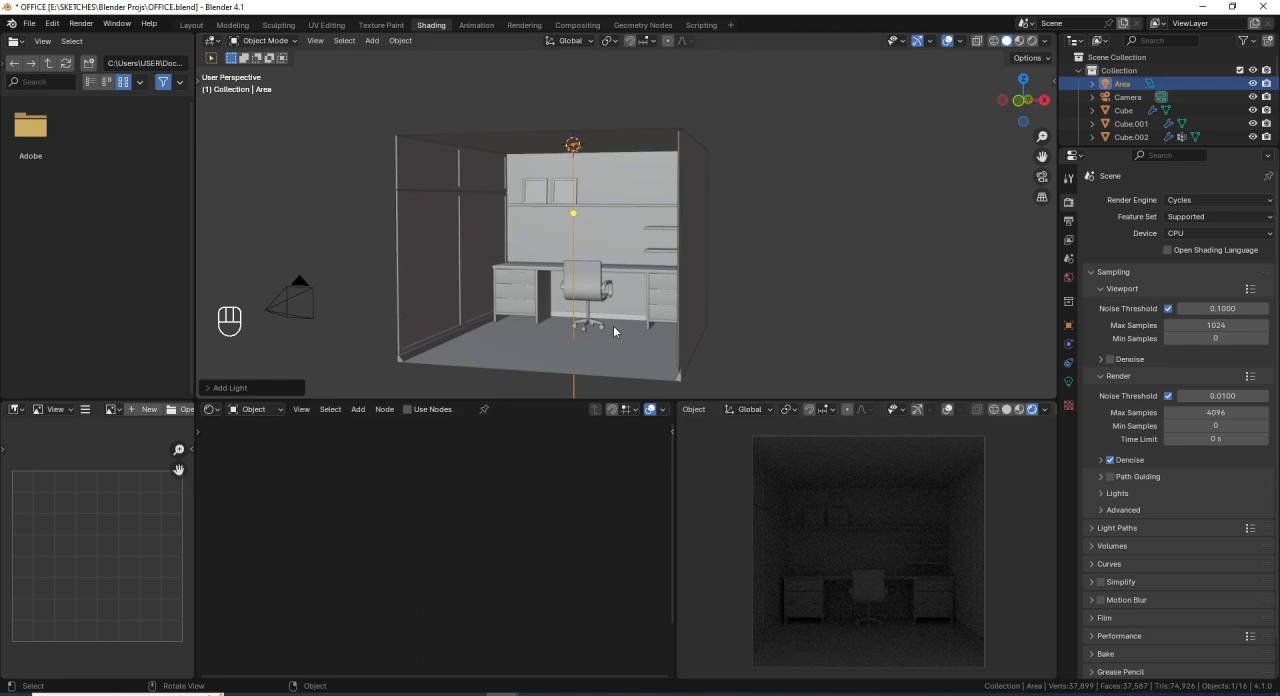
- Move the area light slightly down along the Z axis so it sits just below the ceiling
scroll(575, 283, "up", 2)
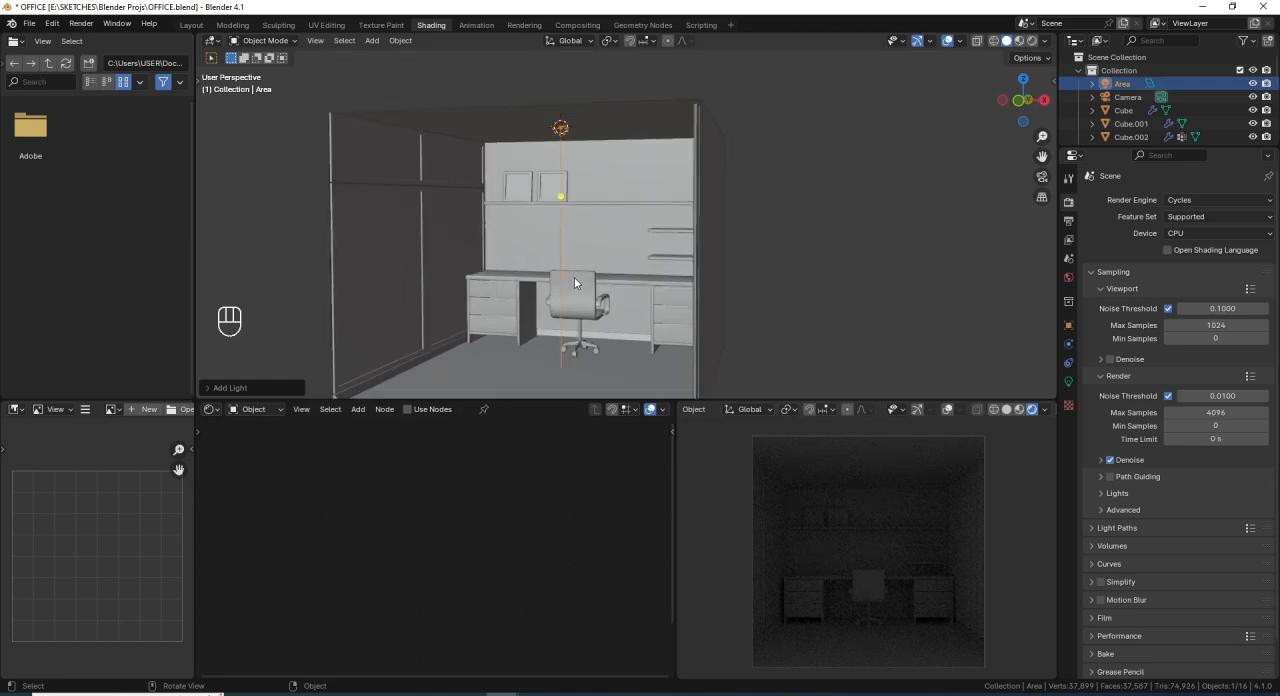
key("g")
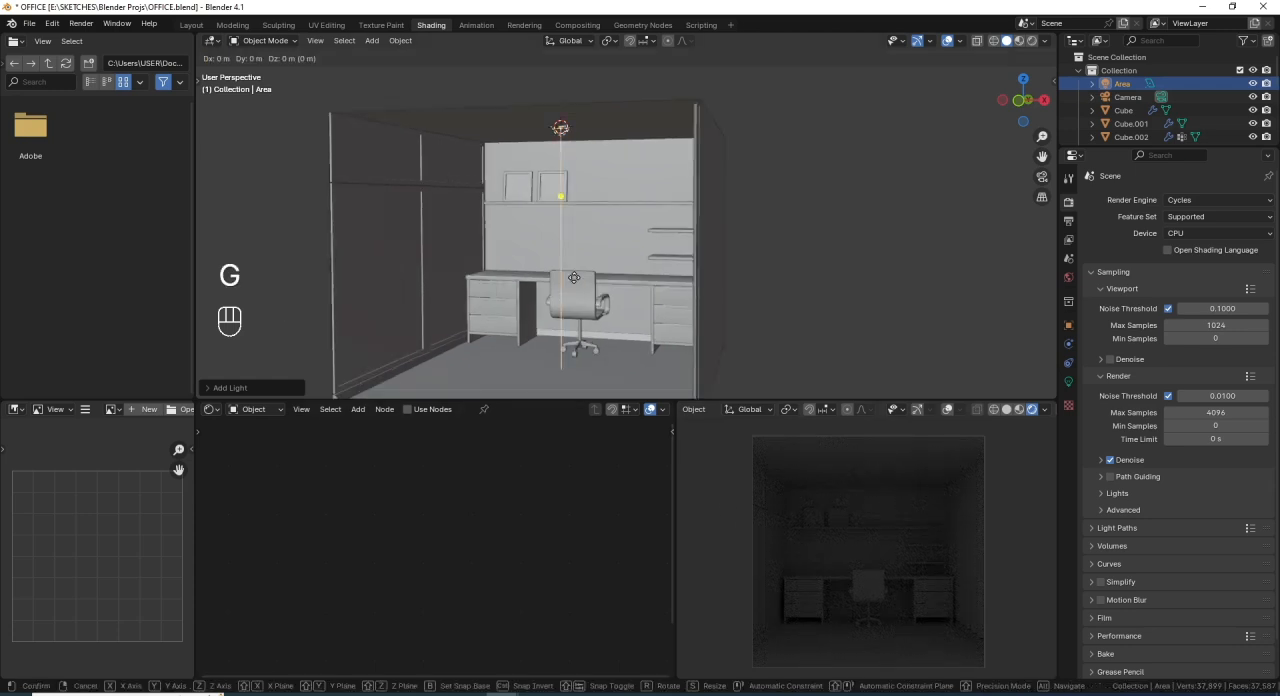
key("z")
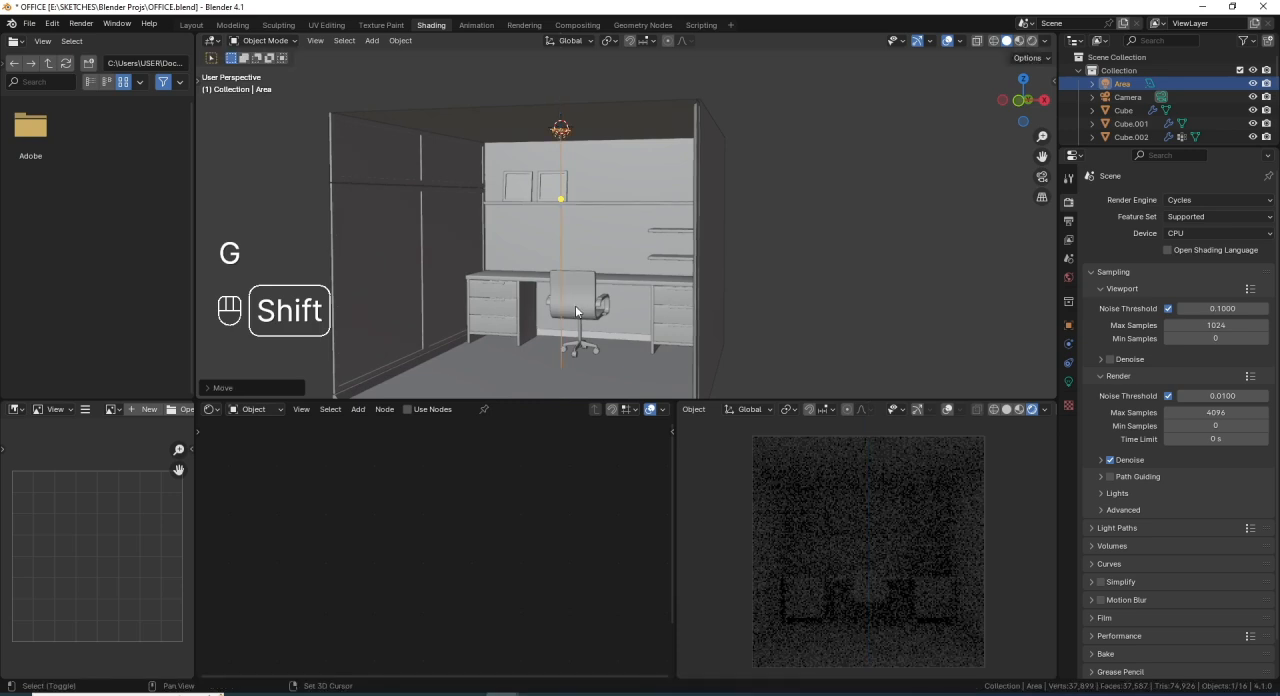
- Scale the area light on the ceiling up uniformly by a factor of about 4.3
left_click(575, 305)
middle_click_drag(593, 287, 630, 264)
key("s")
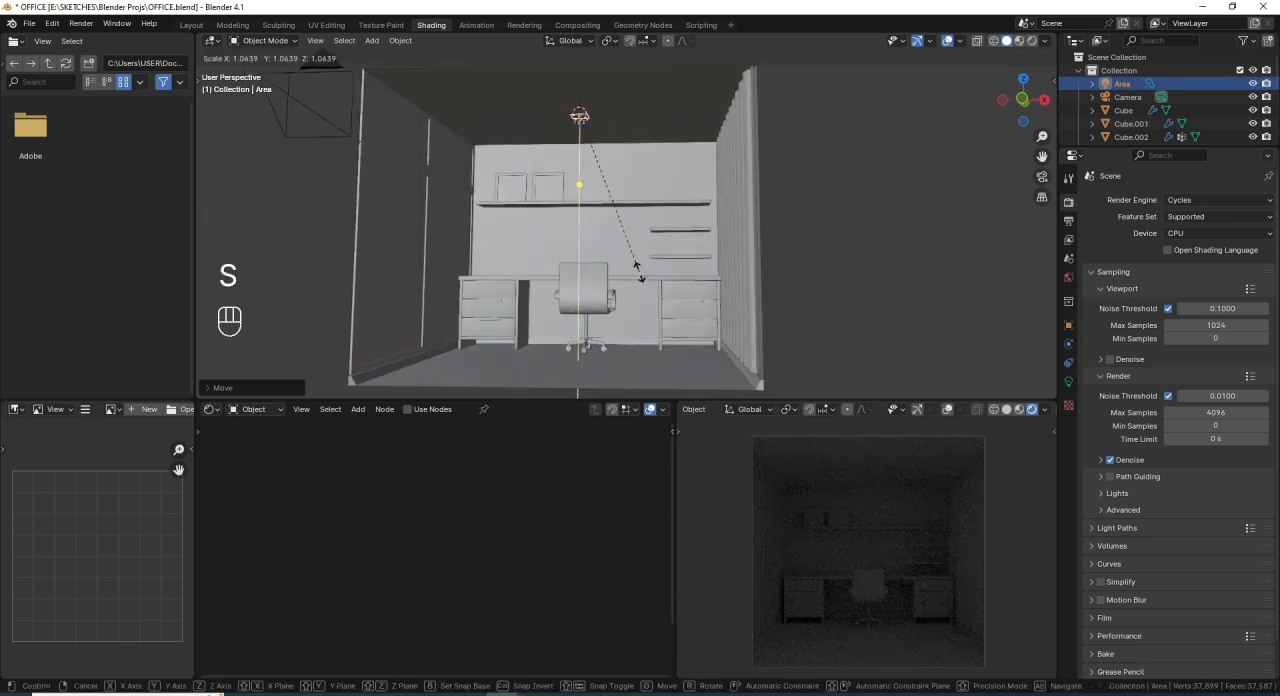
left_click(993, 300)
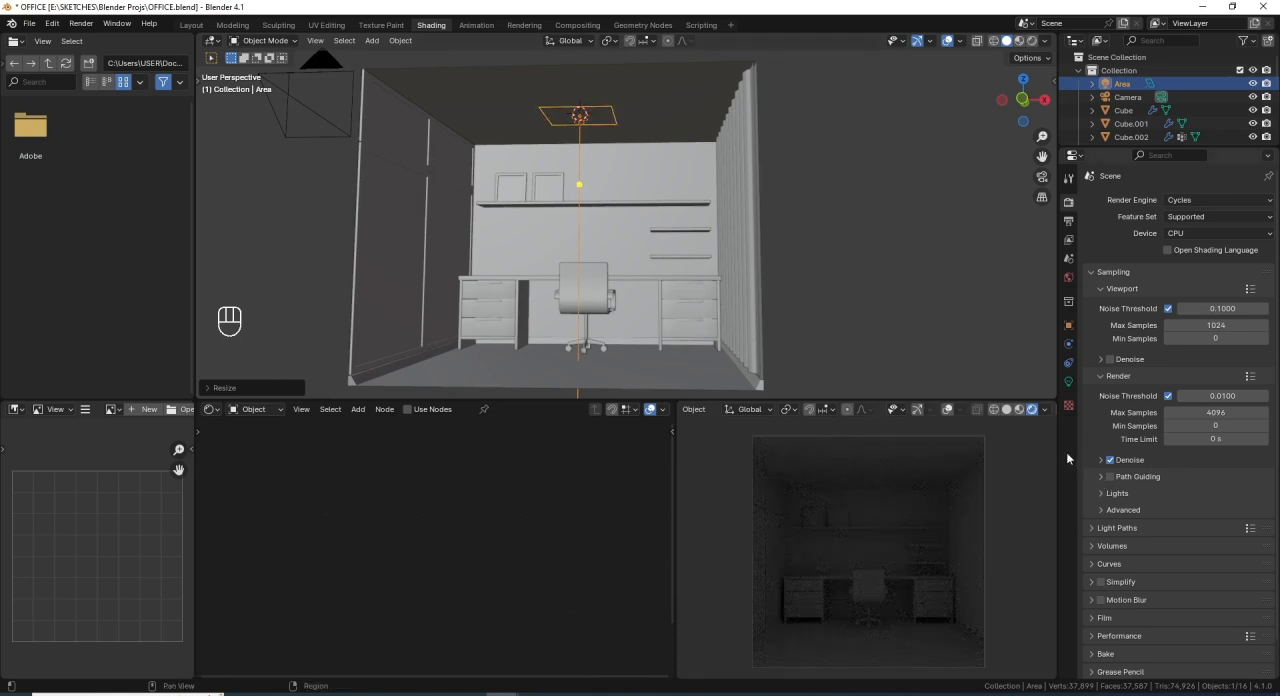
- Set the area light's power to 1500 W and save the file
left_click(1068, 382)
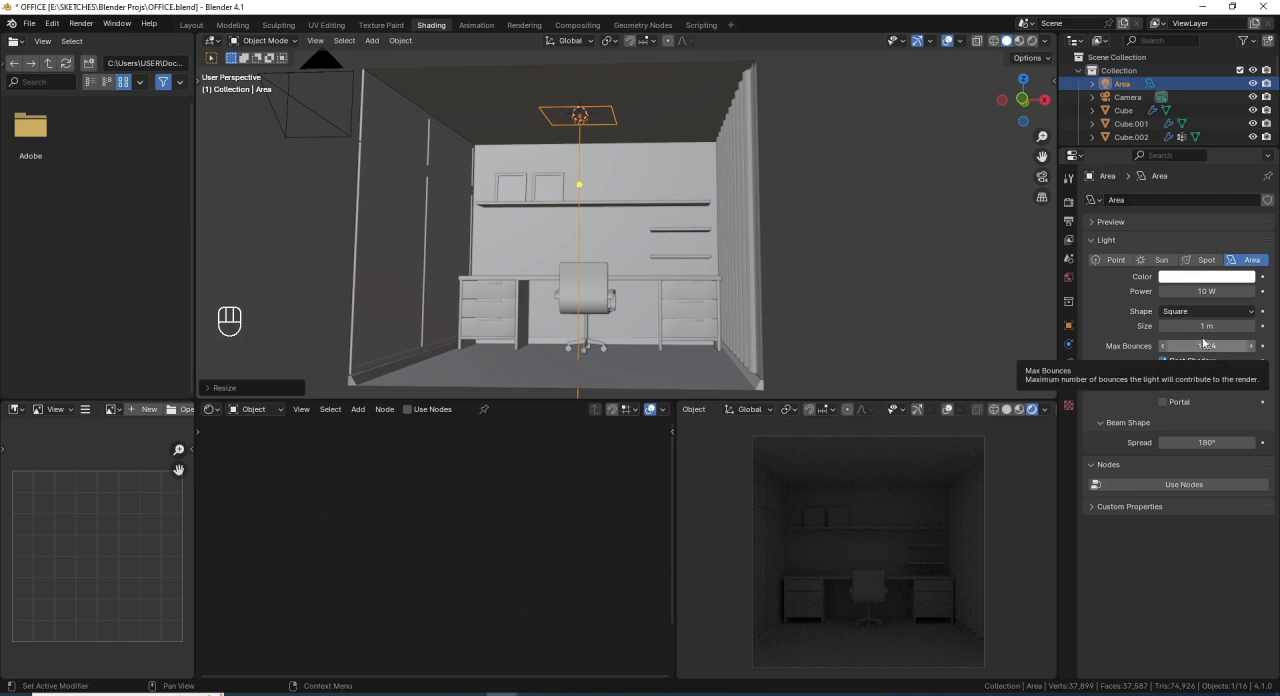
left_click(1208, 291)
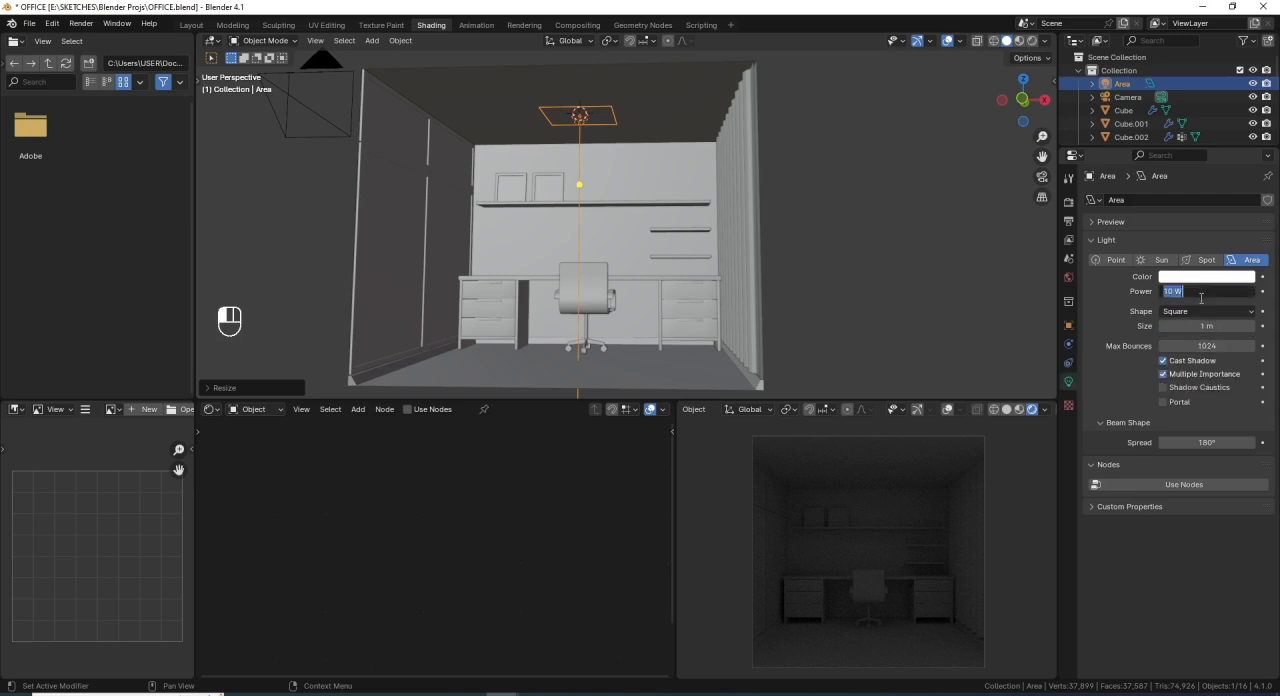
type("1500")
key("Return")
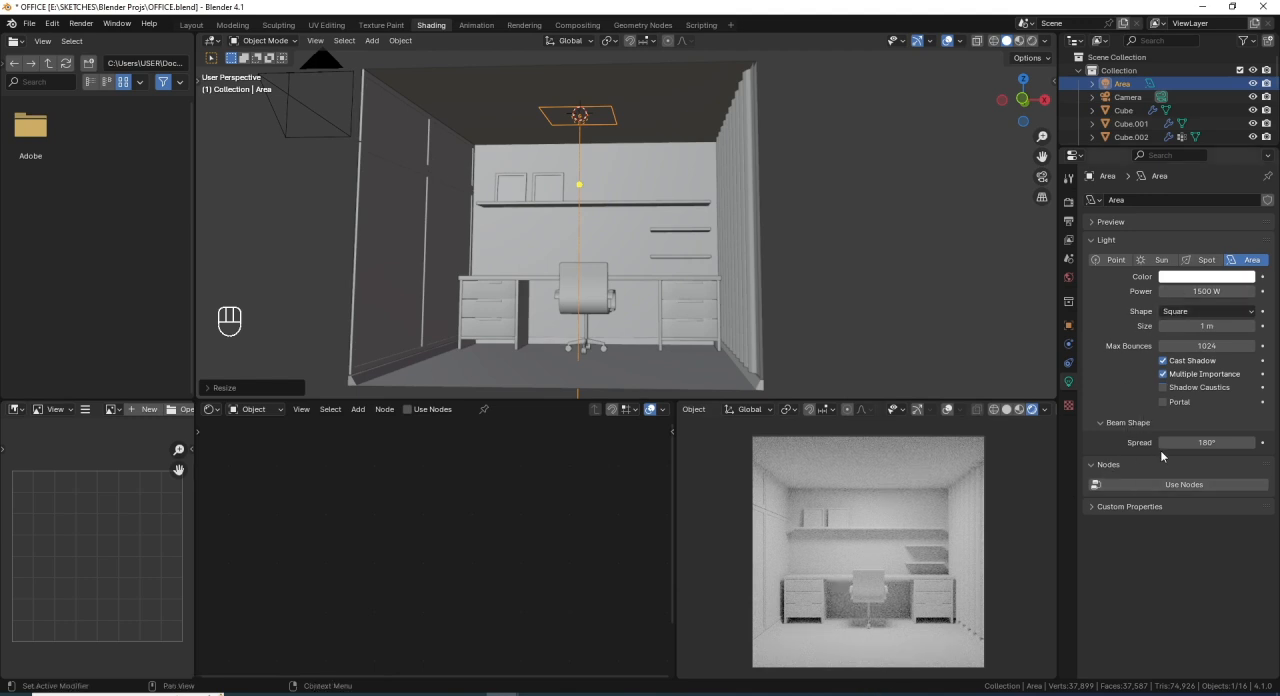
scroll(585, 316, "down", 4)
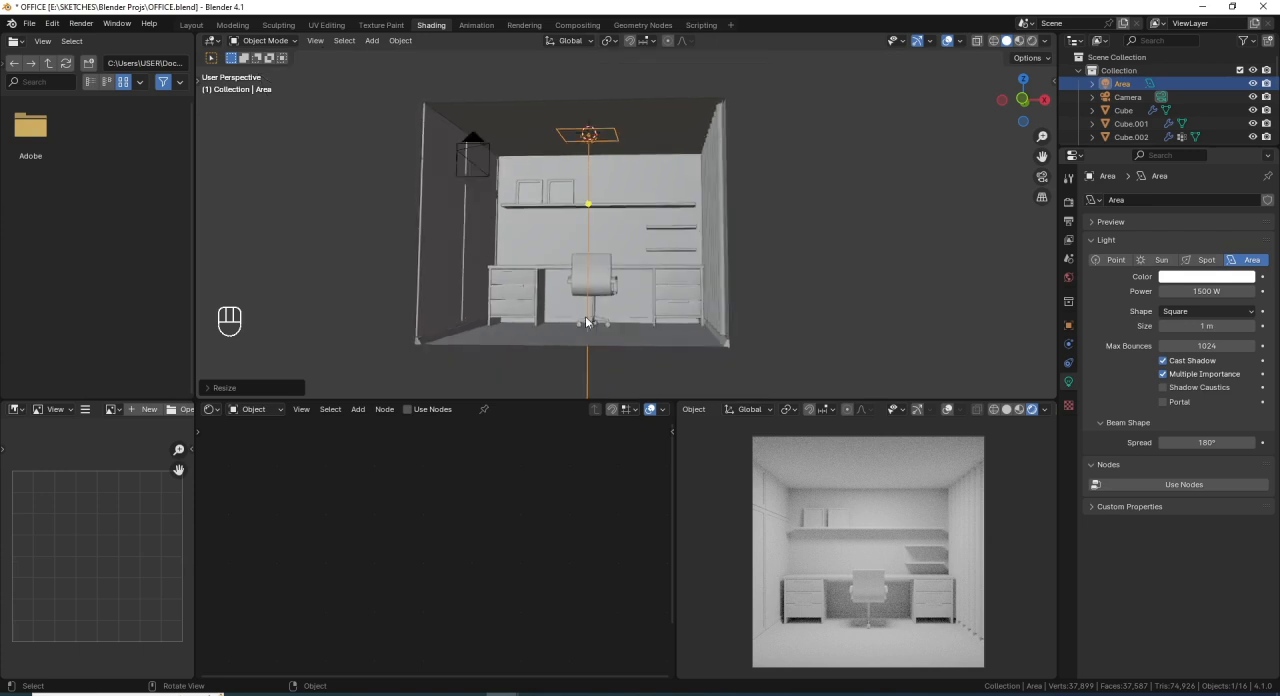
middle_click_drag(567, 231, 588, 200)
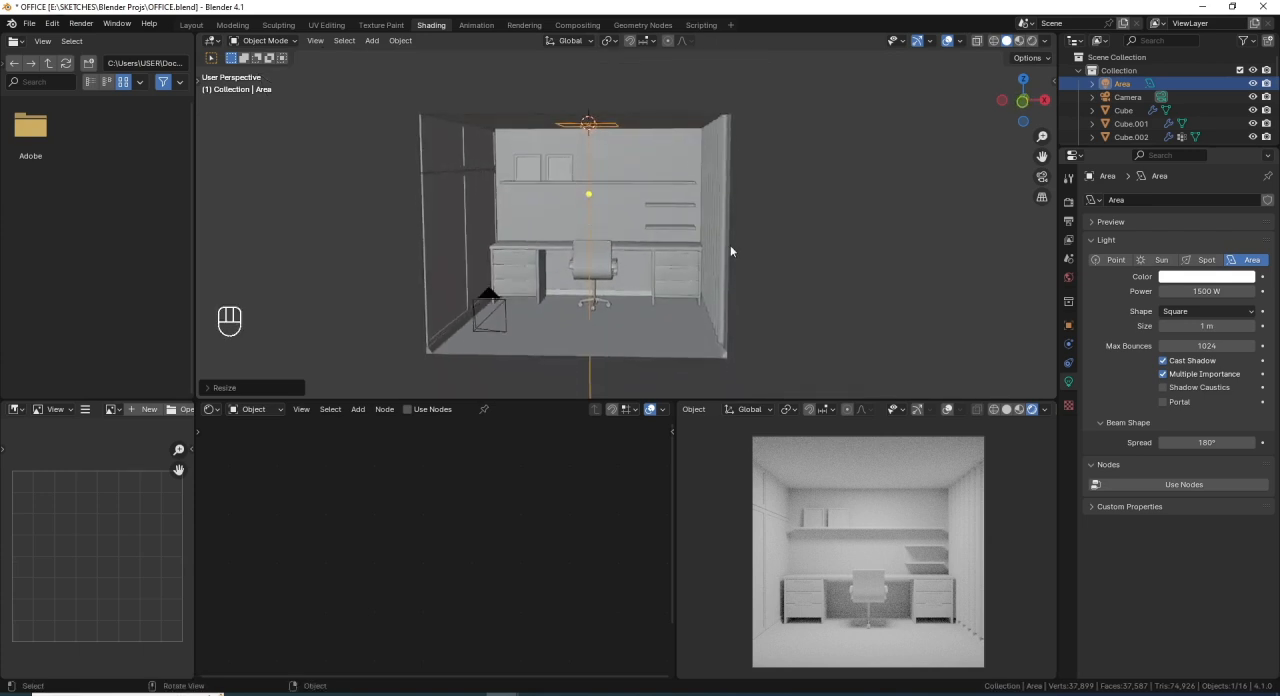
key("ctrl+s")
- Select the room shell and give it a new material named Walls
middle_click_drag(678, 238, 661, 247)
left_click(649, 101)
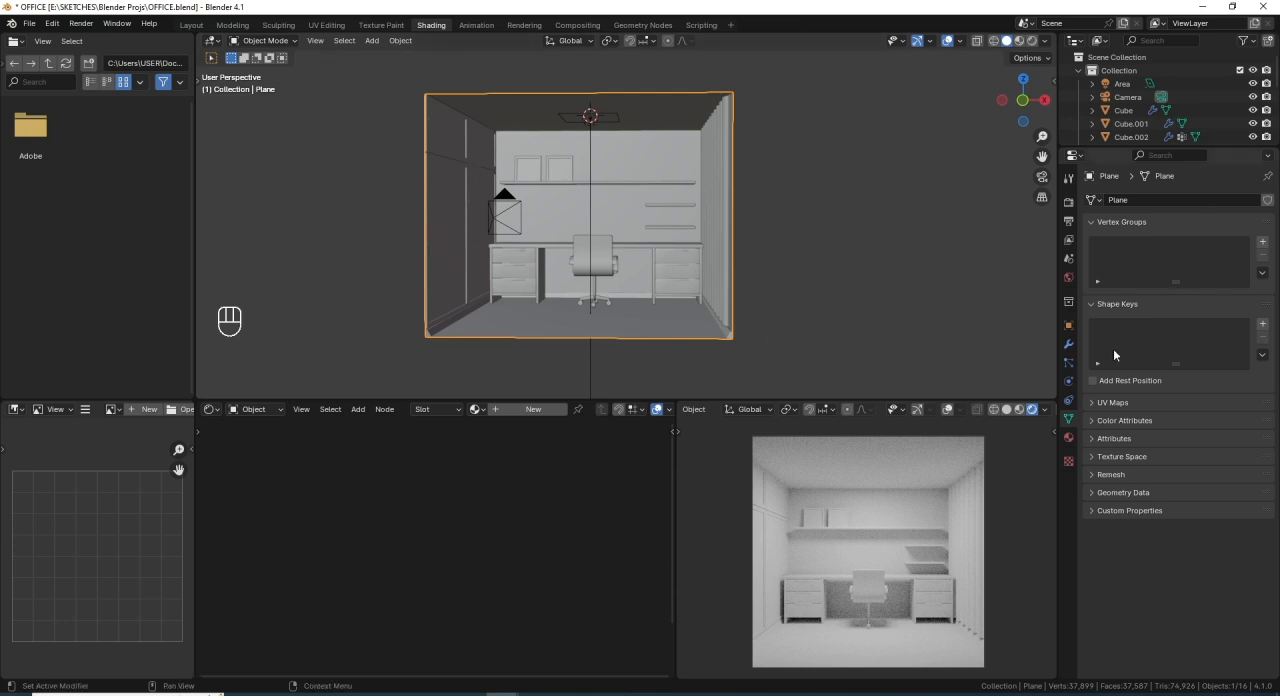
left_click(1068, 437)
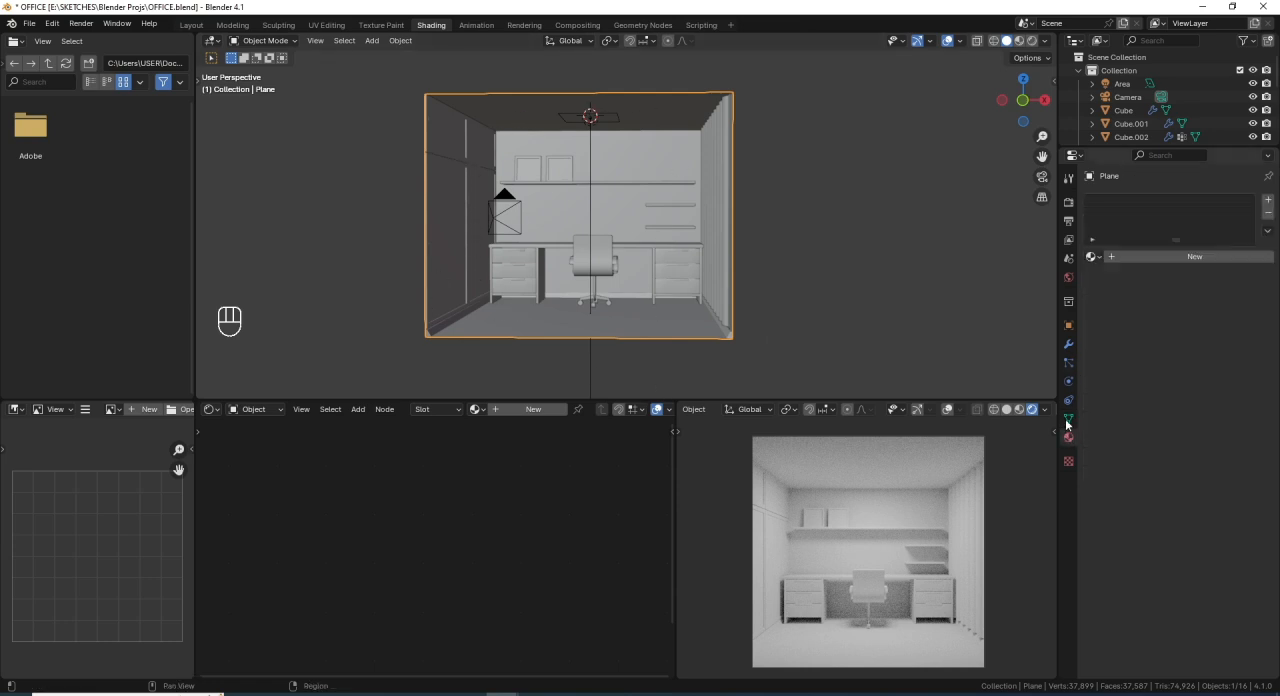
left_click(1131, 256)
left_click(1131, 256)
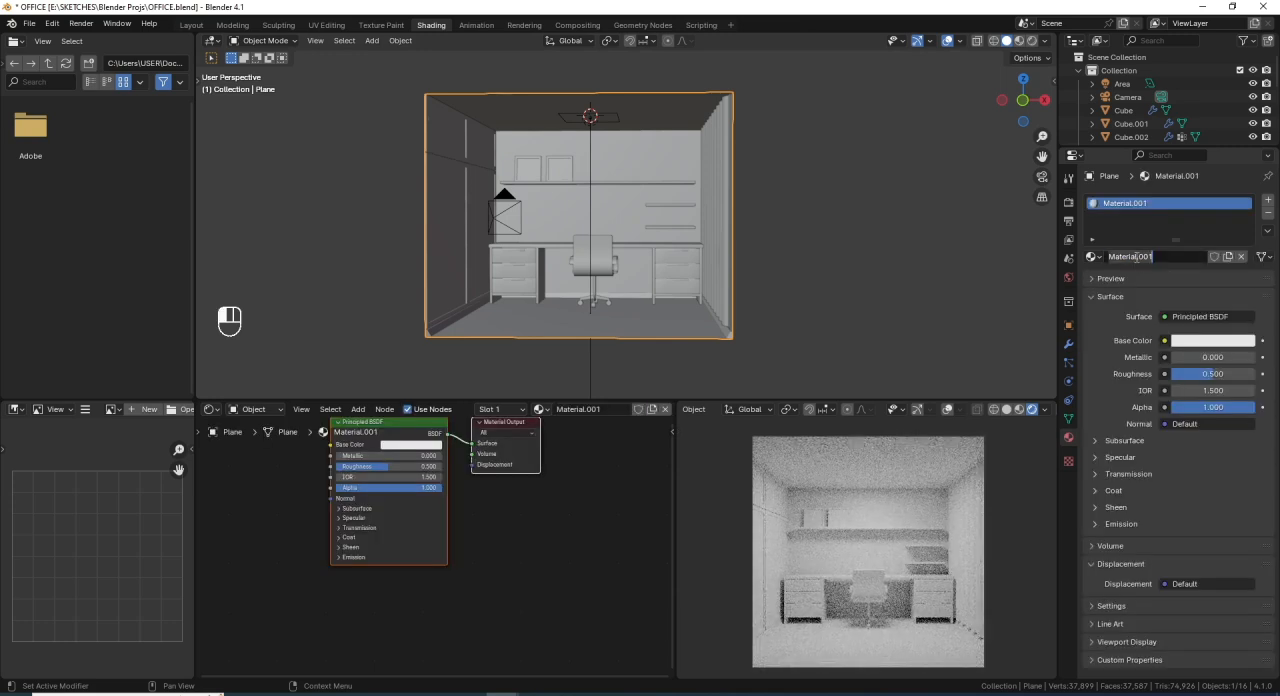
type("W")
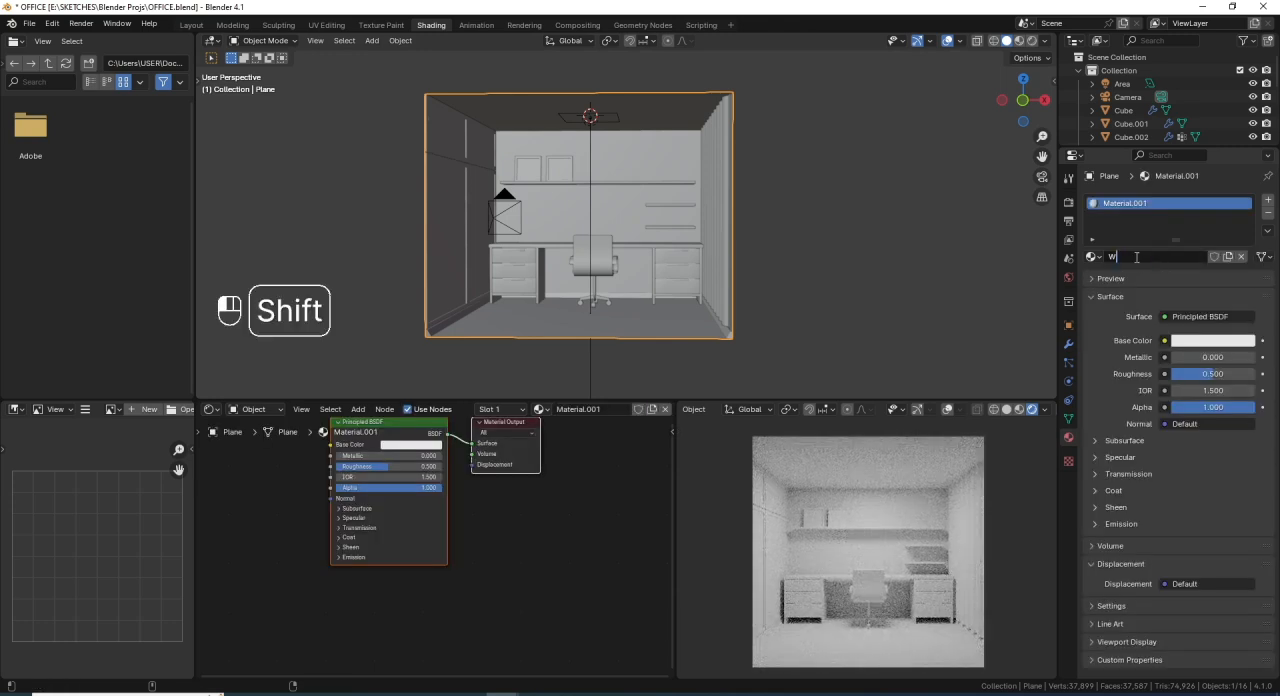
type("alls")
key("Return")
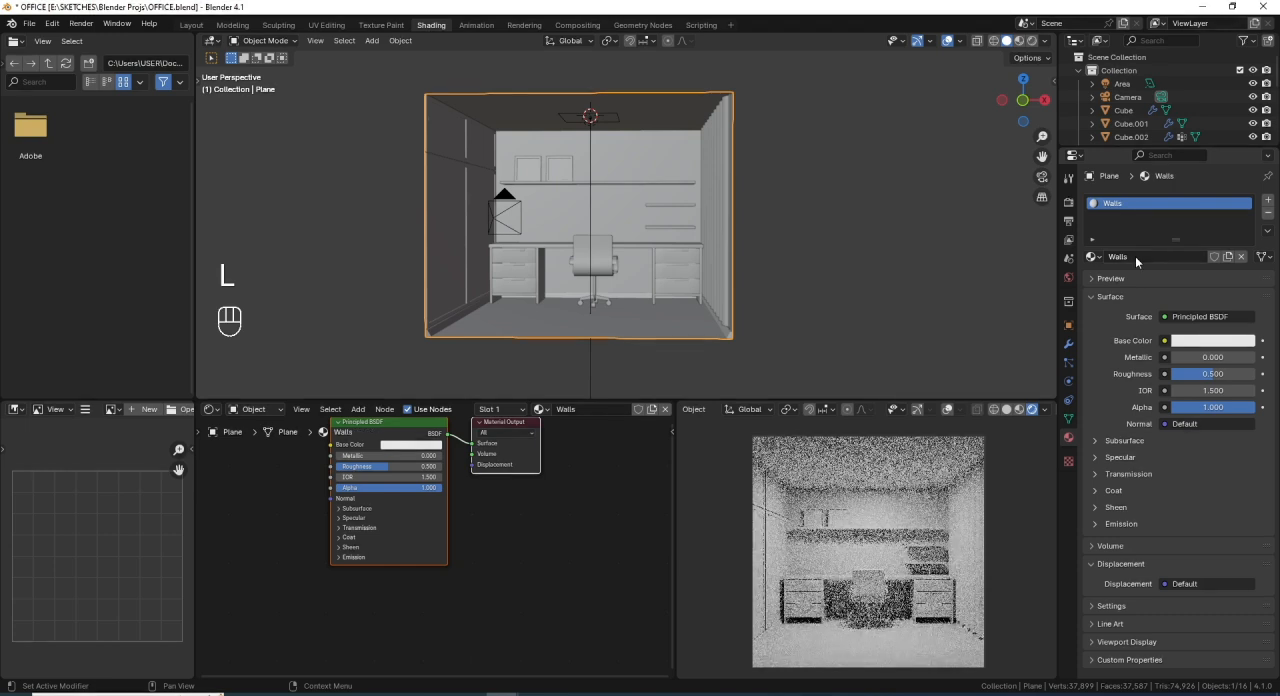
- Set the hue of the Walls material's base color to 0.059 in the Principled BSDF node
left_click(211, 412)
left_click(212, 414)
scroll(413, 494, "up", 2)
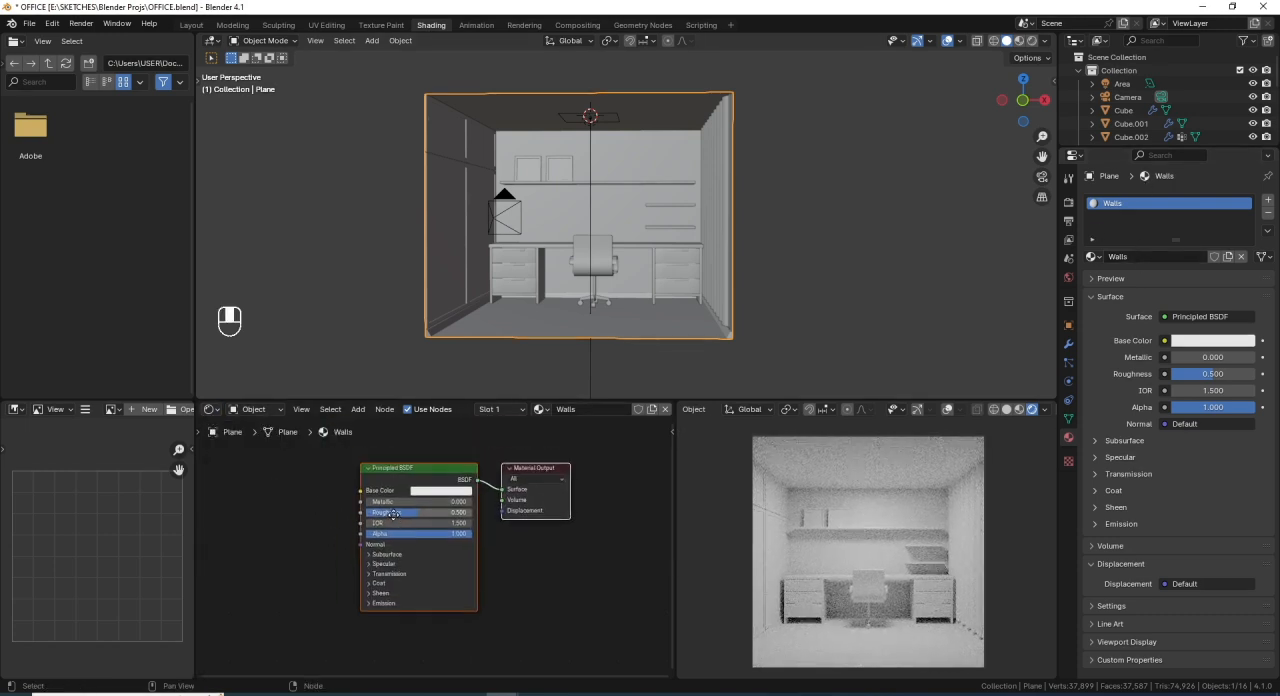
scroll(412, 495, "up", 1)
middle_click_drag(412, 495, 456, 554)
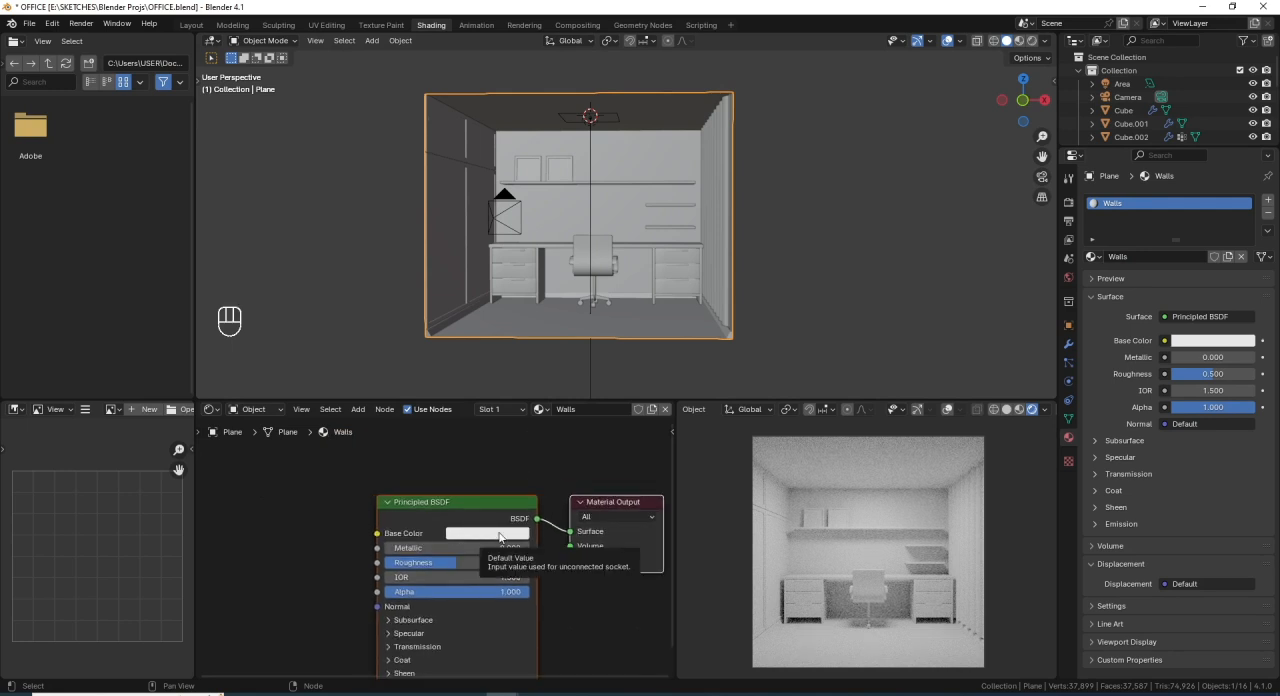
left_click(499, 537)
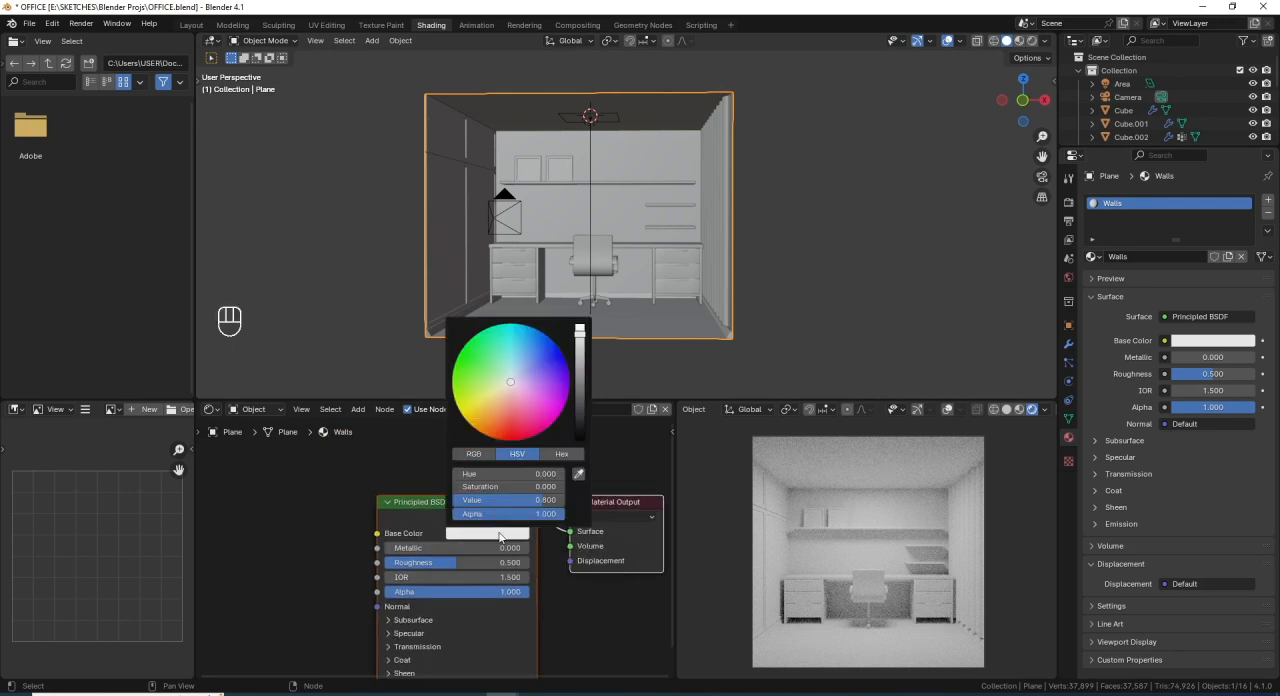
left_click(520, 475)
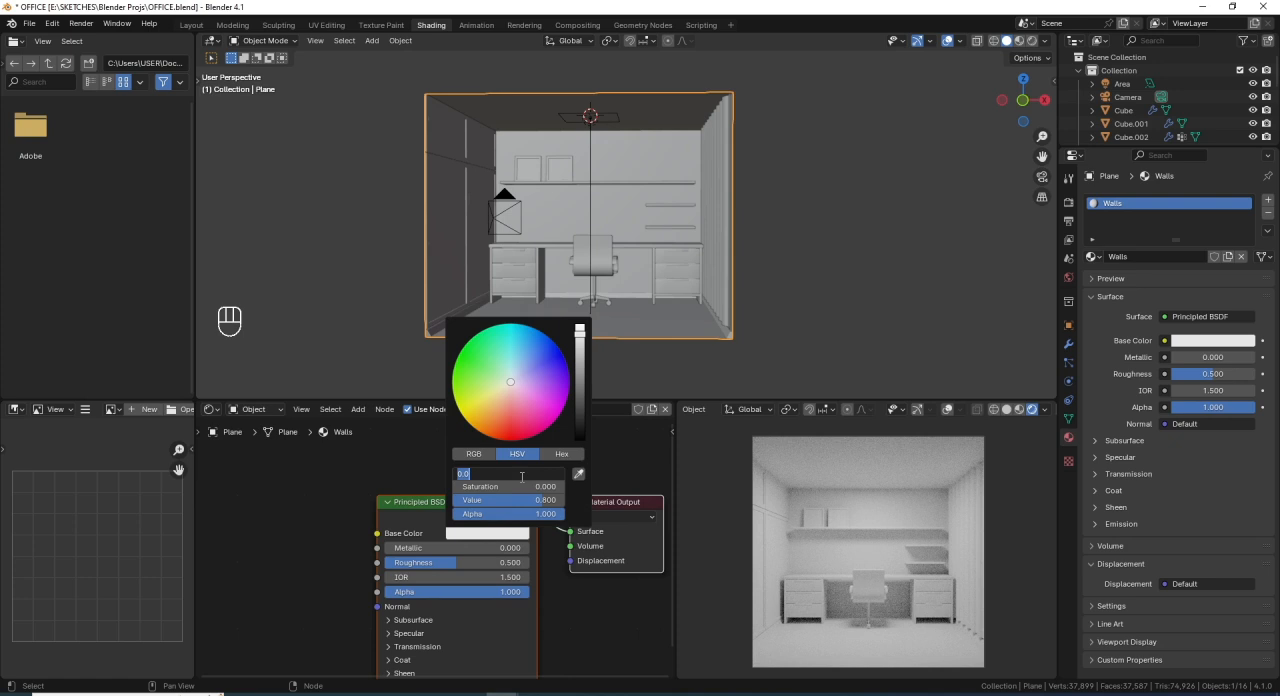
type("0")
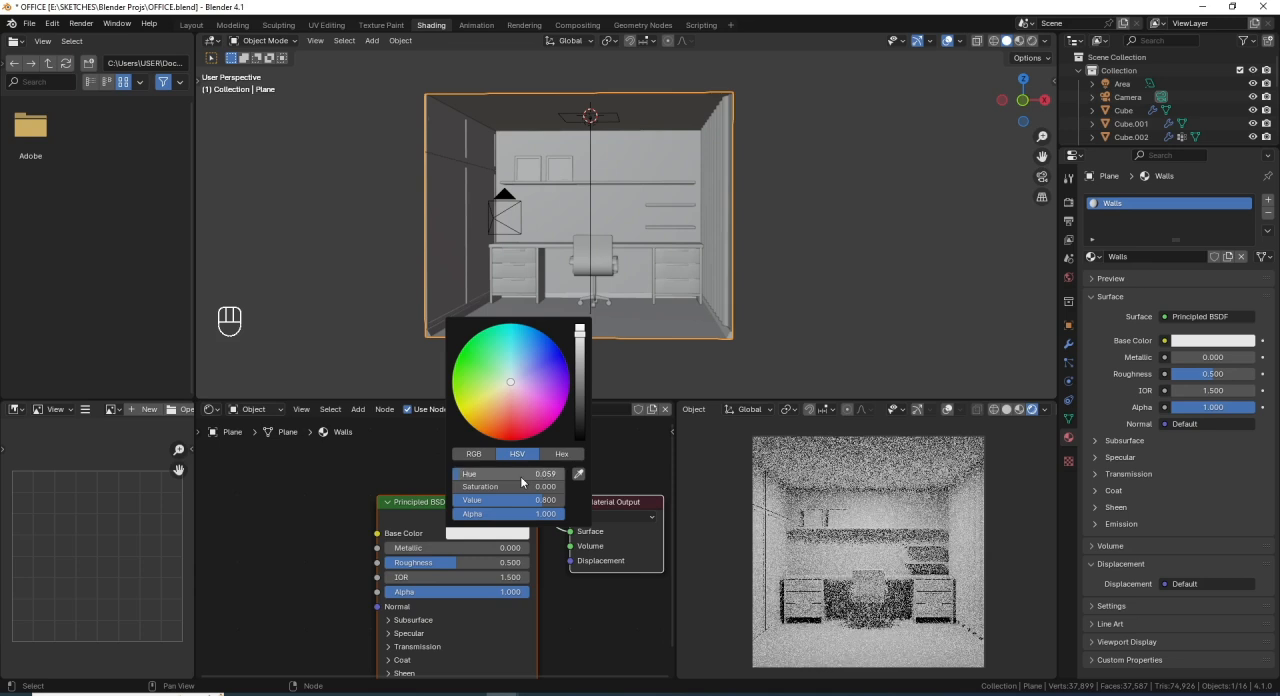
key("Return")
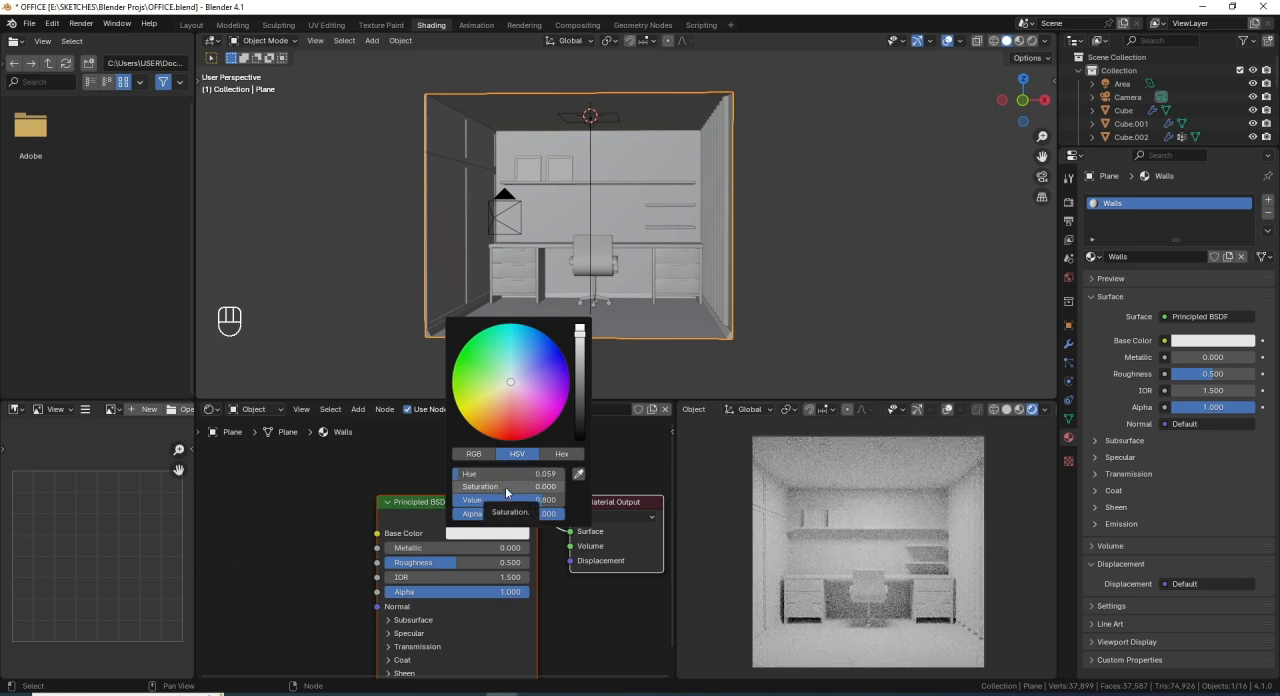
- Set the Walls base color's saturation to 0.231 and its value to 0.338
left_click(506, 487)
type("0.23")
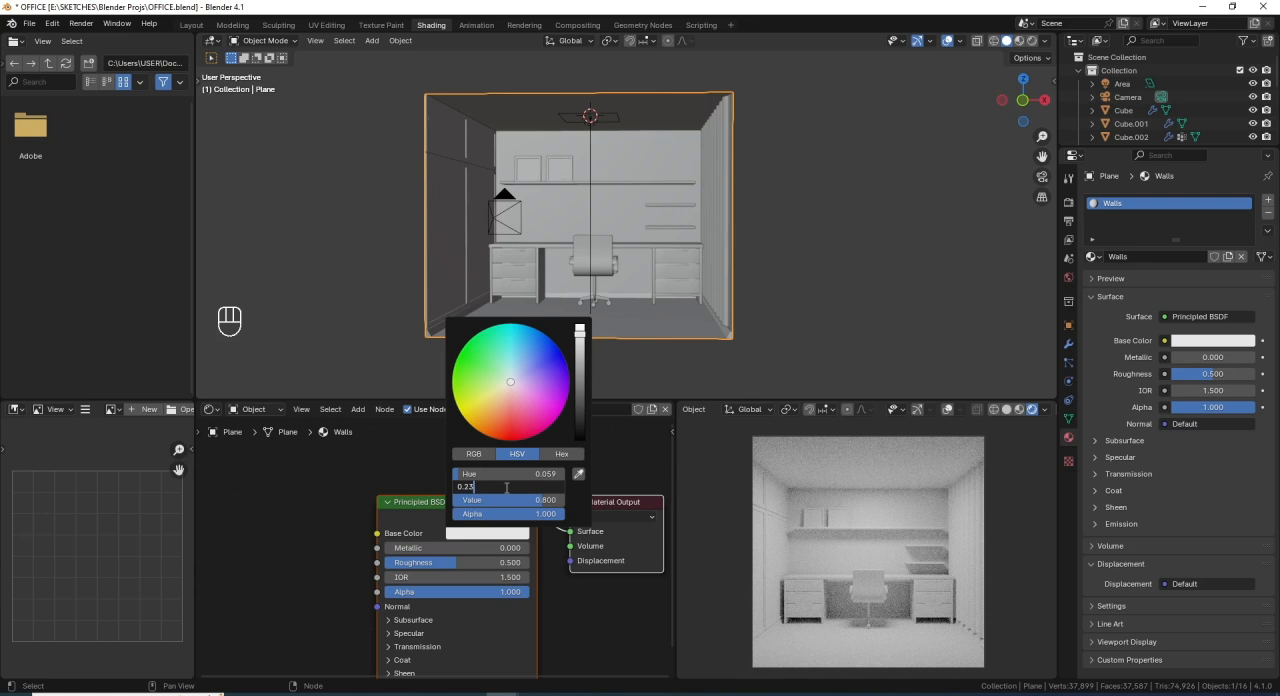
type("1")
key("Return")
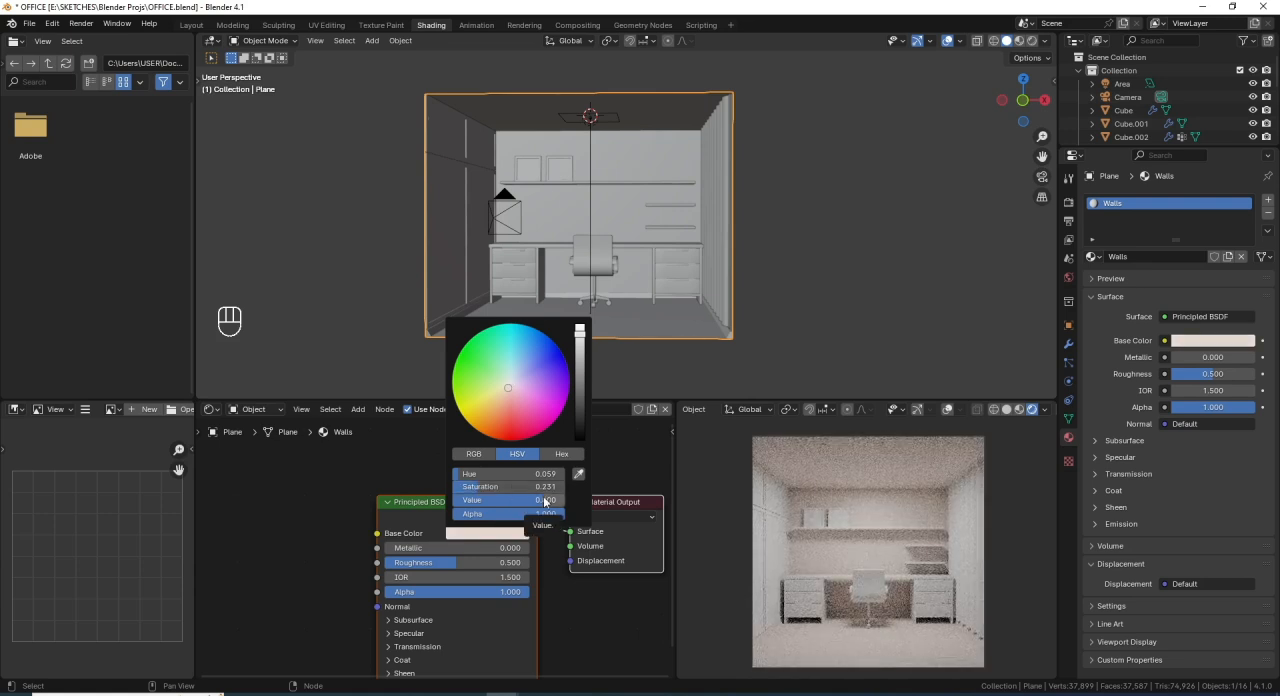
double_click(545, 500)
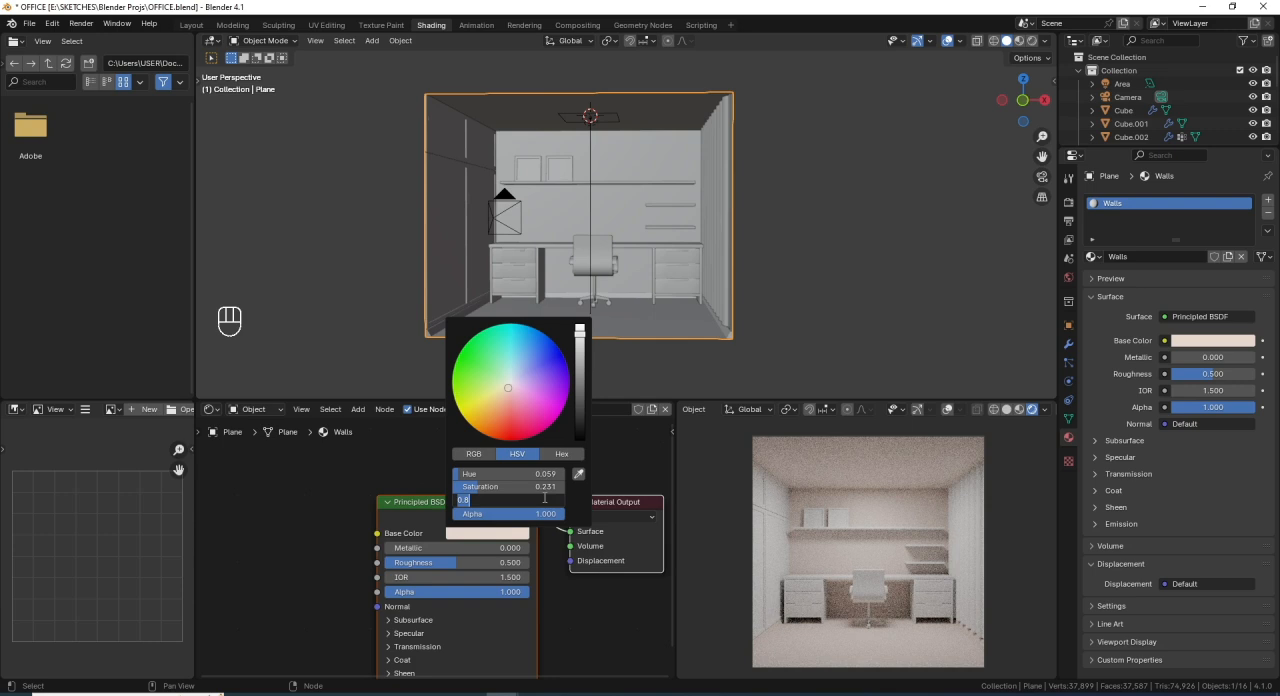
type("0.338")
key("Return")
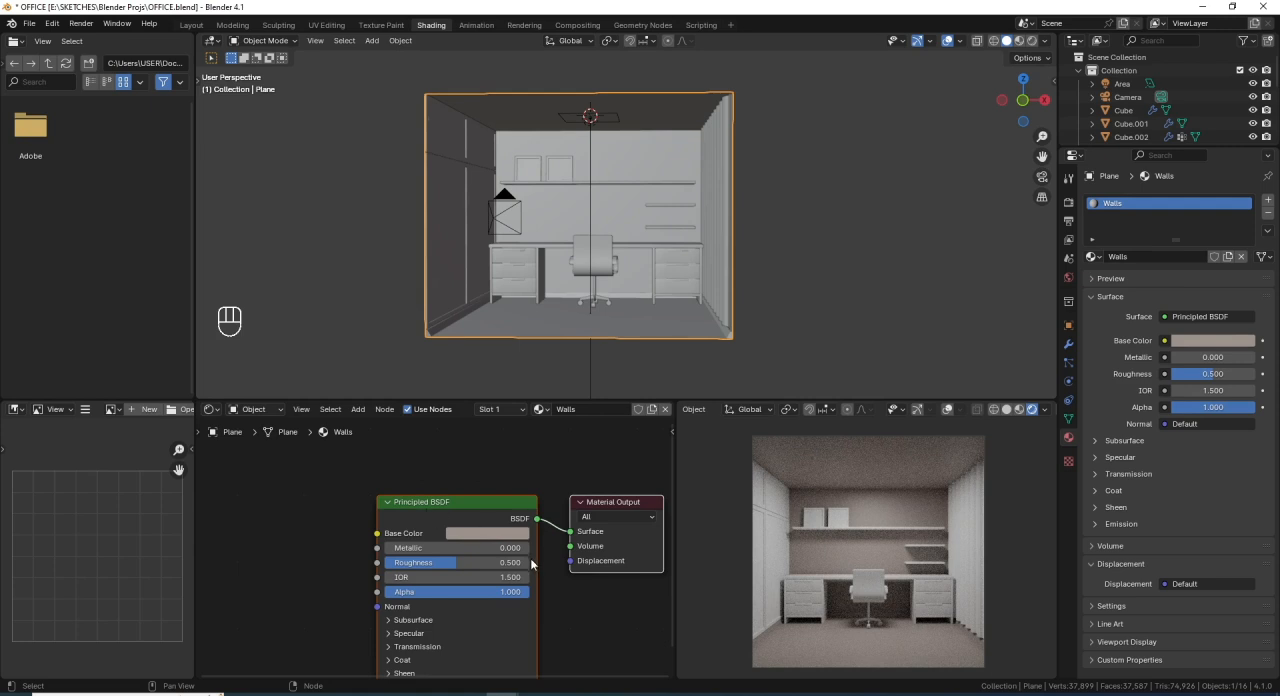
- Set the Walls material's roughness to 0.4 and save the file
left_click(475, 561)
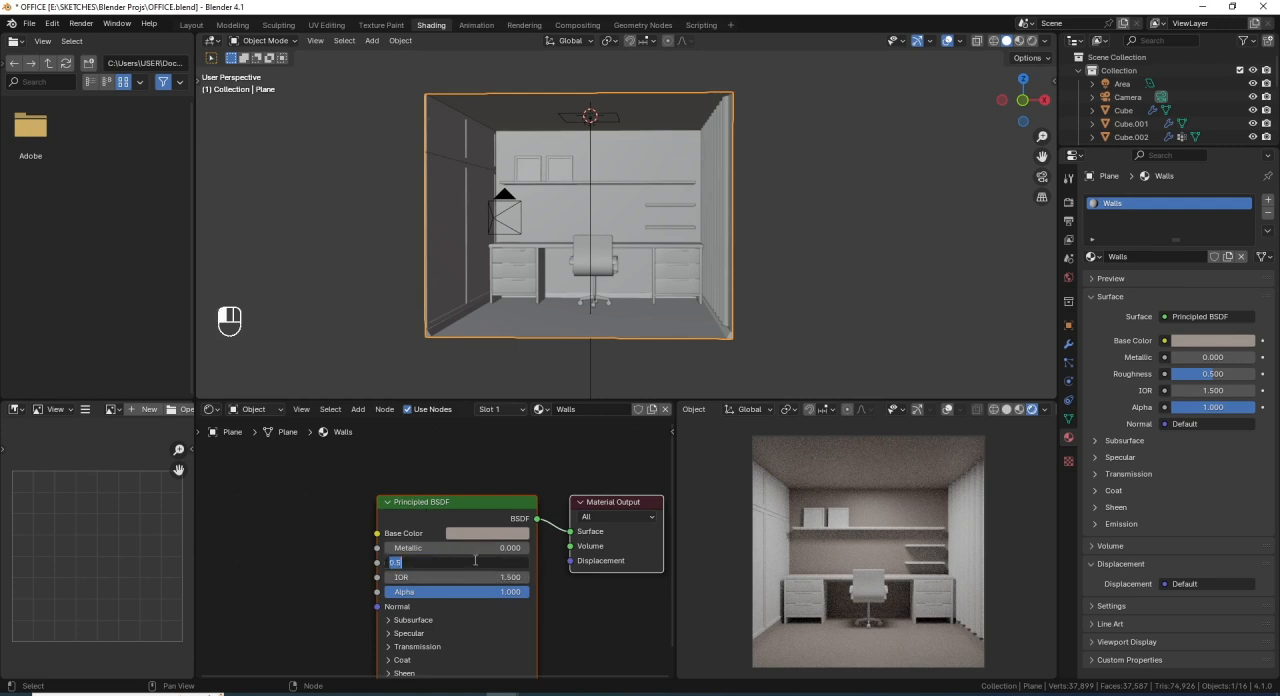
key("BackSpace")
key("Return")
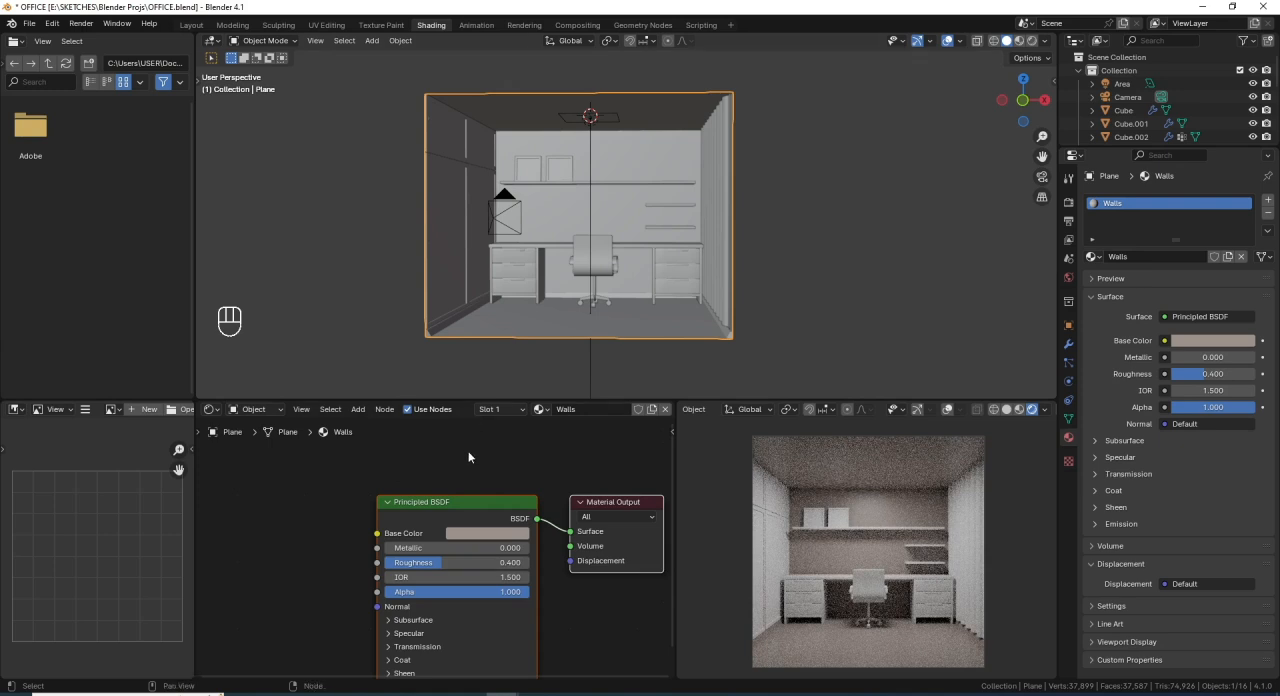
key("ctrl+s")
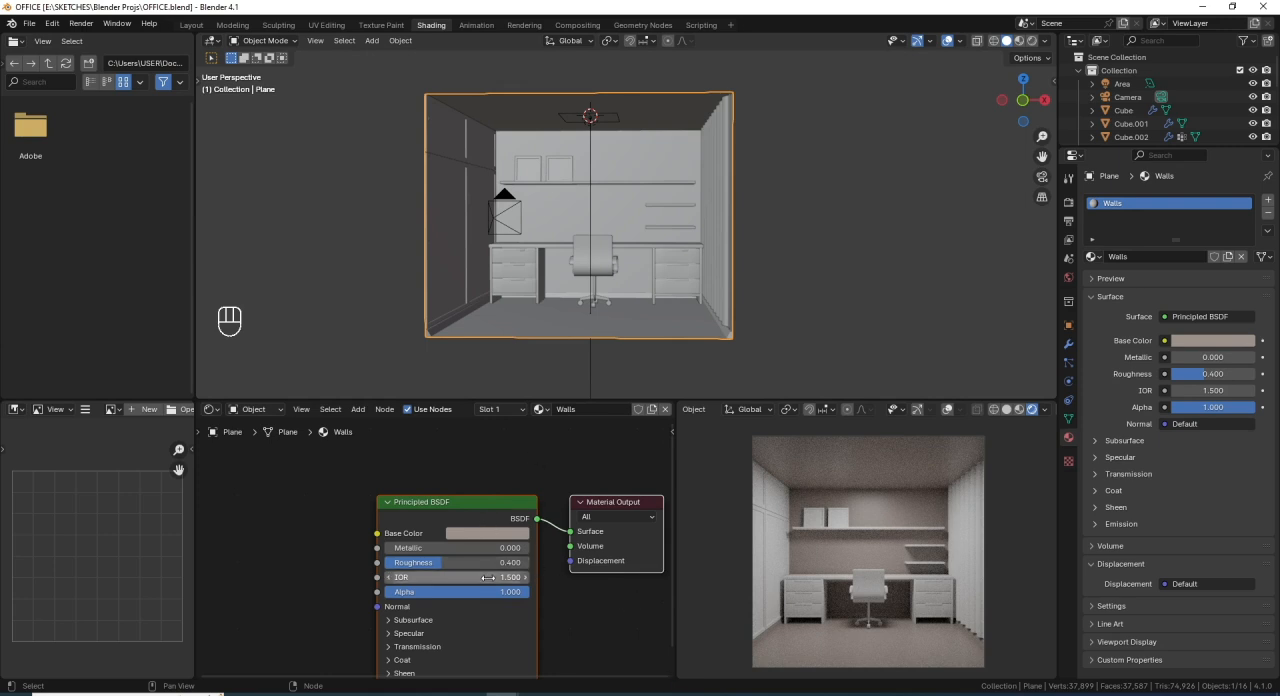
- Select the office chair's seat and backrest and give it a new material named Chair
left_click(596, 260)
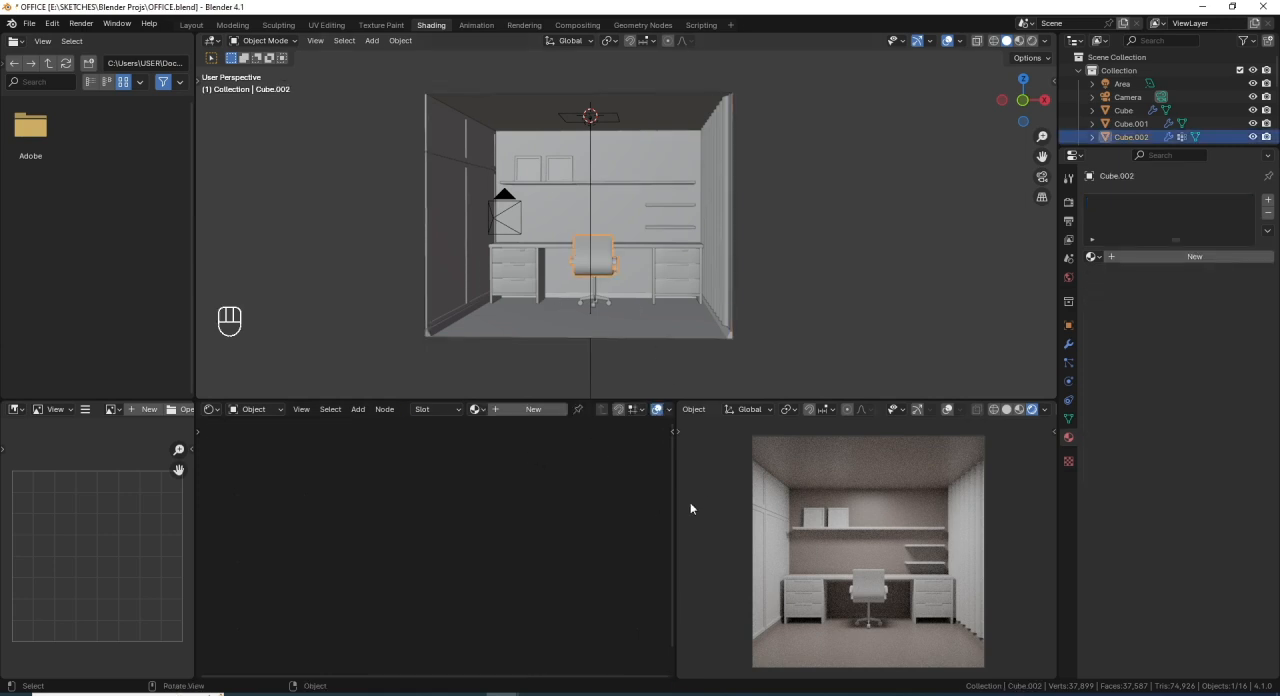
left_click(1178, 256)
left_click(1177, 256)
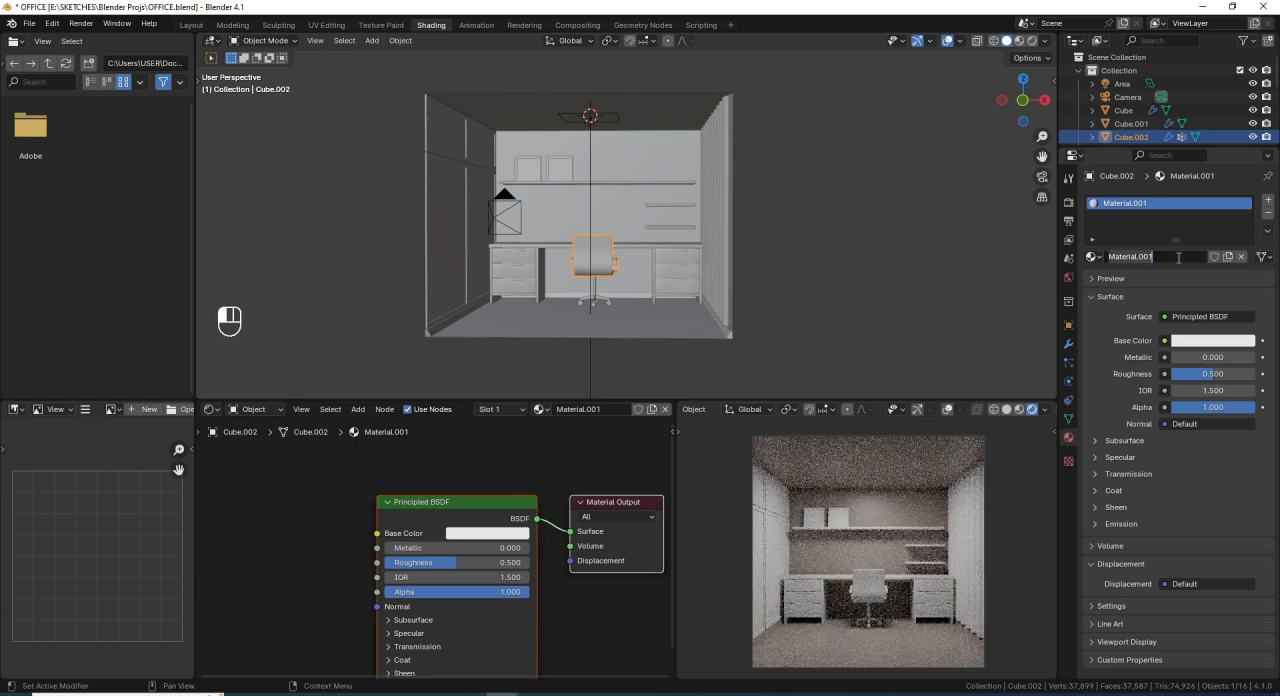
type("Cha")
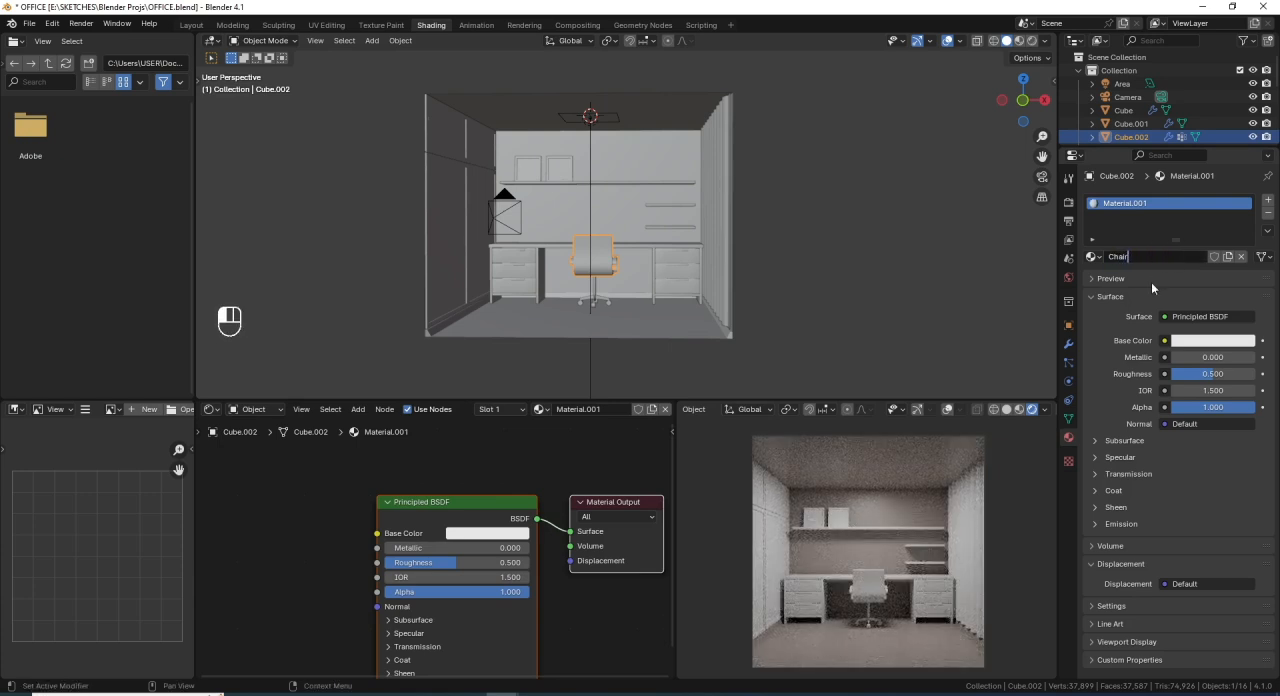
type("ir")
key("Return")
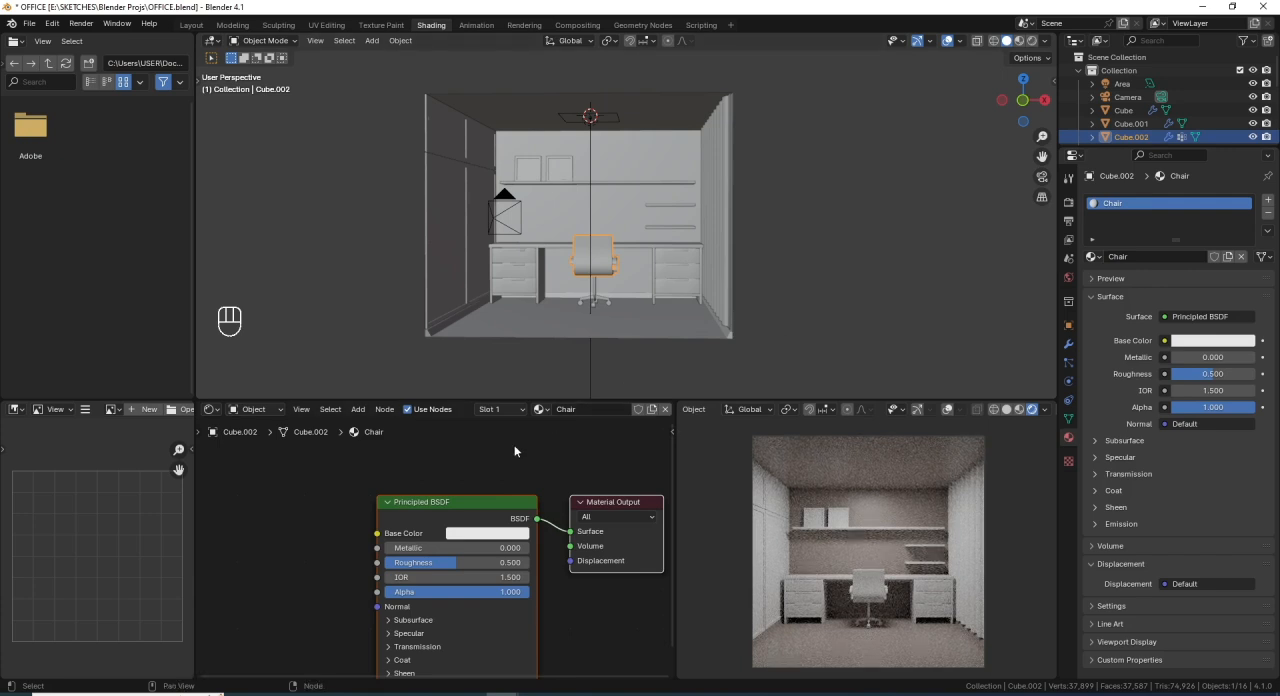
- Raise the value of the Chair material's base color to make it pure white
scroll(496, 532, "down", 2)
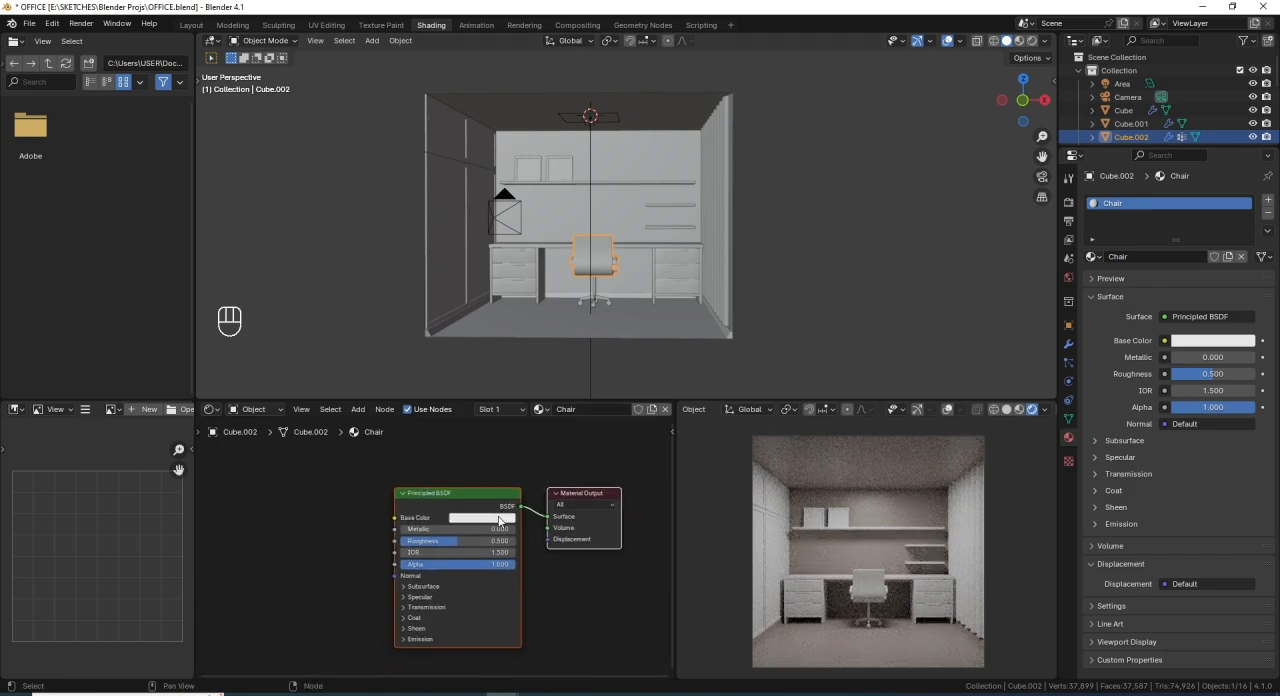
left_click(501, 519)
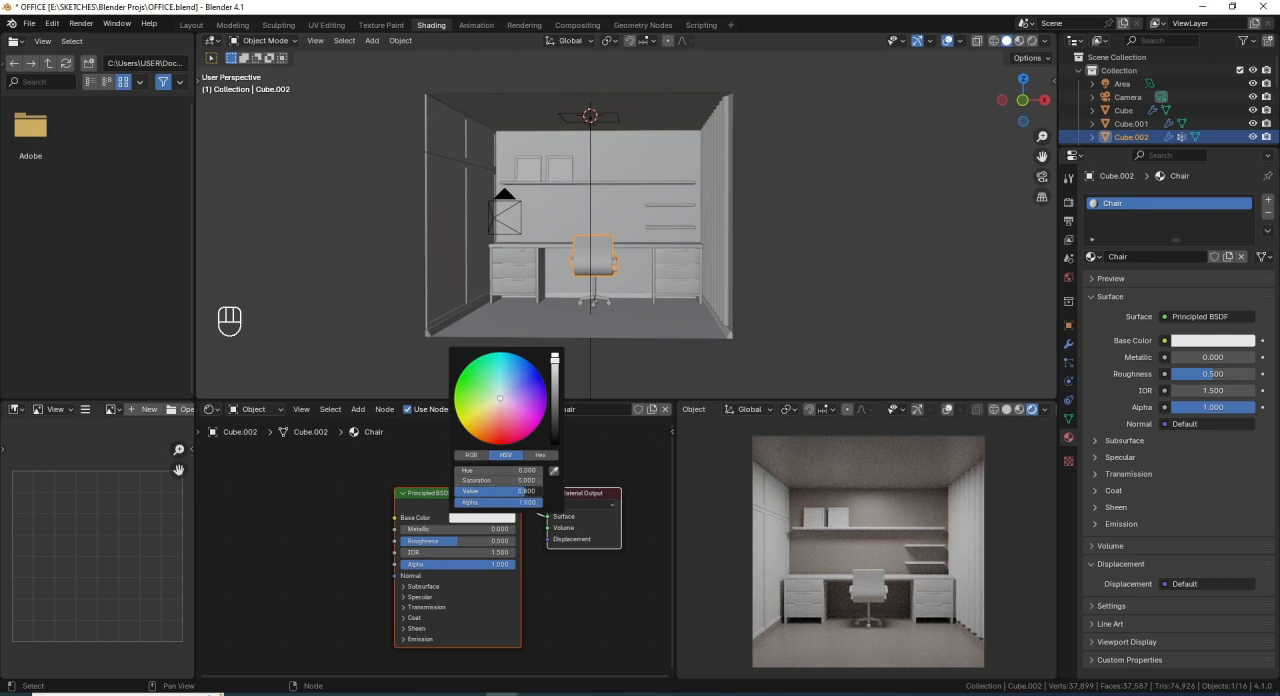
left_click(521, 491)
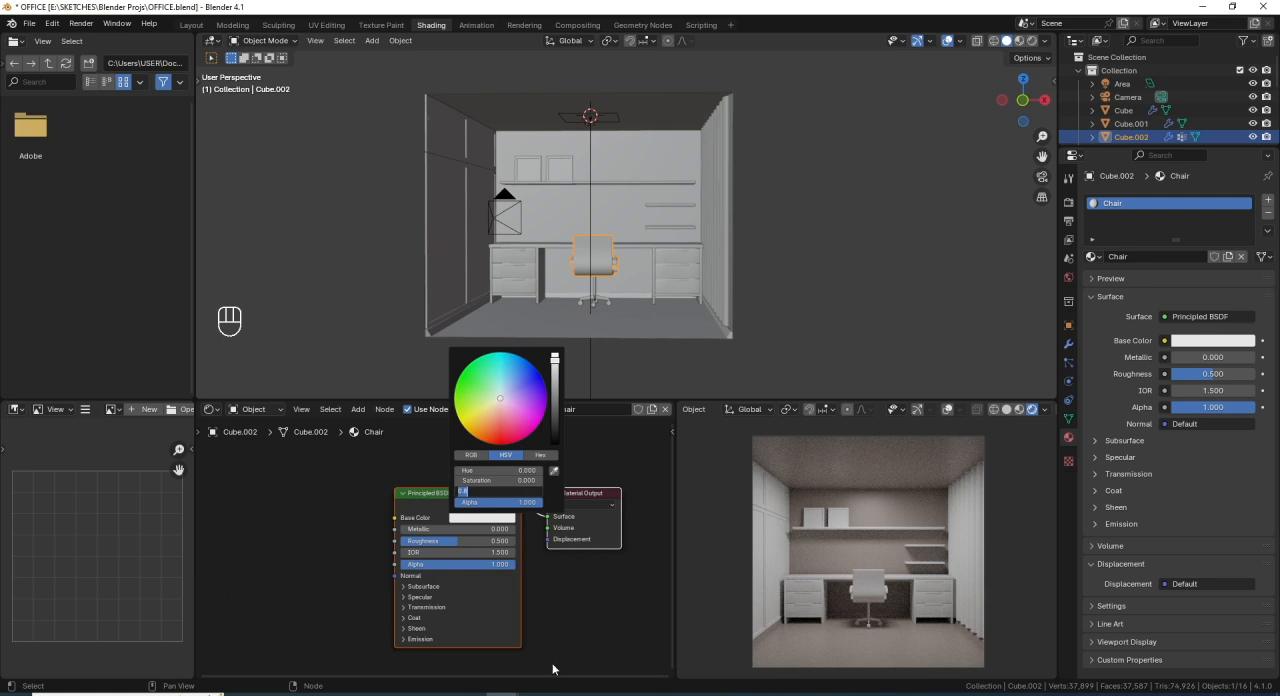
key("Return")
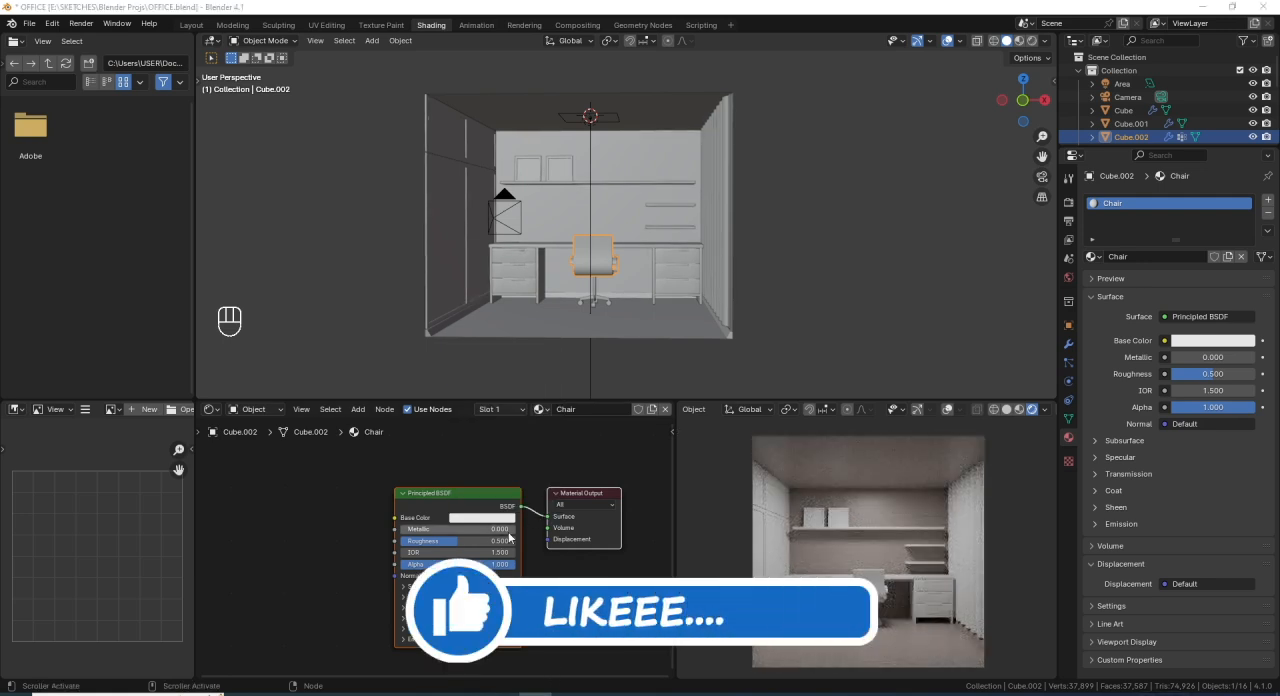
left_click(497, 519)
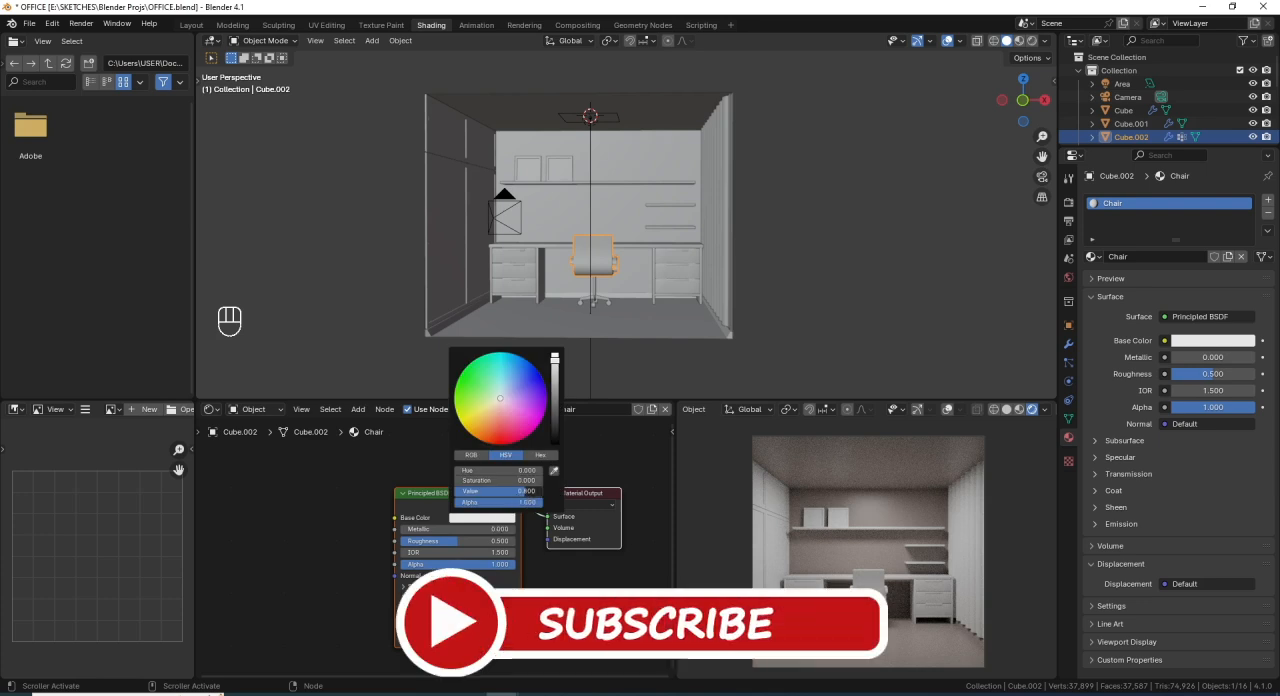
left_click_drag(528, 494, 550, 494)
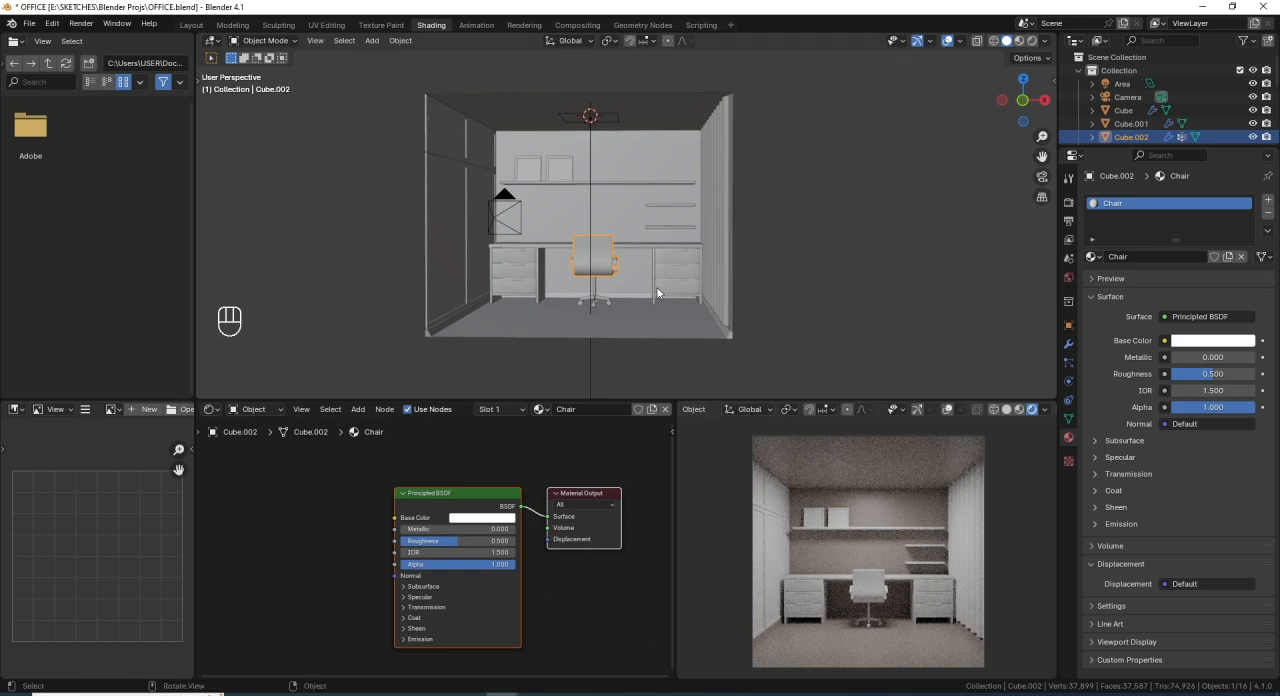
- Set the Chair material's roughness to 0.3 and save the file
left_click(466, 540)
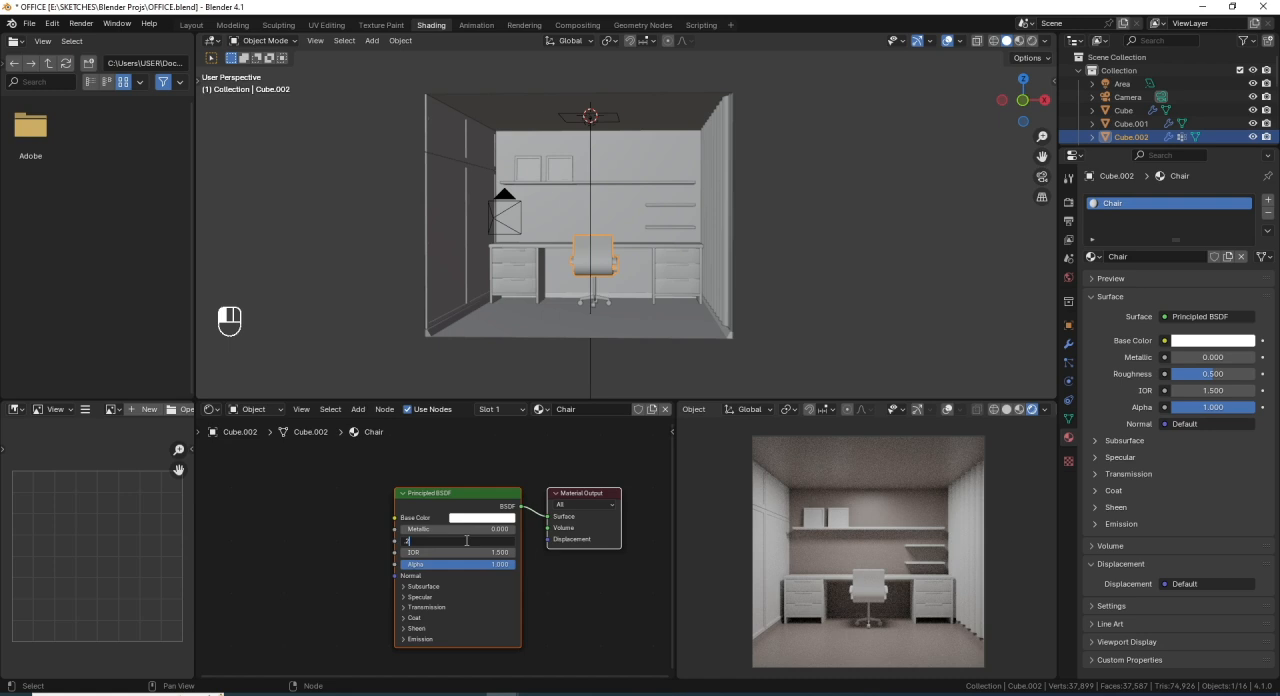
key("Escape")
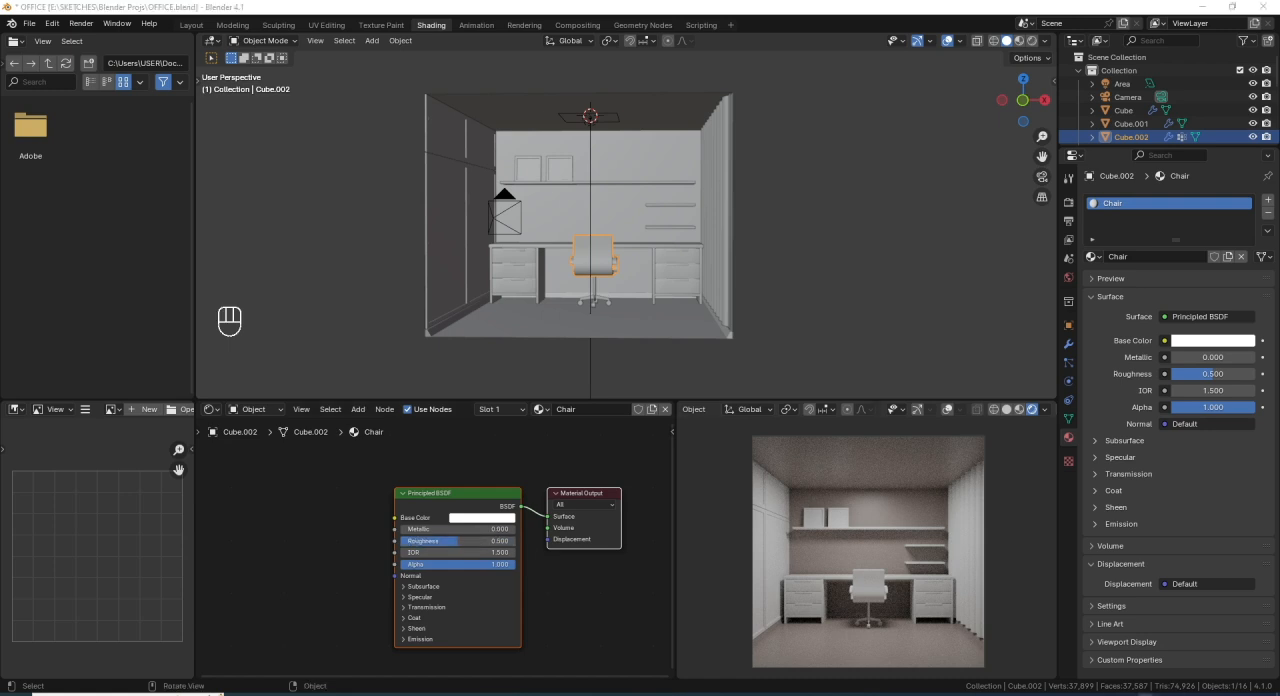
double_click(480, 543)
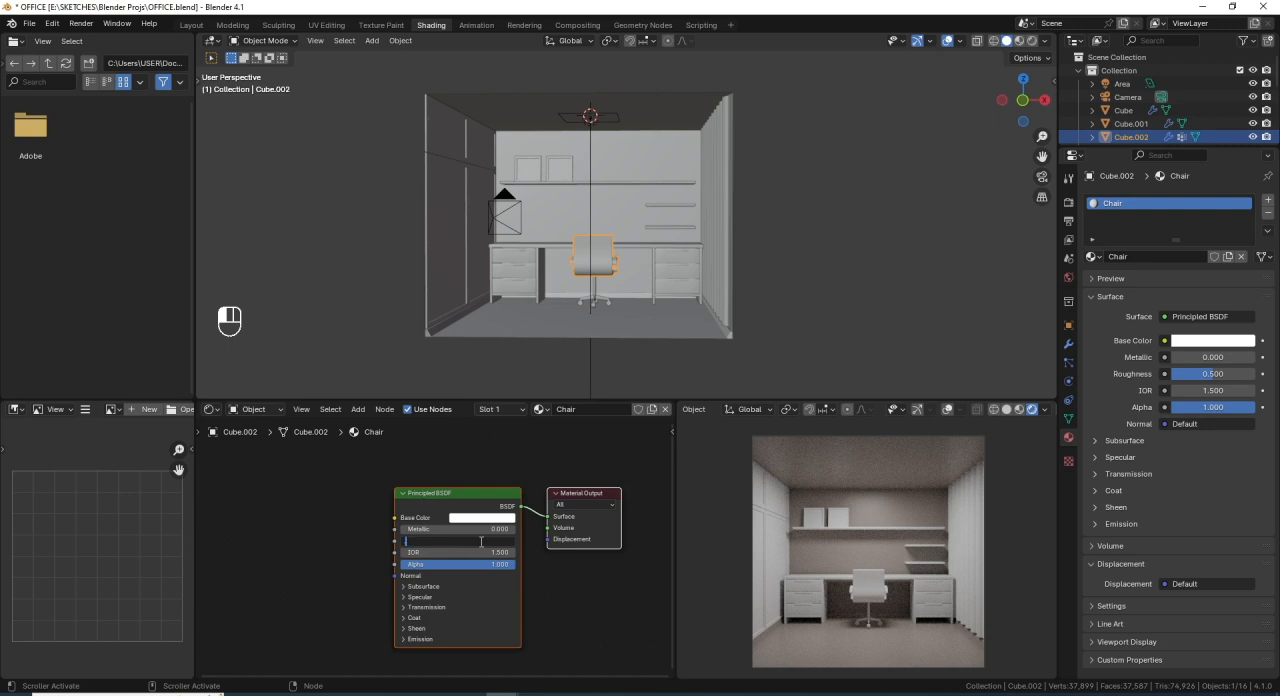
key("Return")
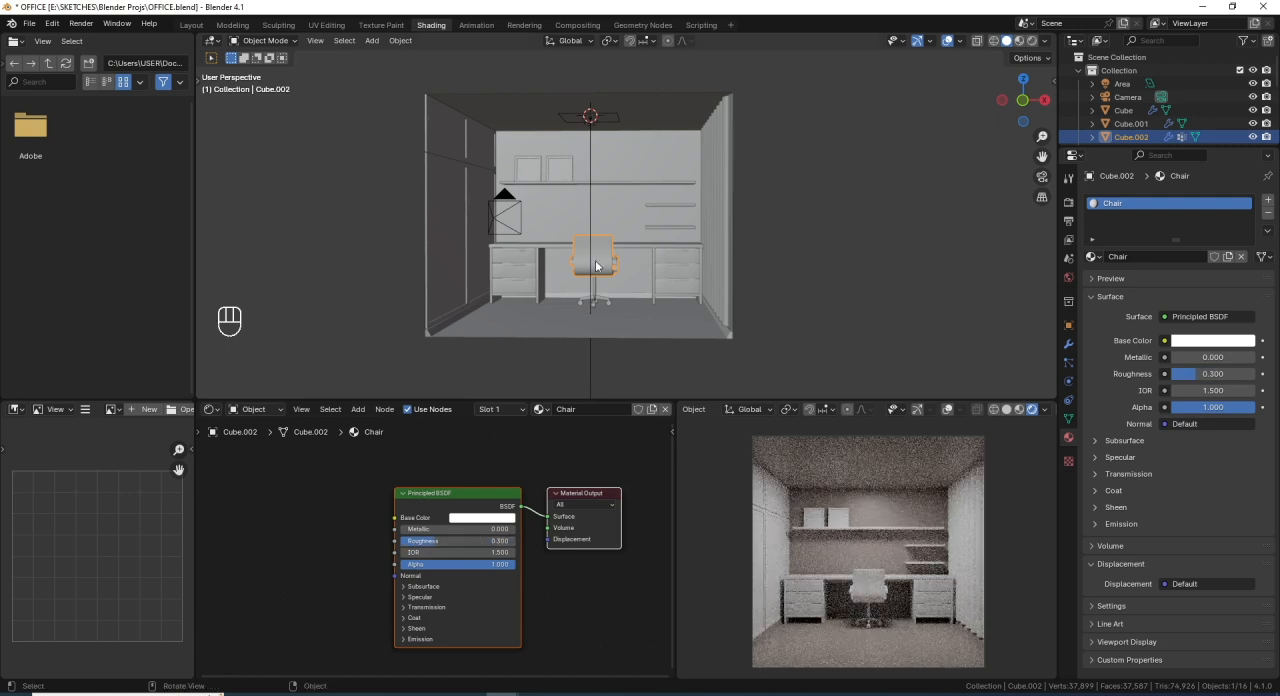
key("ctrl+s")
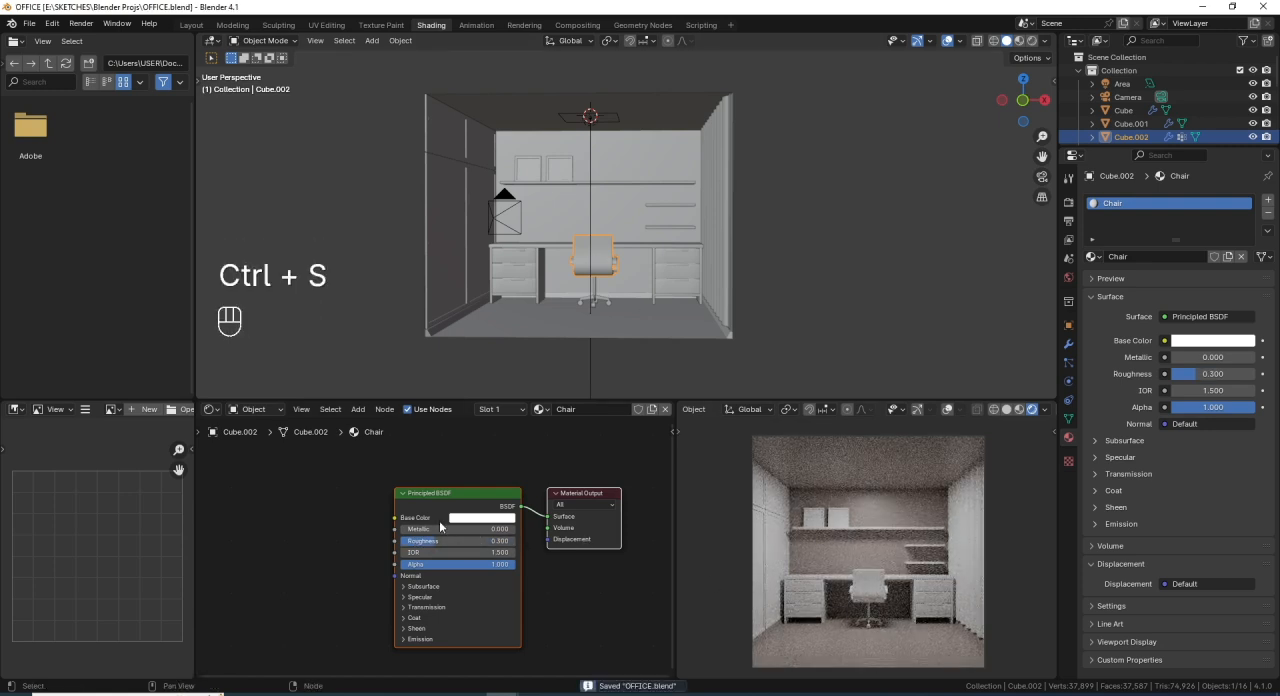
- Select the office chair's central post and give it a new material named Chair Base
scroll(592, 297, "up", 3)
middle_click_drag(592, 297, 608, 273)
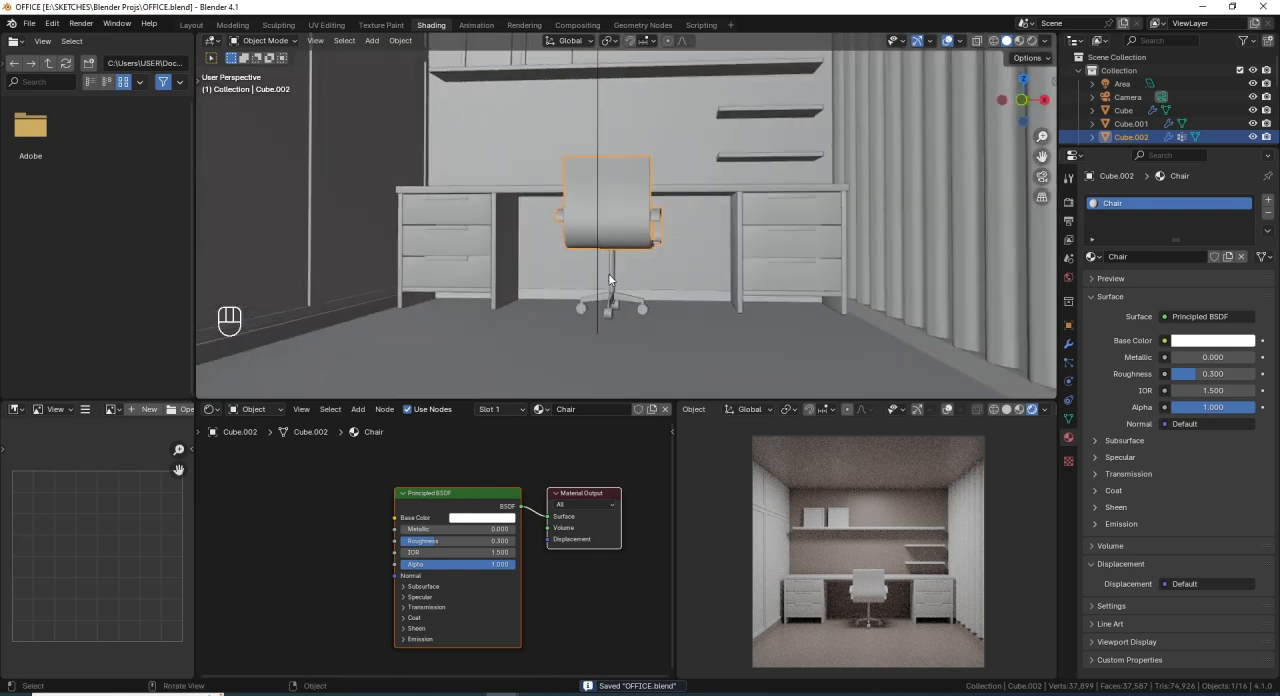
left_click(608, 273)
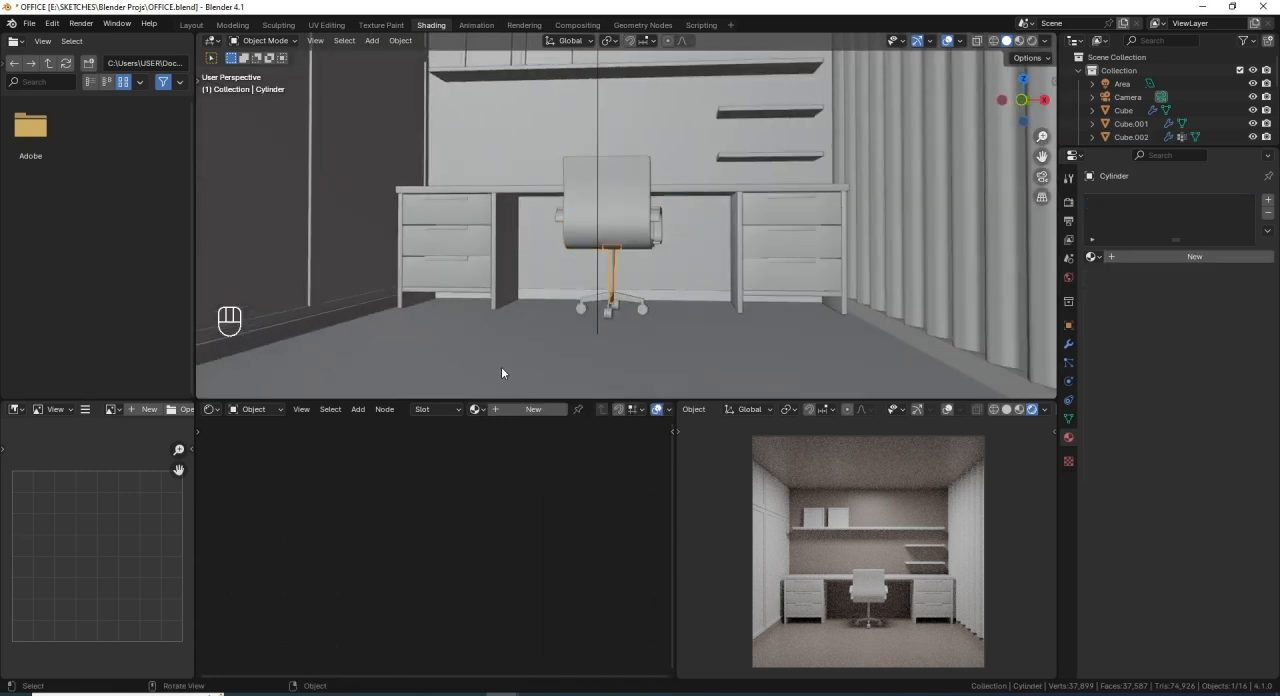
scroll(530, 345, "up", 1)
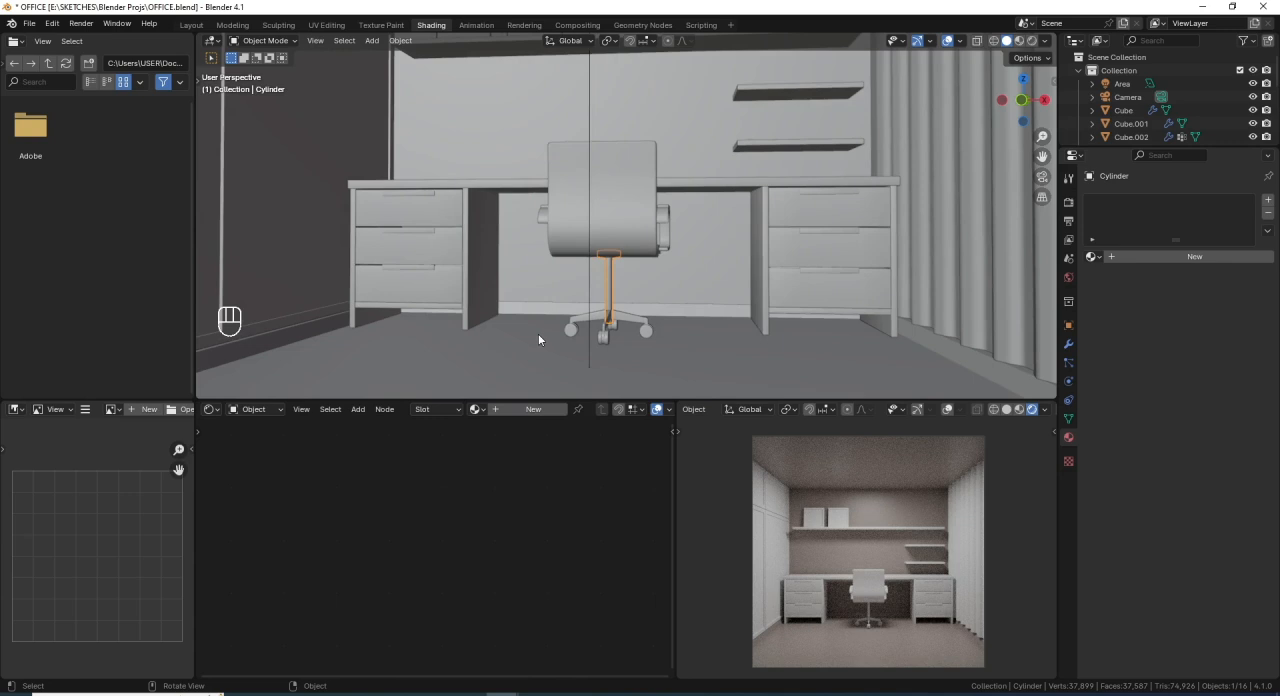
scroll(540, 340, "down", 3)
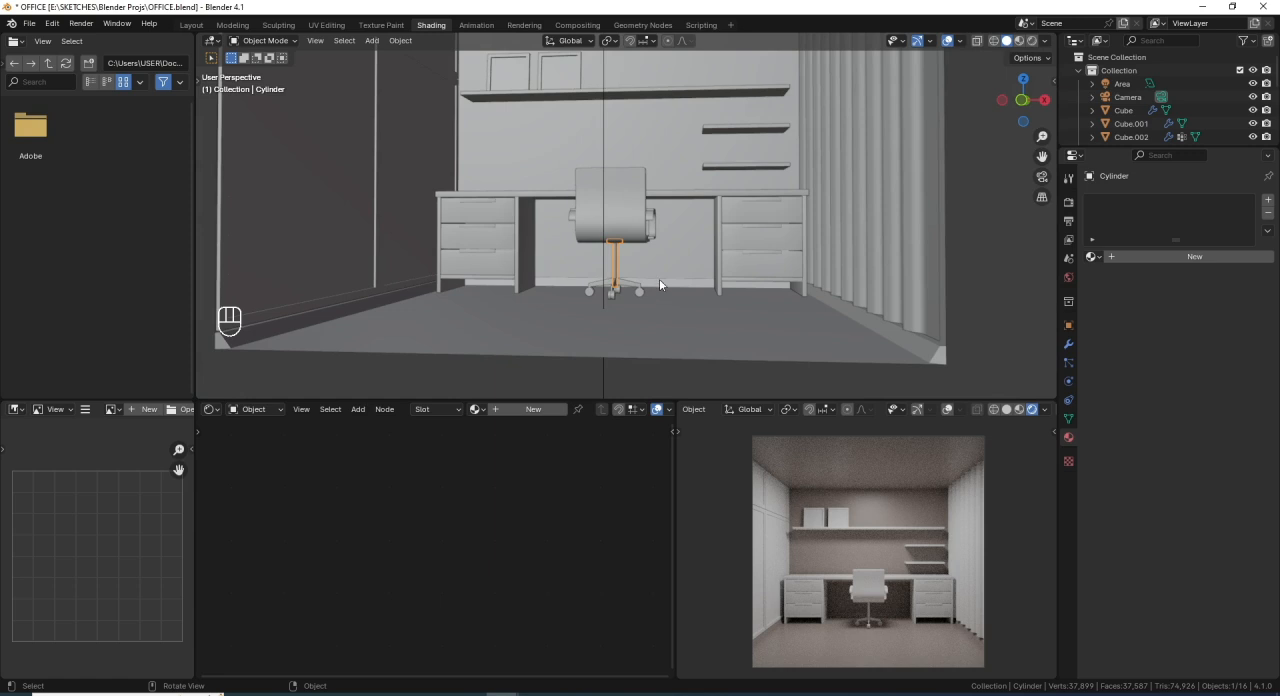
left_click(1162, 256)
double_click(1159, 256)
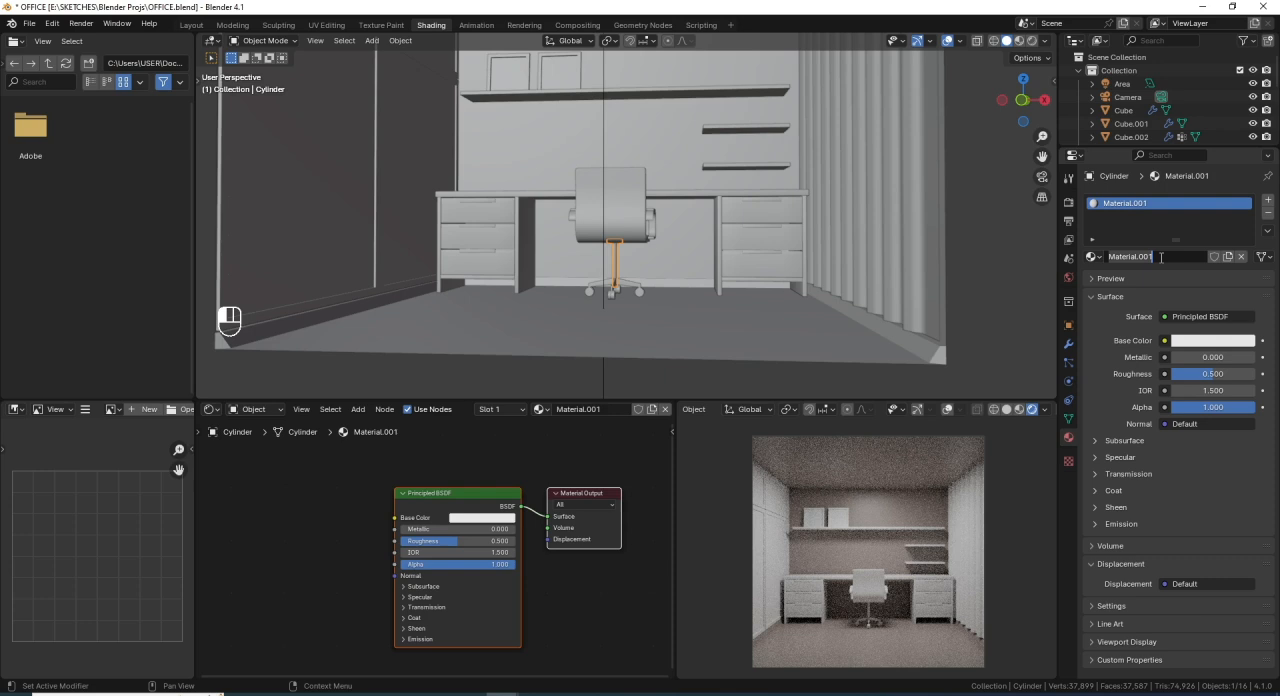
type("Chair Base")
key("Return")
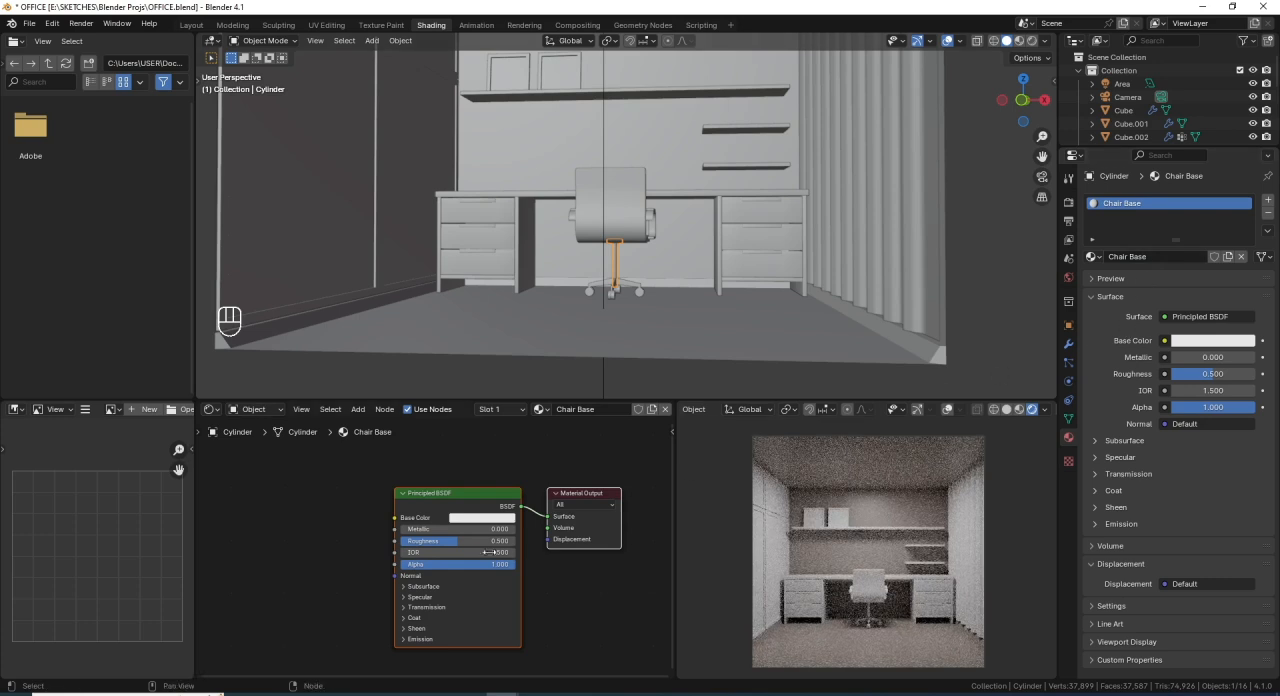
- Set the value of the Chair Base material's base color to 0.498
scroll(415, 554, "up", 1)
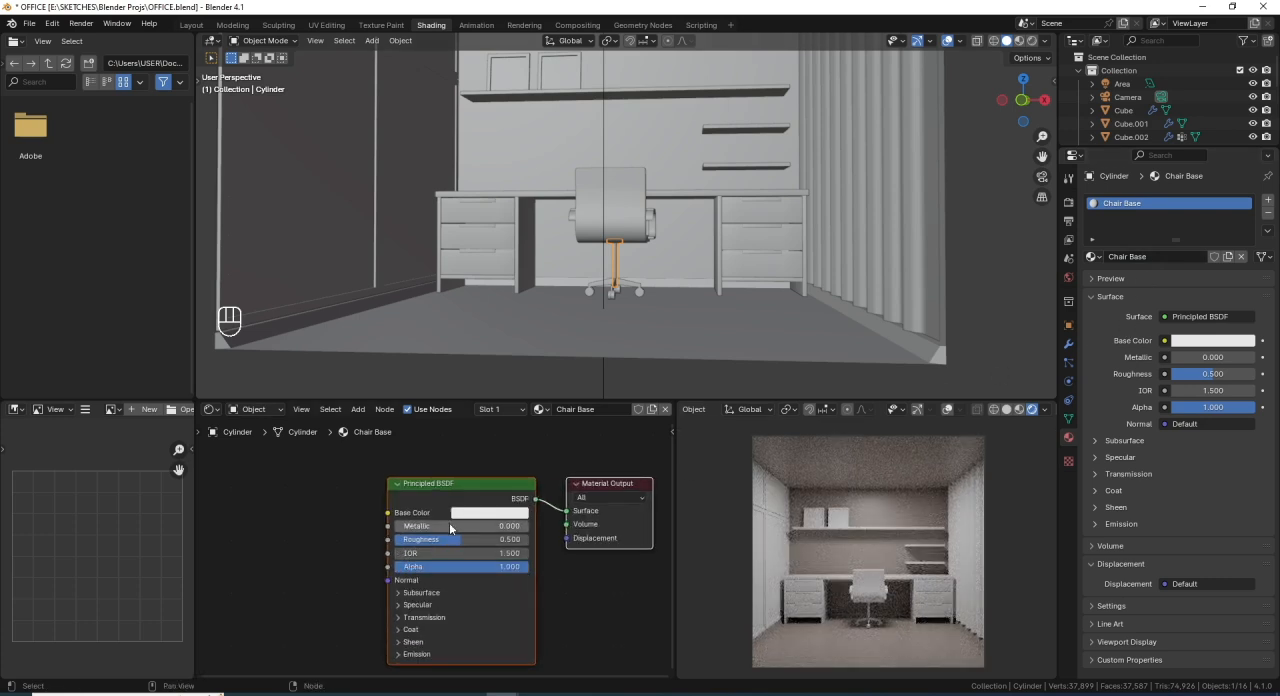
scroll(449, 528, "down", 1)
middle_click_drag(493, 518, 489, 506)
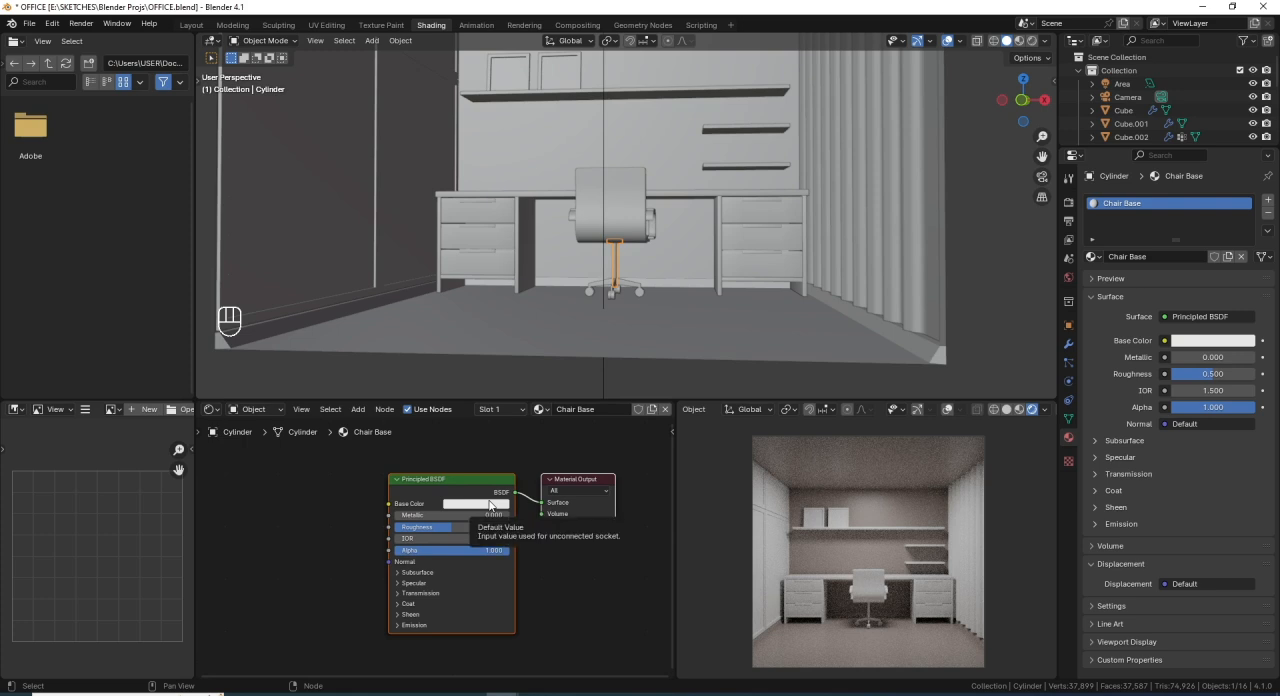
left_click(489, 504)
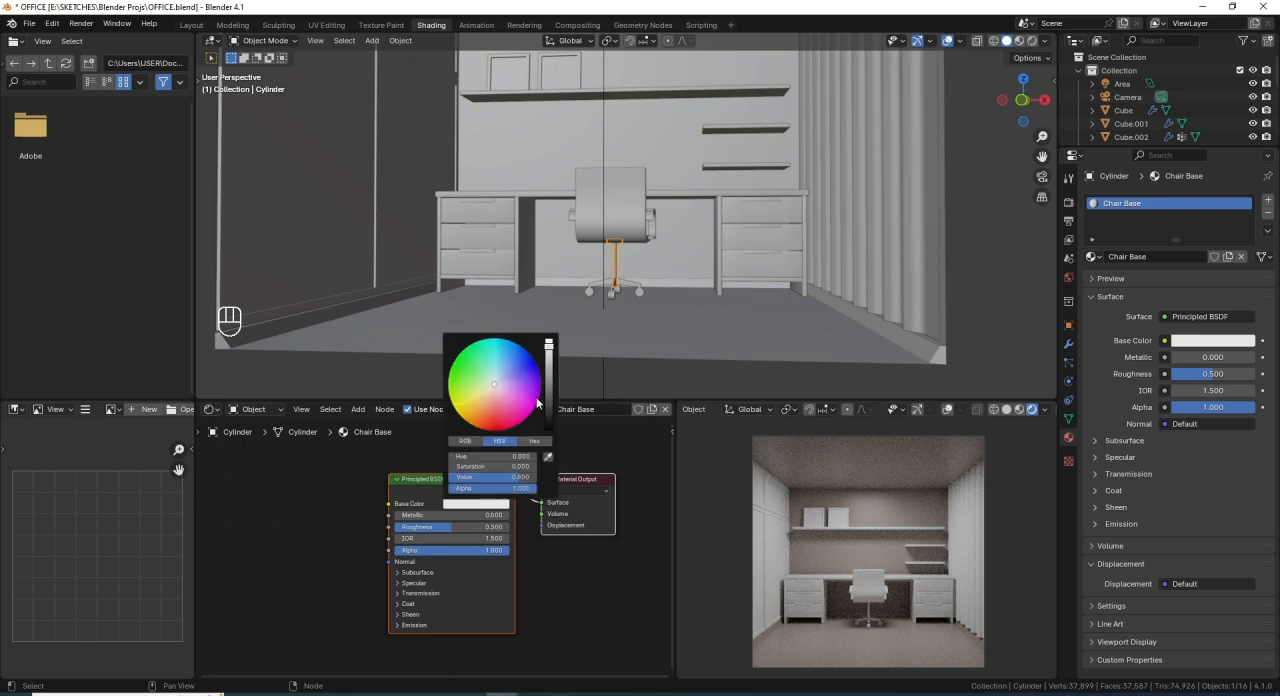
left_click(513, 476)
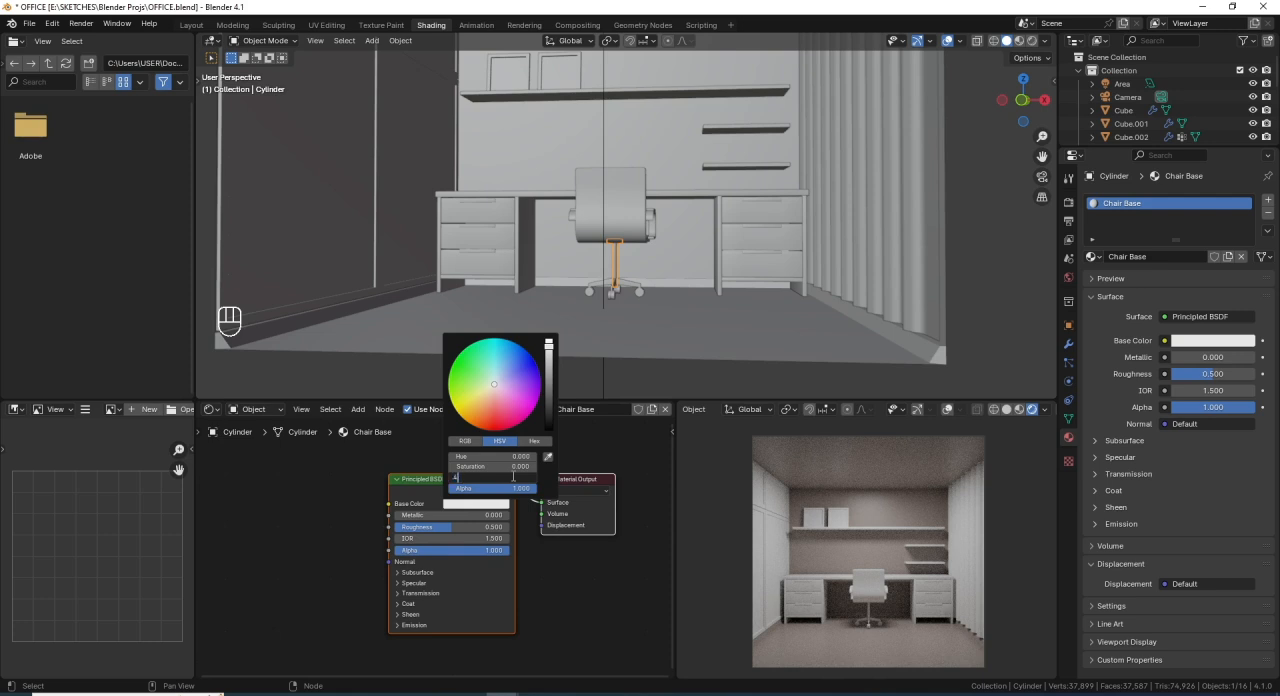
type(".498")
key("Return")
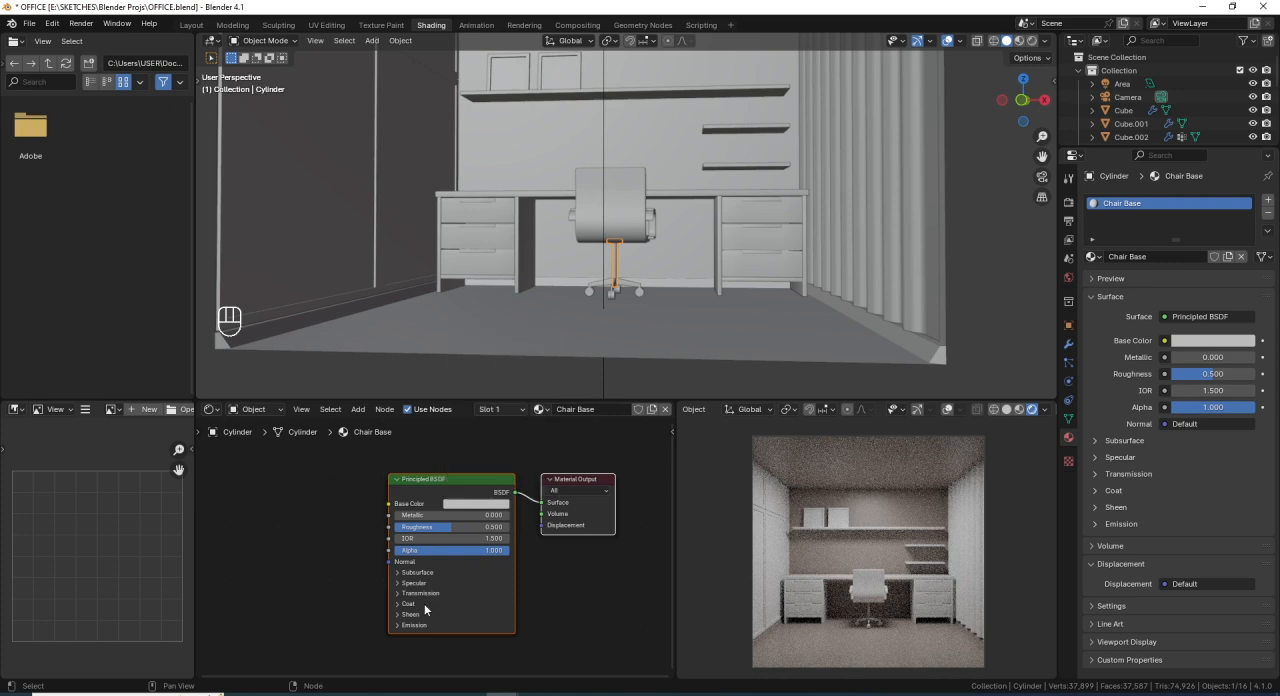
- Make the Chair Base material fully metallic at 1.0 and set its roughness to 0.2
left_click_drag(430, 515, 512, 515)
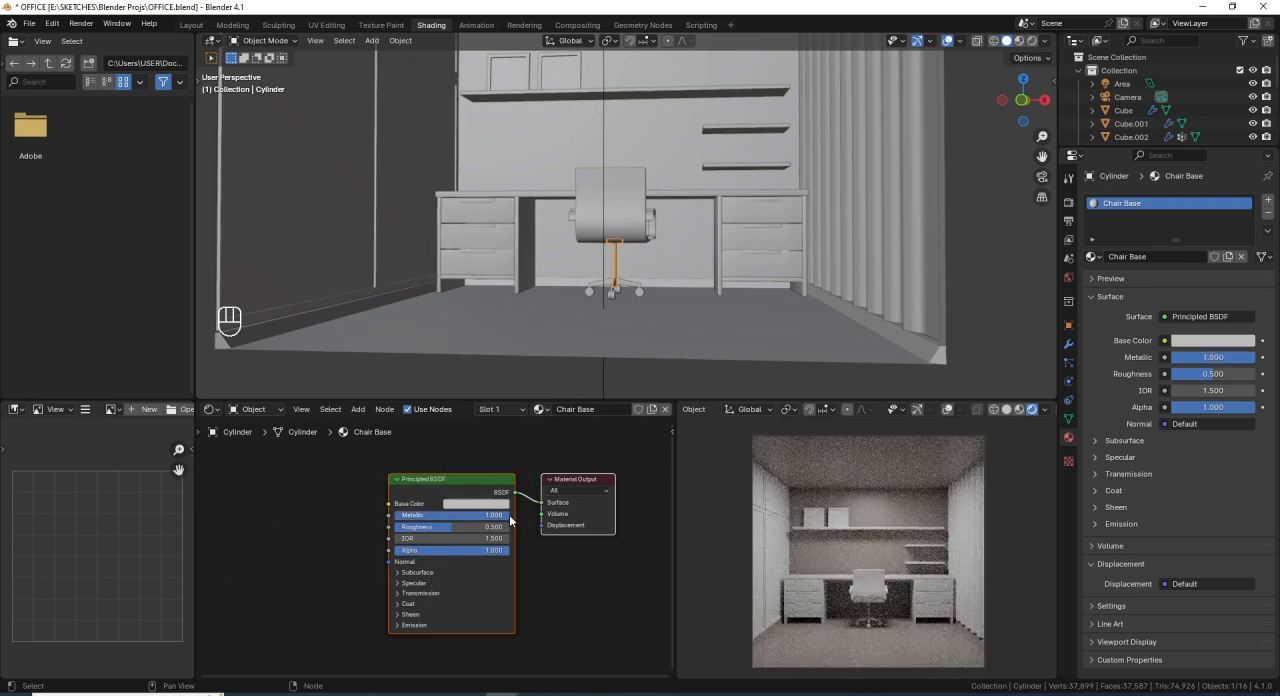
left_click(458, 526)
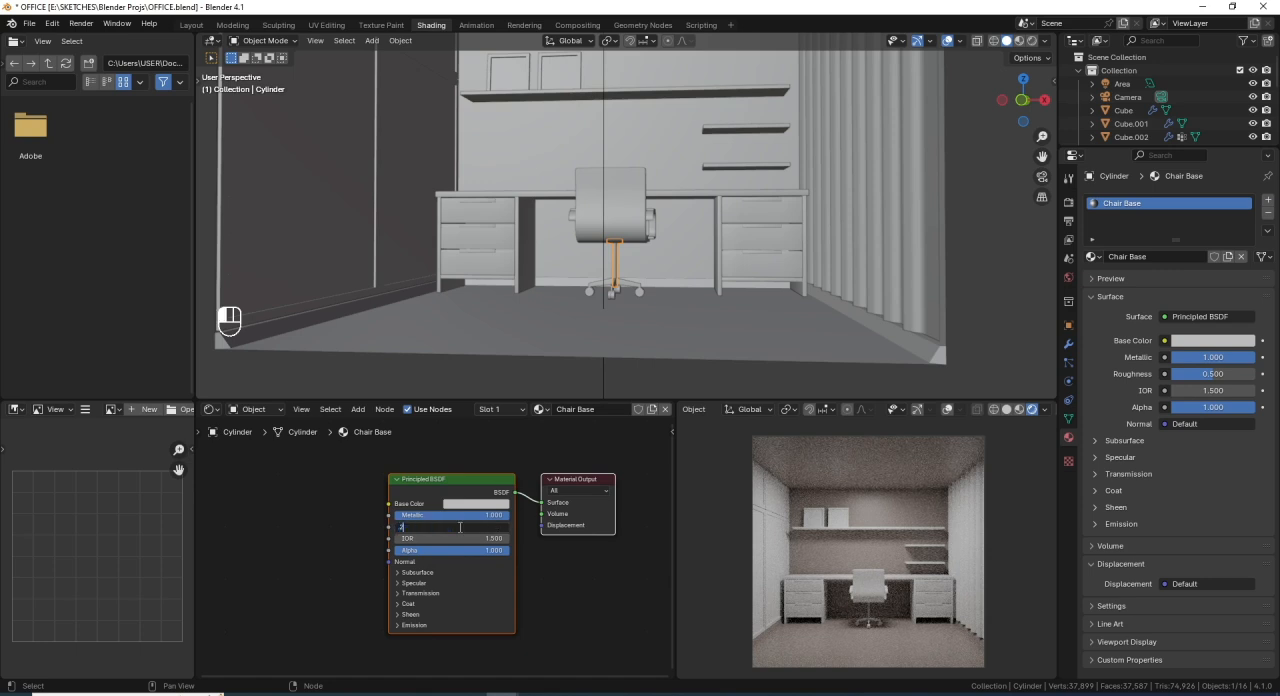
type(".2")
key("Return")
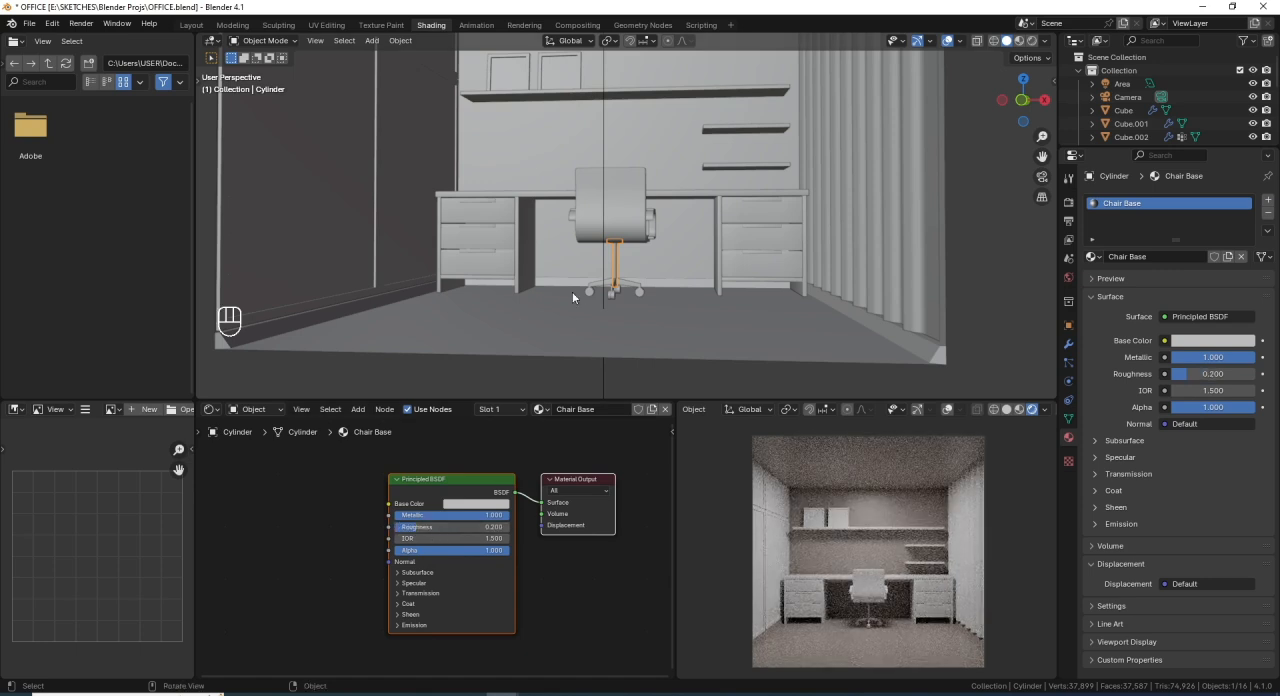
- Preview the chair's lower part in rendered shading, limited to a render region around it, with the viewport overlays hidden
mouse_move(670, 262)
middle_mouse_down()
mouse_move(624, 267)
mouse_move(680, 265)
middle_mouse_up()
scroll(643, 266, "up", 2)
left_click(1032, 40)
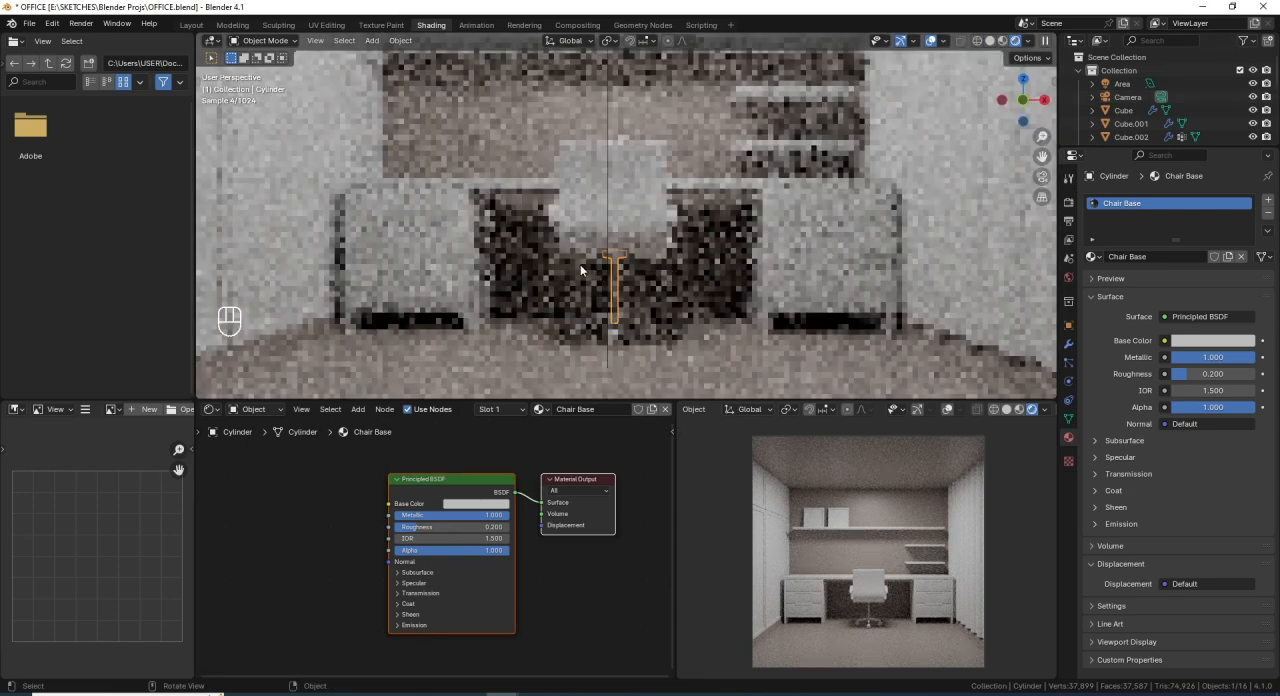
key("ctrl+b")
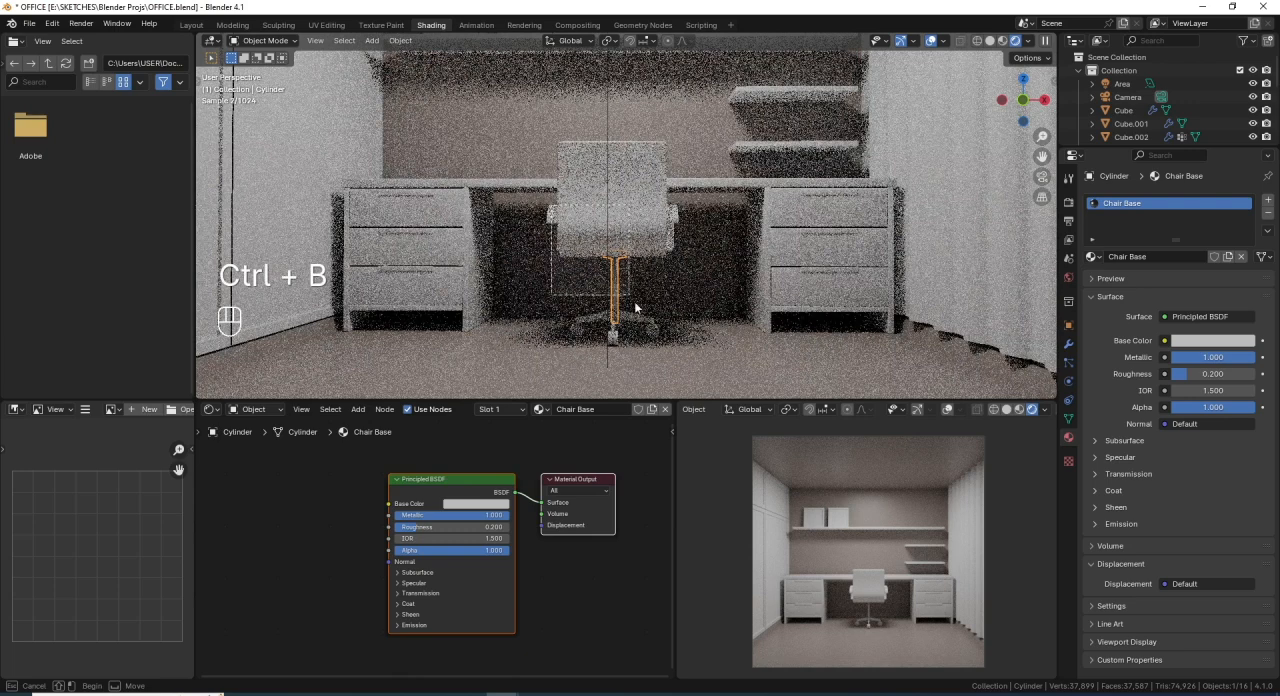
left_click_drag(635, 307, 681, 357)
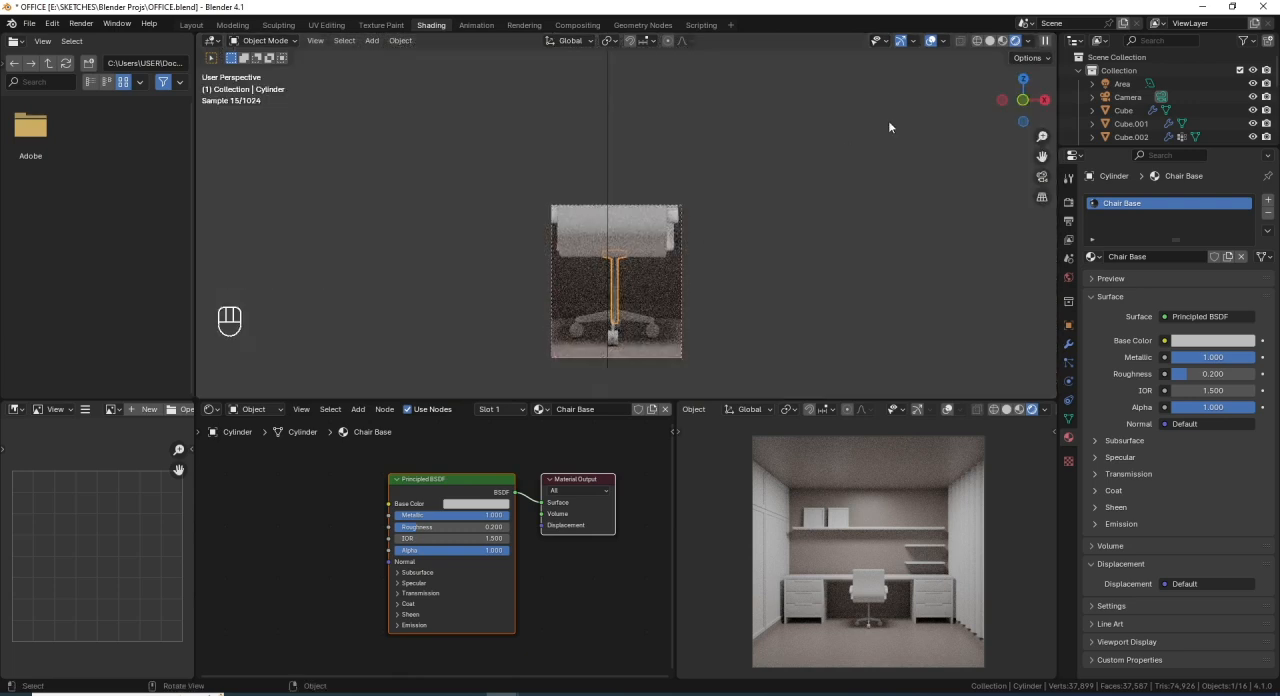
left_click(930, 42)
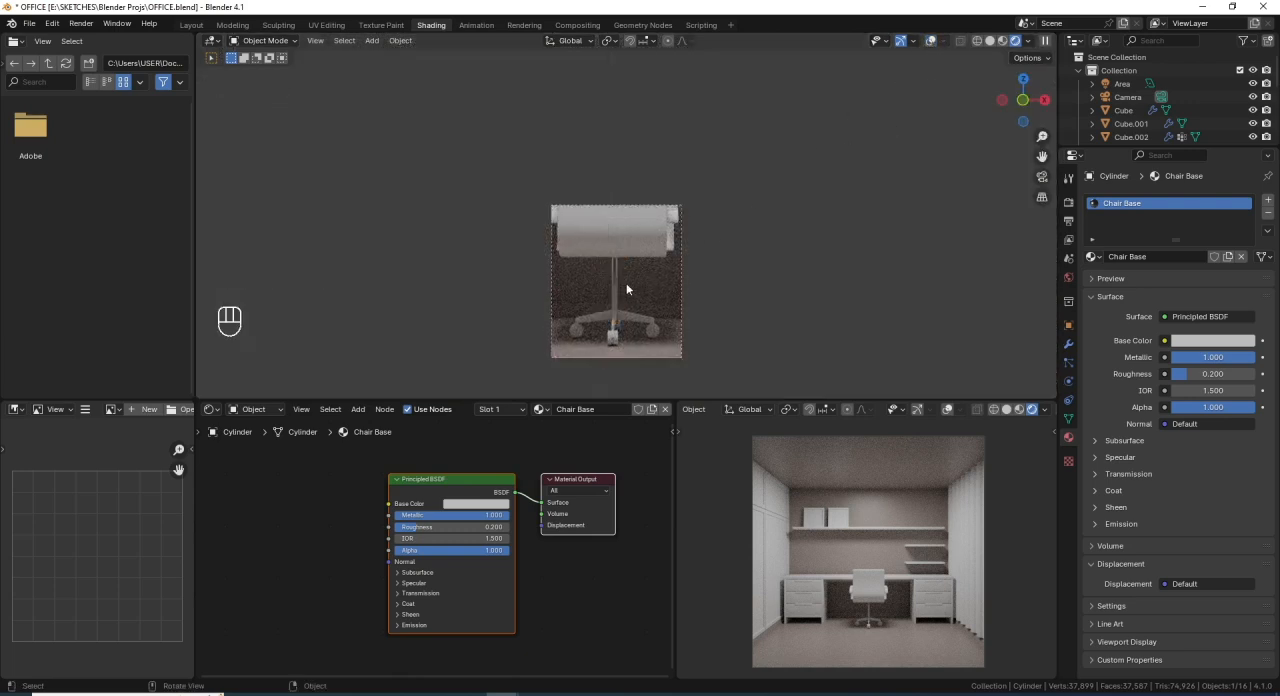
middle_click_drag(626, 283, 600, 276)
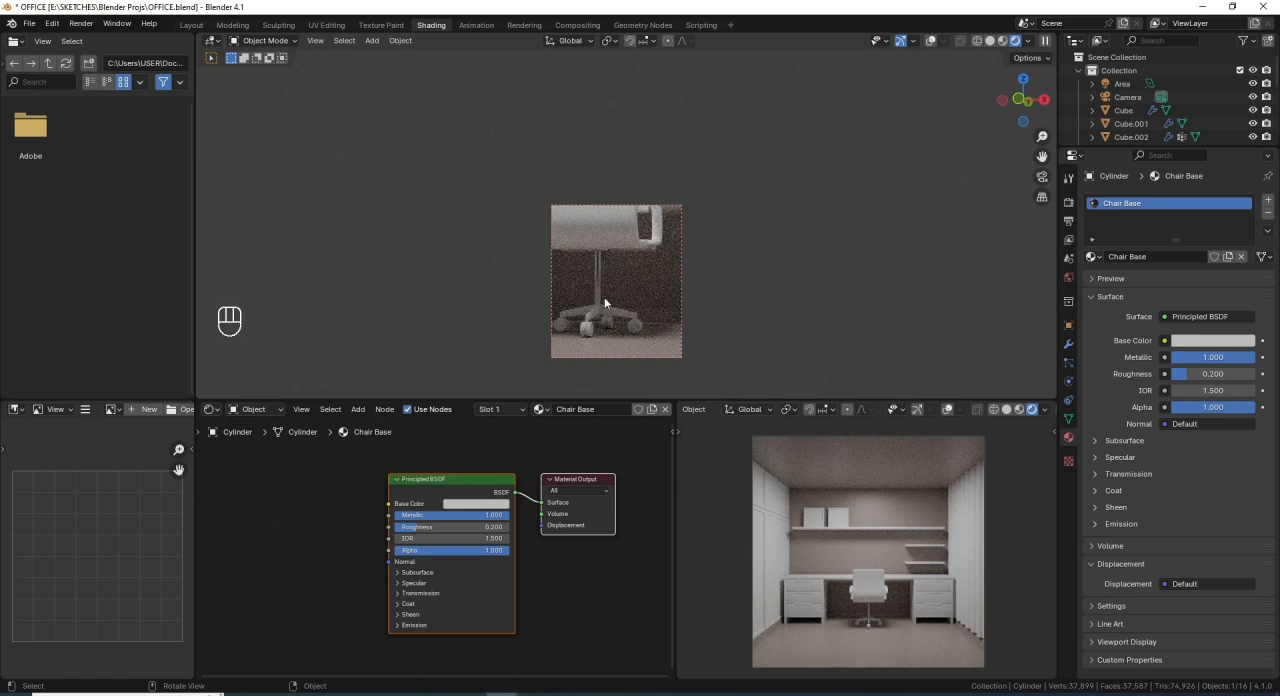
- Isolate the chair's post in local view, bring the whole scene back and return the viewport to solid shading
key("KP_Divide")
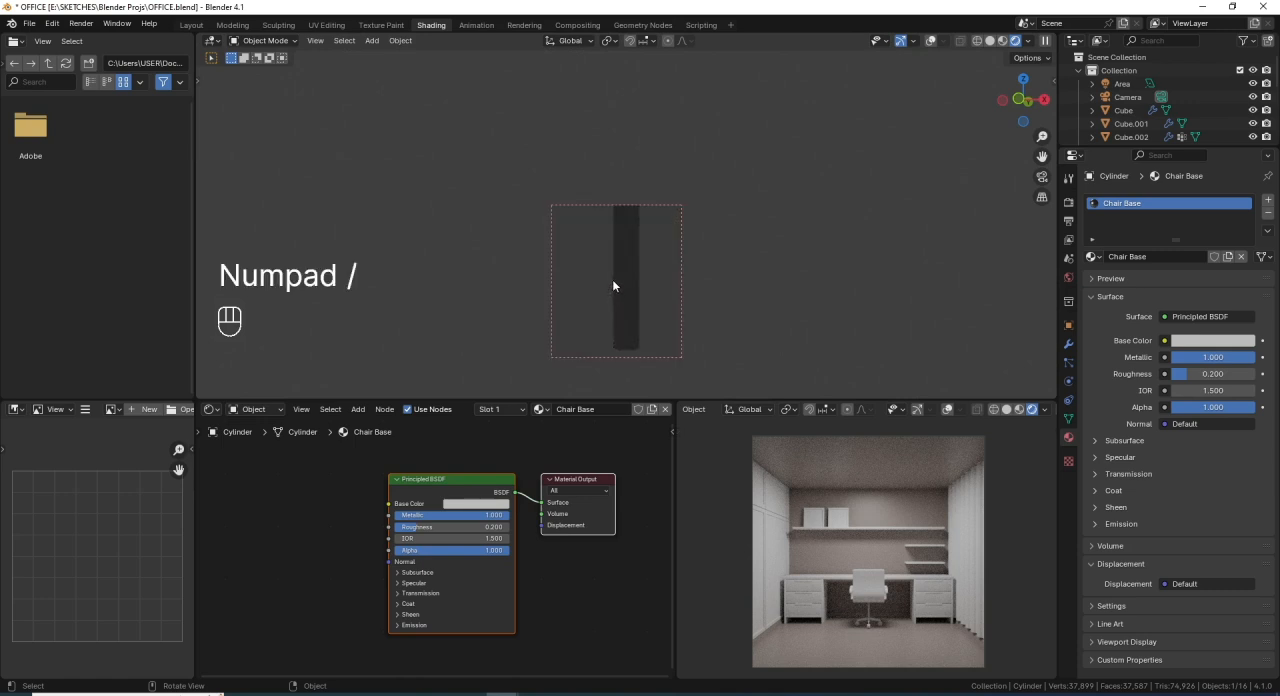
key("KP_Divide")
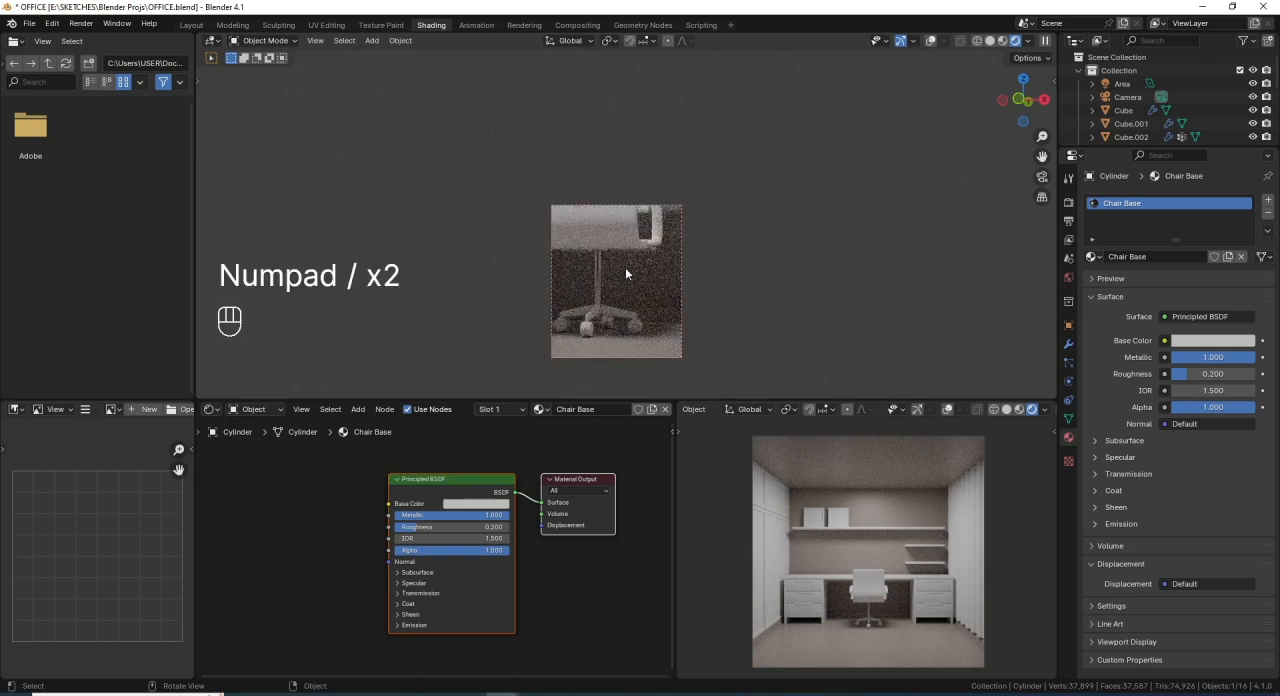
left_click(989, 41)
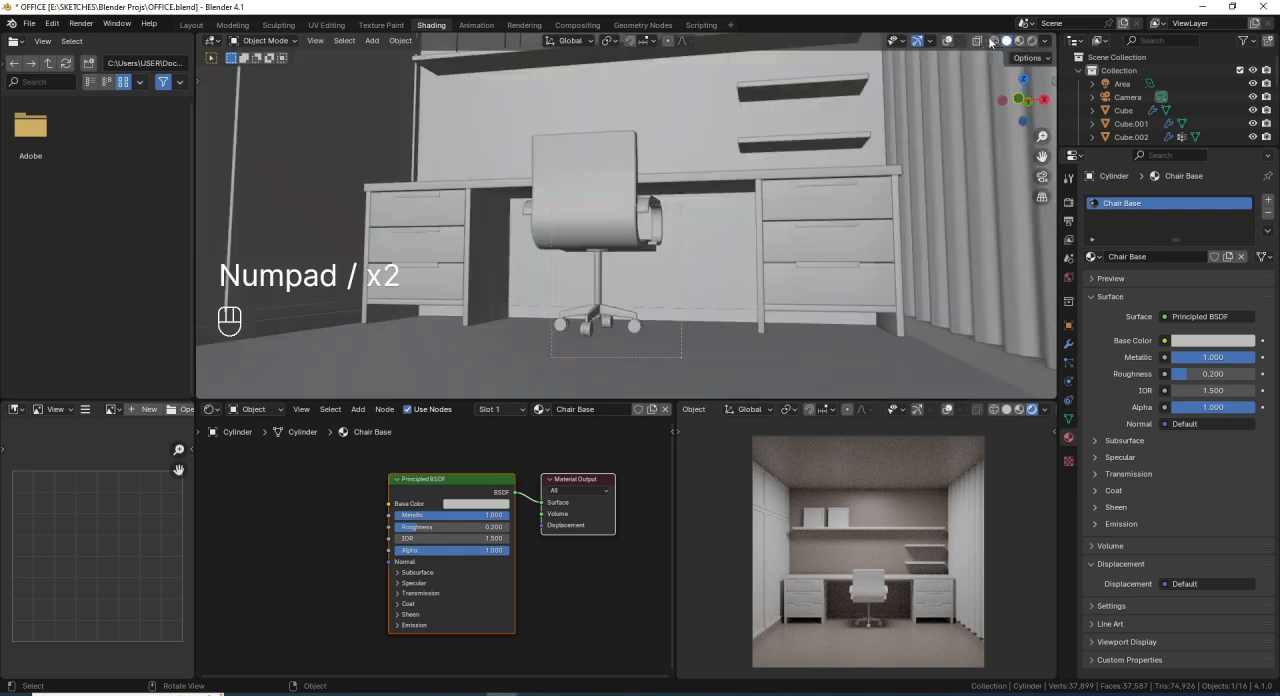
- Select the chair's wheeled base, show the viewport overlays again and assign the existing Chair Base material to it
scroll(608, 258, "down", 3)
middle_click_drag(608, 258, 628, 277)
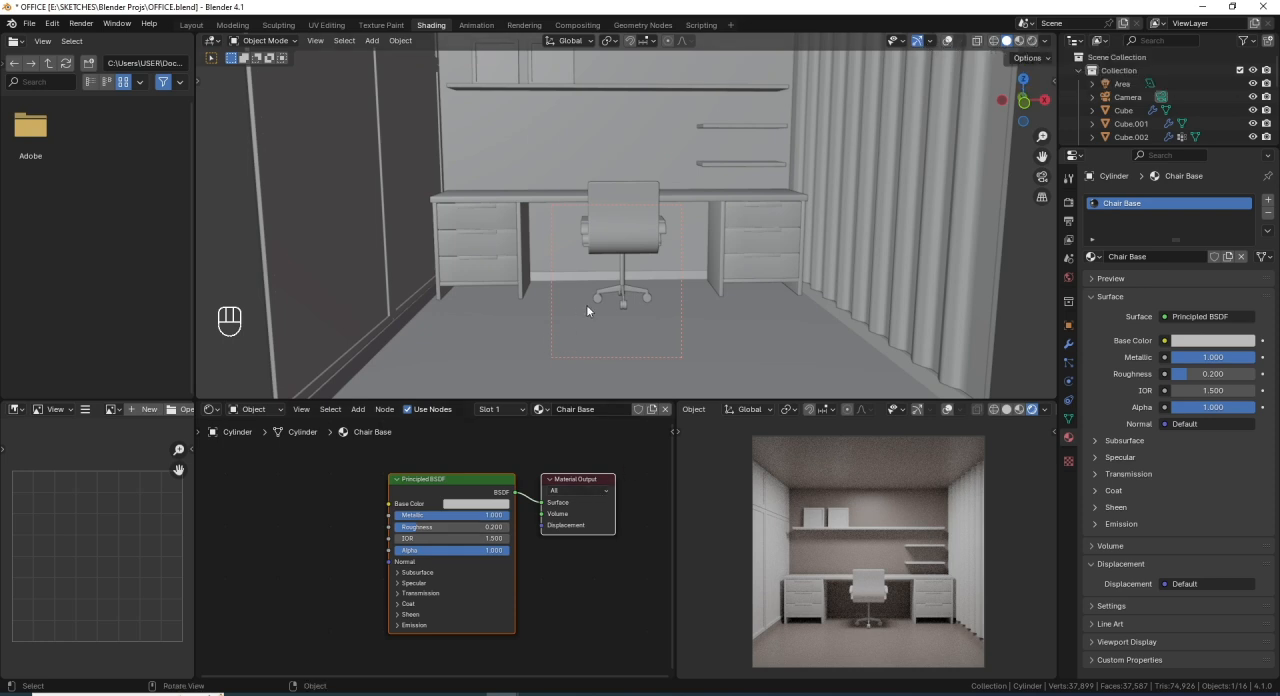
scroll(586, 304, "up", 2)
left_click(619, 325)
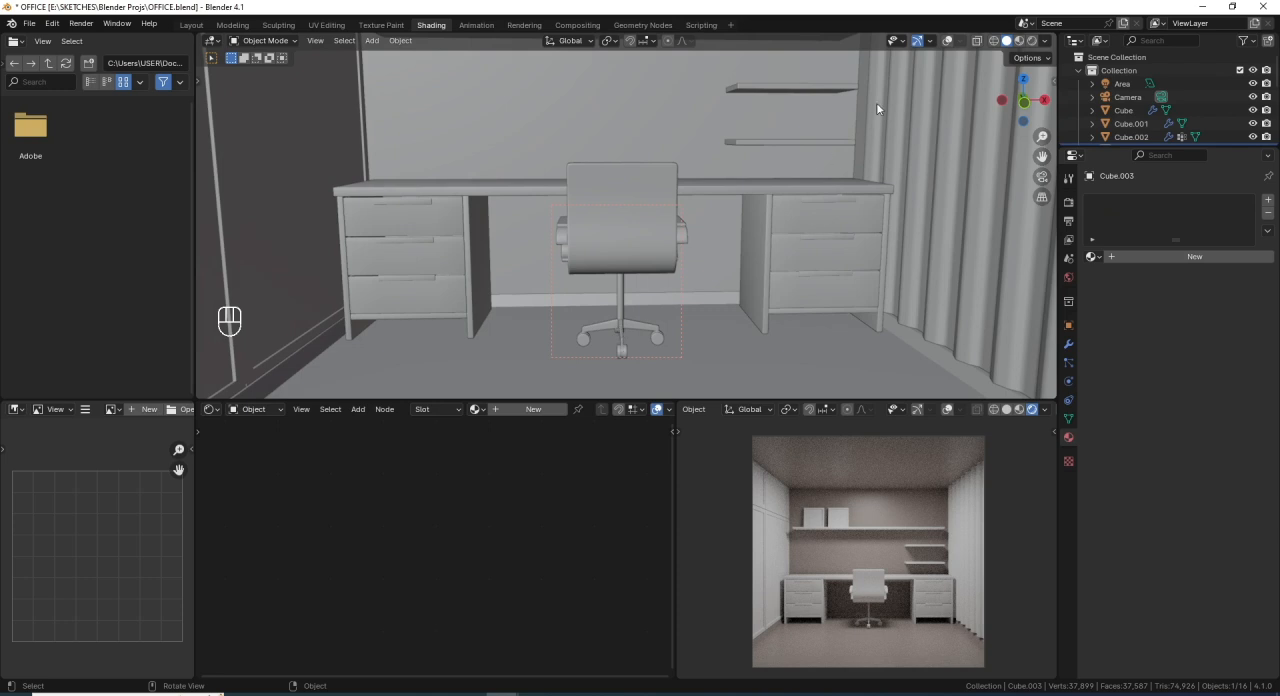
left_click(948, 41)
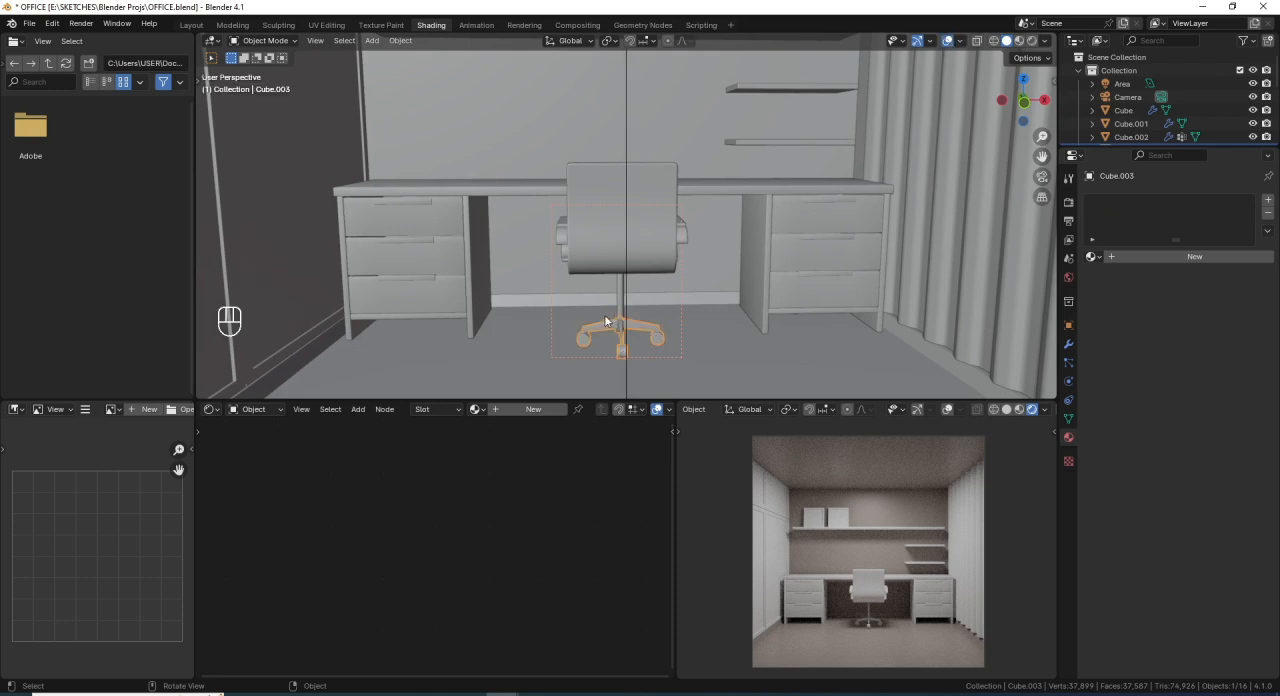
mouse_move(604, 314)
middle_mouse_down()
mouse_move(580, 312)
mouse_move(620, 309)
middle_mouse_up()
left_click(1093, 256)
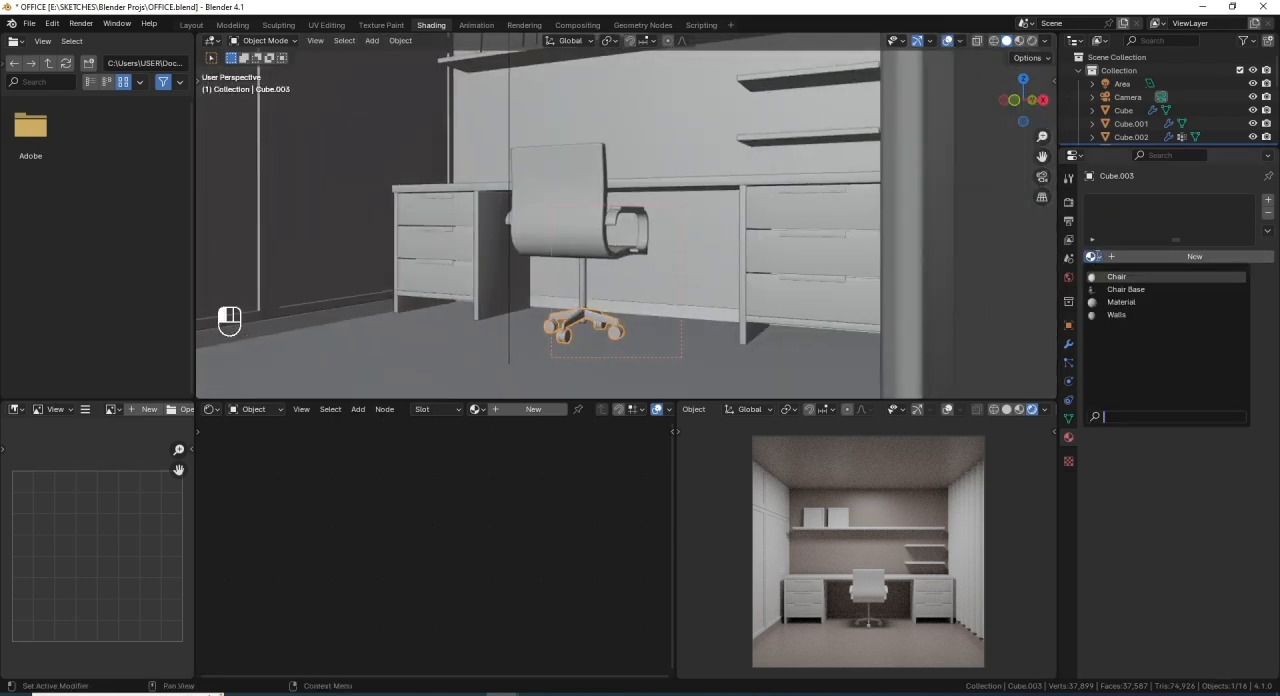
left_click(1117, 288)
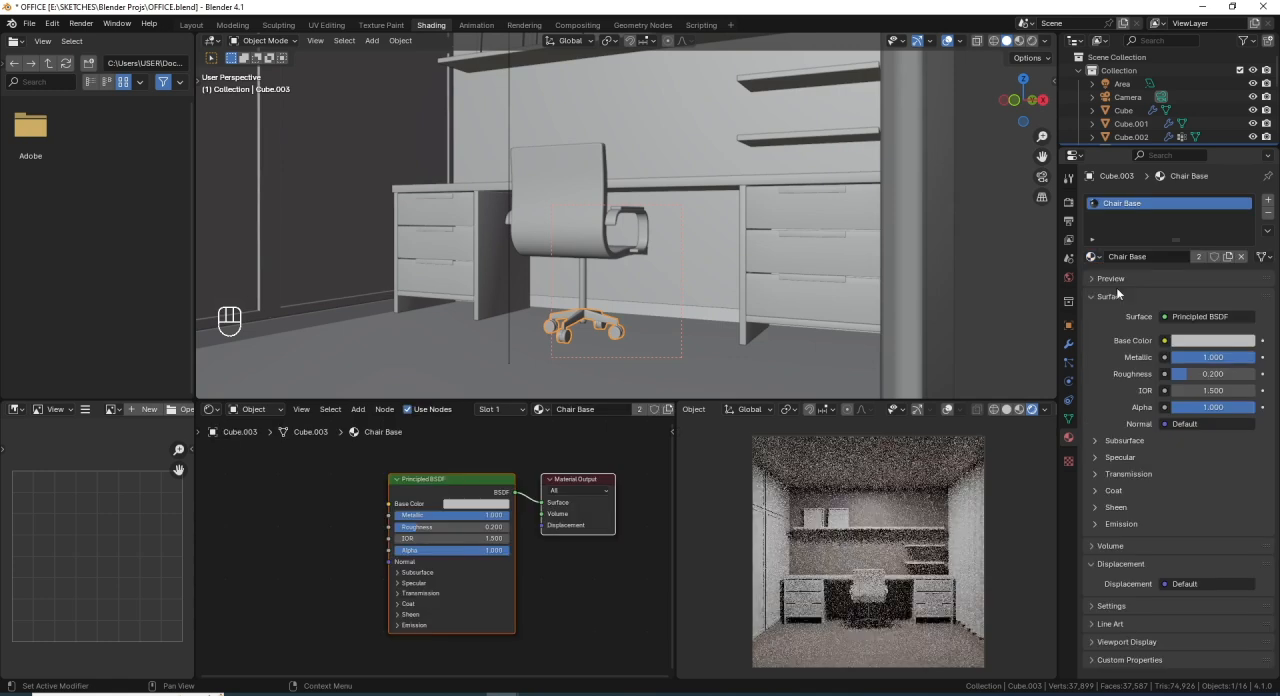
- Examine the chair's metallic base up close in the rendered camera preview
middle_click_drag(633, 315, 639, 275, "shift")
scroll(650, 305, "up", 2)
scroll(879, 620, "up", 4)
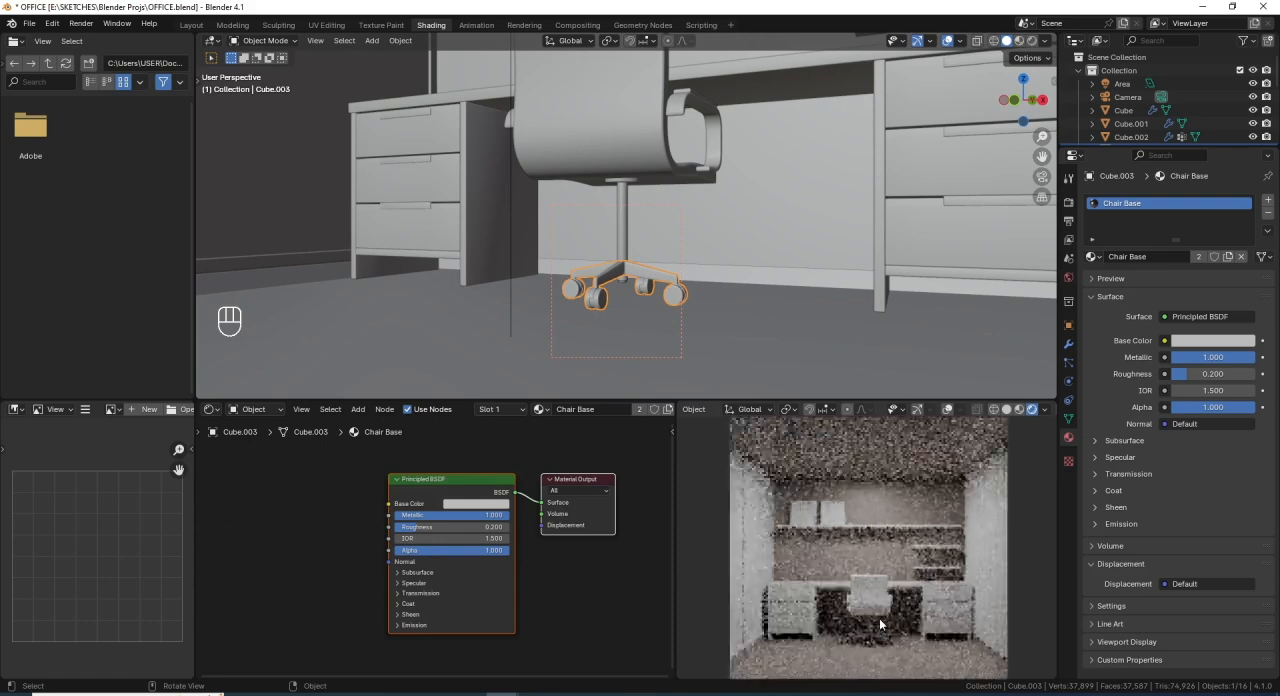
middle_click_drag(879, 620, 830, 483, "shift")
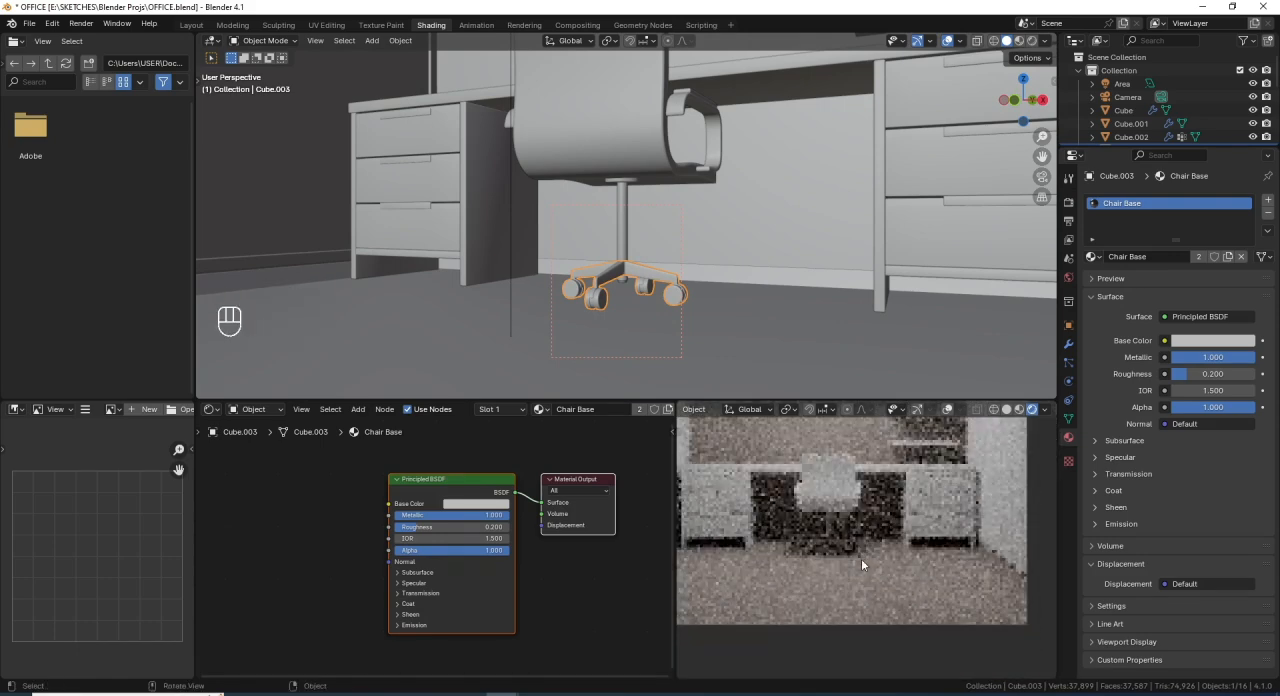
scroll(863, 565, "up", 2)
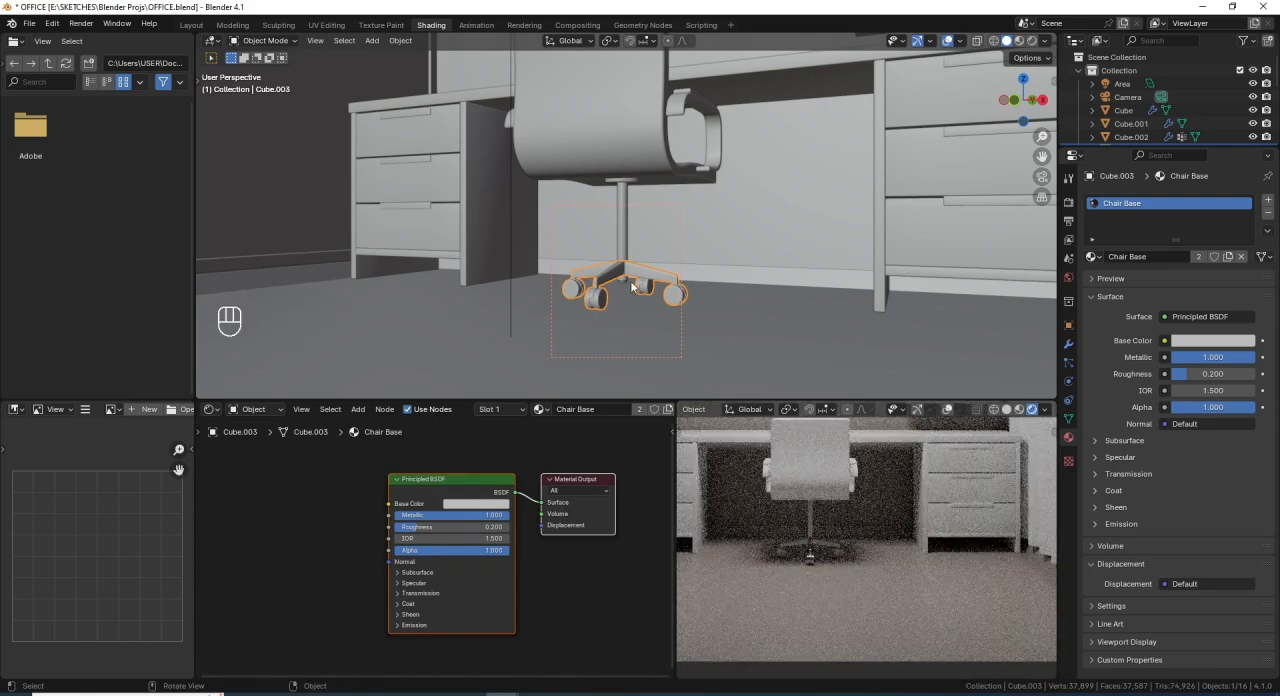
- Isolate the chair's wheeled base in local view and select the linked wheel mesh in Edit Mode
key("Tab")
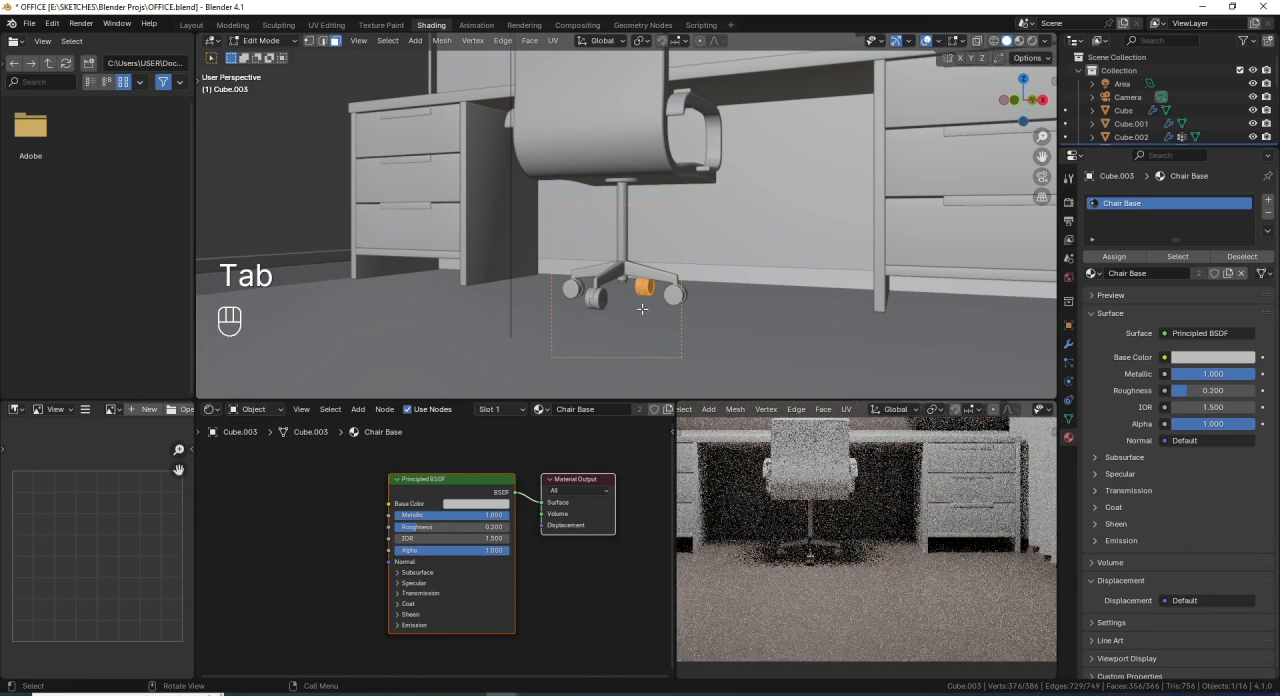
scroll(600, 312, "up", 5)
scroll(598, 317, "down", 5)
middle_click_drag(598, 317, 628, 314)
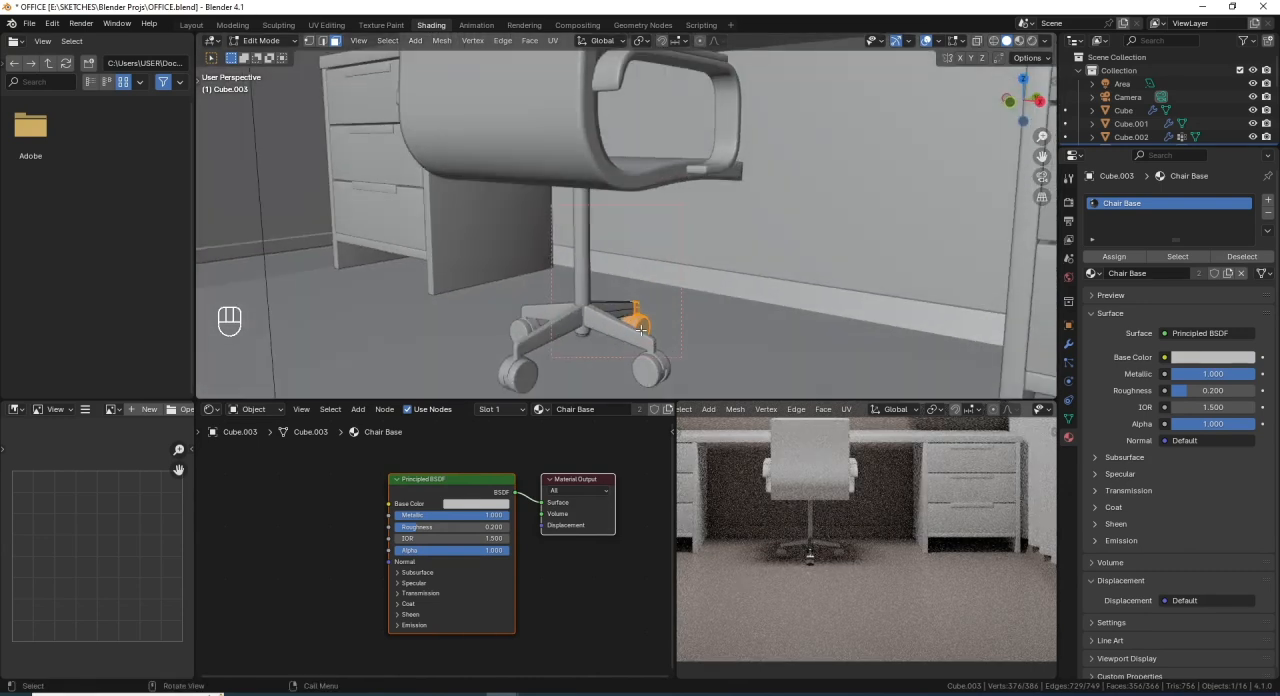
key("KP_Divide")
scroll(642, 330, "down", 5)
middle_click_drag(722, 274, 632, 287)
key("l")
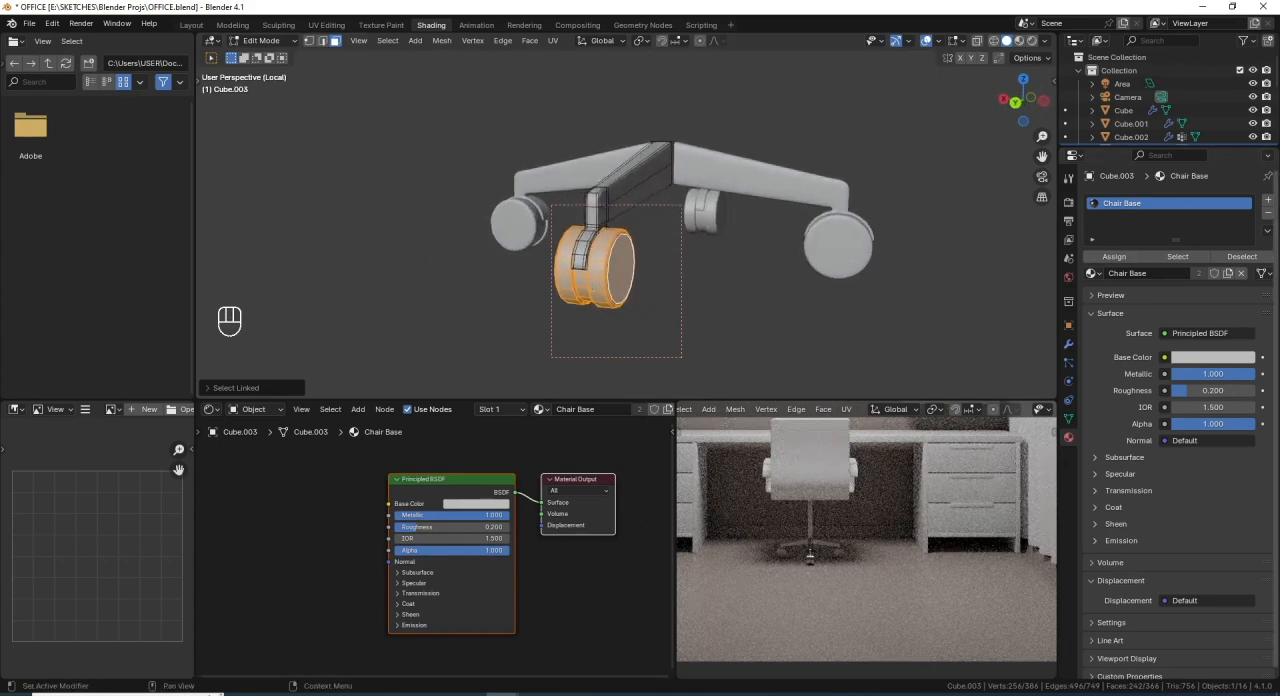
- Add a second material slot to the chair base, assign the selected wheel faces to it and return to Object Mode
left_click(1268, 199)
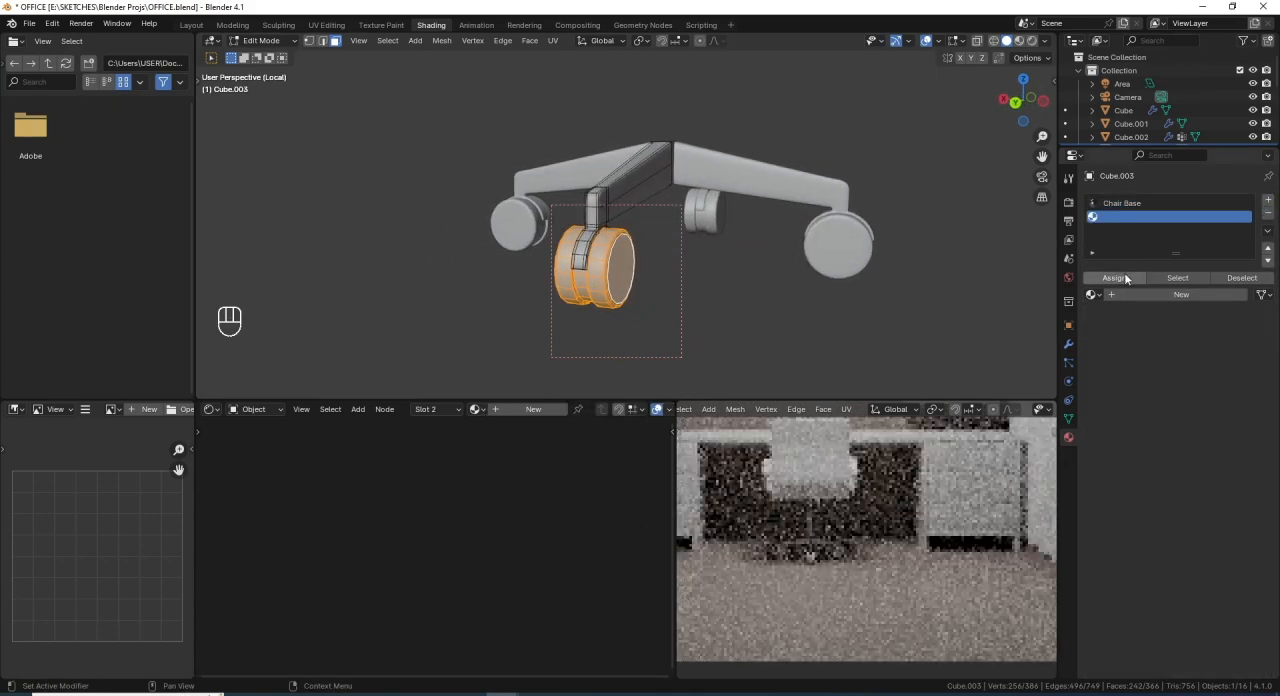
key("Tab")
scroll(610, 280, "down", 2)
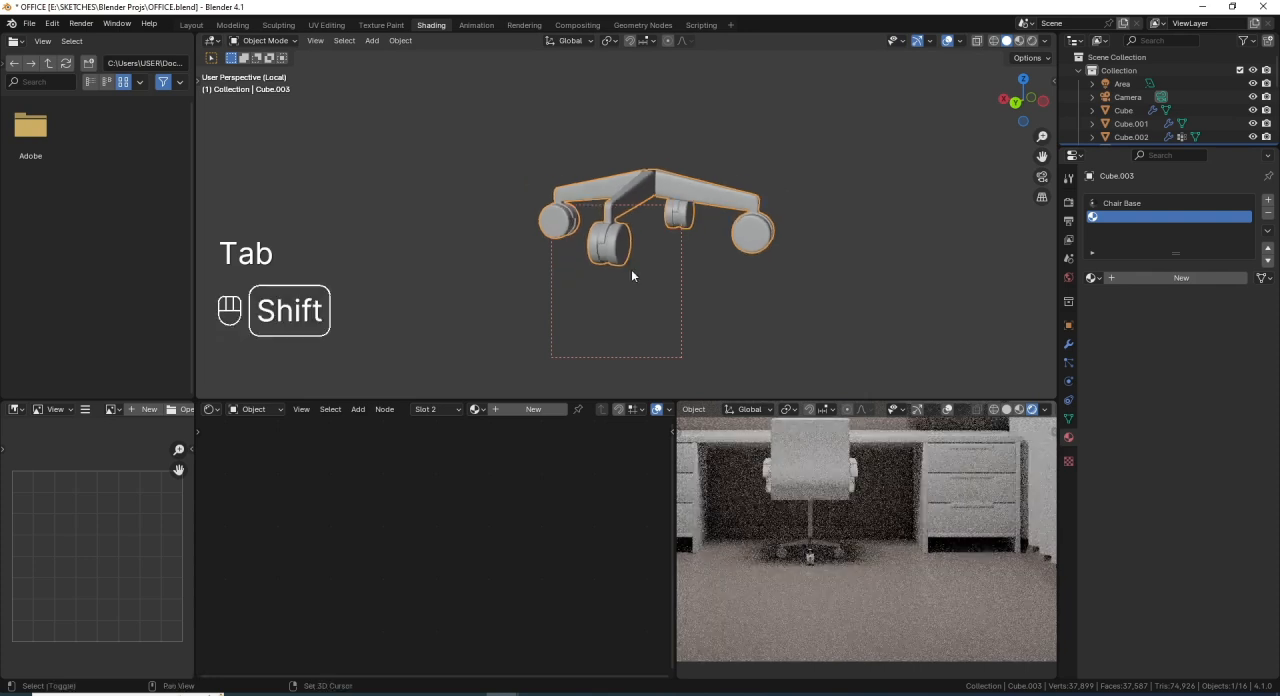
- Preview the isolated base in rendered shading with Scene World lighting turned off
middle_click_drag(631, 276, 640, 309, "shift")
left_click(1032, 40)
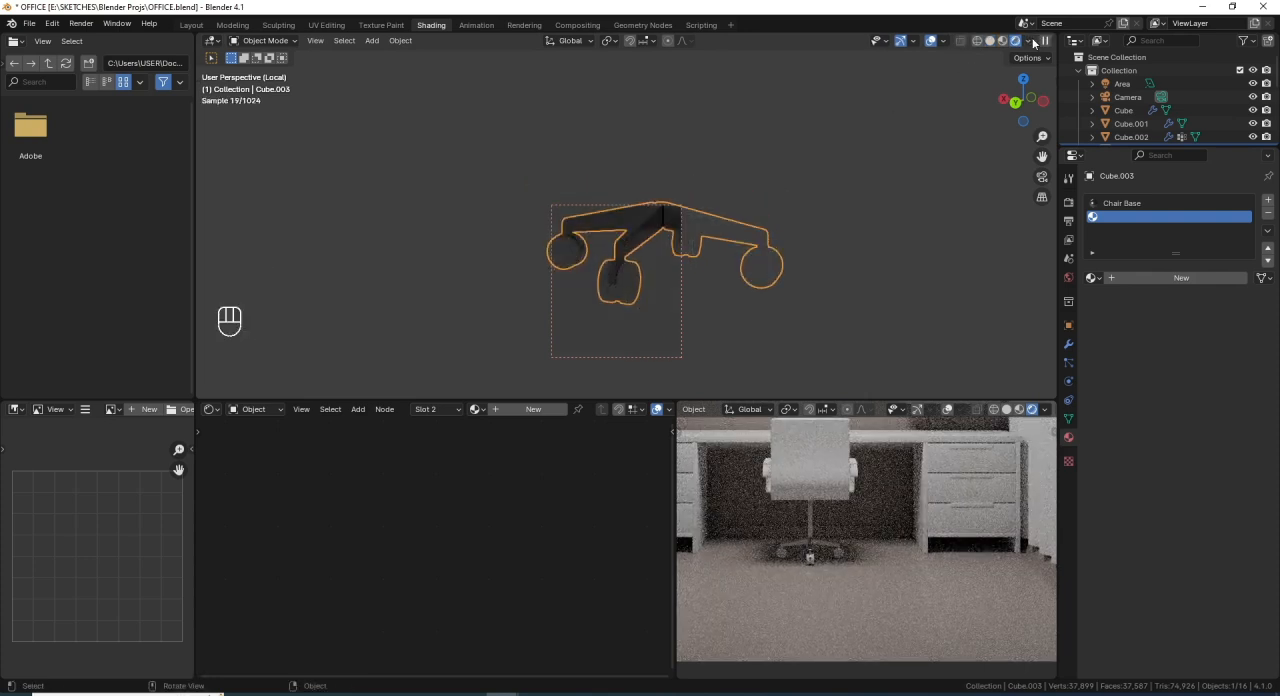
left_click(1028, 41)
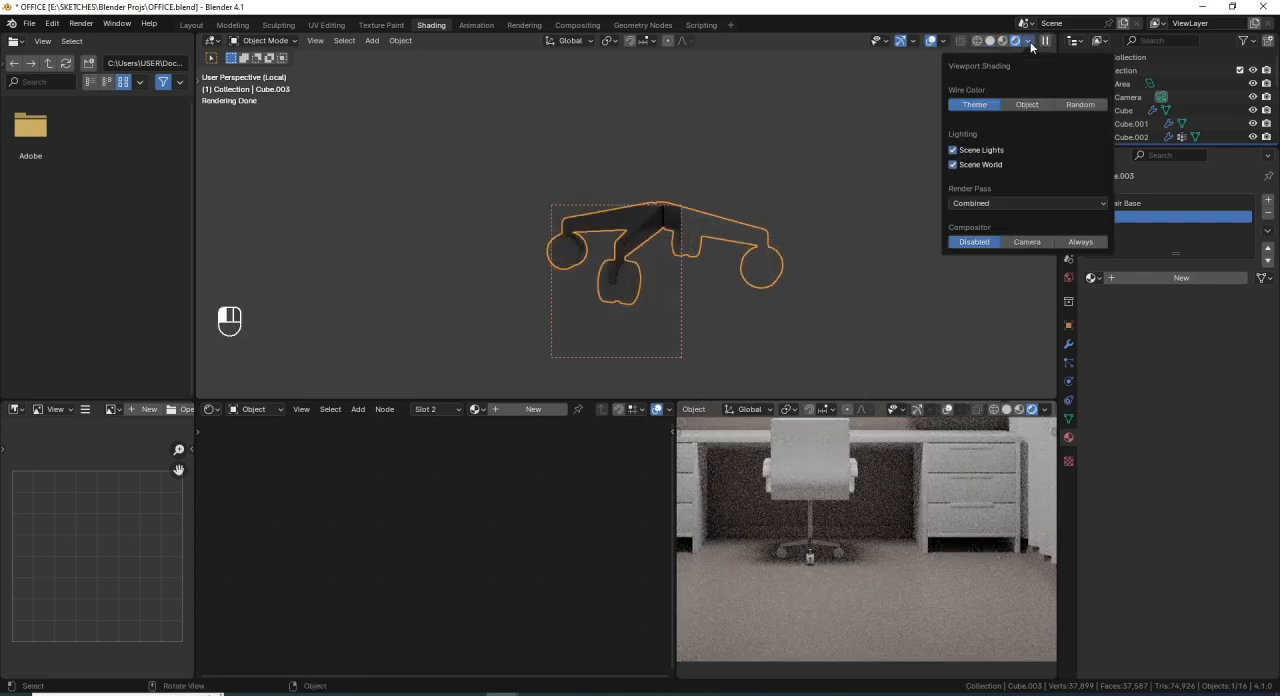
left_click(956, 166)
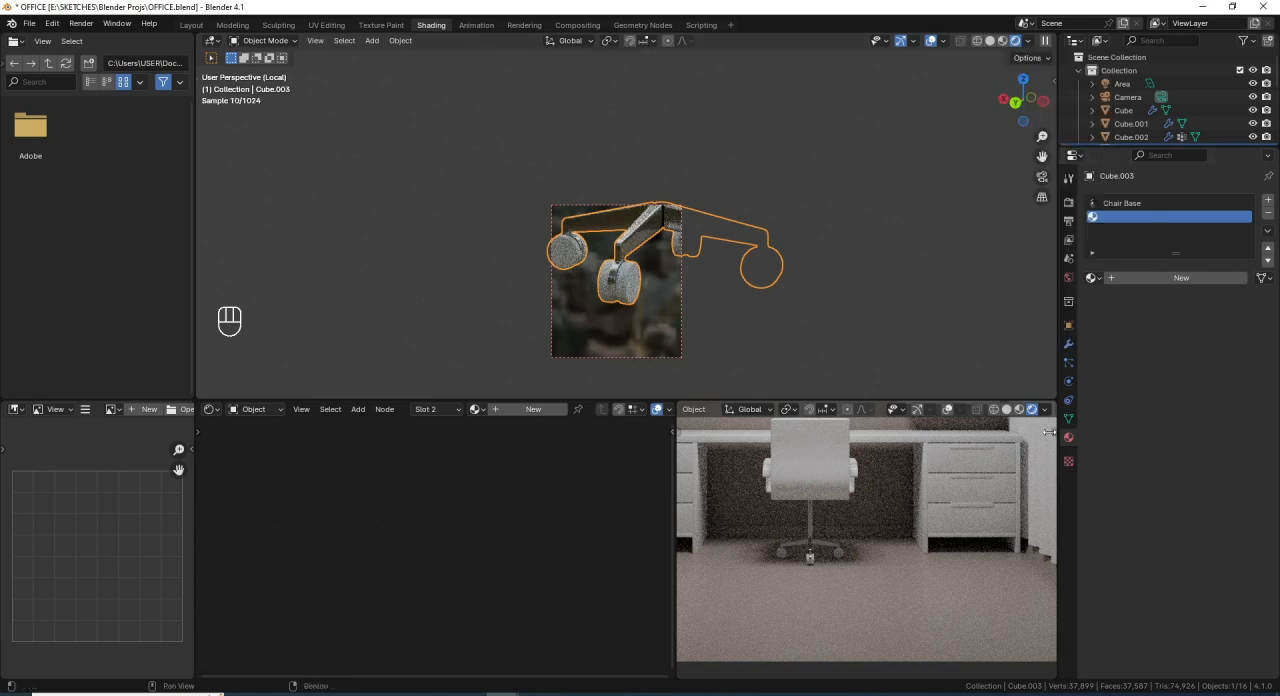
- Redraw the viewport's render region so that it encloses the entire wheeled base
scroll(565, 241, "down", 3)
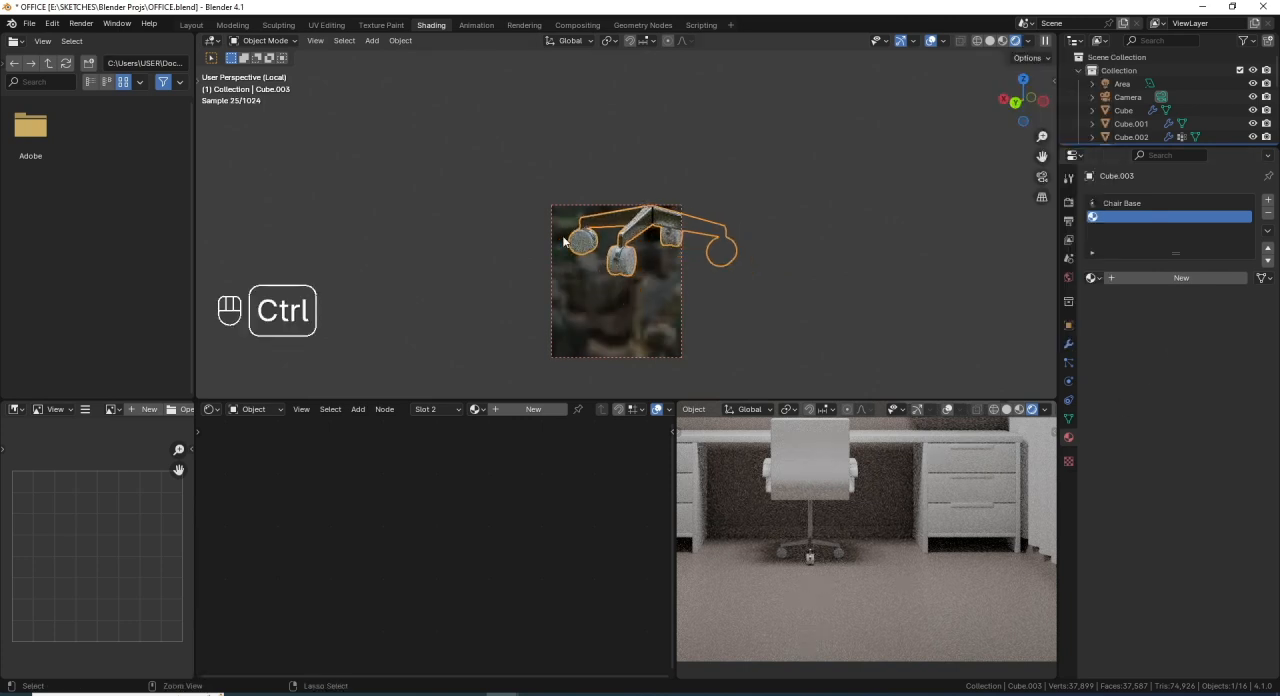
key("ctrl+b")
mouse_move(472, 114)
left_mouse_down()
mouse_move(506, 157)
mouse_move(812, 390)
left_mouse_up()
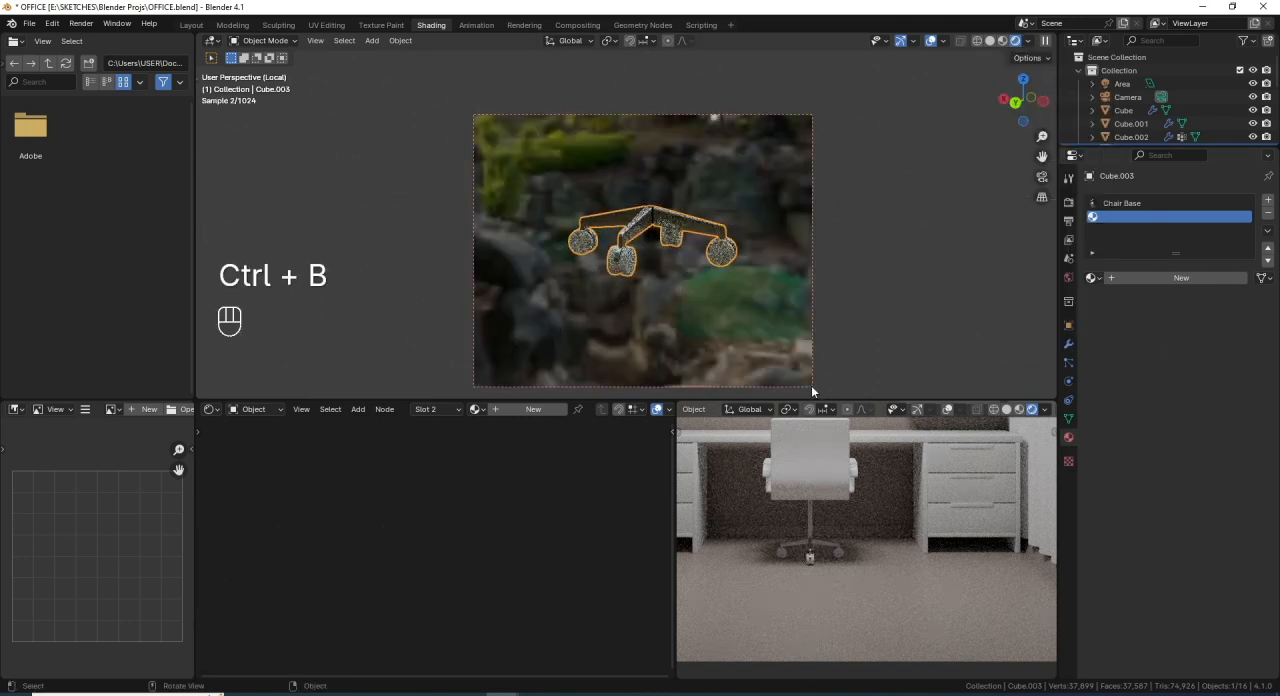
- Enable the Transparent option in the Film render settings to hide the environment background
left_click(1068, 201)
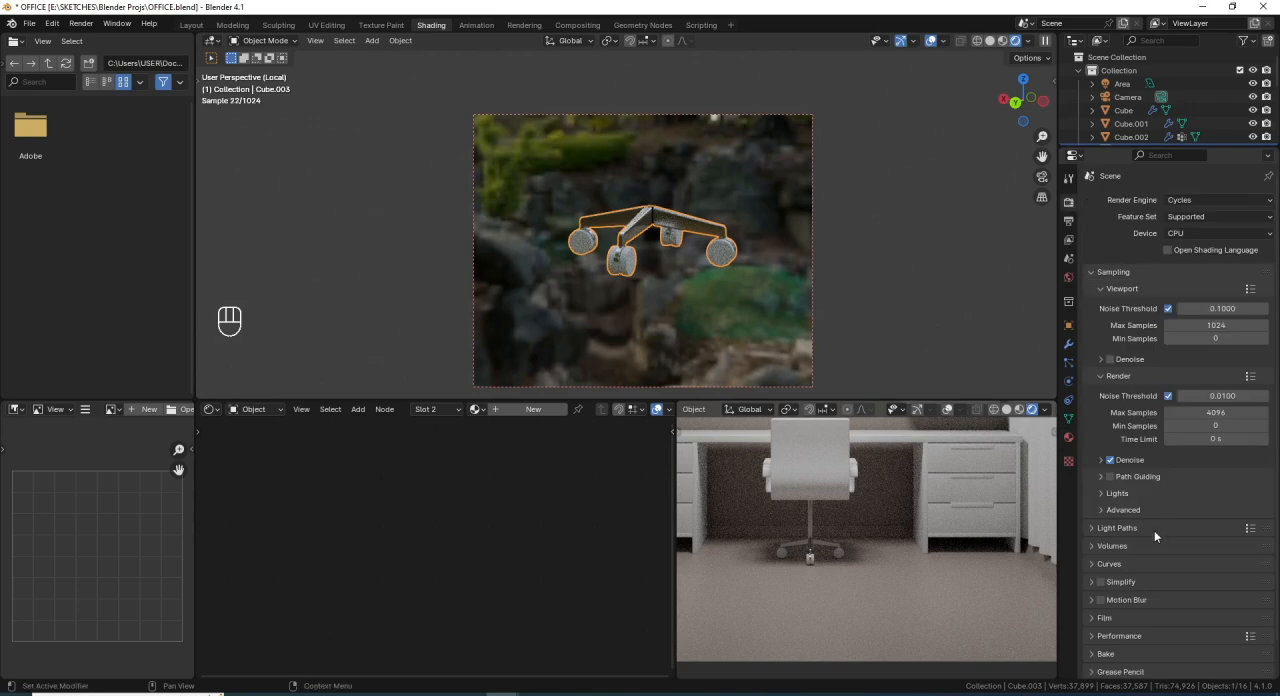
left_click(1104, 617)
scroll(1107, 600, "down", 3)
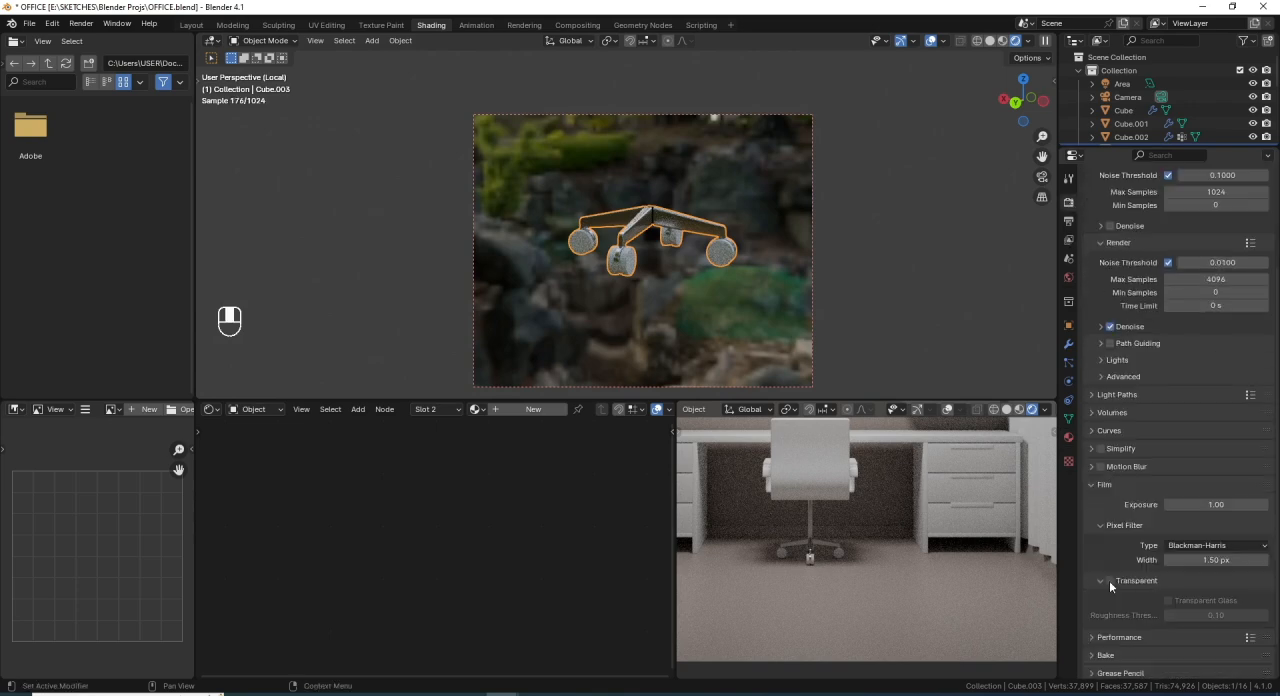
left_click(1113, 578)
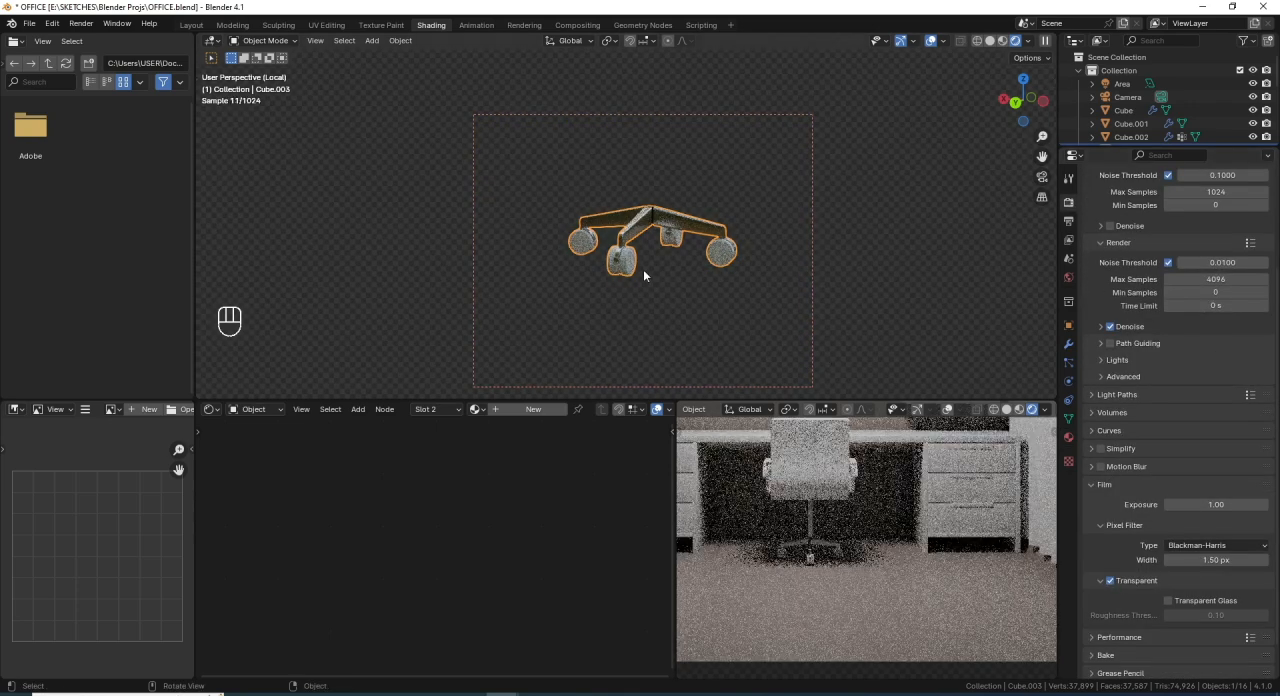
middle_click_drag(658, 277, 603, 240)
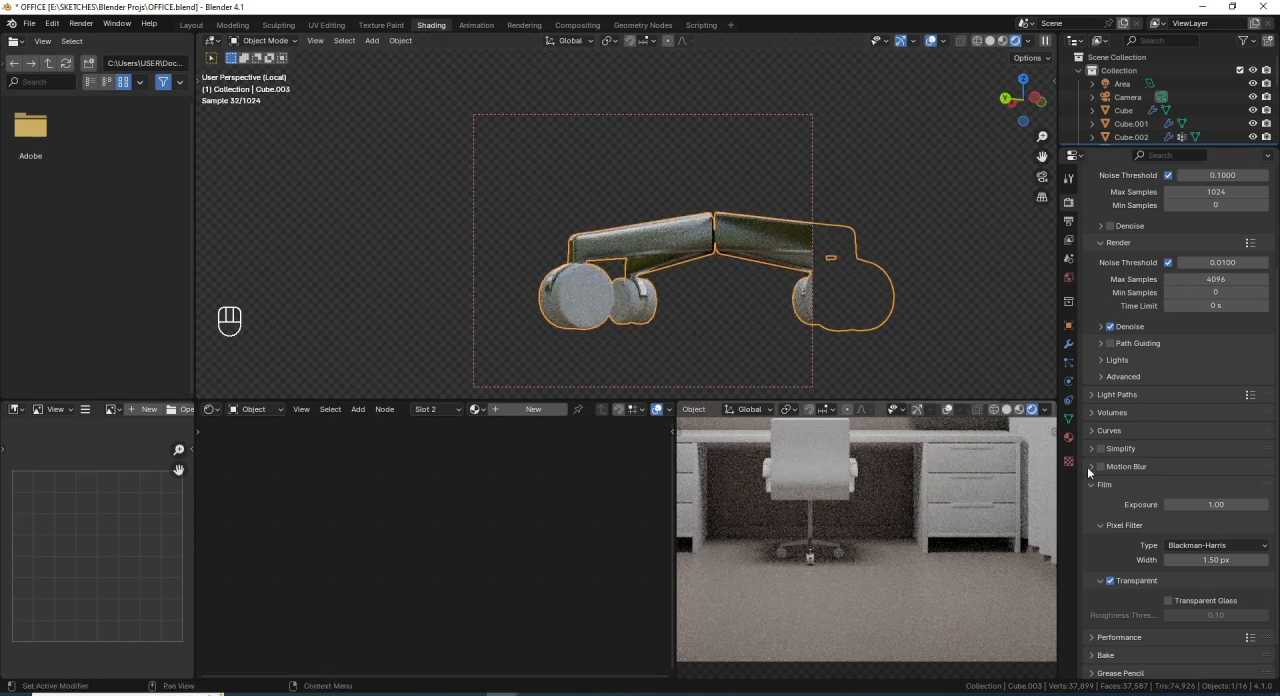
- Create a new material in the base's empty second slot and name it Tyres
left_click(1068, 437)
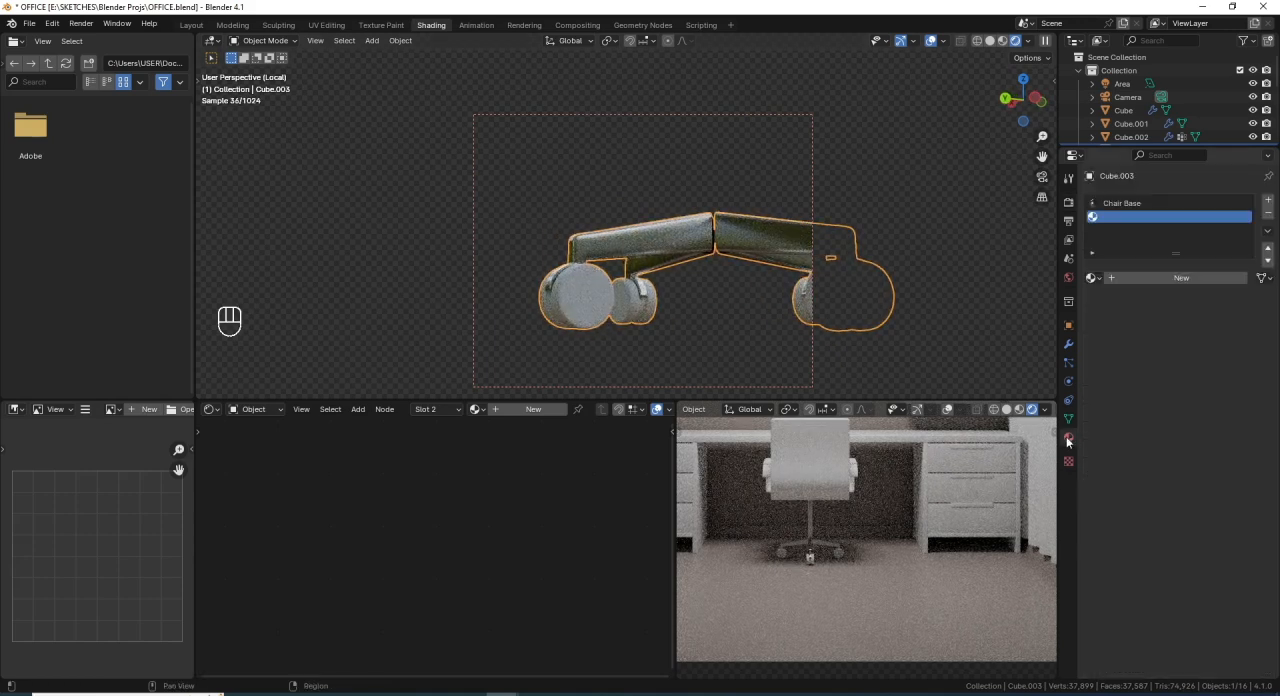
left_click(1126, 278)
left_click(1136, 278)
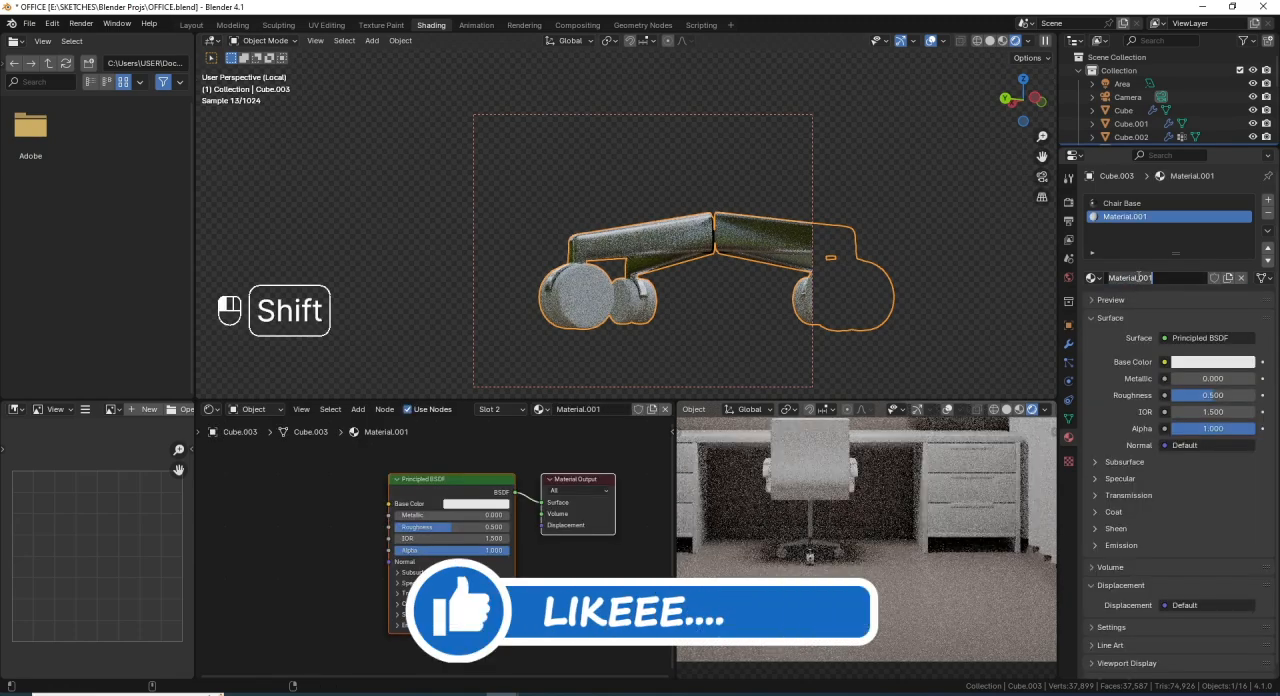
type("Tyres")
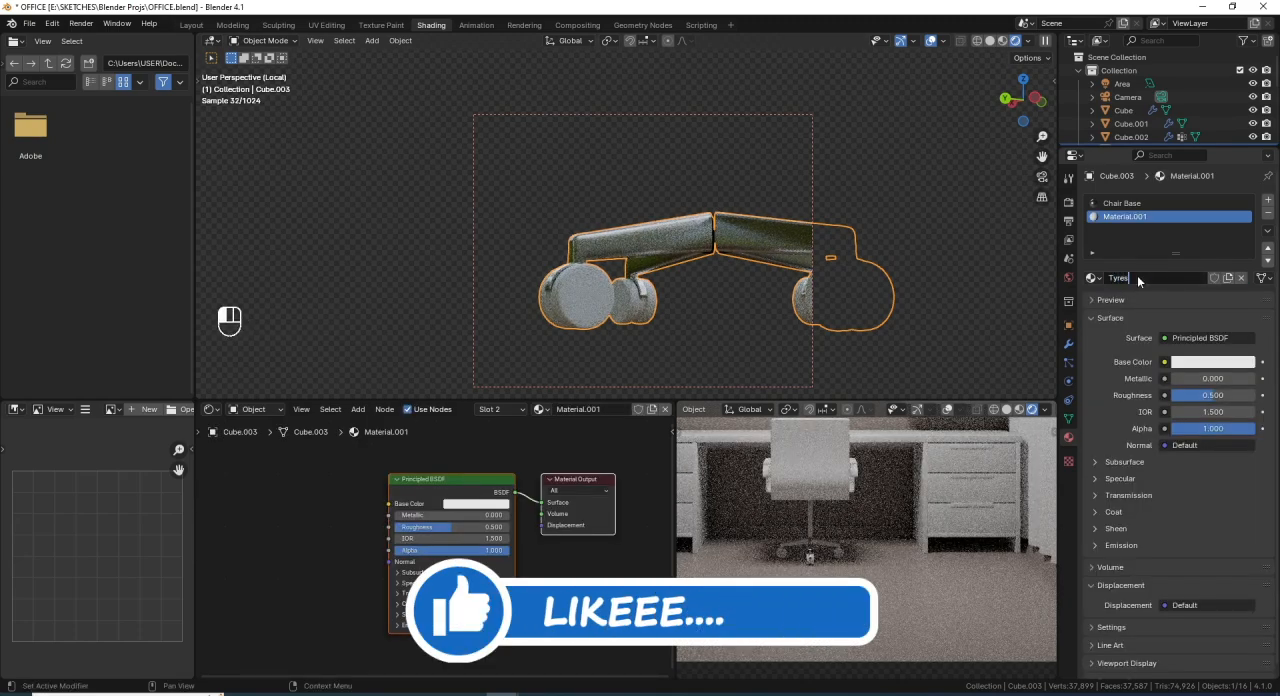
key("Return")
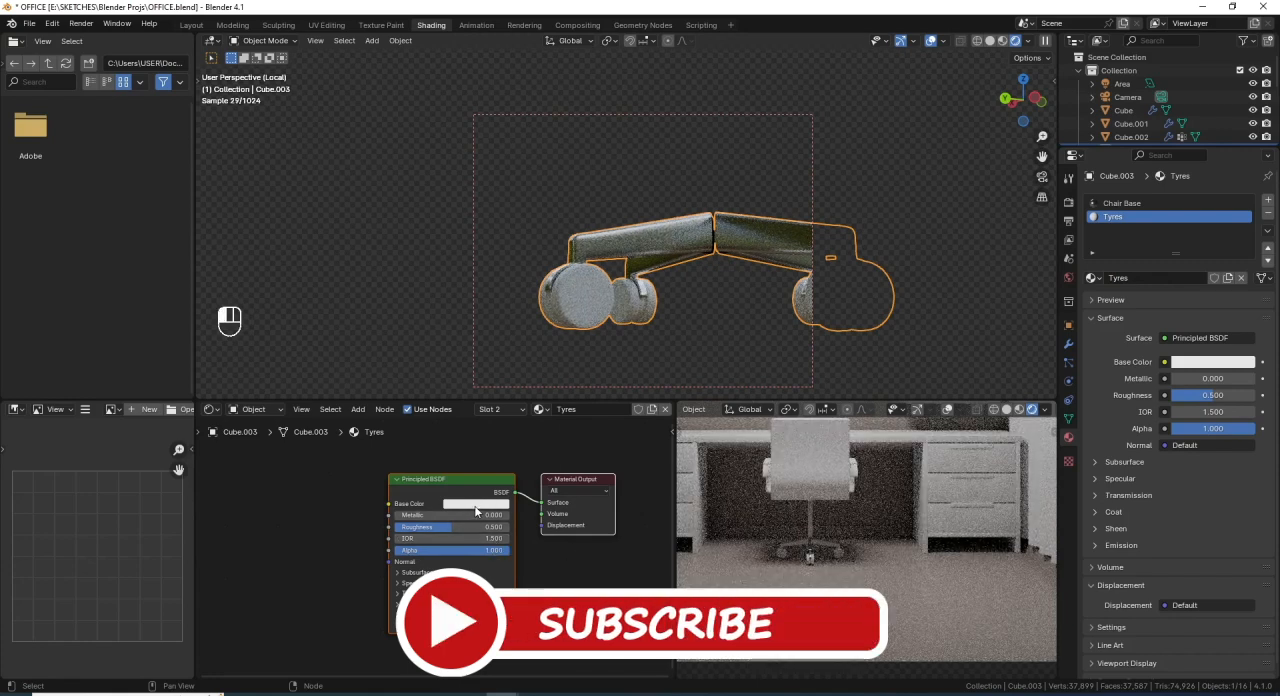
- Set the Tyres material's base colour value to 0.179 and its roughness to 0.4
left_click(476, 504)
left_click(493, 477)
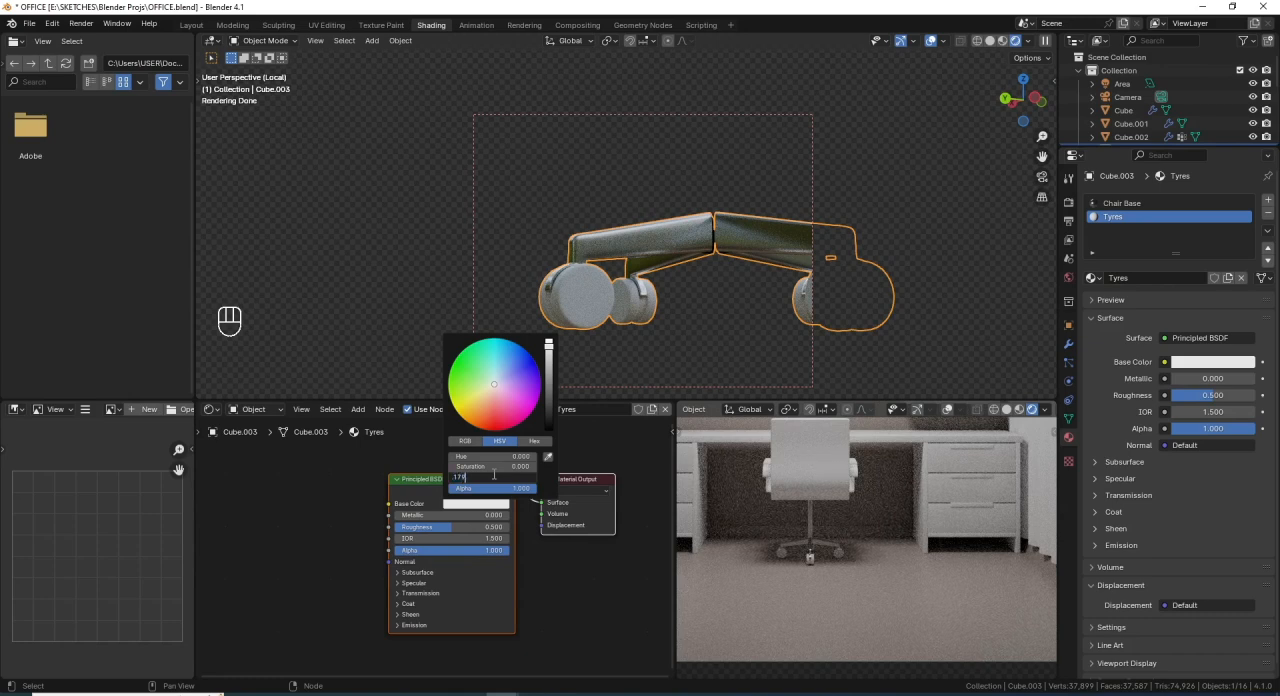
key("Return")
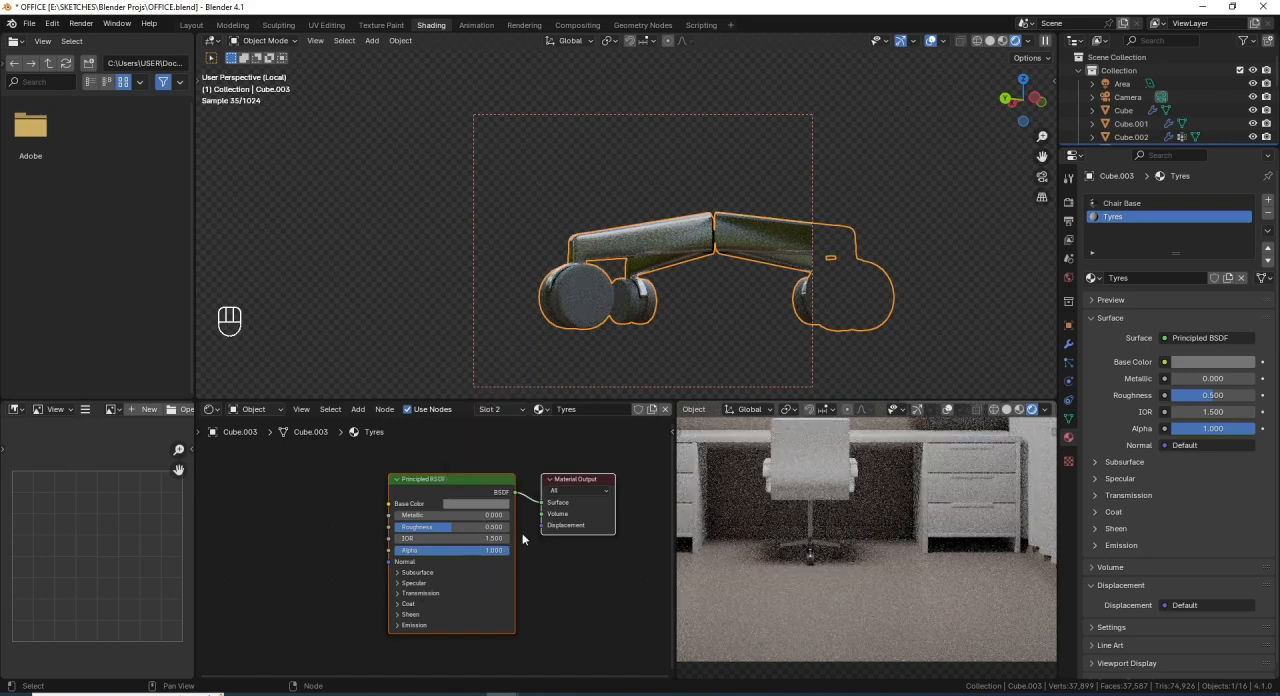
left_click(484, 527)
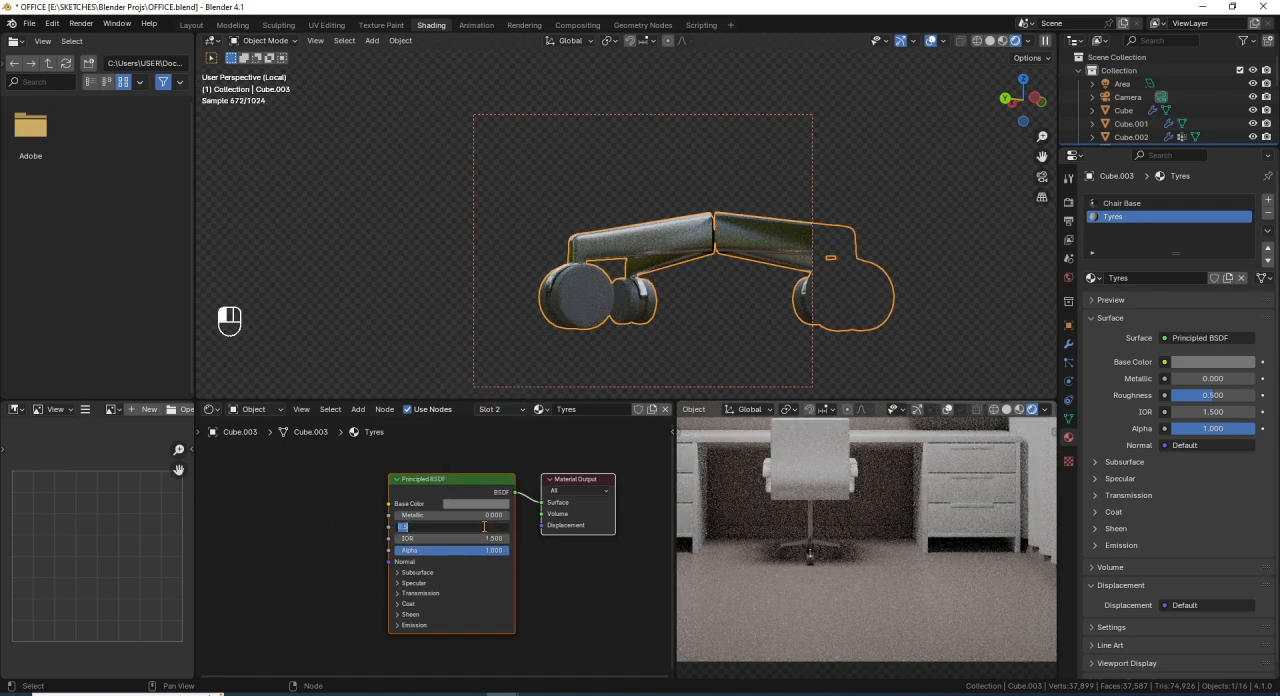
key("BackSpace")
type(".4")
key("Return")
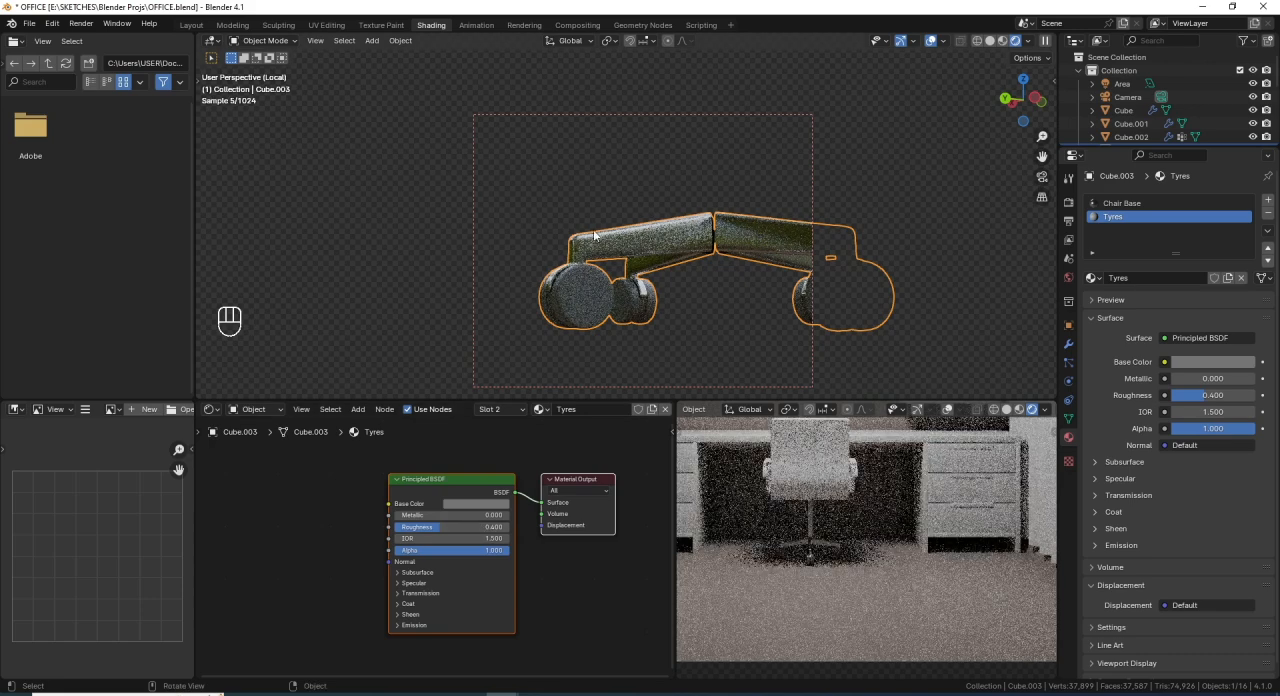
- Save the file and bring the whole scene back from local view in solid shading
scroll(612, 234, "down", 3)
middle_click_drag(612, 234, 670, 255)
key("ctrl+s")
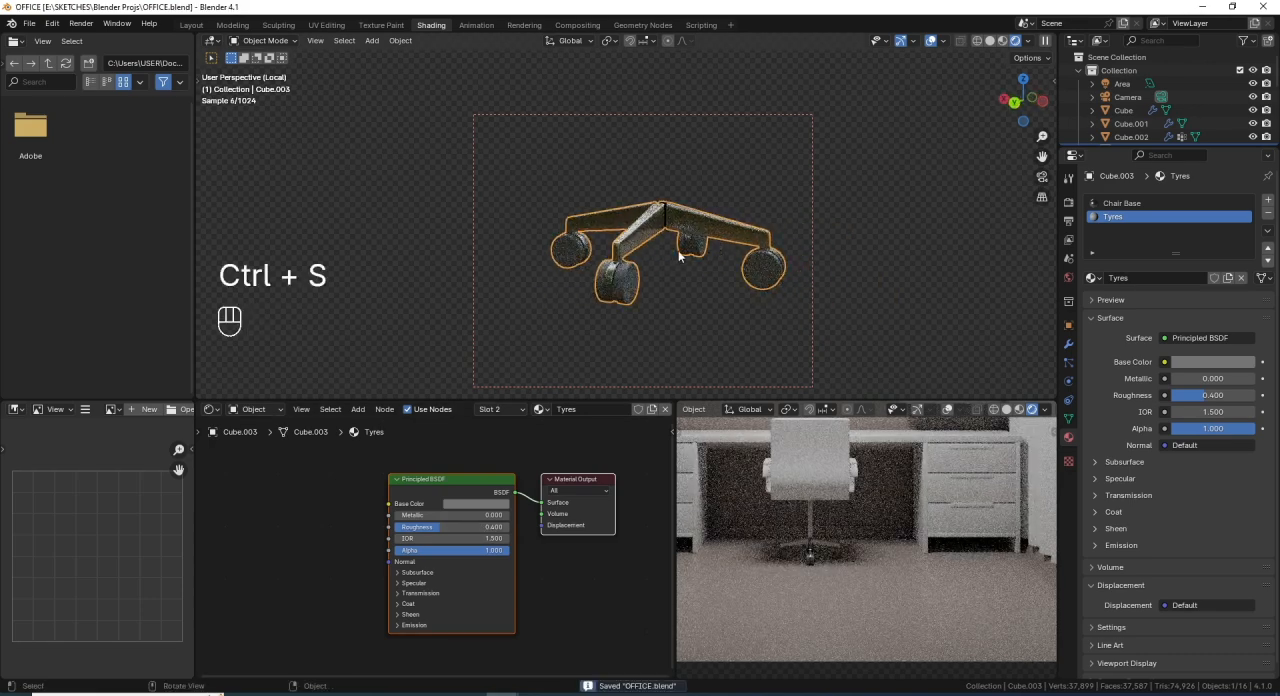
left_click(991, 41)
key("KP_Divide")
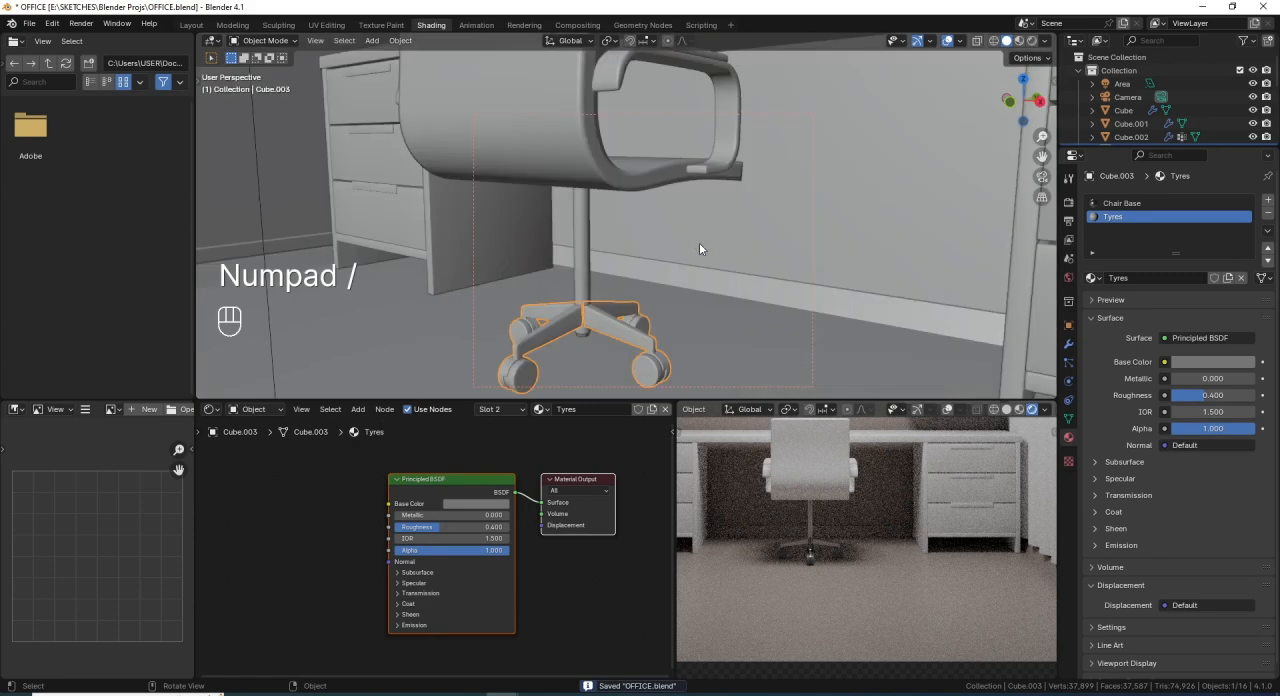
- Select the right-hand picture frame on the upper shelf, fit the full camera view in the render preview and save the file
mouse_move(668, 244)
middle_mouse_down()
mouse_move(631, 253)
mouse_move(646, 236)
mouse_move(648, 253)
middle_mouse_up()
scroll(646, 234, "up", 2)
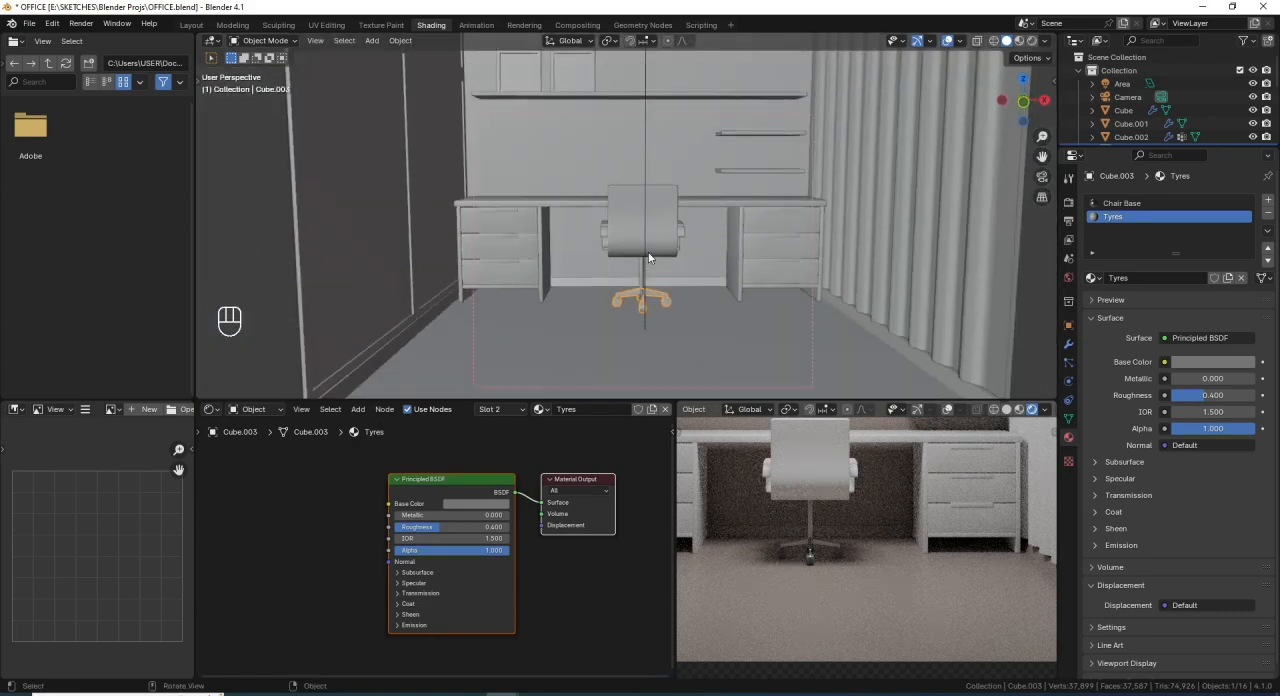
scroll(652, 249, "down", 8)
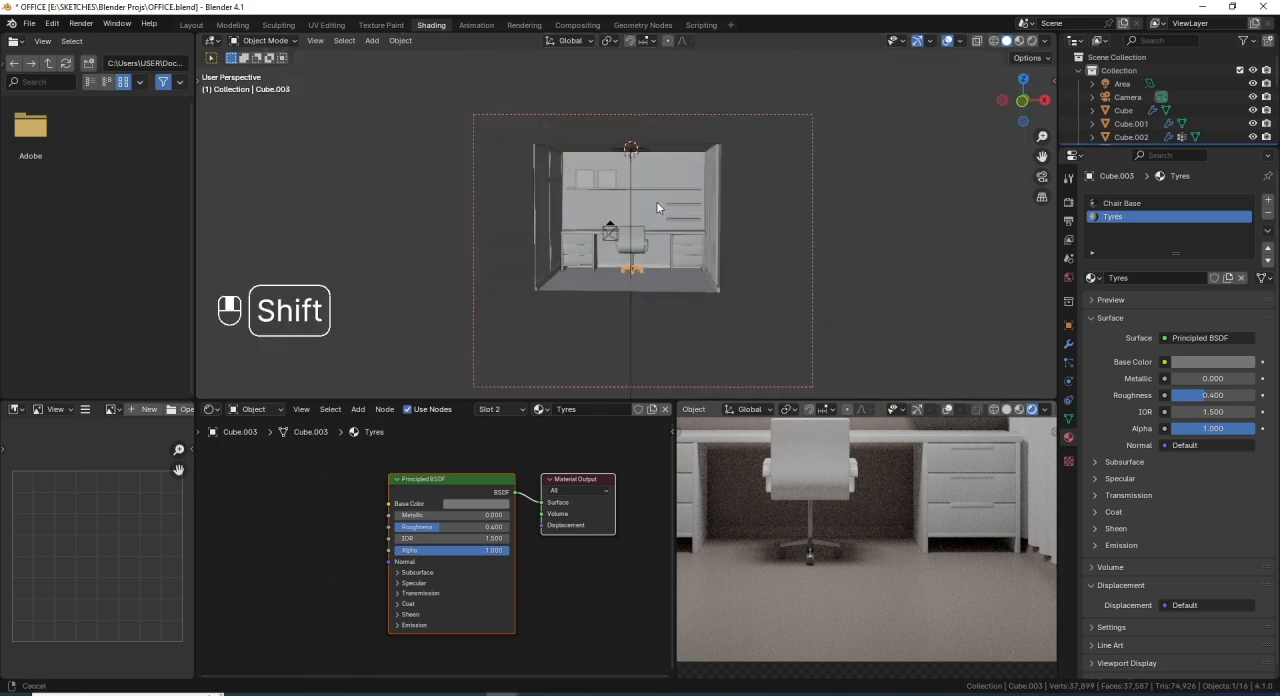
middle_click_drag(656, 201, 606, 196, "shift")
scroll(570, 196, "up", 2)
left_click(584, 178)
scroll(598, 192, "up", 2)
scroll(593, 172, "up", 1)
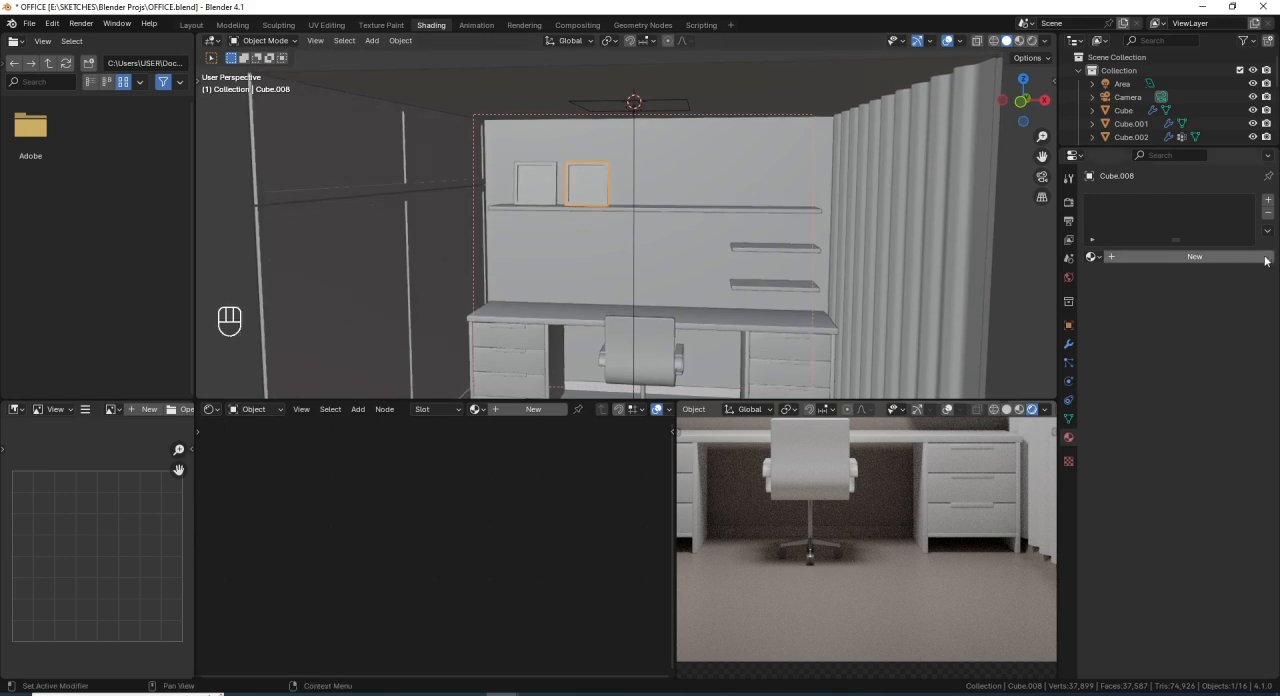
key("Home")
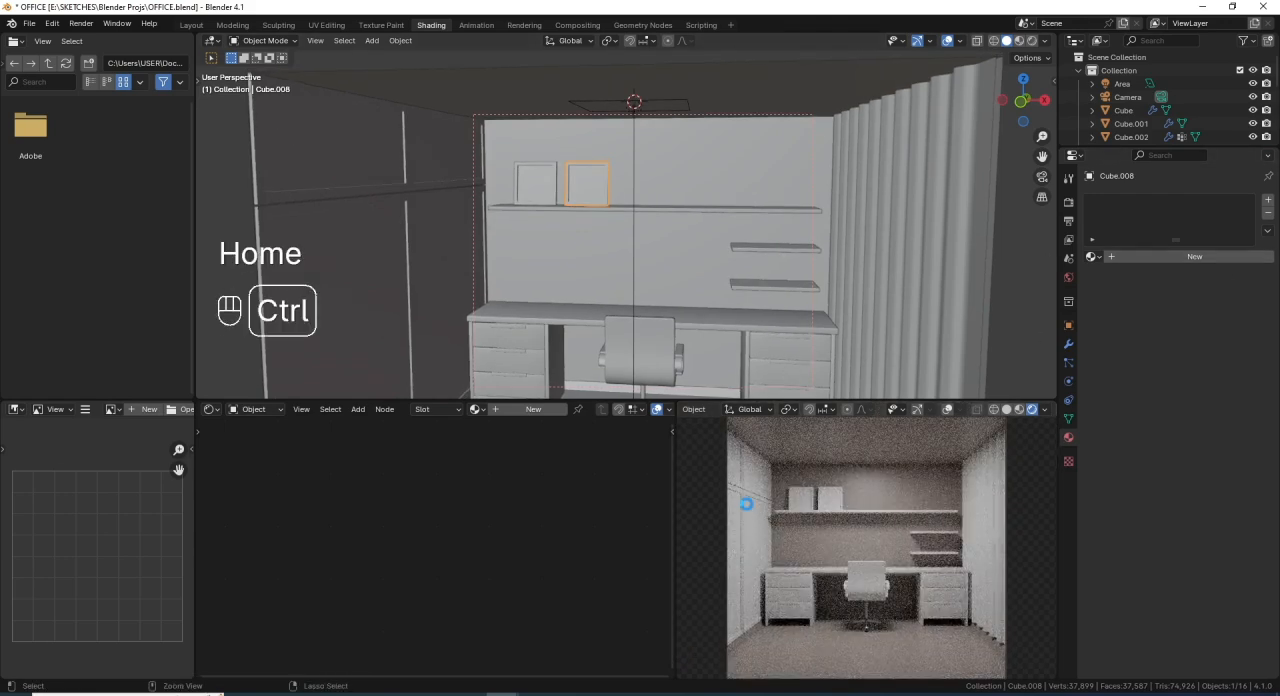
key("ctrl+s")
- Create a new material on the selected picture frame and name it Picture Frame
left_click(1146, 257)
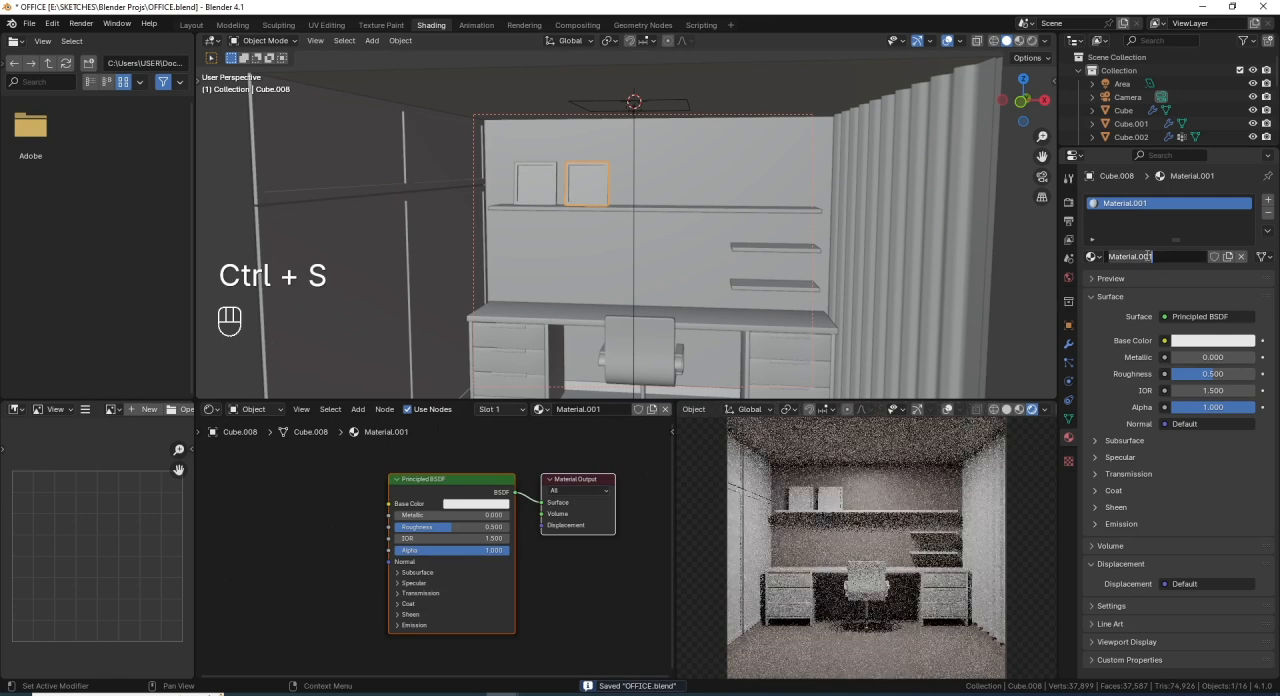
left_click(1146, 257)
type("Pic")
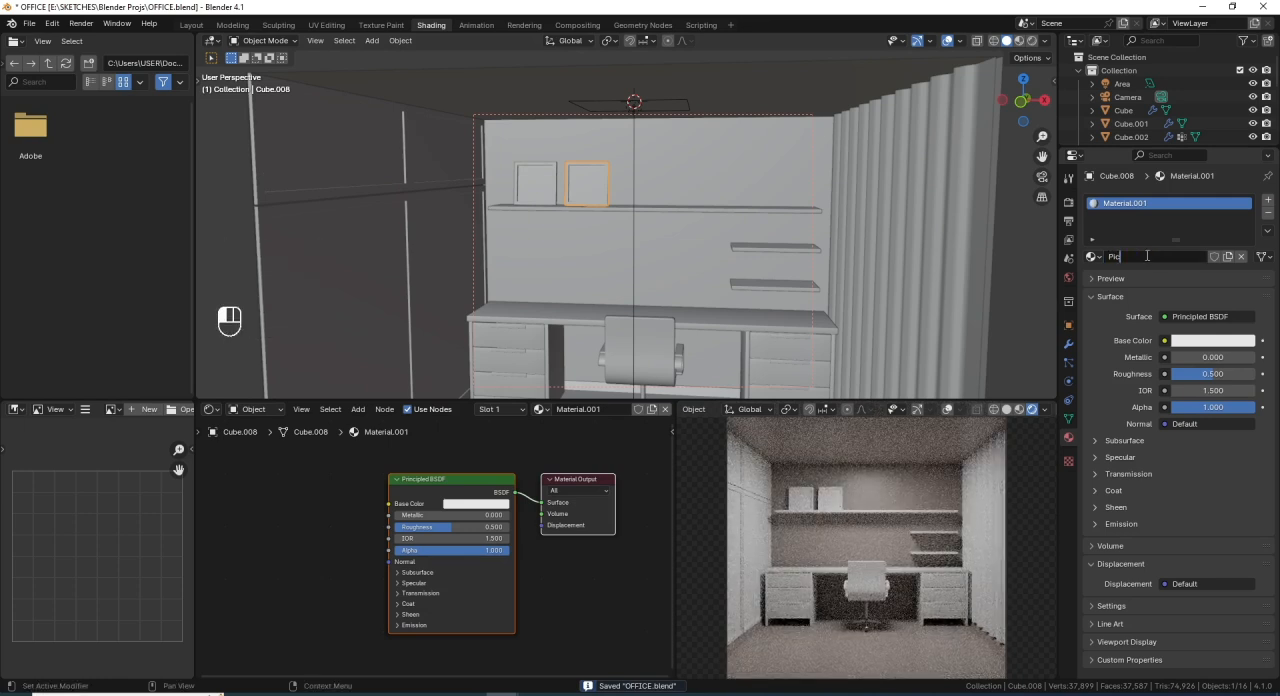
type("ture Frame")
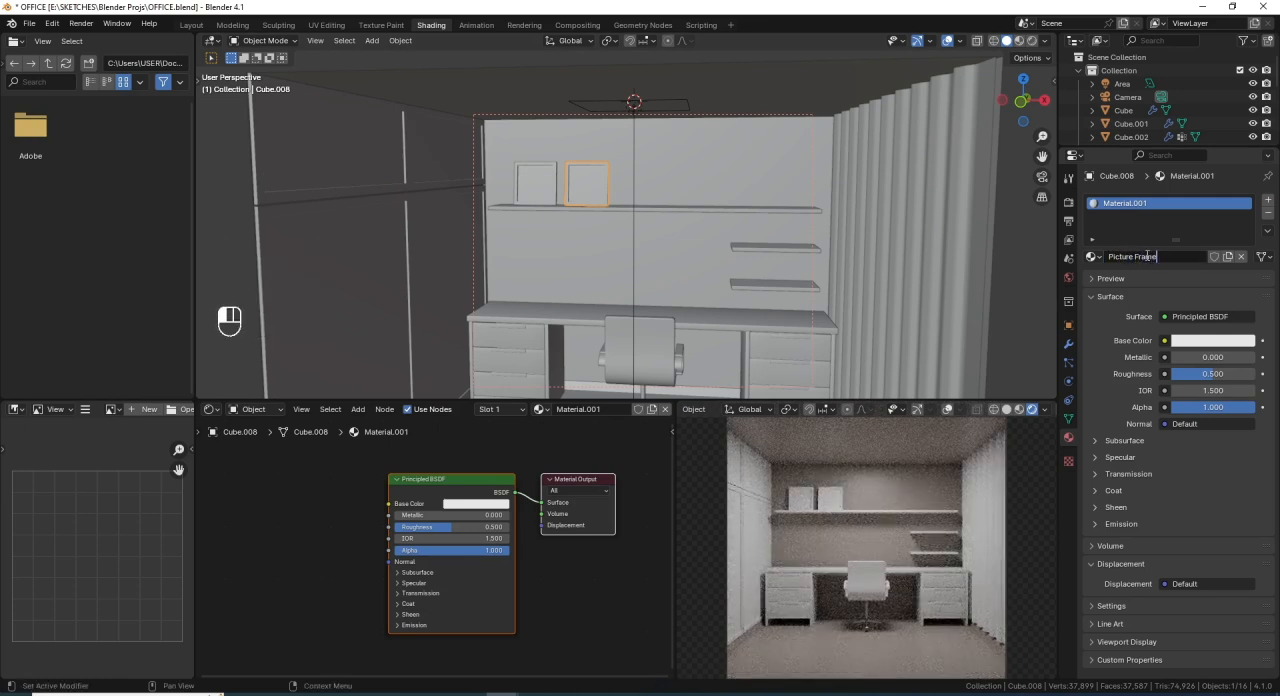
key("Return")
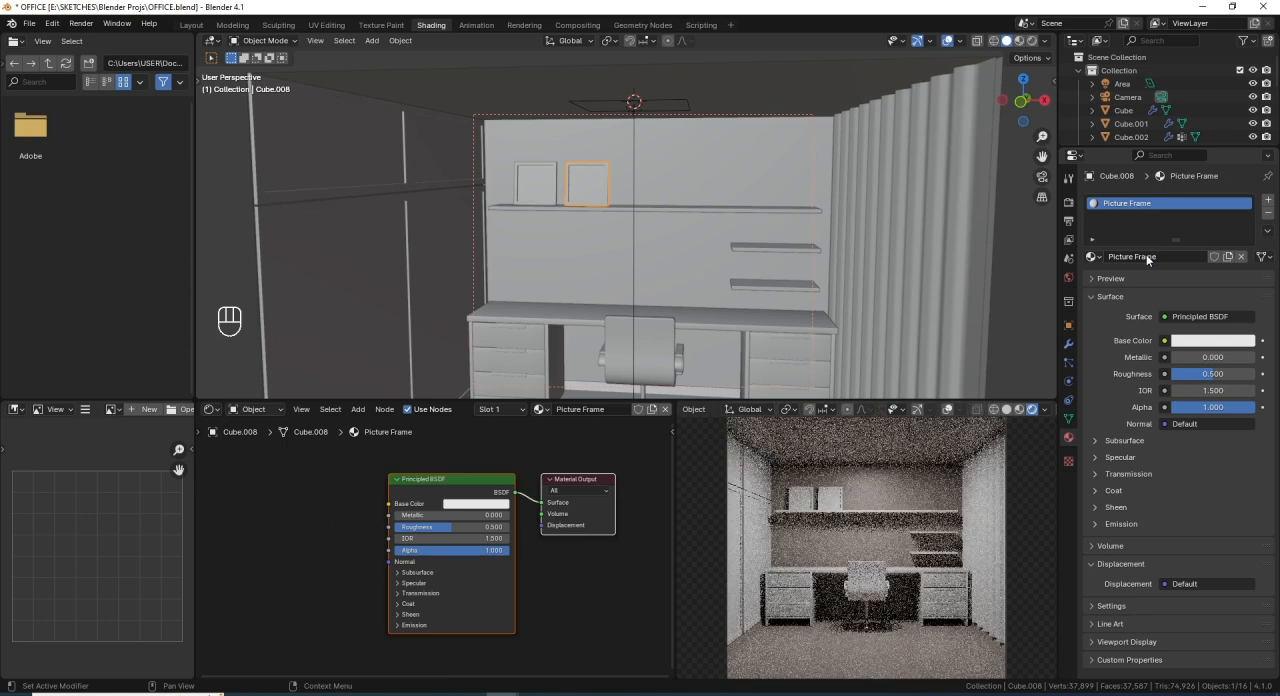
- Set the hue of the Picture Frame material's base colour to 0.087
scroll(470, 519, "up", 1)
scroll(470, 519, "up", 1)
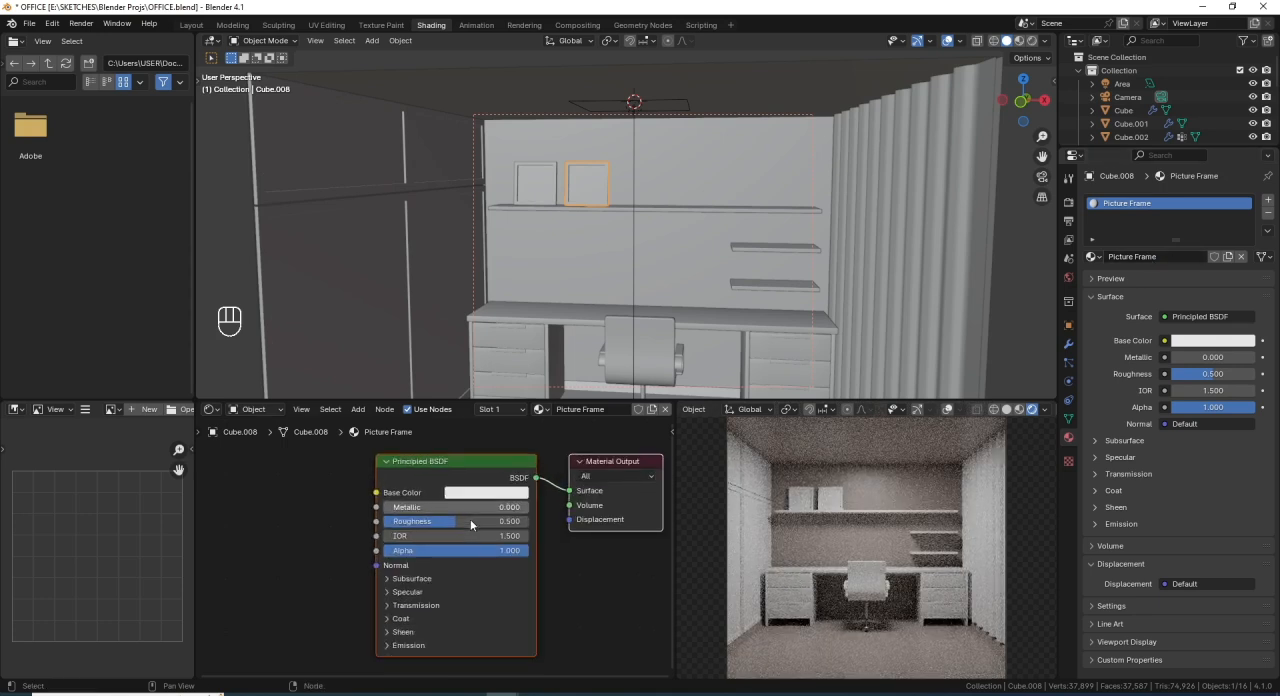
left_click(486, 493)
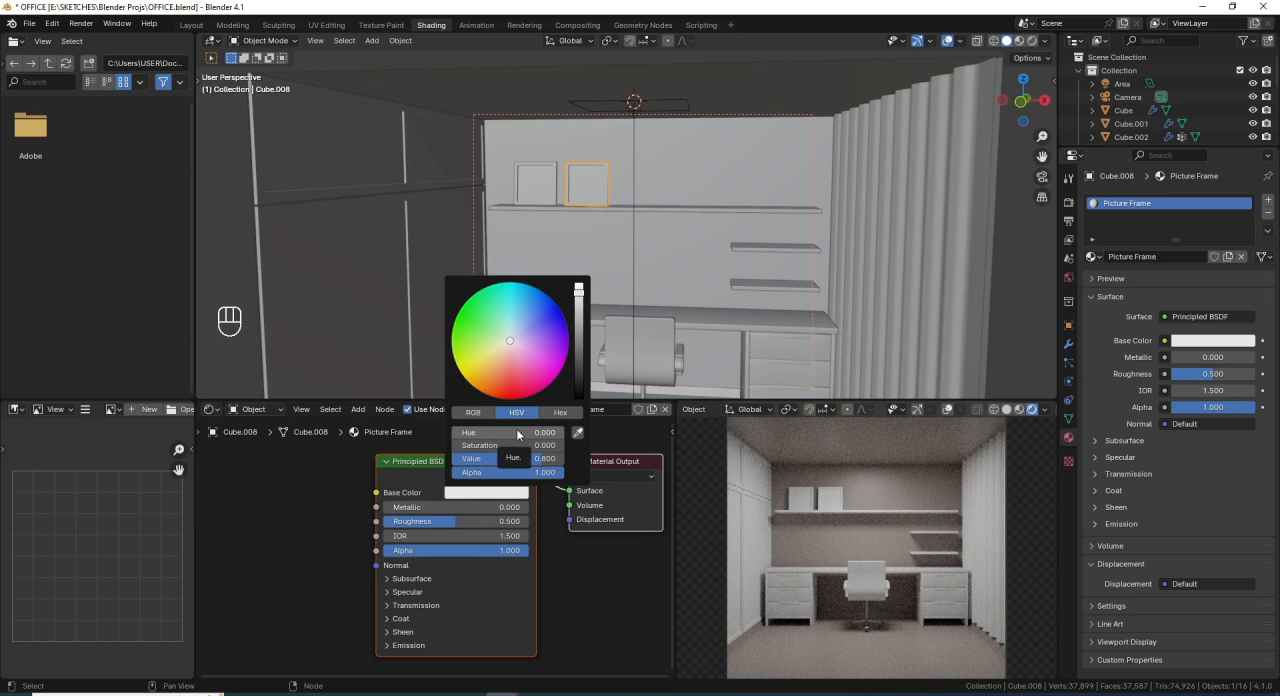
left_click(517, 431)
key("BackSpace")
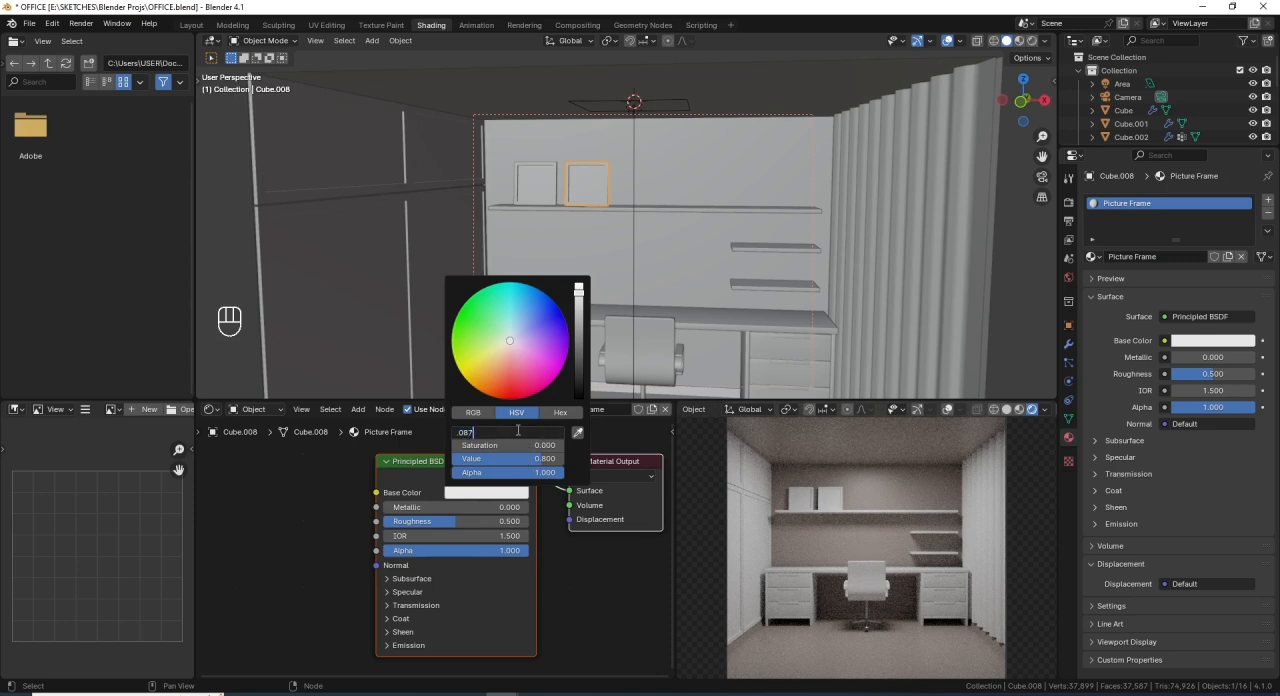
type(".087")
key("Return")
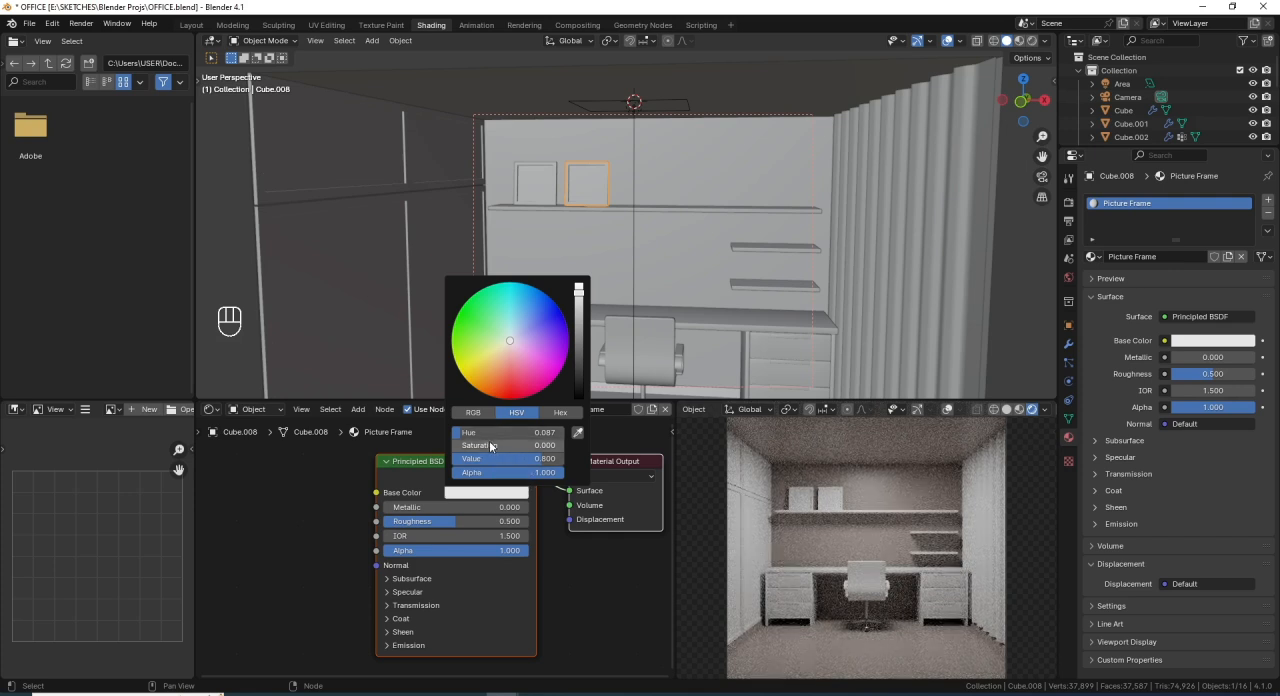
- Set the saturation of the Picture Frame base colour to 0.751 and its value to 0.466
left_click(506, 446)
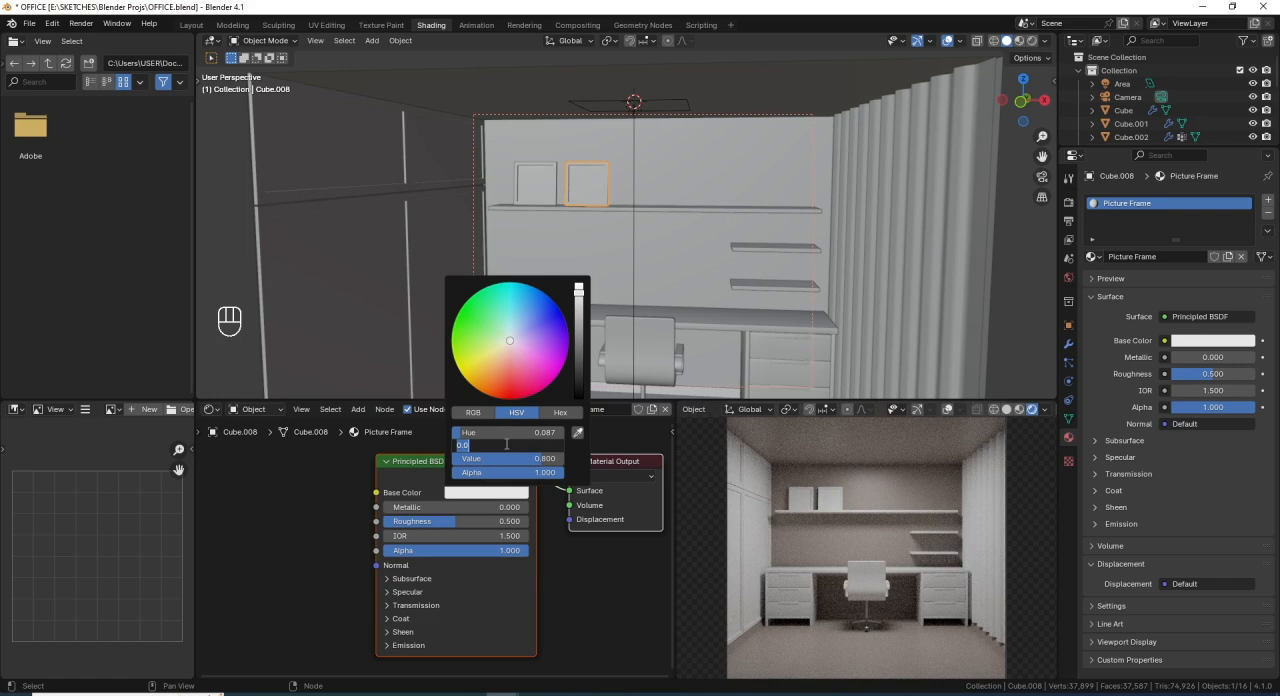
key("BackSpace")
type(".751")
key("Return")
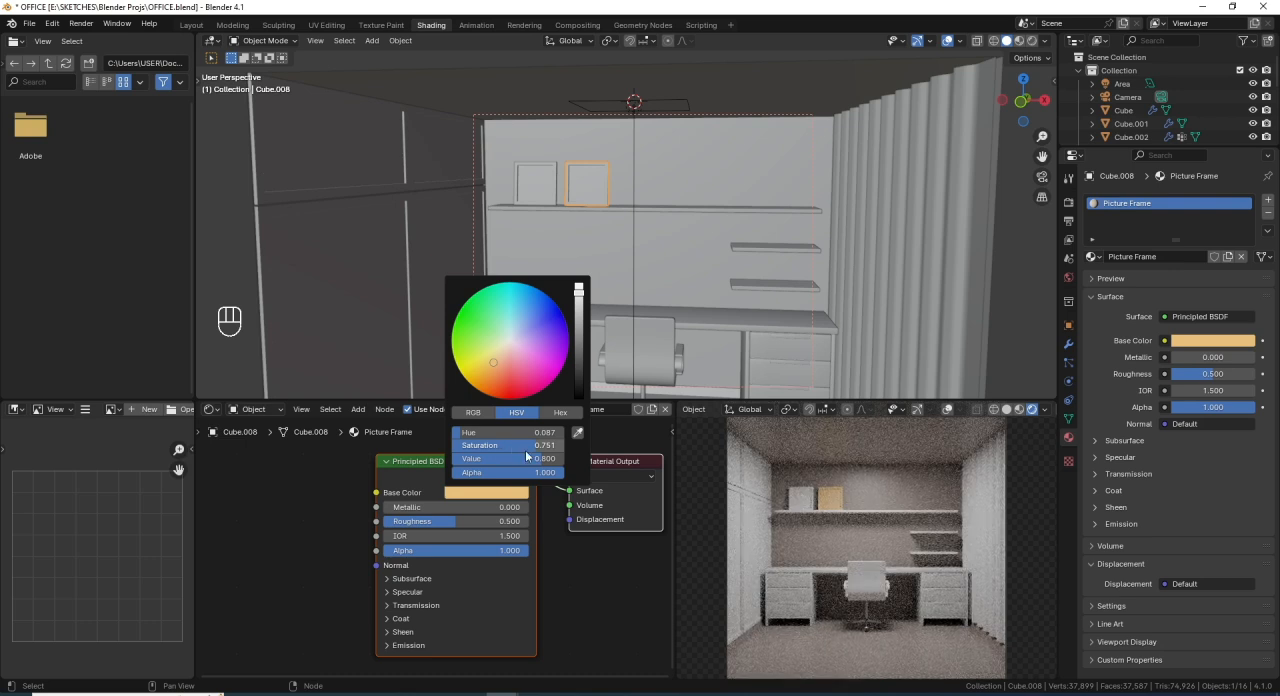
double_click(535, 459)
key("BackSpace")
type(".466")
key("Return")
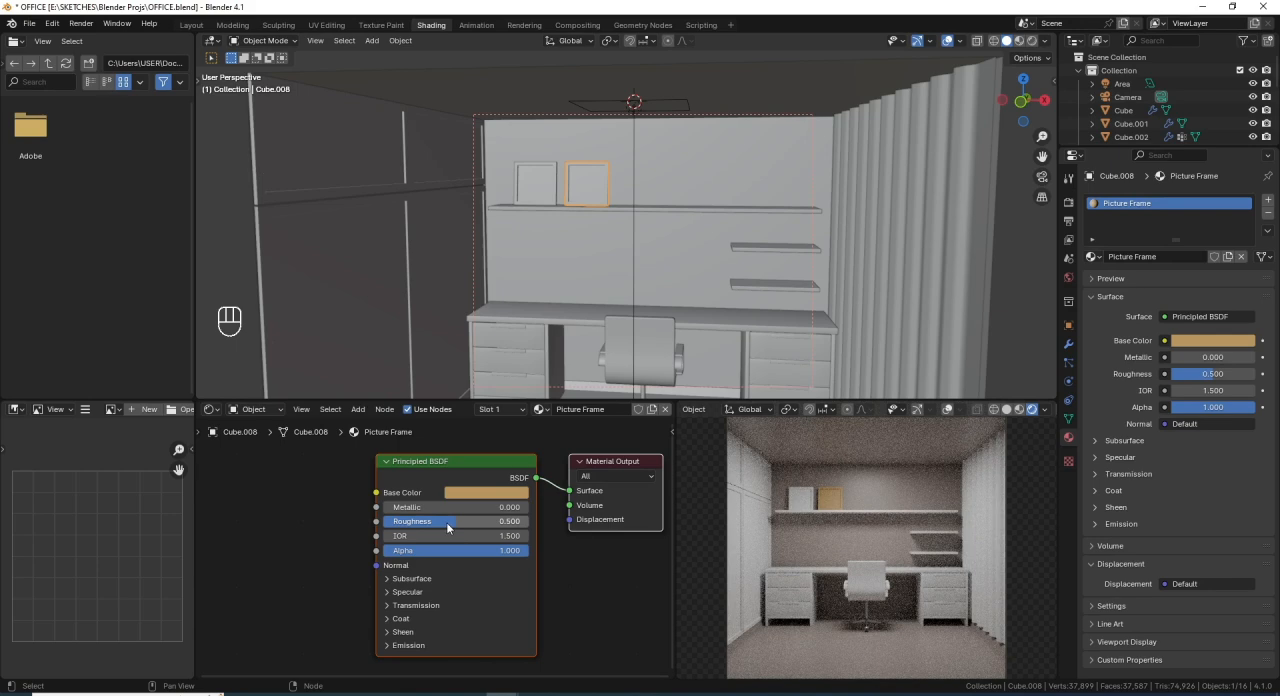
- Add an empty second material slot to the right-hand picture frame and assign it to the frame's inner panel face
scroll(606, 183, "up", 2)
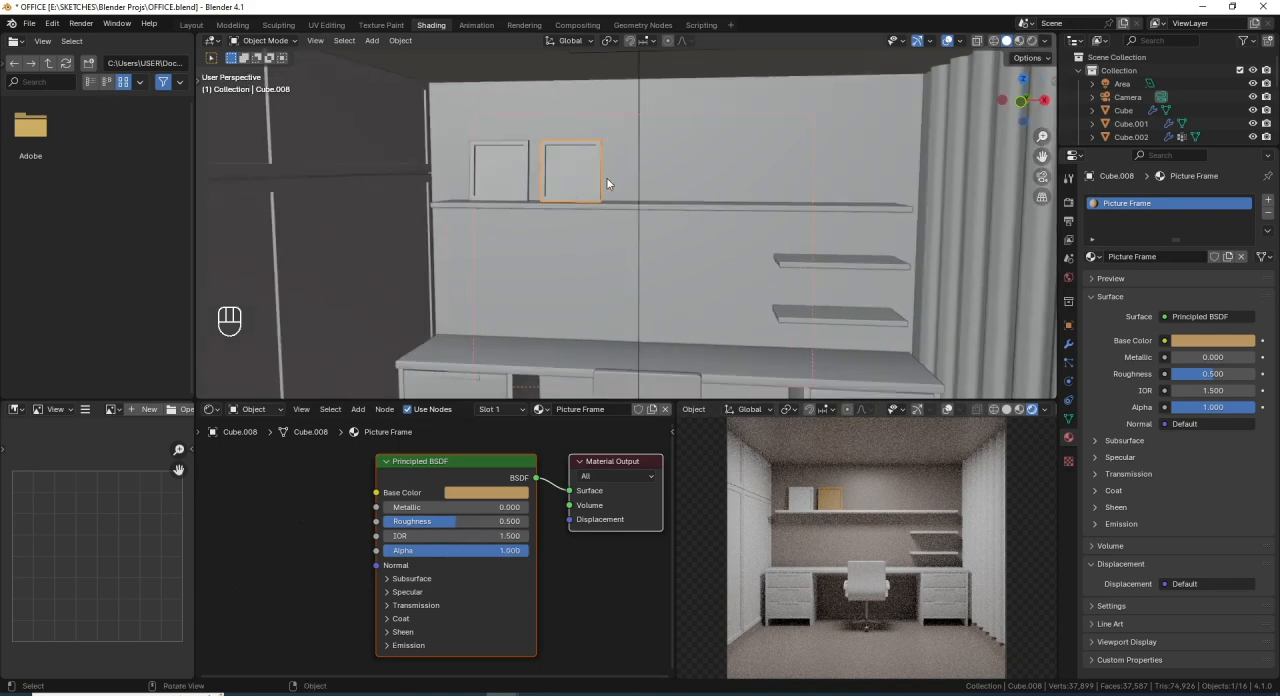
scroll(613, 190, "down", 1)
middle_click_drag(603, 180, 626, 209, "shift")
scroll(626, 209, "up", 4)
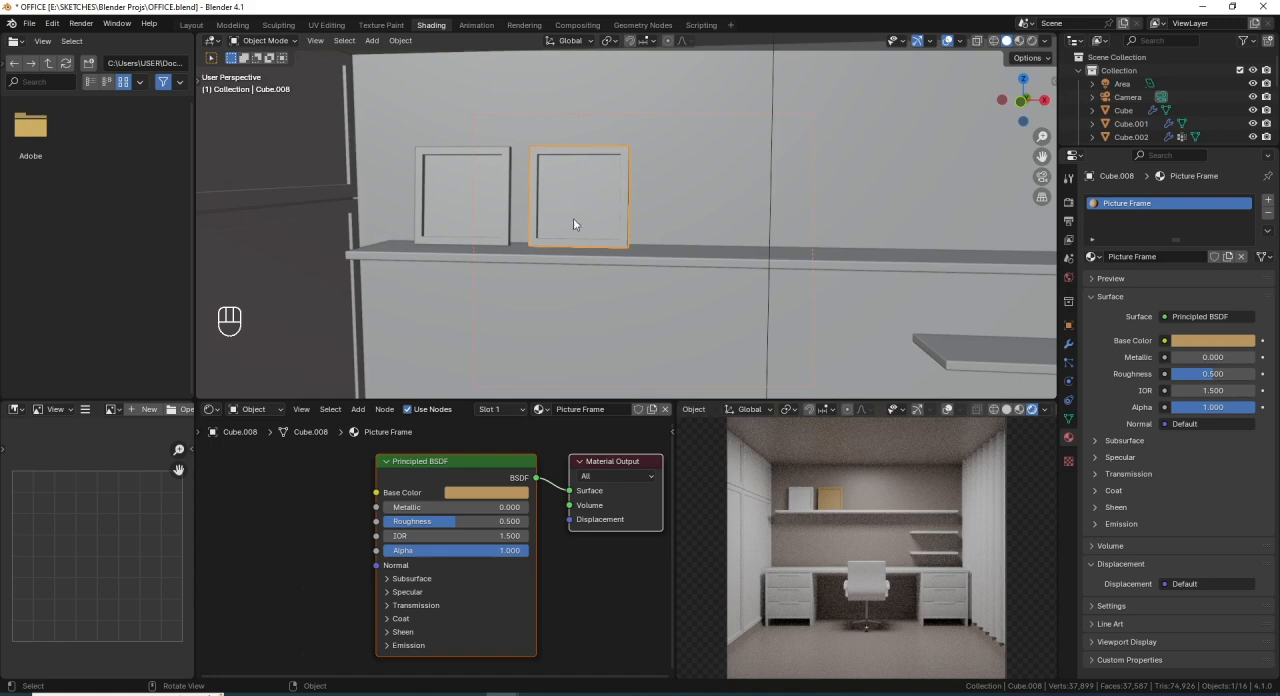
key("Tab")
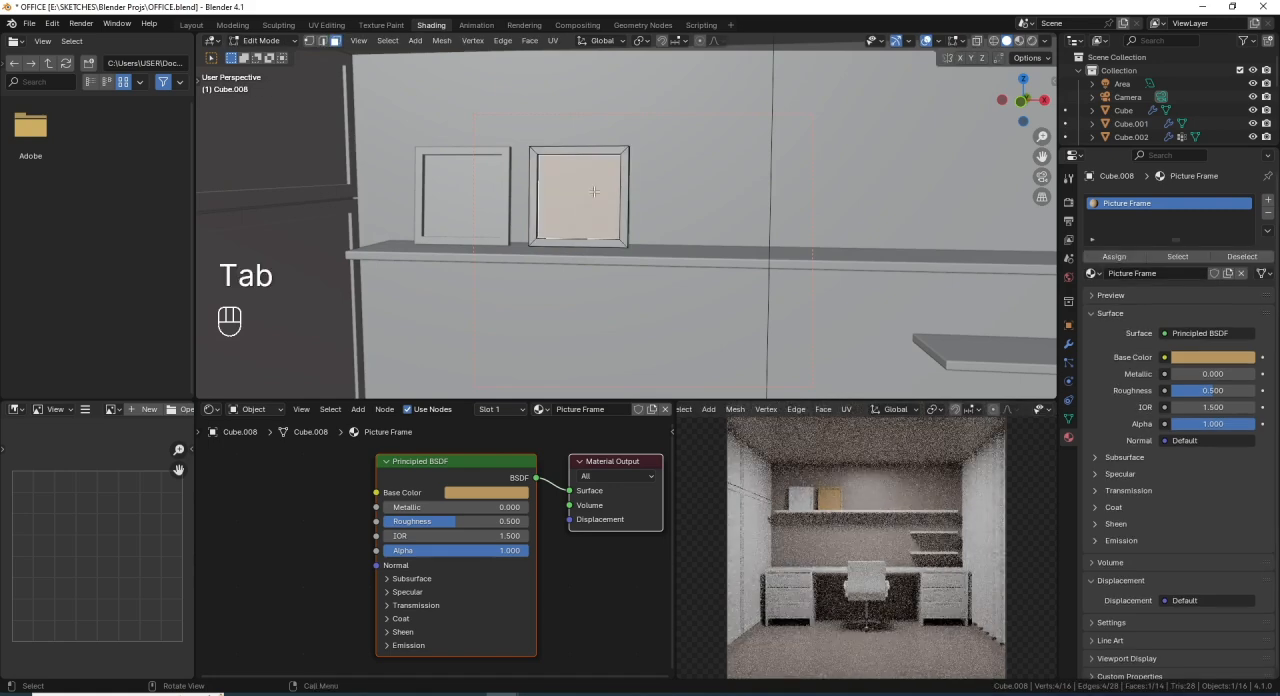
left_click(557, 244)
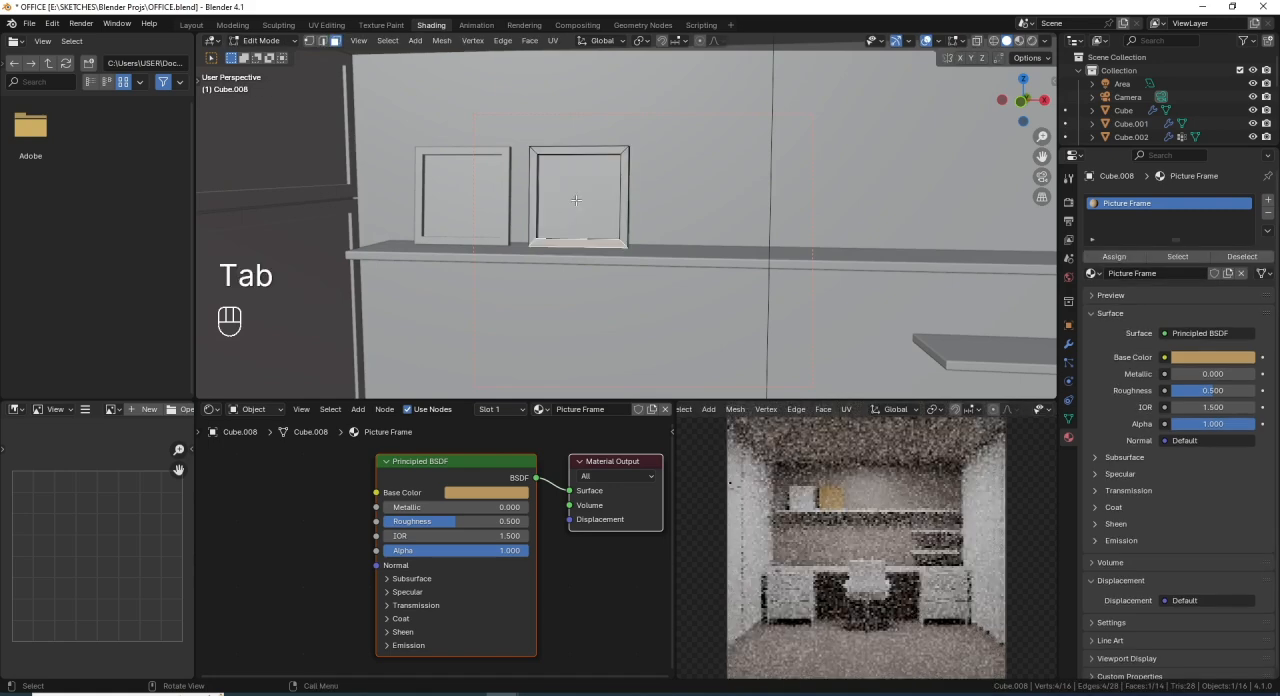
left_click(580, 210)
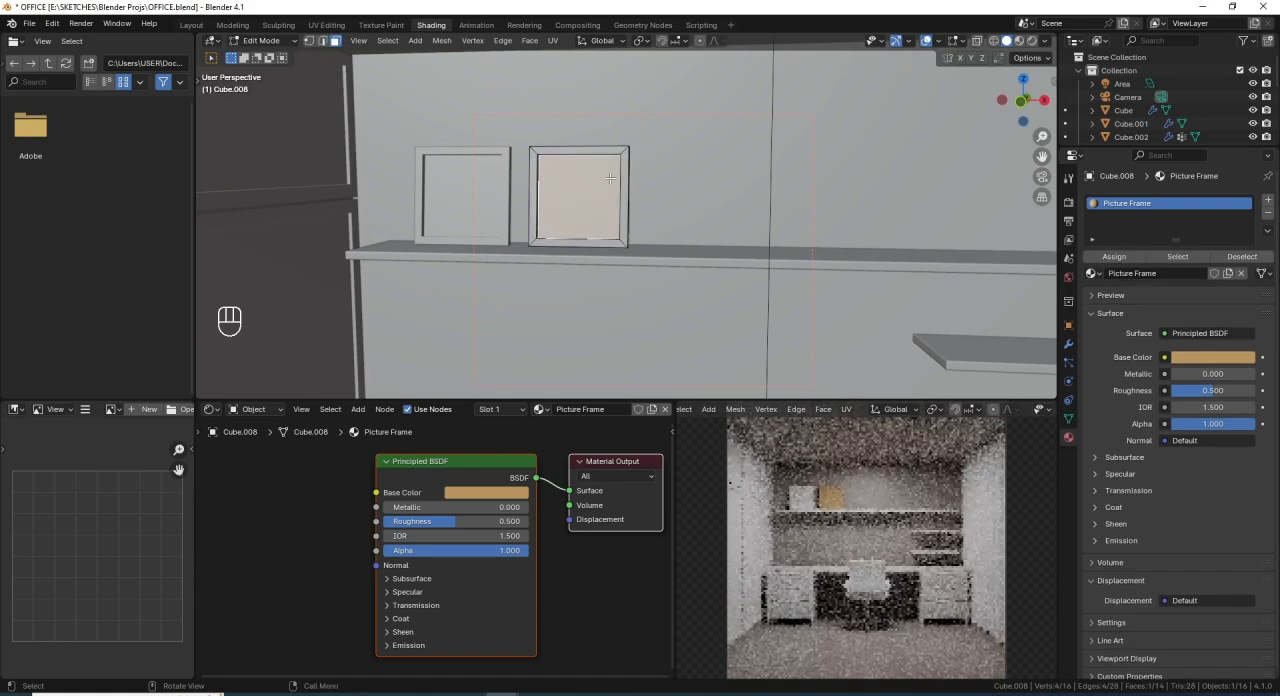
left_click(1268, 200)
left_click(1130, 280)
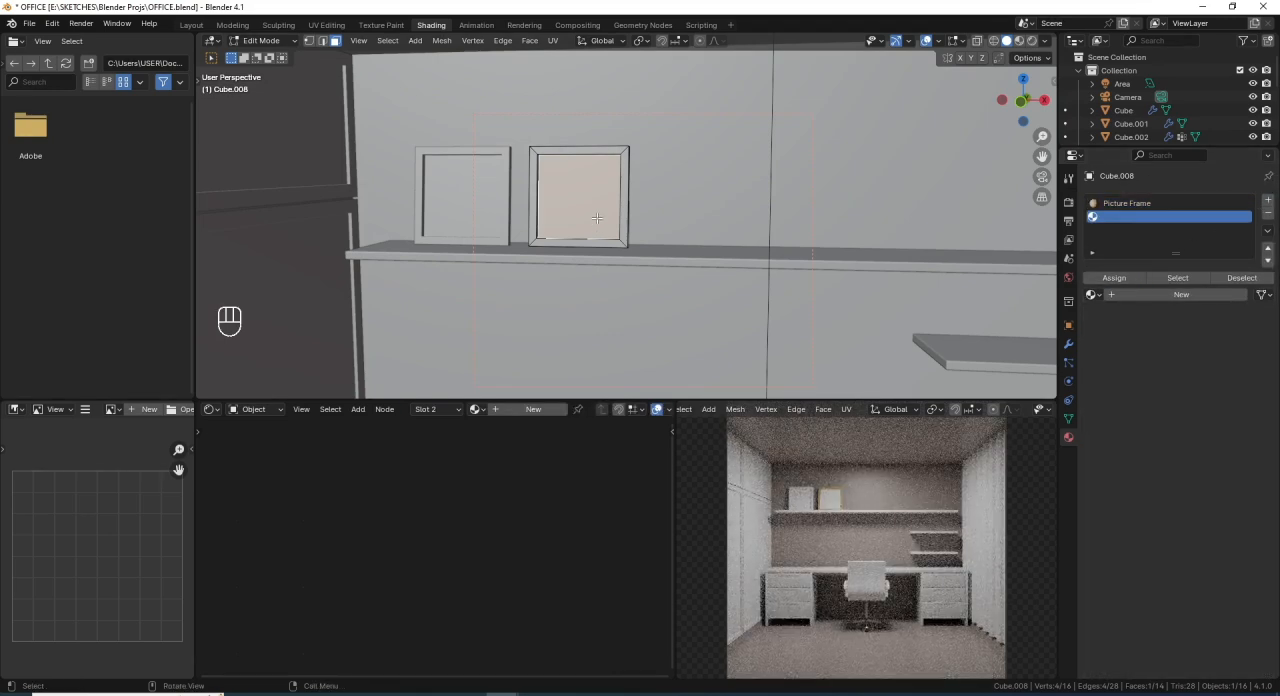
- Link the right-hand picture frame's materials to the left-hand frame in Object Mode
key("Tab")
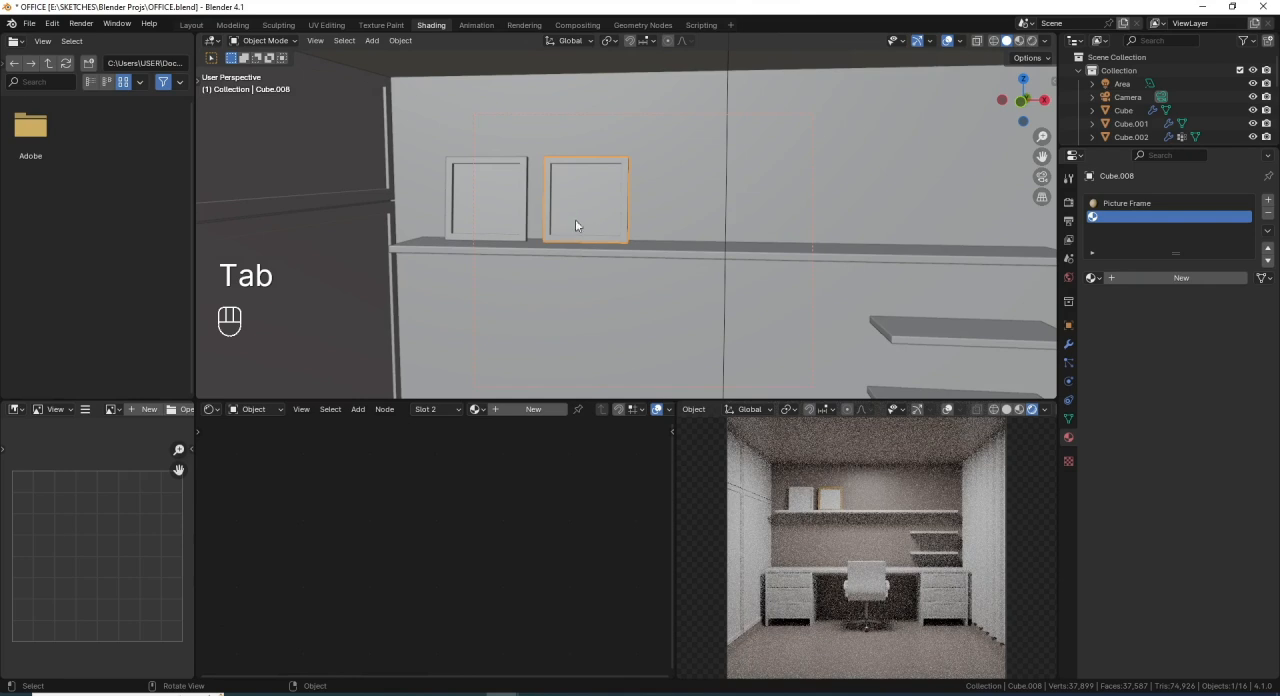
left_click(505, 201)
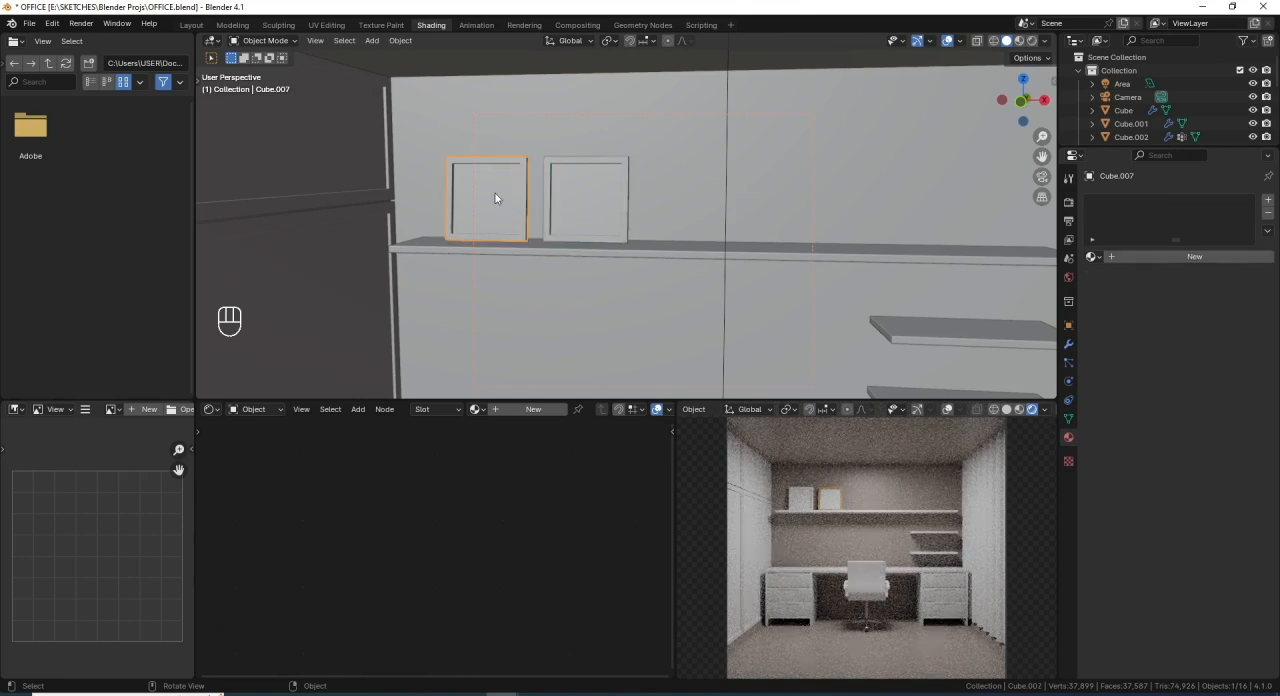
left_click(580, 205, "shift")
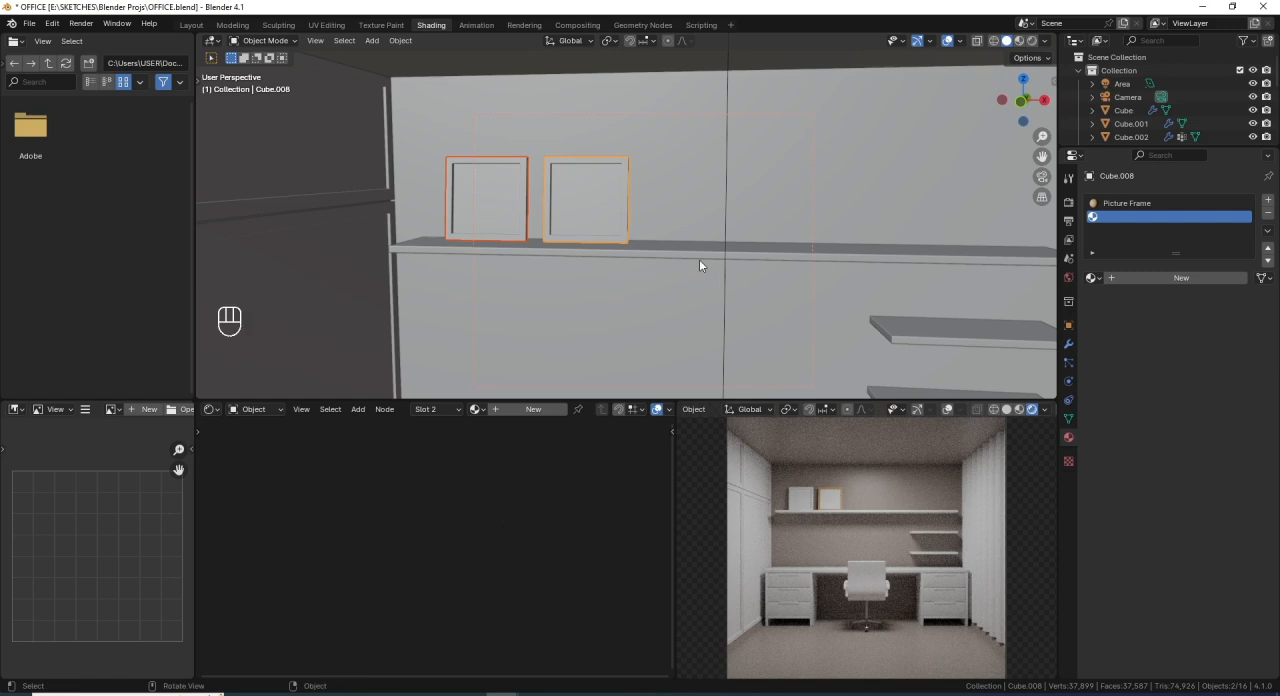
key("ctrl")
key("ctrl+l")
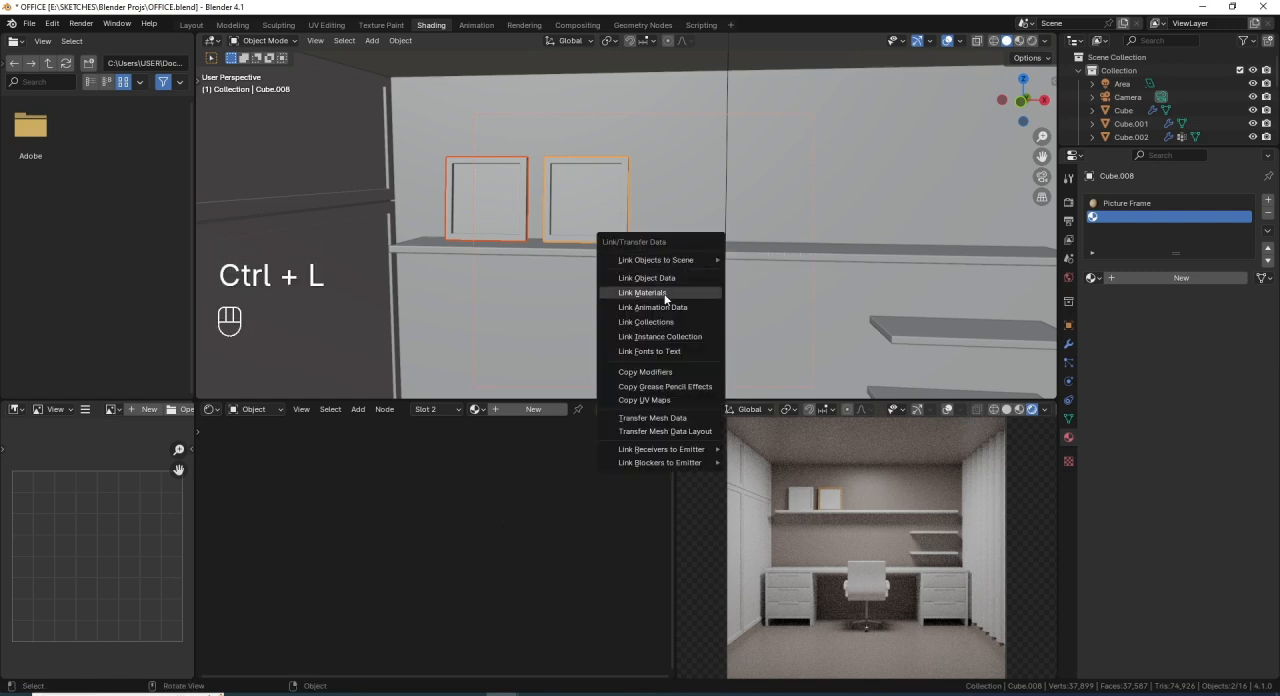
left_click(664, 293)
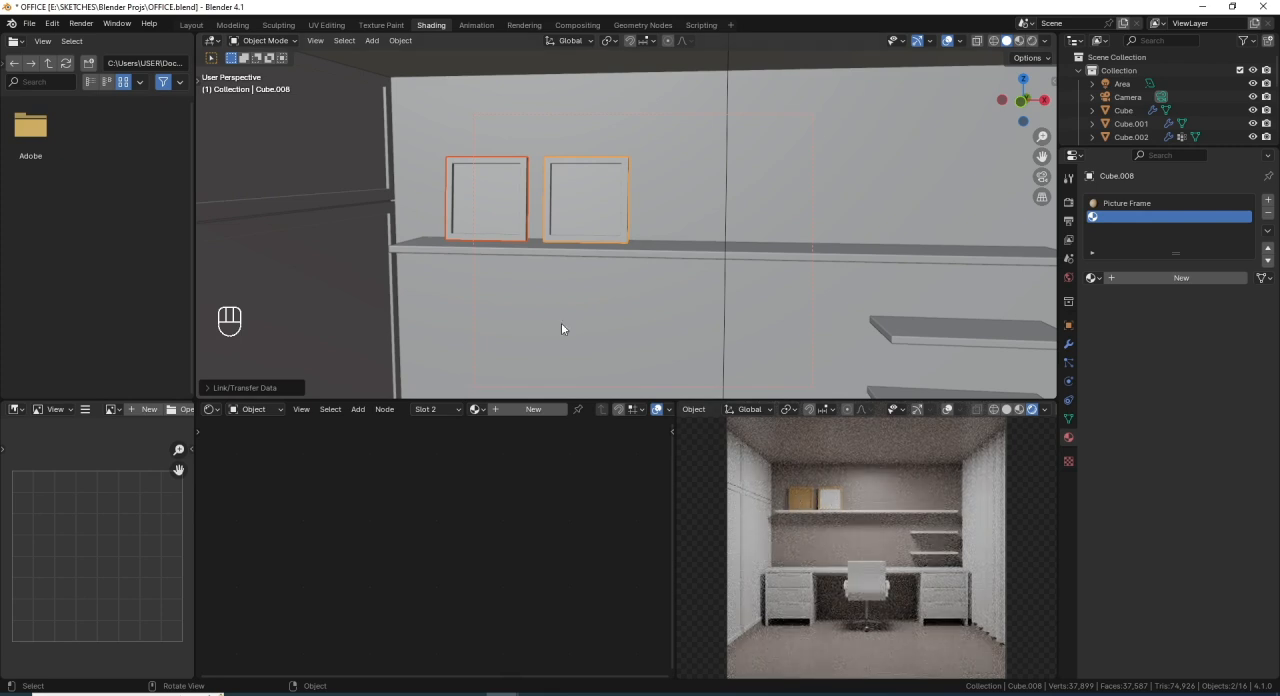
- Assign the empty second material slot to the left-hand frame's inner panel face and save the file
left_click(497, 171)
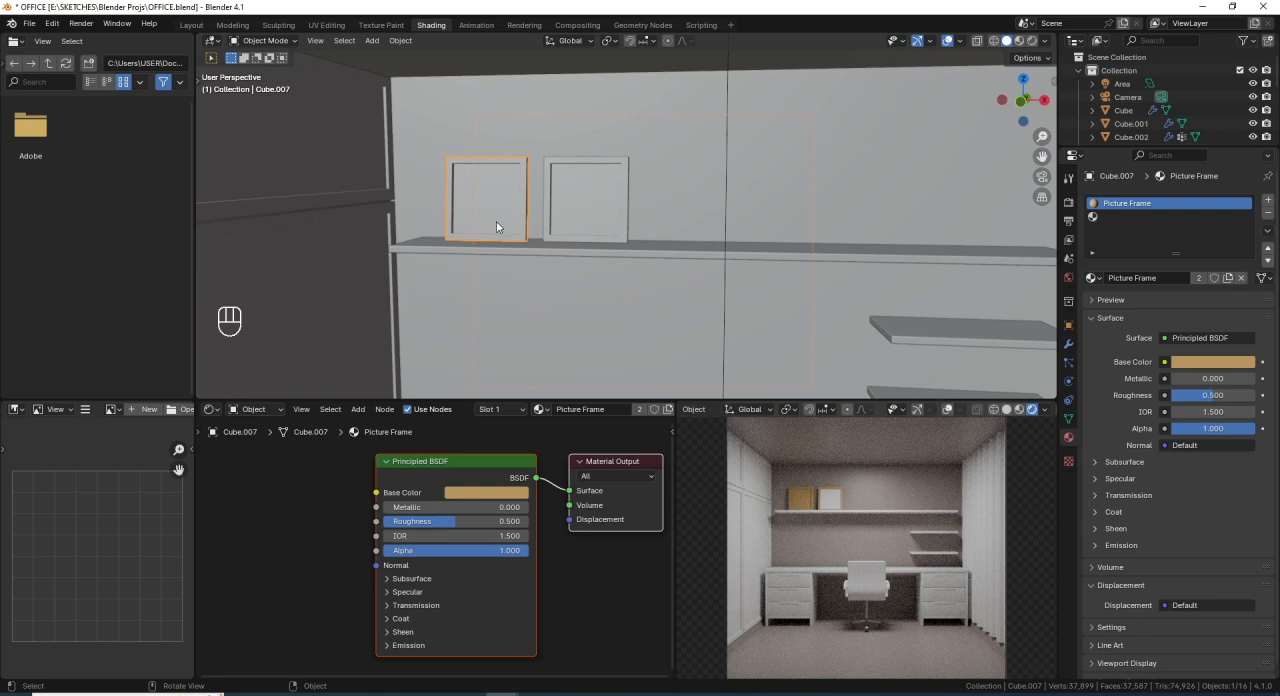
left_click(1126, 217)
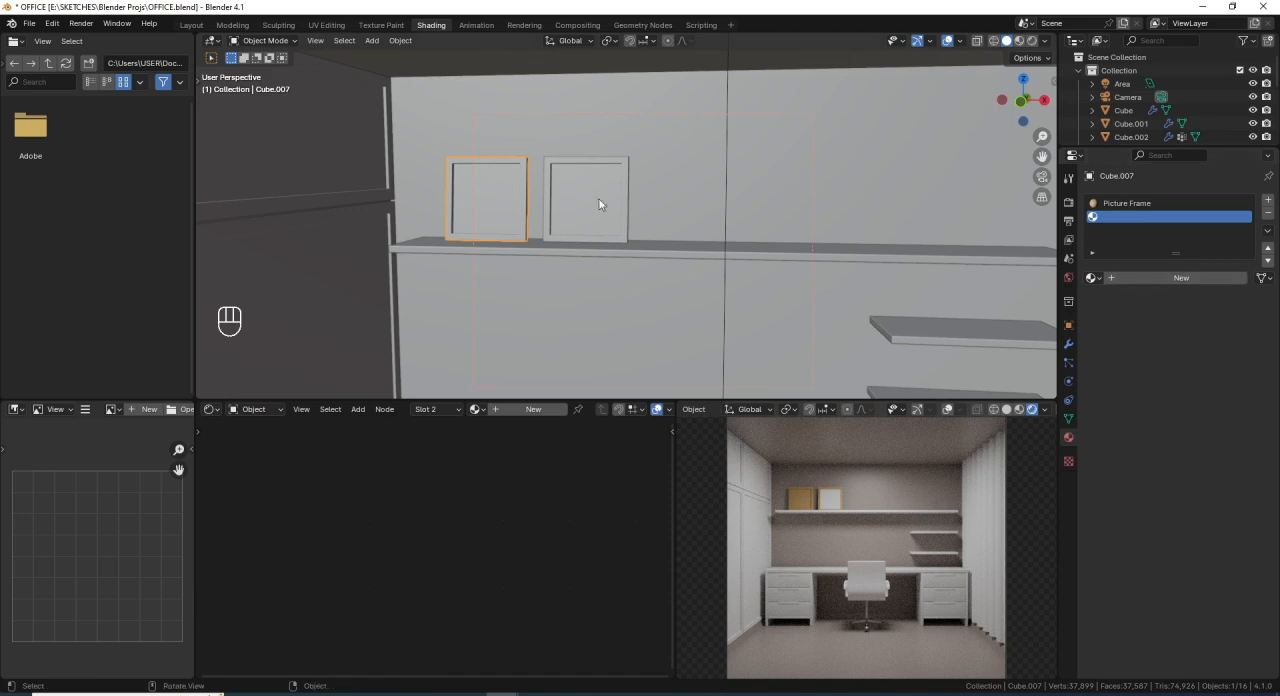
key("Tab")
left_click(1127, 281)
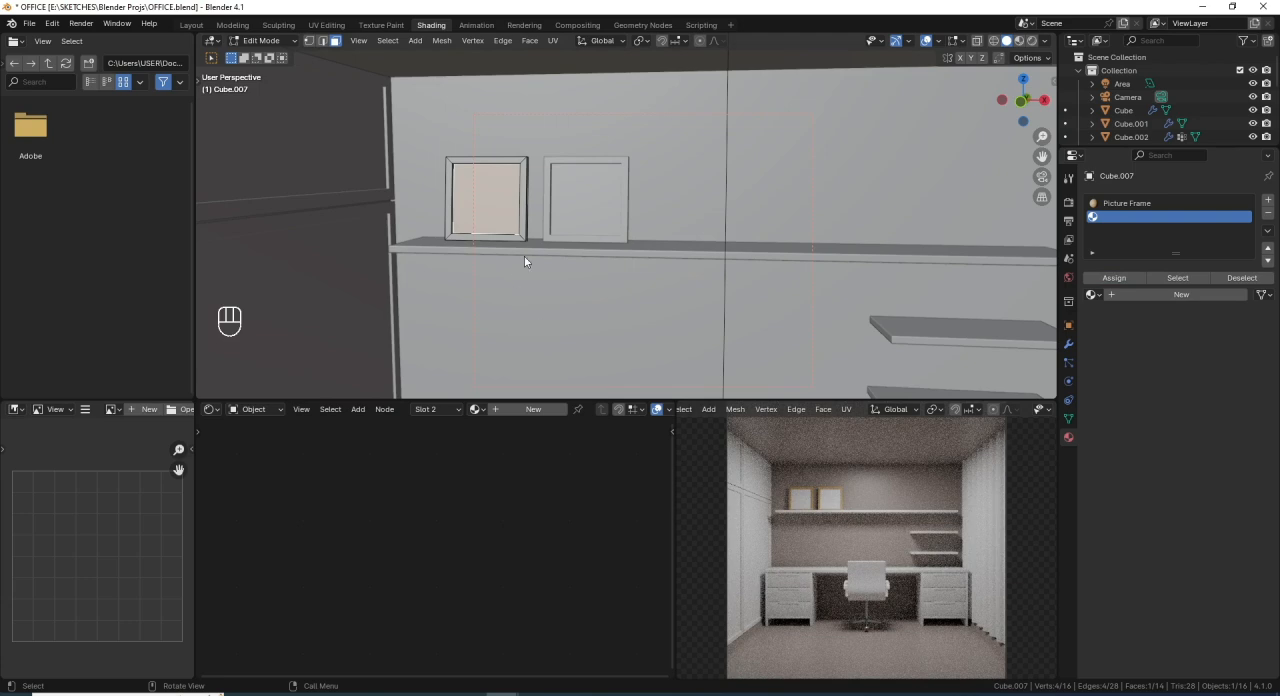
key("Tab")
scroll(541, 258, "down", 5)
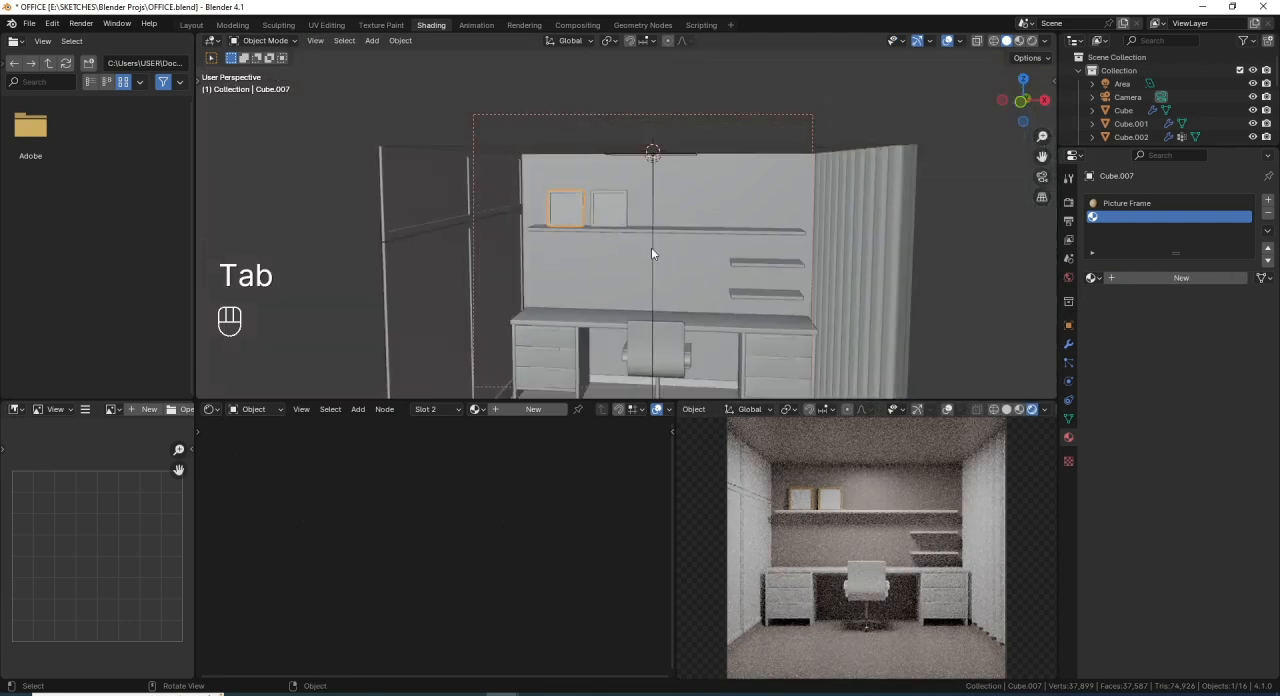
scroll(615, 250, "down", 2)
scroll(614, 246, "down", 3)
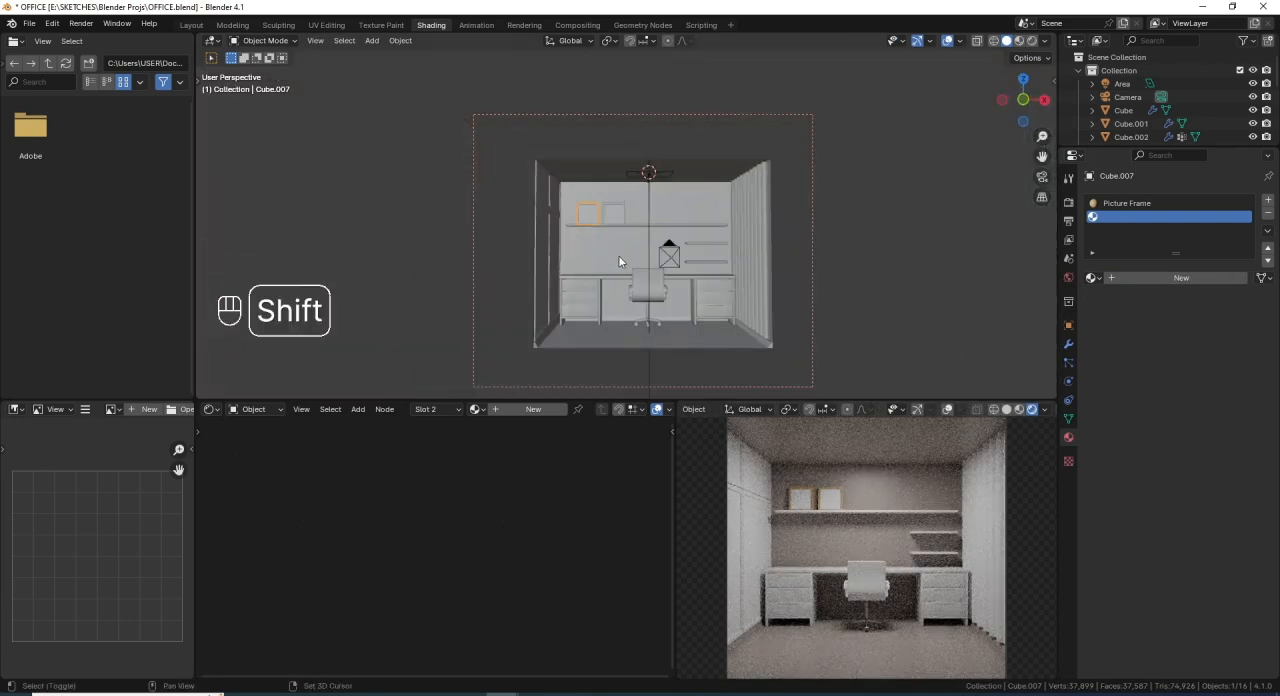
key("ctrl+s")
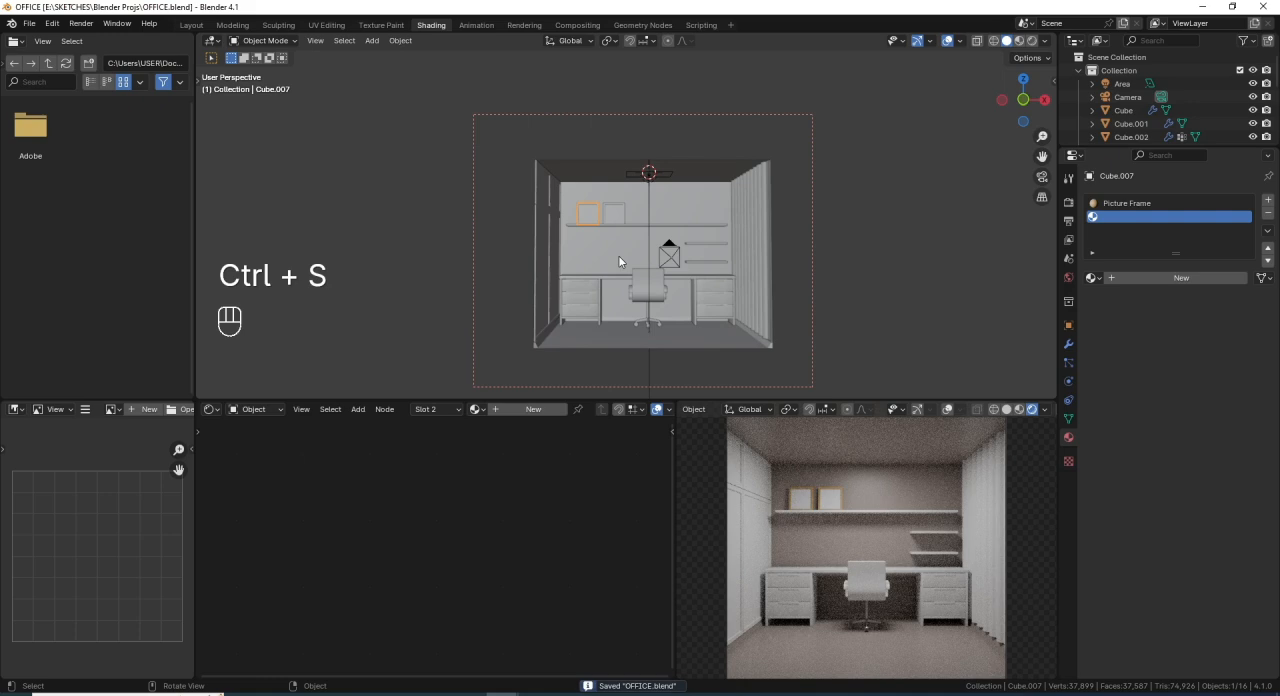
- Select the desk's drawer units and replace their material with the existing Chair material
scroll(644, 297, "up", 5)
middle_click_drag(644, 298, 752, 412, "shift")
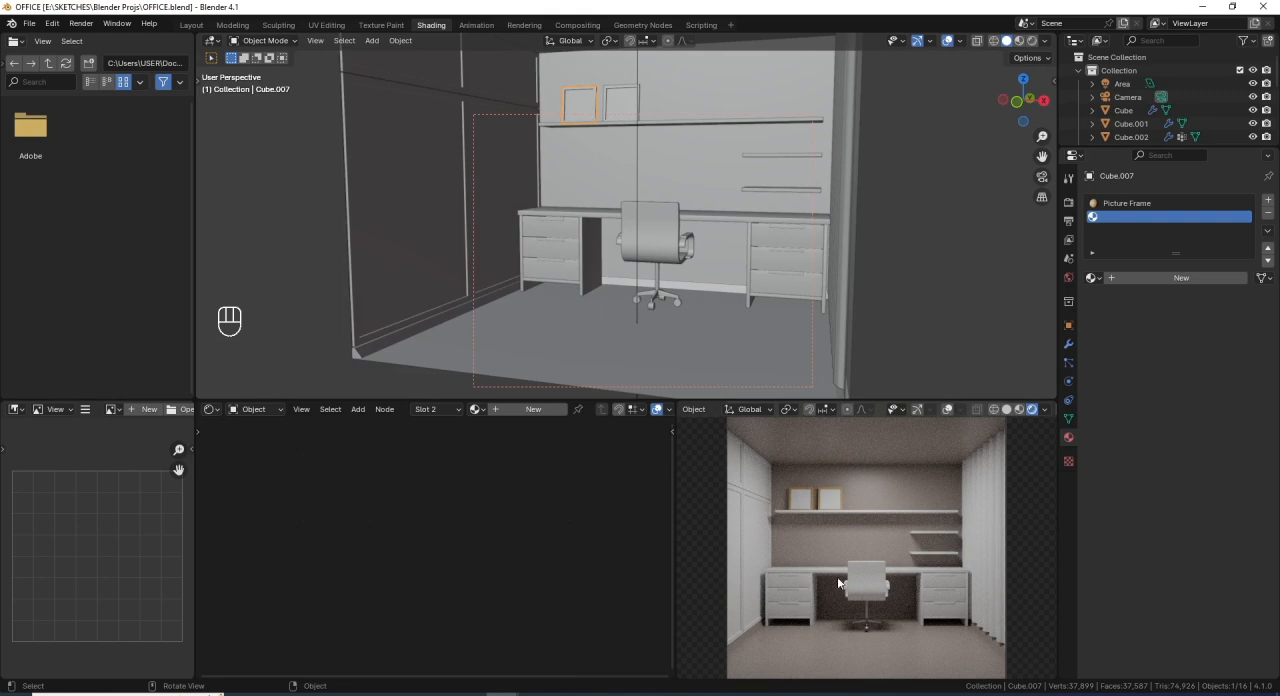
left_click(790, 584)
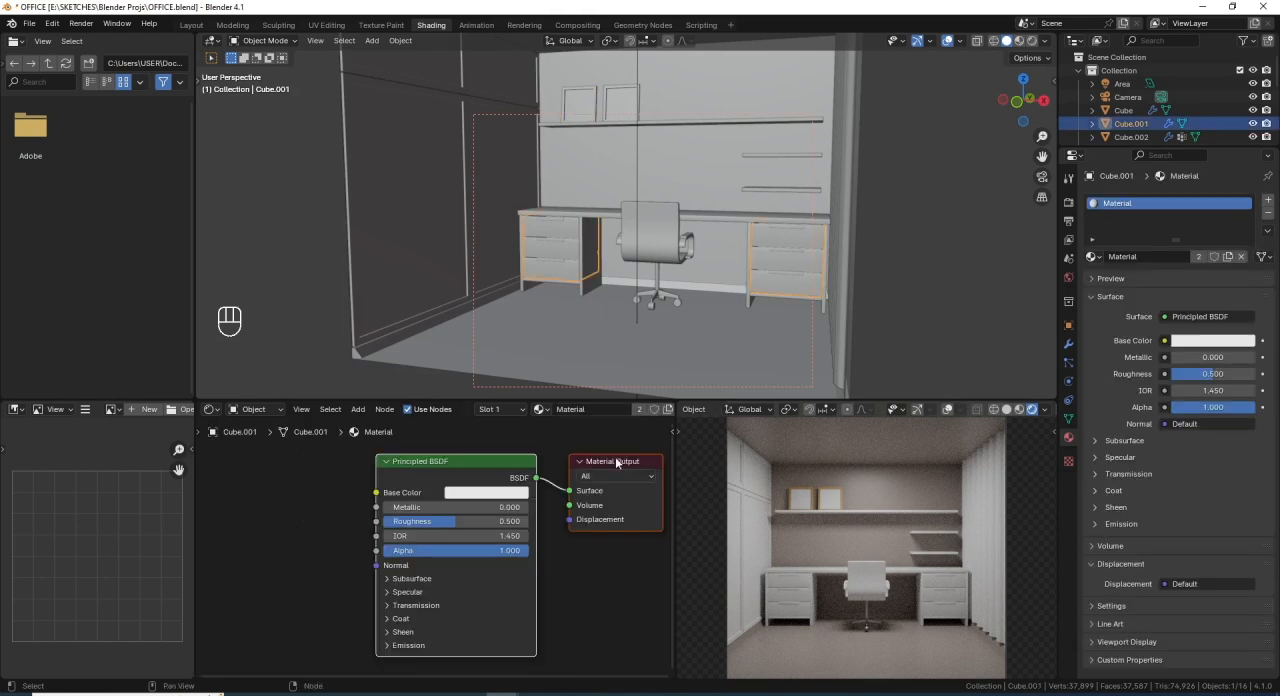
scroll(555, 240, "up", 4)
middle_click_drag(556, 256, 638, 247, "shift")
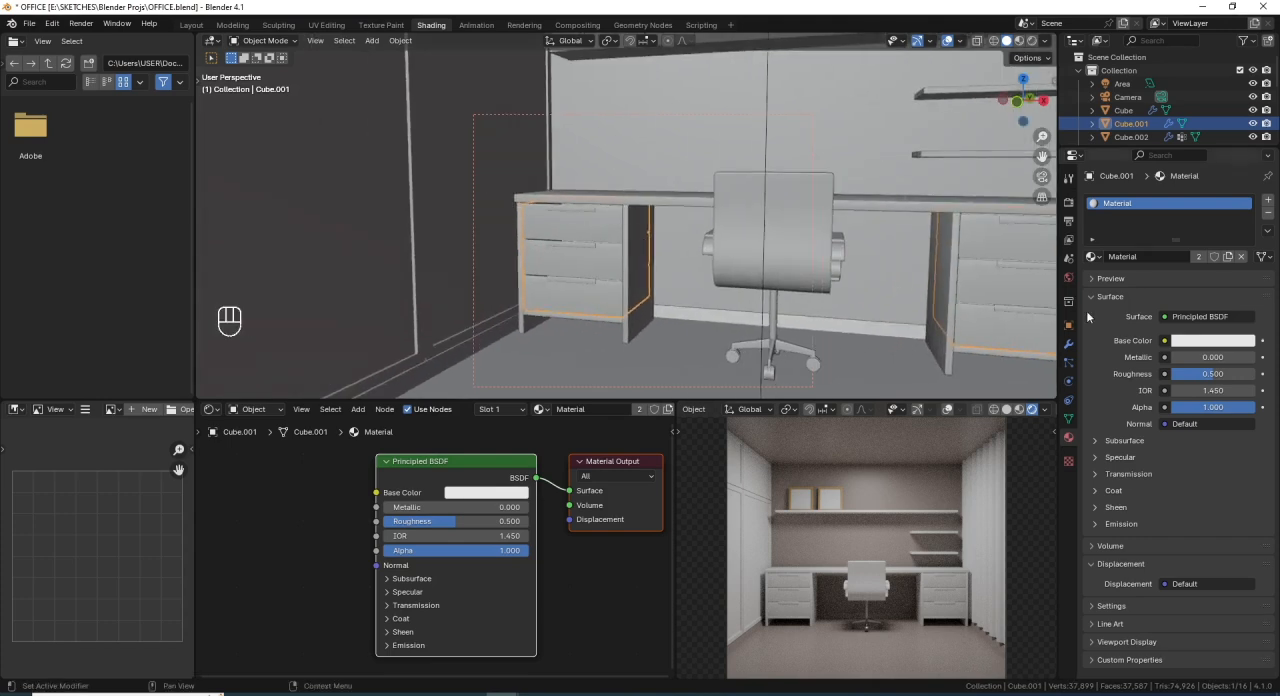
left_click(1095, 256)
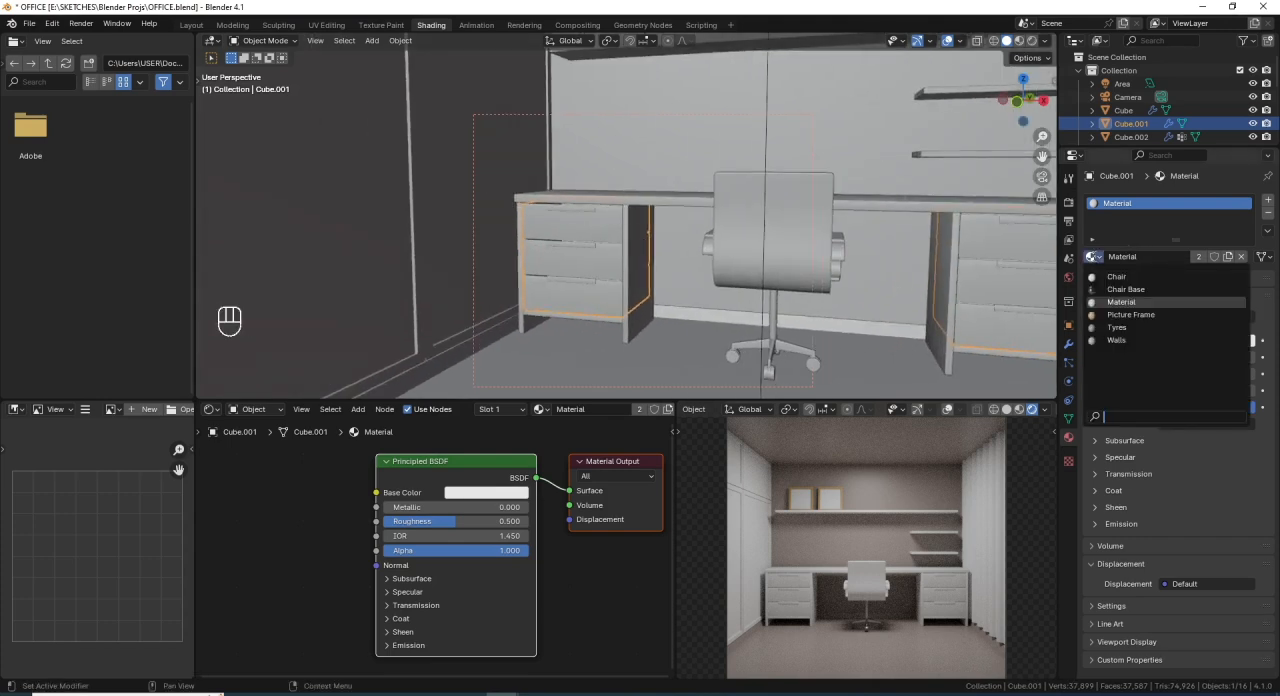
left_click(1130, 278)
- Enter Edit Mode on the drawer units and select the whole linked geometry of the three drawer handles
scroll(580, 217, "up", 2)
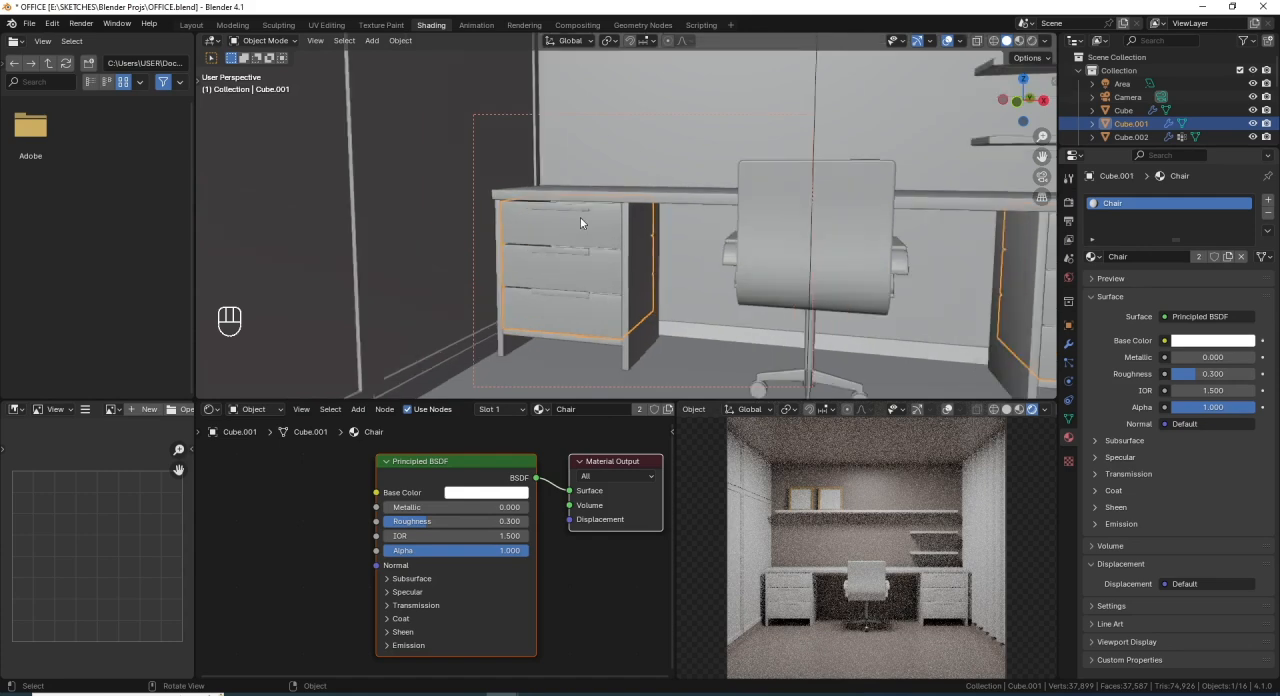
scroll(580, 217, "down", 5)
key("Tab")
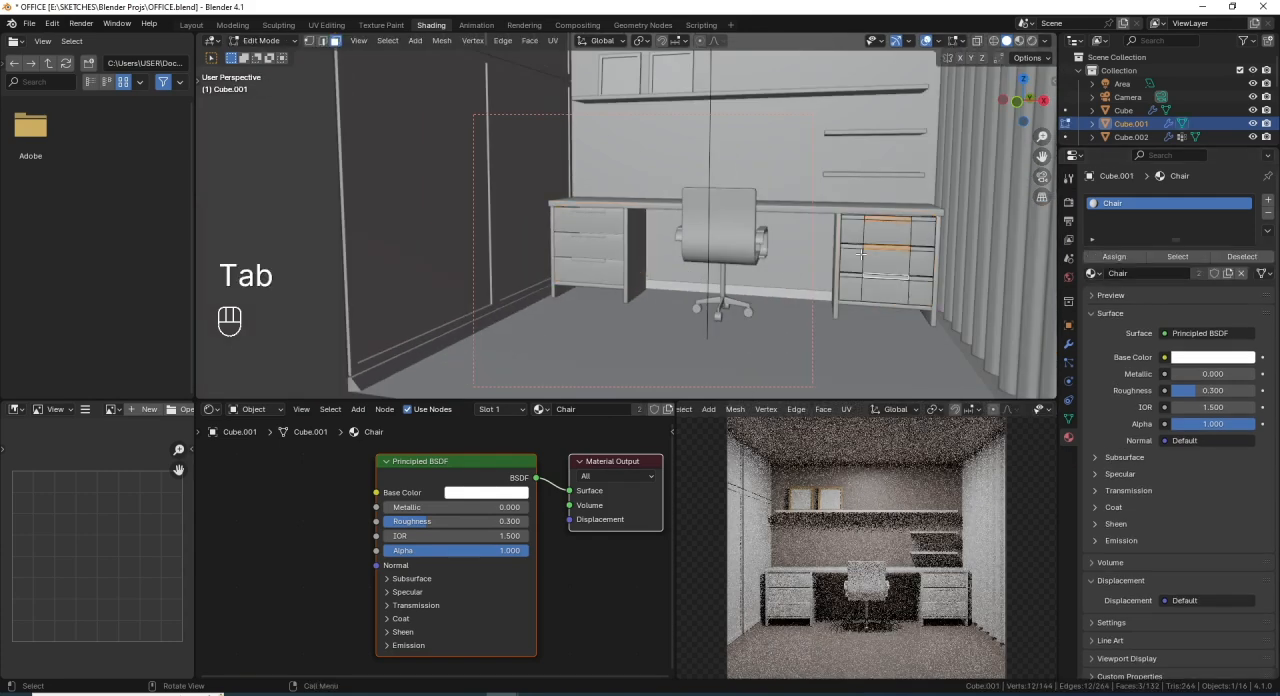
middle_click_drag(860, 254, 697, 259, "shift")
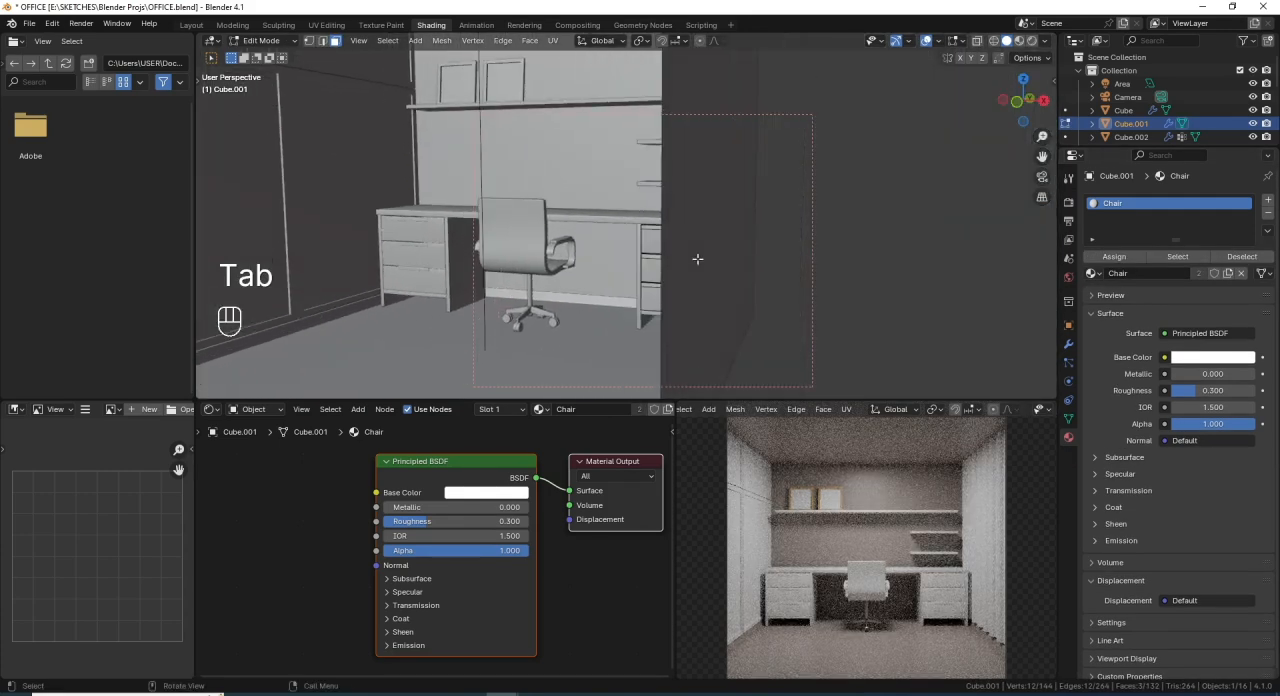
scroll(697, 259, "up", 5)
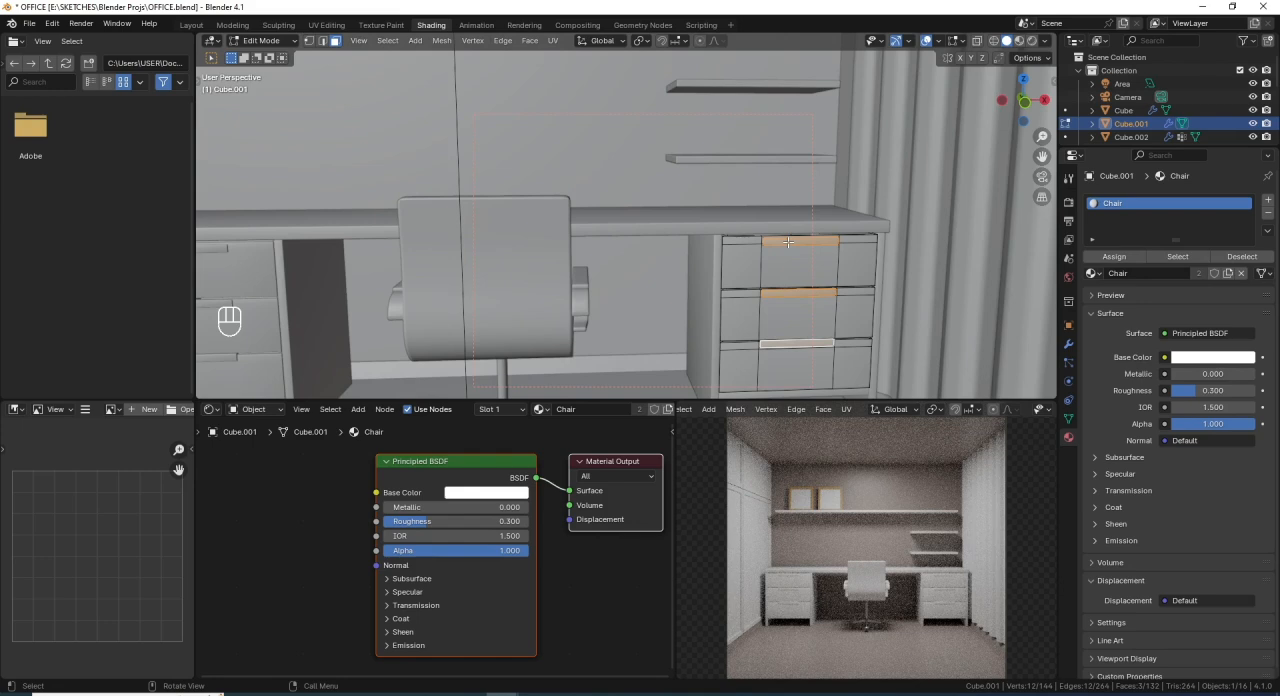
key("l")
key("l")
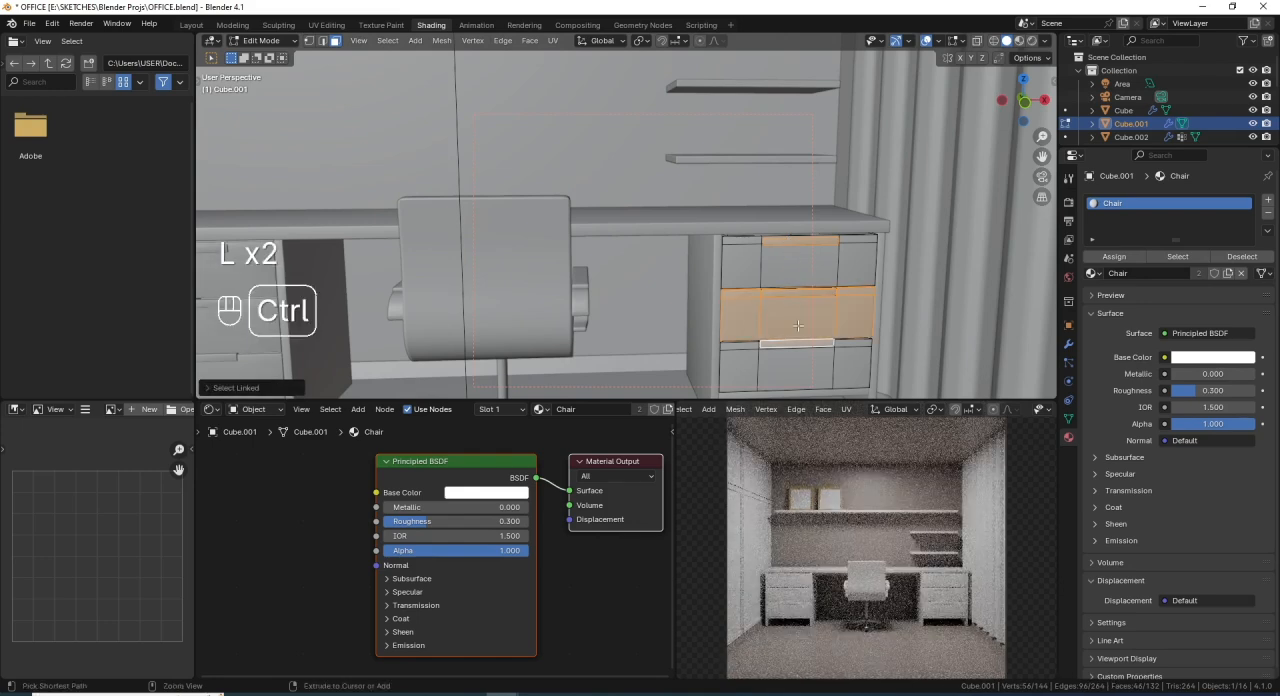
key("ctrl+z")
key("l")
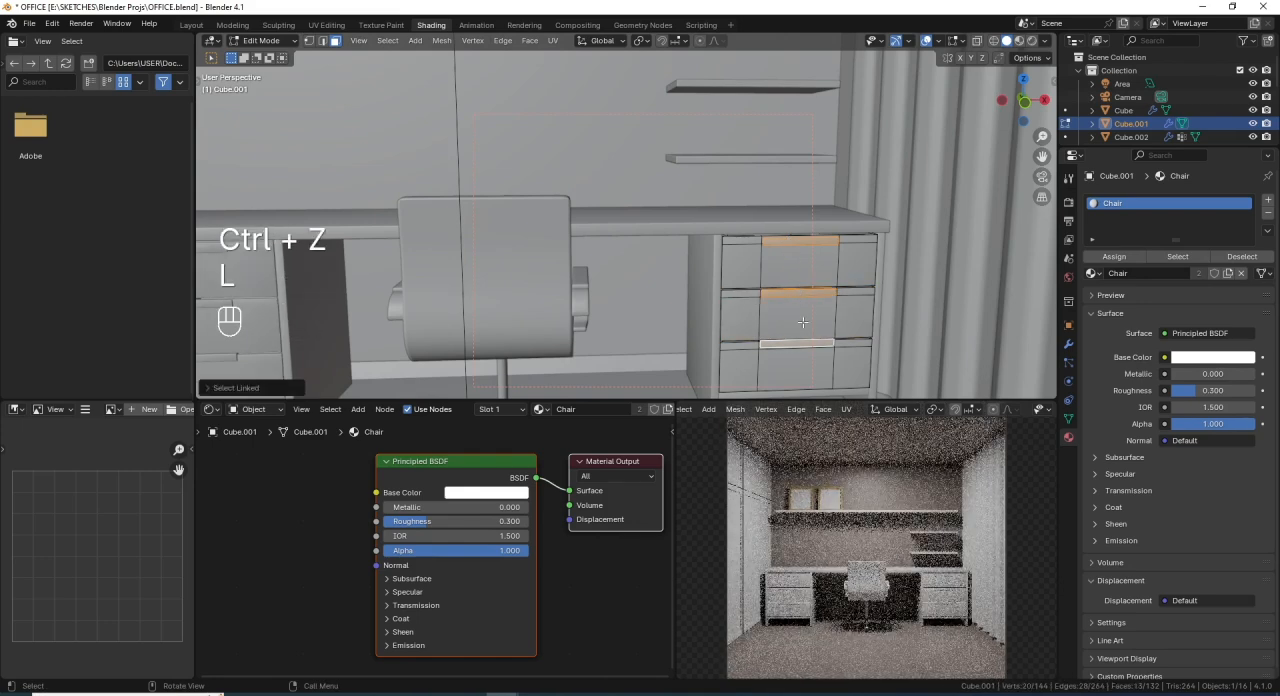
key("l")
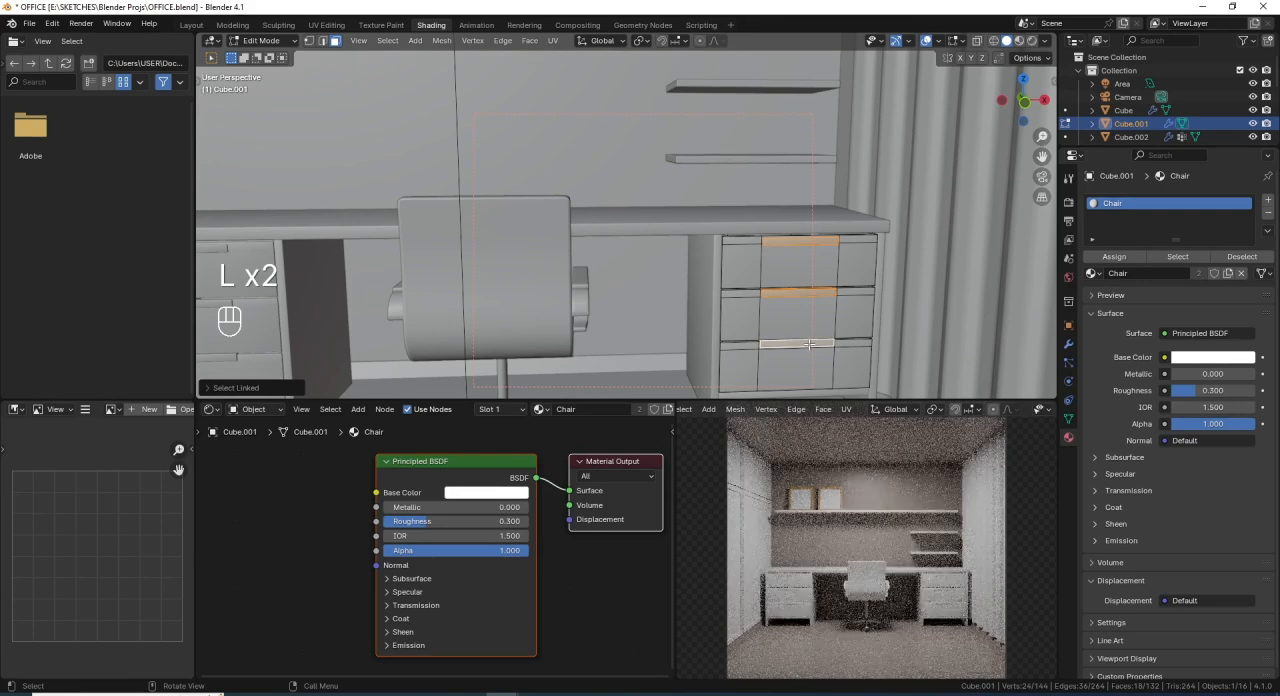
key("g")
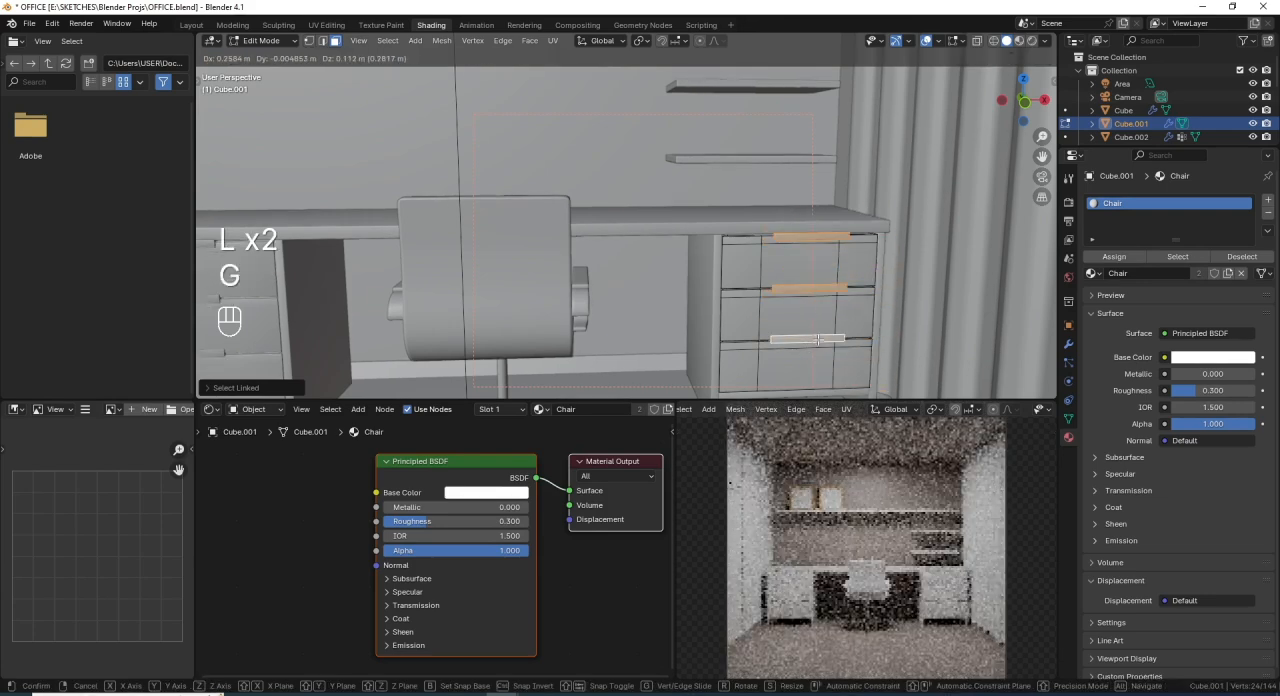
right_click(1082, 277)
- Add a second material slot, assign it to the selected drawer handles, and create a new material in it from Object Mode
left_click(1267, 200)
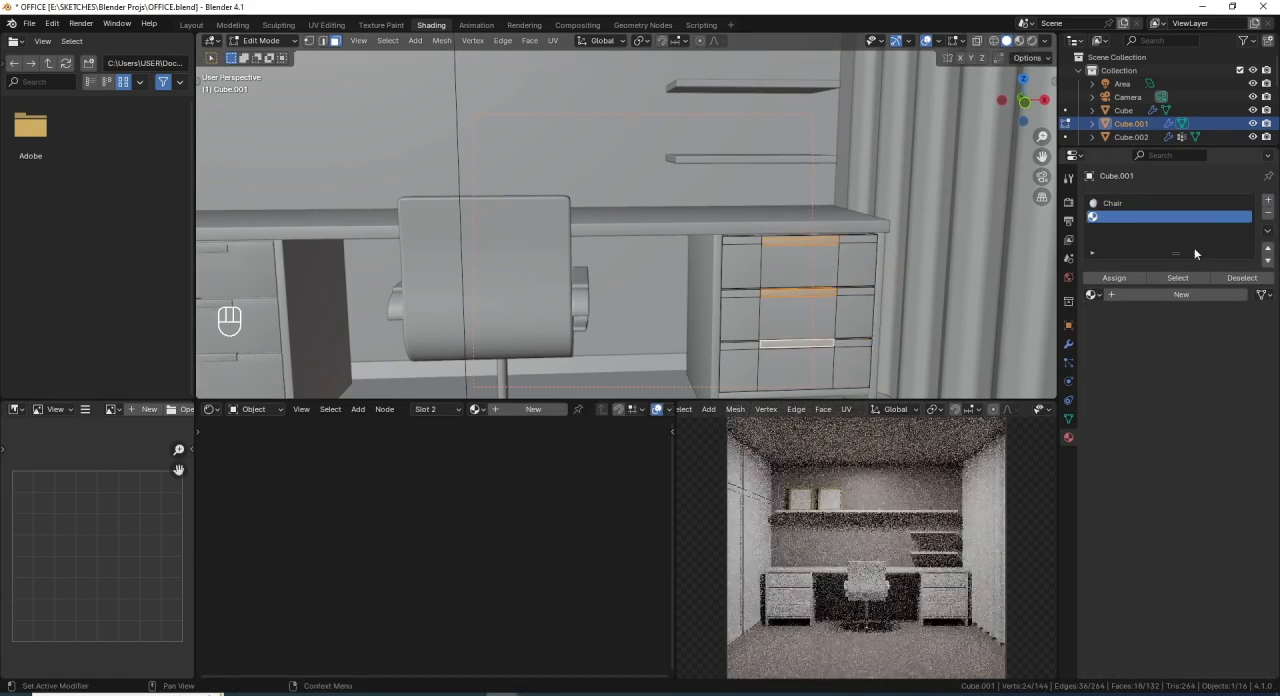
left_click(1120, 279)
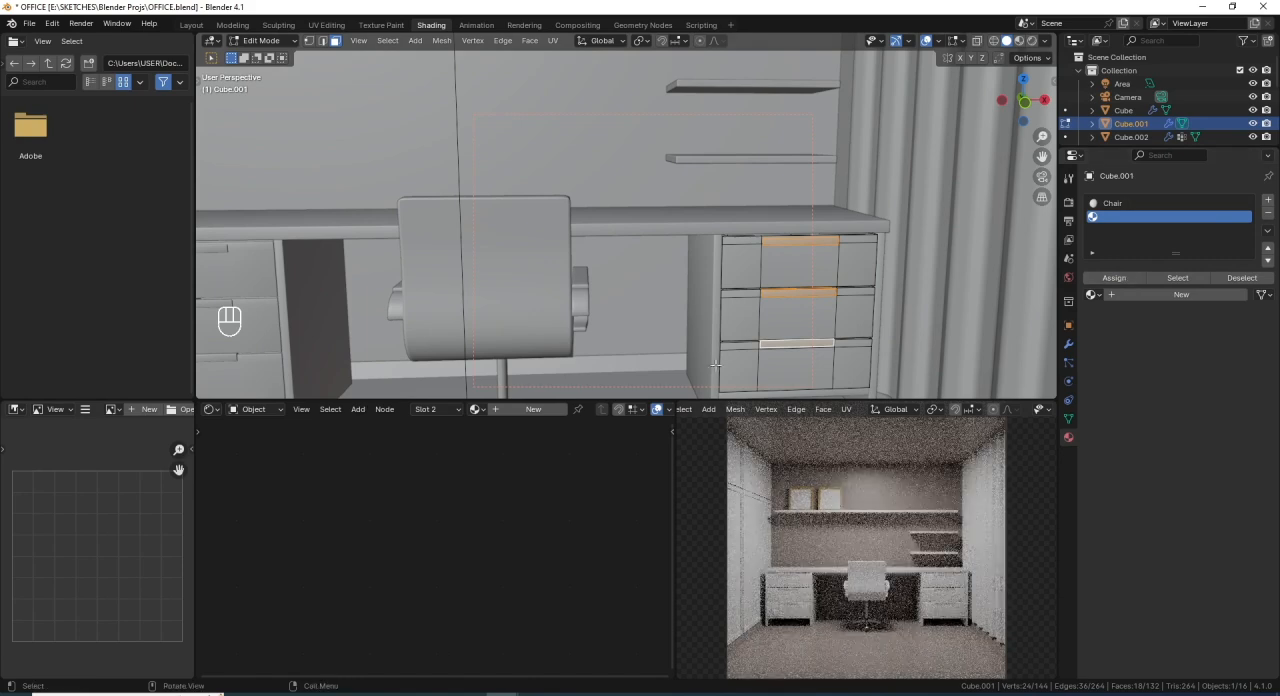
key("Tab")
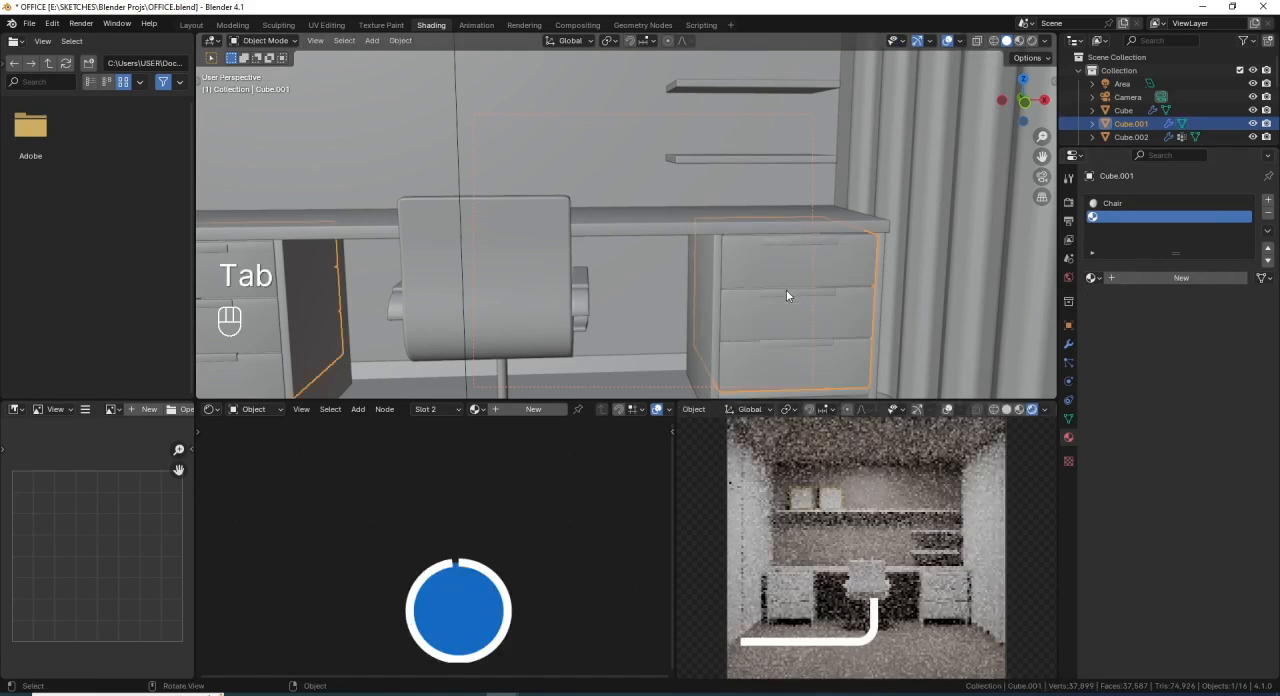
left_click(1129, 278)
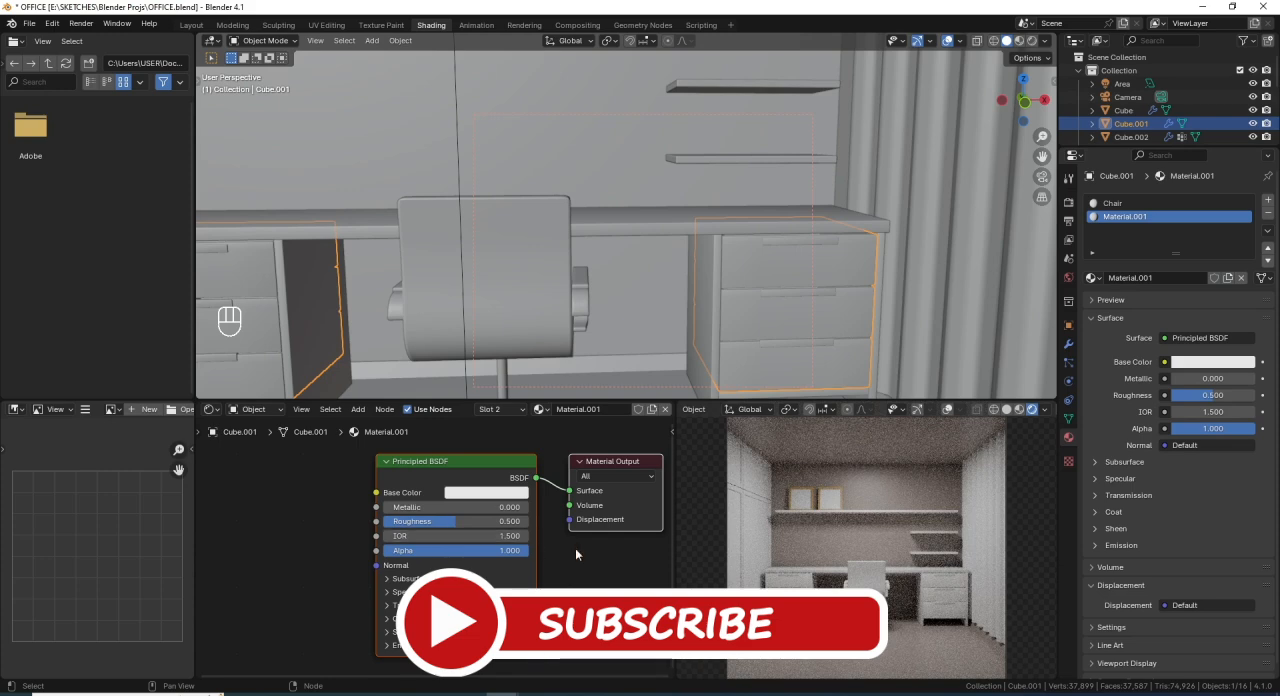
- Darken the handle material's base color by setting its HSV value to 0.074
left_click(487, 492)
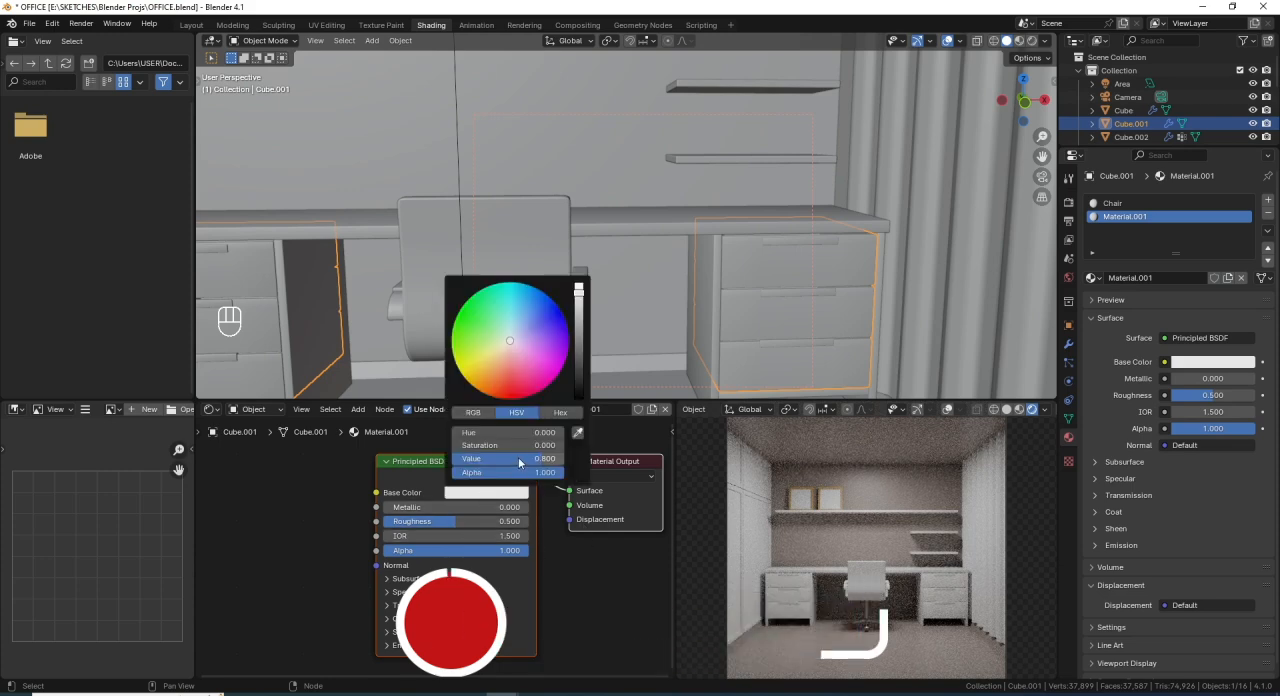
left_click(522, 460)
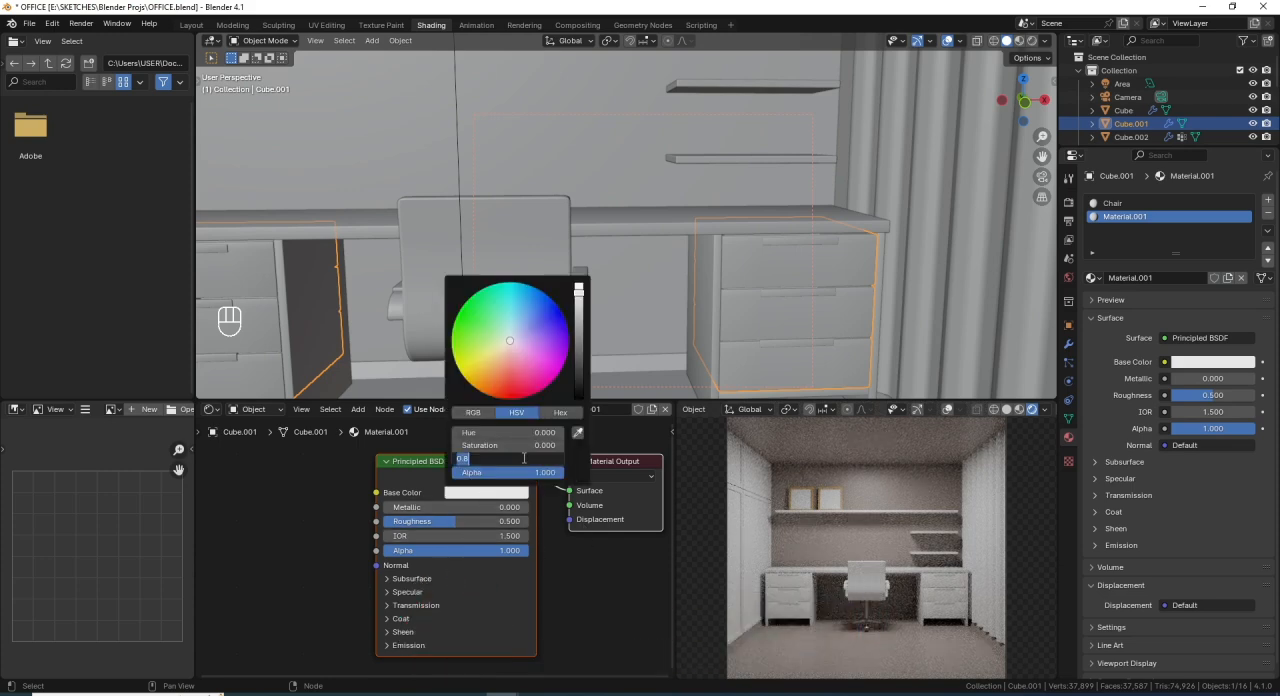
type(".074")
key("Return")
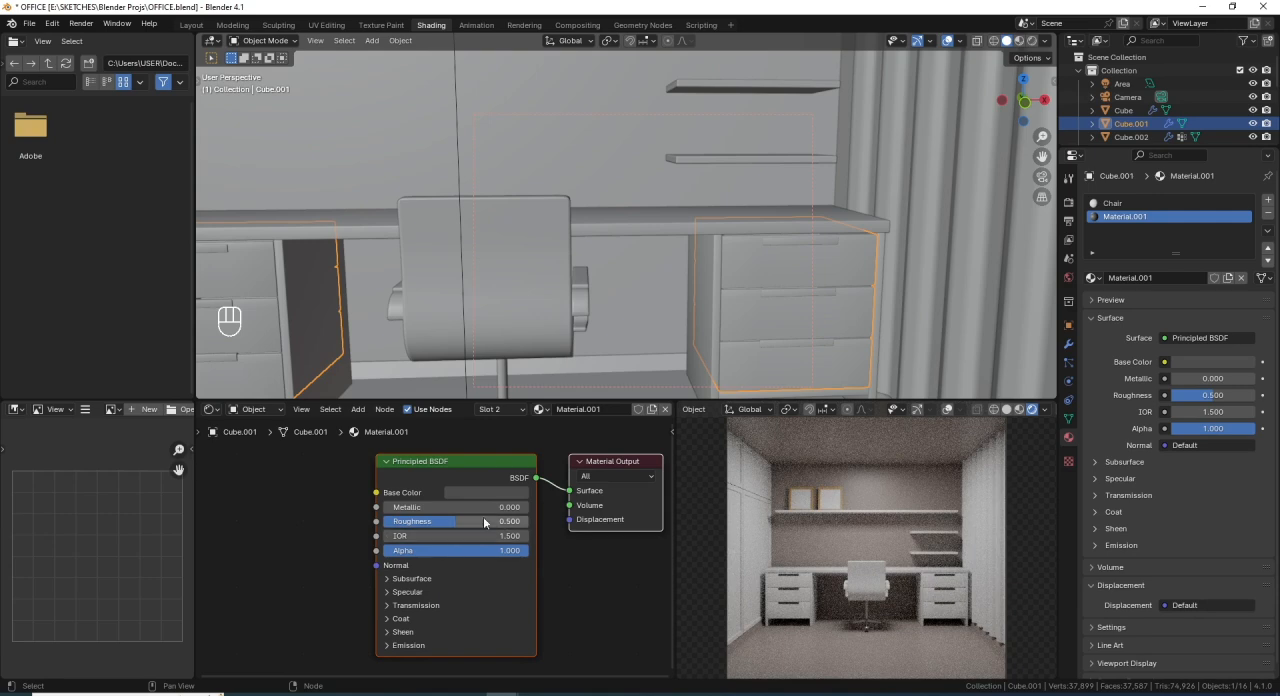
- Set the handle material's roughness to 0.3 and save the file
left_click(448, 523)
type(".3")
key("Return")
key("ctrl+s")
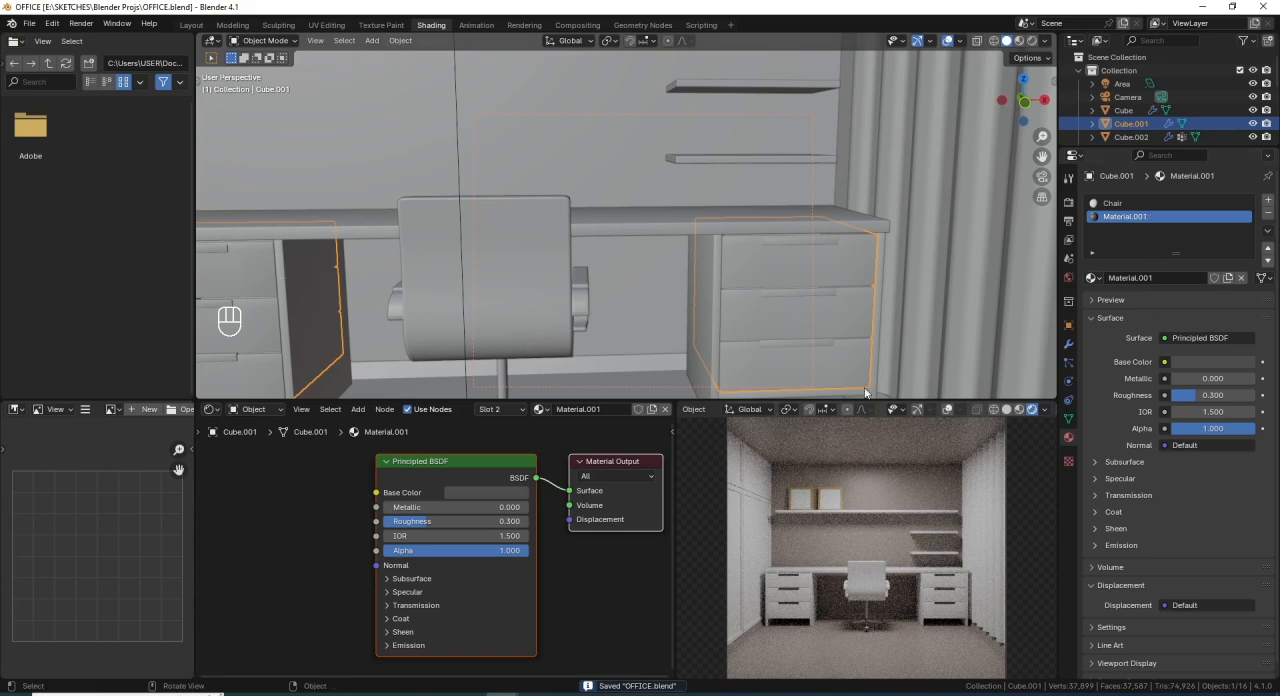
- Rename the drawer handles' material as Black
left_click(1142, 280)
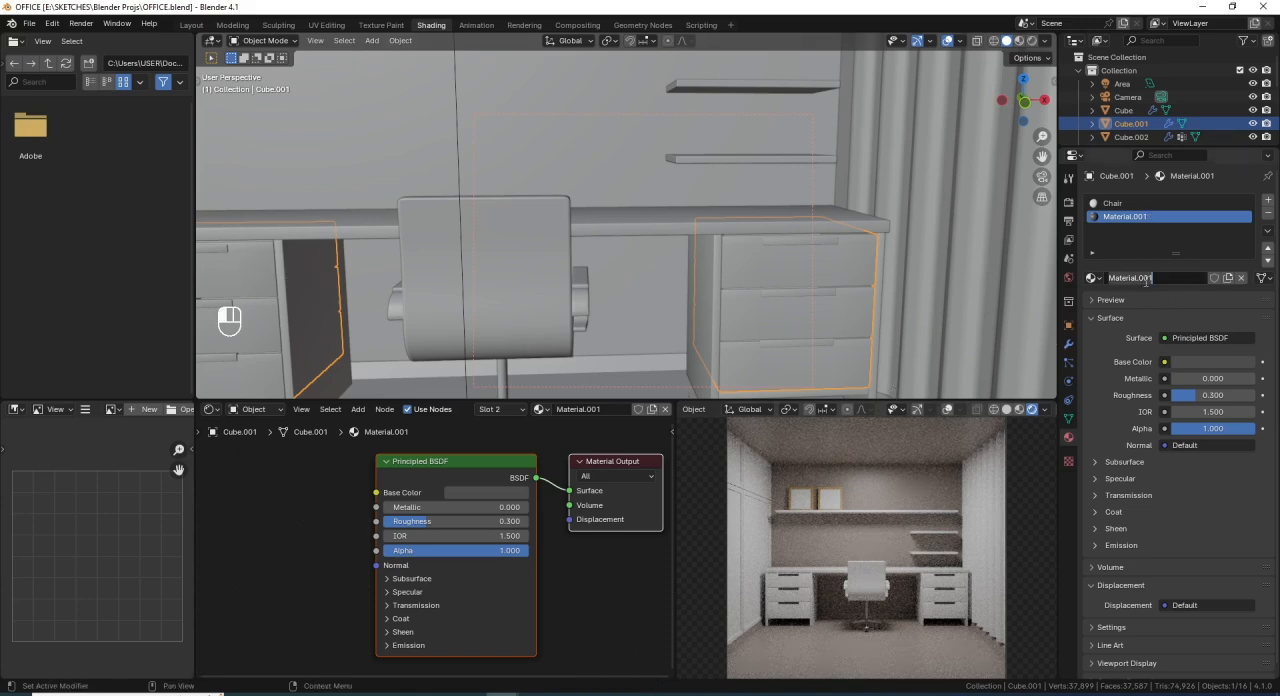
type("Black")
key("Return")
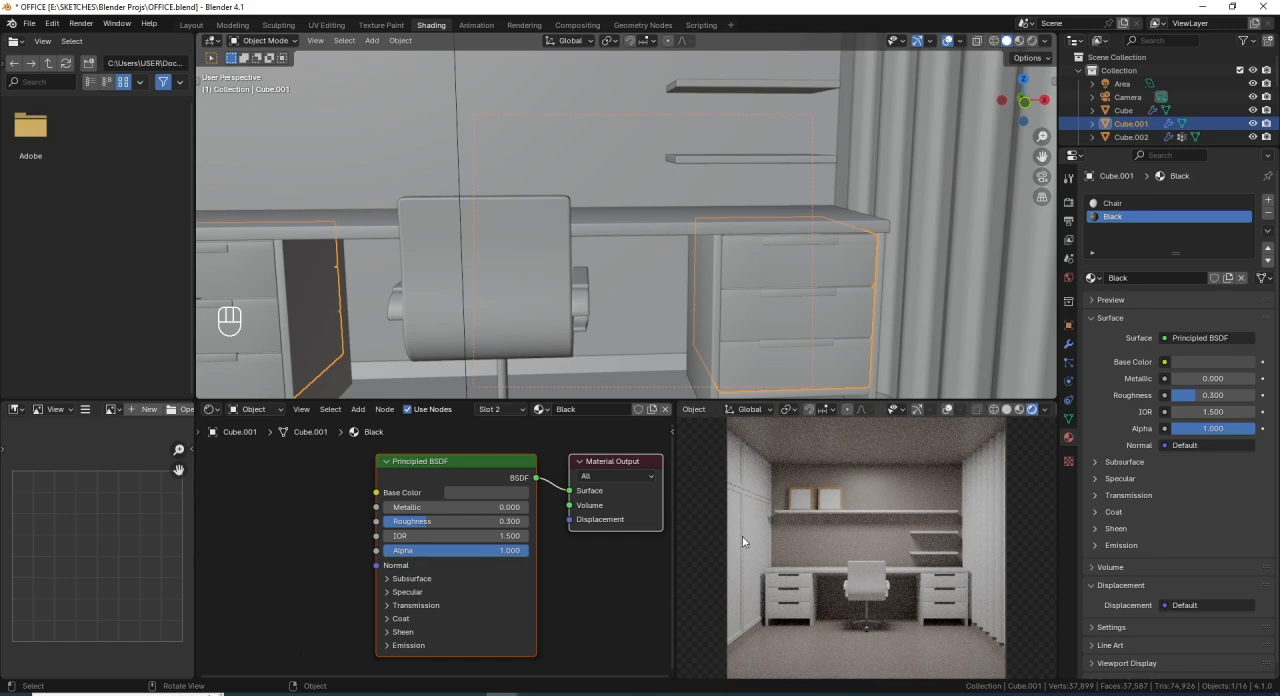
- Select the large divided panel along the room's left-hand side and give it a new material named Glass
scroll(394, 223, "down", 5)
middle_click_drag(408, 224, 442, 239)
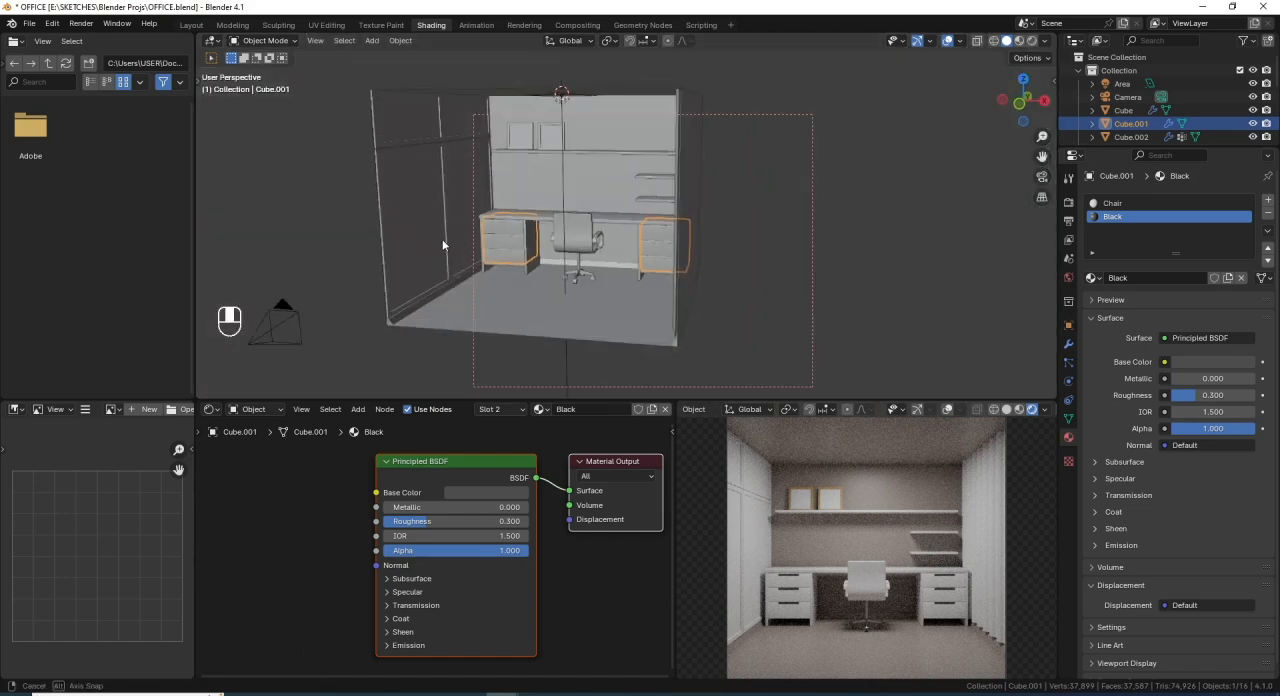
left_click(452, 188)
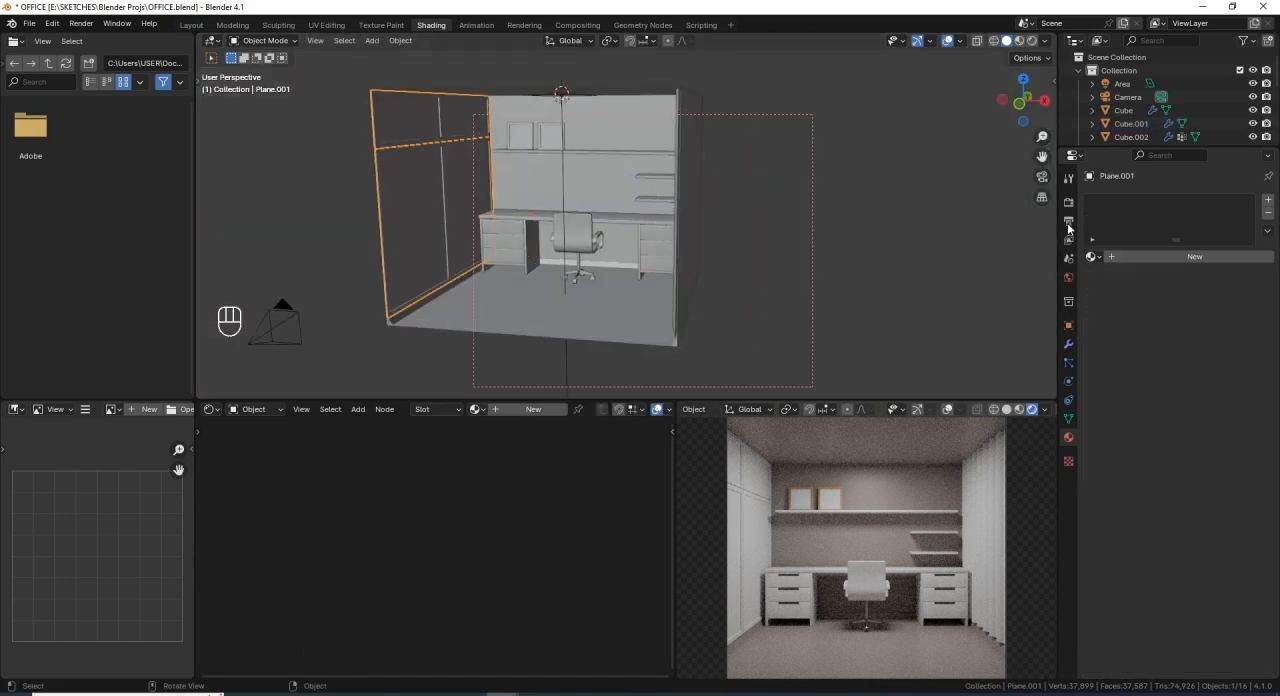
left_click(1129, 258)
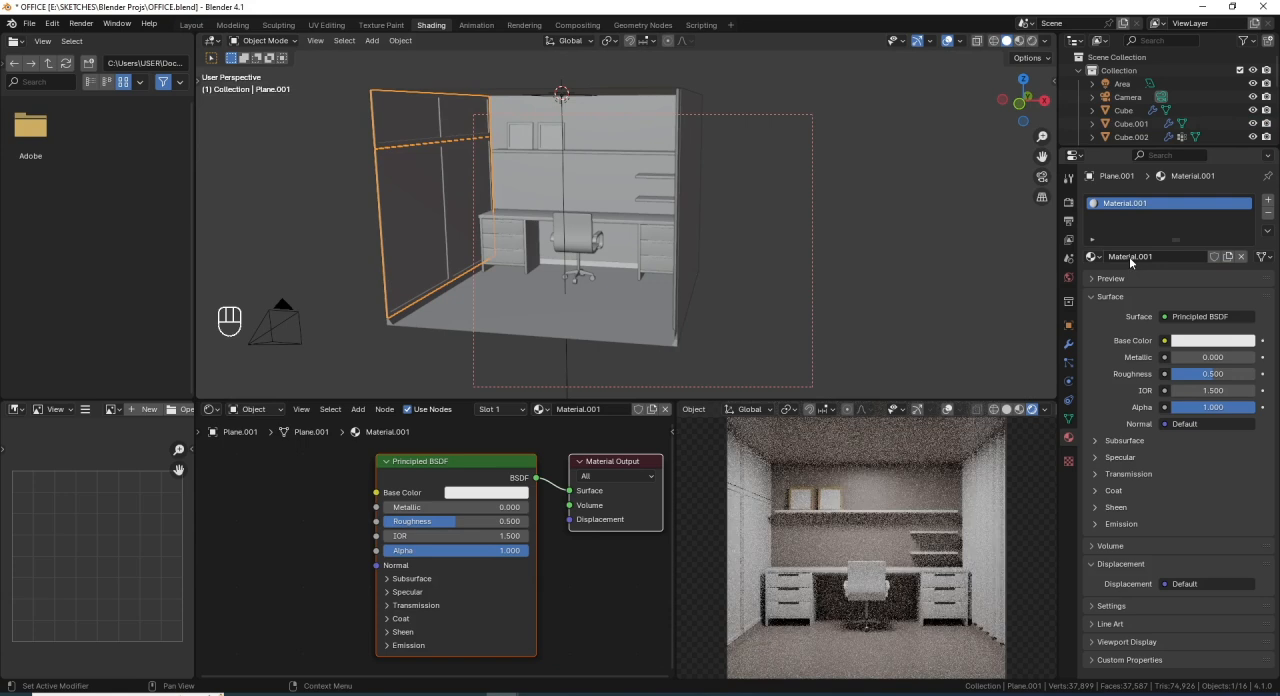
double_click(1129, 256)
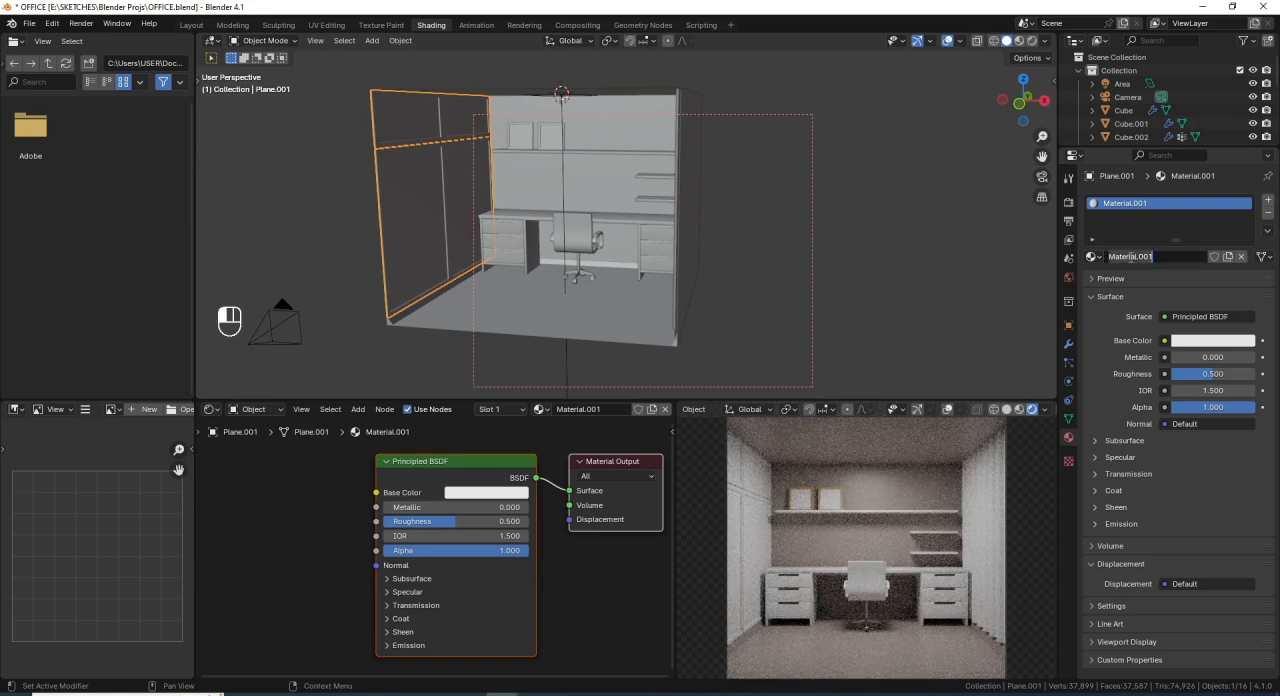
type("Glass")
key("Return")
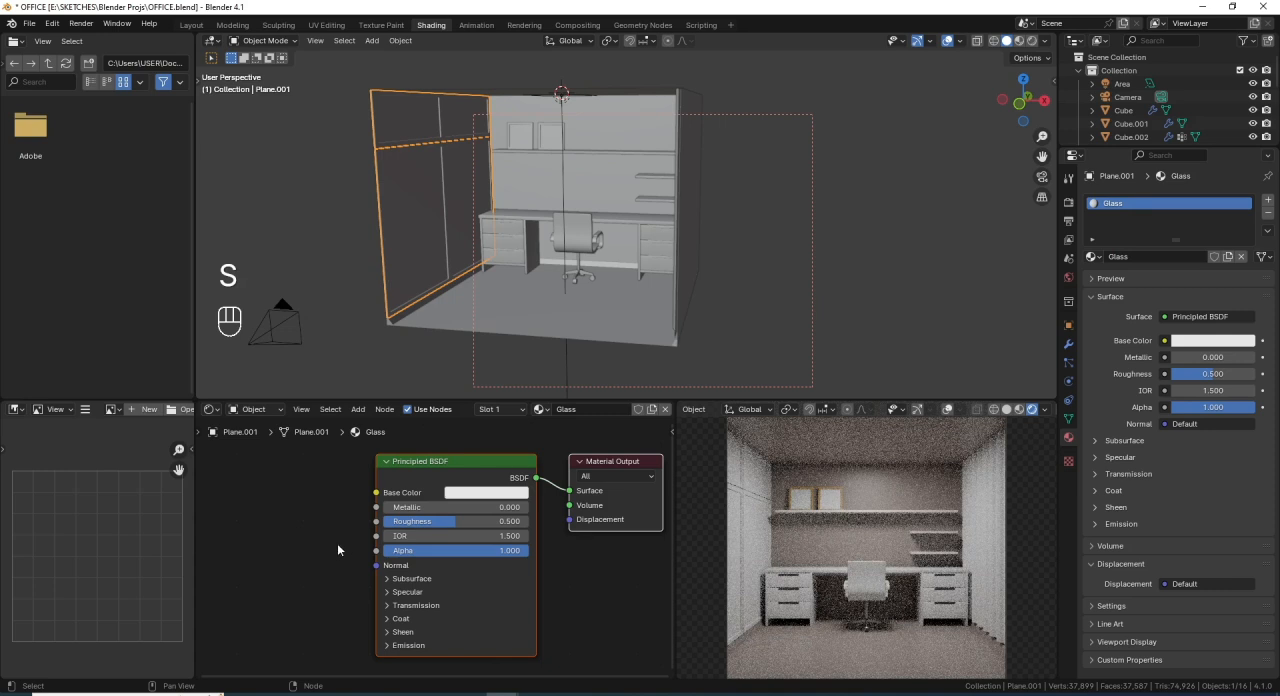
- Set the Glass material's base color to hue 0.25 and saturation 0.2
left_click(484, 494)
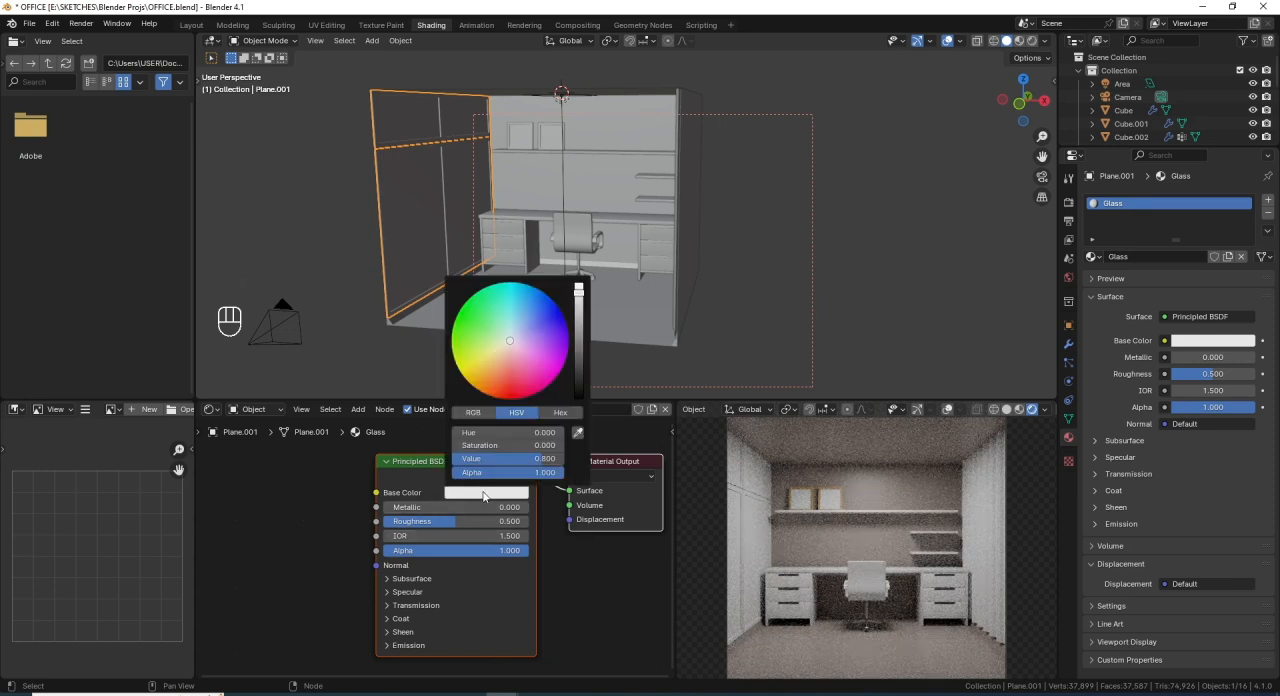
left_click(522, 434)
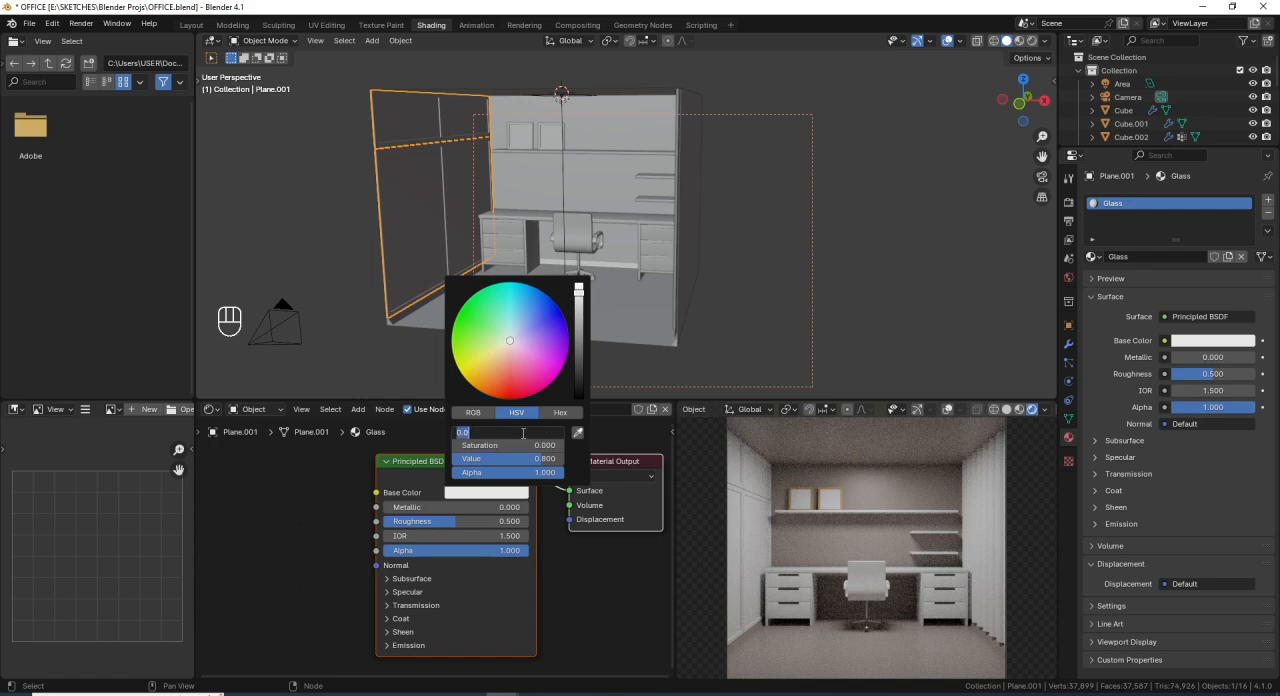
key("BackSpace")
type(".25")
key("Return")
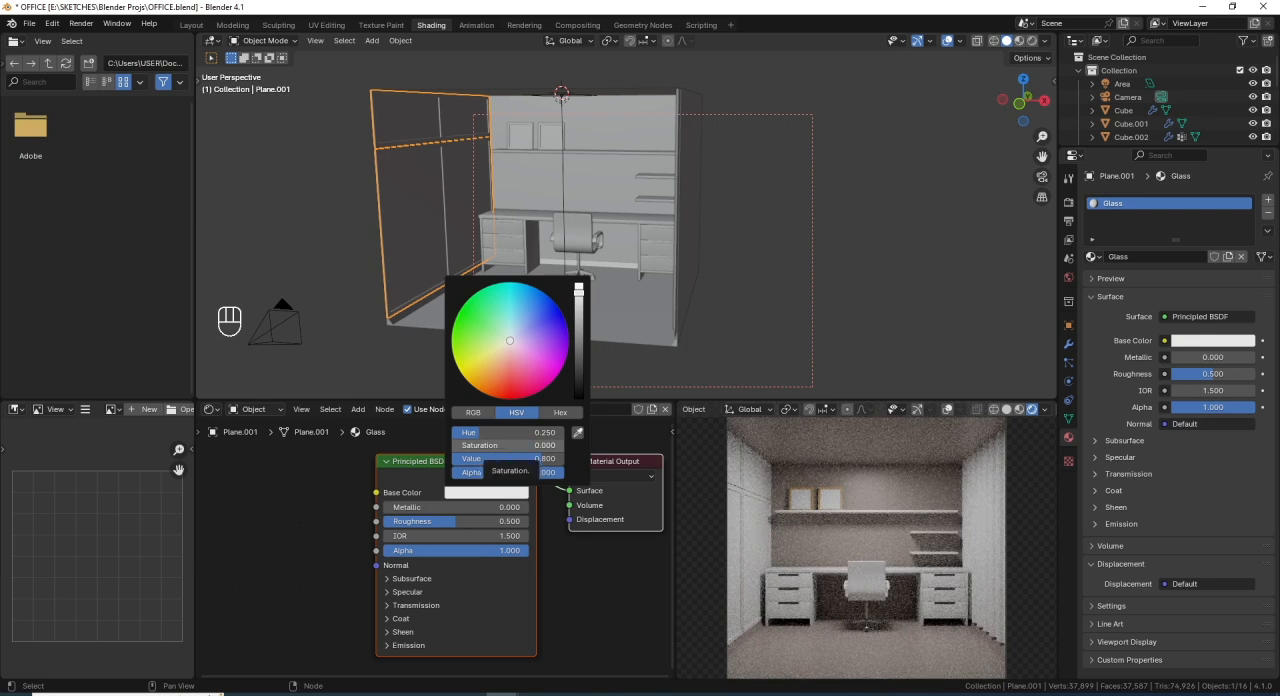
left_click(503, 446)
key("BackSpace")
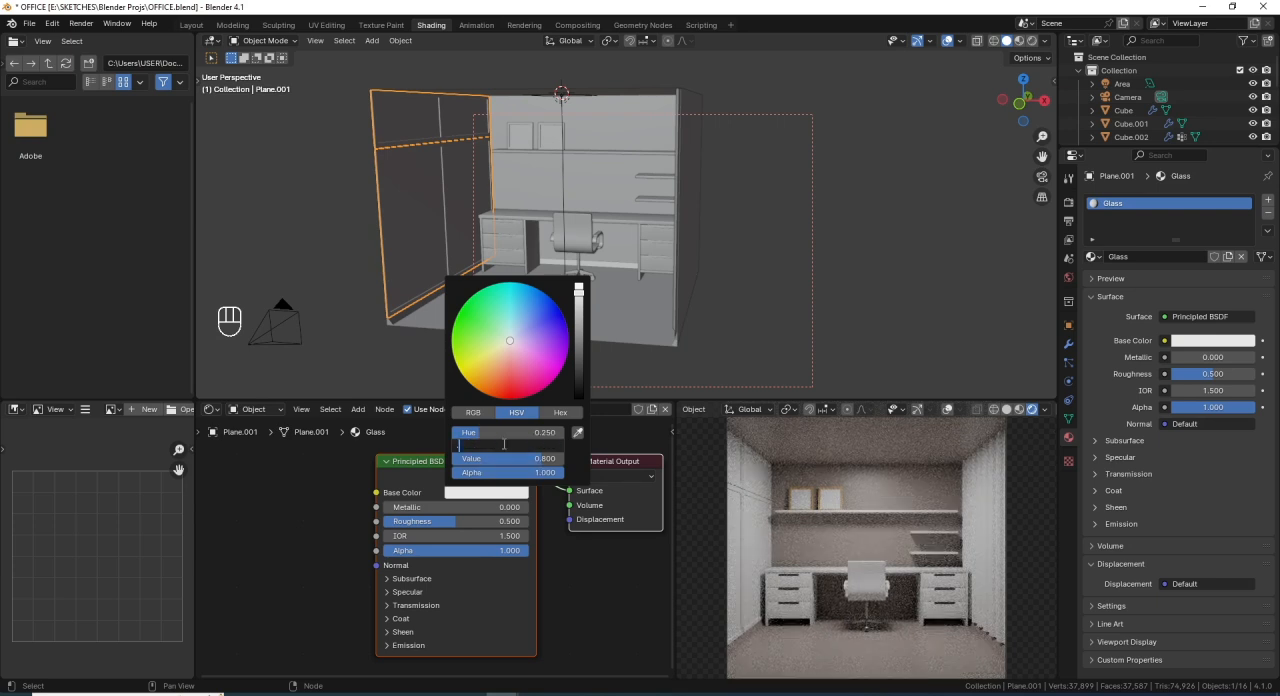
type(".2")
key("Return")
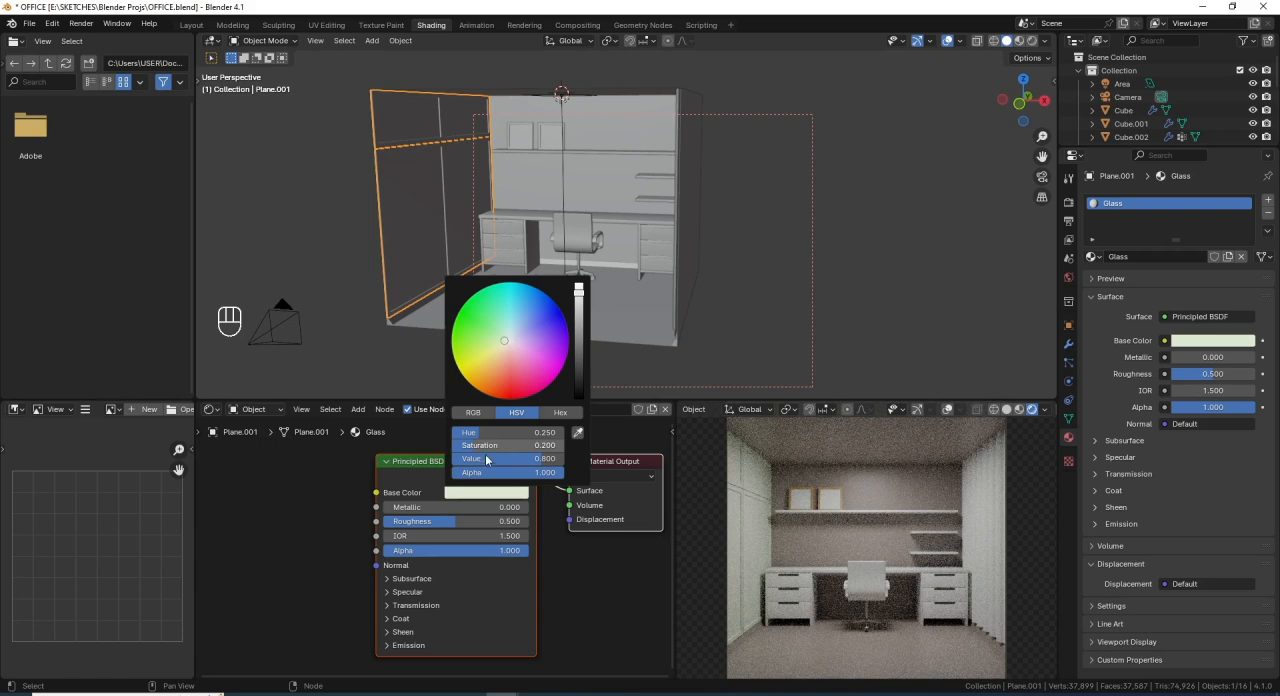
- Set the HSV value of the Glass material's base color to 0.518
left_click(486, 458)
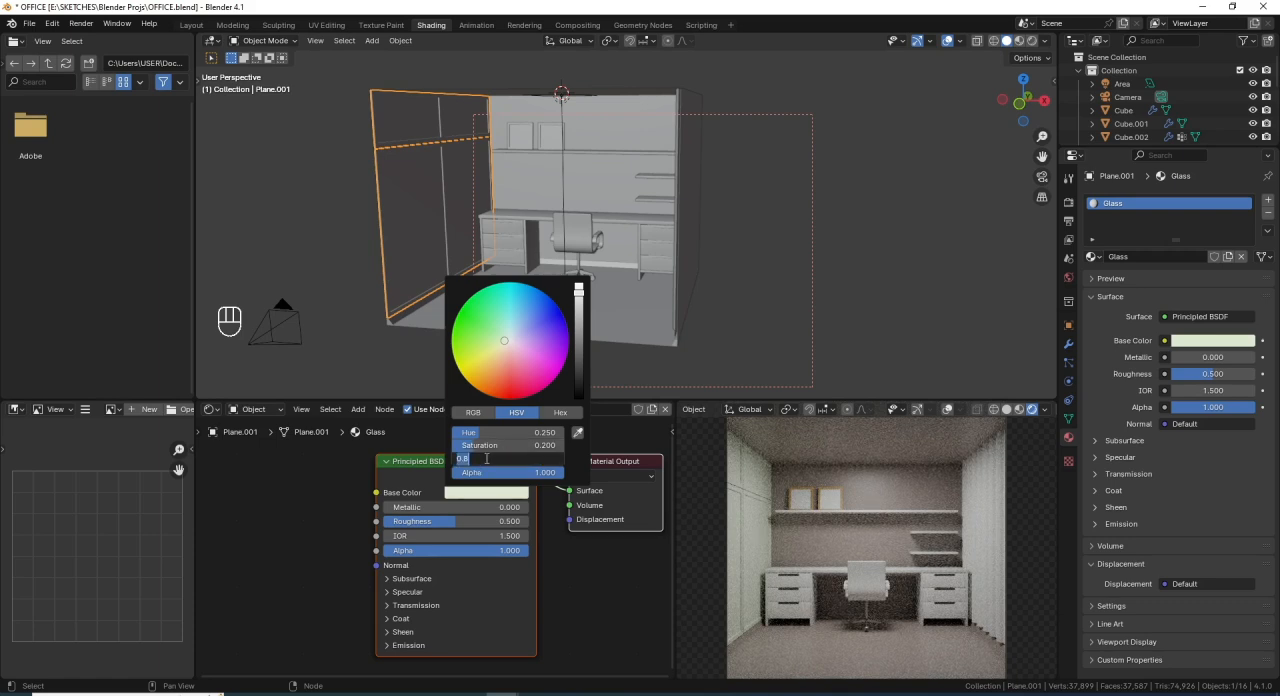
key("BackSpace")
type(".518")
key("Return")
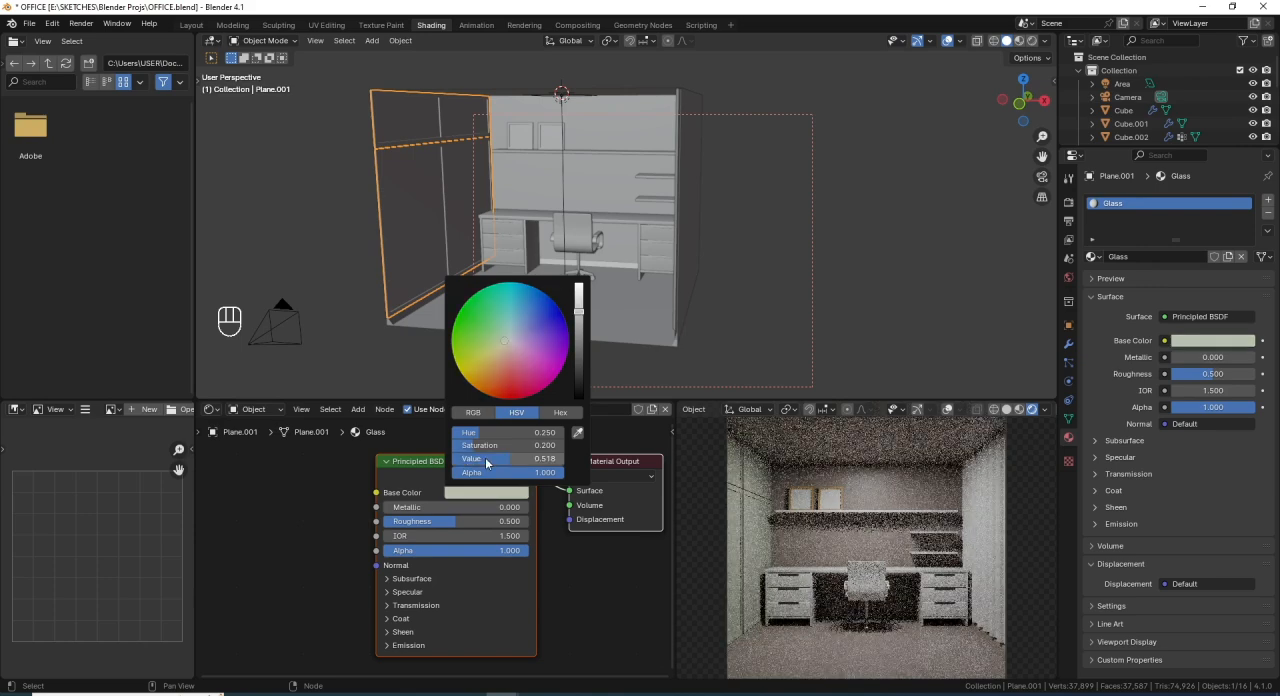
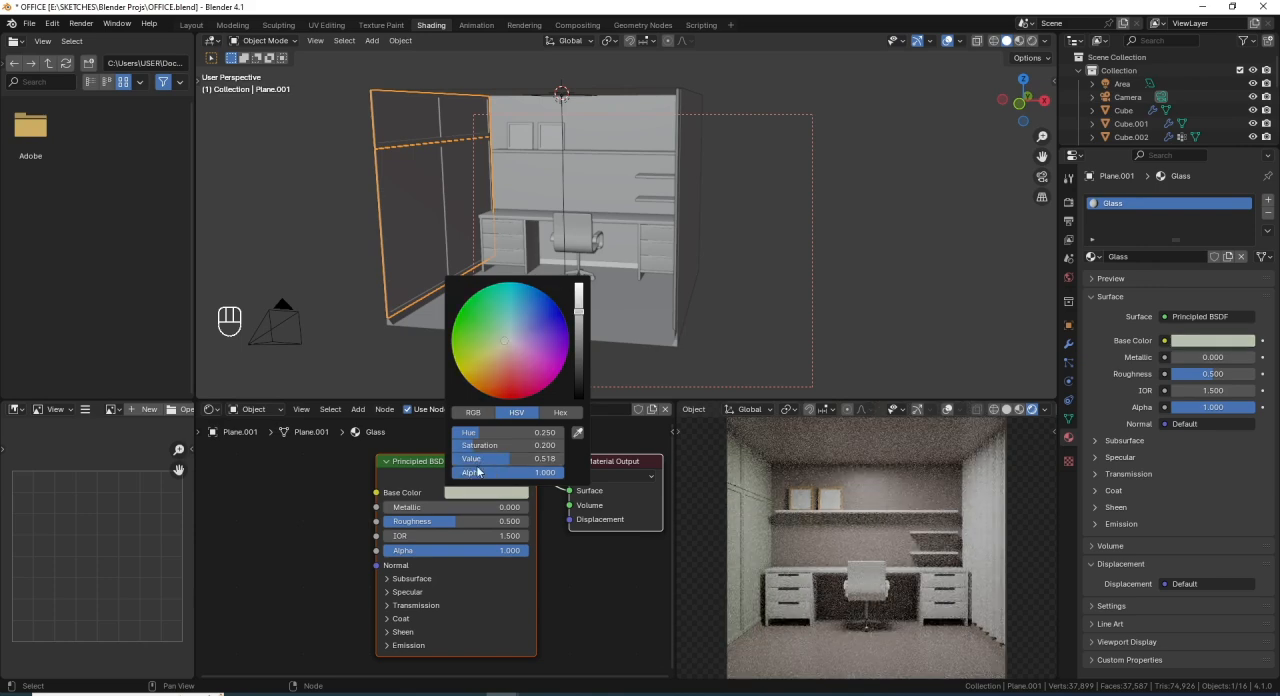
- Set the Glass material's roughness to 0.4
left_click(496, 522)
key("BackSpace")
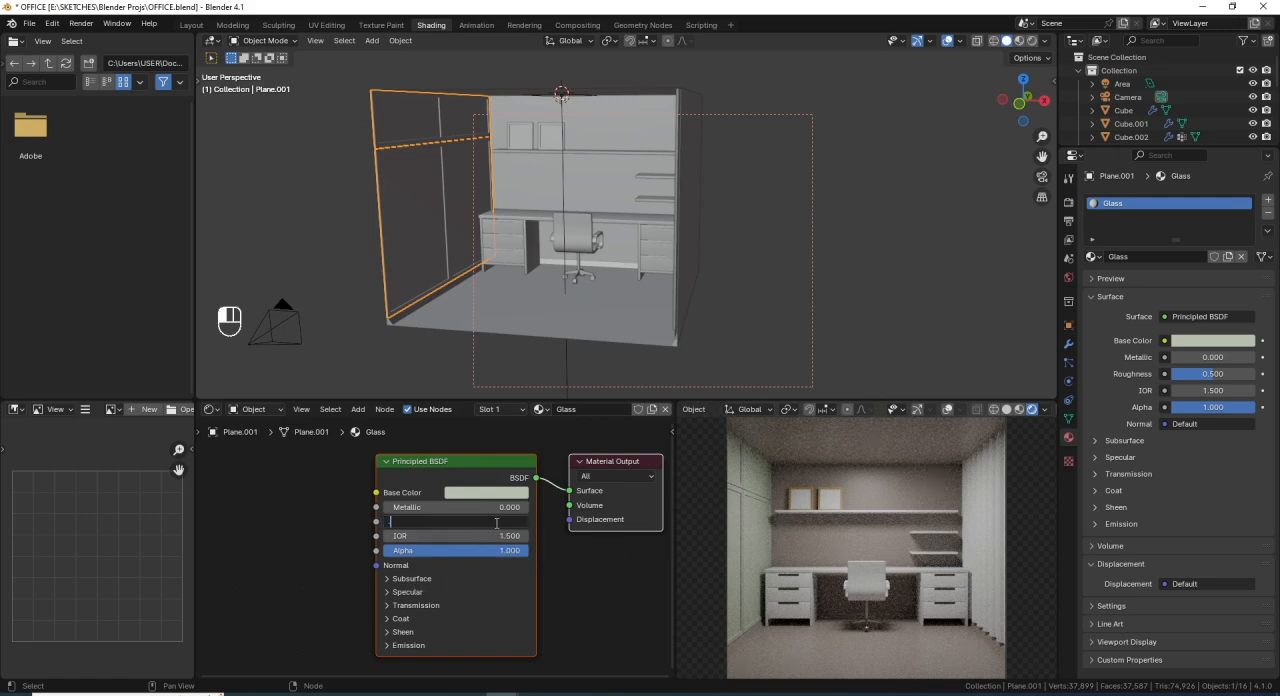
type("0.4")
key("Return")
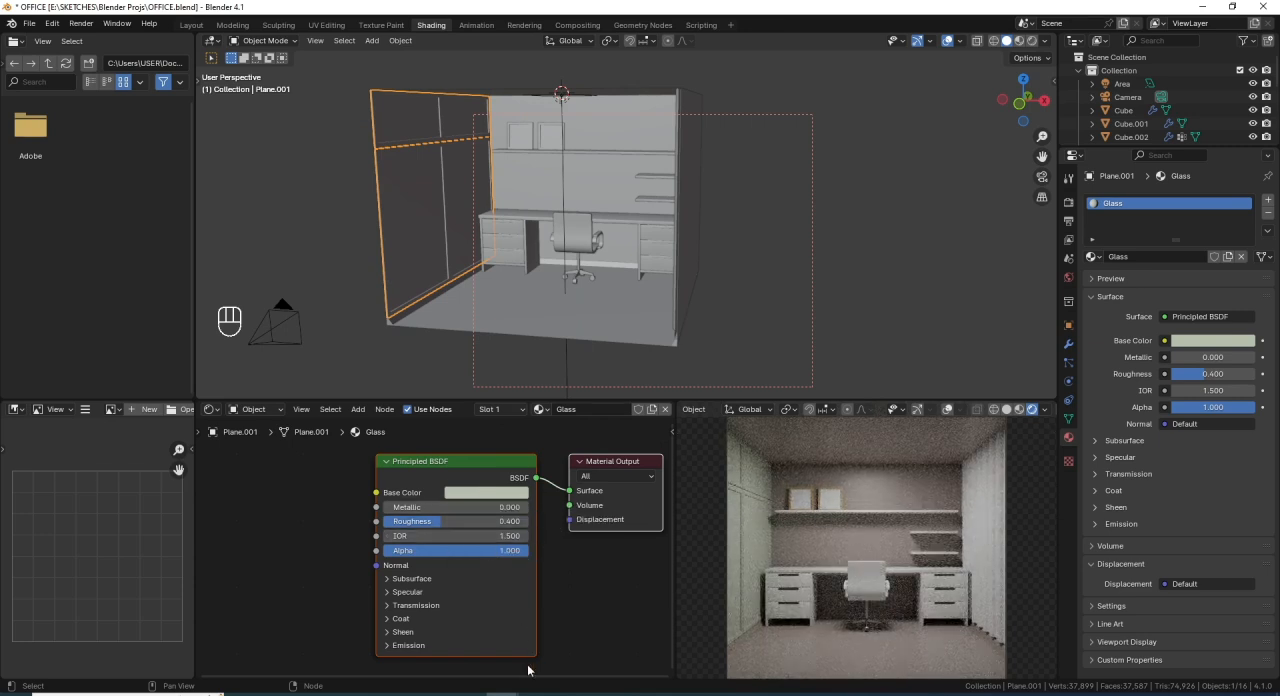
- Consult the open OFFICE testfile, set the saturation of the Glass material's base color to 0.02, and save the office file
mouse_move(445, 685)
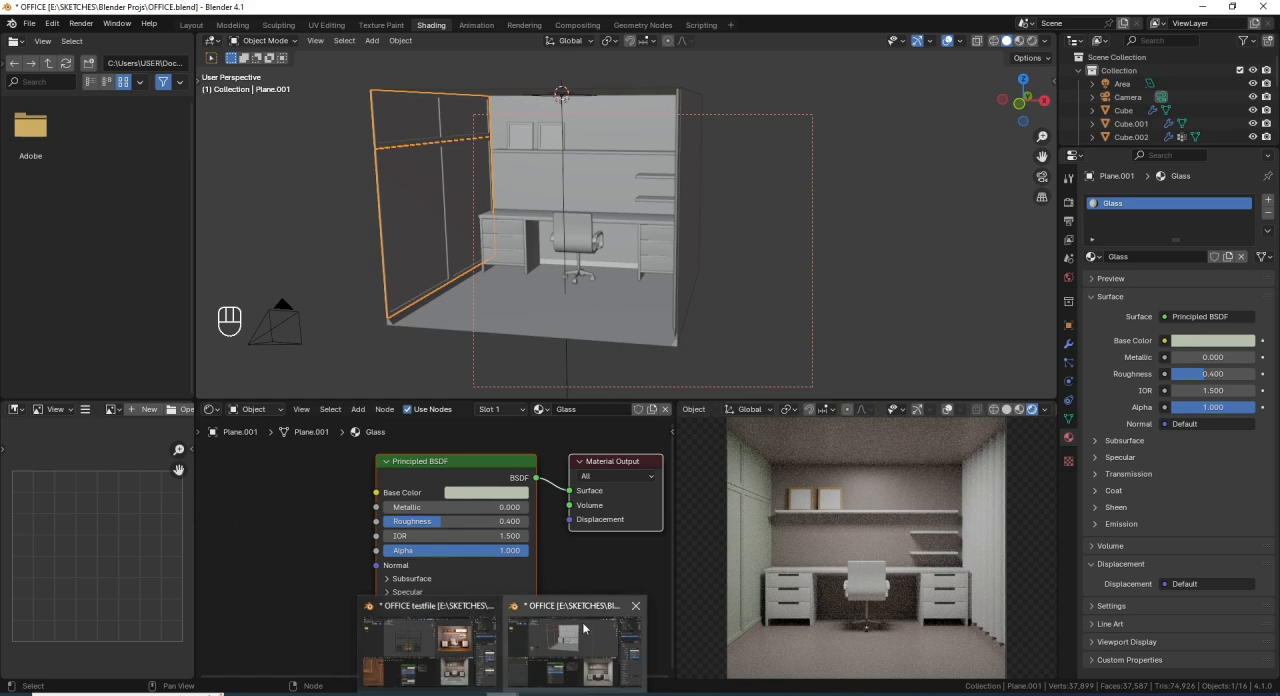
left_click(480, 625)
left_click(575, 645)
left_click(491, 492)
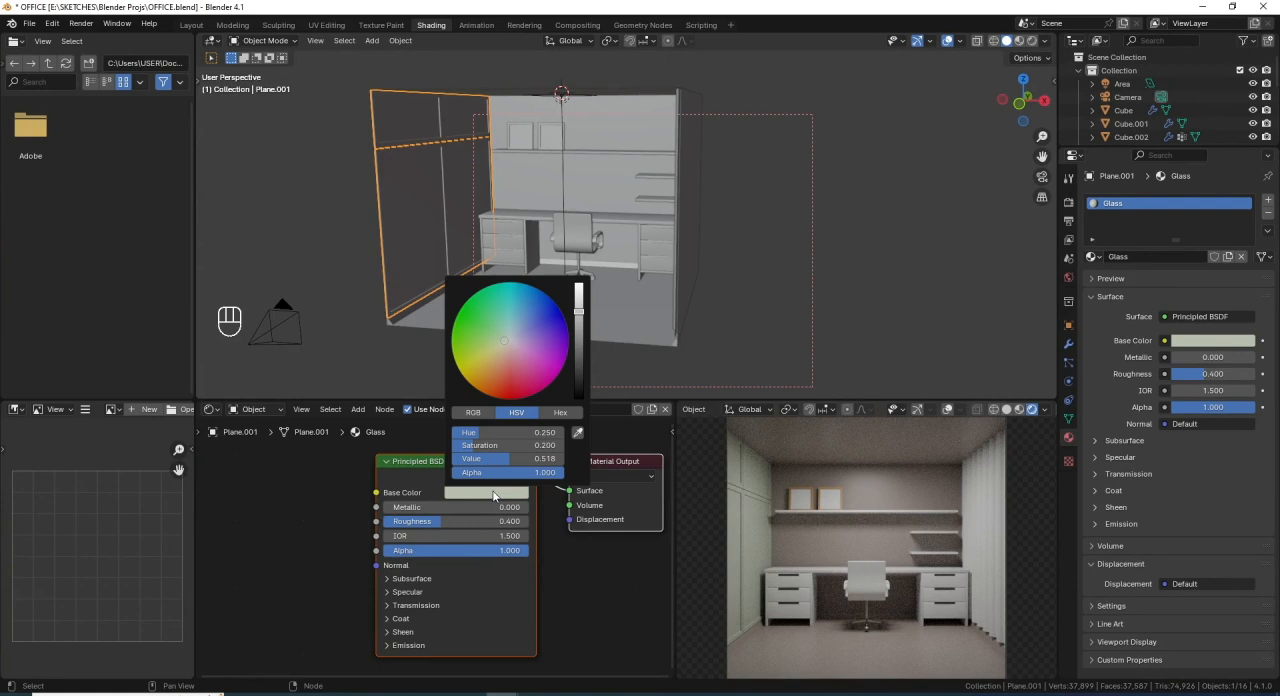
left_click(534, 449)
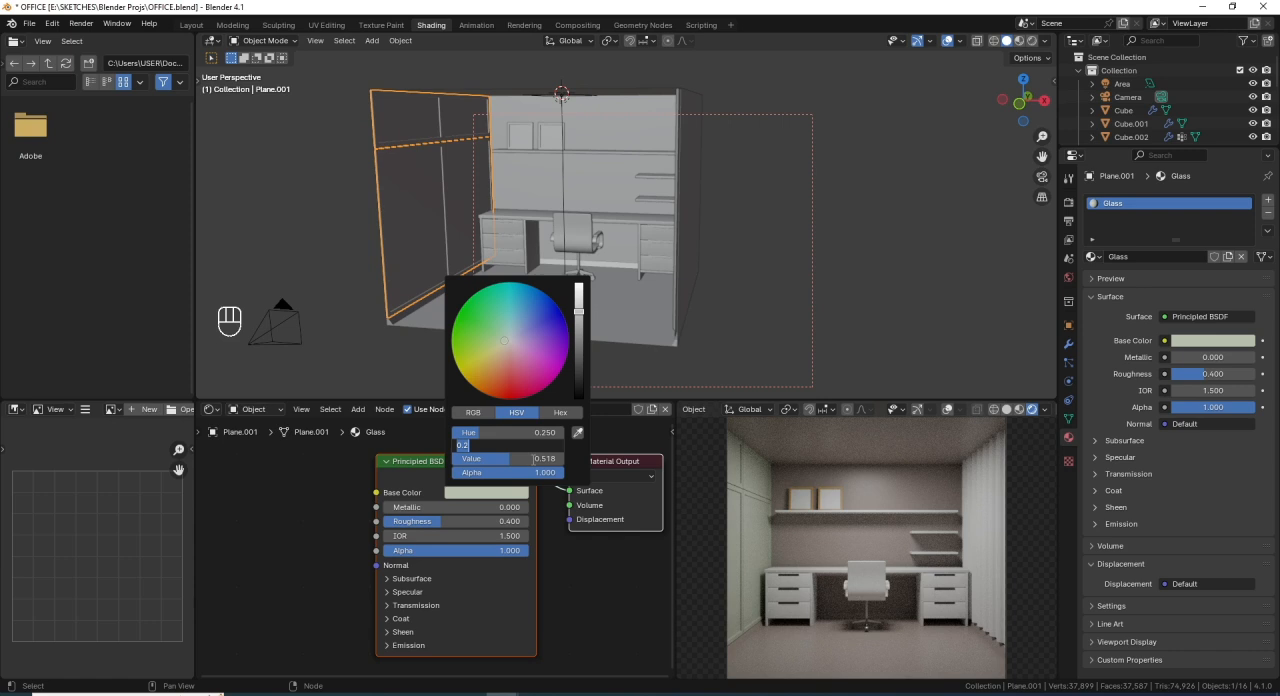
type("0.02")
key("Return")
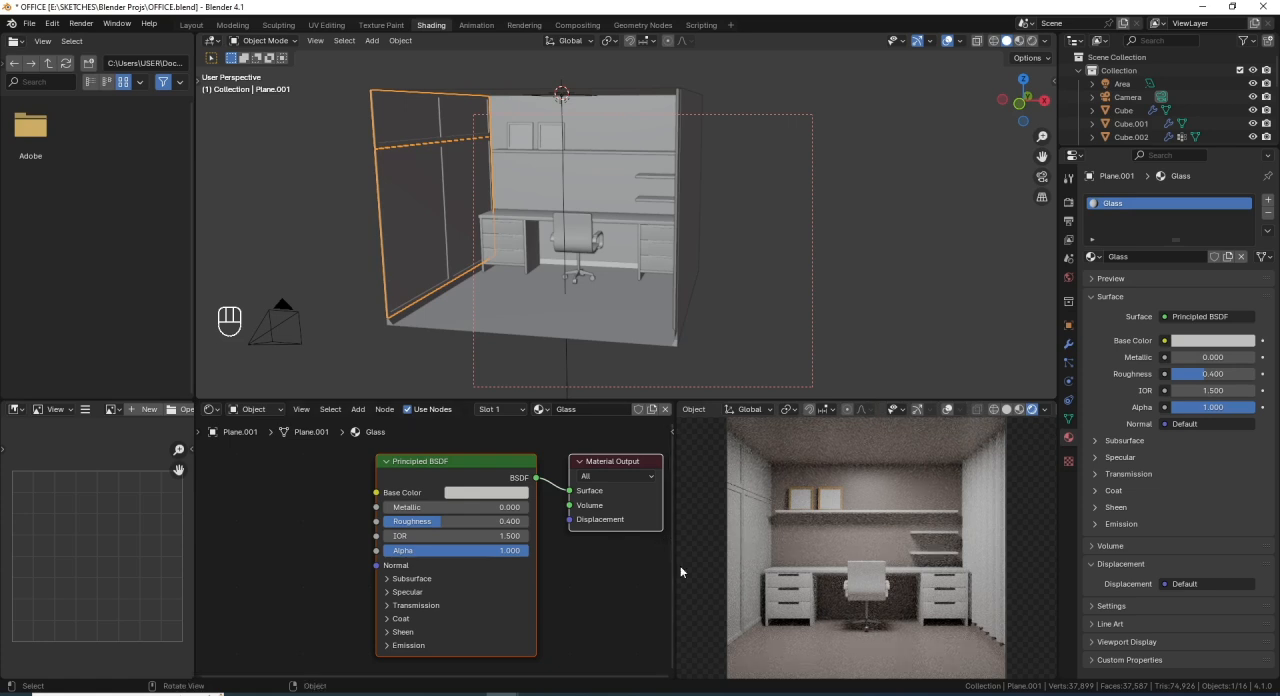
key("ctrl")
key("ctrl+s")
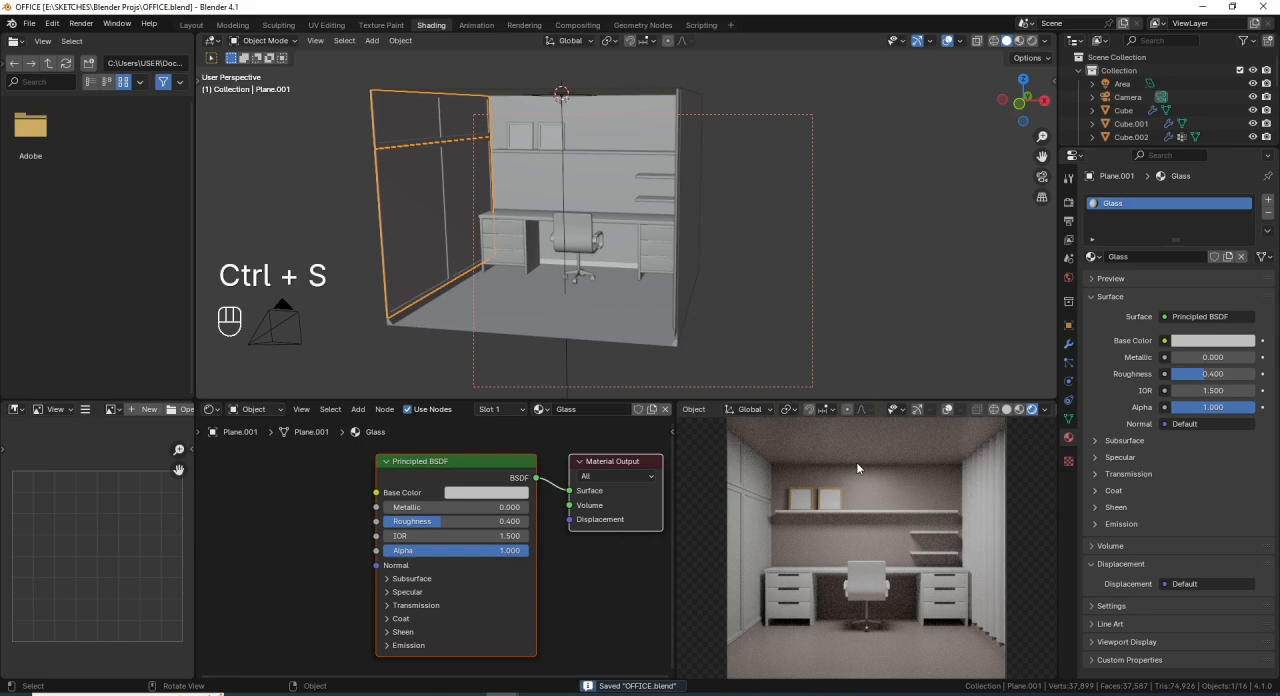
- Add a second material slot to the divided glass panel and select its four pane faces in Edit Mode
left_click(1268, 200)
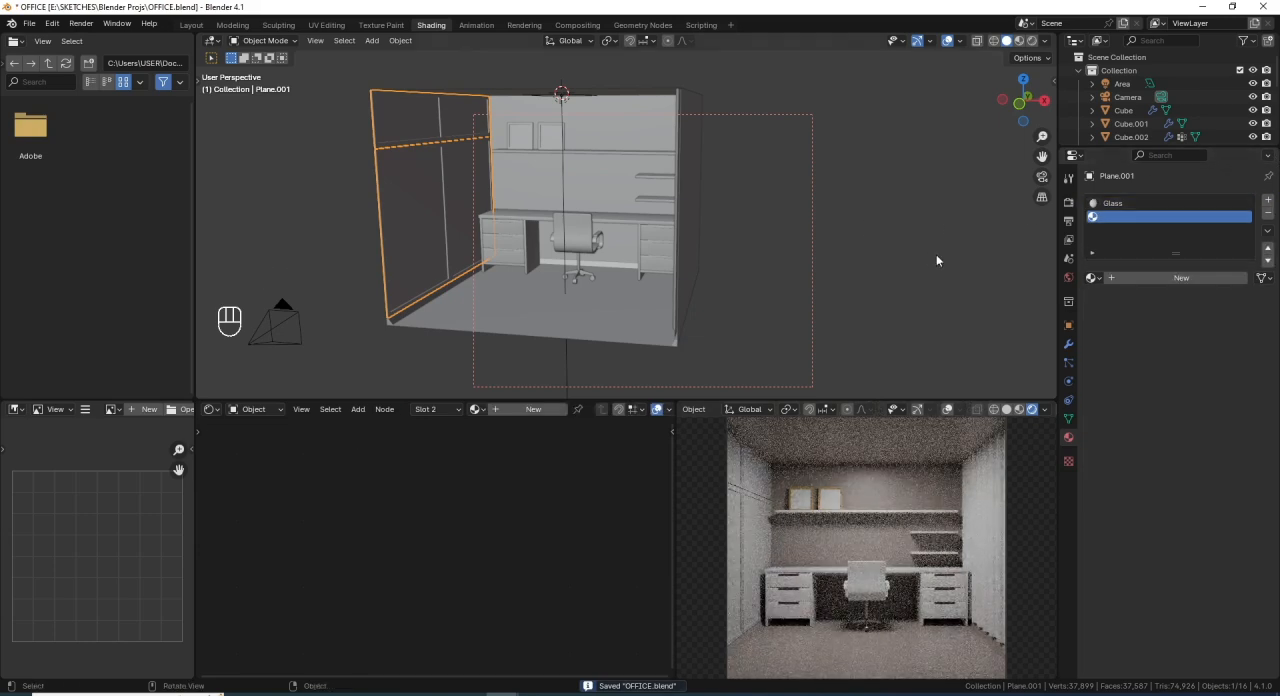
middle_click_drag(397, 203, 498, 233)
scroll(406, 177, "up", 2)
key("Tab")
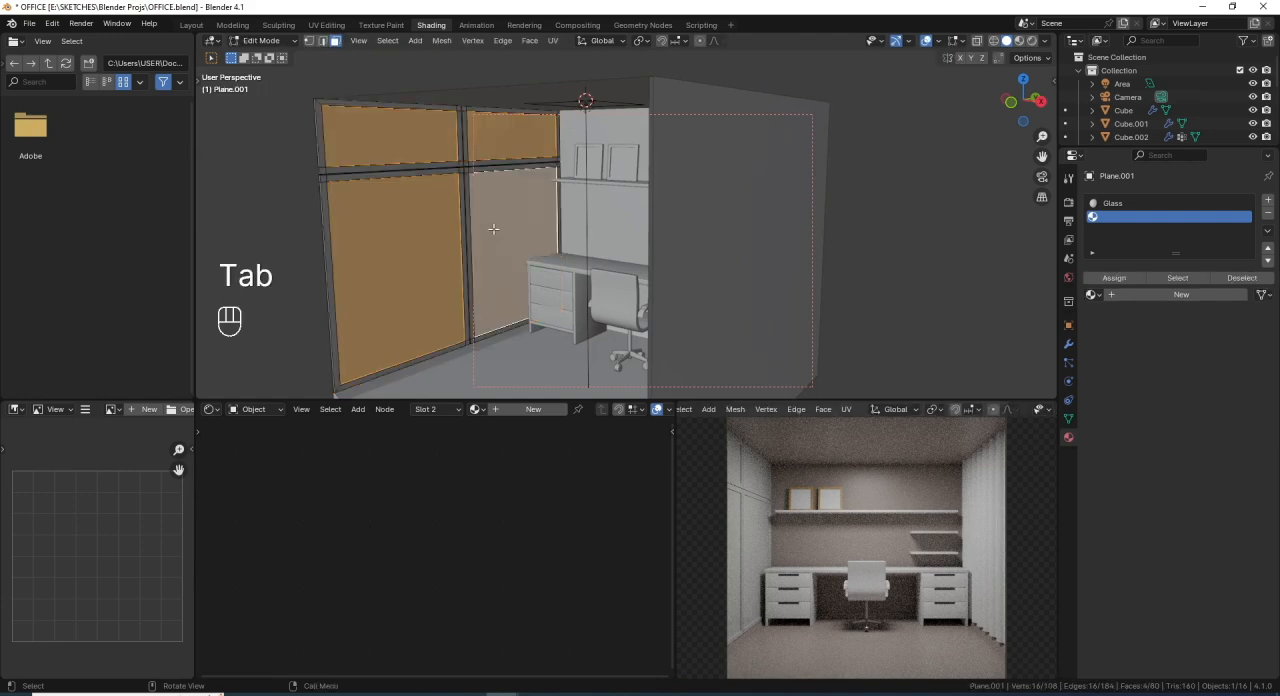
left_click(413, 149)
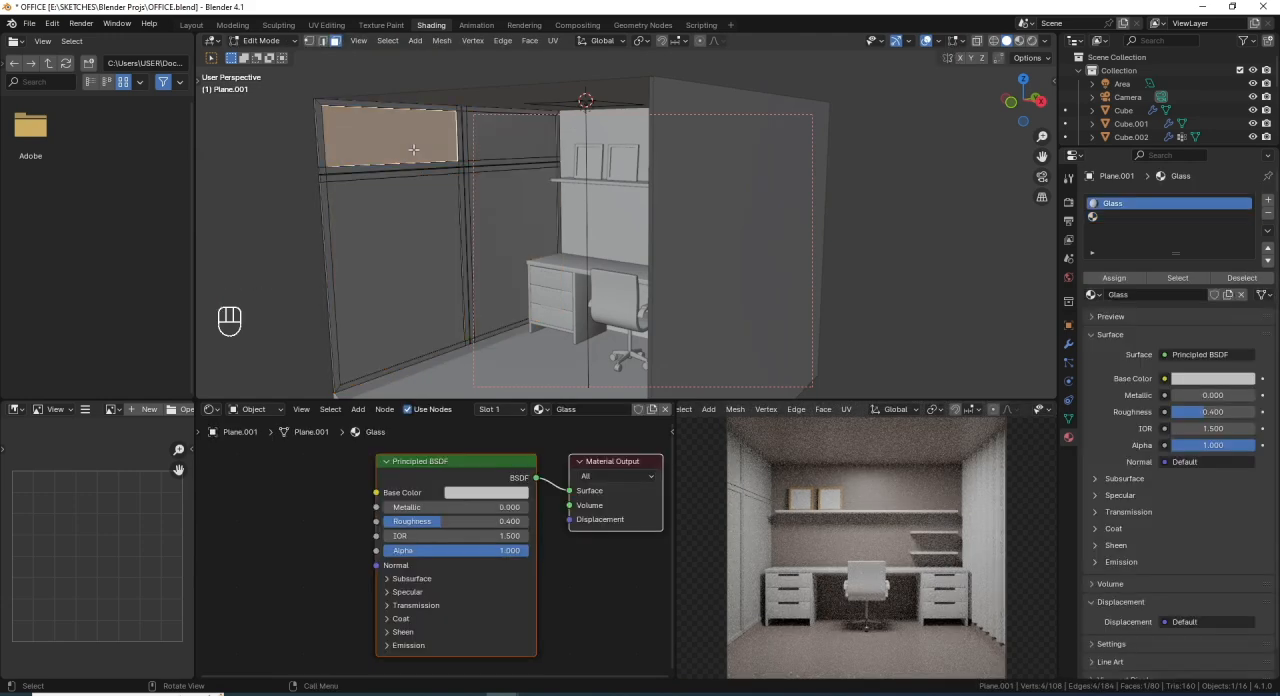
left_click(510, 135, "shift")
left_click(391, 263, "shift")
left_click(523, 253, "shift")
middle_click_drag(598, 285, 672, 300)
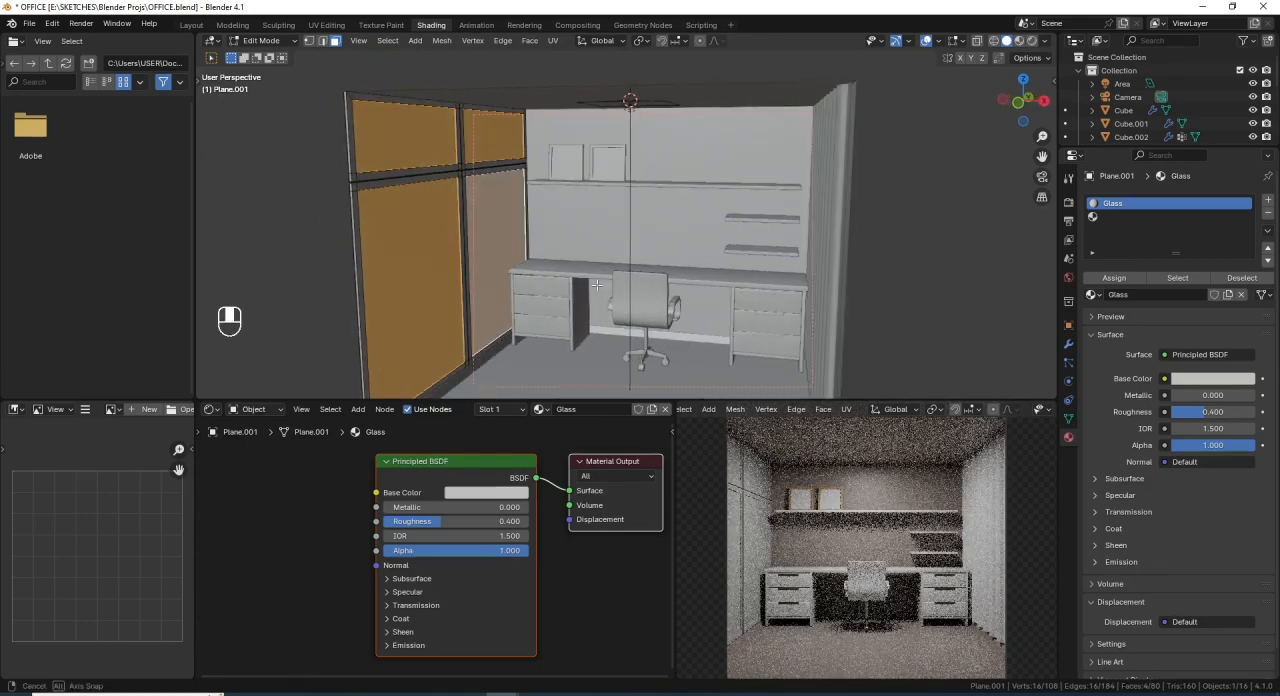
- Return to Object Mode and place an independent single-user copy of the Glass material in the empty second slot
left_click(1130, 215)
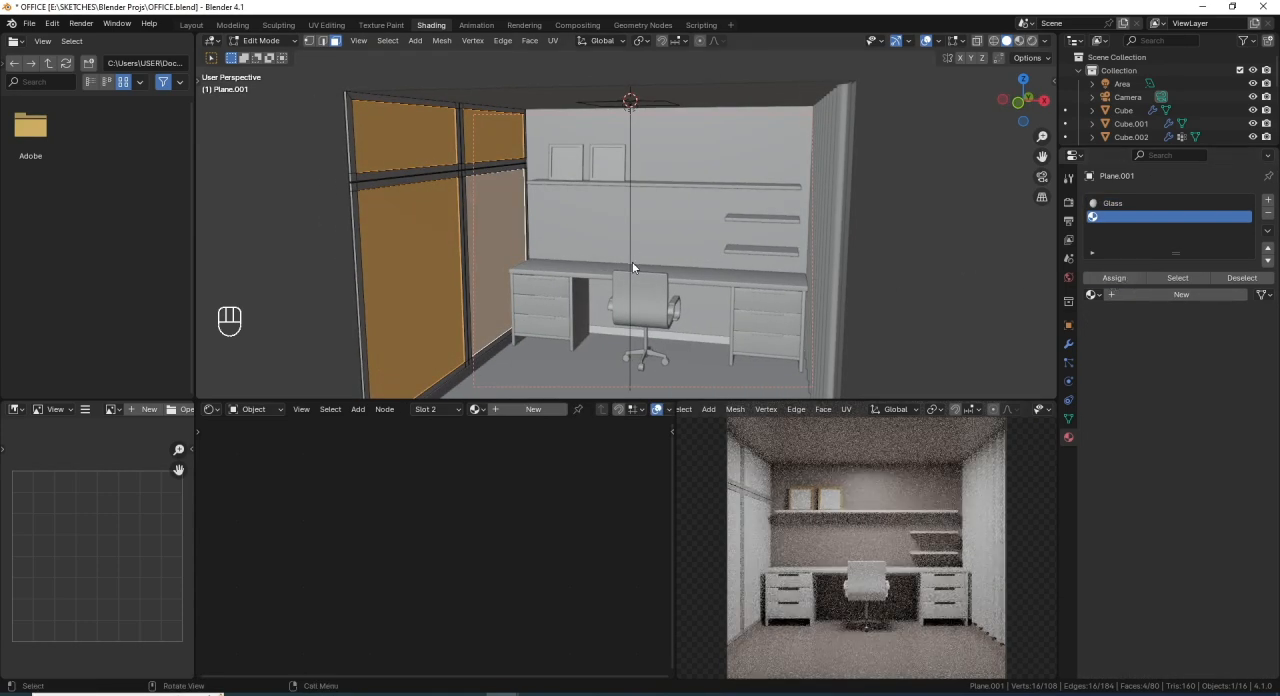
key("Tab")
middle_click_drag(632, 261, 585, 240)
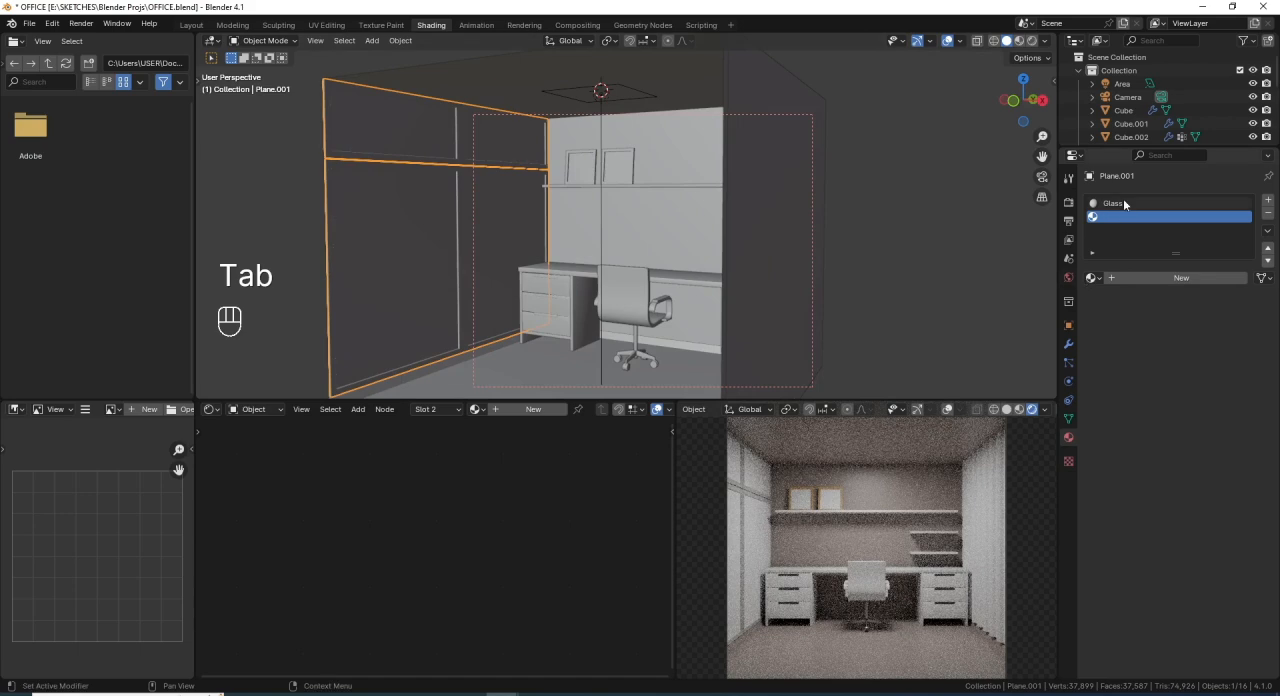
left_click(1095, 278)
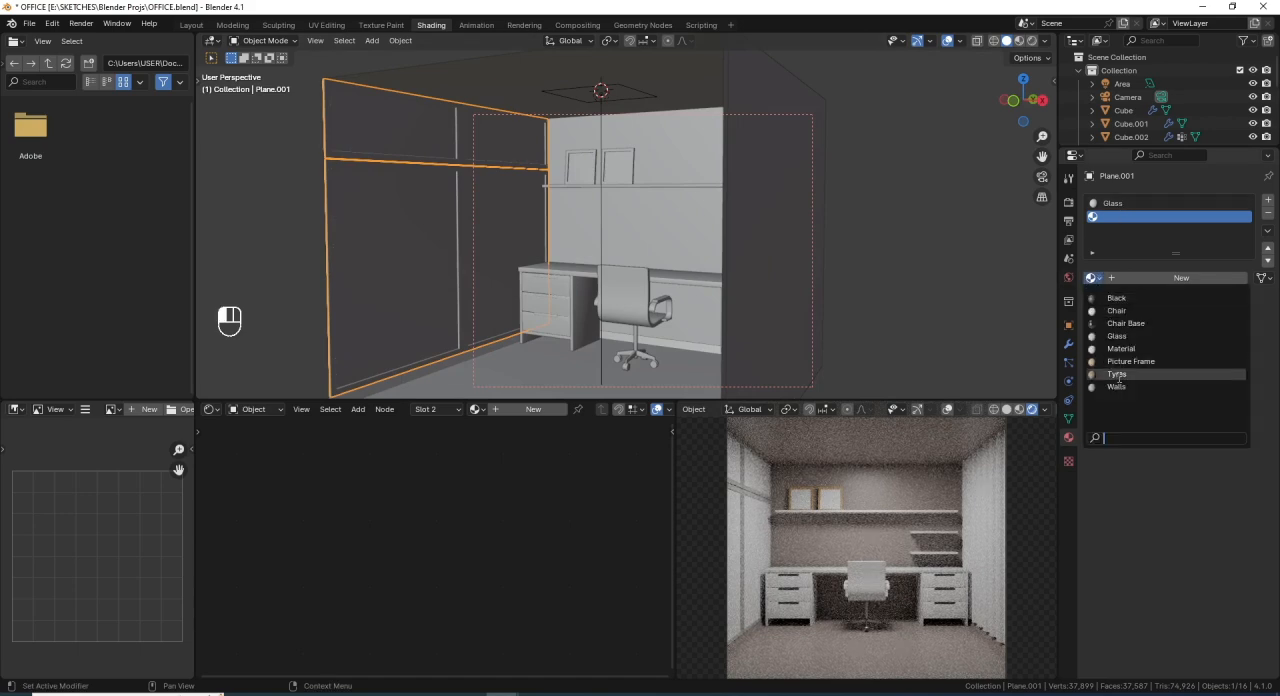
left_click(1118, 336)
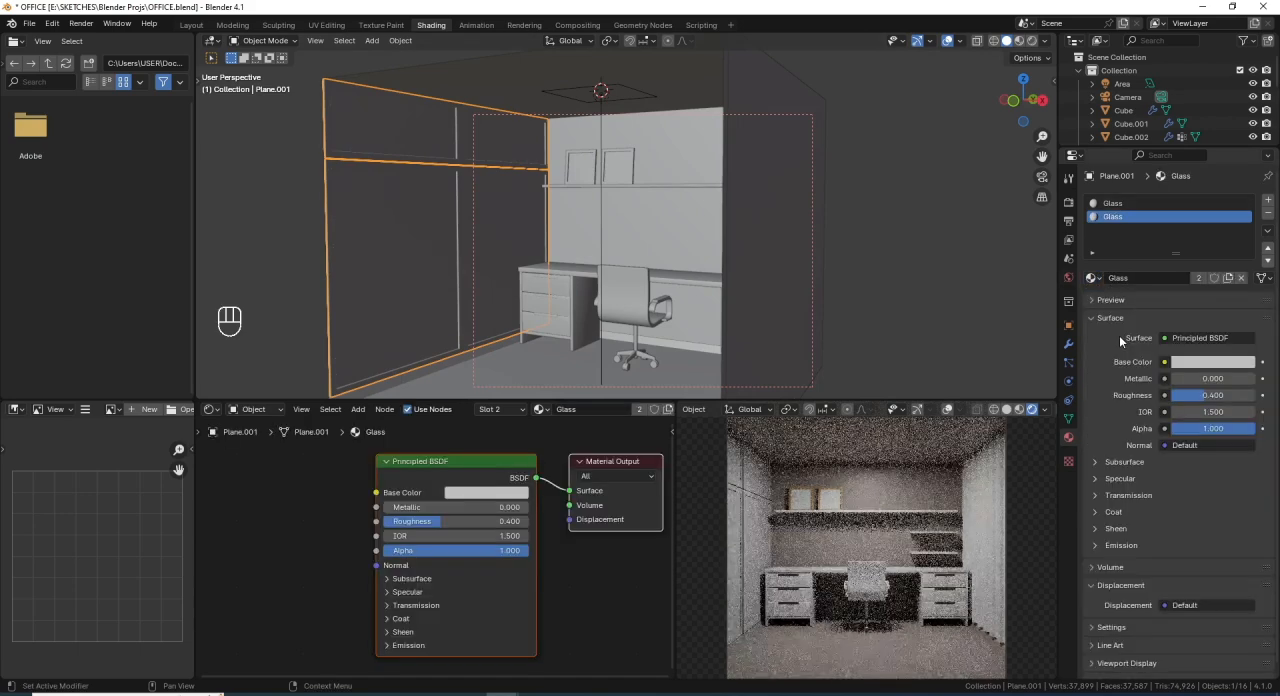
left_click(1200, 277)
- Rename the copied material in the second slot as Mirror
left_click(1126, 277)
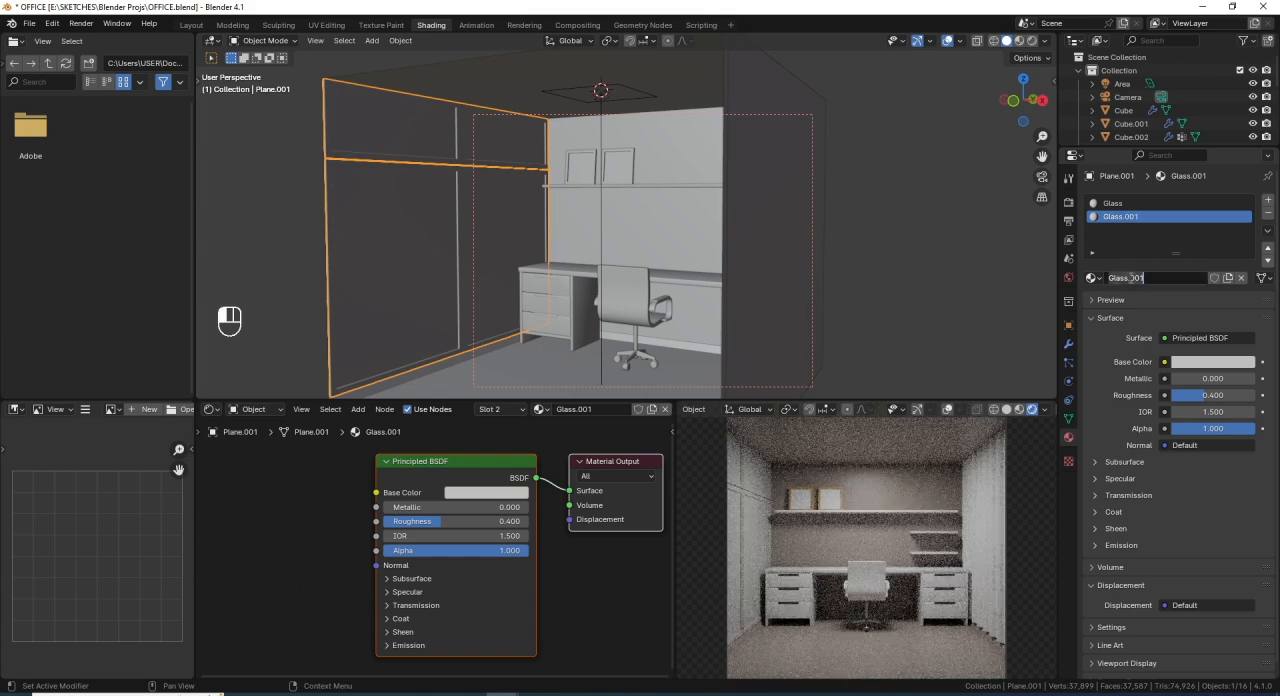
type("Mi")
key("BackSpace")
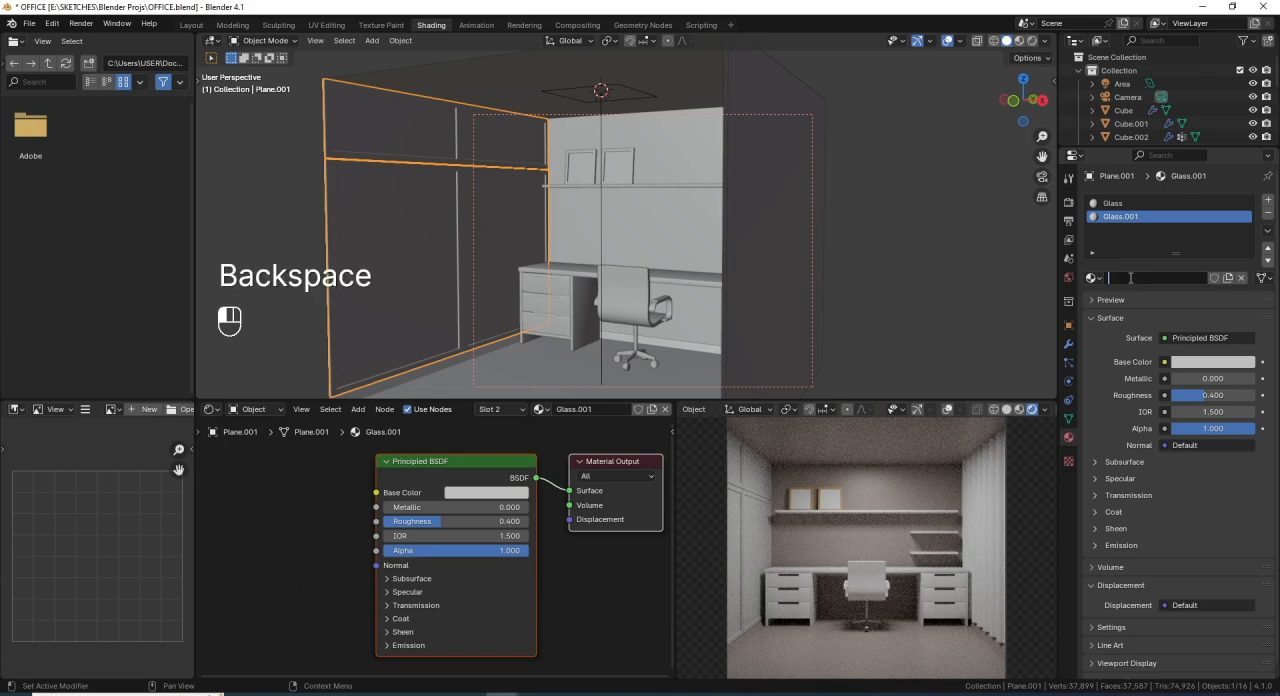
type("irro")
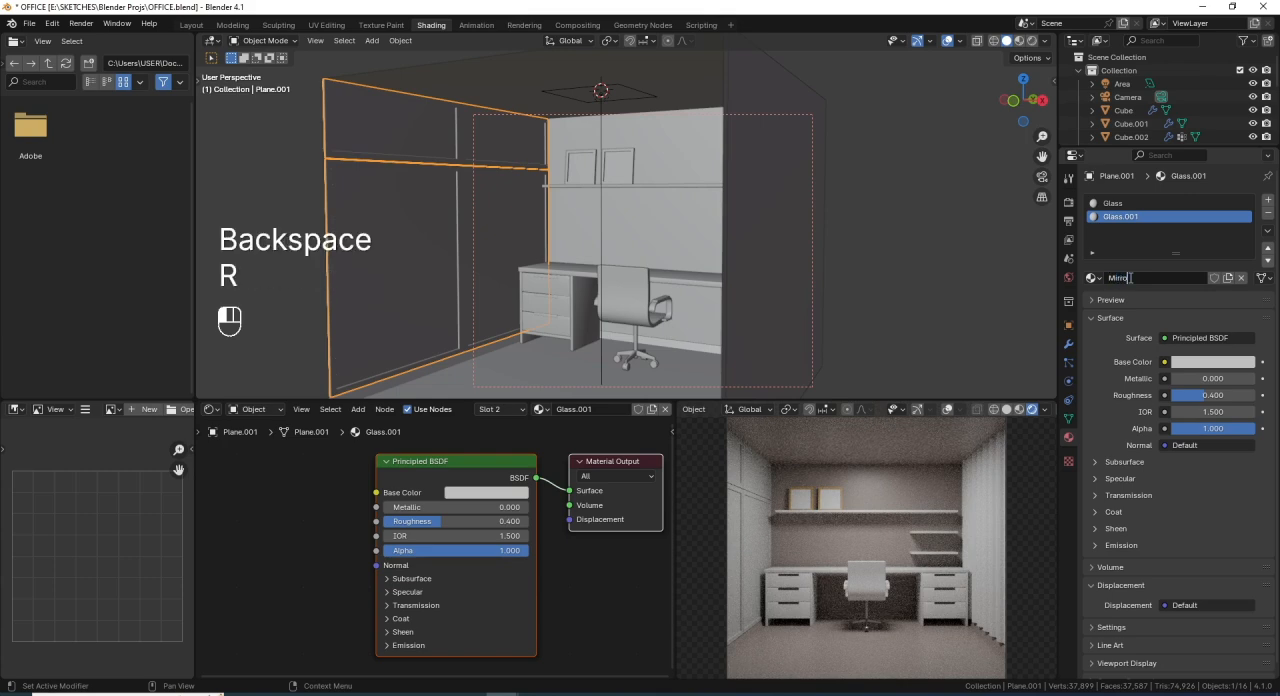
type("r")
key("Return")
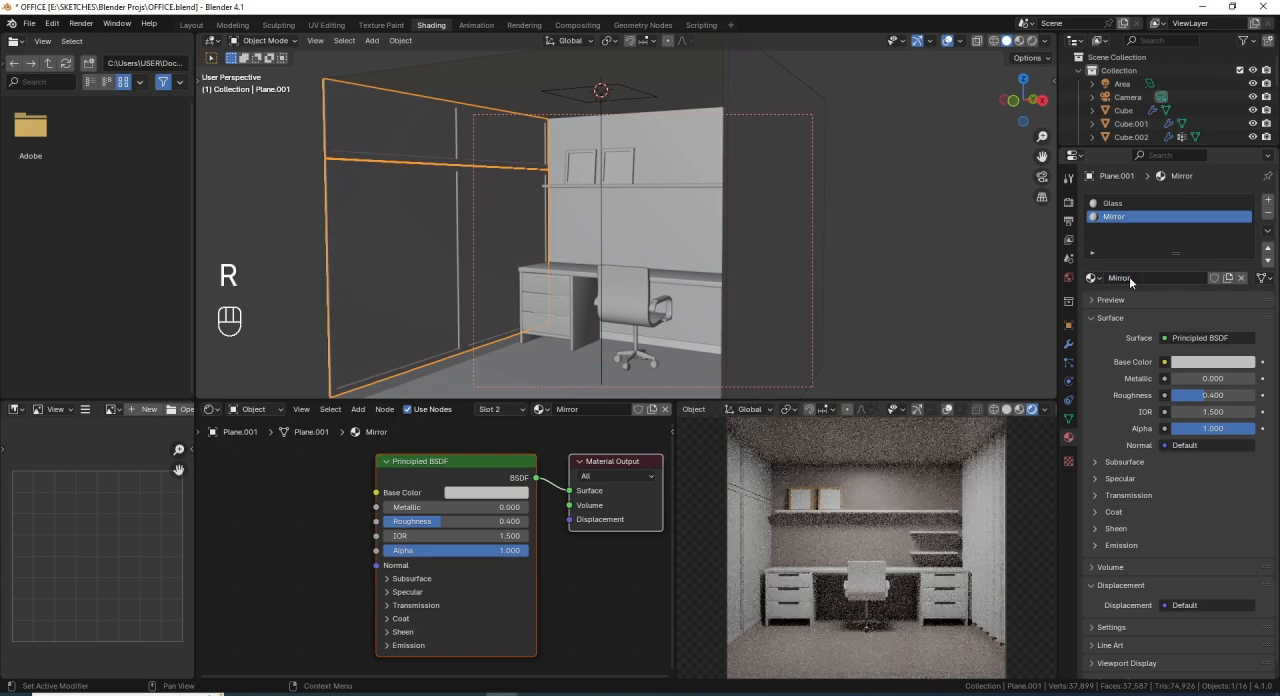
- Set the Mirror material's base color to hue 0.156 and saturation 0.071
left_click(477, 493)
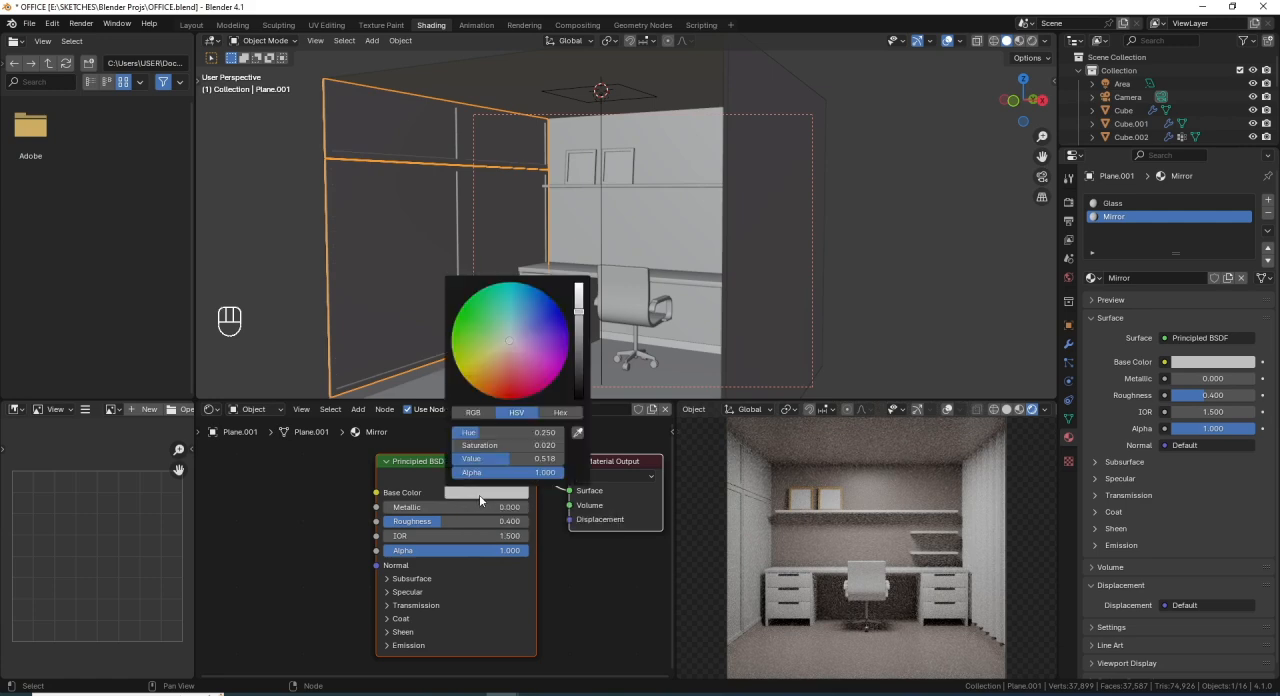
left_click(530, 432)
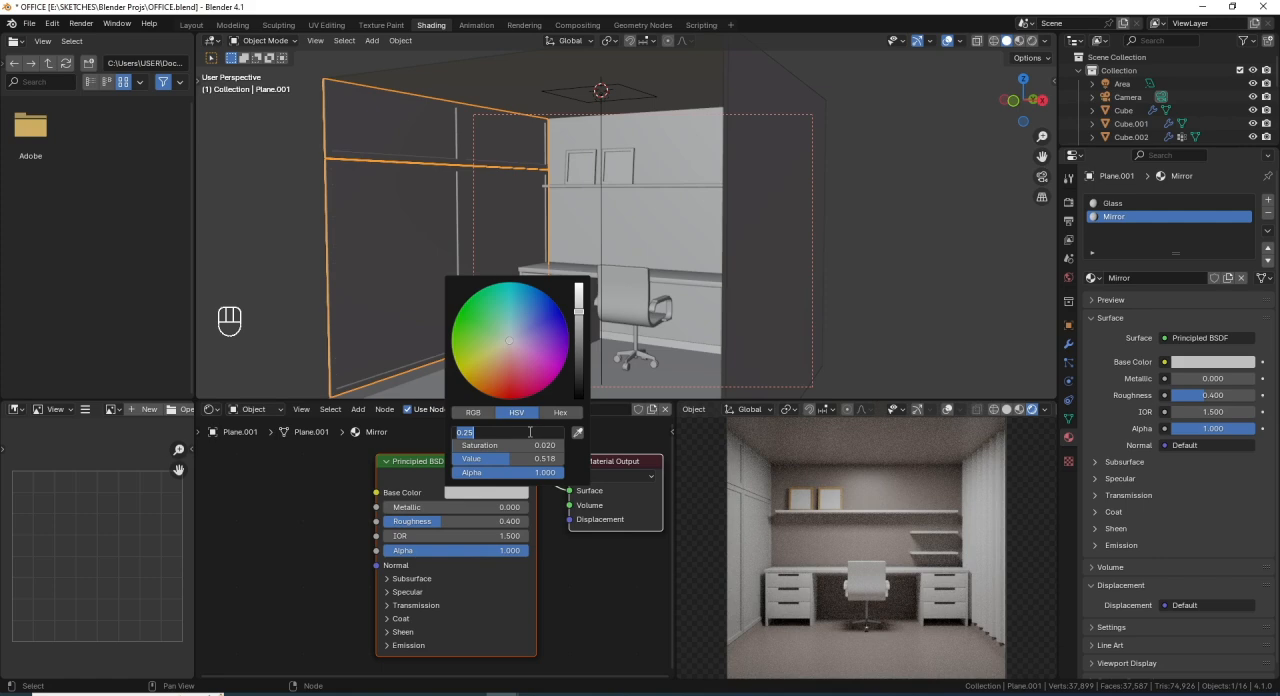
key("BackSpace")
type(".156")
key("Return")
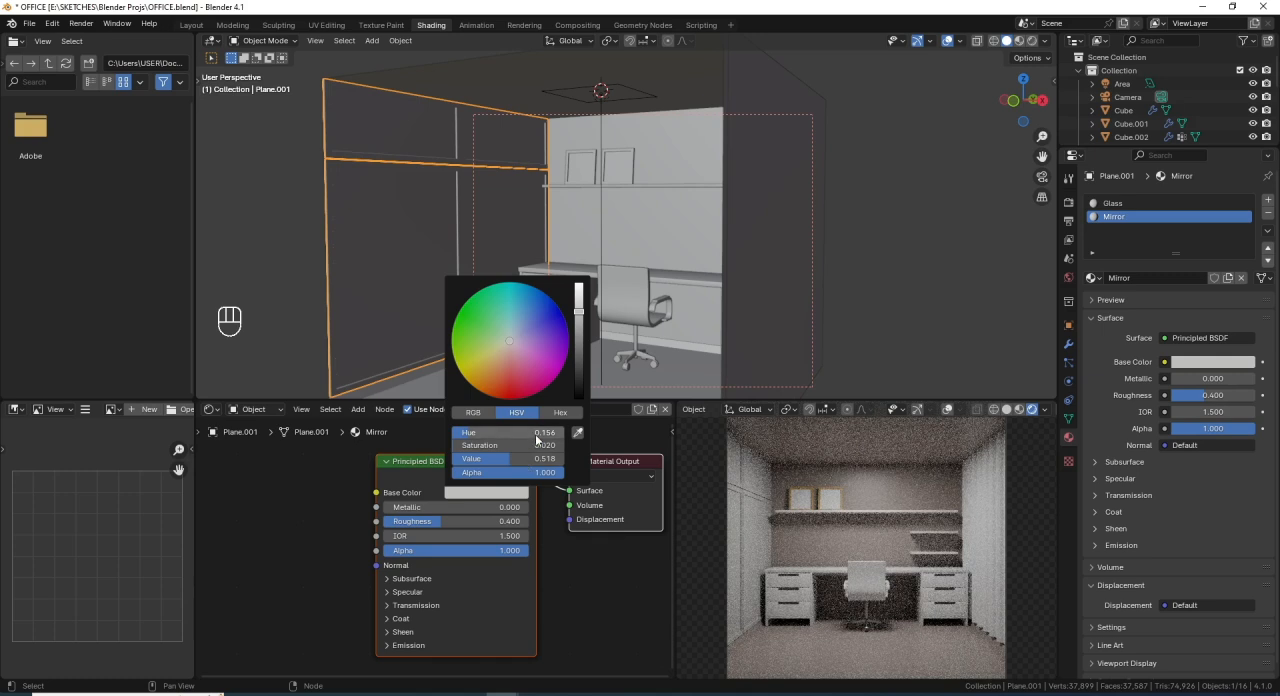
left_click(536, 446)
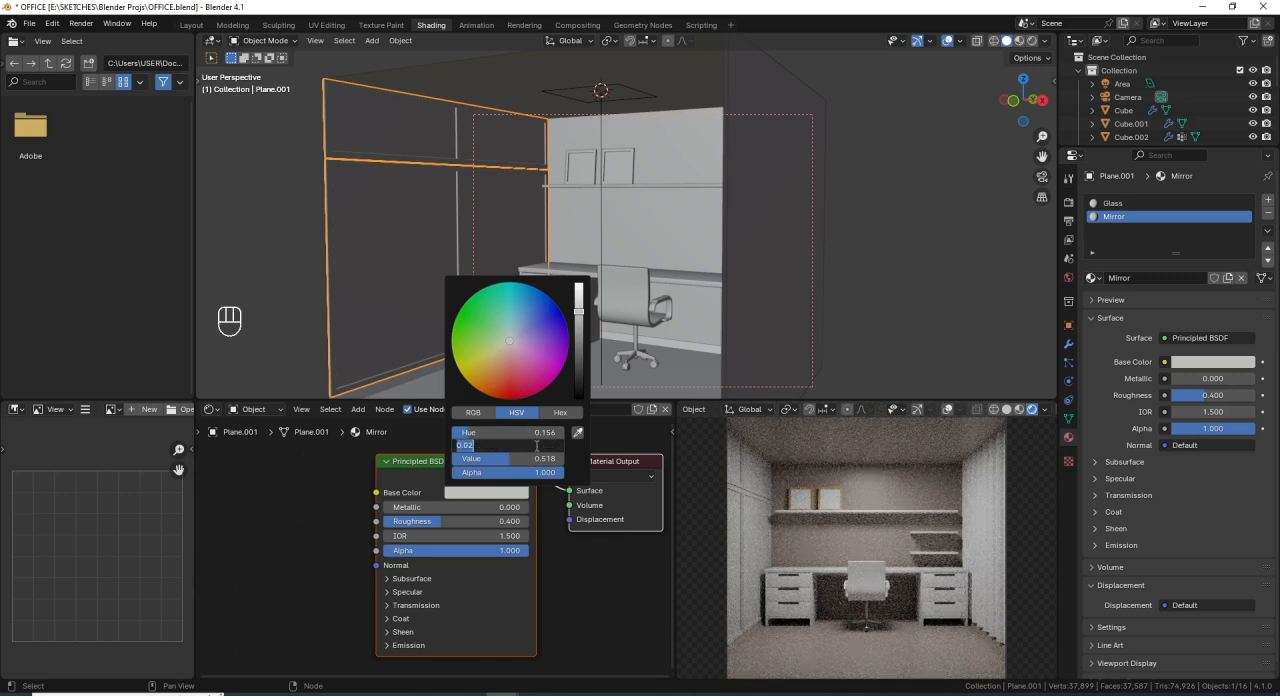
type(".071")
key("Return")
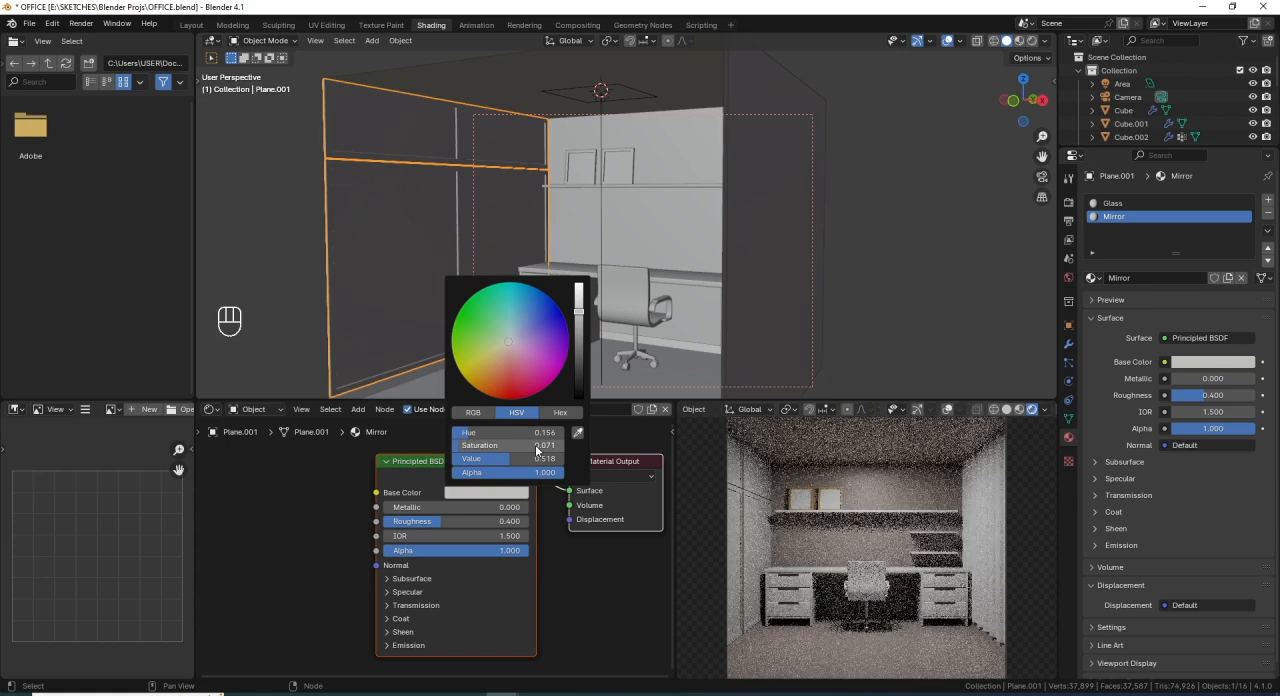
- Set the HSV value of the Mirror material's base color to 0.413
left_click(520, 459)
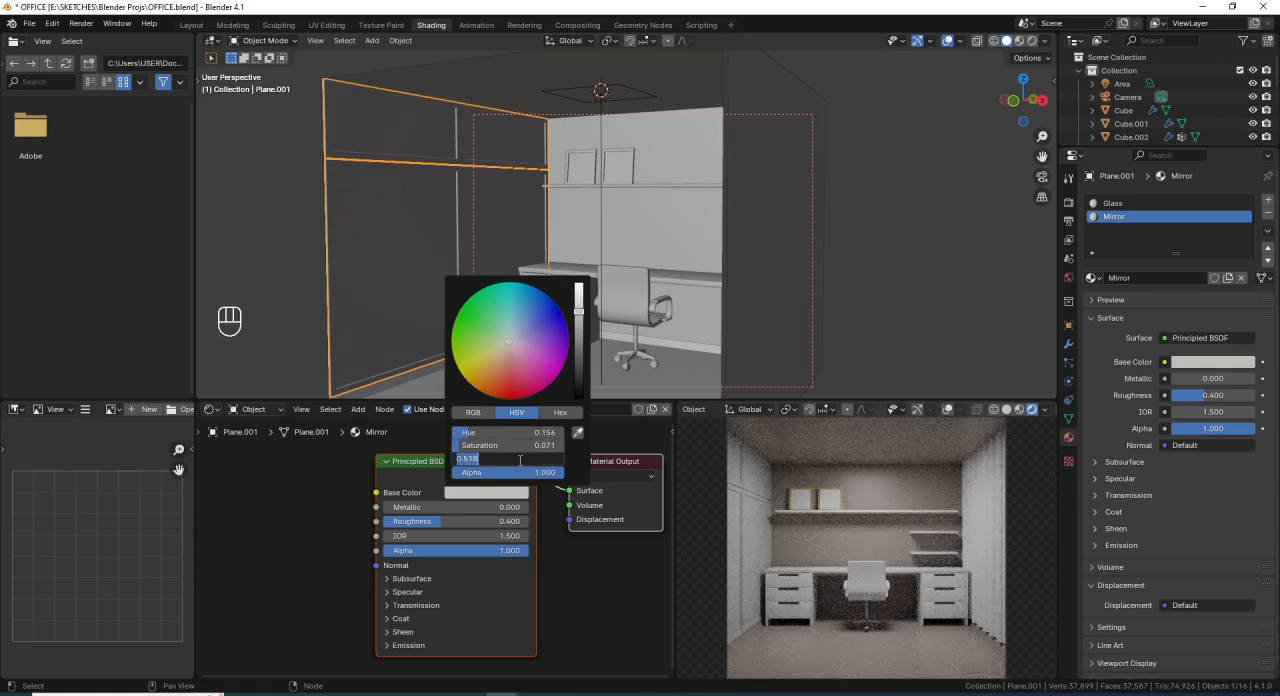
key("BackSpace")
type(".4")
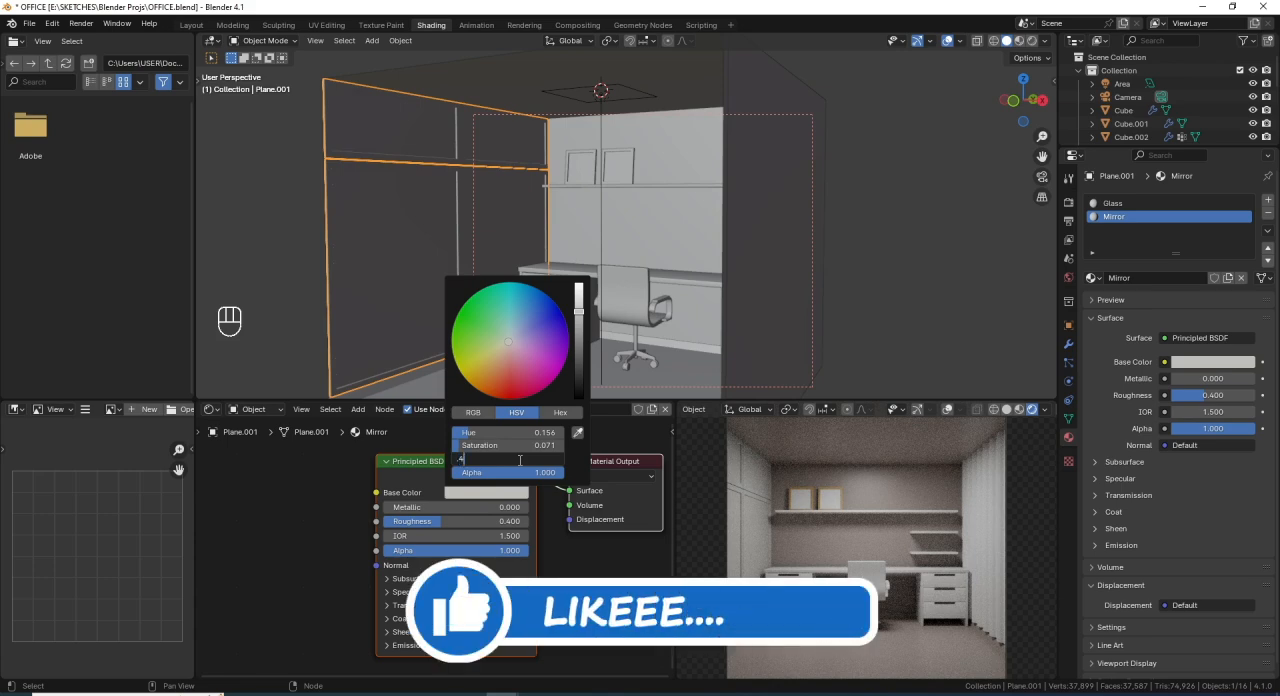
type("13")
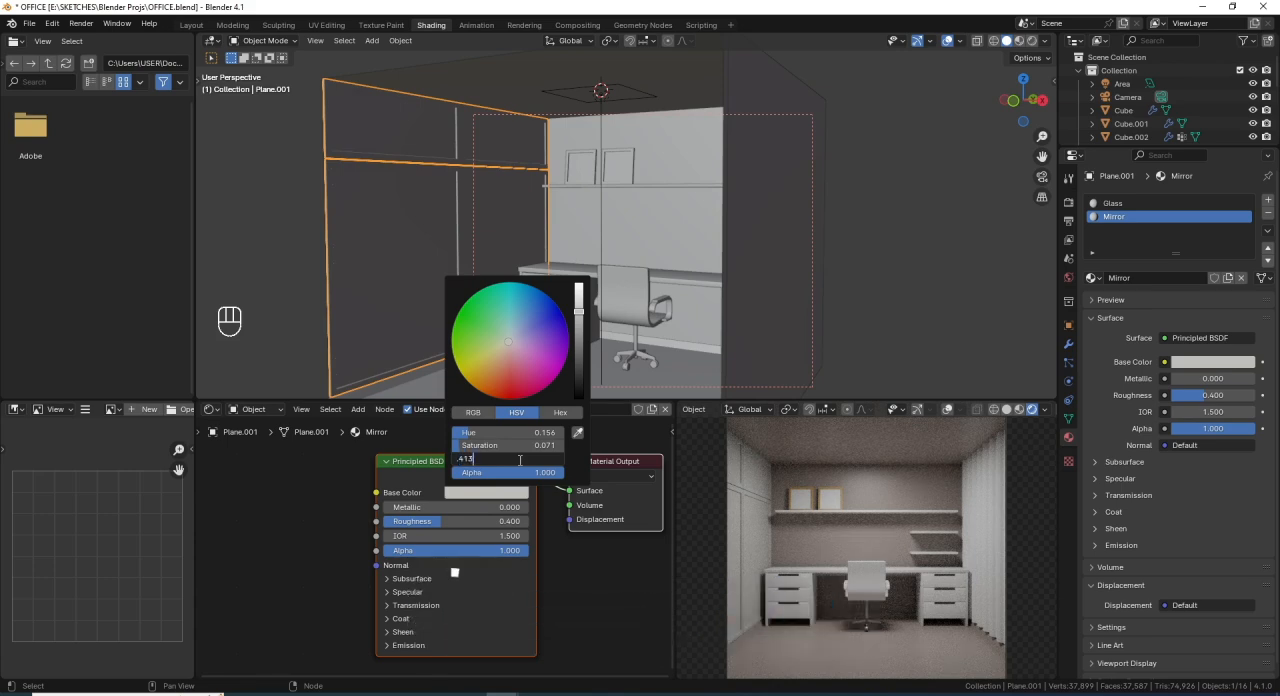
key("Return")
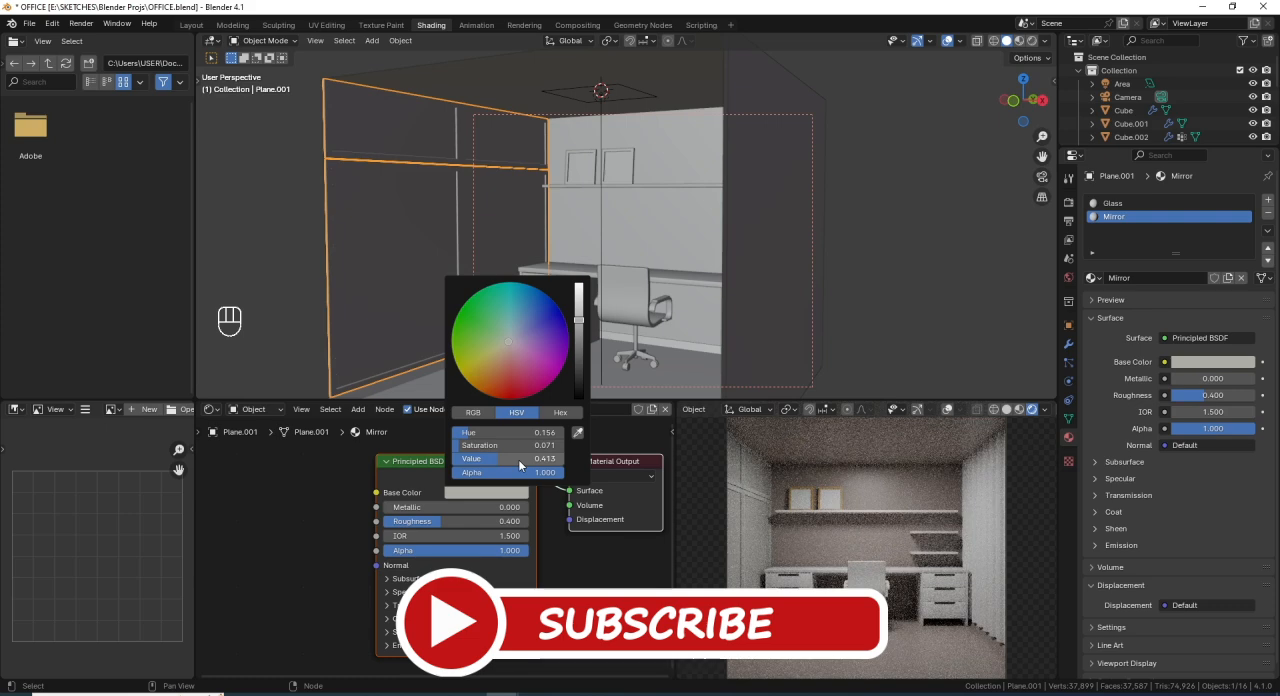
- Try a roughness of 0.3 on the Mirror material
left_click(461, 521)
type(".3")
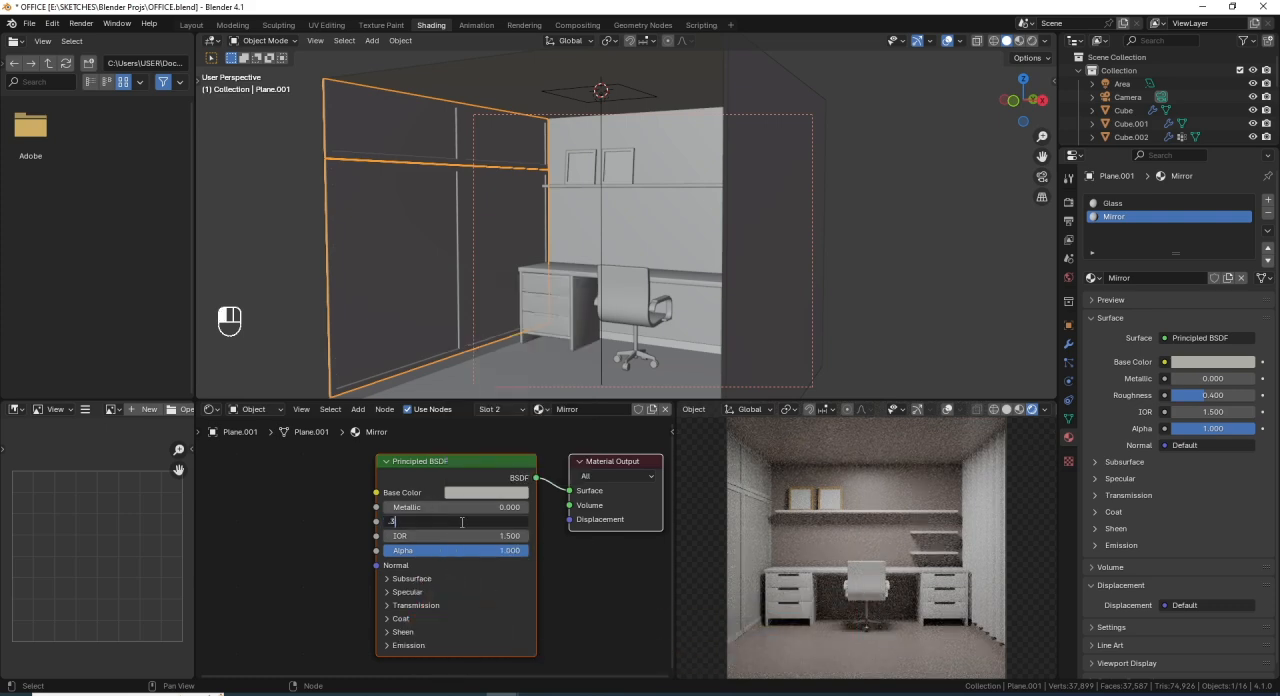
key("Return")
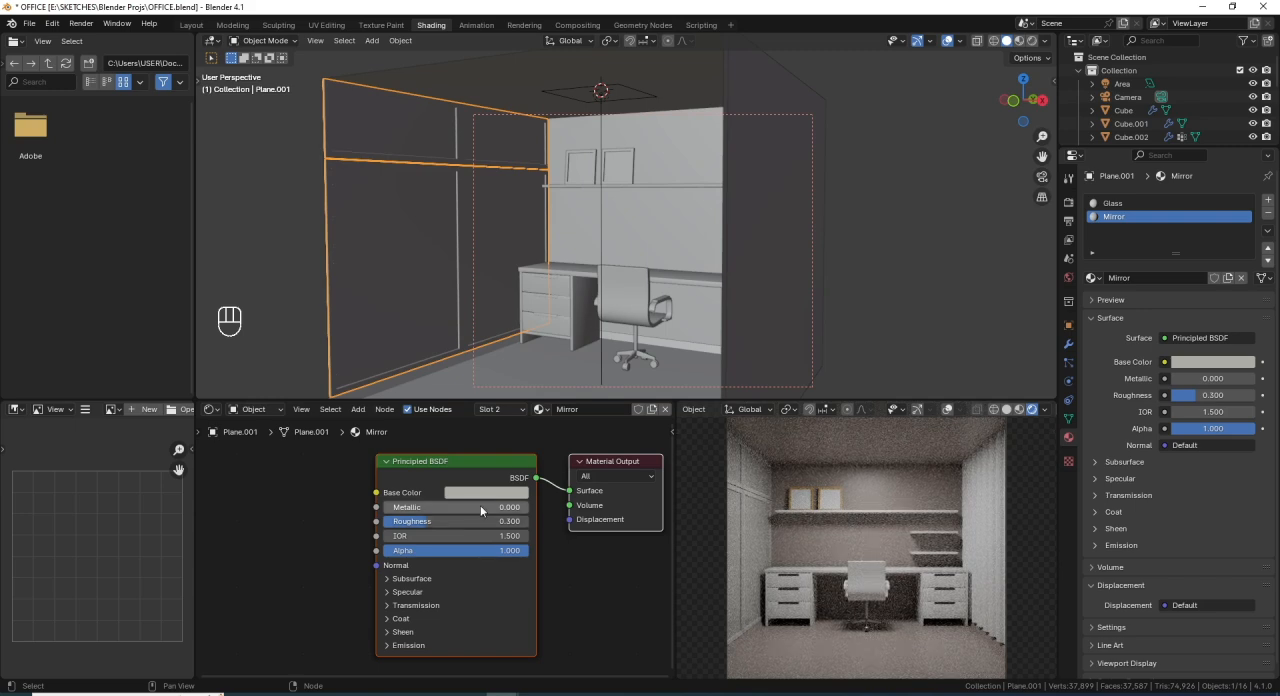
- Set the Mirror material's roughness to 0.2 and save the file
left_click(494, 519)
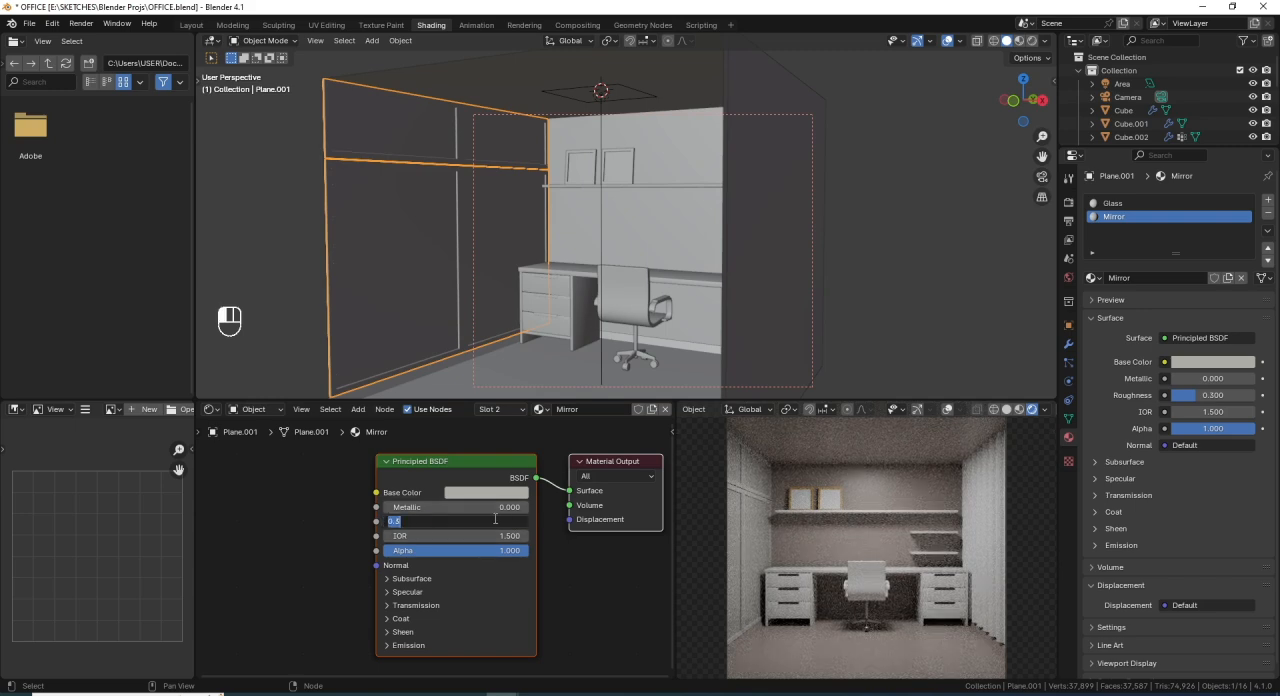
type(".2")
key("Return")
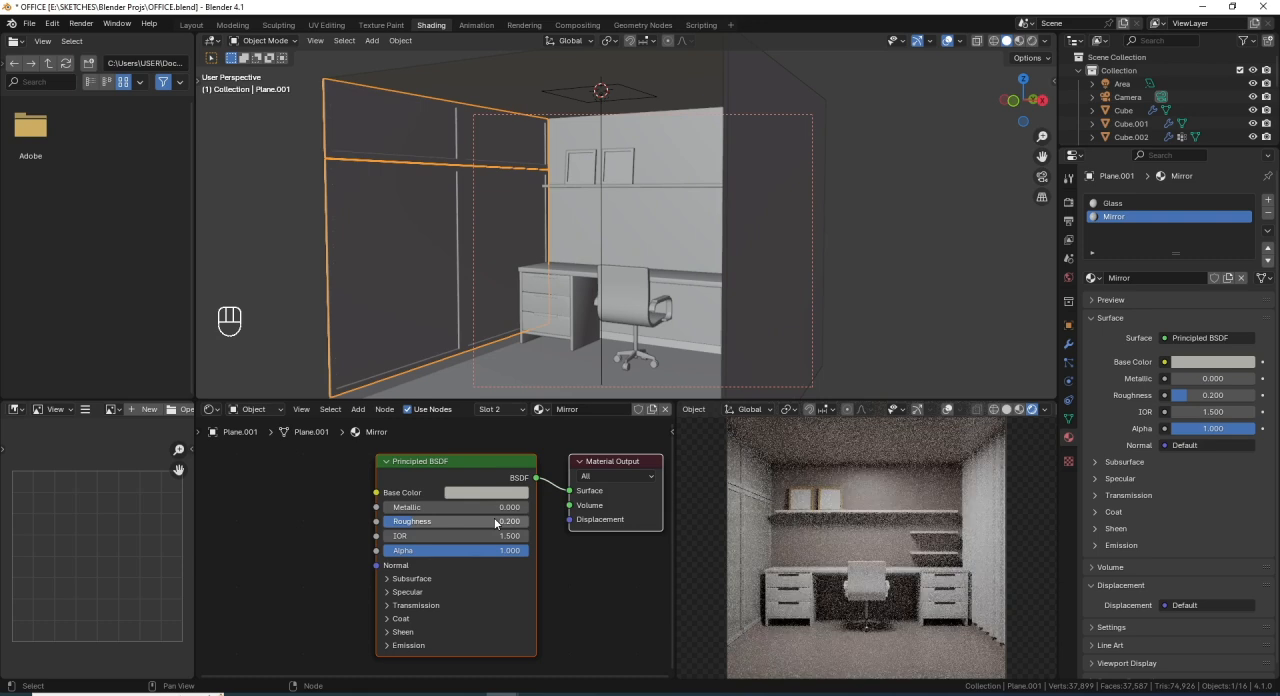
key("ctrl+s")
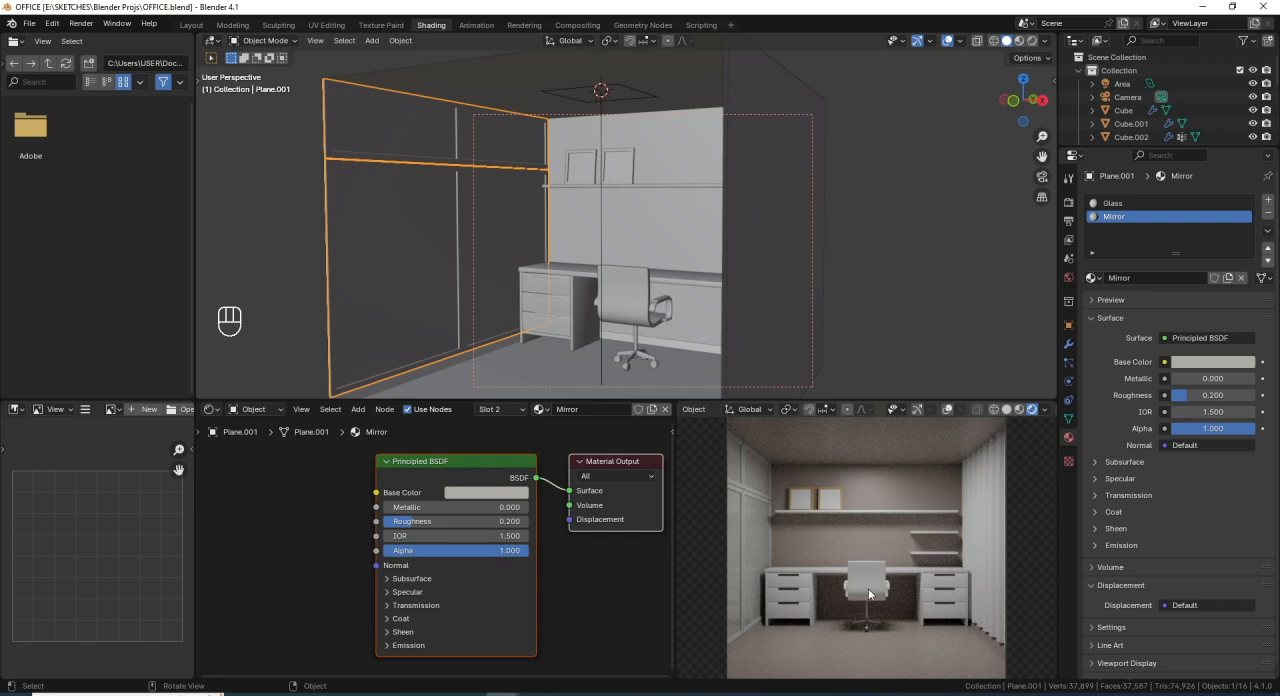
- Select the wavy curtain along the room's right-hand side and give it a new material
left_click(984, 532)
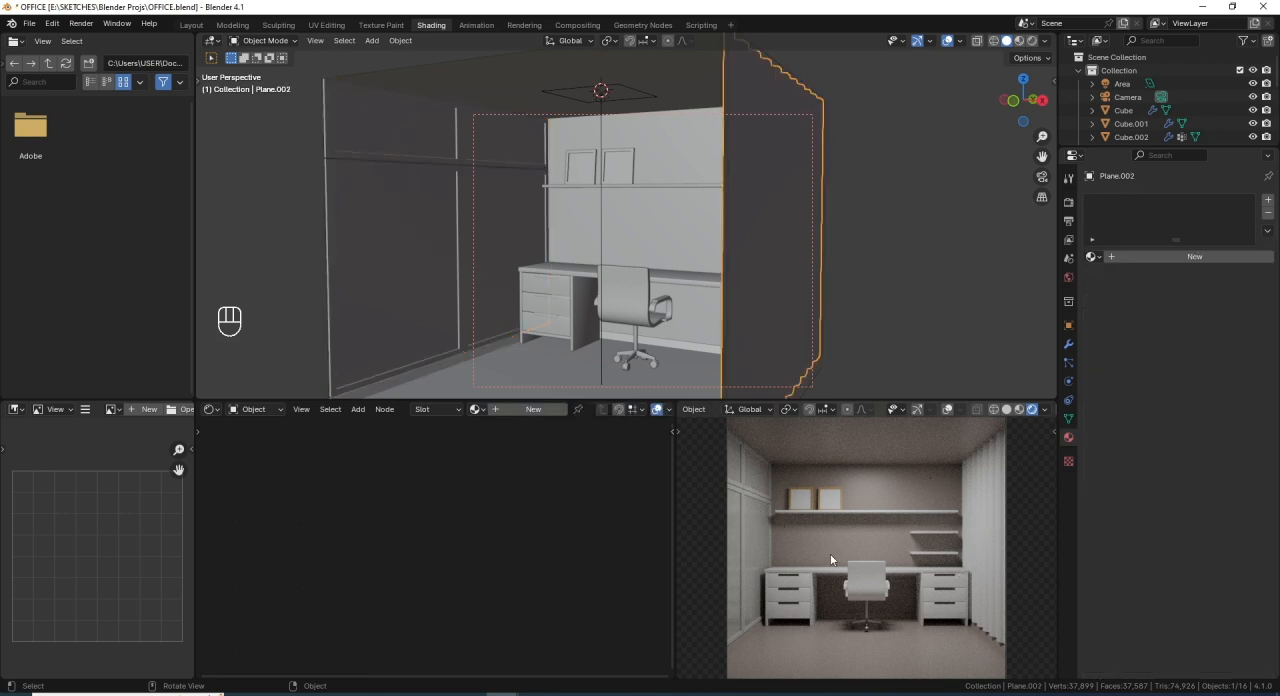
left_click(1118, 257)
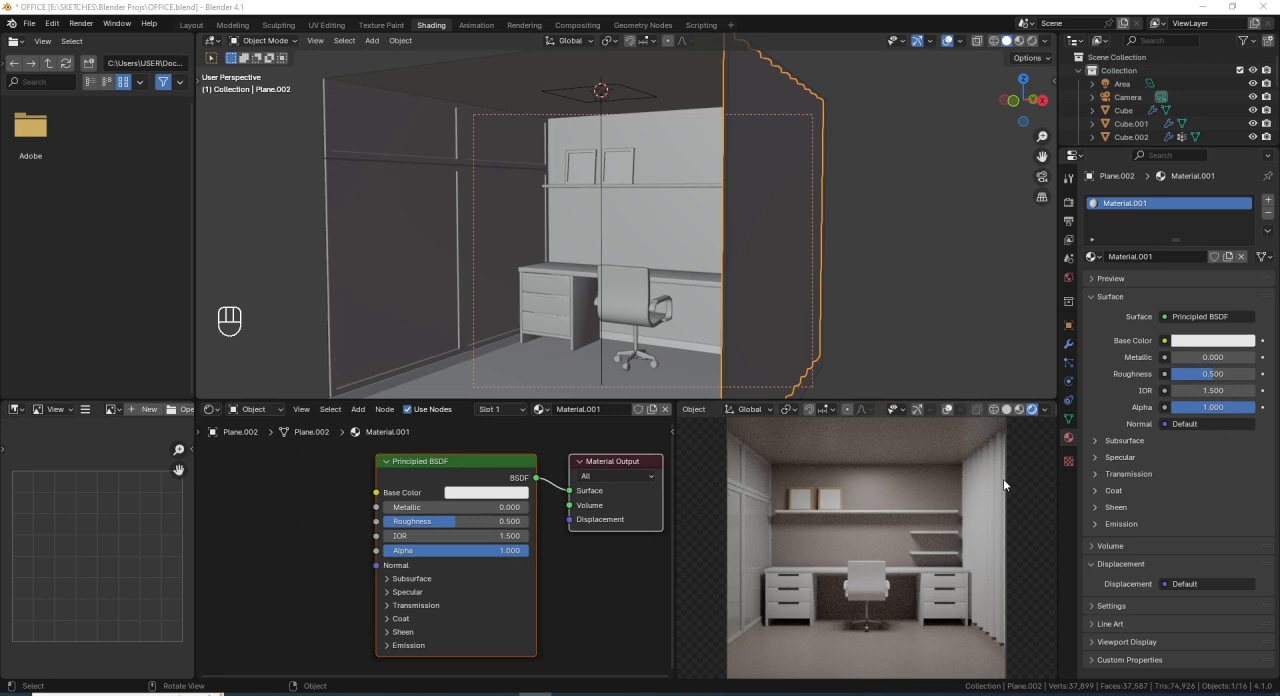
- Set the curtain material's base color to a hue of 0.025 and a saturation of 0.118
middle_click_drag(665, 310, 700, 262)
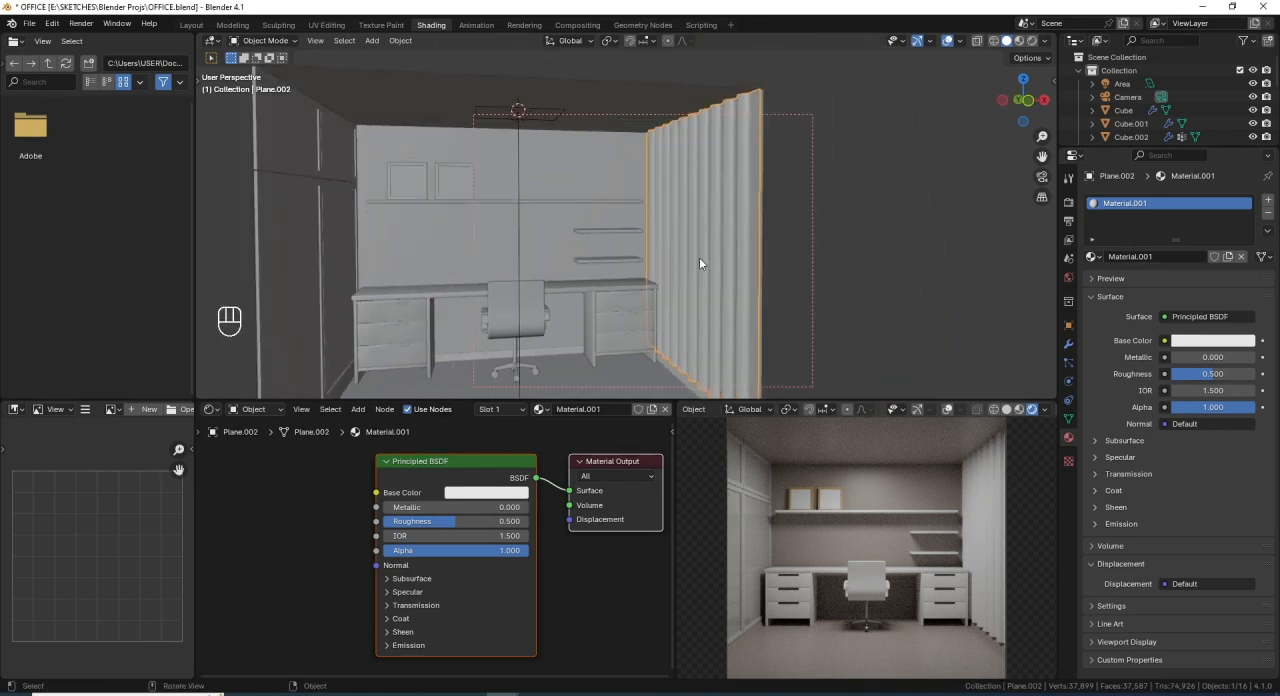
left_click(497, 493)
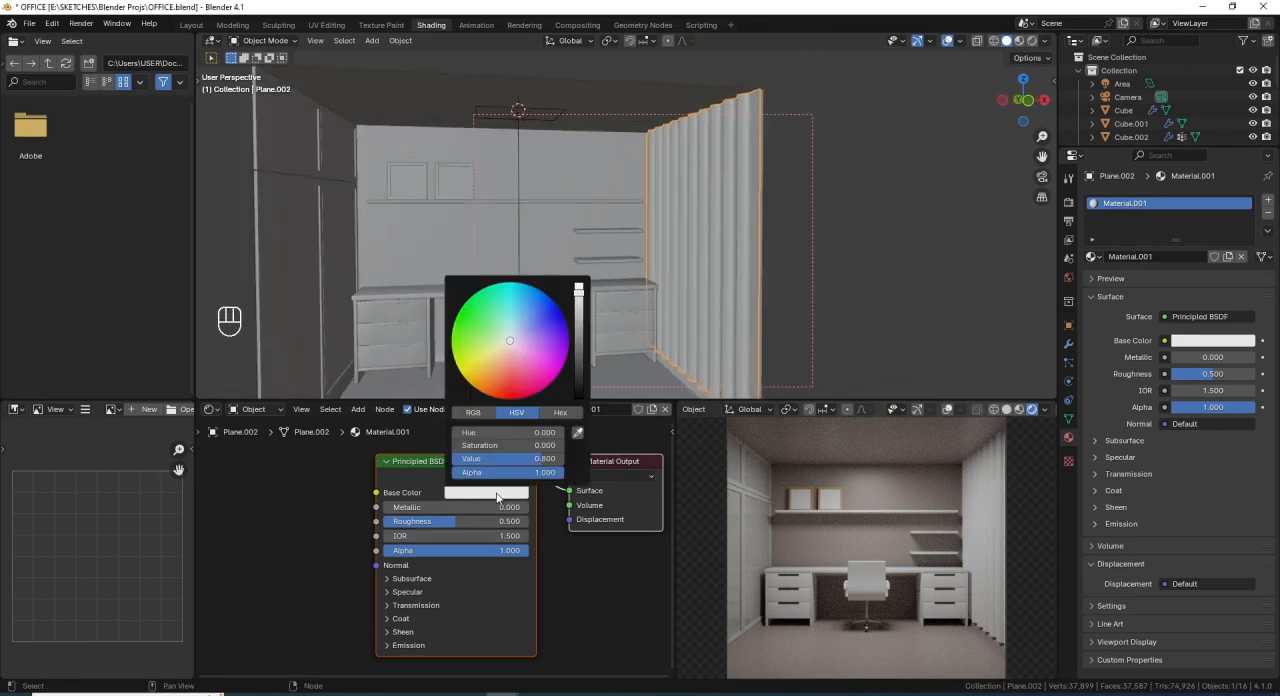
left_click(535, 433)
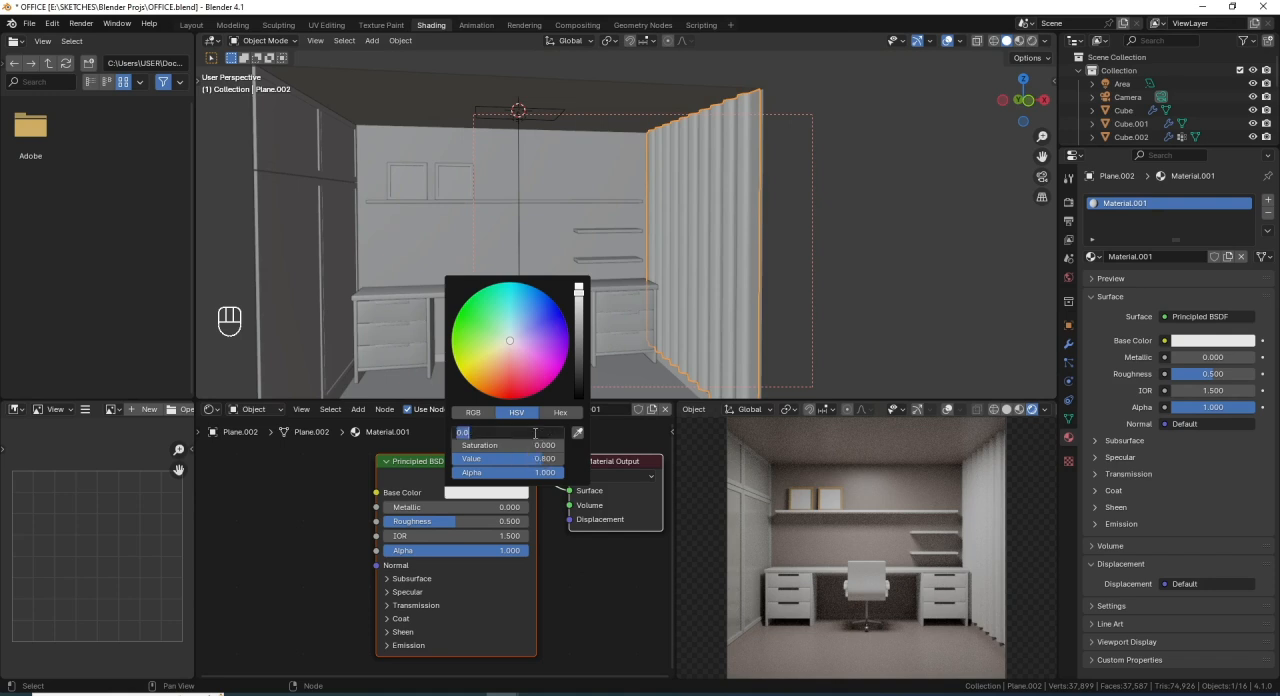
type(".025")
key("Return")
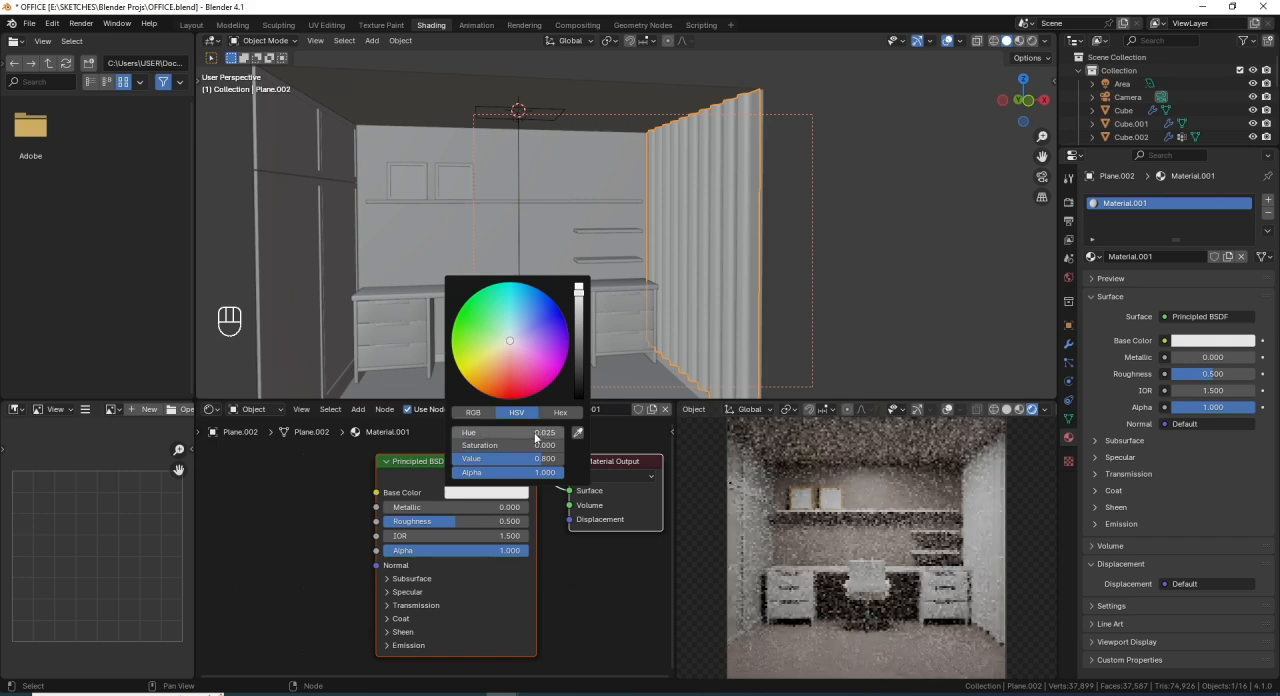
left_click(520, 445)
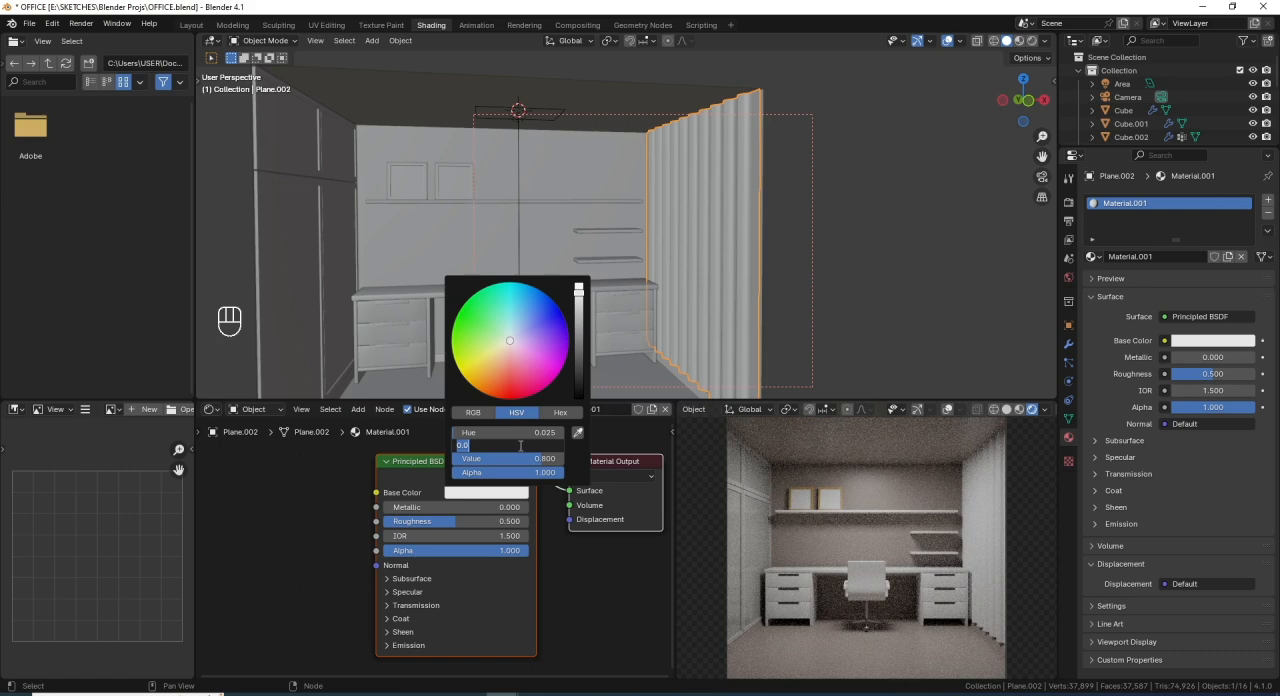
key("BackSpace")
type(".118")
key("Return")
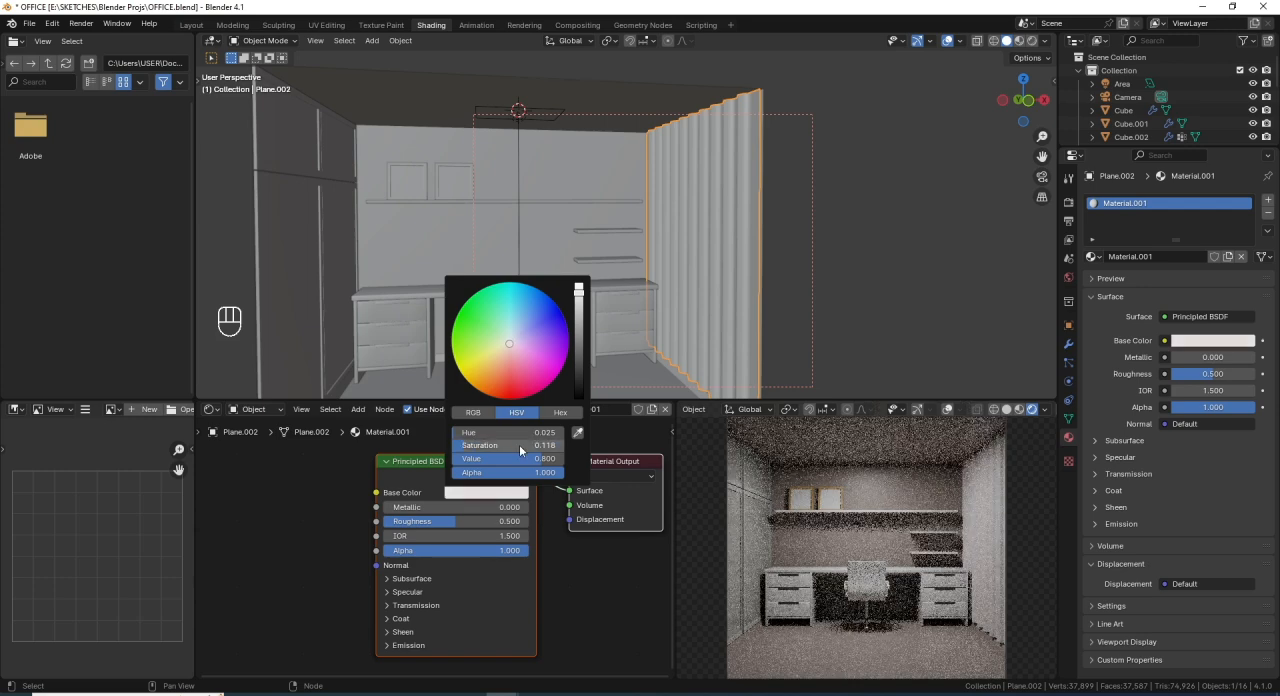
- Set the HSV value of the curtain material's base color to 0.568
double_click(534, 457)
key("BackSpace")
type(".")
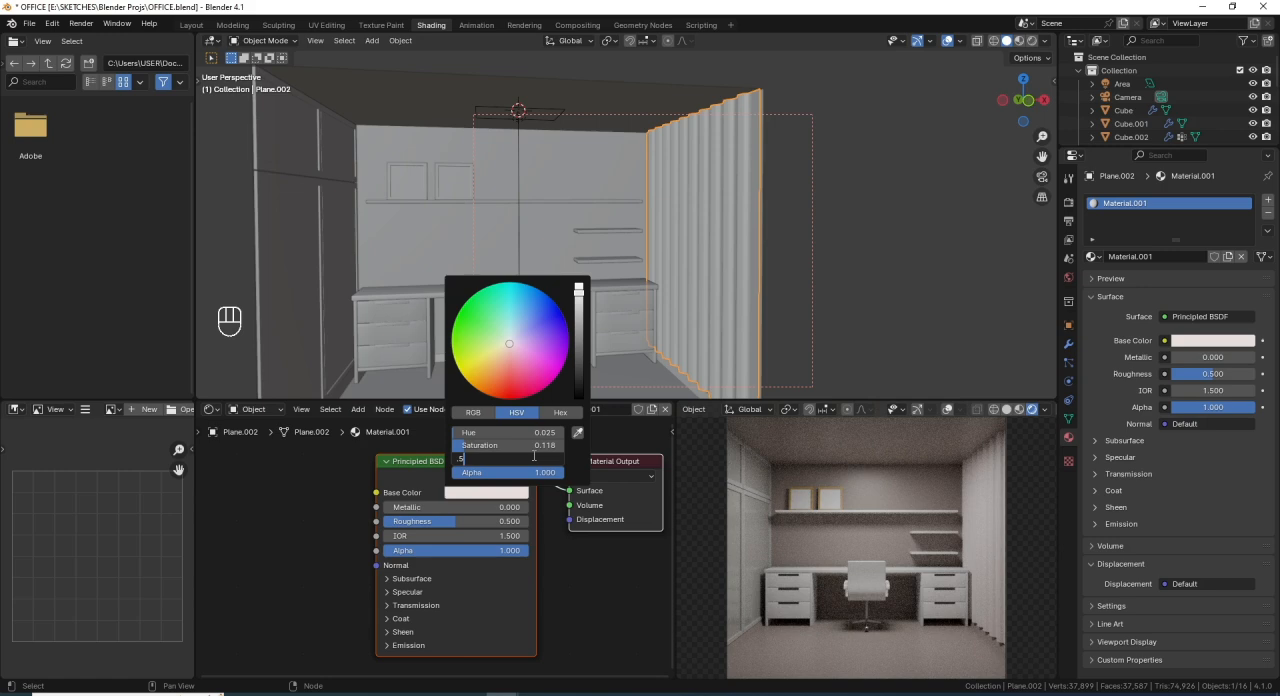
type("568")
key("Return")
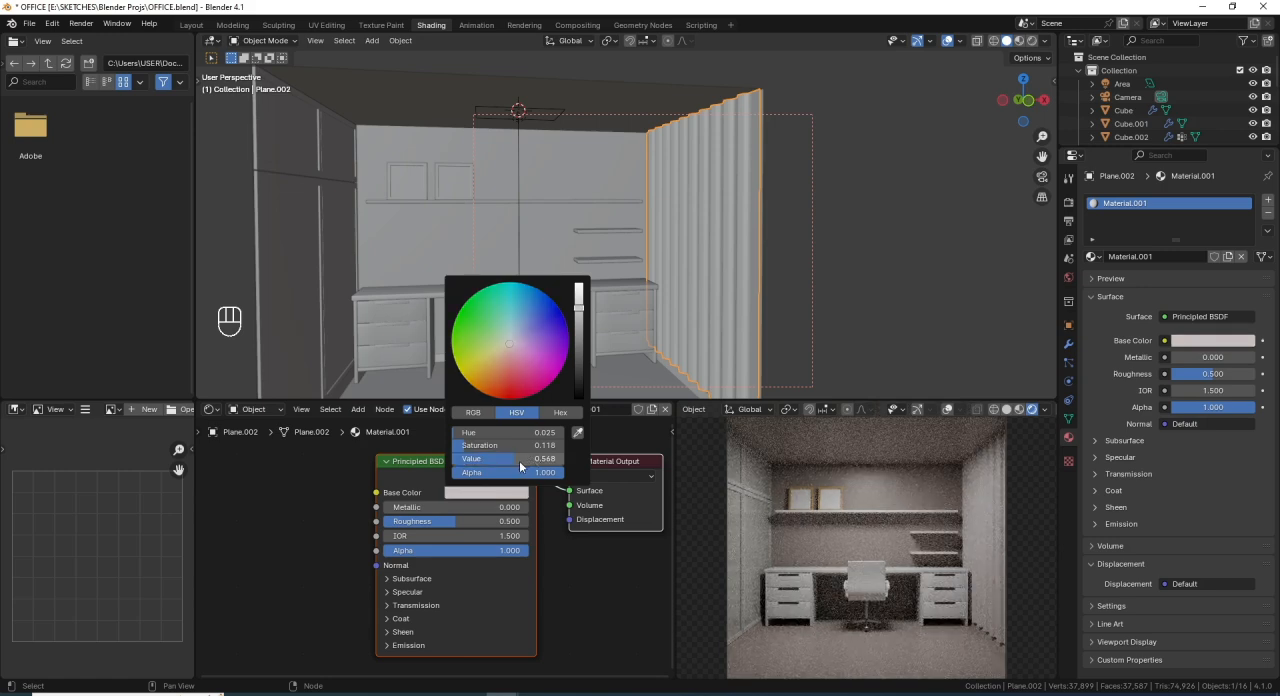
- Set the curtain material's roughness to 0.4 and save the file
left_click(466, 520)
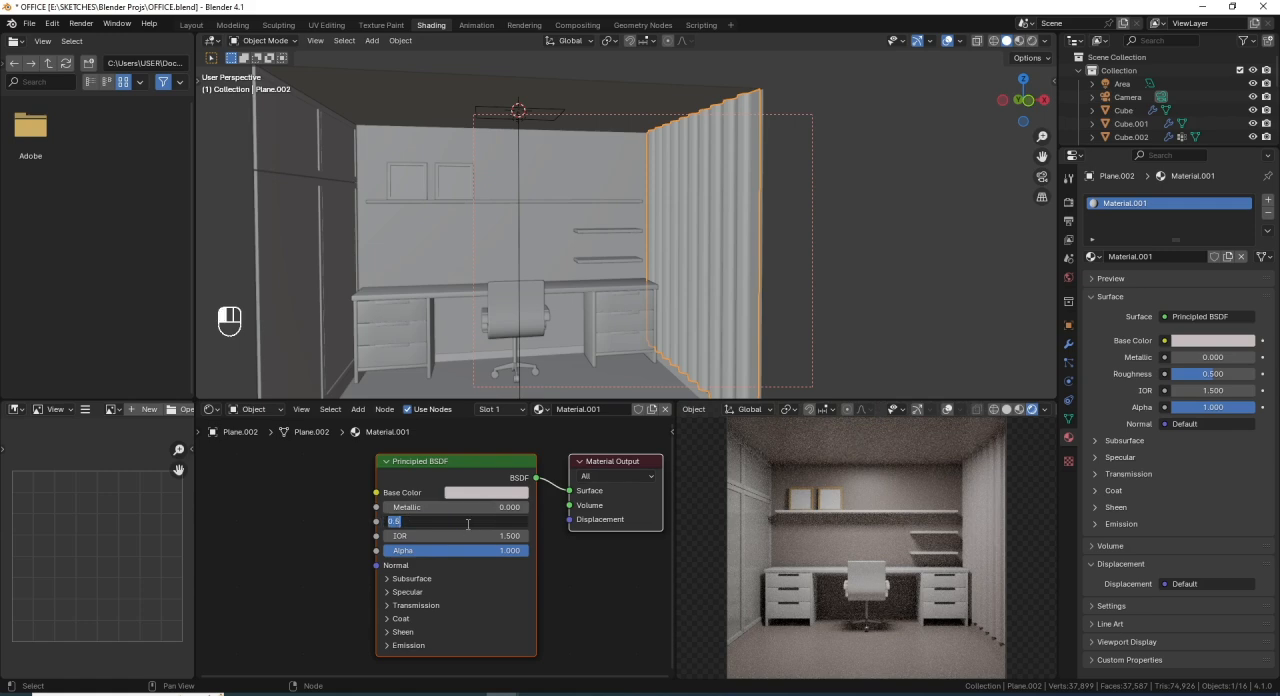
type(".4")
key("Return")
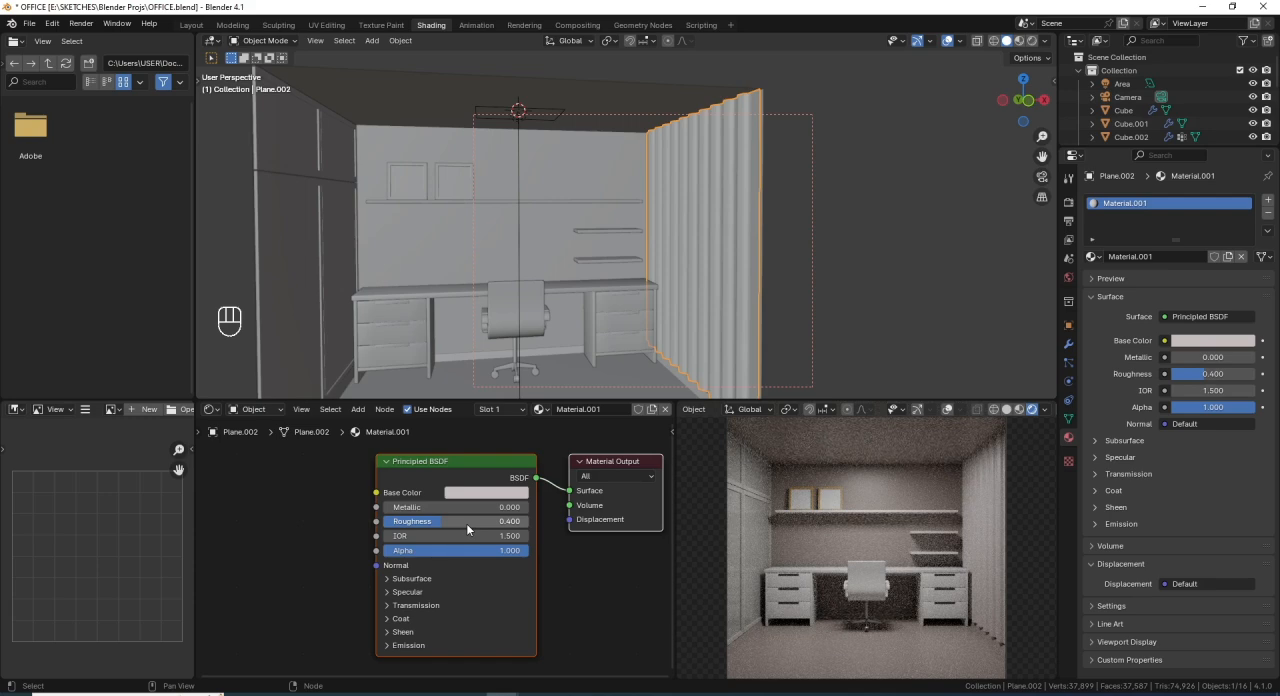
key("ctrl+s")
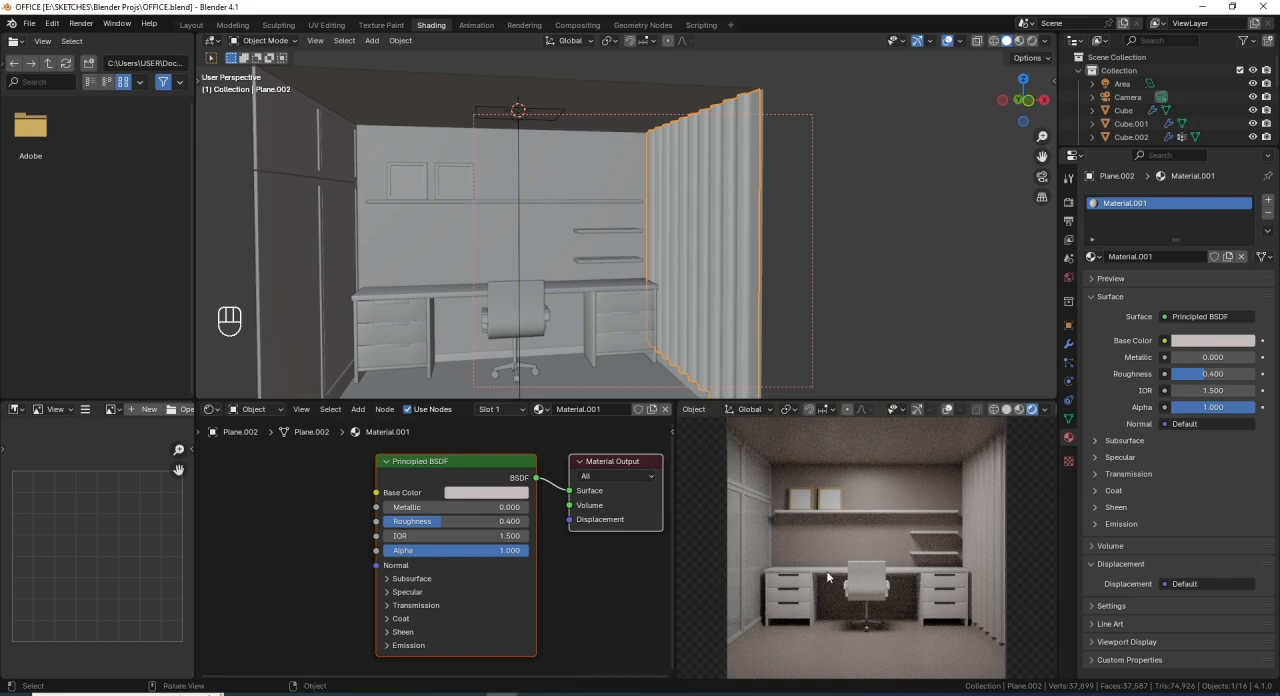
- Select the desk and split the upper 3D viewport vertically, turning the new area into a UV editor
left_click(408, 297)
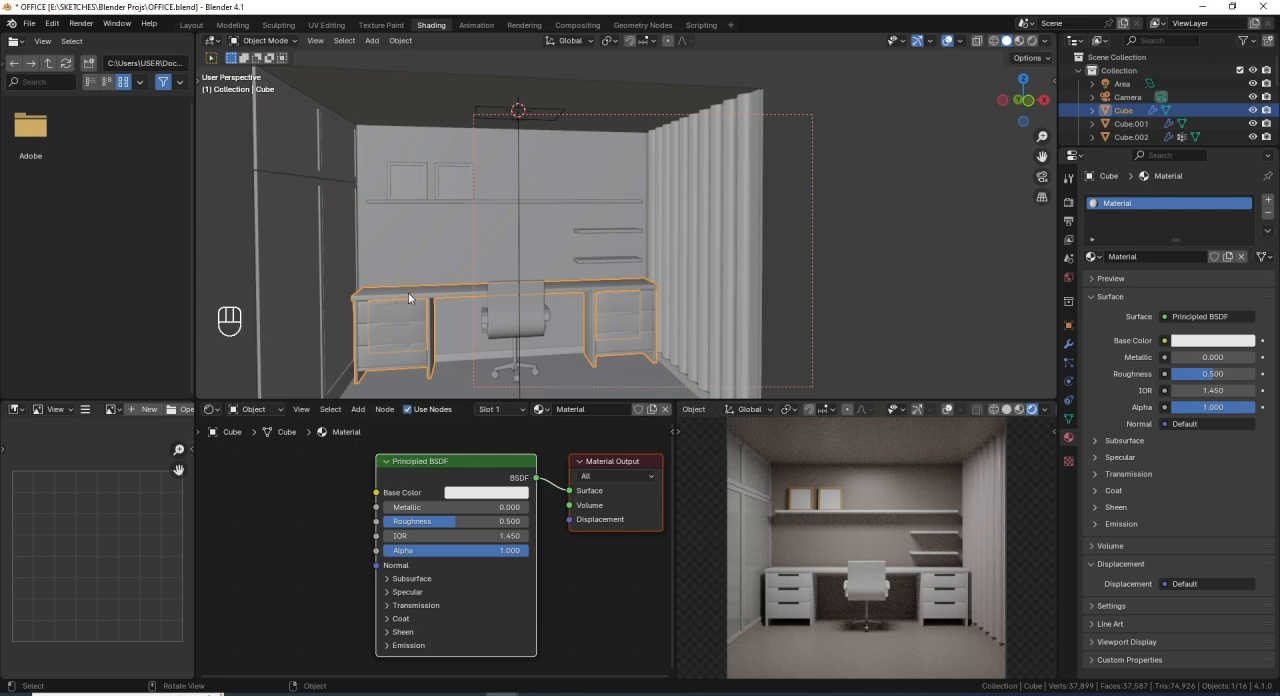
scroll(408, 292, "down", 8)
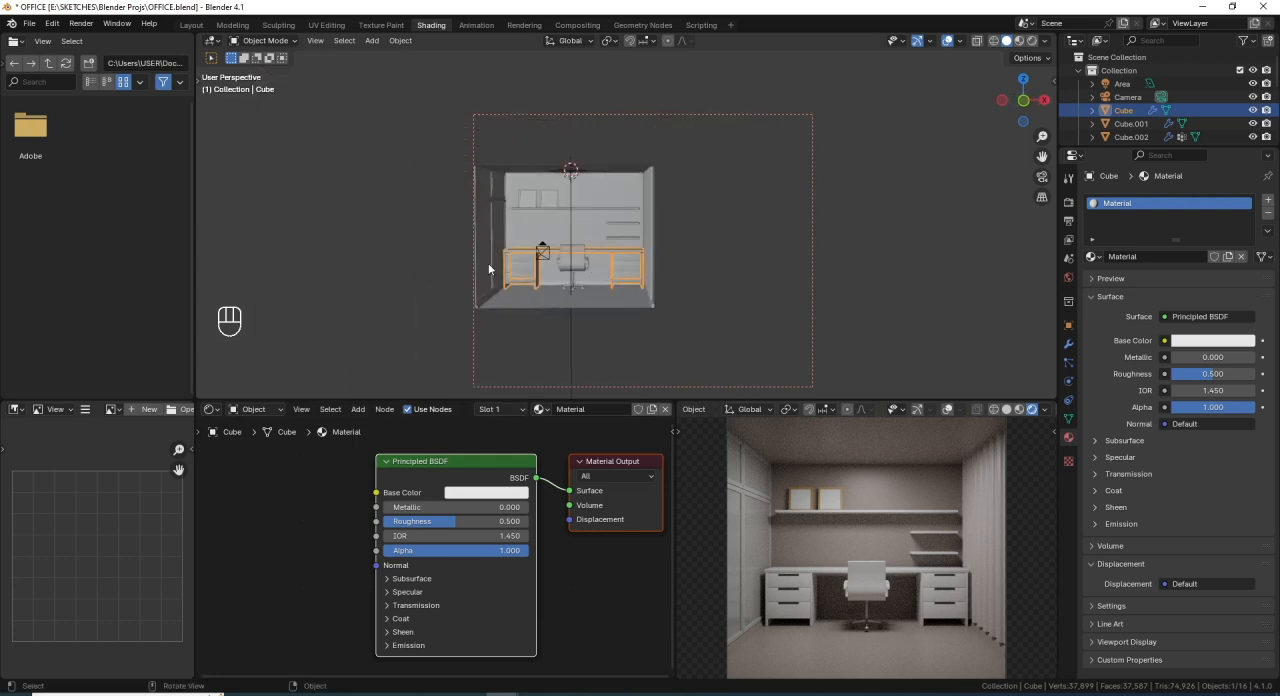
scroll(563, 276, "up", 4)
middle_click_drag(572, 272, 602, 250, "shift")
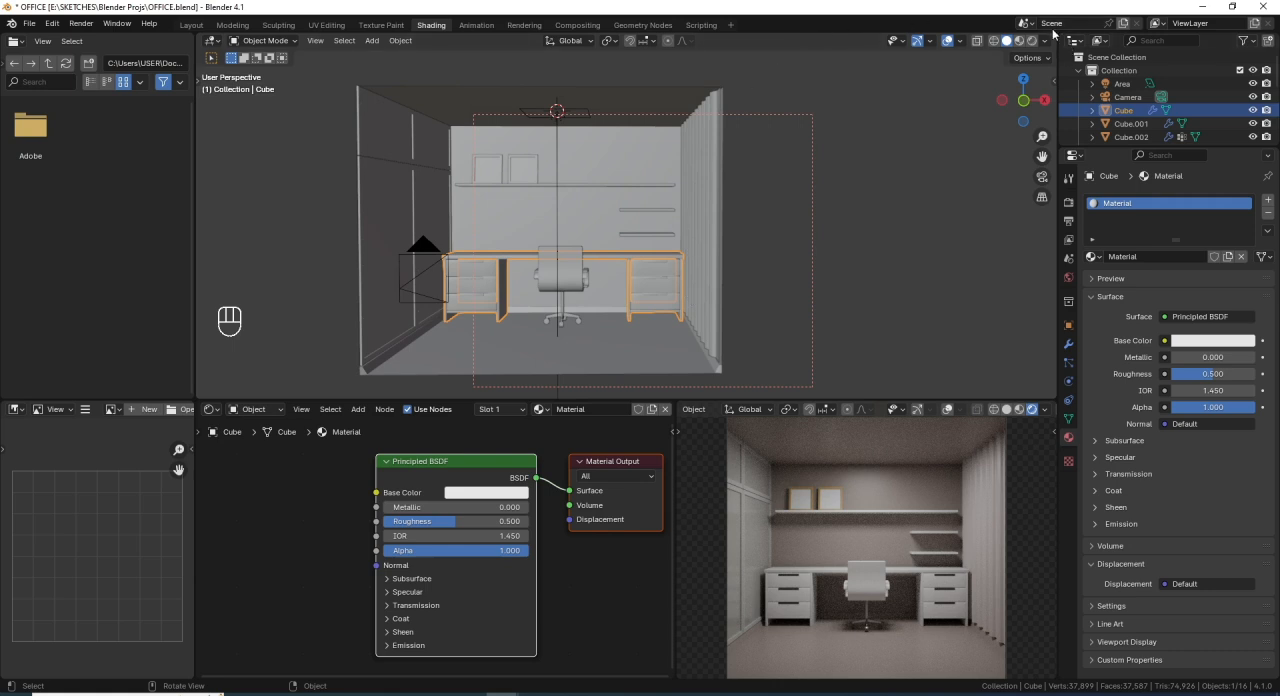
left_click_drag(1056, 32, 686, 127)
left_click(701, 41)
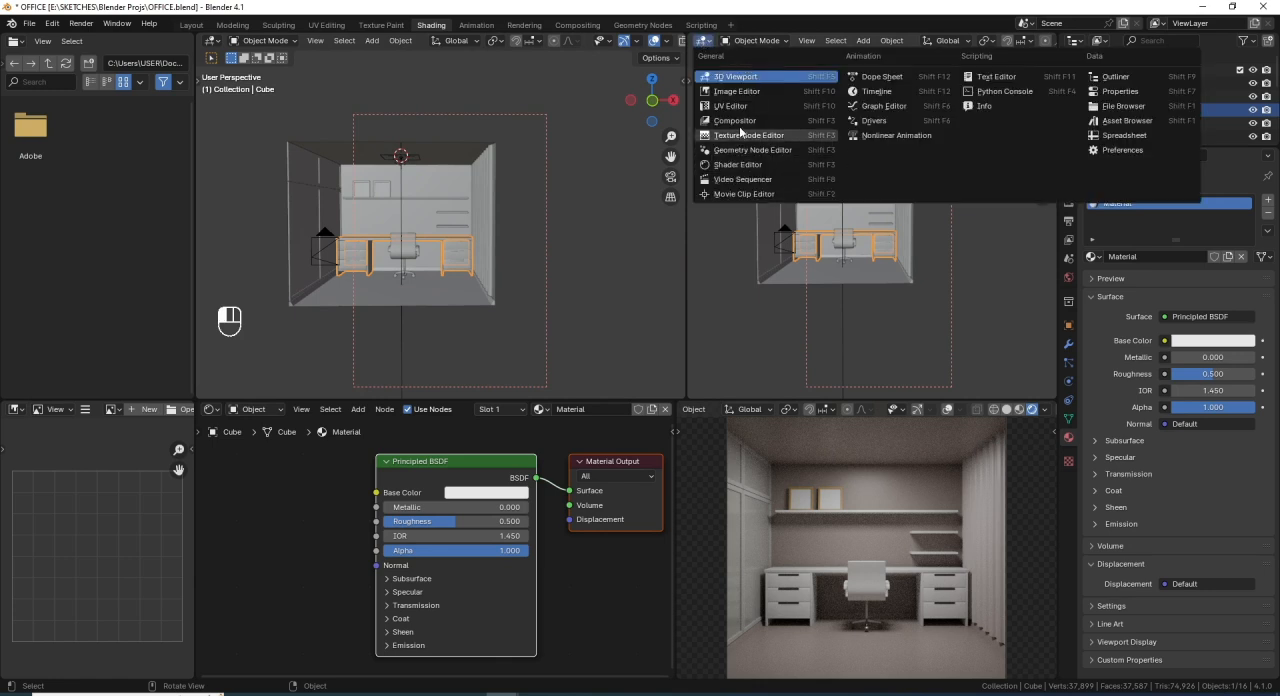
left_click(740, 92)
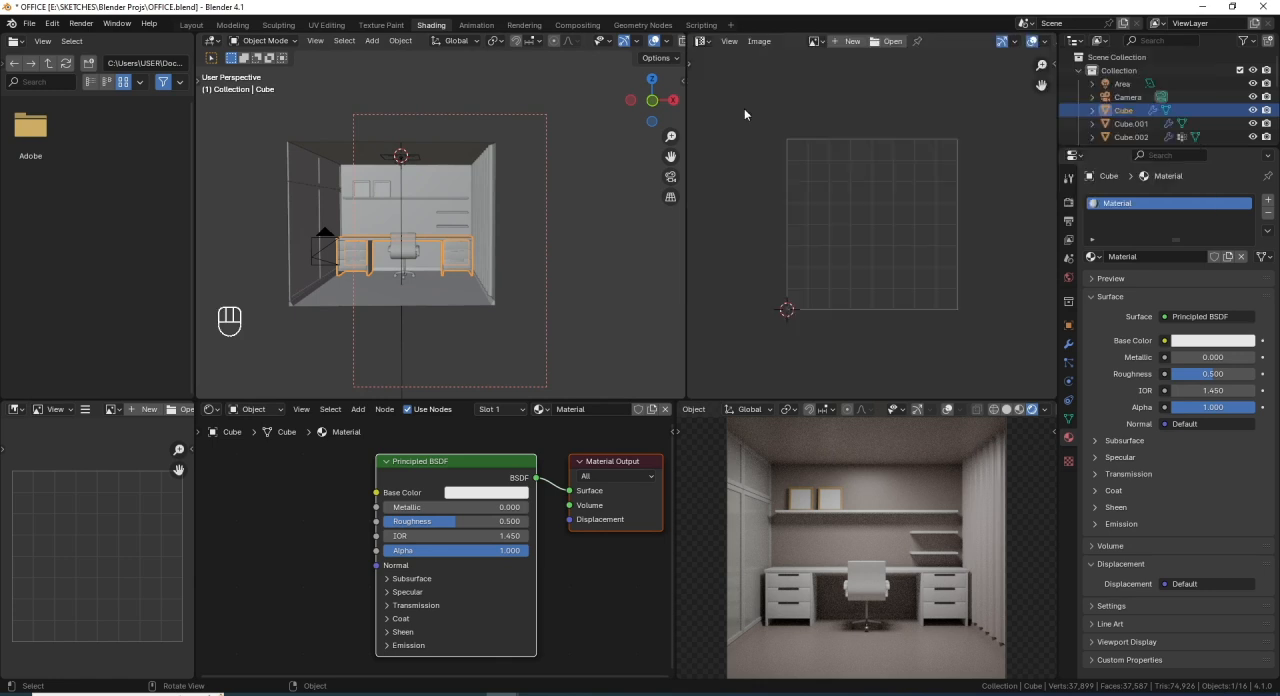
- Unwrap all of the desk's faces with Smart UV Project, using an island margin of 0.010, and return to Object Mode
scroll(832, 201, "up", 2)
scroll(502, 262, "up", 2)
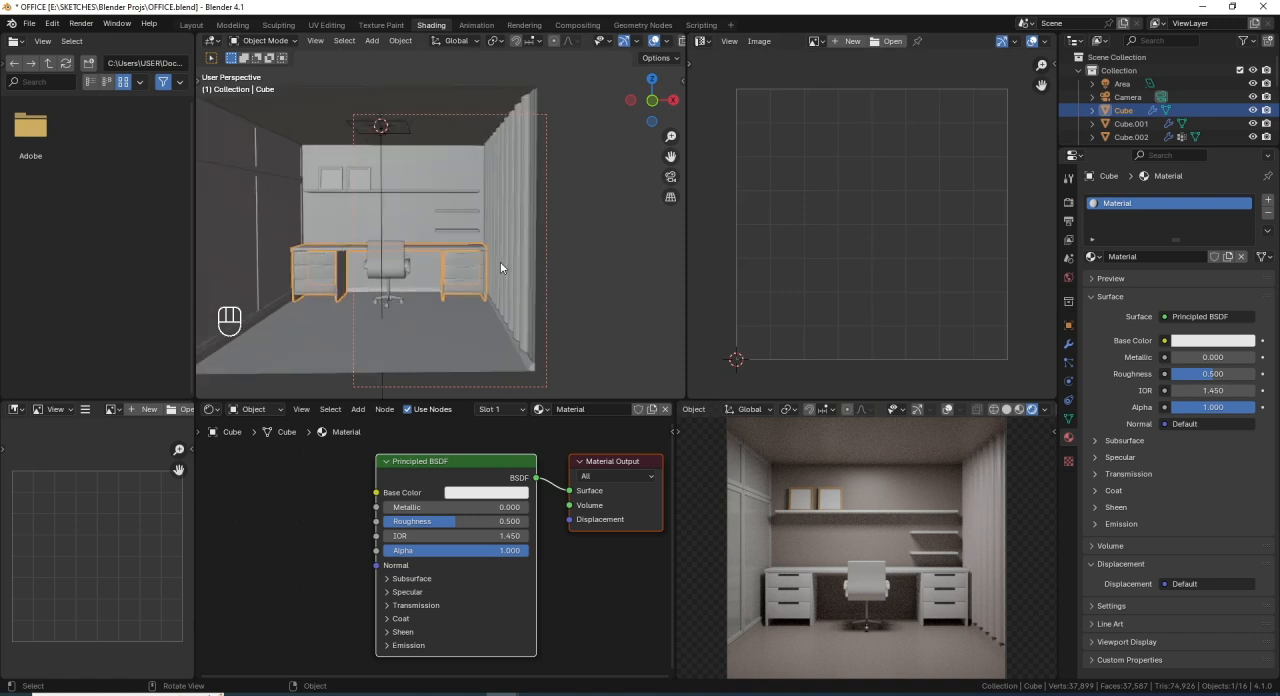
middle_click_drag(503, 258, 530, 250)
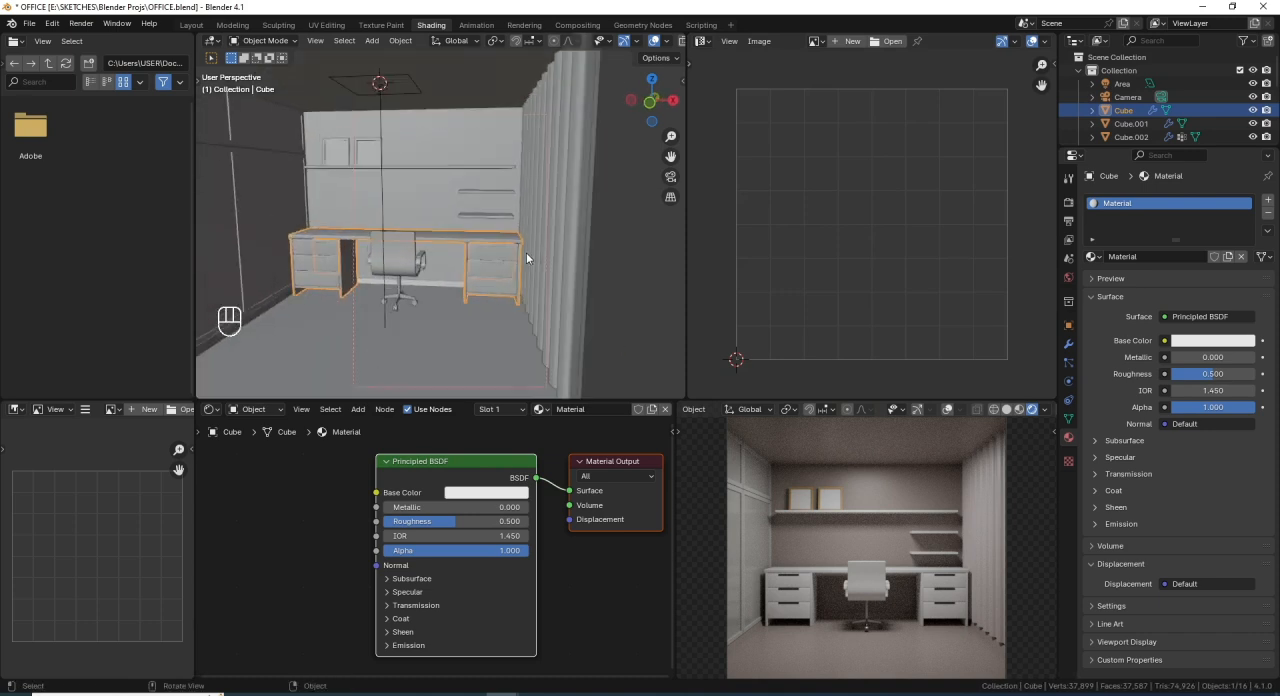
key("Tab")
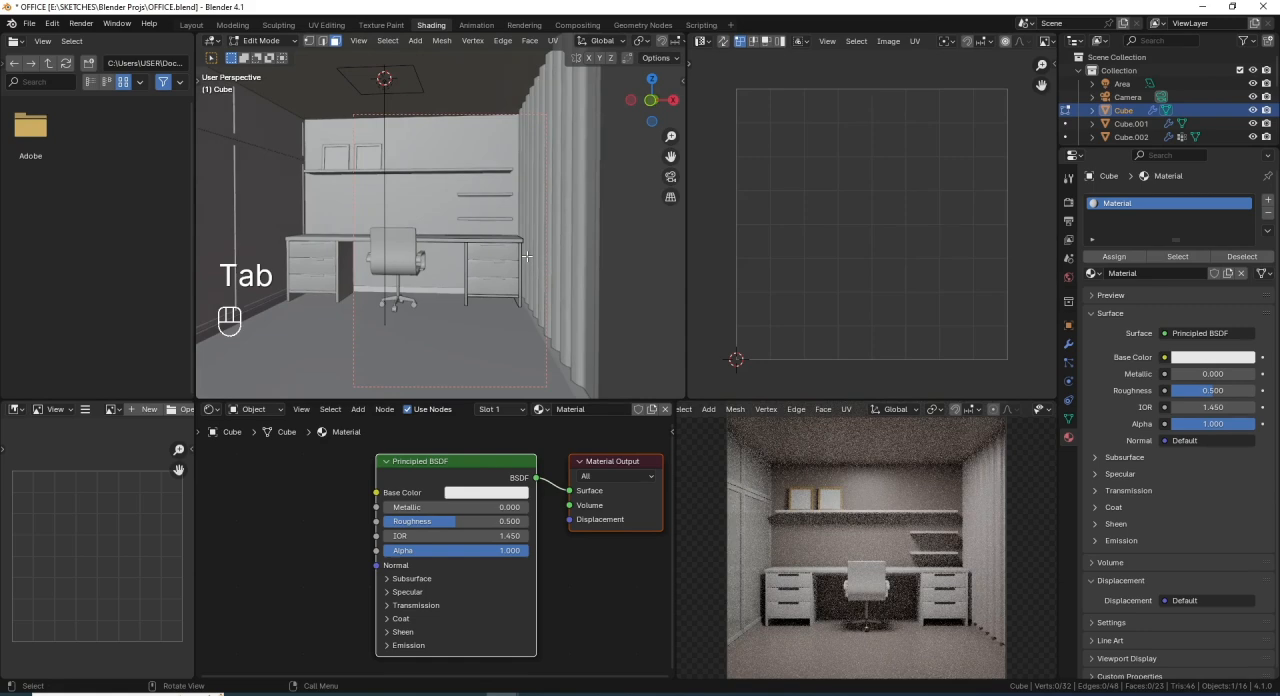
key("a")
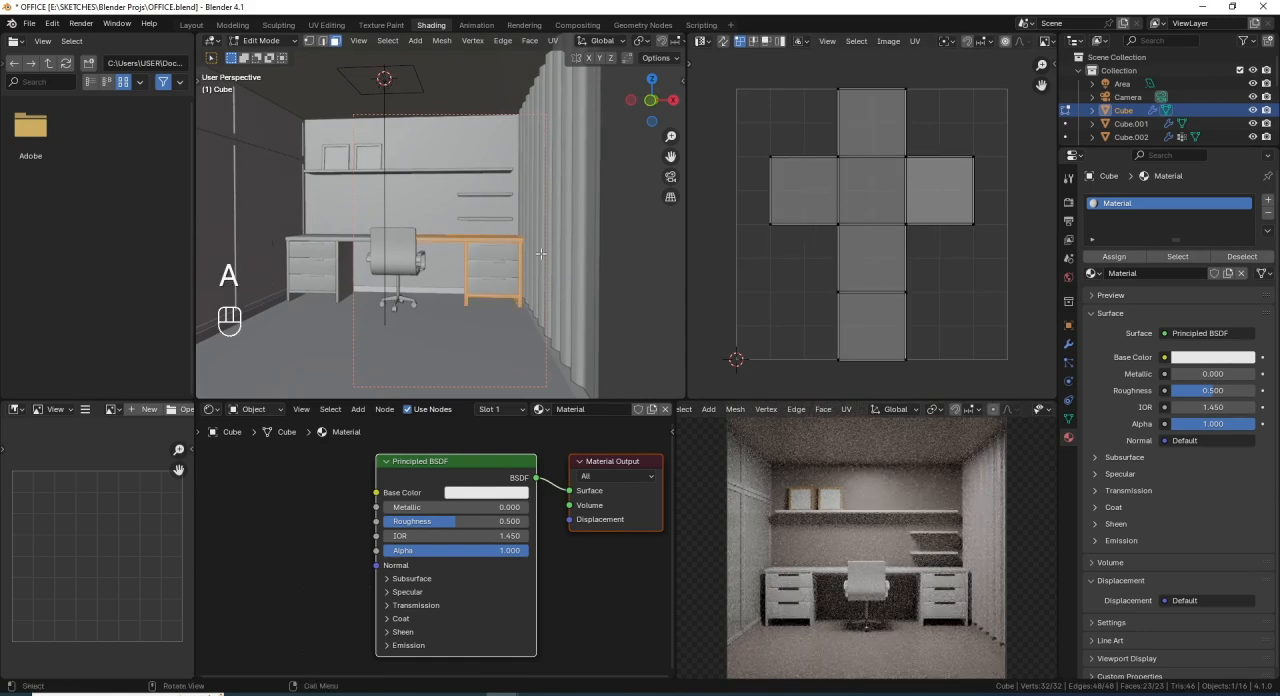
scroll(536, 256, "down", 3)
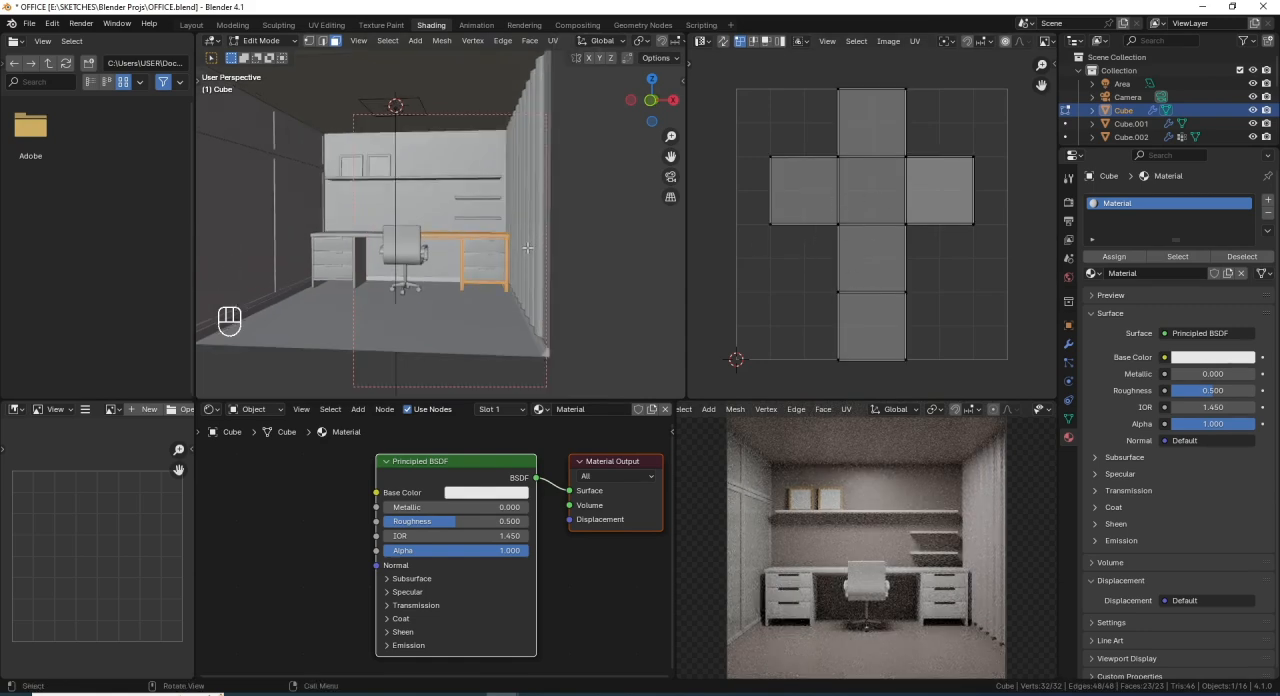
key("a")
key("u")
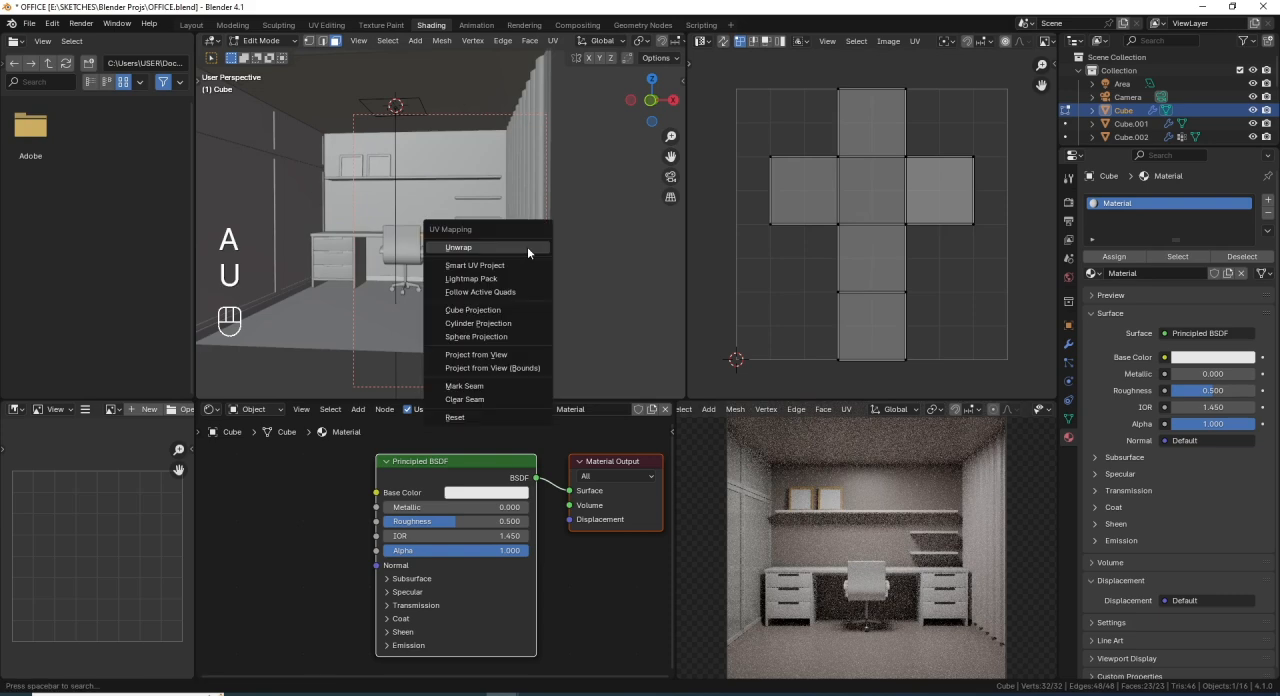
left_click(528, 265)
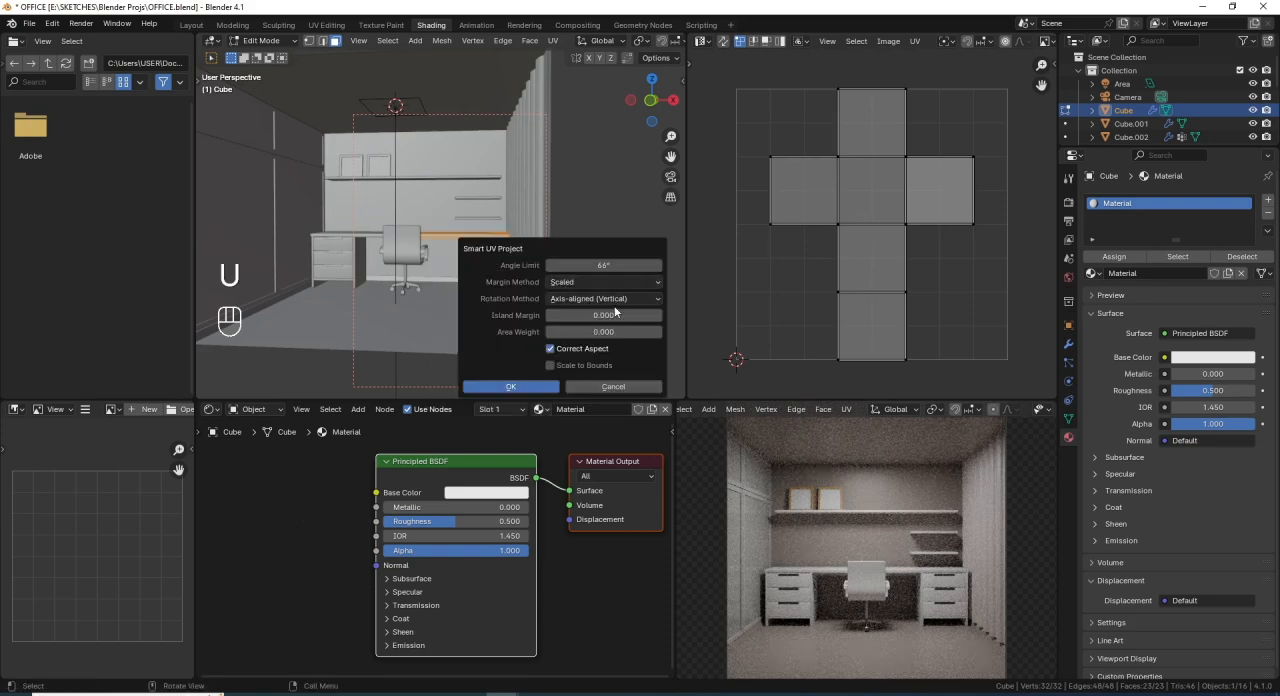
left_click(656, 316)
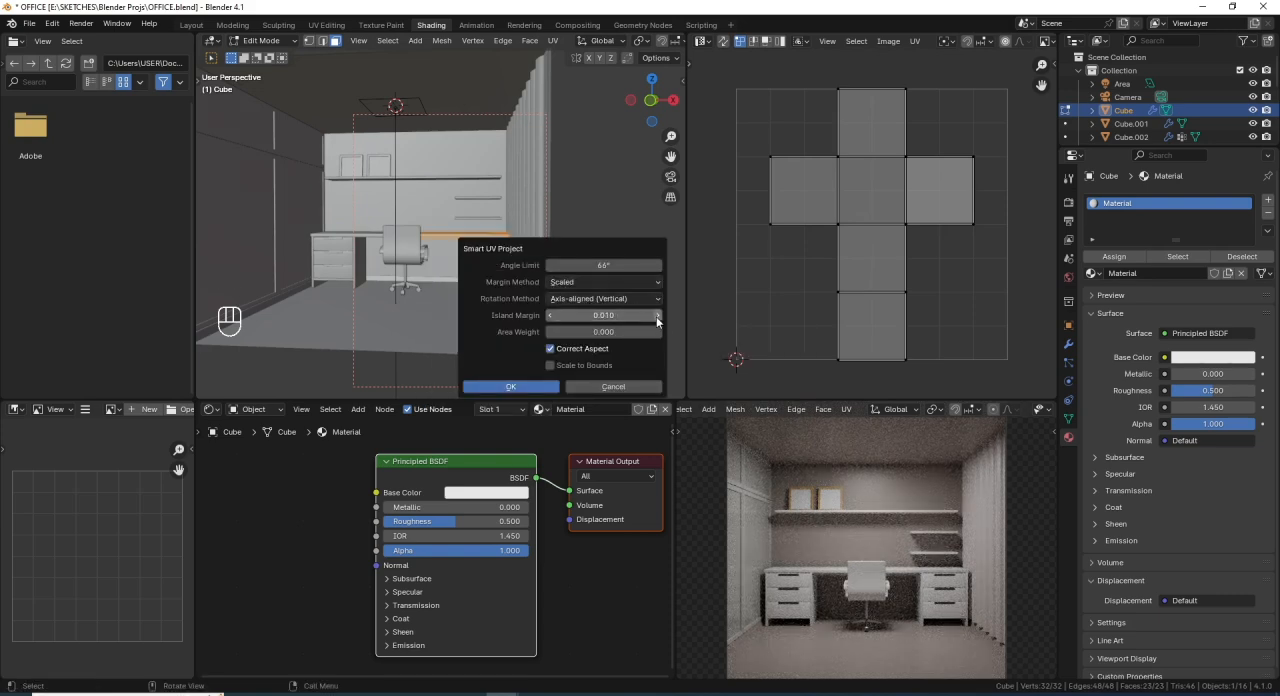
left_click(552, 386)
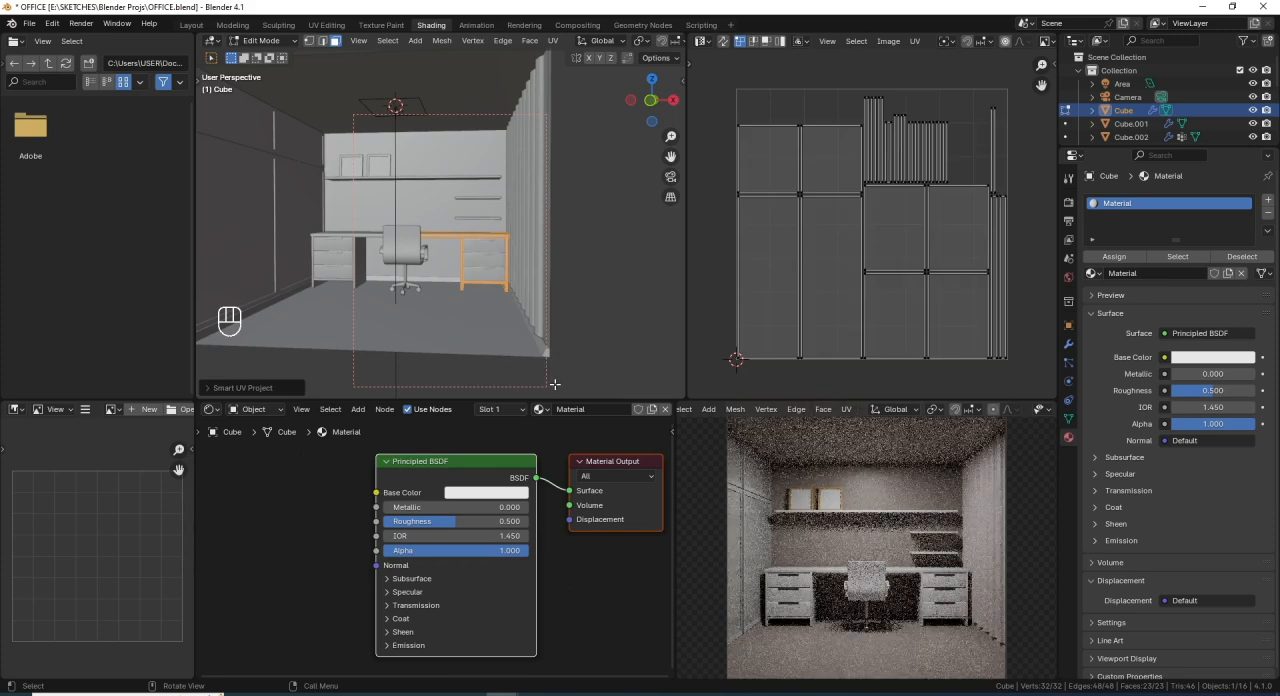
scroll(504, 303, "down", 2)
scroll(536, 252, "down", 1)
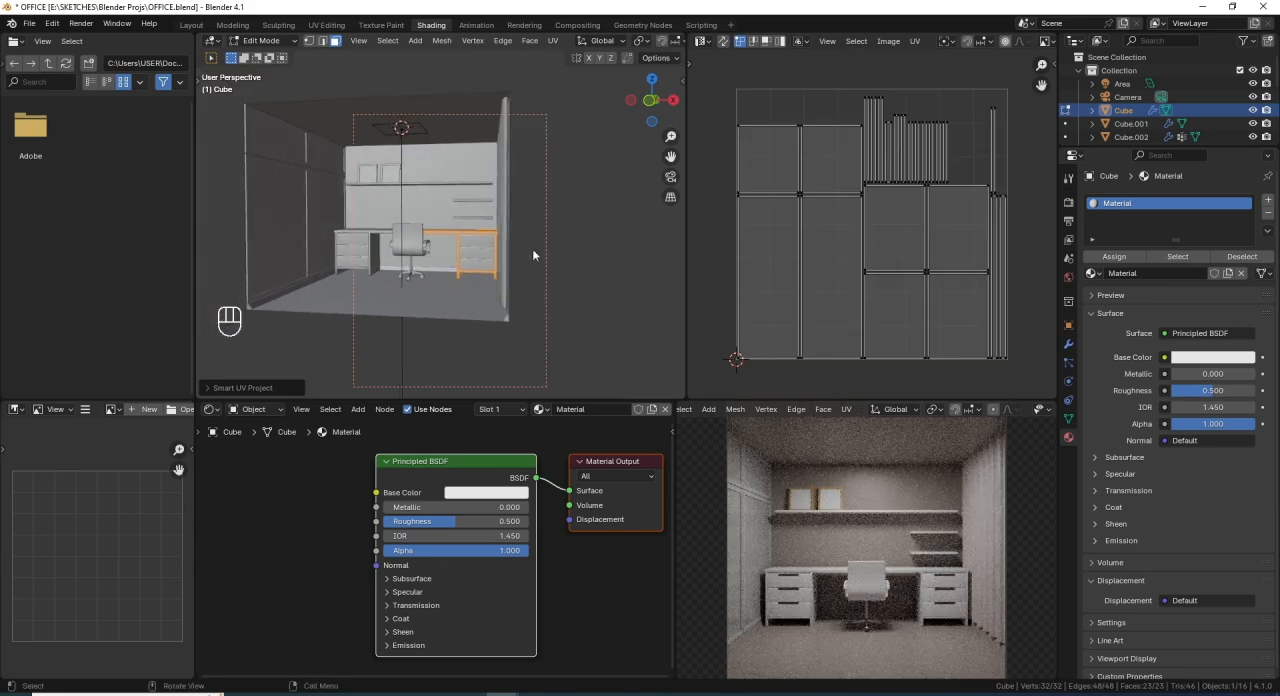
key("Tab")
- Rename the desk's material to Desk
scroll(550, 255, "up", 4)
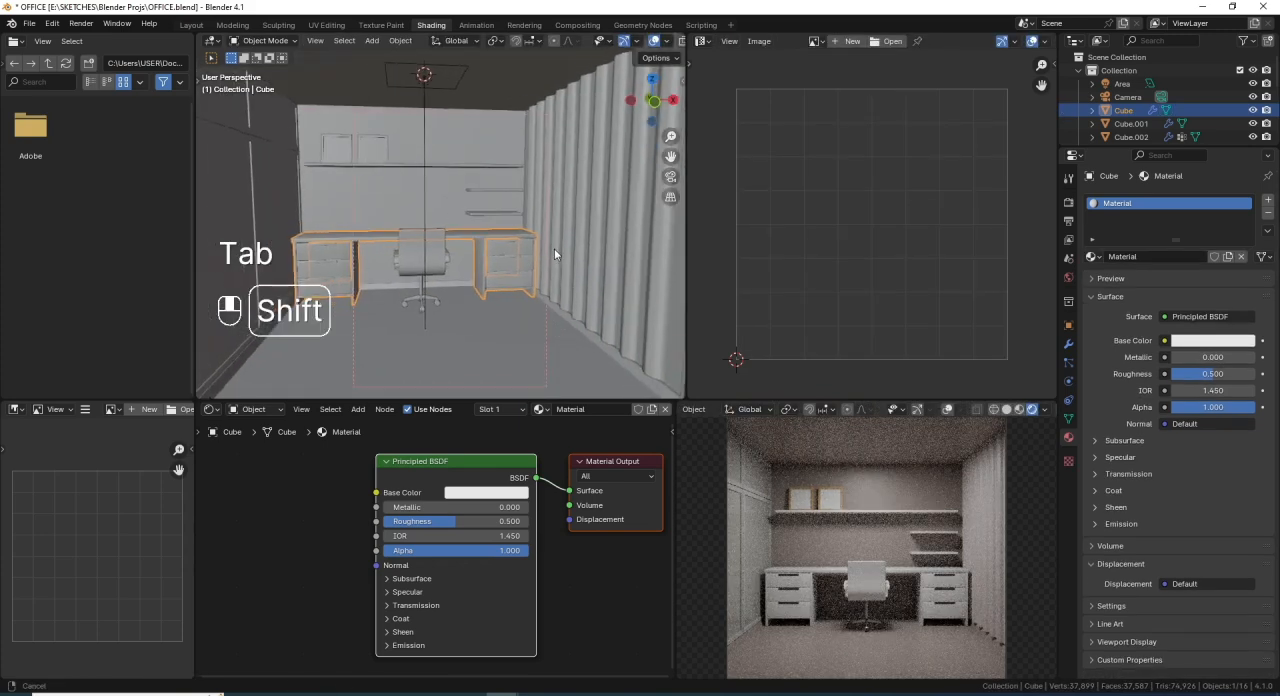
middle_click_drag(554, 248, 452, 250)
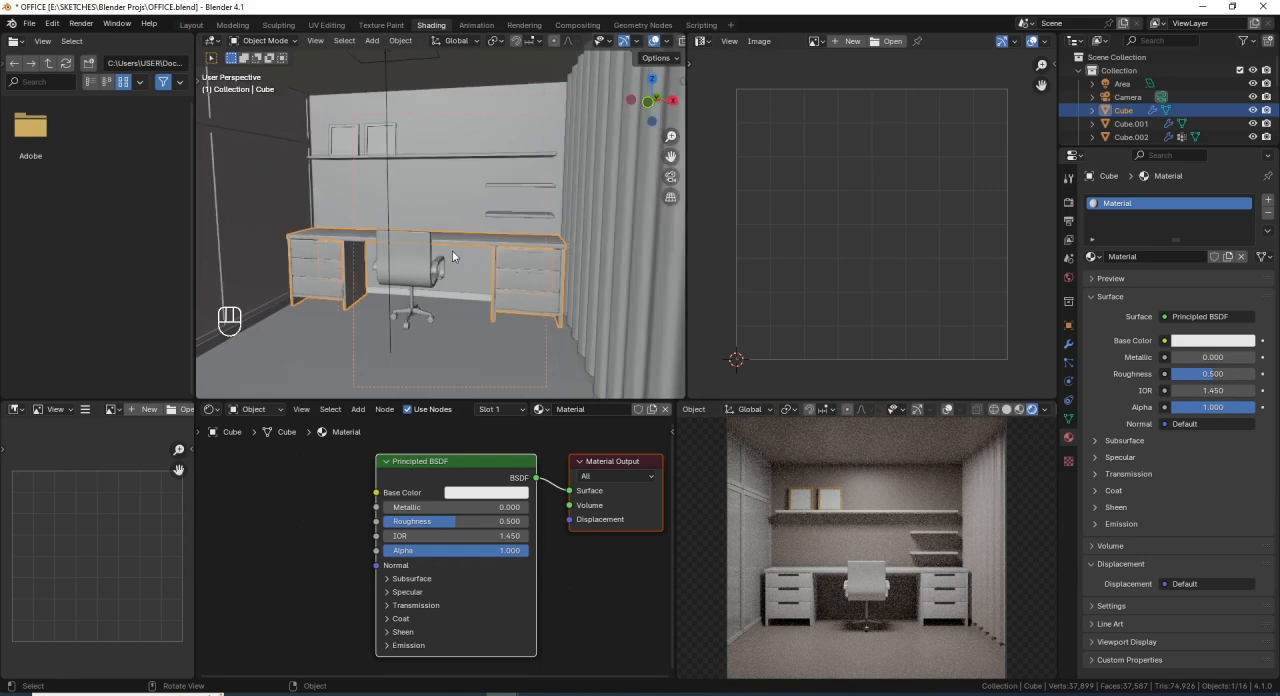
scroll(482, 262, "up", 1)
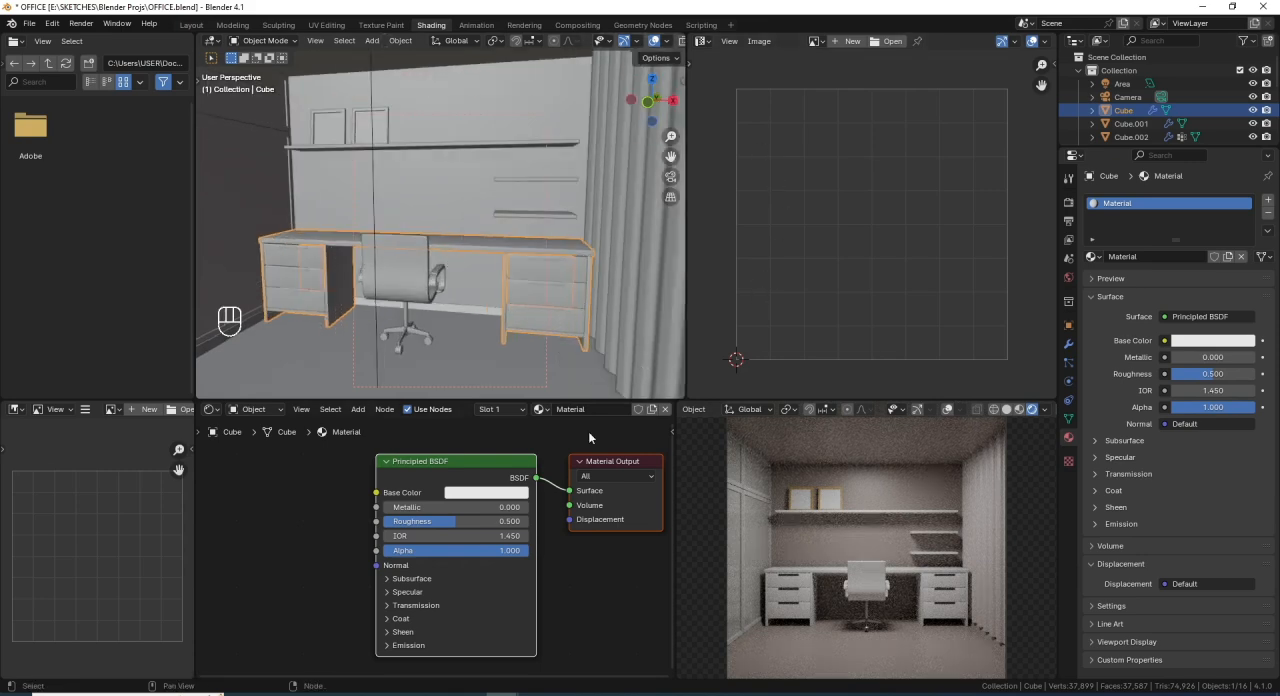
scroll(560, 495, "down", 4)
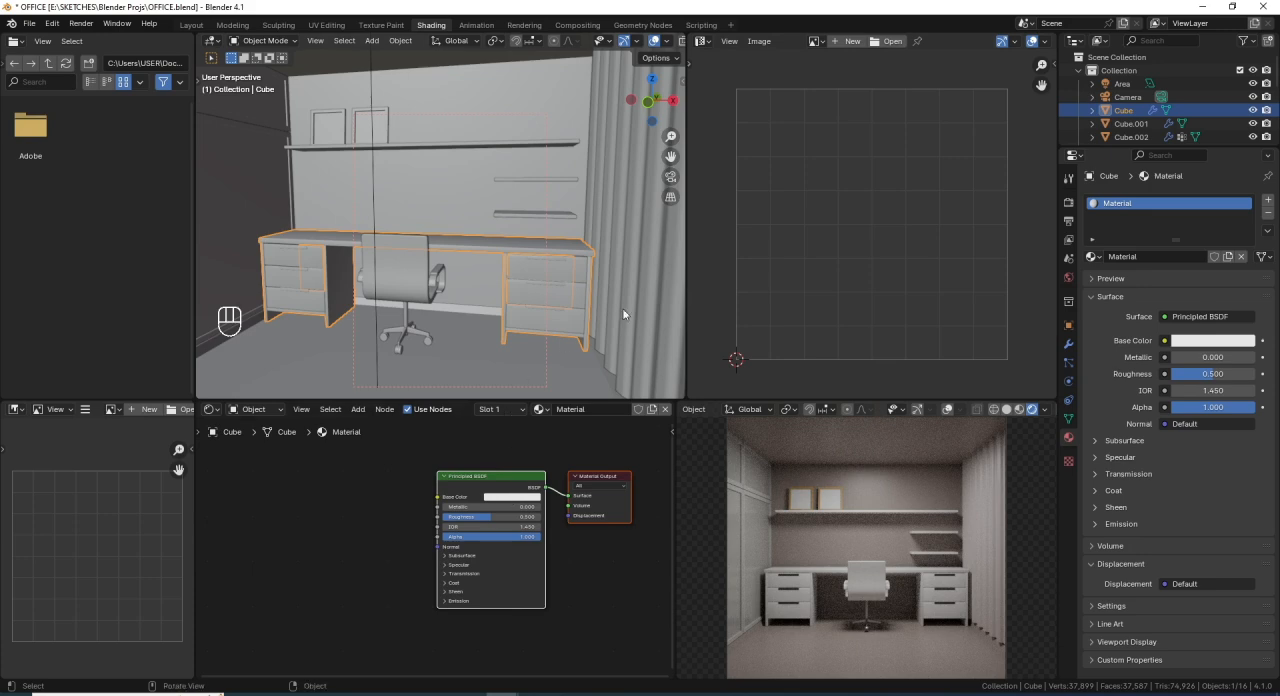
double_click(1154, 257)
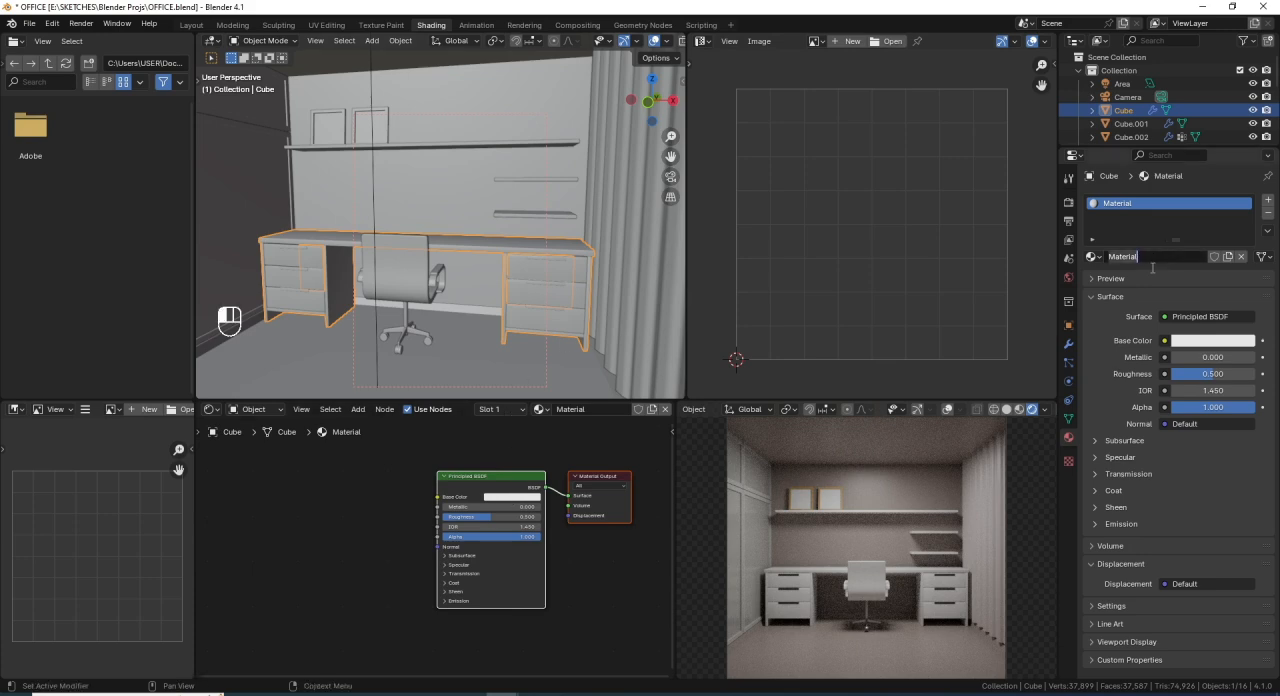
type("Desk")
key("Return")
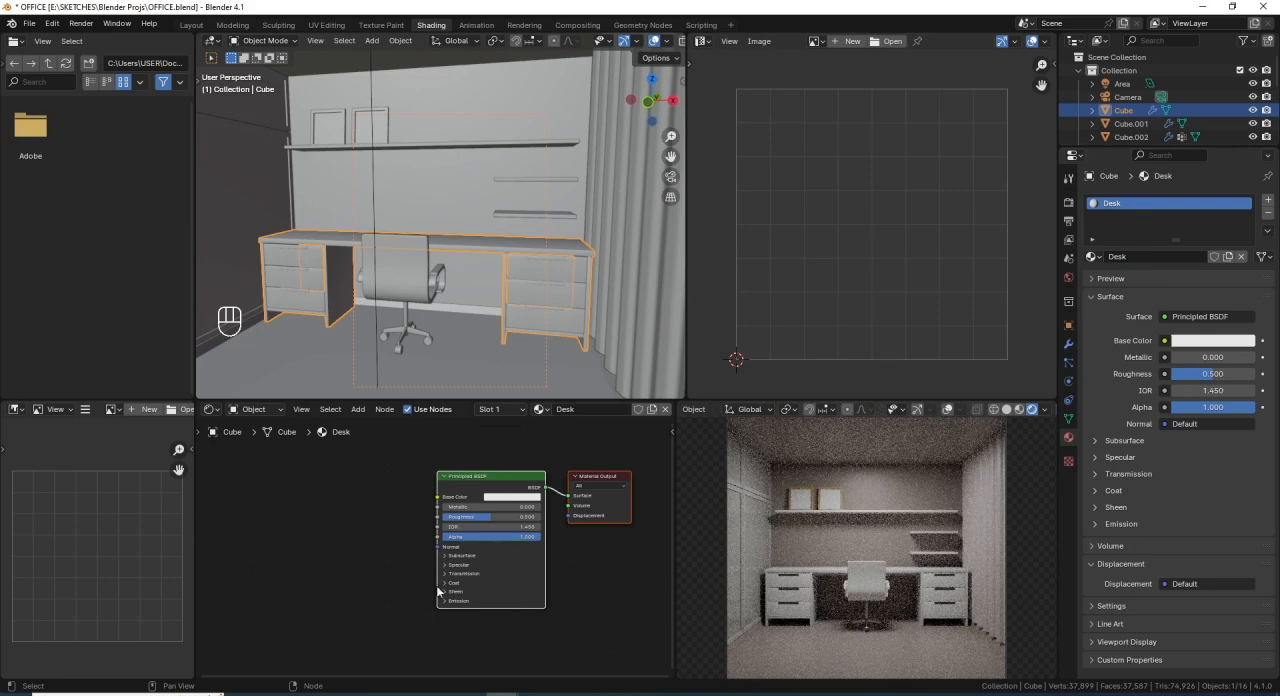
- Add an Image Texture node beside the Principled BSDF in the Desk material's node tree
mouse_move(511, 530)
middle_mouse_down()
mouse_move(535, 564)
mouse_move(520, 527)
middle_mouse_up()
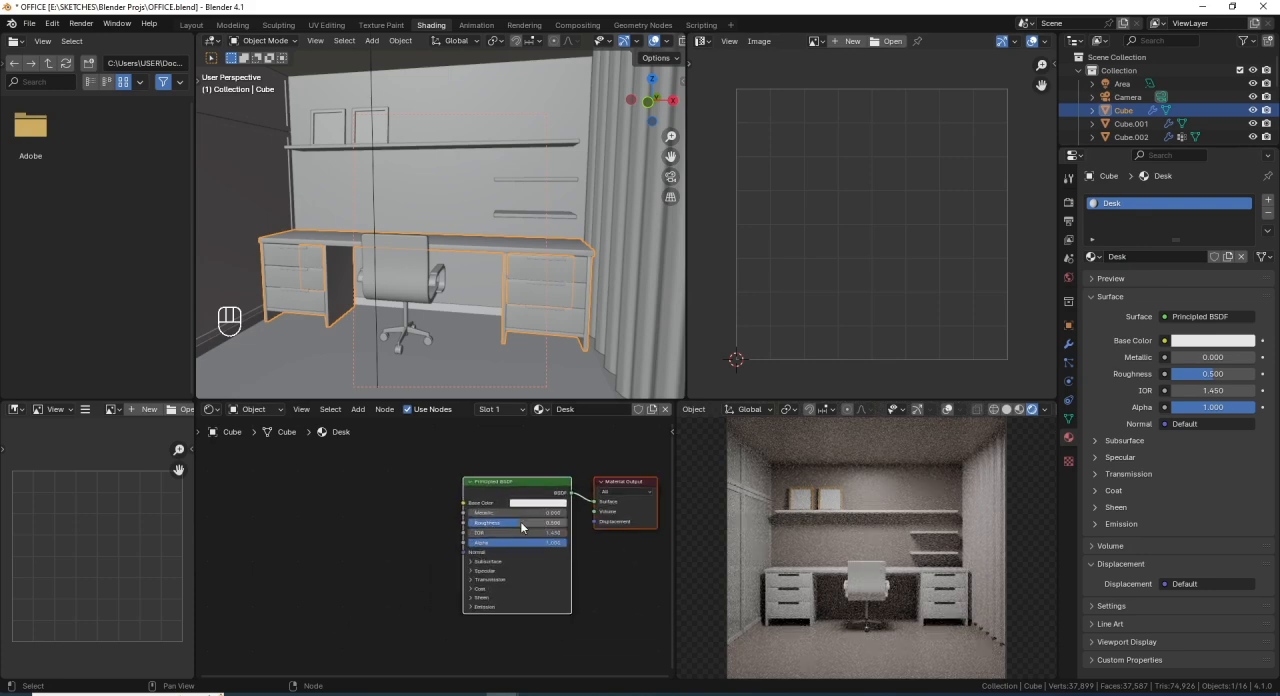
key("shift+a")
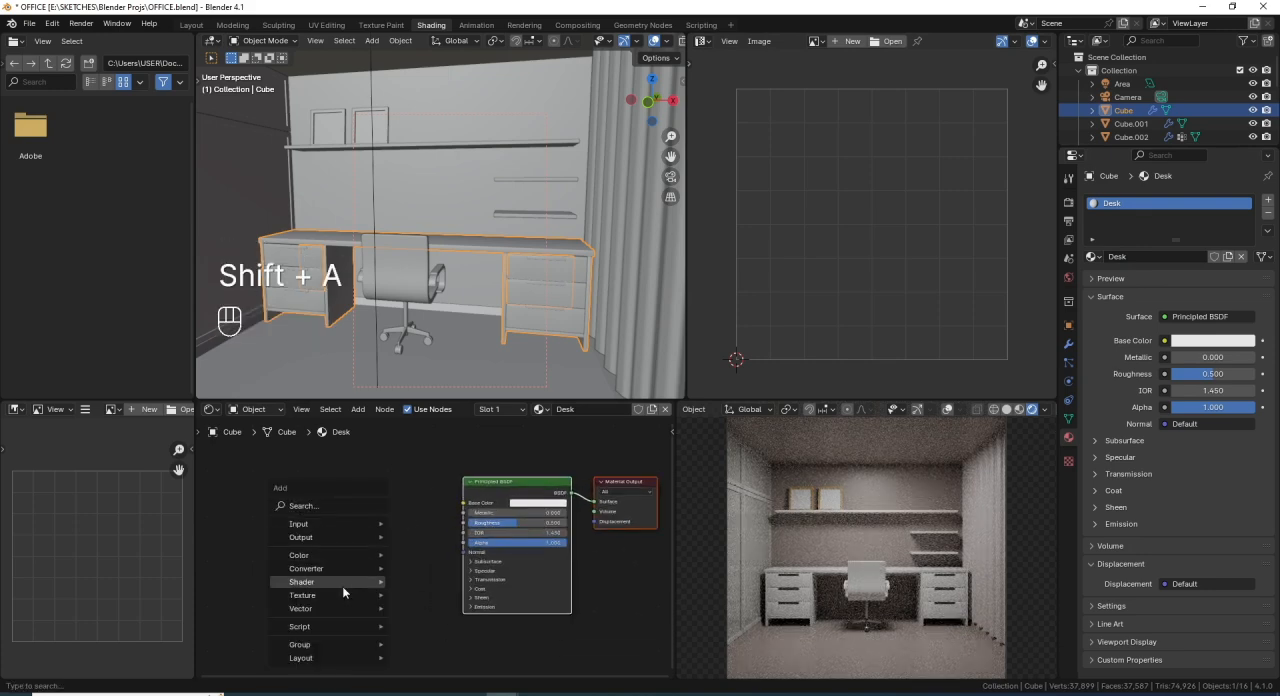
mouse_move(341, 596)
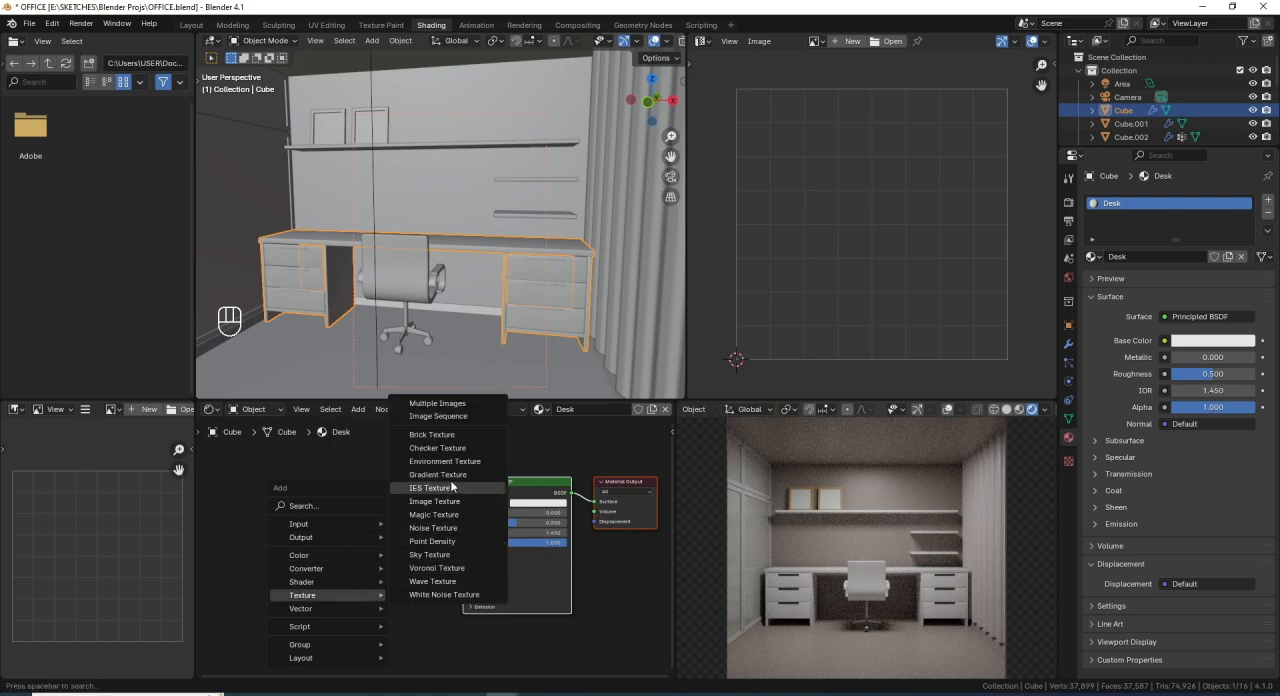
left_click(434, 501)
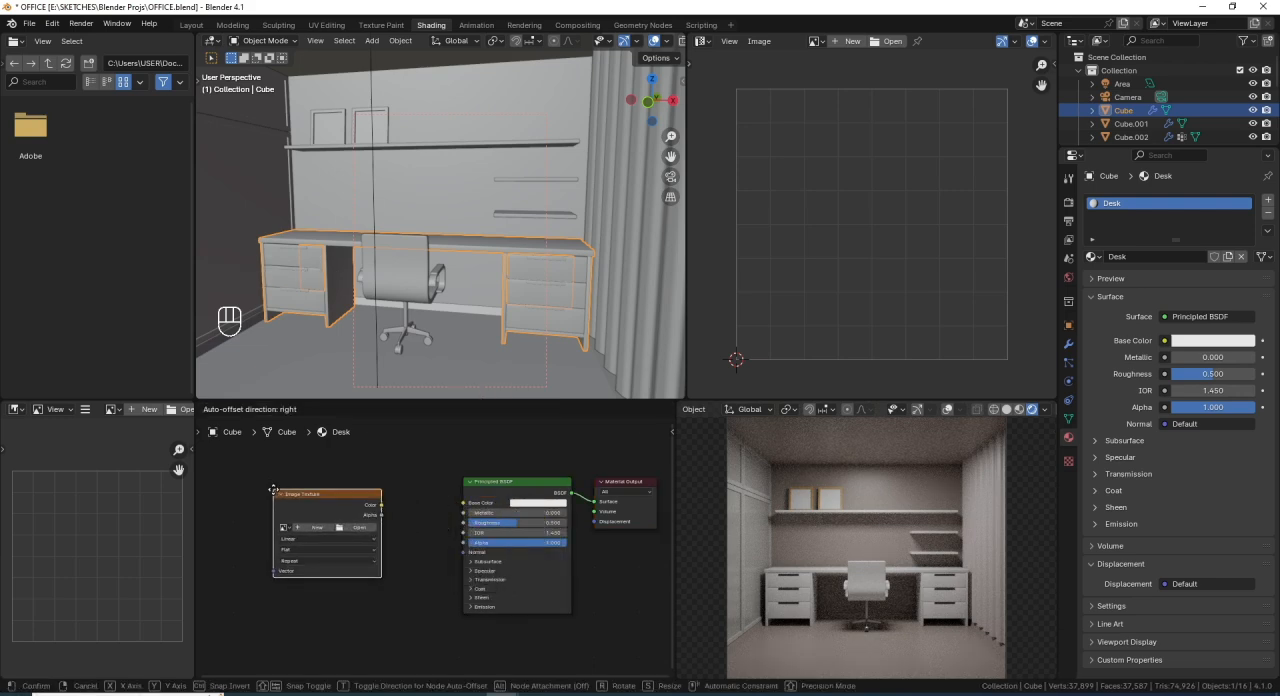
left_click(272, 492)
- Load TCom_Wood_ParquetHerringbone9_New_1K_normal.tif from E:\SKETCHES\Textures into the Image Texture node
scroll(300, 520, "up", 2)
left_click(389, 549)
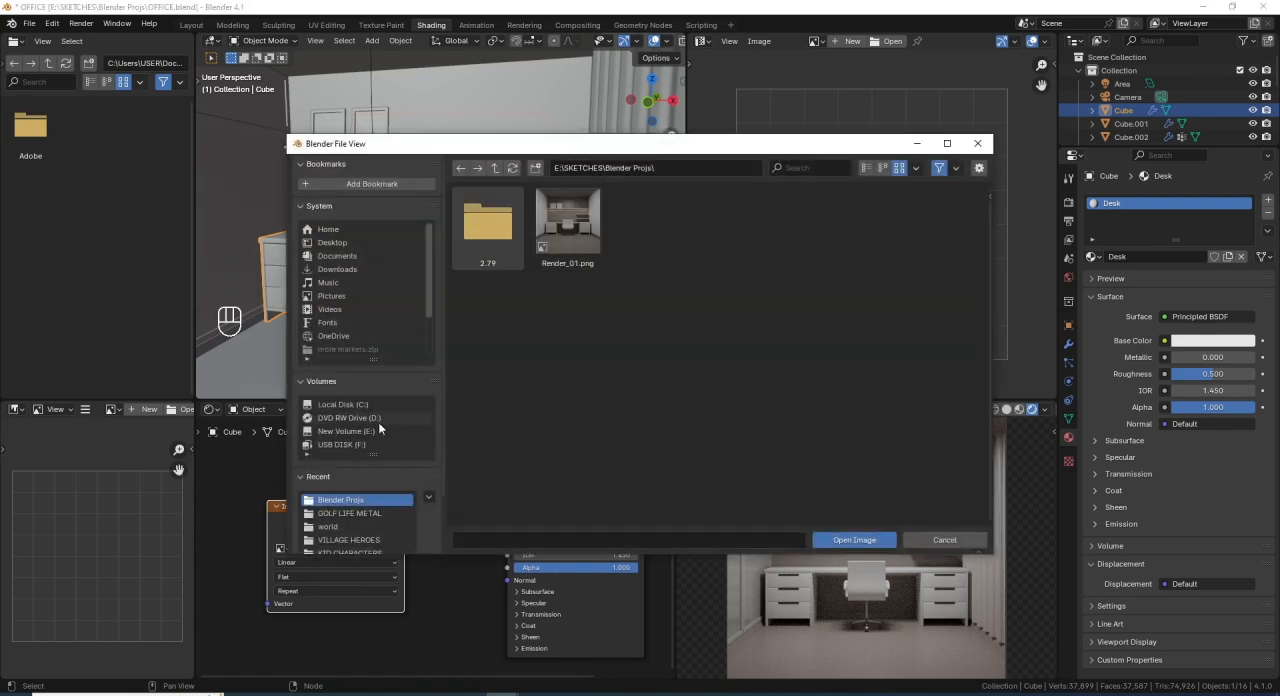
left_click(368, 431)
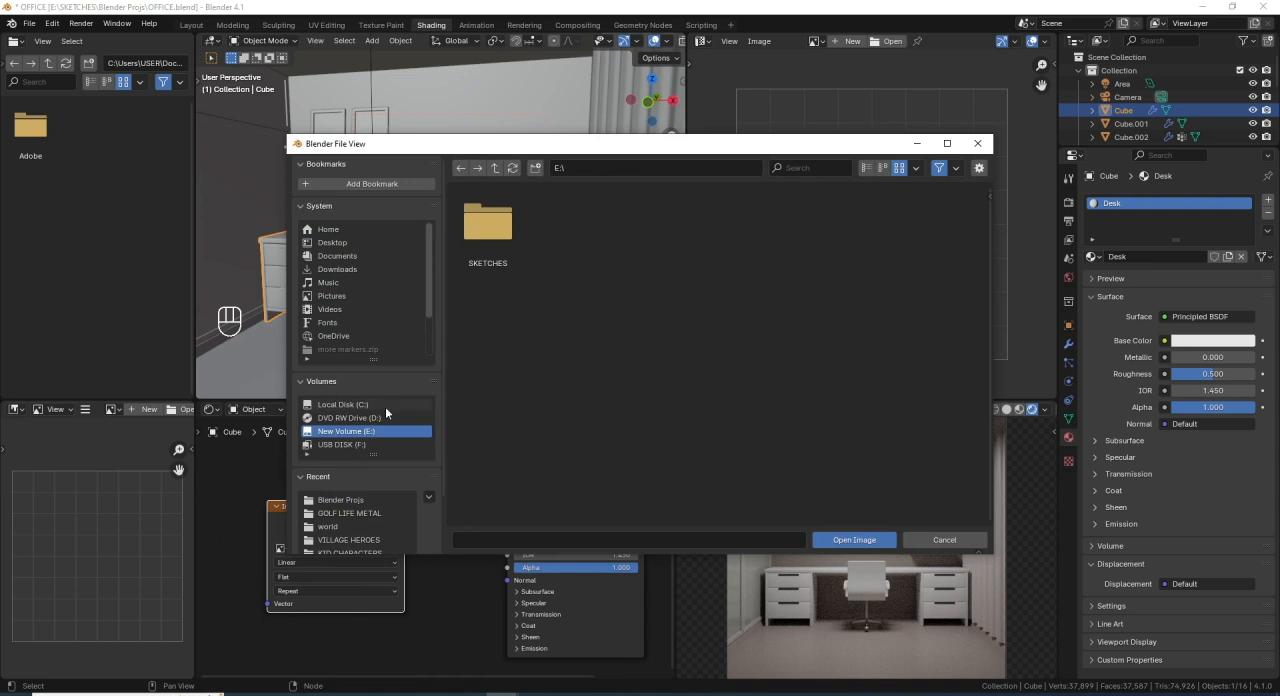
left_click(477, 238)
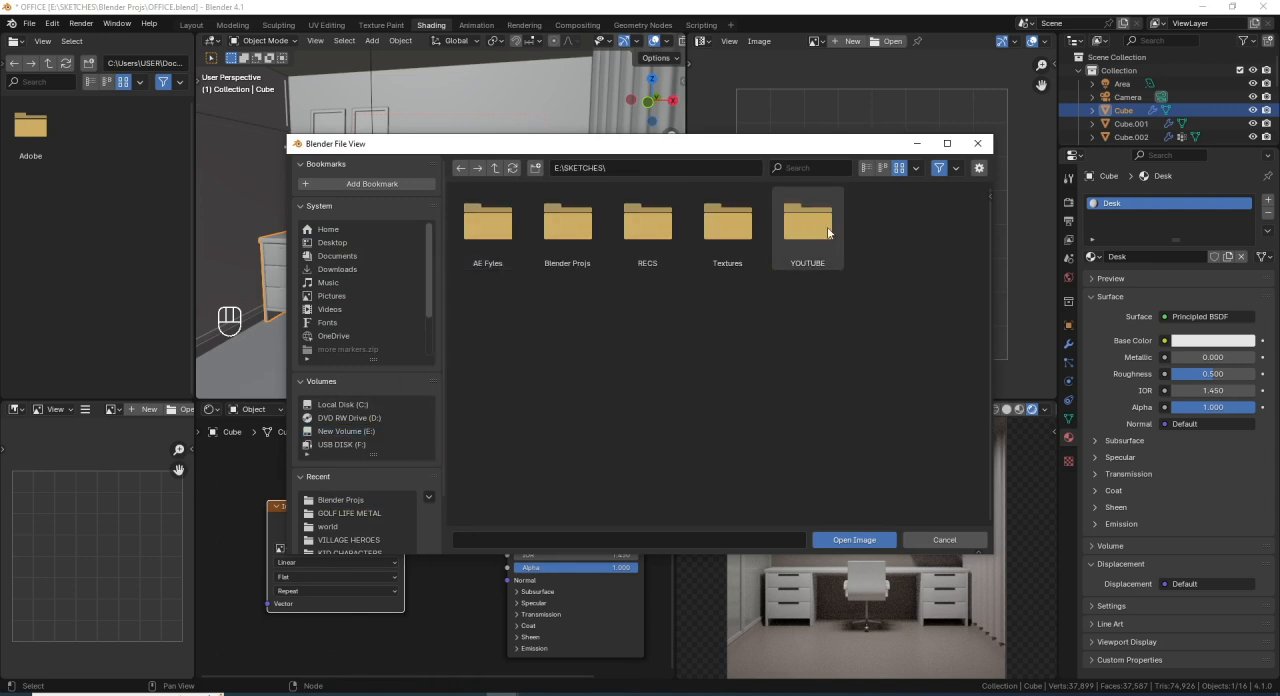
left_click(735, 230)
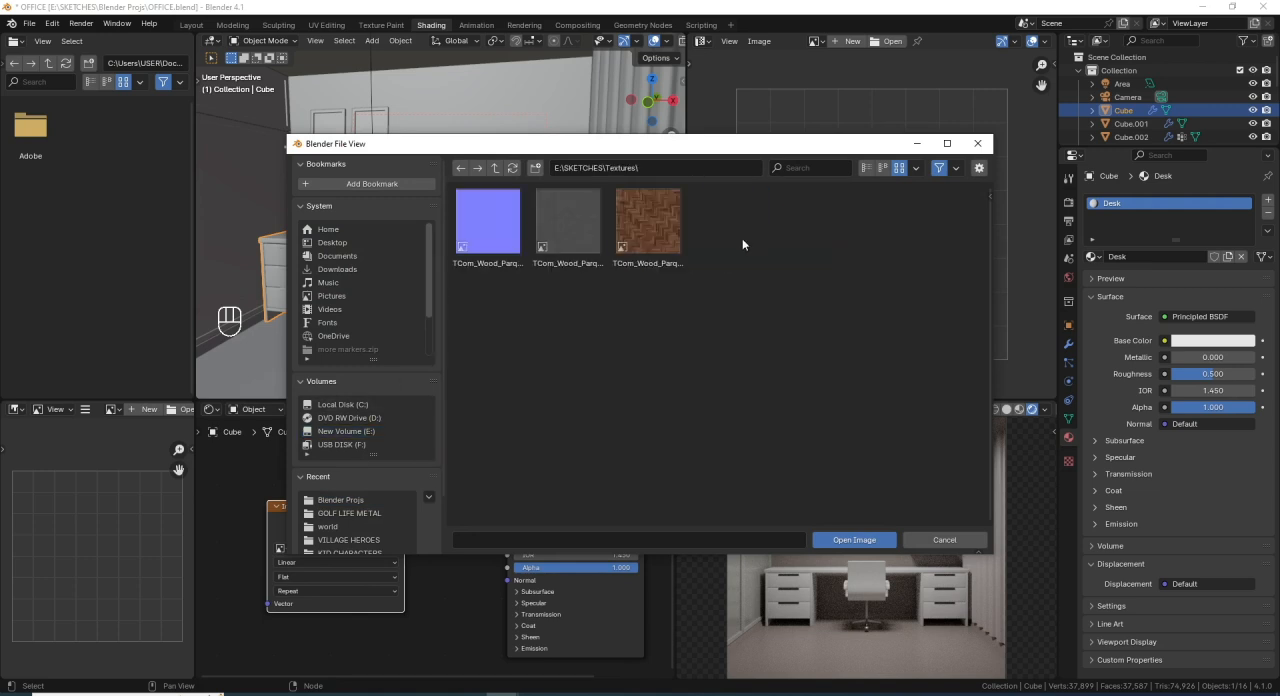
double_click(500, 257)
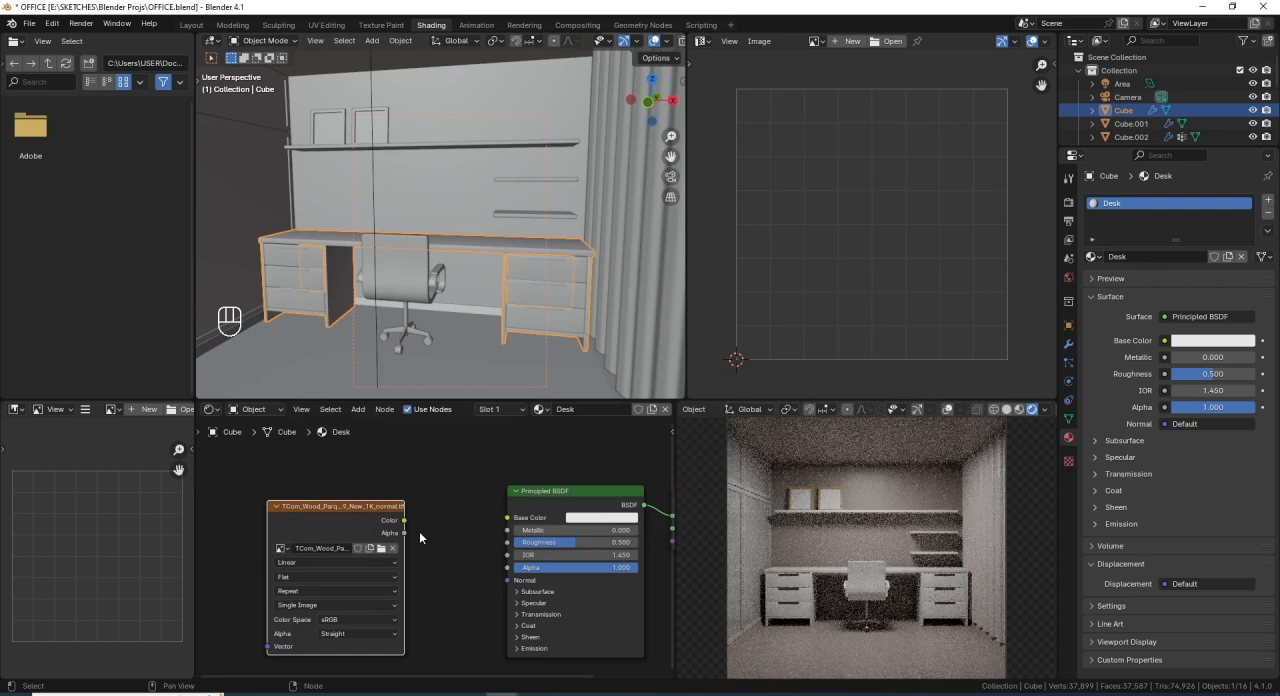
- Set the solid shading color of the upper 3D viewport to Texture so the desk displays its image
scroll(466, 538, "down", 3)
scroll(522, 286, "down", 1)
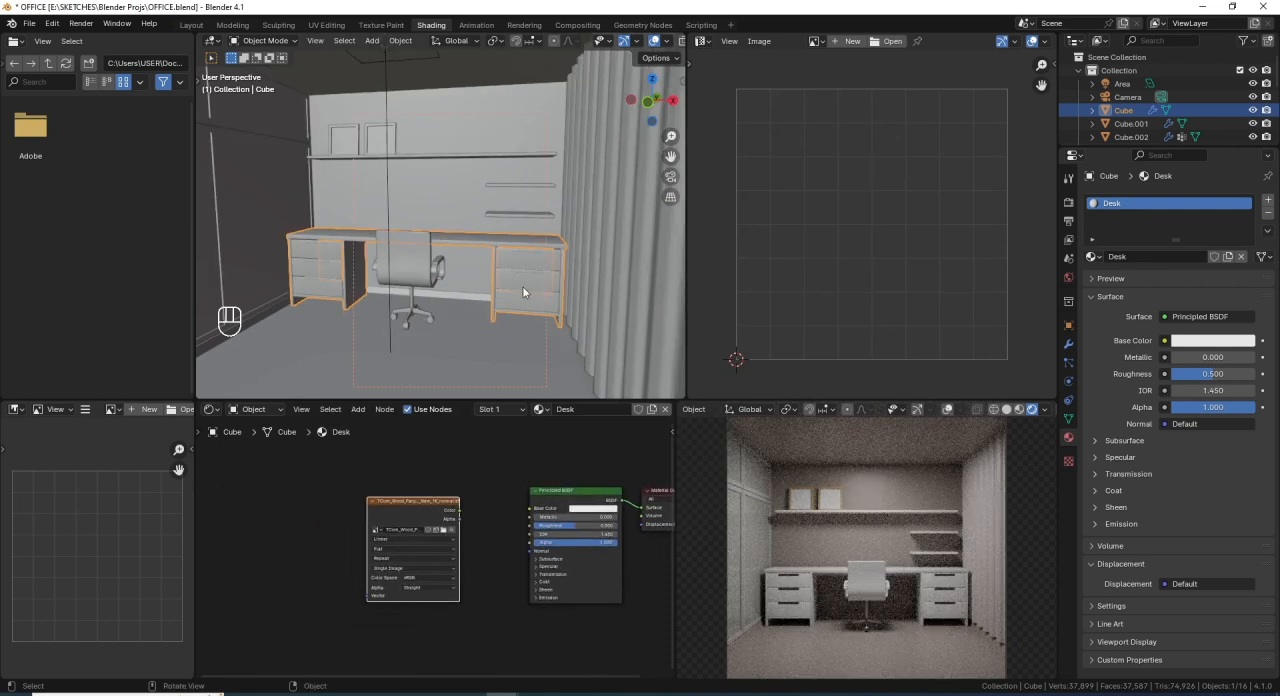
middle_click_drag(522, 286, 556, 262, "shift")
scroll(512, 283, "up", 2)
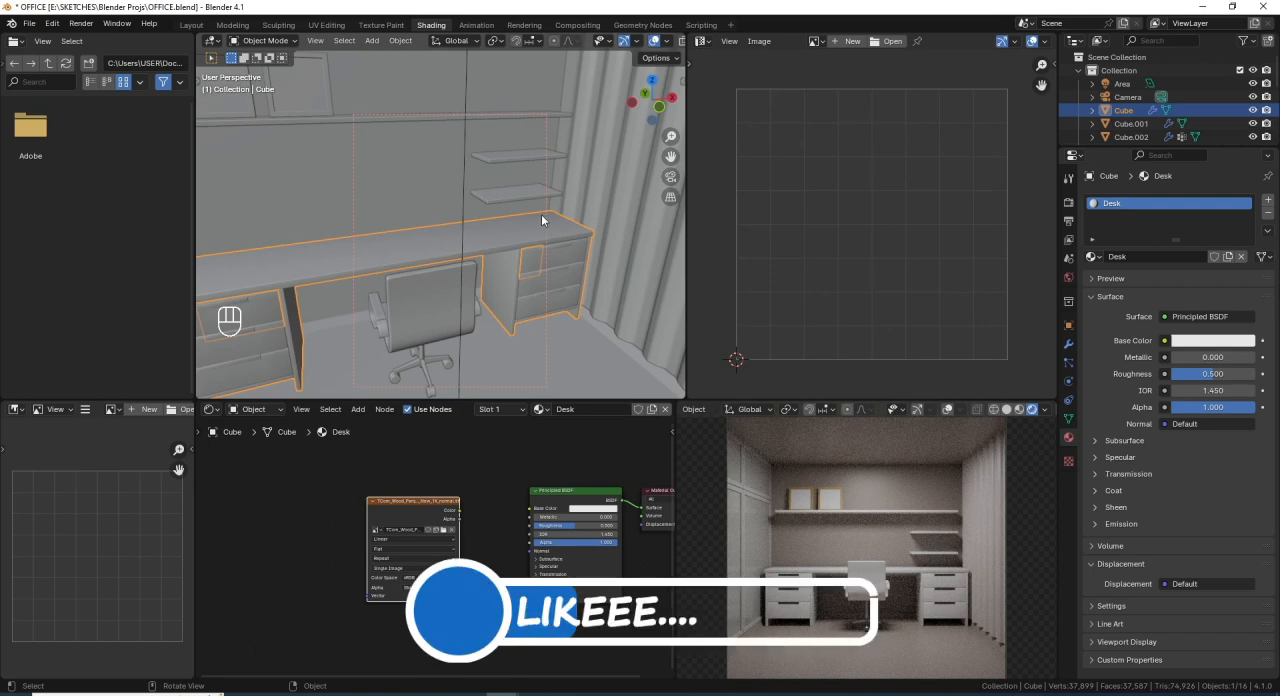
scroll(668, 44, "down", 2)
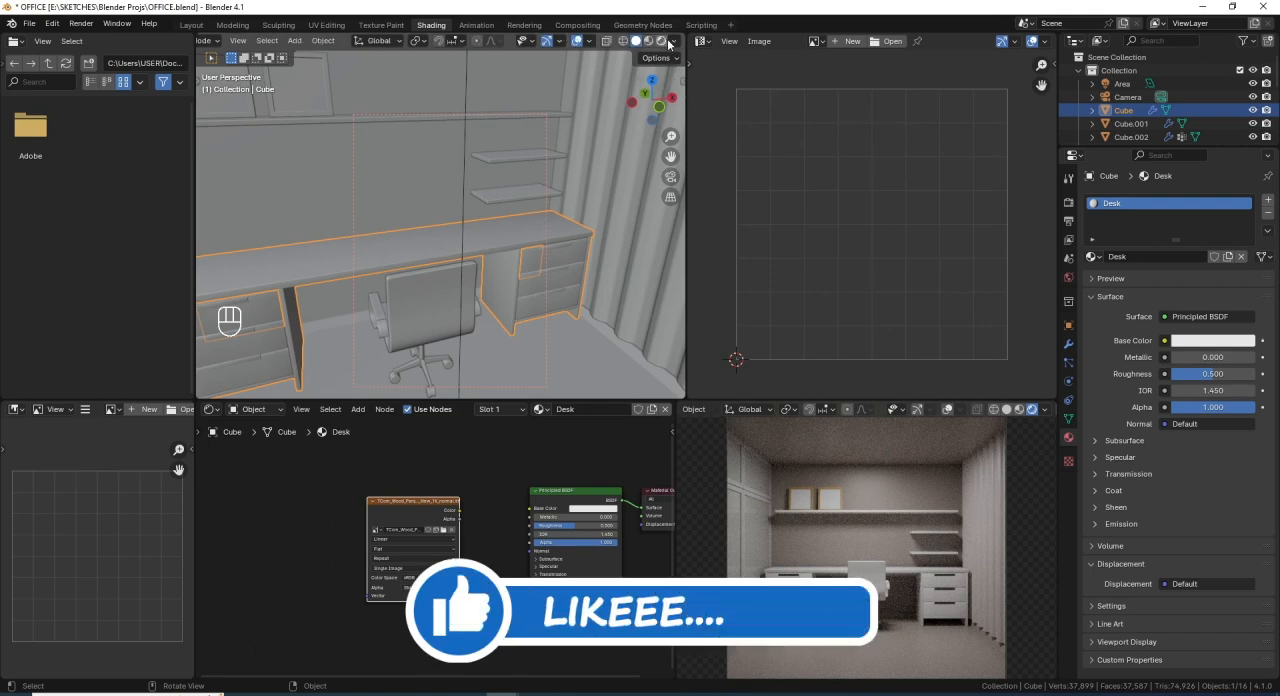
left_click(670, 43)
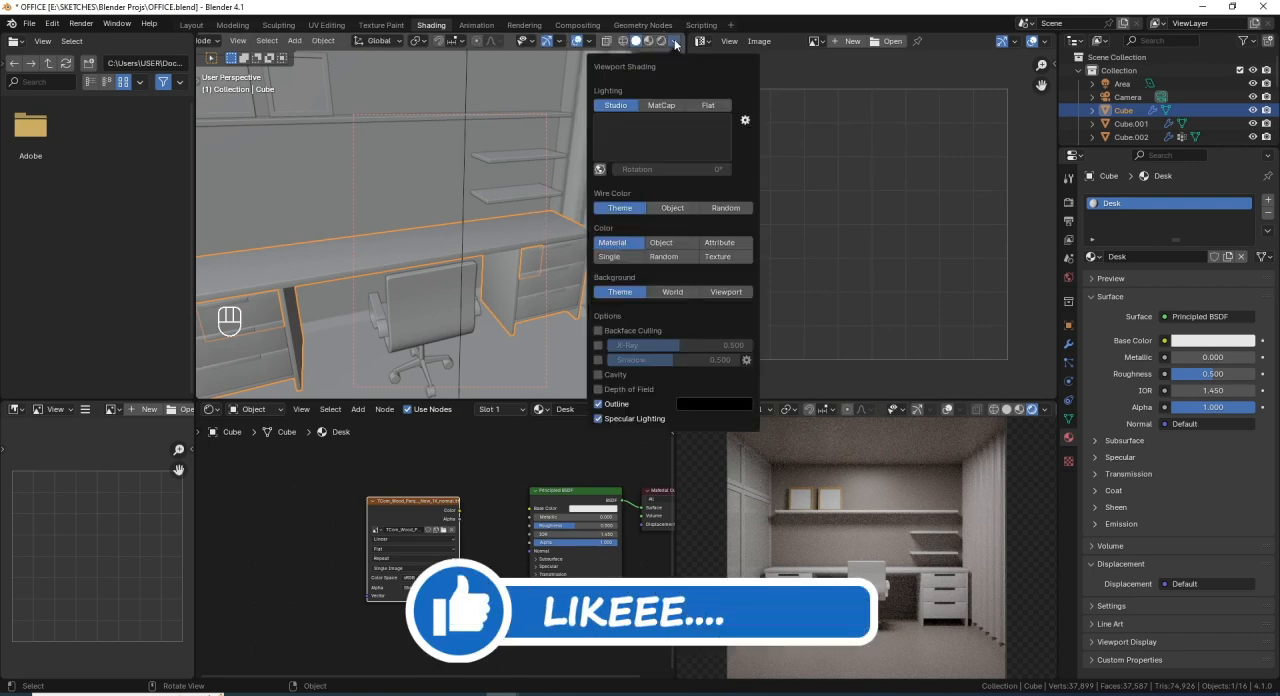
left_click(718, 257)
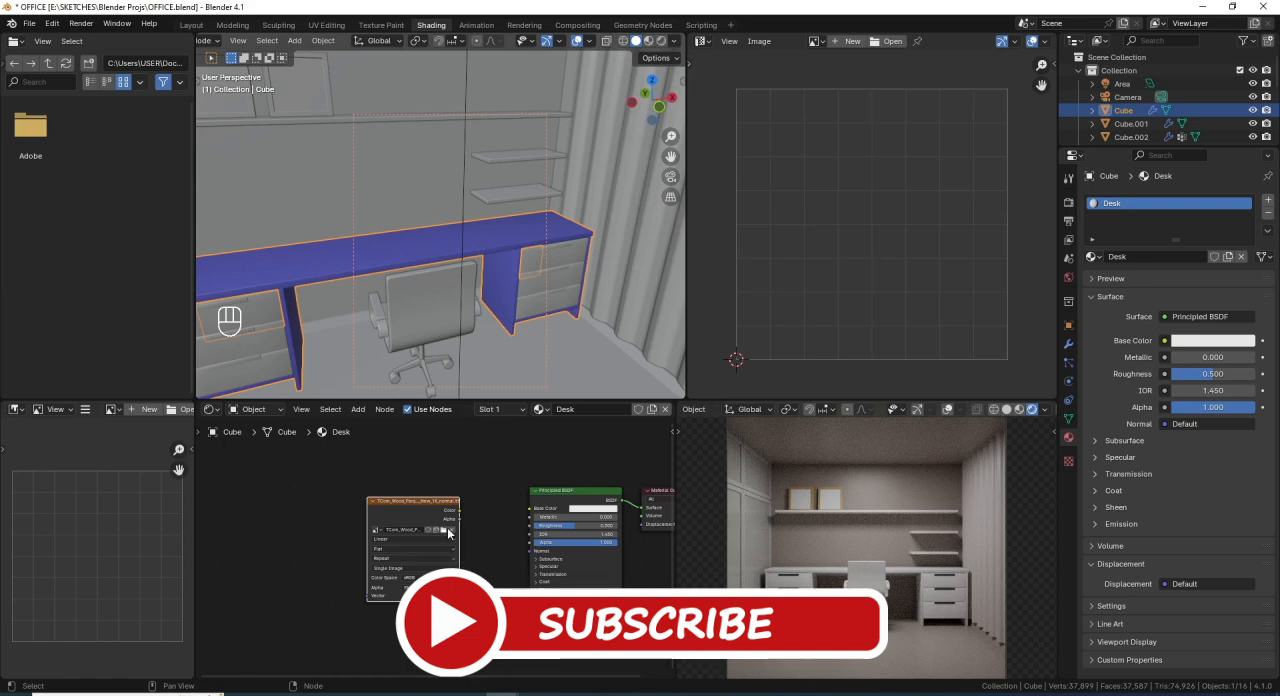
- Replace the Image Texture node's image with TCom_Wood_ParquetHerringbone9_New_2K_albedo.tif and inspect the desk from several angles
scroll(458, 562, "up", 2)
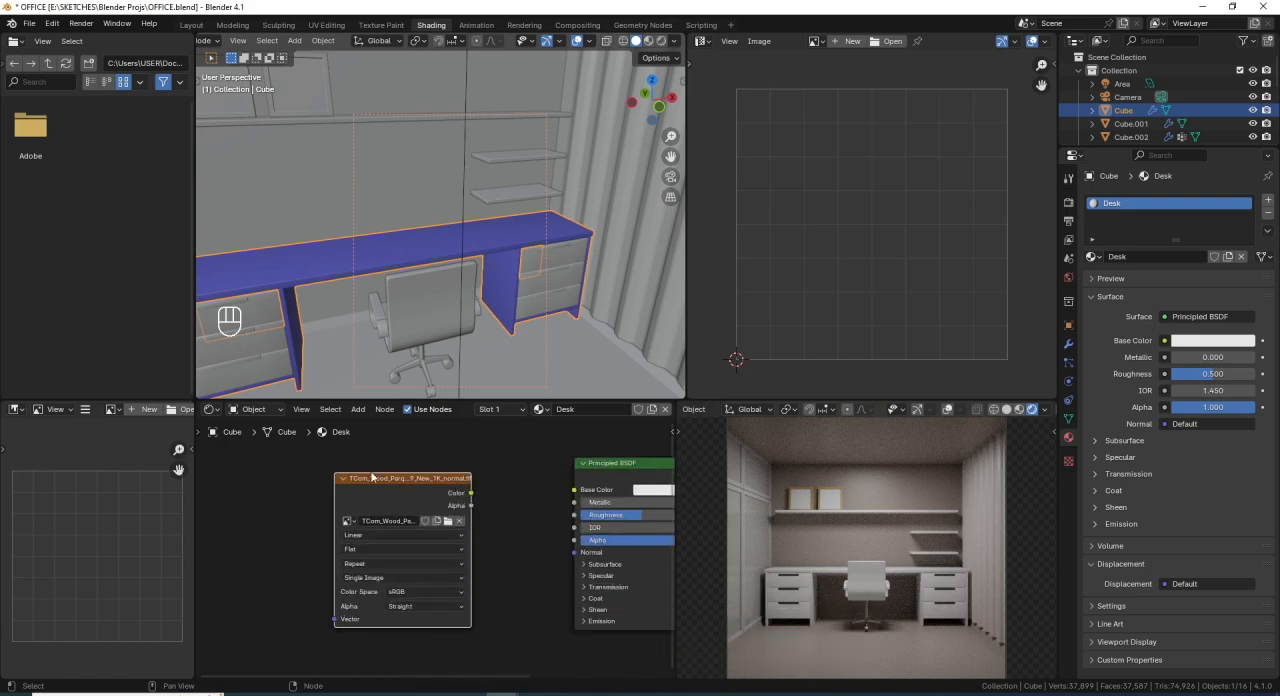
left_click(448, 521)
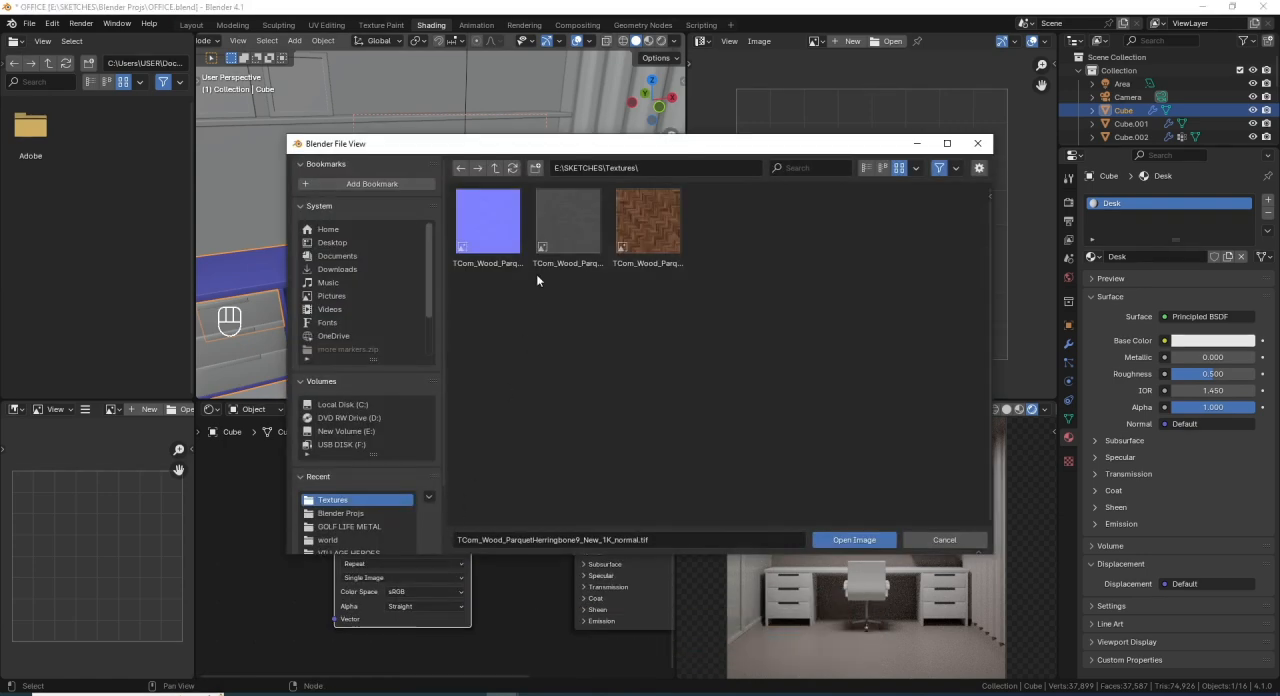
double_click(644, 226)
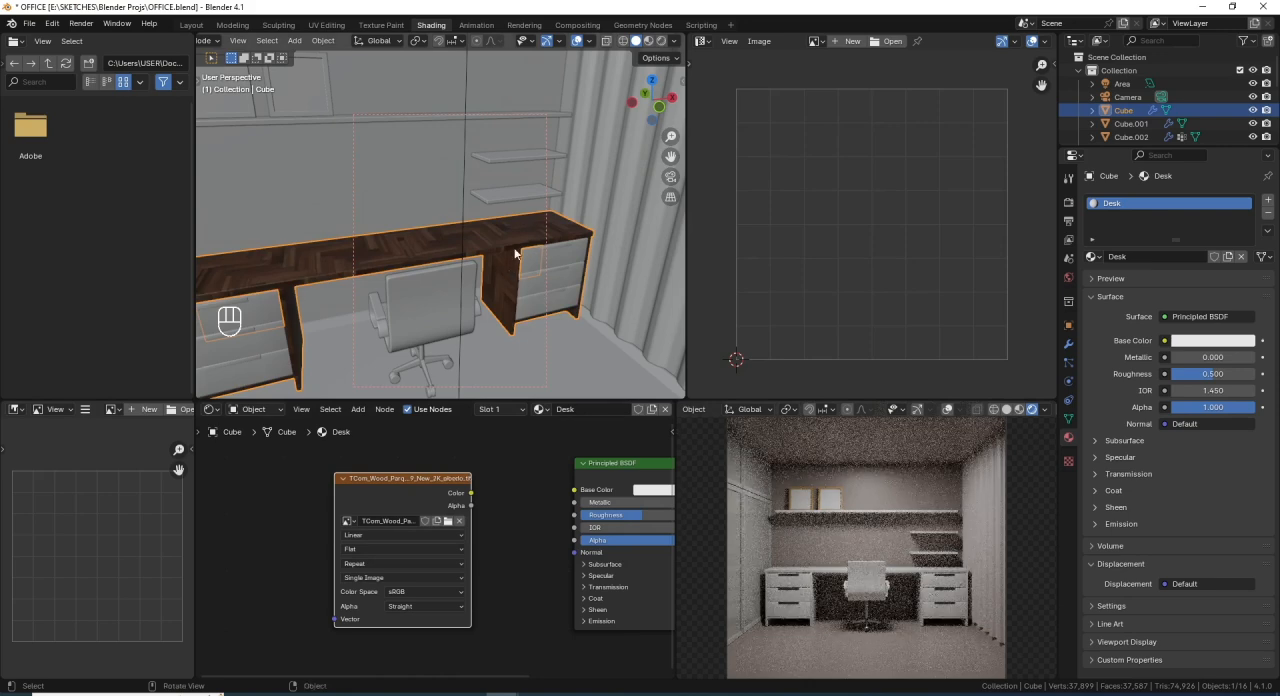
scroll(493, 294, "down", 3)
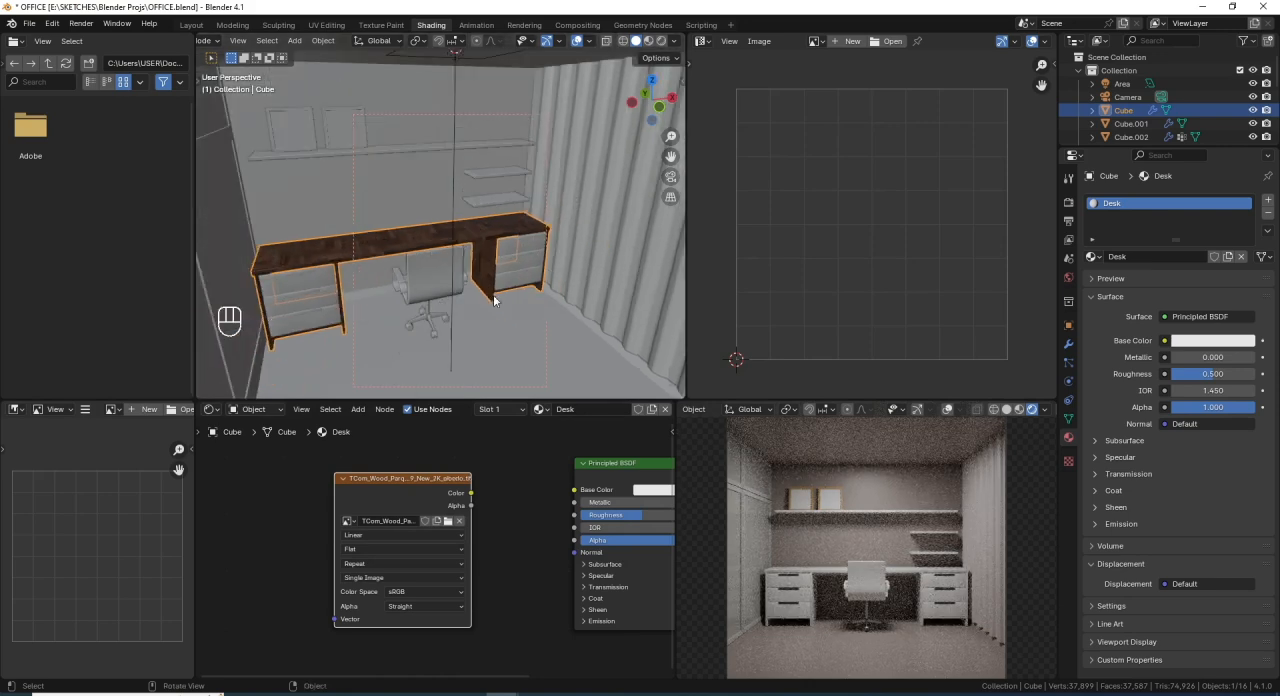
scroll(518, 281, "up", 6)
scroll(517, 281, "up", 2)
middle_click_drag(517, 281, 520, 330)
- Duplicate the albedo Image Texture node twice, placing the copies below the original
scroll(495, 530, "down", 3)
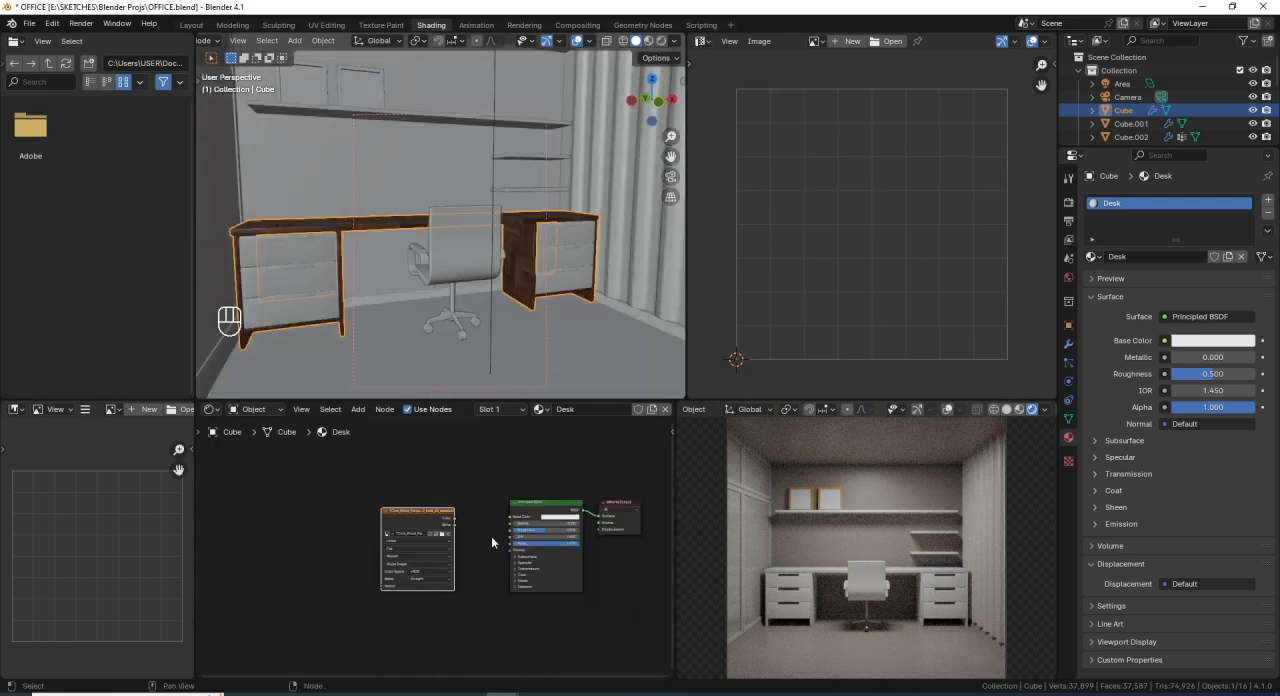
key("shift+d")
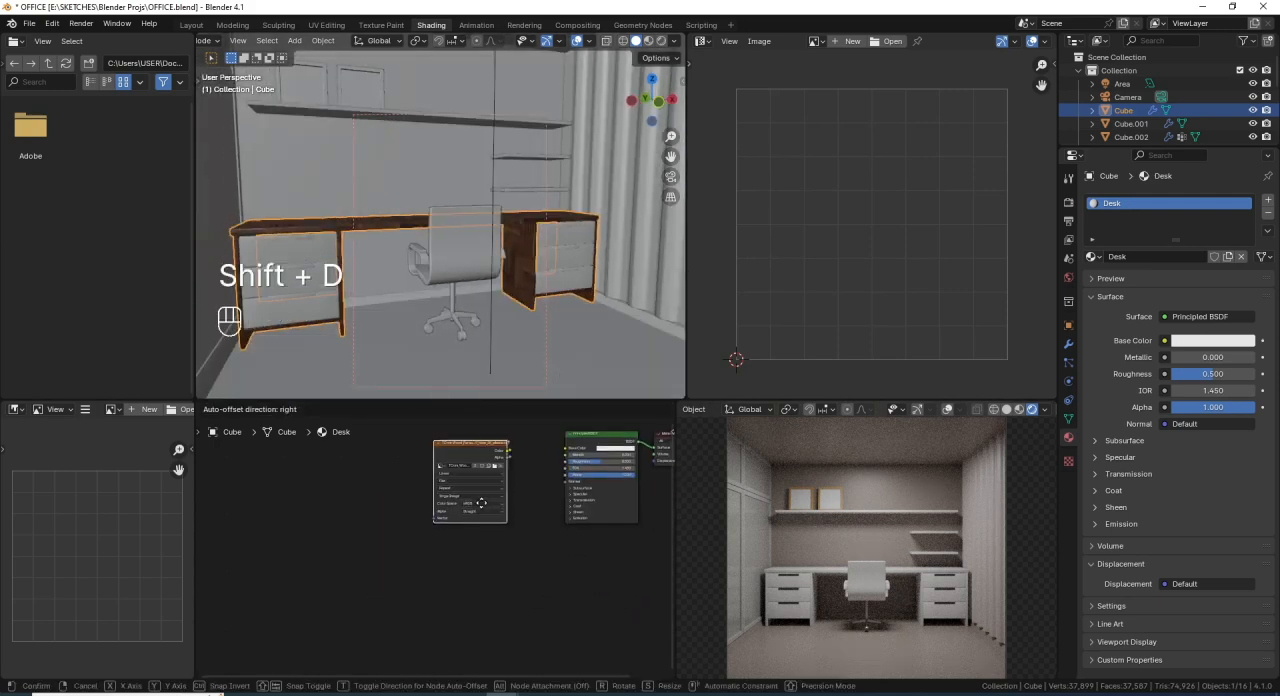
left_click(479, 586)
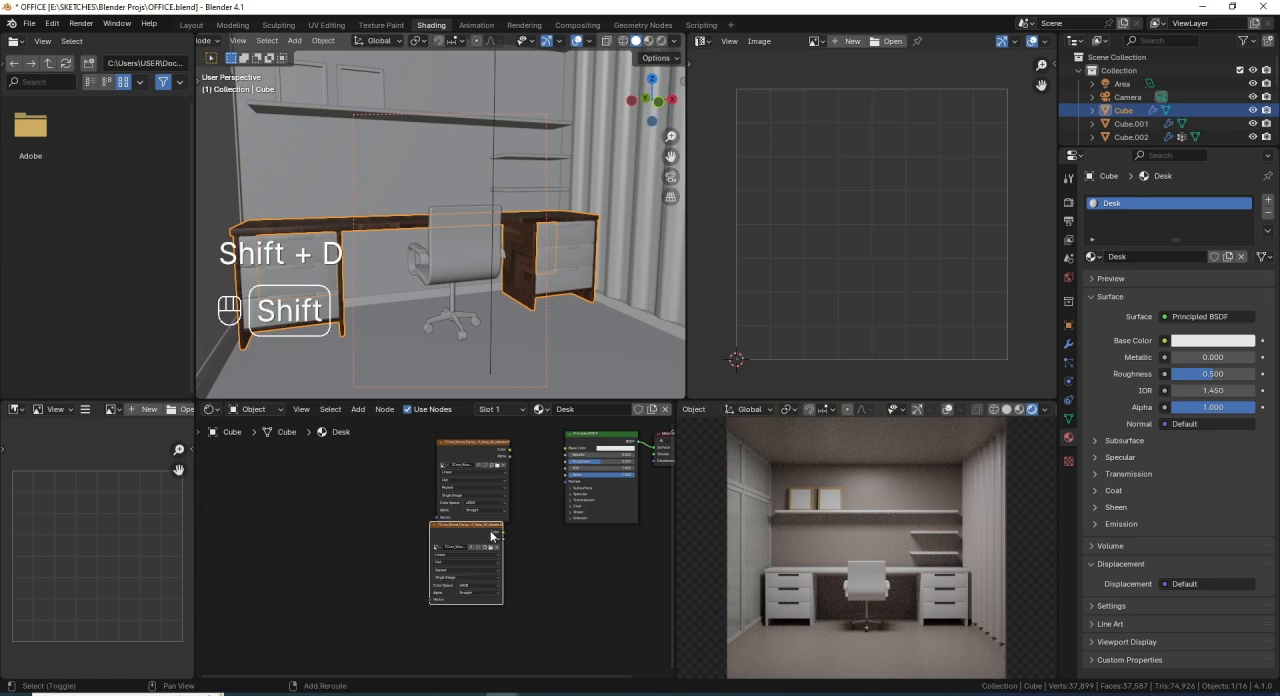
key("shift+d")
left_click(493, 587)
scroll(493, 587, "up", 1)
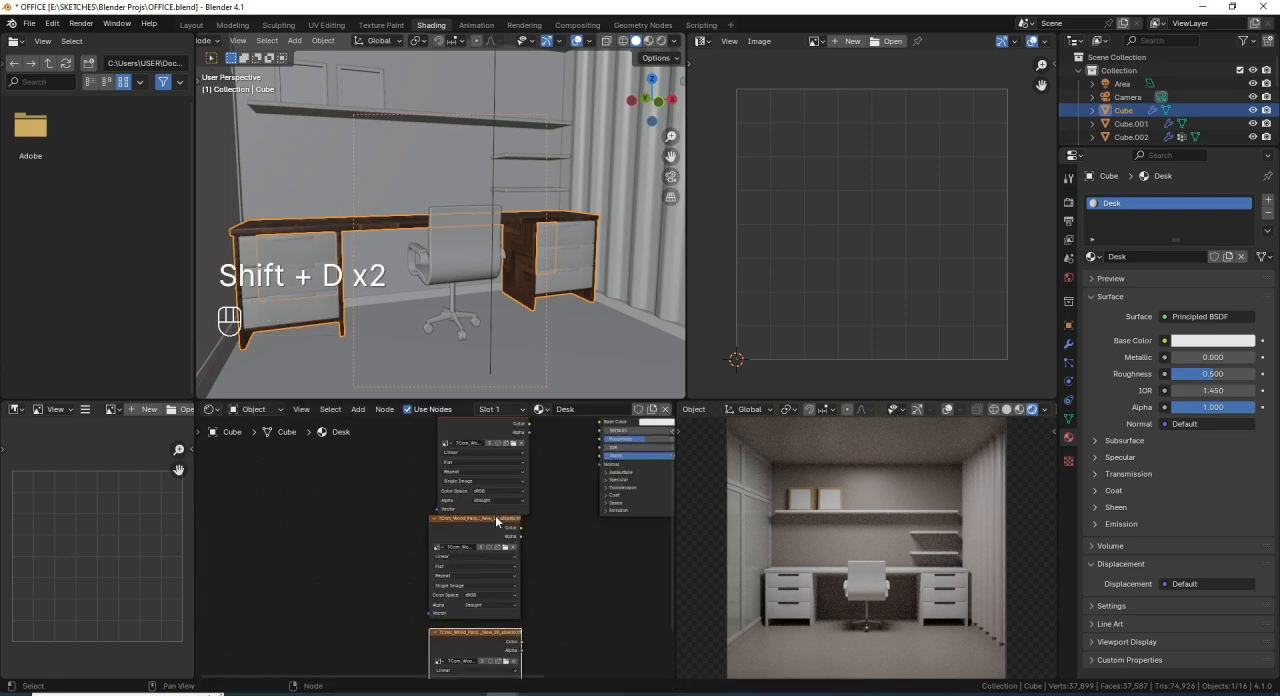
- Arrange the three Image Texture nodes in an evenly spaced vertical column beside the Principled BSDF
scroll(496, 540, "down", 2)
left_click_drag(519, 615, 443, 482)
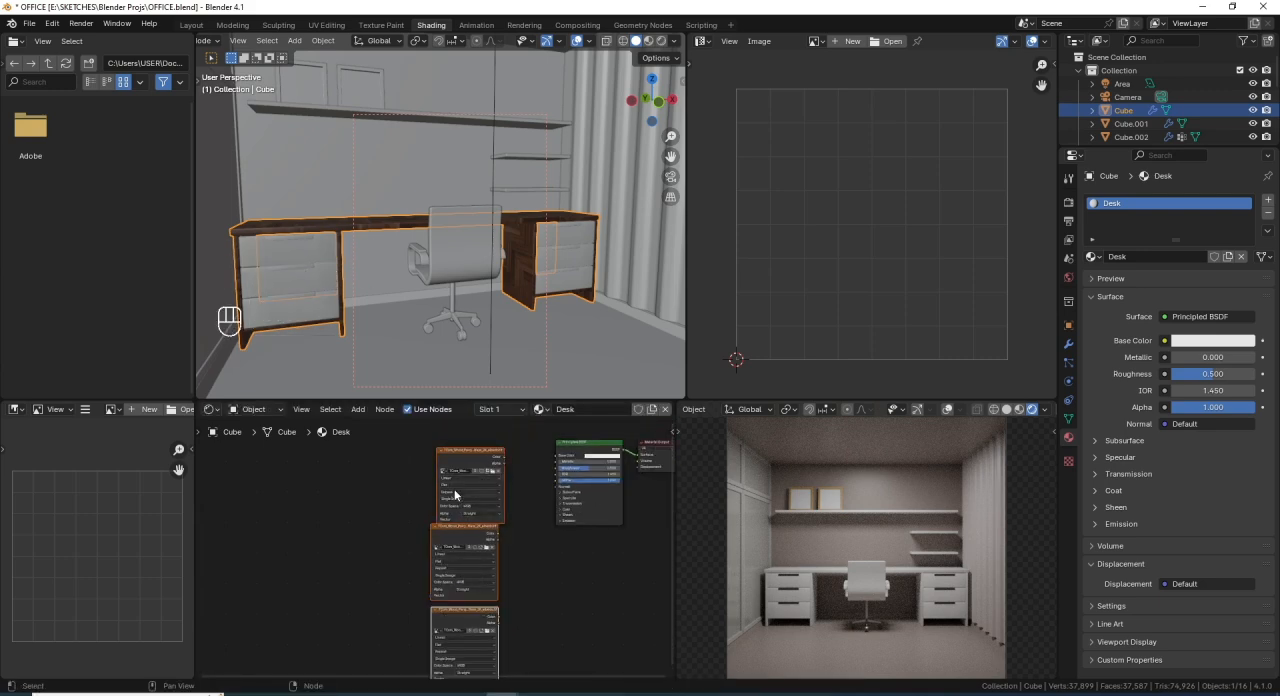
key("g")
left_click(452, 469)
scroll(463, 510, "up", 2)
middle_click_drag(464, 511, 443, 559)
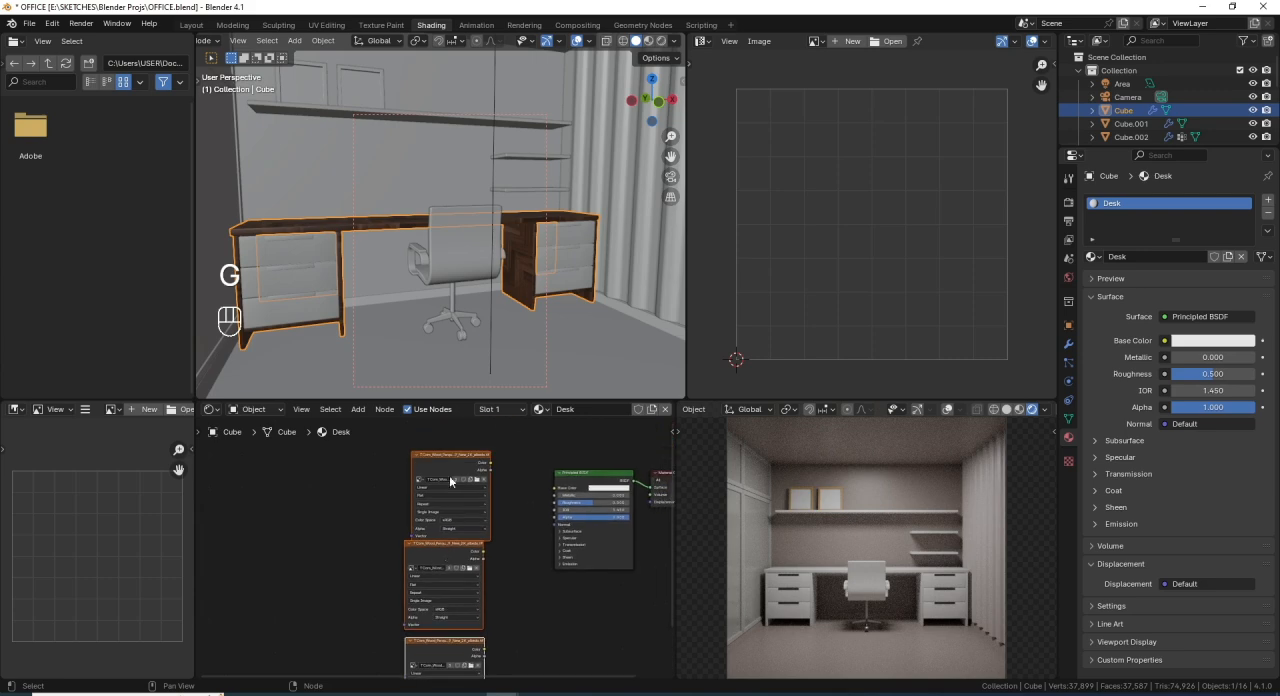
mouse_move(460, 467)
left_mouse_down()
mouse_move(442, 450)
mouse_move(448, 463)
left_mouse_up()
left_click_drag(458, 612, 458, 583)
scroll(458, 583, "down", 2)
key("shift+d")
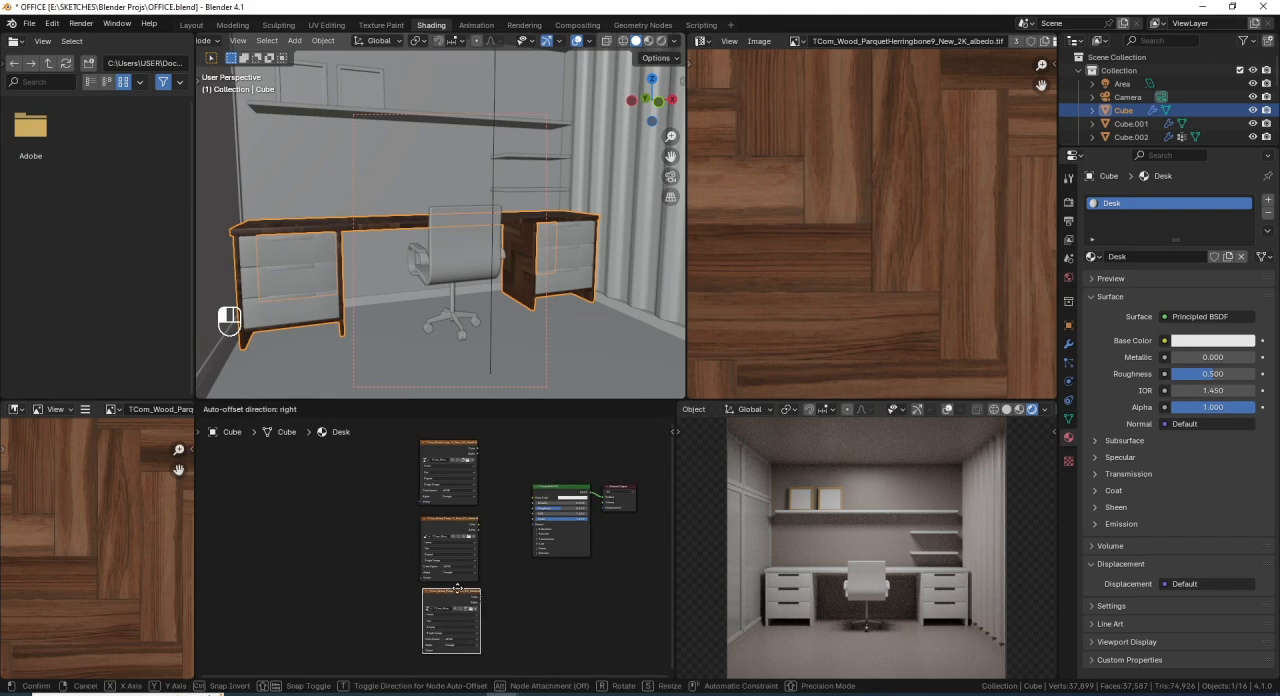
left_click(464, 591)
- Load the 1K roughness map of the herringbone parquet wood into the middle Image Texture node
scroll(464, 591, "up", 5)
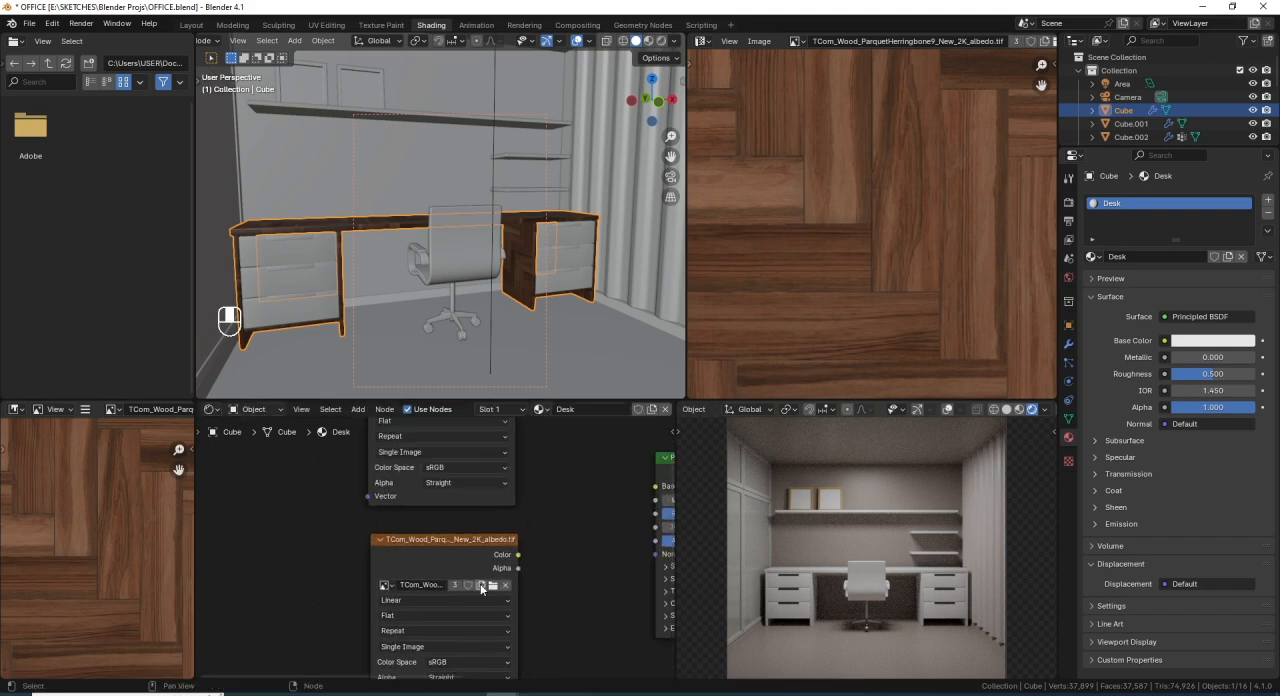
left_click(493, 586)
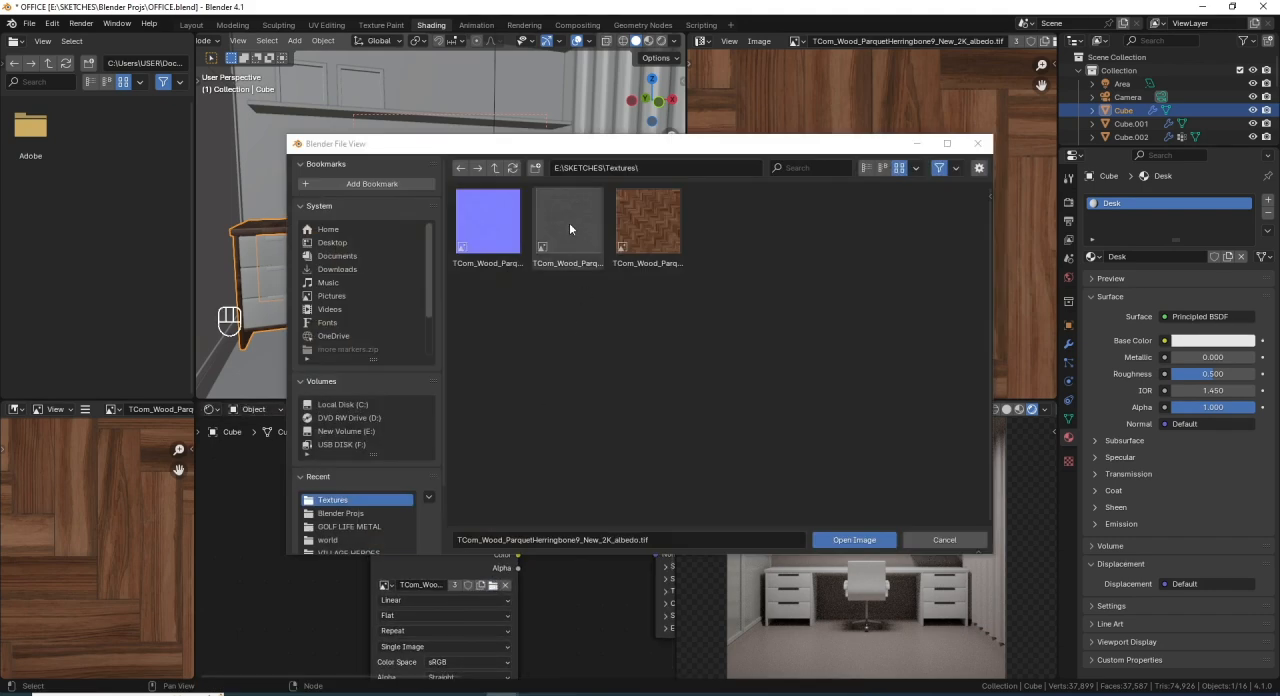
left_click(569, 222)
double_click(569, 222)
scroll(524, 564, "down", 5)
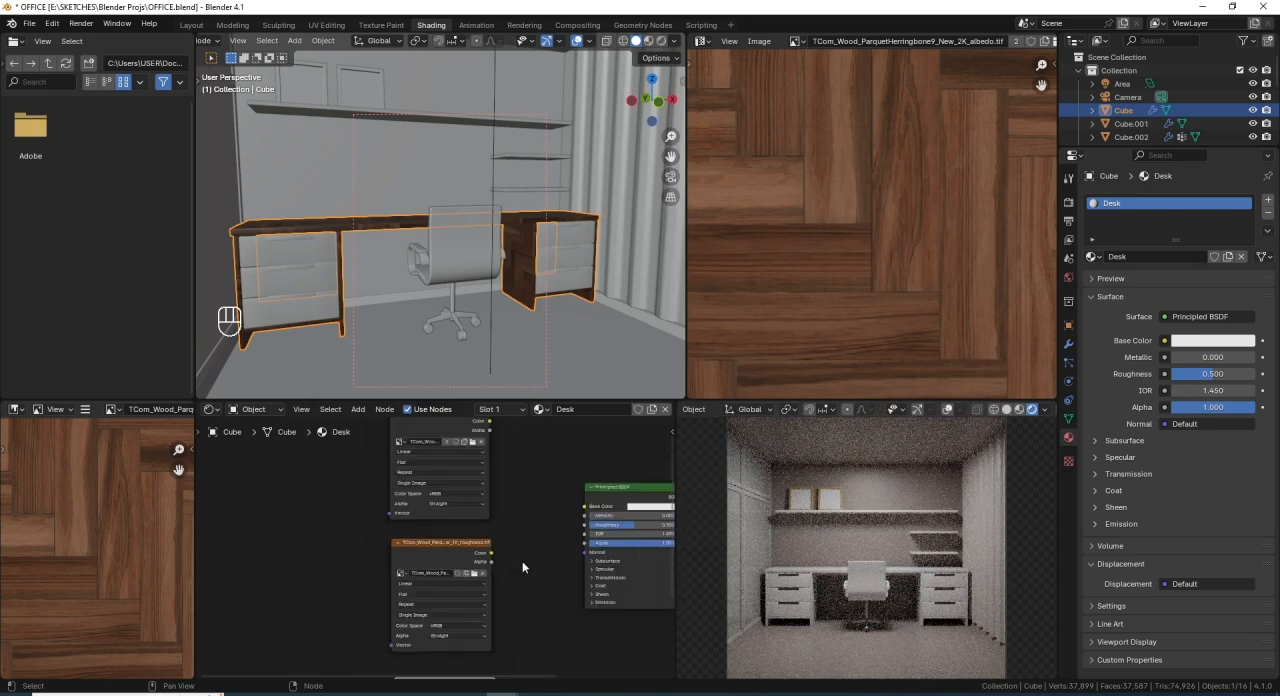
- Load TCom_Wood_ParquetHerringbone9_New_1K_normal.tif into the lowest Image Texture node
middle_click_drag(521, 582, 526, 488)
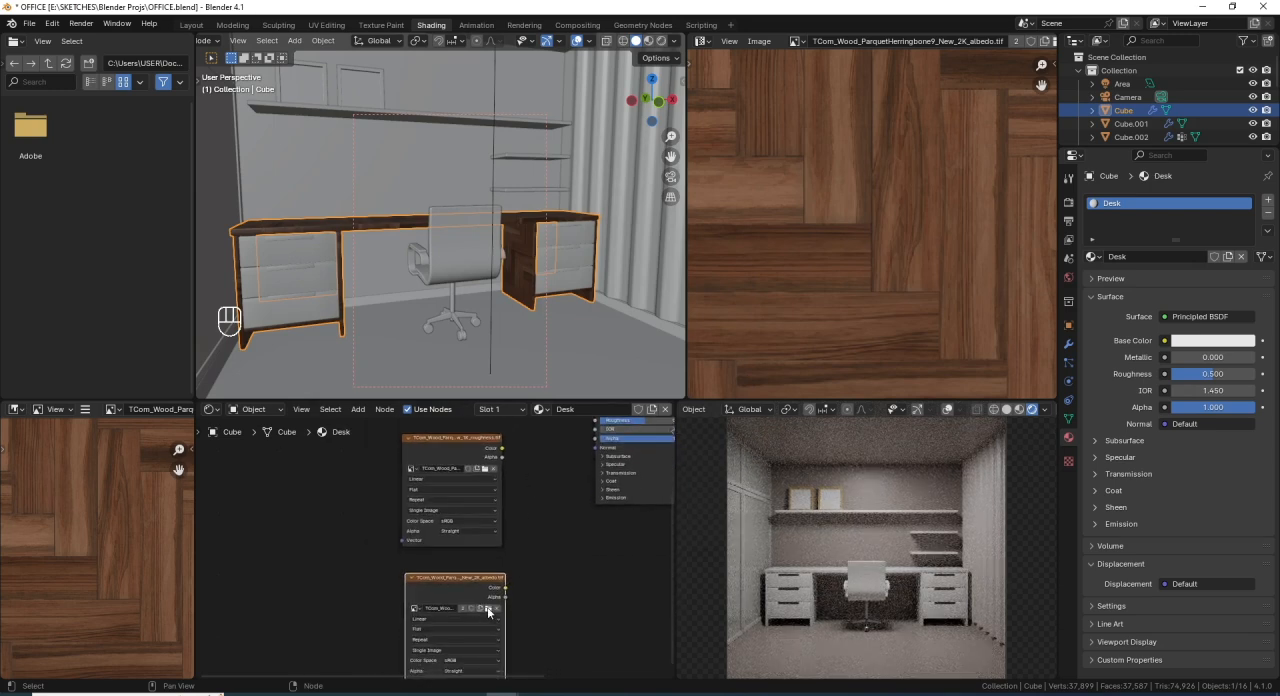
left_click(489, 612)
left_click(480, 216)
double_click(480, 216)
scroll(491, 582, "down", 5)
- Select all three Image Texture nodes and move them together farther away from the Principled BSDF
mouse_move(496, 552)
middle_mouse_down()
mouse_move(520, 609)
mouse_move(514, 550)
middle_mouse_up()
scroll(522, 576, "up", 2)
scroll(521, 570, "up", 5)
scroll(494, 541, "down", 13)
left_click_drag(501, 609, 438, 488)
key("g")
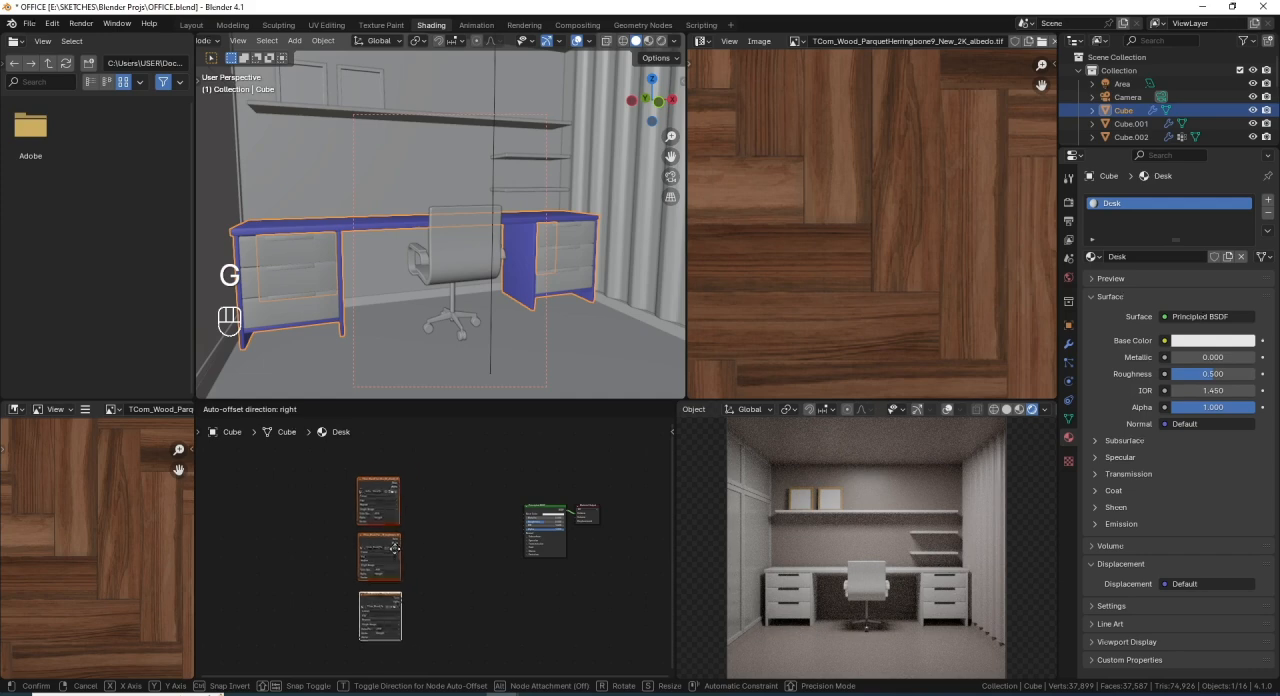
left_click(356, 494)
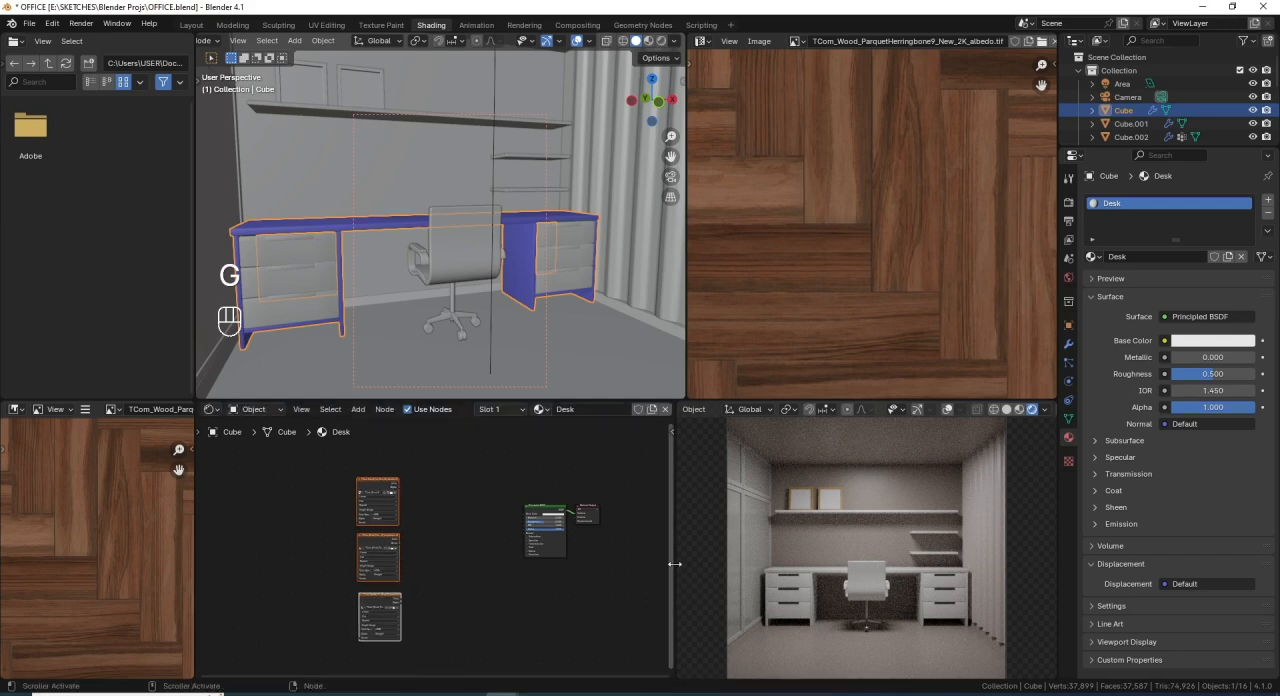
- Widen the shader editor and connect the albedo texture's Color output to the Principled BSDF's Base Color
left_click_drag(675, 566, 709, 564)
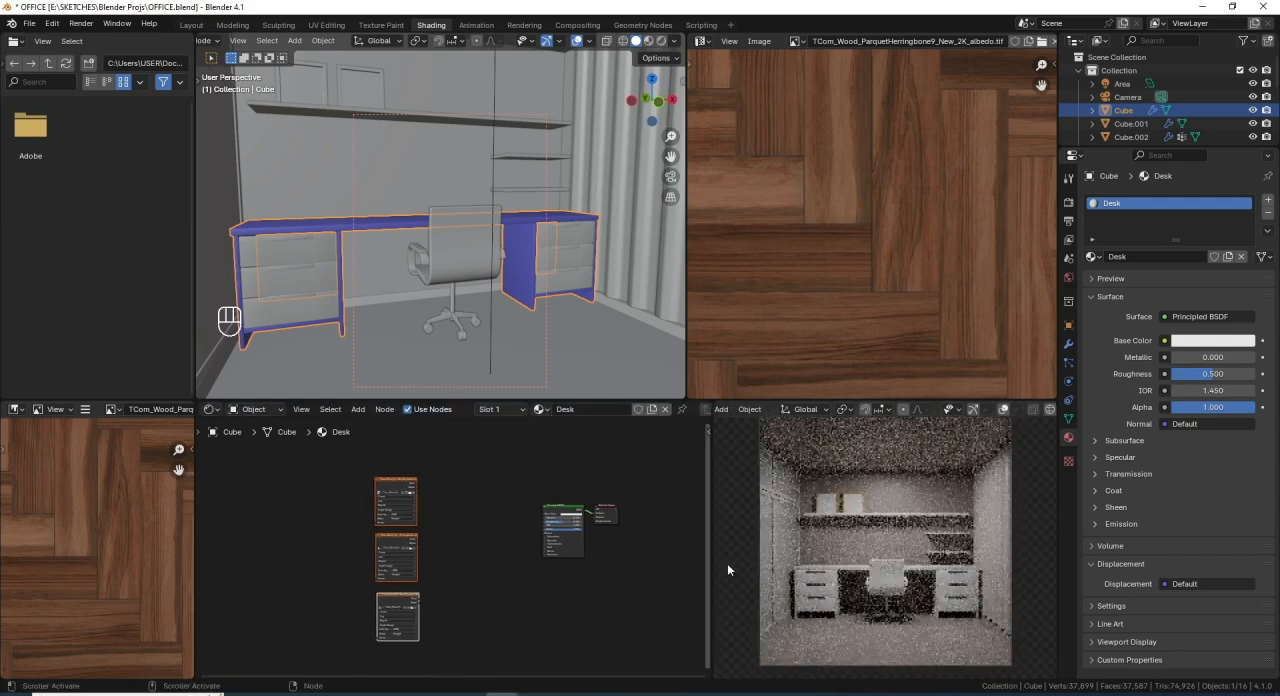
scroll(482, 516, "up", 5)
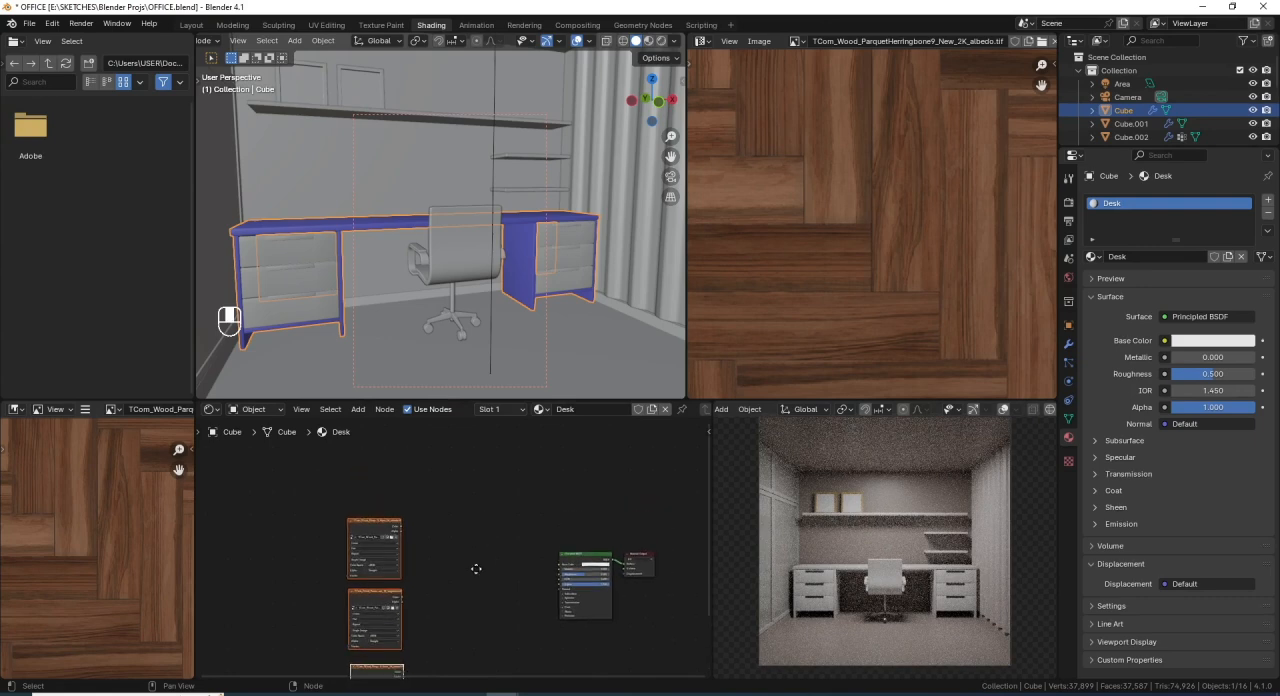
left_click(336, 522)
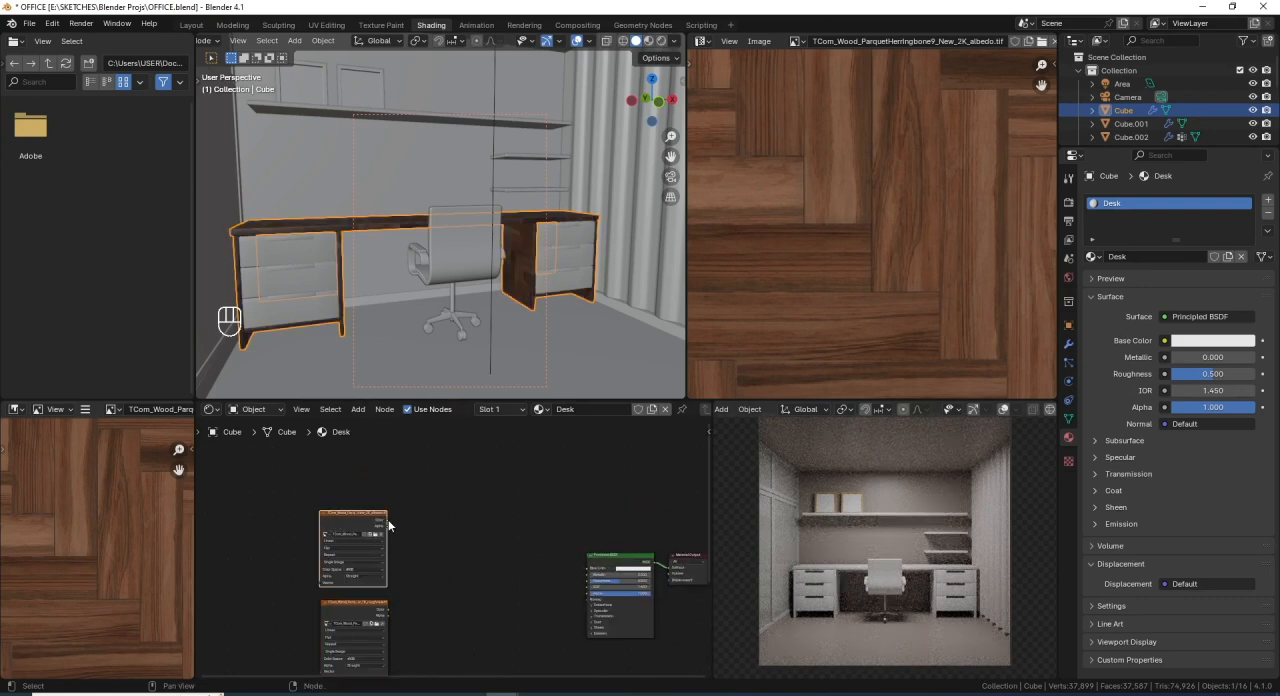
left_click_drag(386, 520, 591, 571)
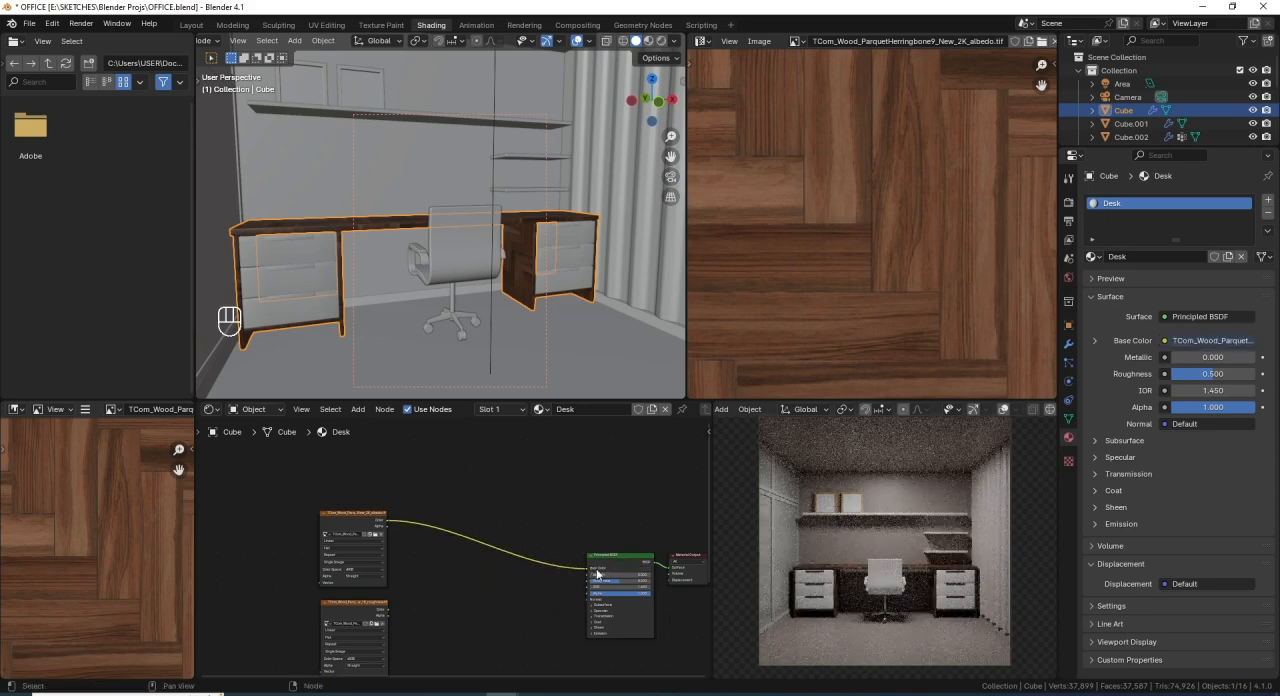
- Show the home office reference picture in the image editor in place of the albedo texture
scroll(558, 577, "up", 2)
scroll(558, 577, "down", 3)
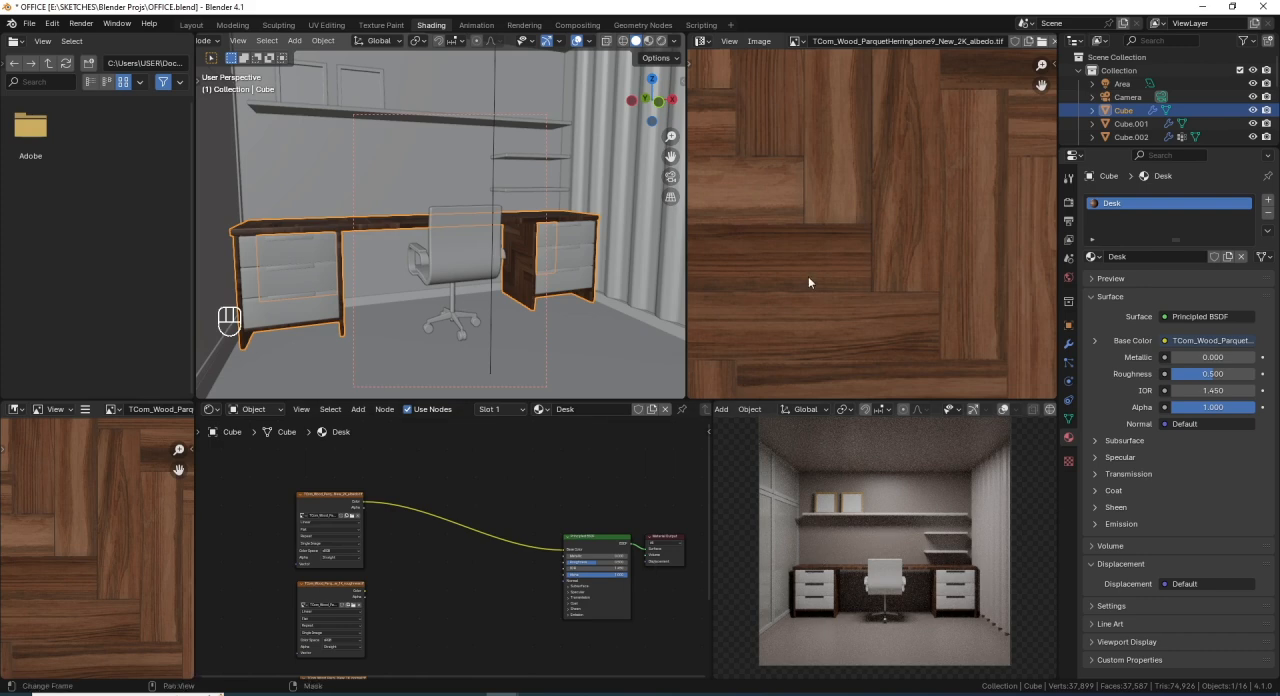
scroll(808, 276, "down", 4)
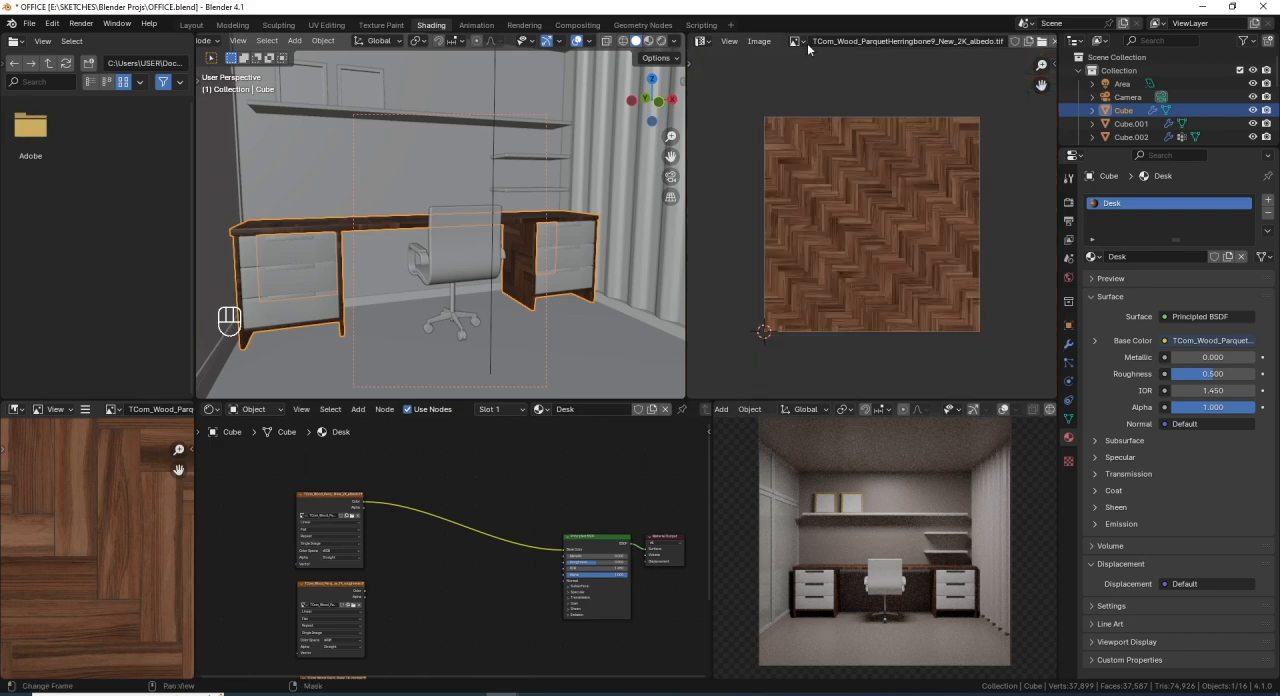
left_click(800, 43)
left_click(823, 66)
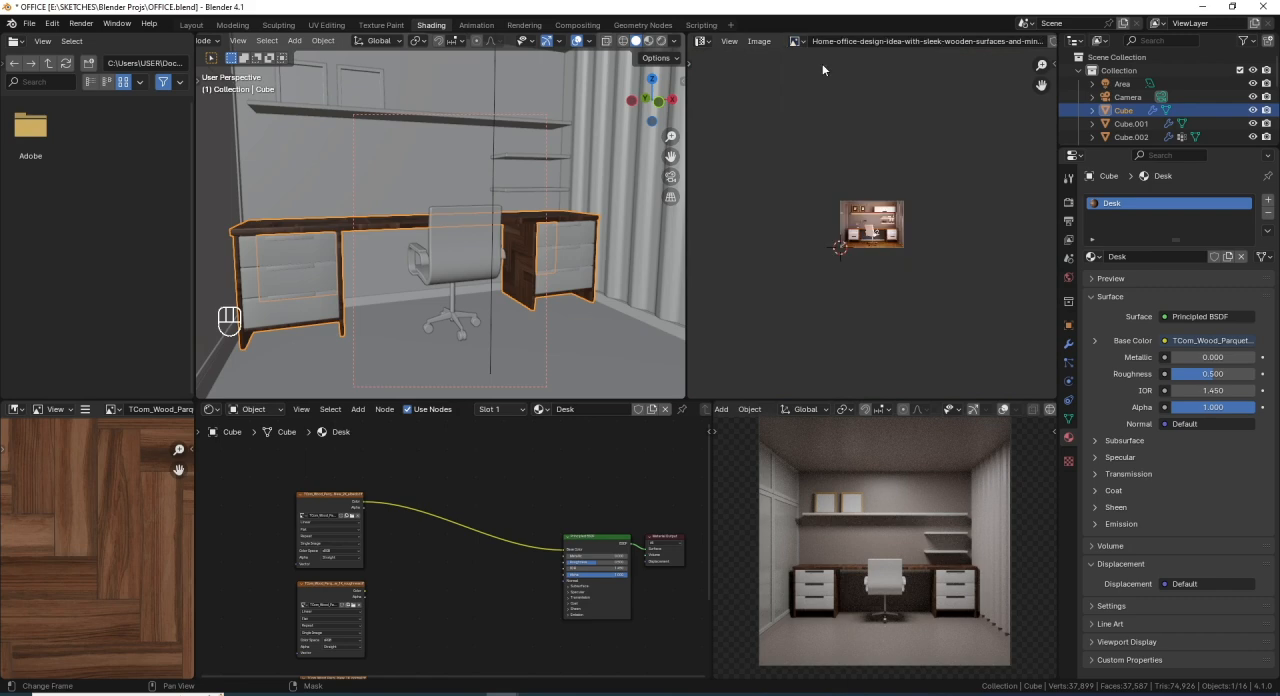
scroll(887, 232, "up", 7)
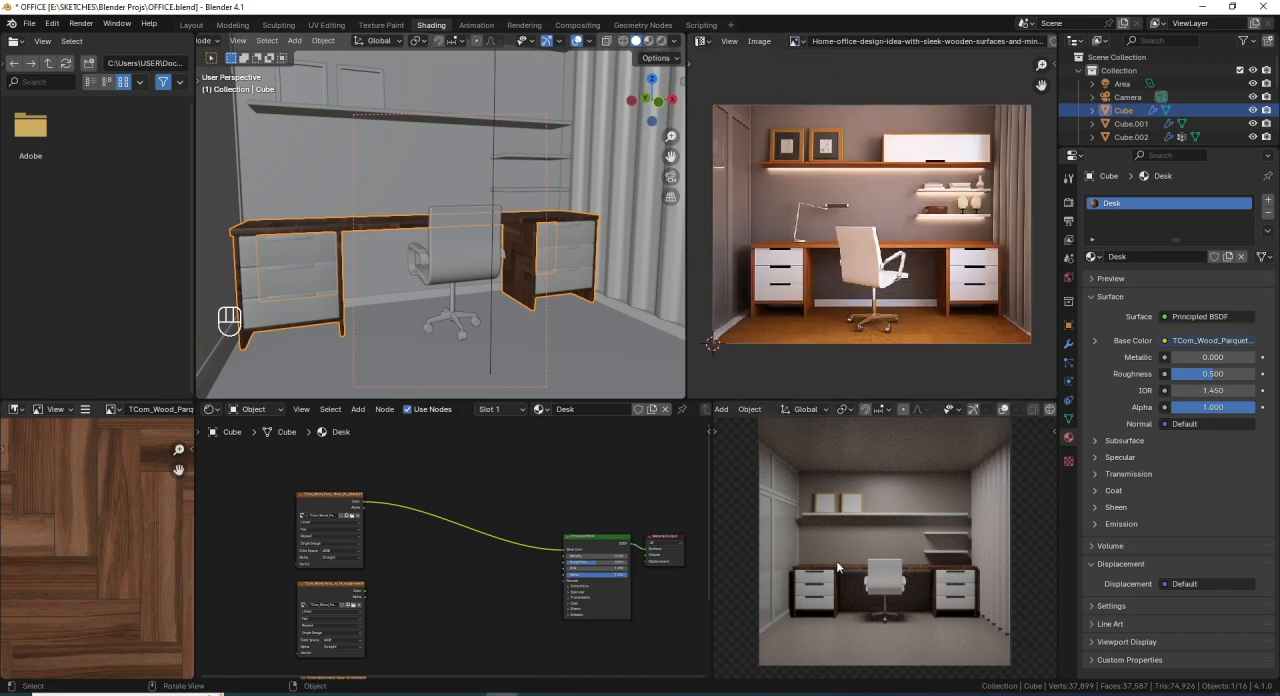
- Insert an RGB Curves node between the albedo texture's Color output and the Principled BSDF's Base Color
scroll(443, 511, "up", 3)
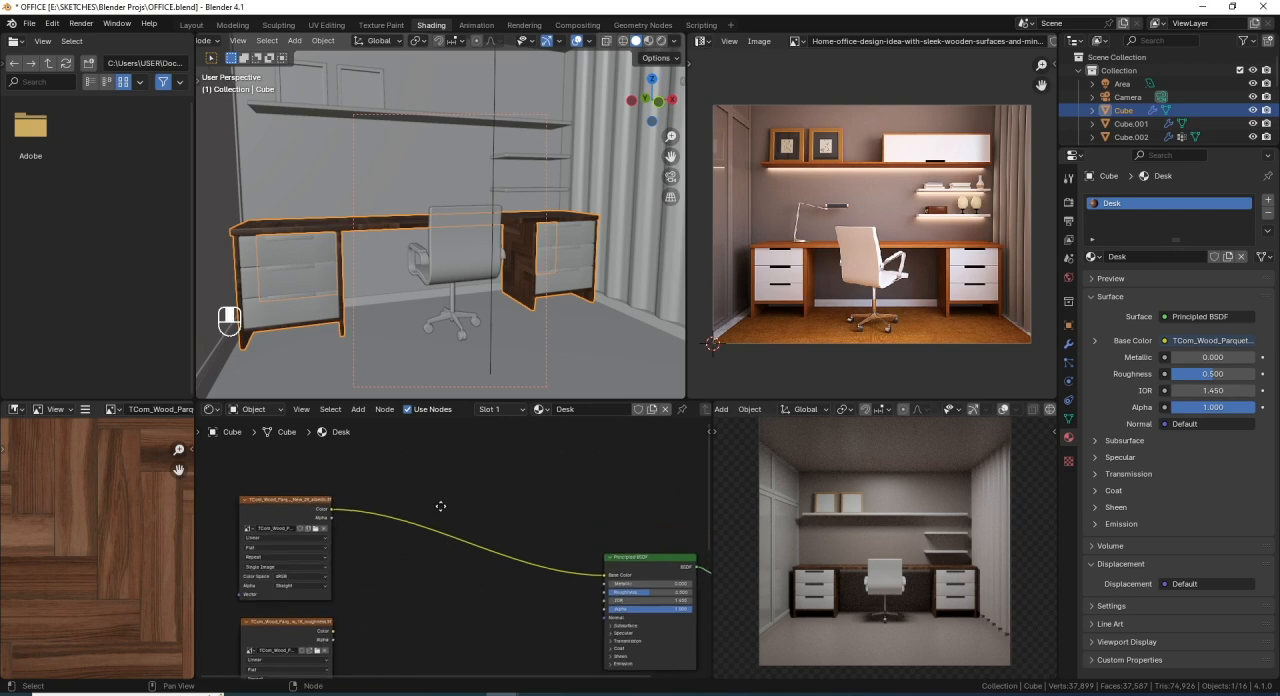
key("shift")
key("shift+a")
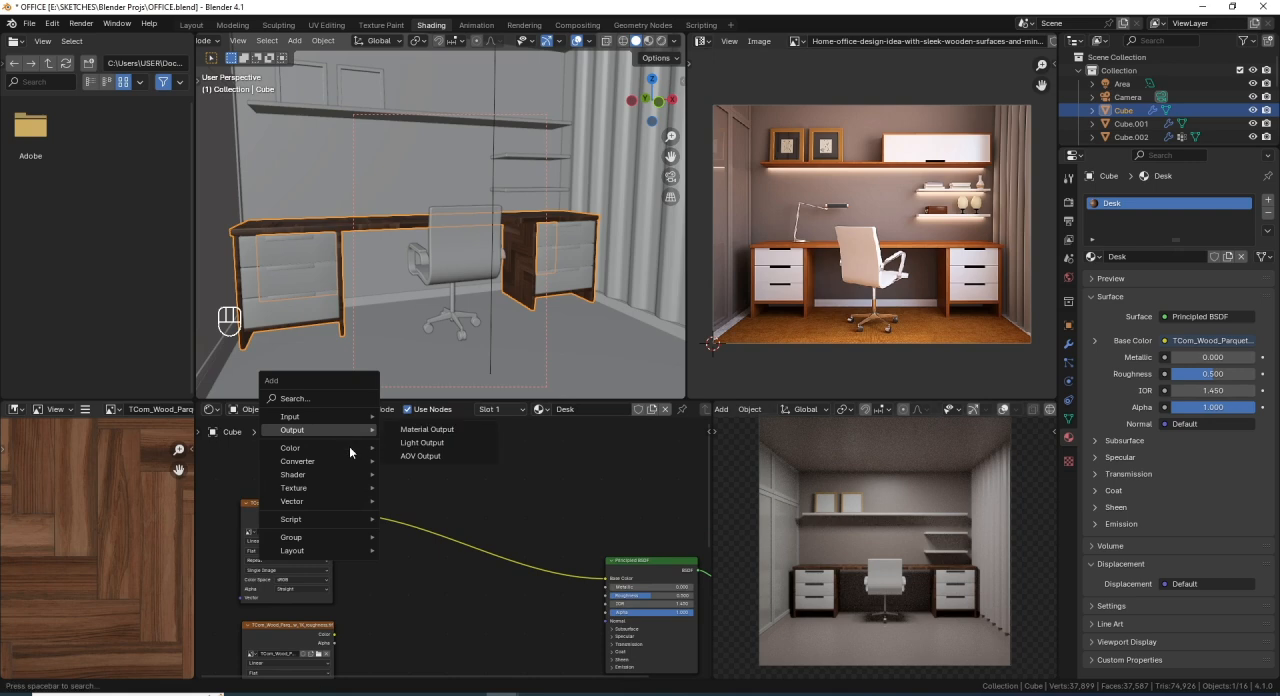
mouse_move(349, 447)
left_click(420, 527)
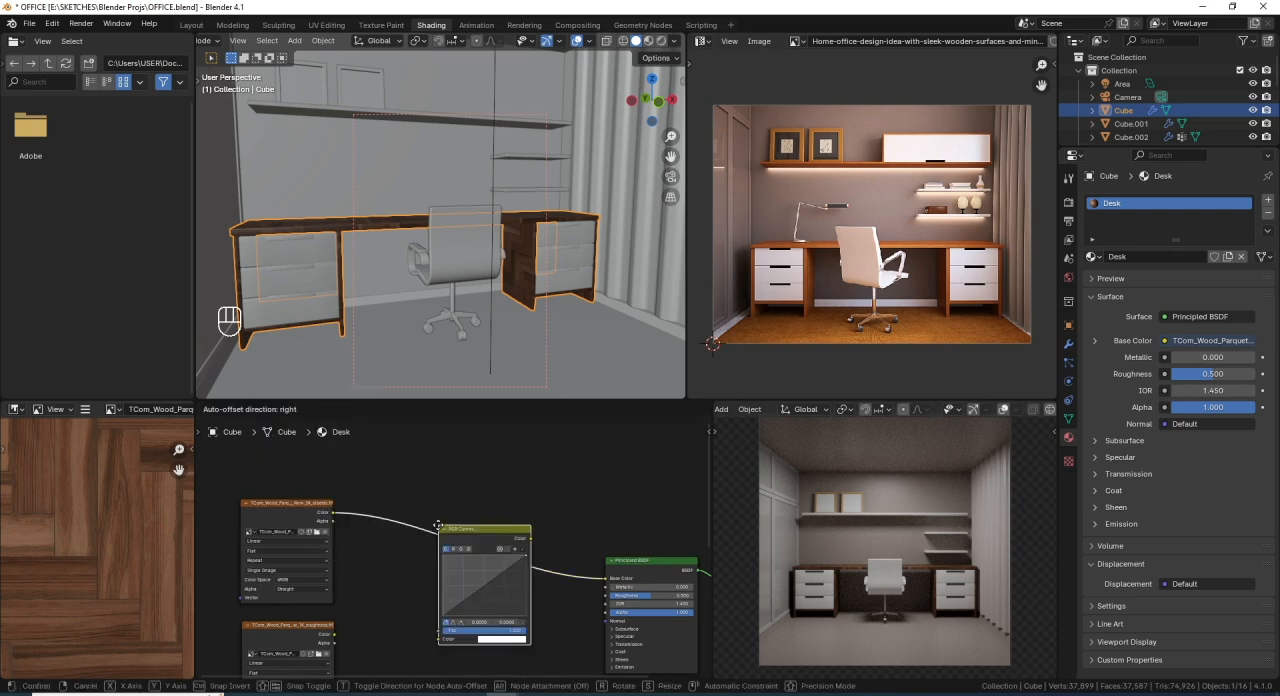
left_click(400, 494)
- Brighten the wood by adding a midpoint to the combined RGB curve at about 0.440, 0.562
scroll(442, 544, "up", 3)
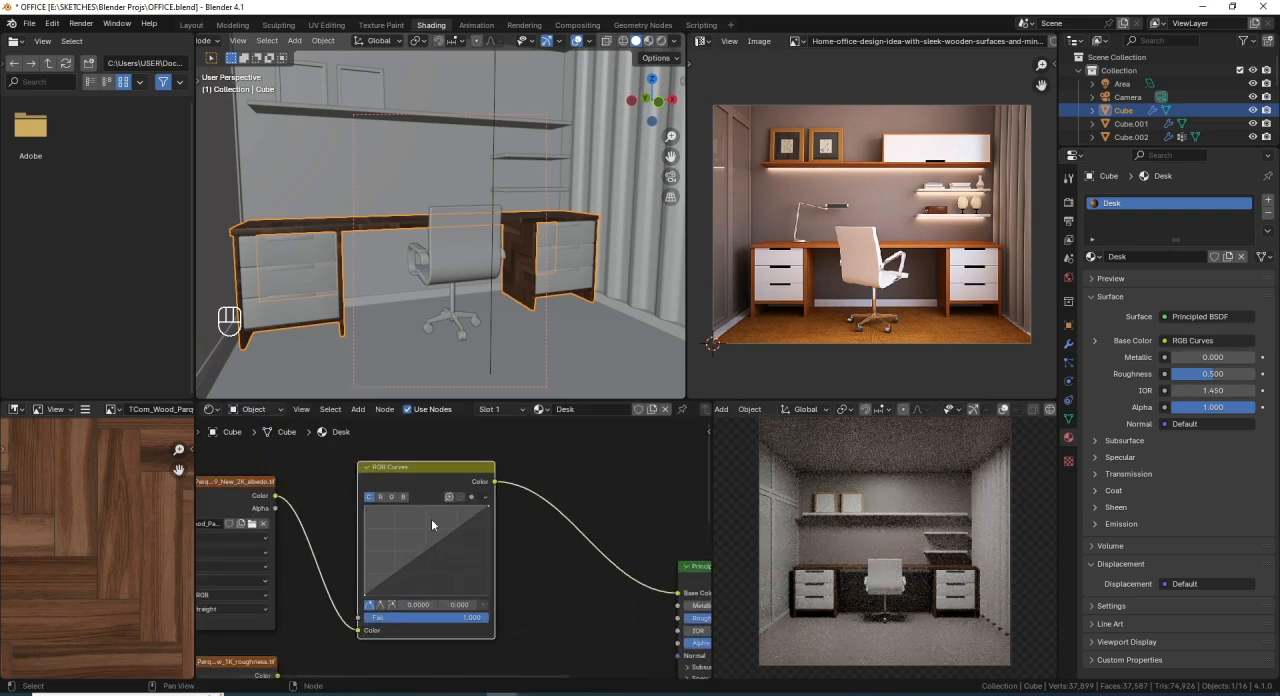
left_click(480, 590)
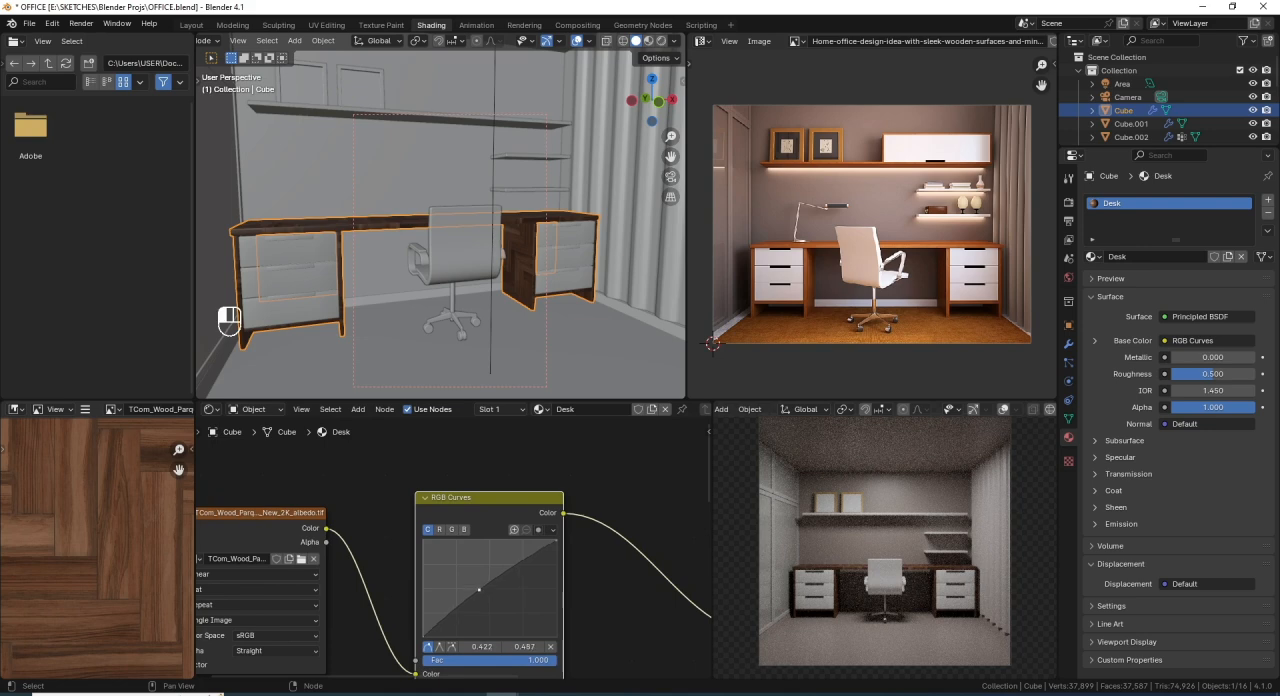
left_click_drag(477, 588, 481, 582)
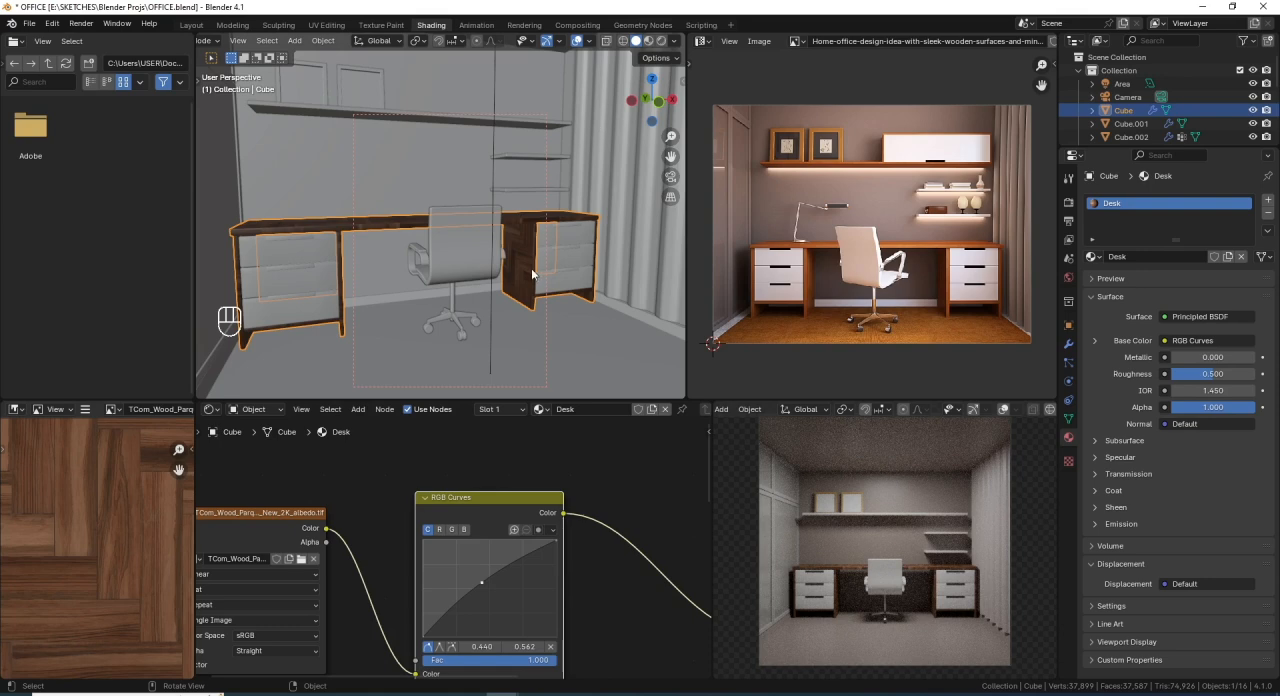
- Isolate the desk in local view and clear the render region from the 3D viewport
key("KP_Divide")
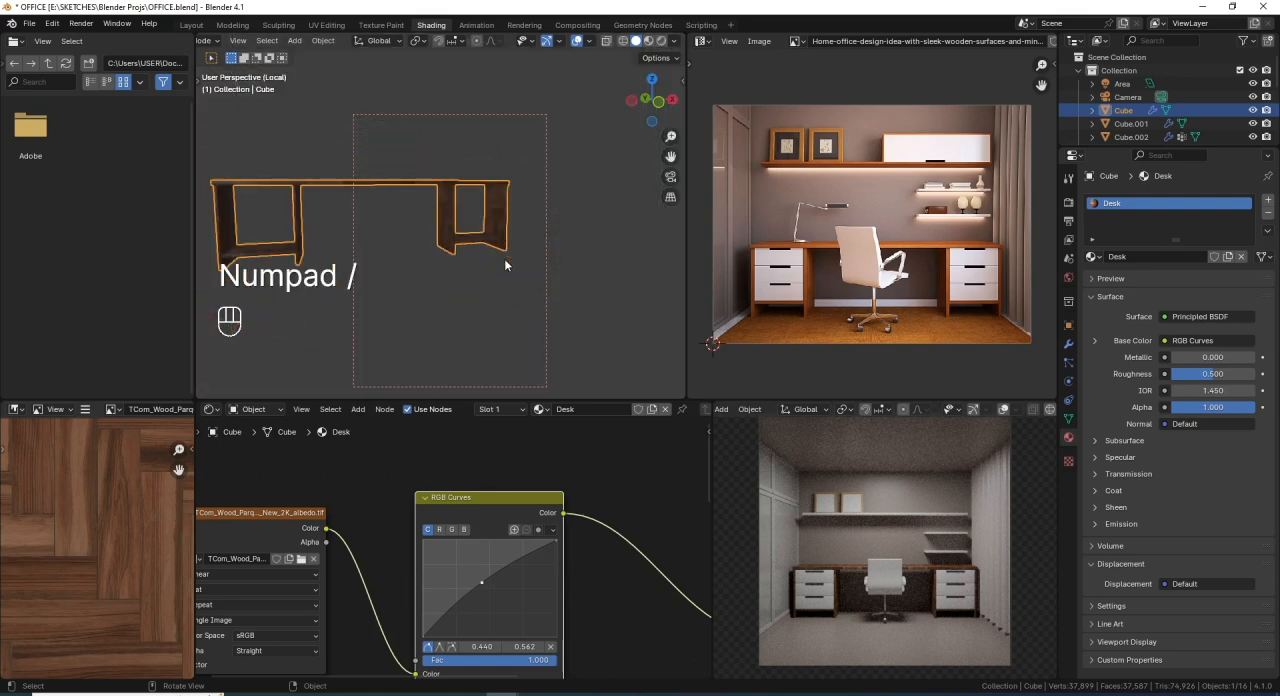
mouse_move(504, 258)
middle_mouse_down()
mouse_move(414, 279)
mouse_move(440, 271)
mouse_move(446, 240)
mouse_move(523, 266)
middle_mouse_up()
scroll(446, 238, "up", 2)
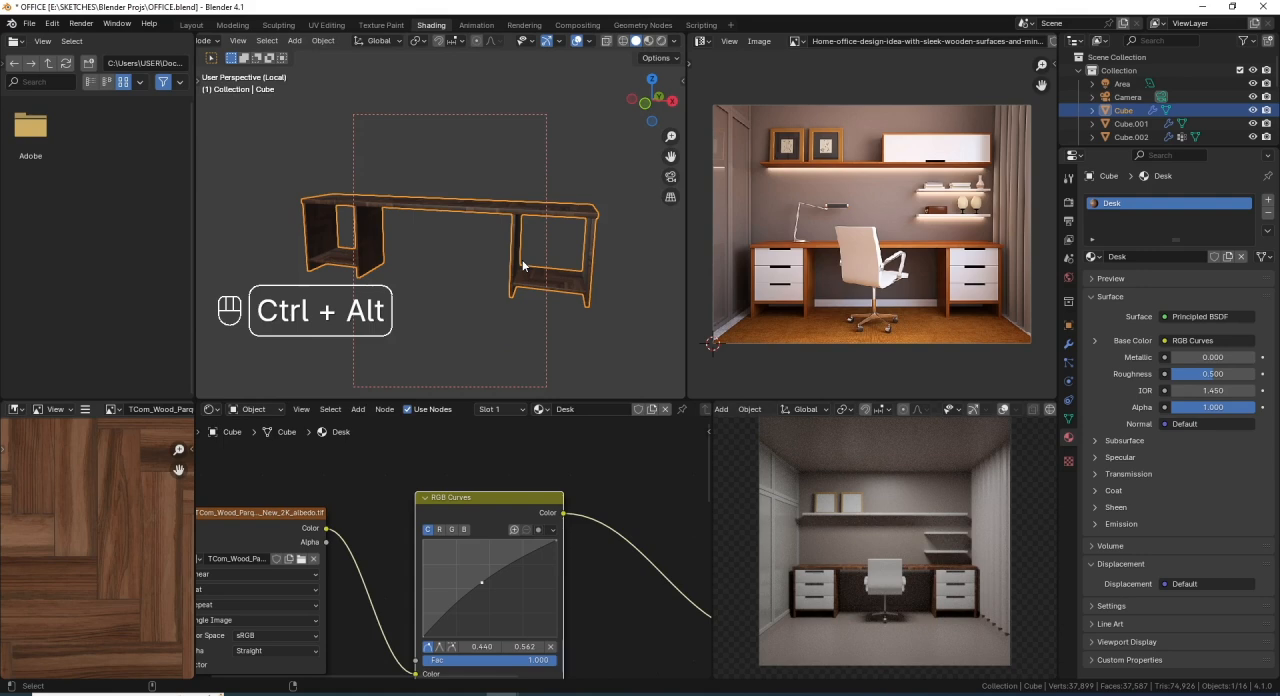
key("ctrl+alt+b")
scroll(517, 250, "up", 1)
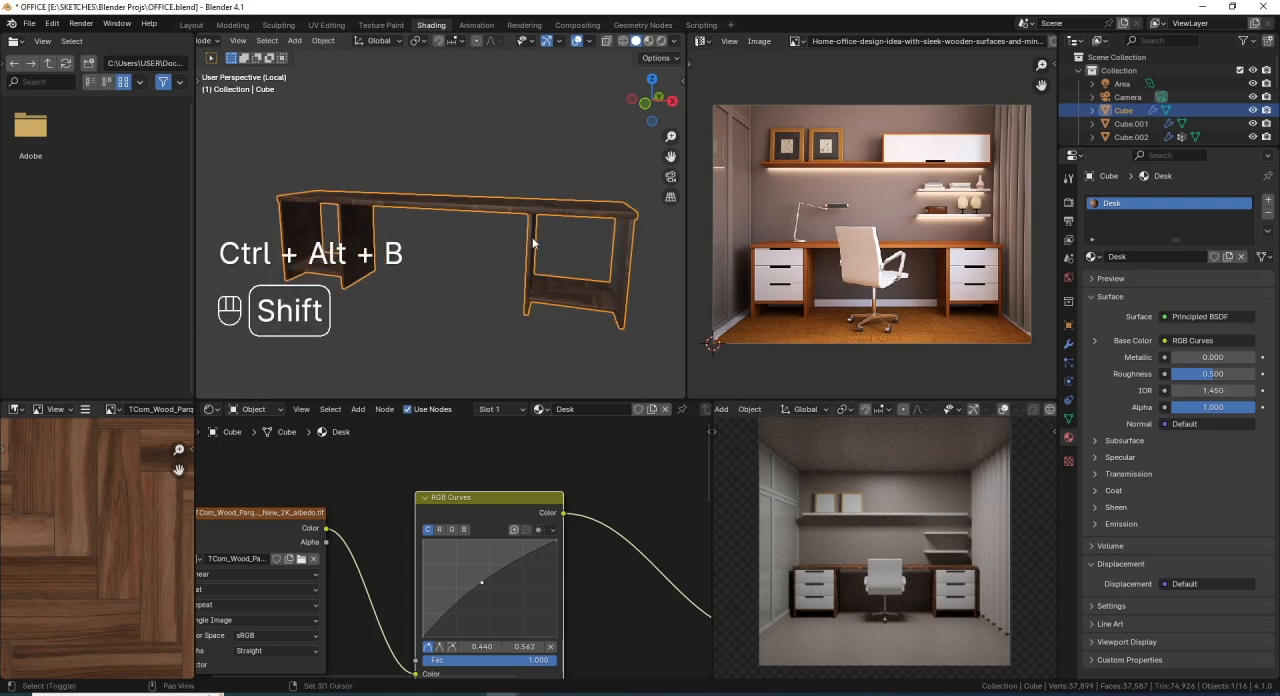
middle_click_drag(534, 243, 514, 251, "shift")
- Display the isolated desk in rendered shading without overlays, and save the file
left_click(661, 41)
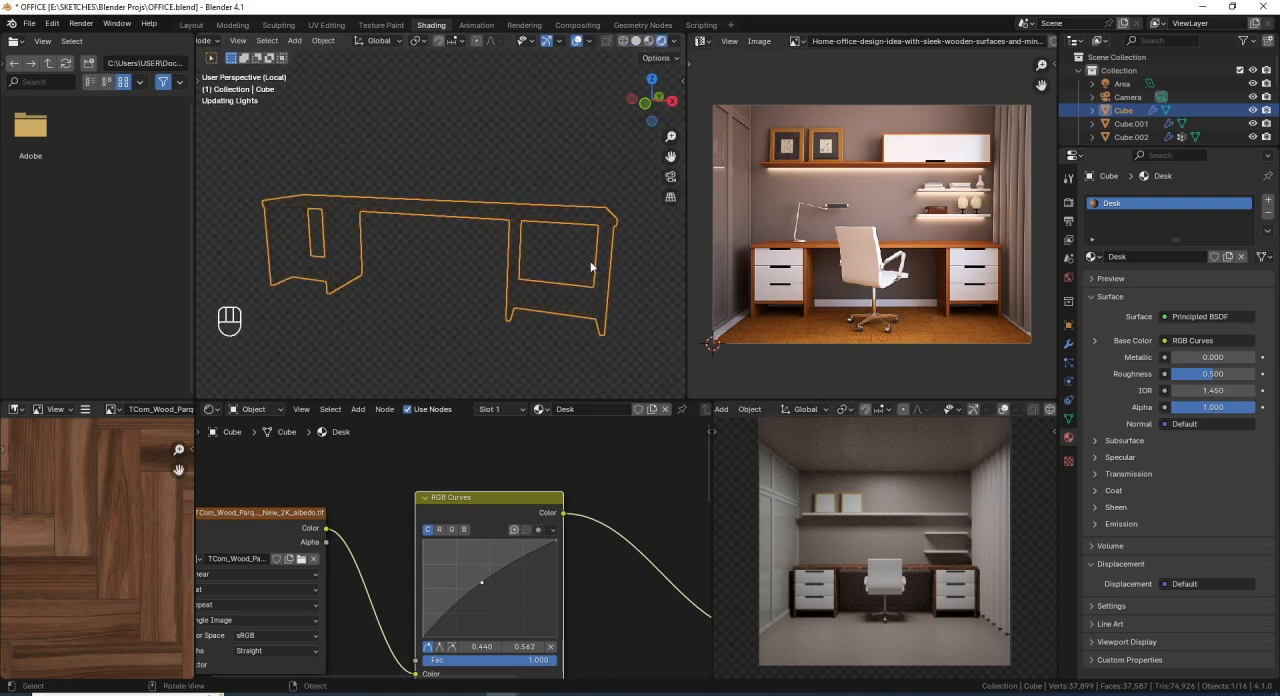
scroll(600, 246, "up", 1)
middle_click_drag(600, 246, 588, 231, "shift")
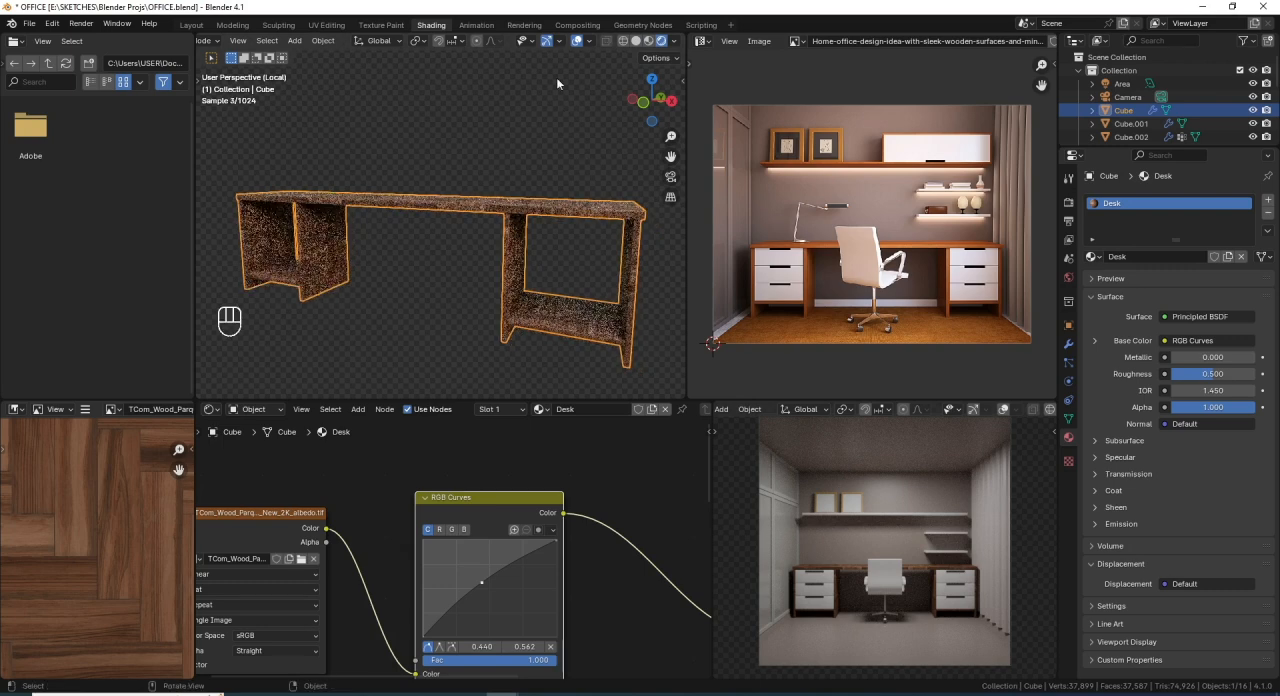
left_click(577, 41)
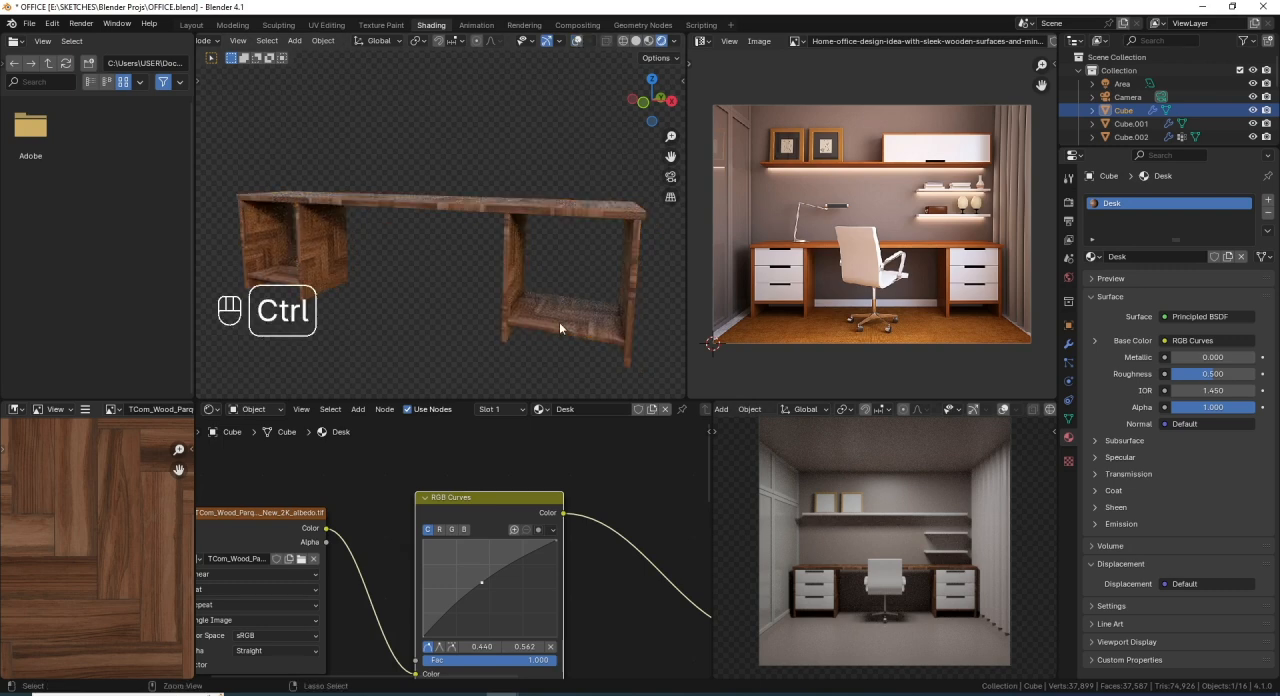
key("ctrl+s")
- Raise the red channel in the RGB Curves node with a midpoint at about 0.486, 0.556
left_click(439, 530)
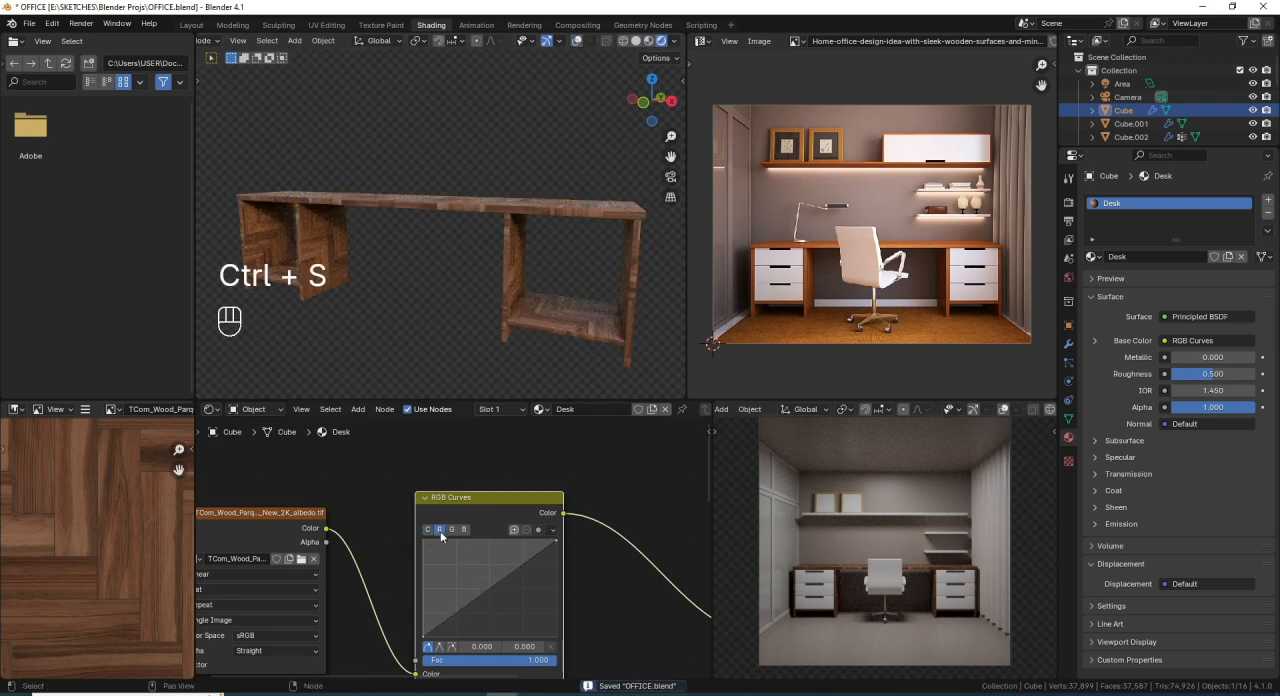
left_click(489, 583)
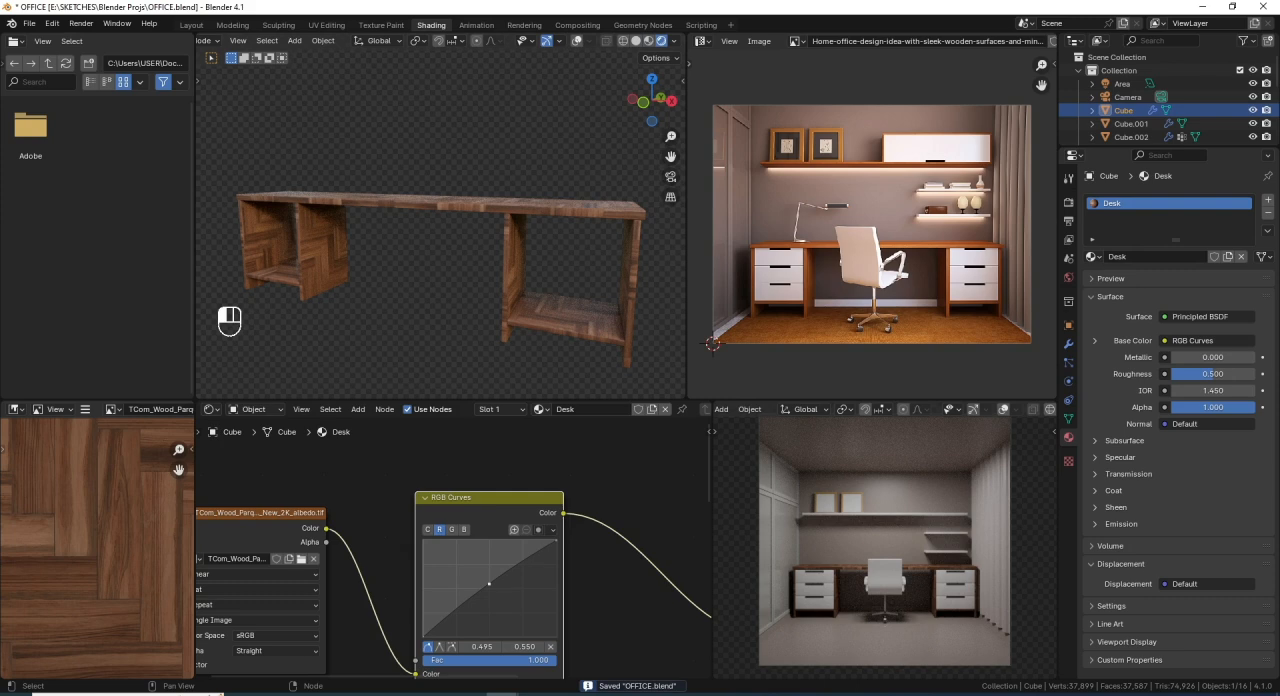
left_click_drag(489, 583, 486, 583)
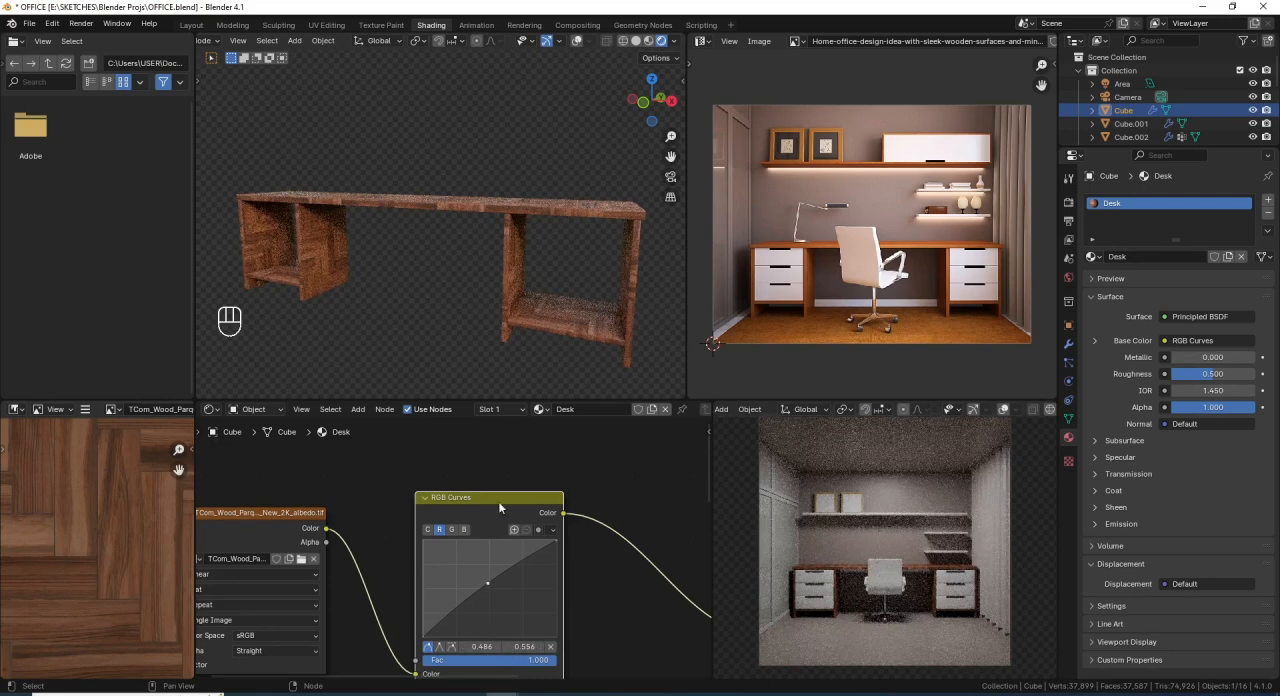
- Raise the green curve's midpoint to about 0.495, 0.543 and lower the blue curve's midpoint to about 0.495, 0.475
left_click(451, 533)
left_click_drag(491, 585, 489, 589)
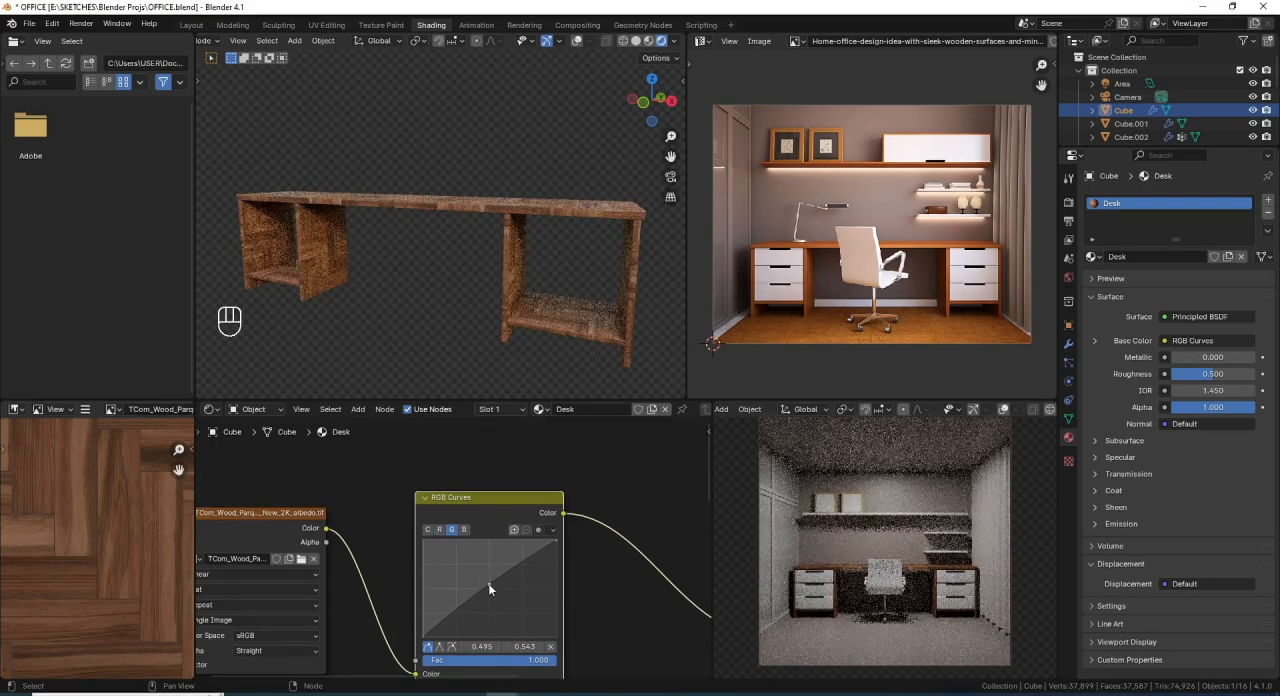
left_click(464, 529)
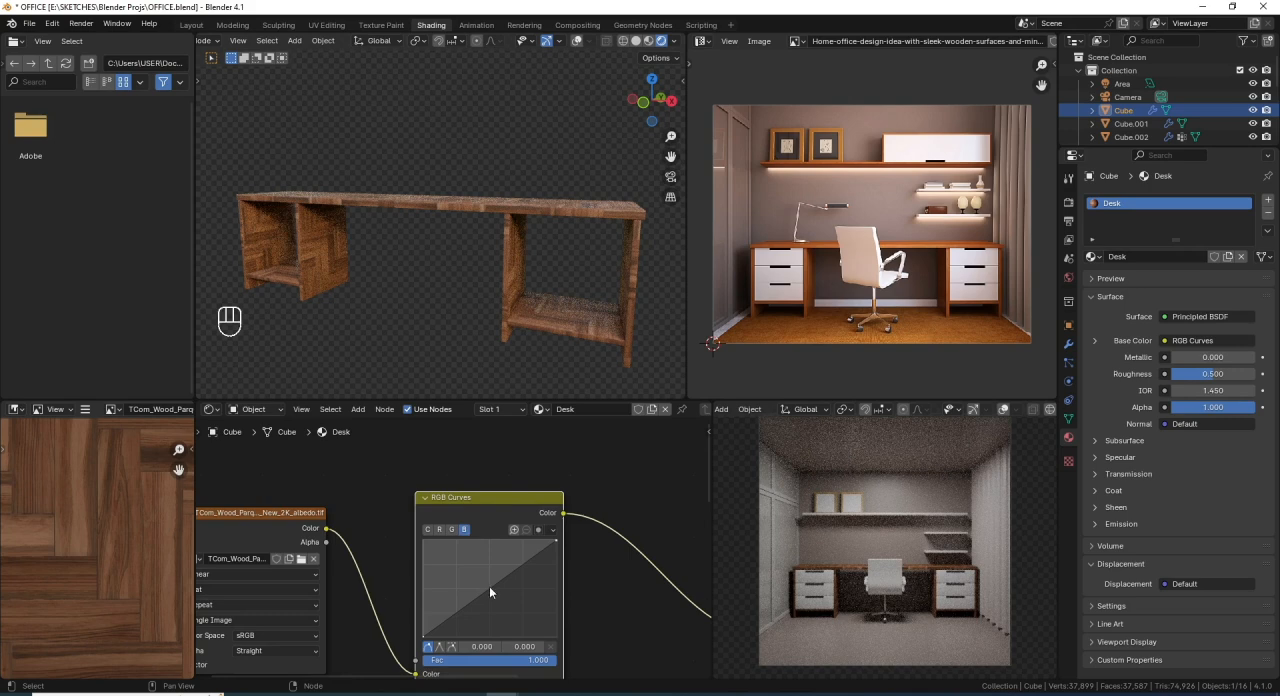
left_click_drag(489, 586, 489, 590)
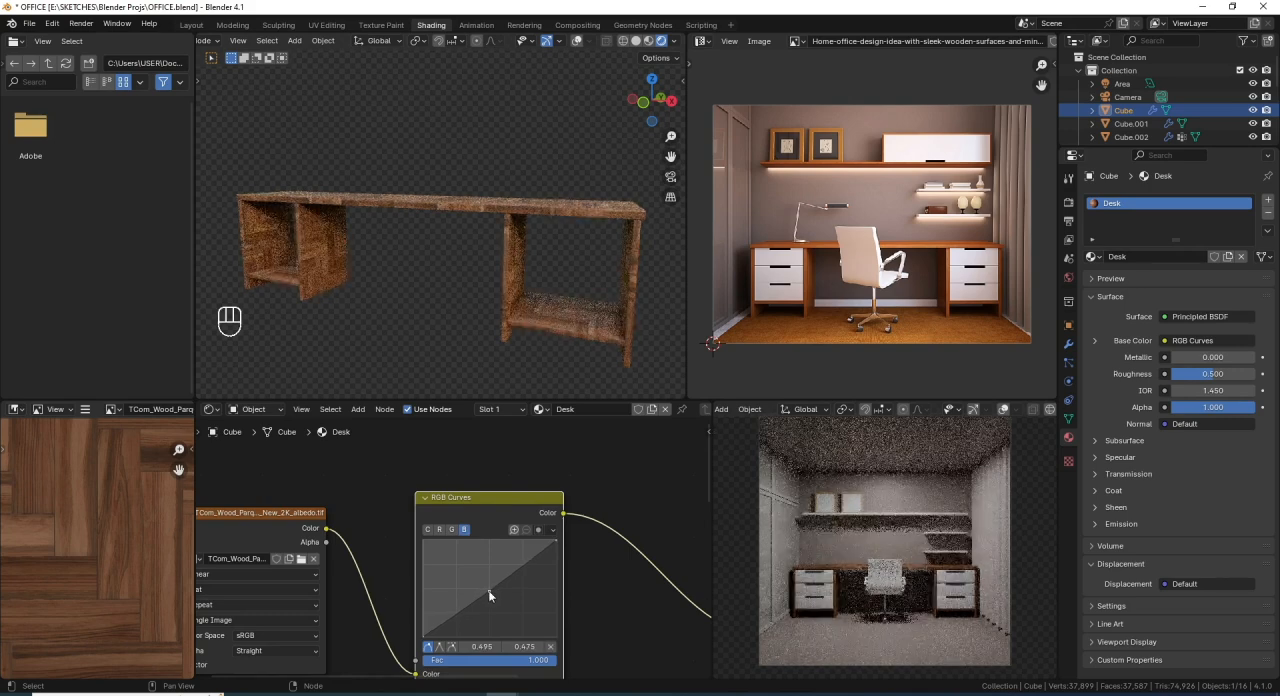
- Move the albedo texture and RGB Curves nodes together farther away from the Principled BSDF
scroll(537, 525, "down", 5)
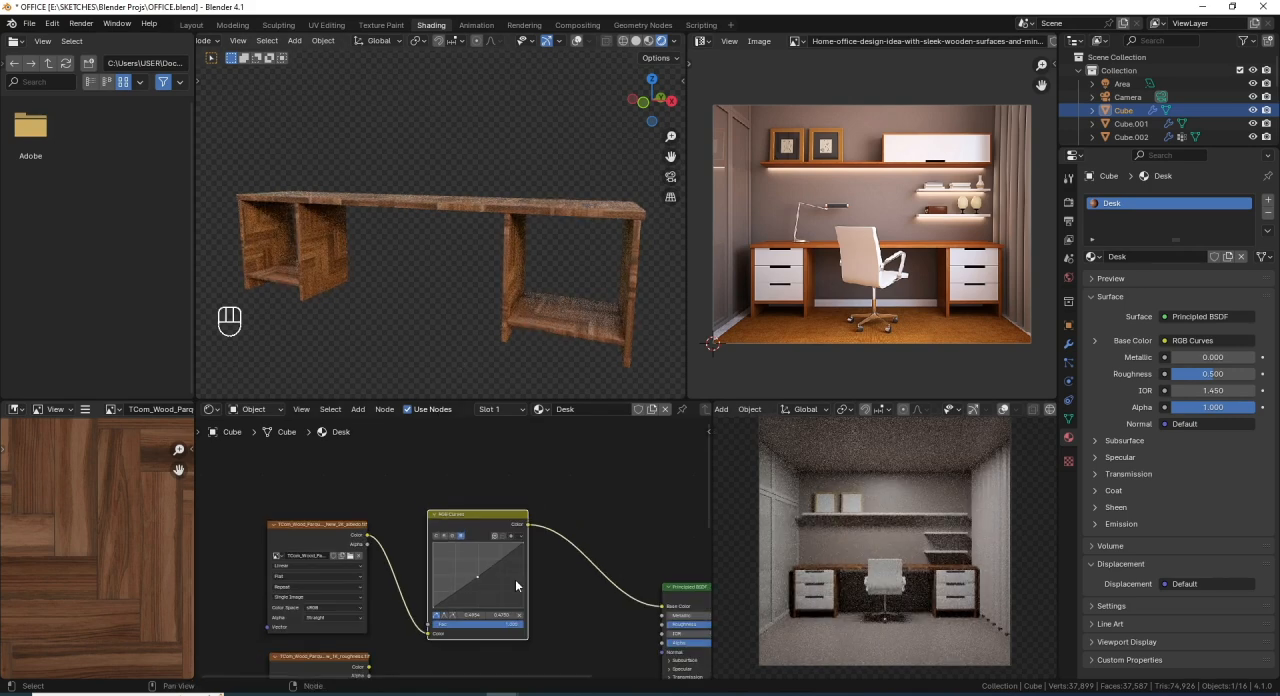
left_click_drag(358, 504, 514, 554)
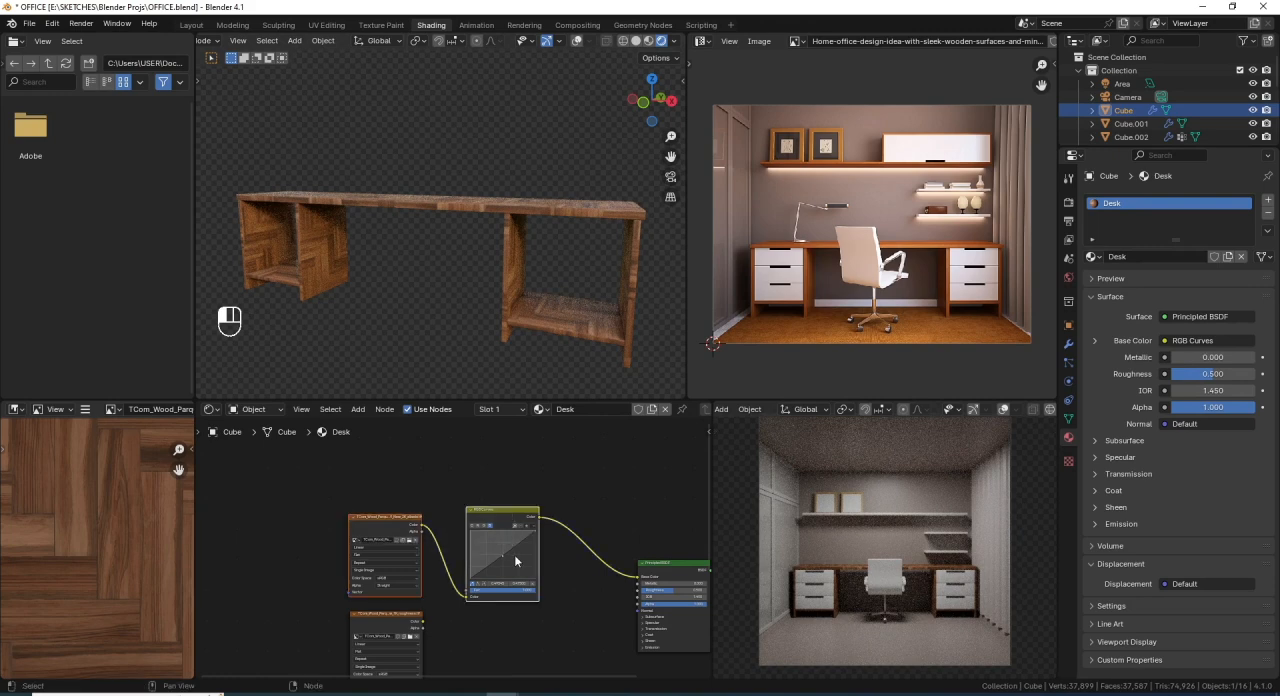
key("g")
left_click(480, 546)
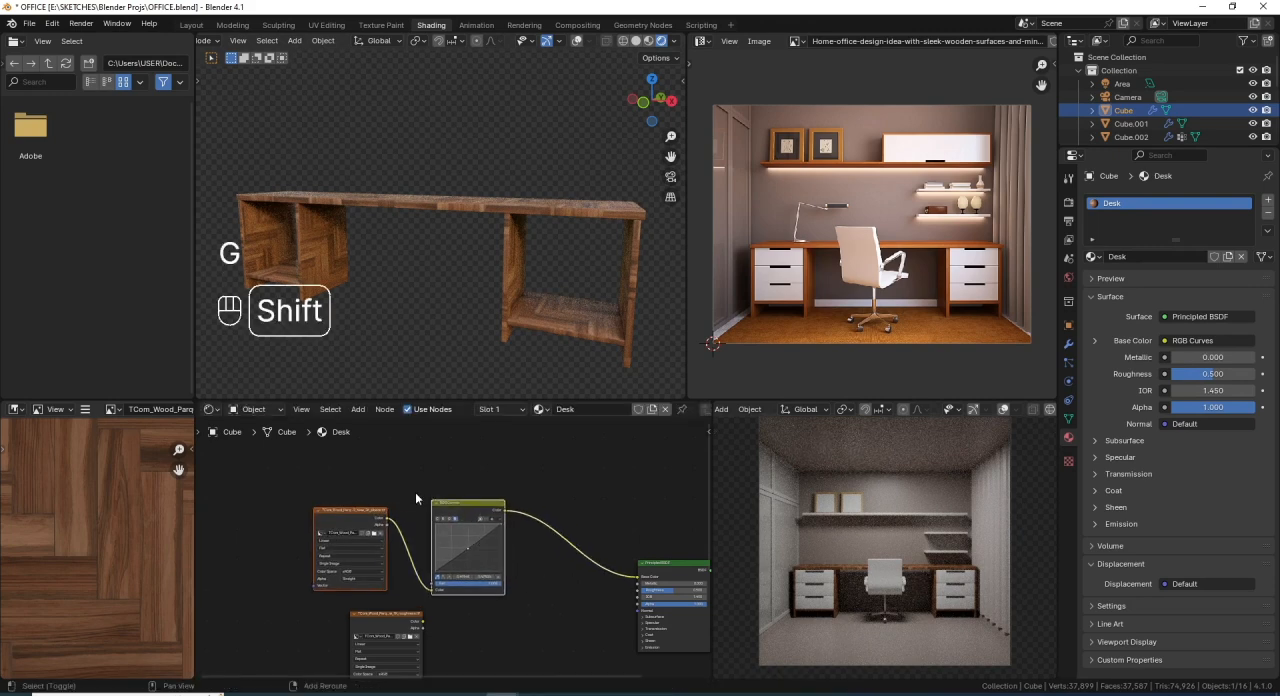
- Insert a Hue/Saturation/Value node between the RGB Curves node and the Principled BSDF's Base Color
key("shift+a")
mouse_move(396, 503)
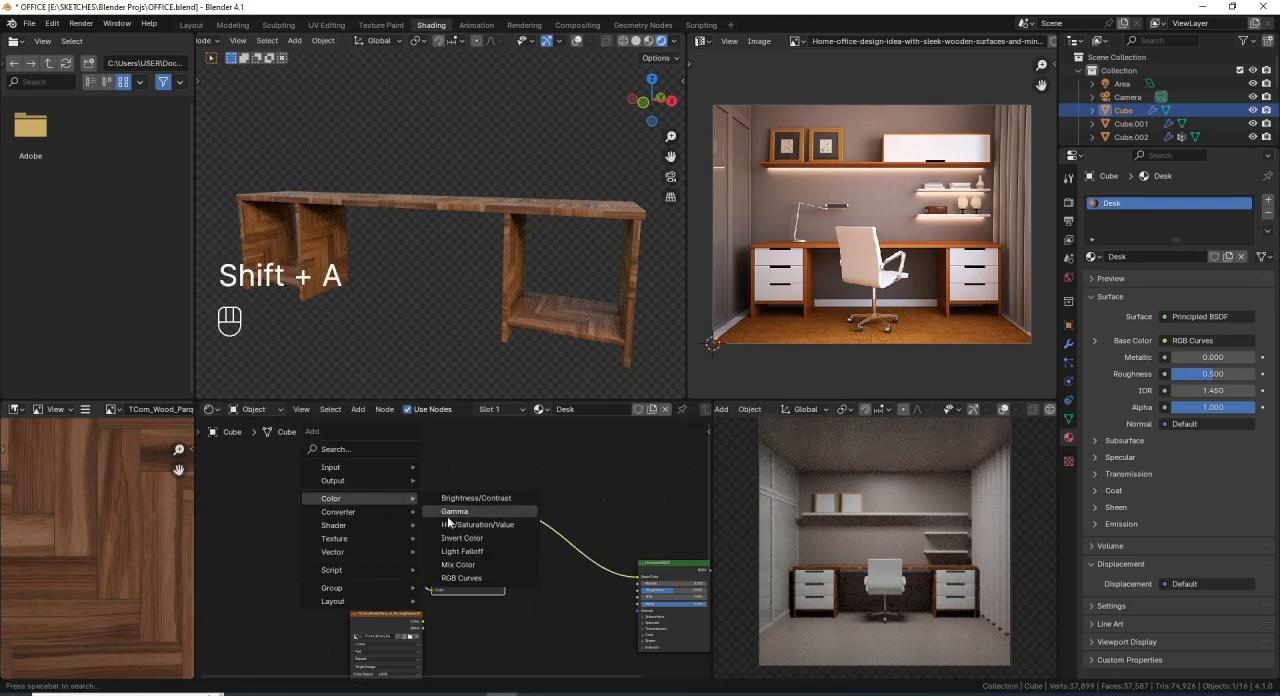
left_click(504, 524)
left_click(534, 517)
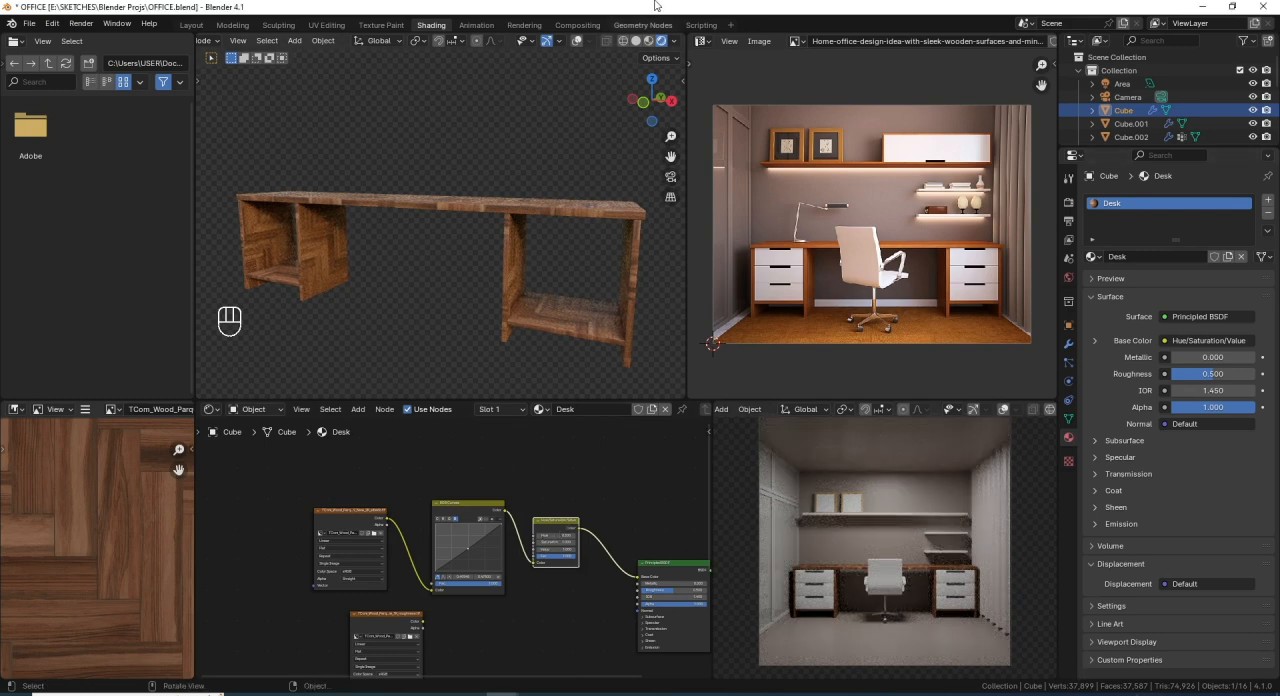
- Set the Hue/Saturation/Value node's Saturation to 1.1 and Value to 1.5
scroll(472, 549, "up", 2)
scroll(482, 549, "up", 3)
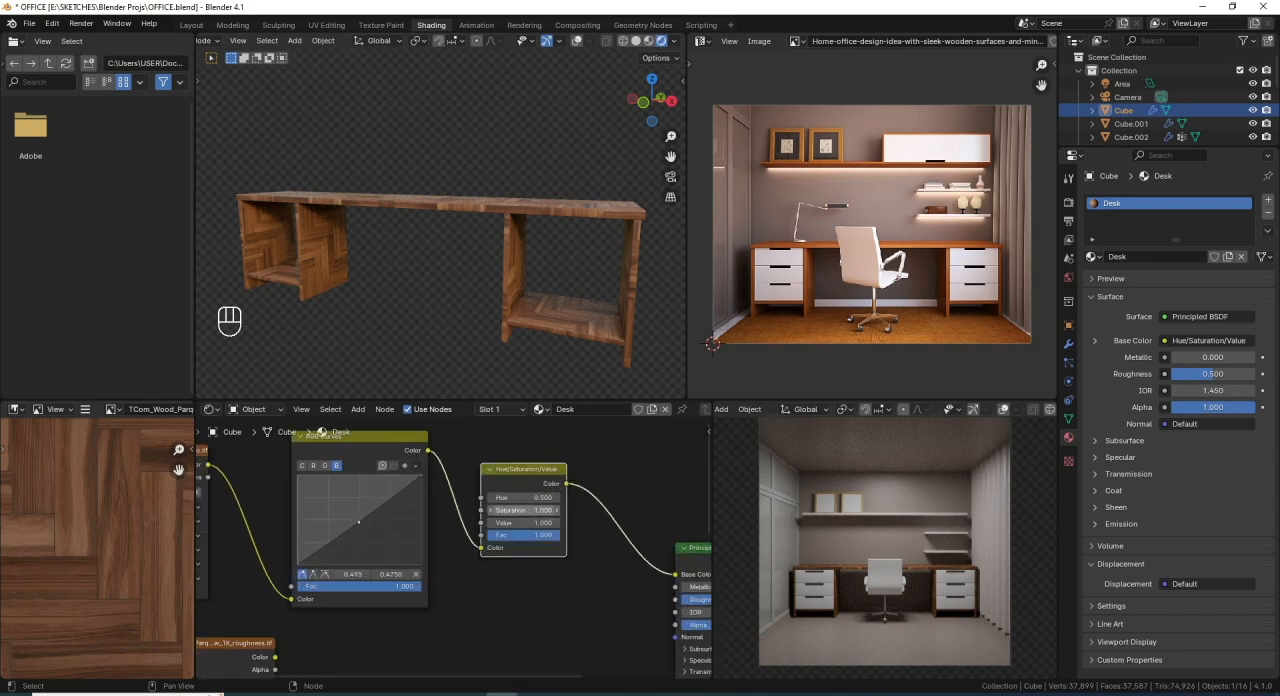
left_click(539, 511)
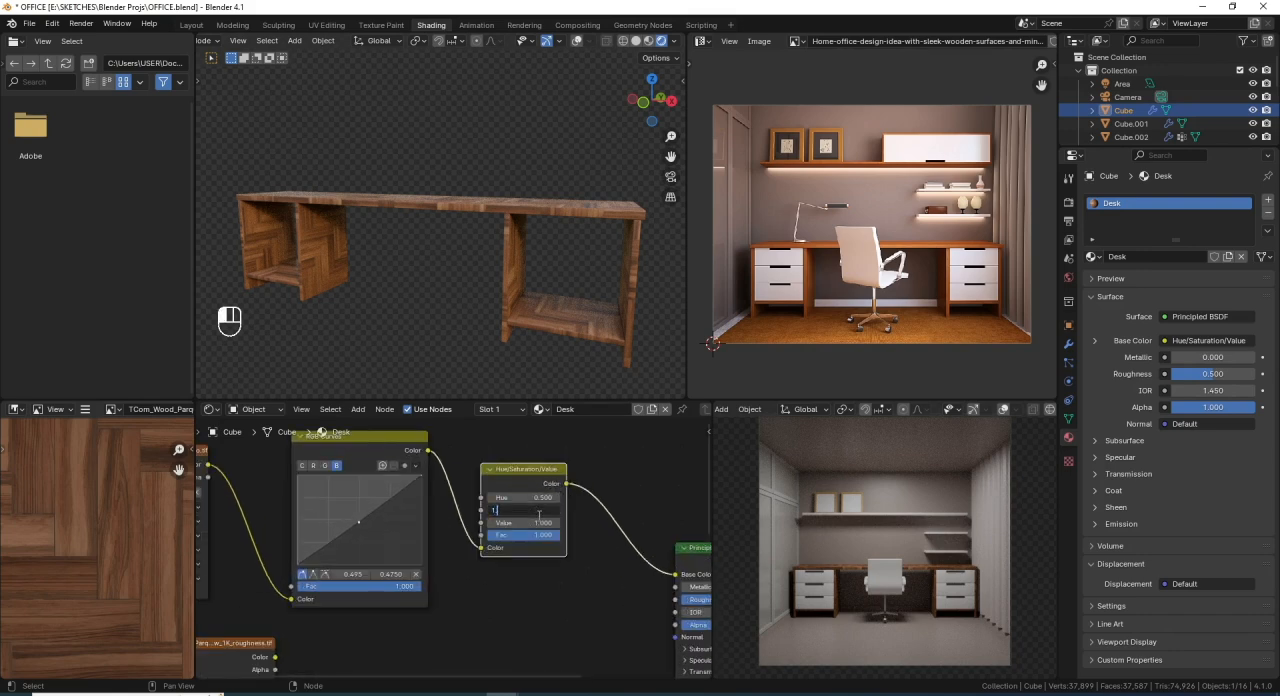
type("1.1")
key("Return")
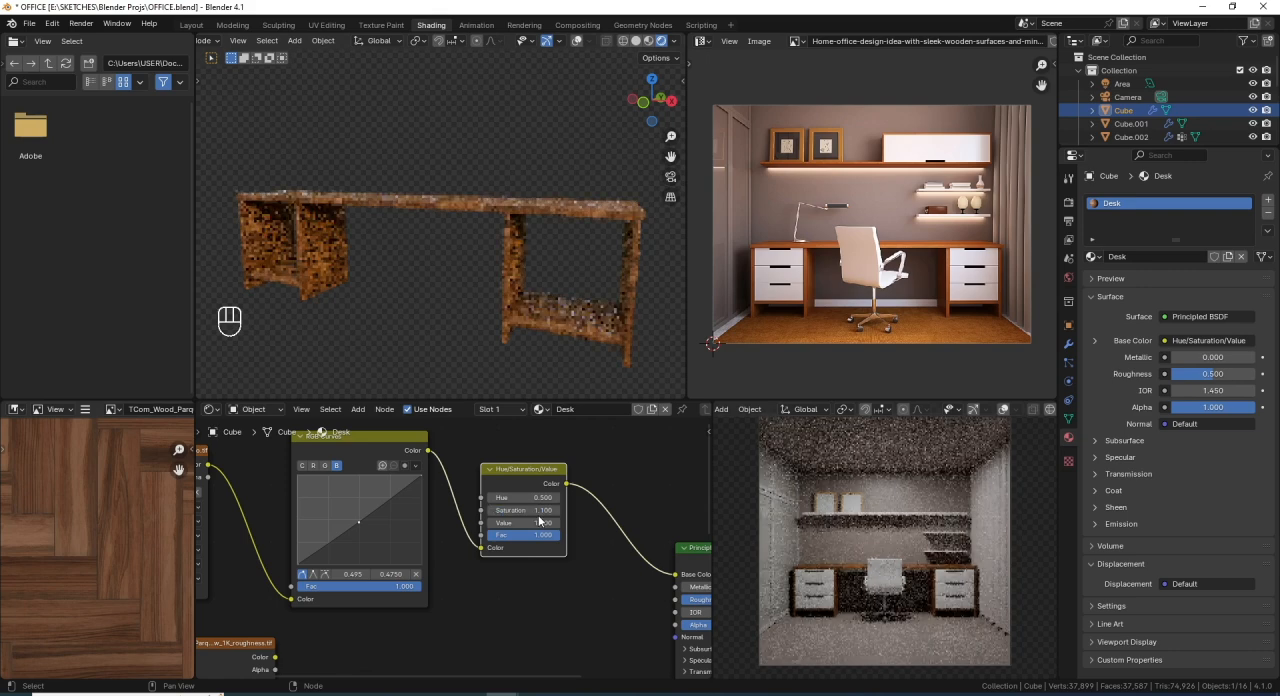
left_click(539, 522)
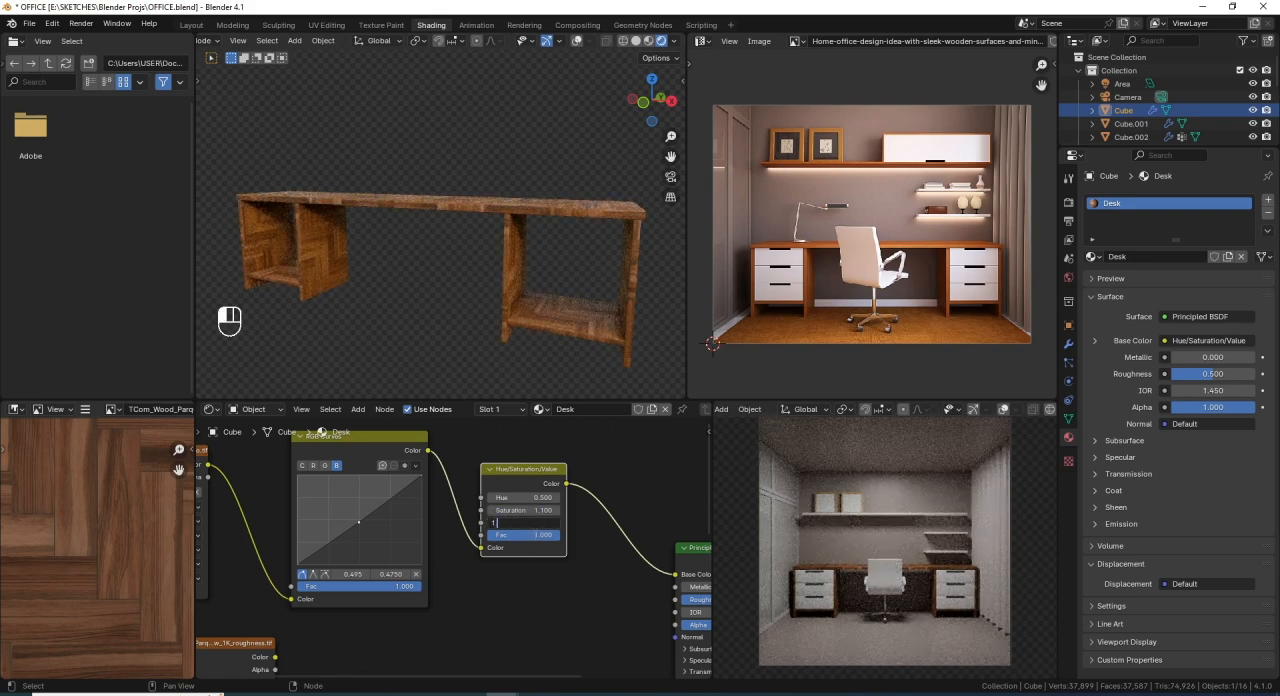
type("1.5")
key("Return")
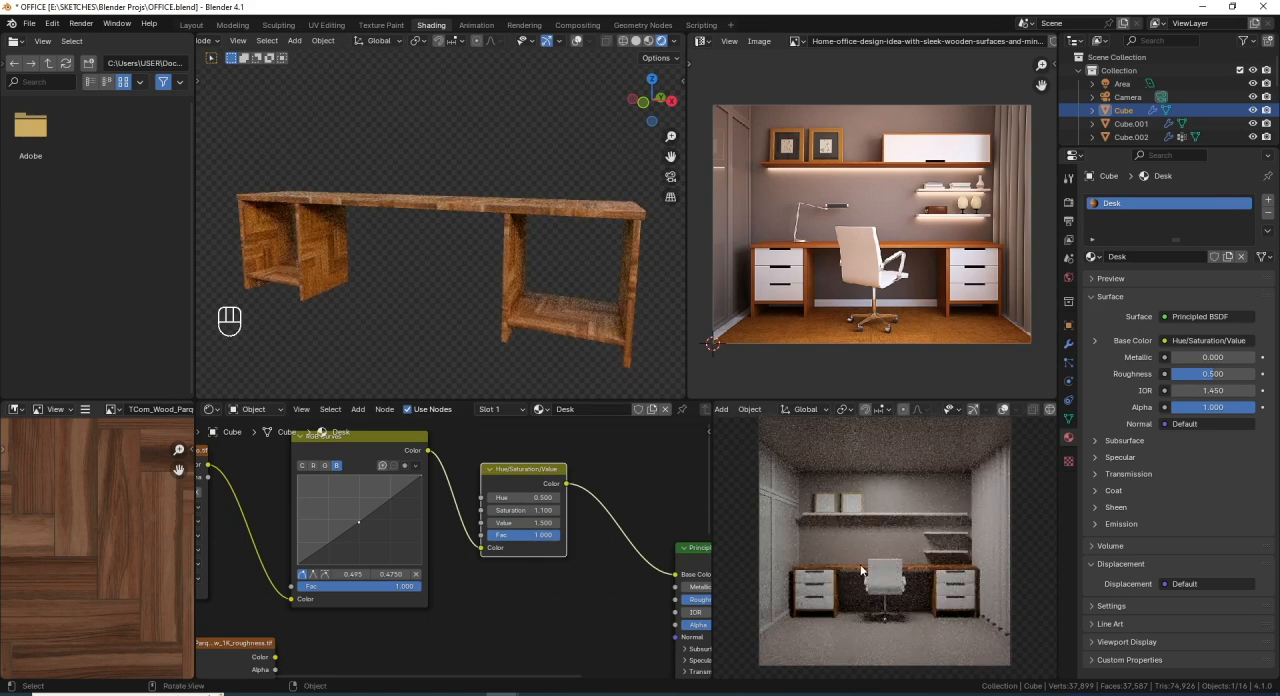
- Add Texture Coordinate and Mapping nodes to the albedo texture, with UV coordinates driving its vector
middle_click_drag(537, 193, 534, 275)
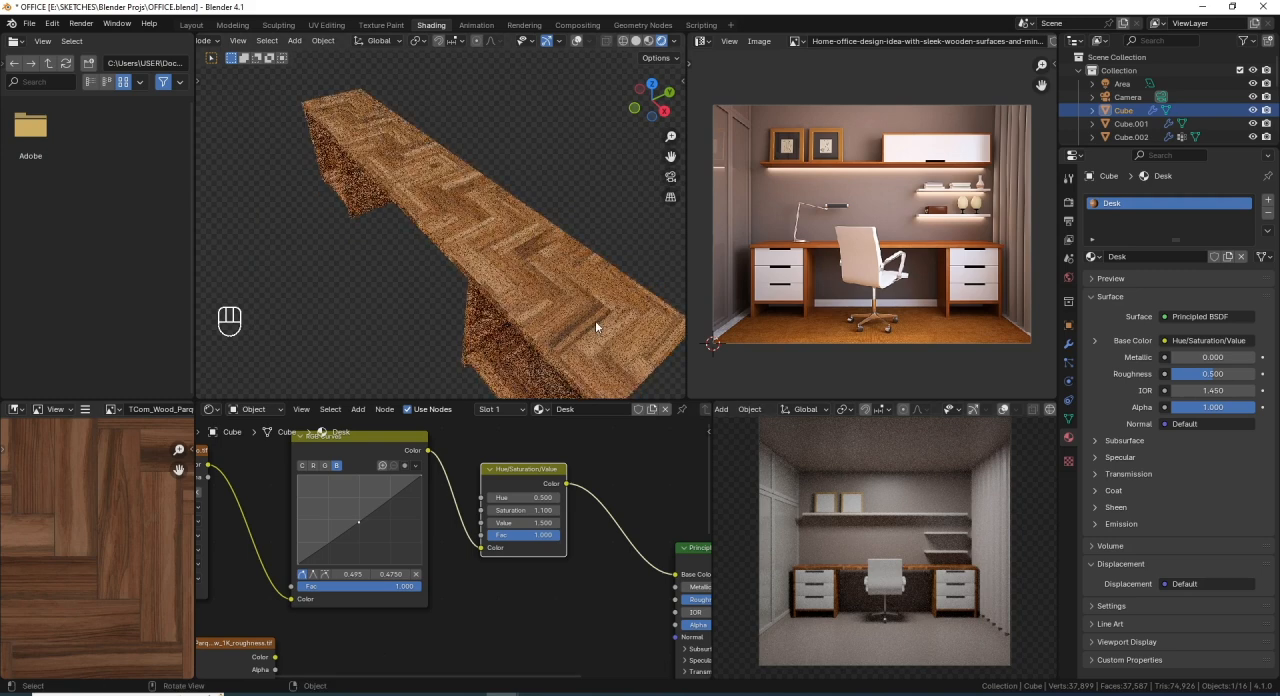
scroll(420, 534, "down", 2)
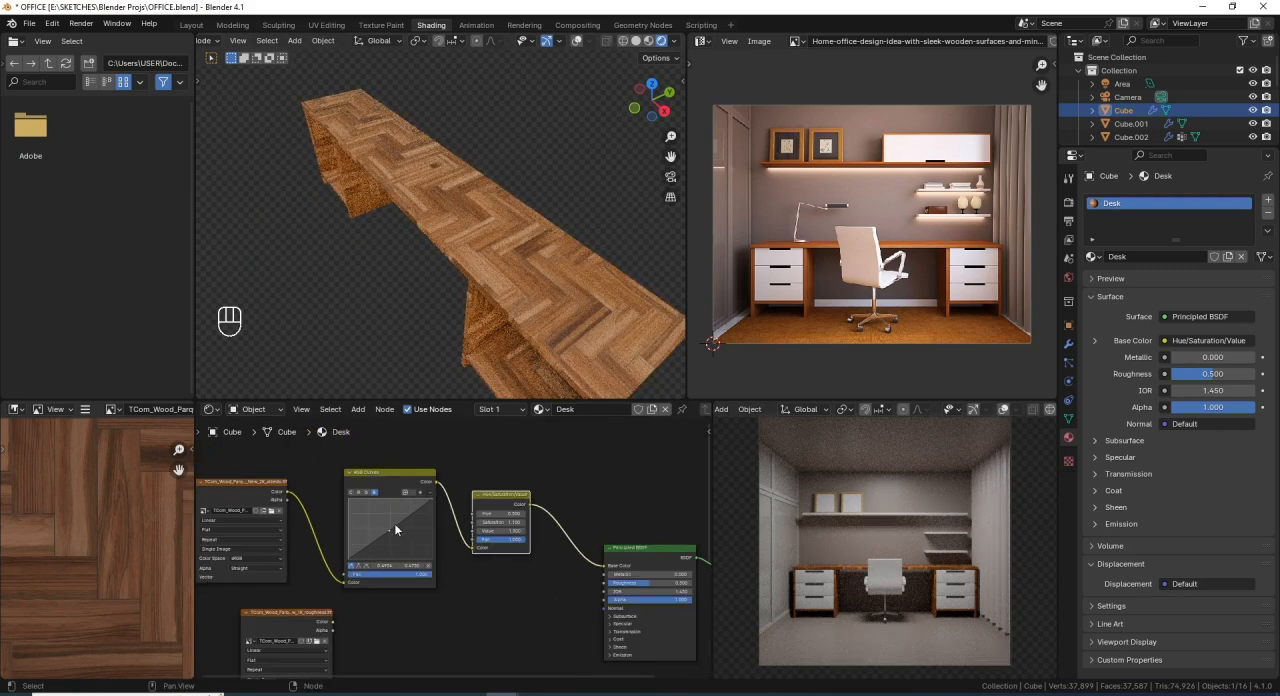
scroll(292, 527, "up", 1)
middle_click_drag(292, 527, 459, 523)
left_click(418, 487)
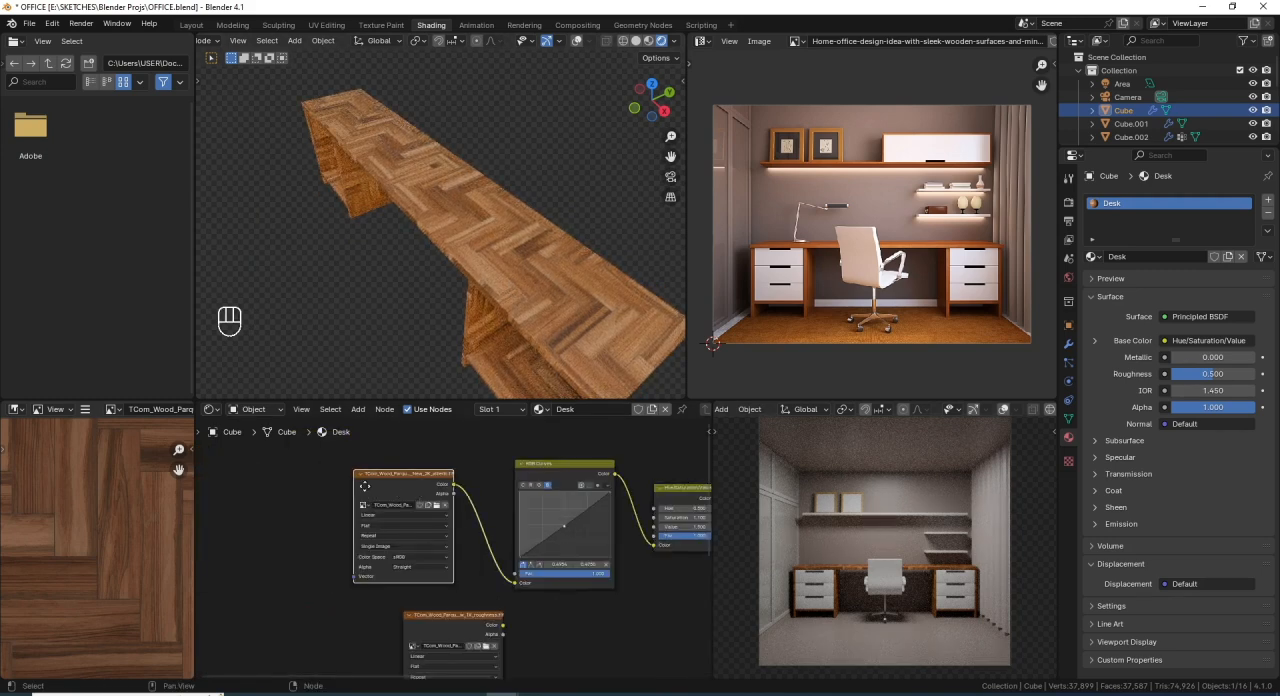
middle_click_drag(365, 486, 447, 481)
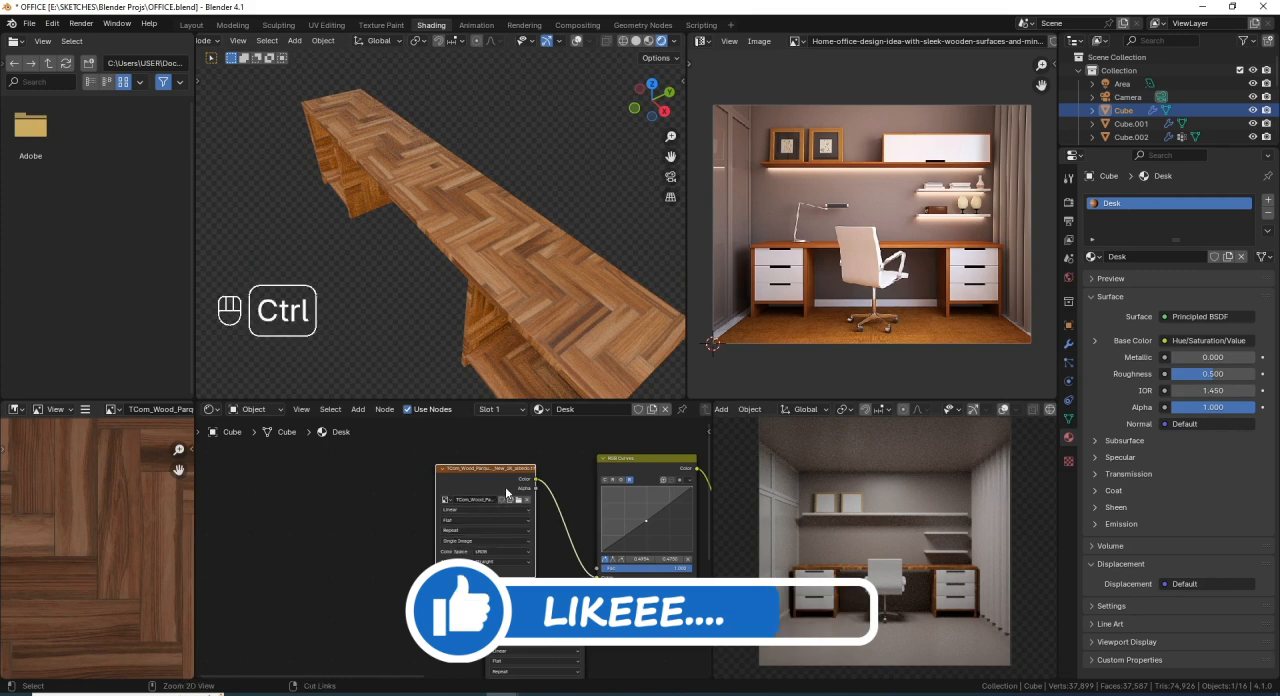
key("ctrl+t")
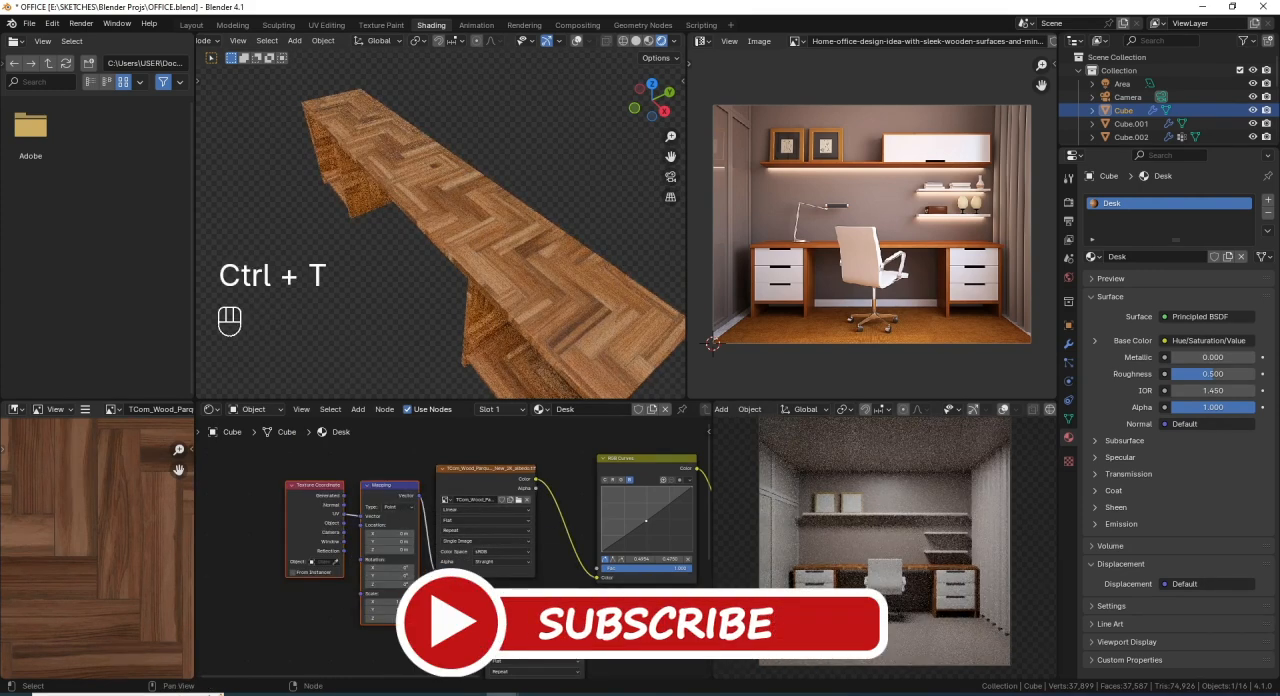
scroll(451, 534, "up", 2)
middle_click_drag(451, 534, 468, 541)
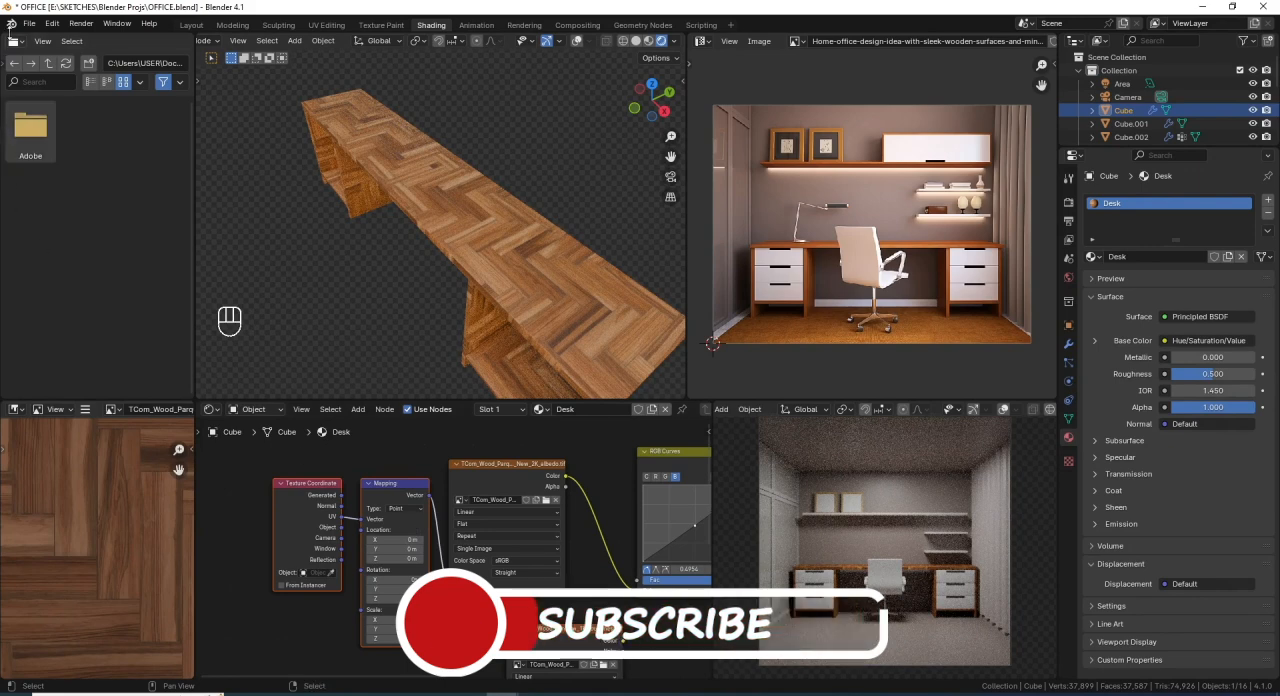
- Find the Node Wrangler add-on in the preferences, save the preferences with it enabled, and close them
left_click(53, 23)
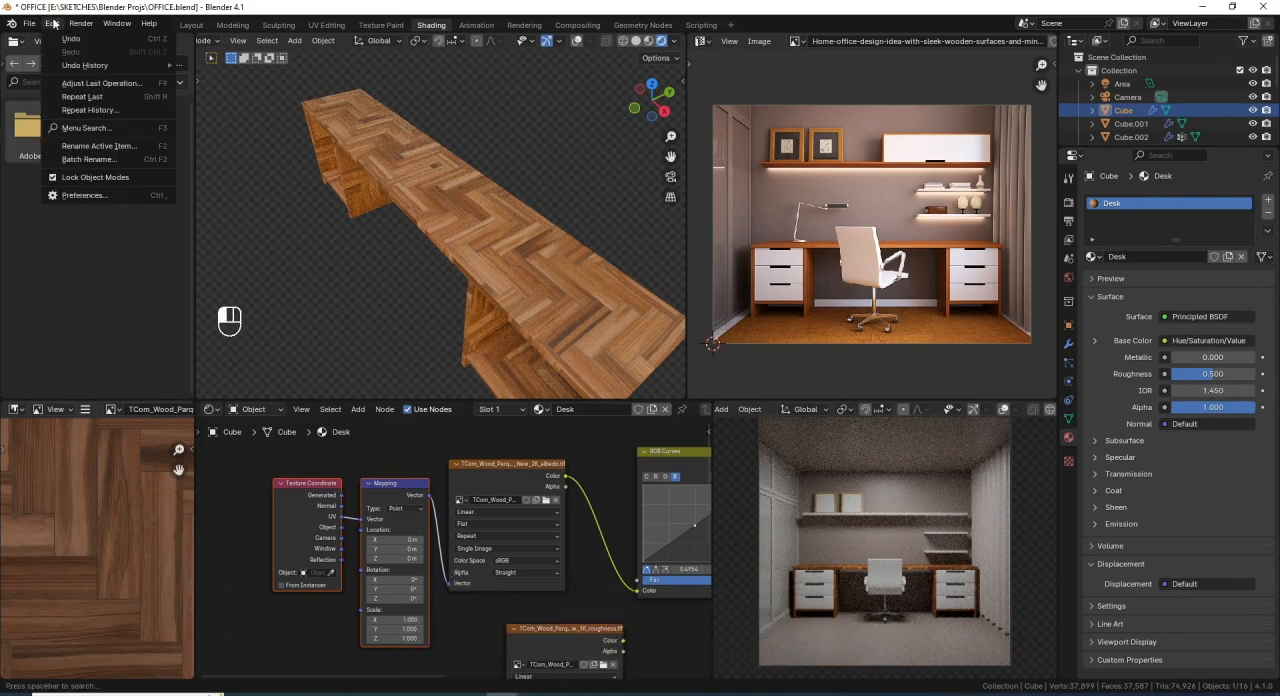
left_click(122, 196)
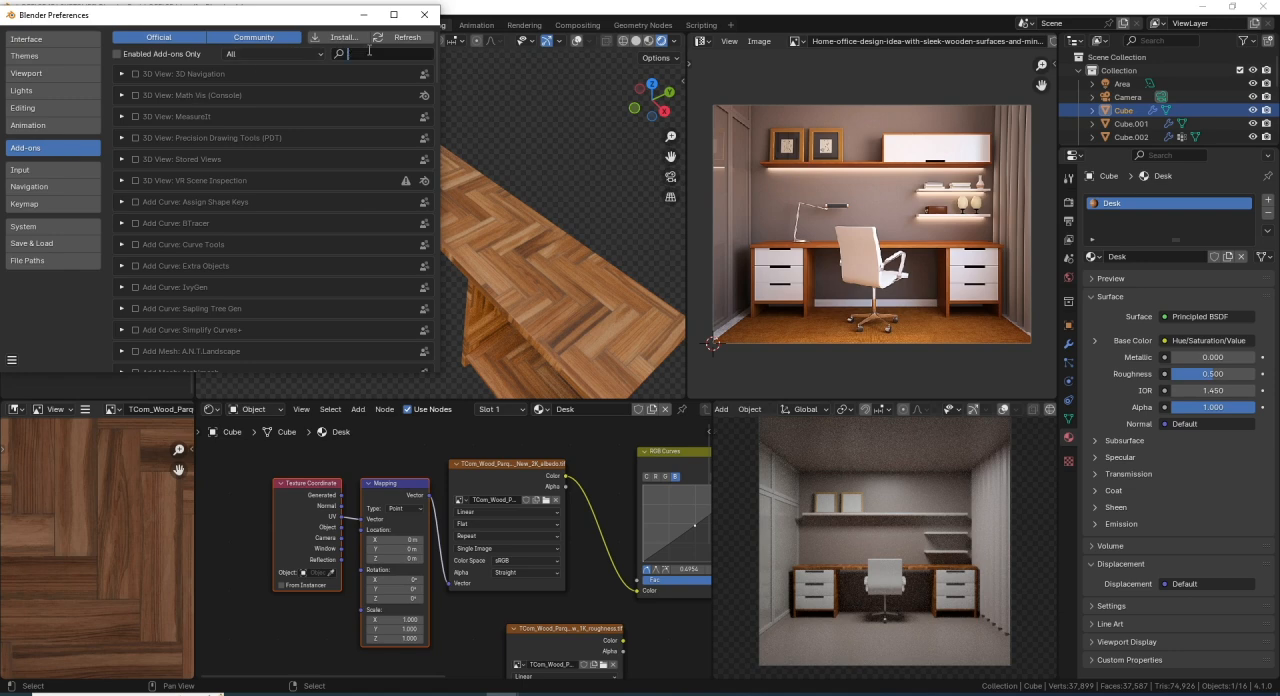
type("wr")
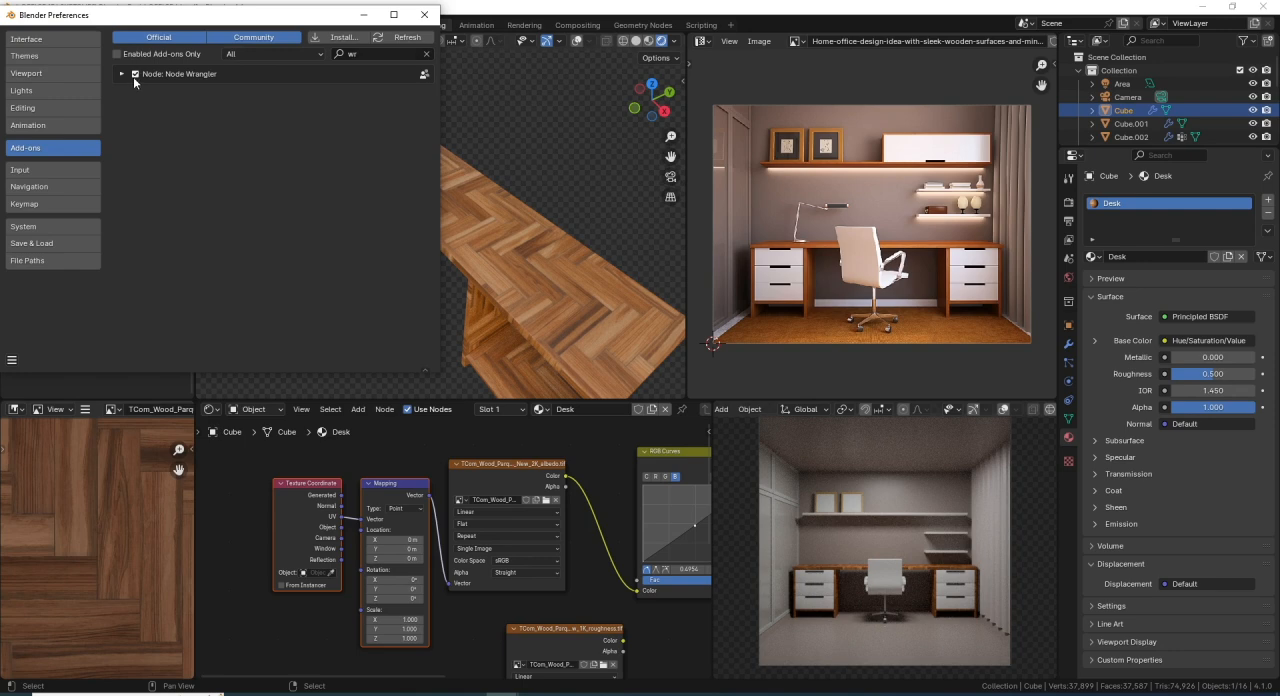
left_click(12, 360)
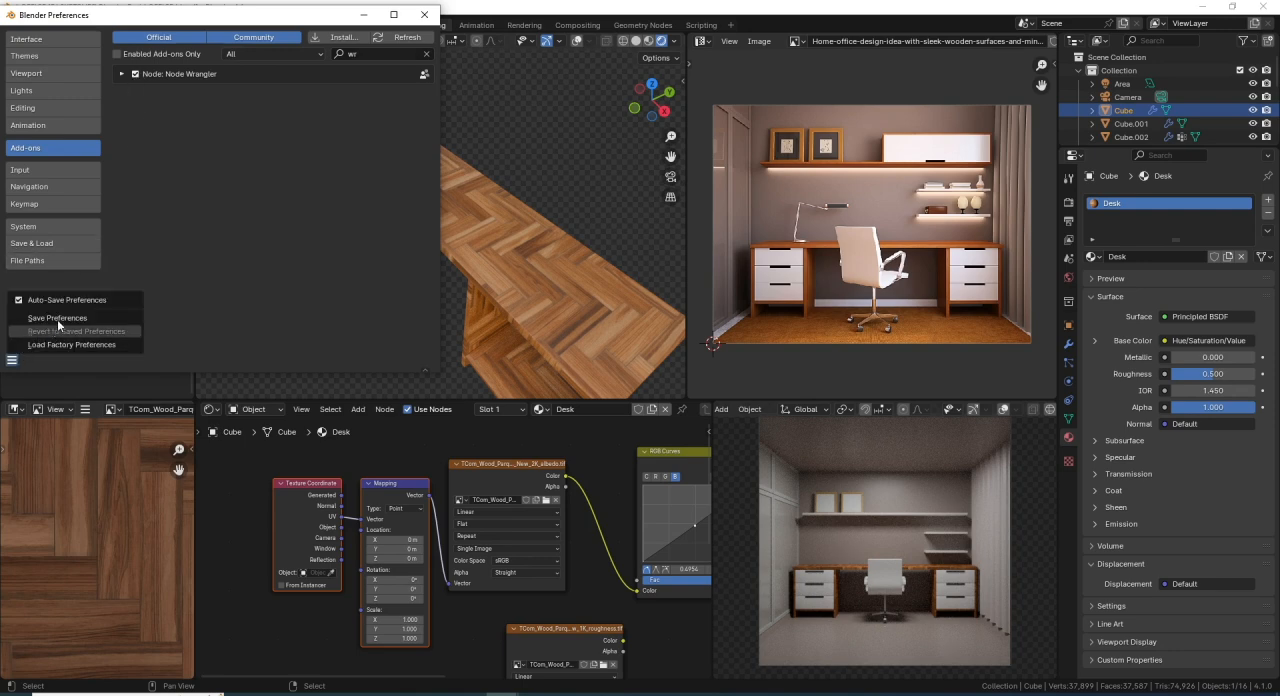
left_click(85, 316)
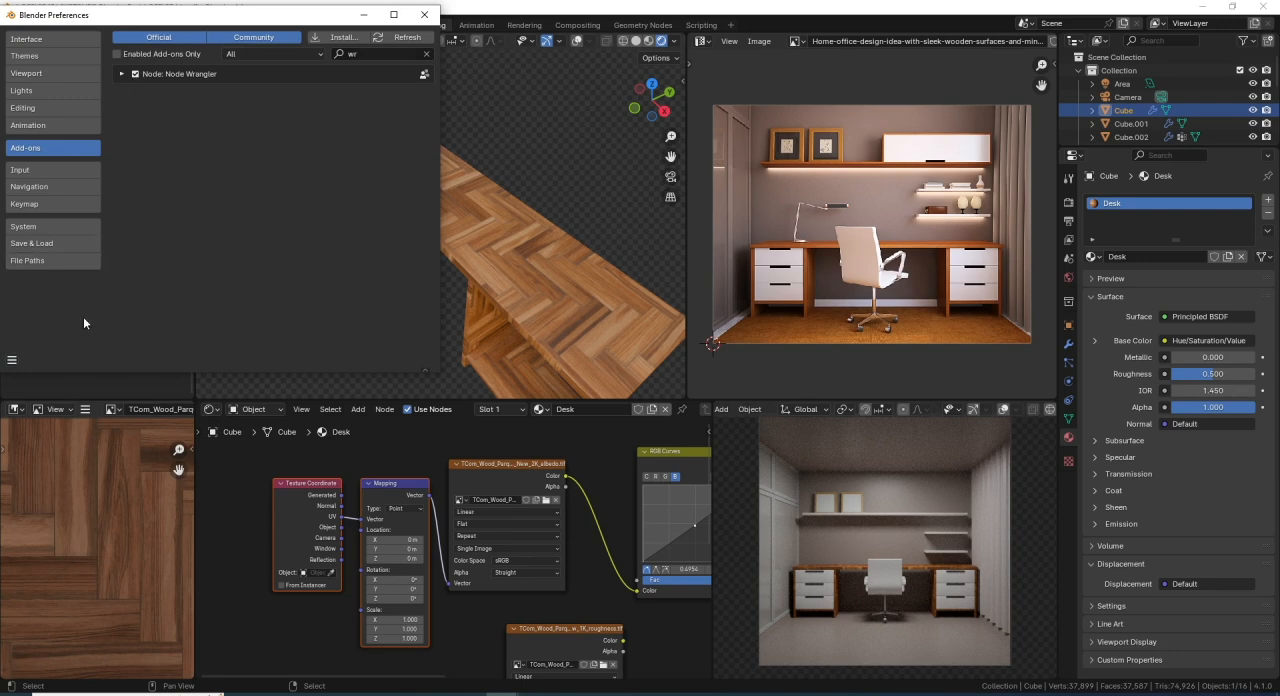
left_click(420, 15)
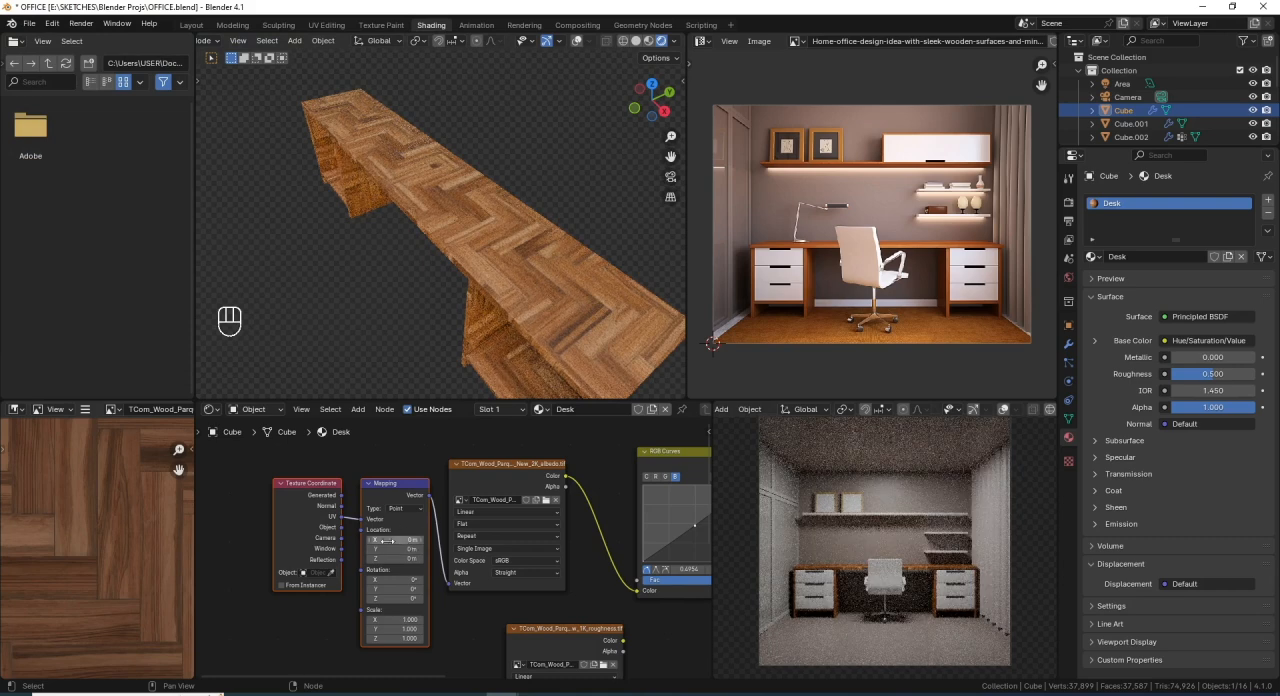
- Set the Mapping node's Scale to 6 on X, Y and Z, and save the file
scroll(421, 603, "up", 3)
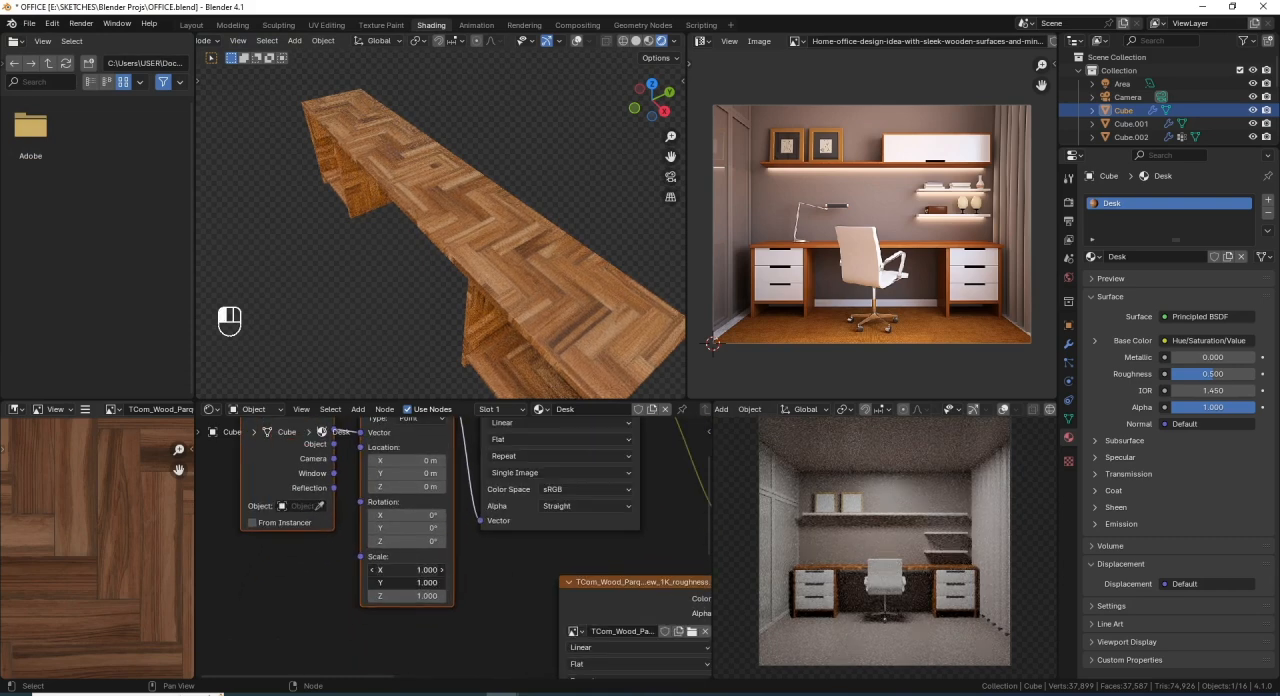
left_click_drag(410, 596, 413, 571)
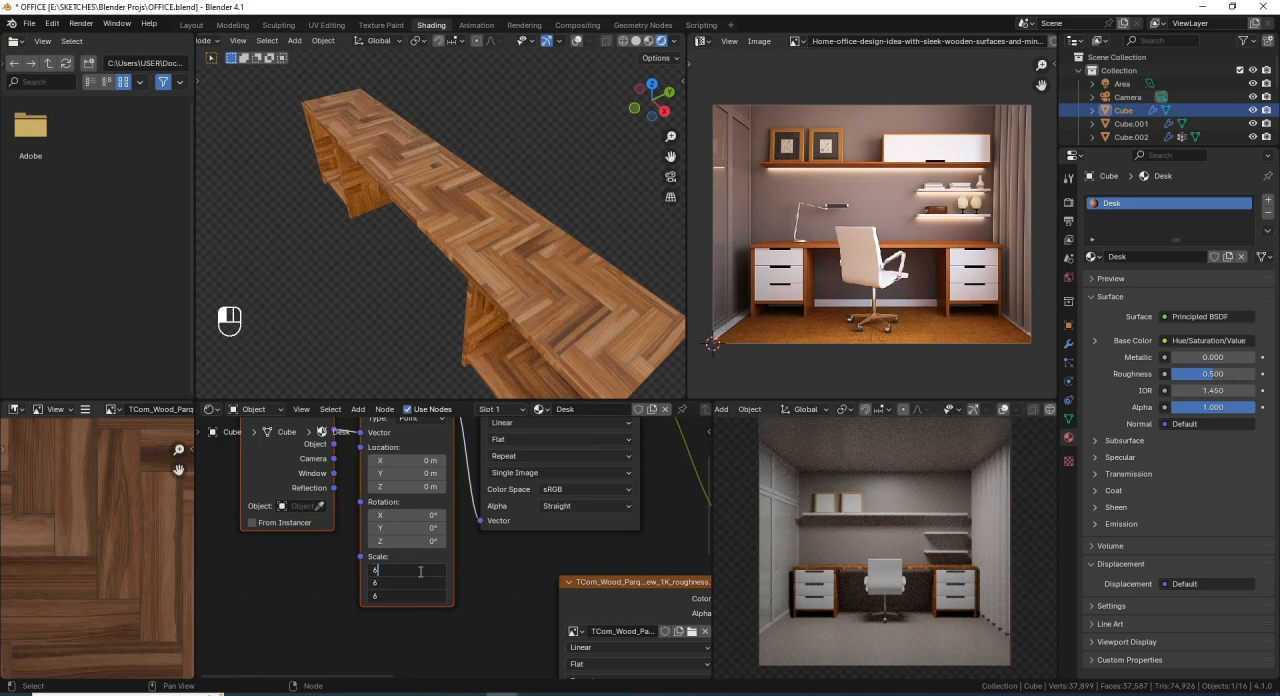
type("6")
key("Return")
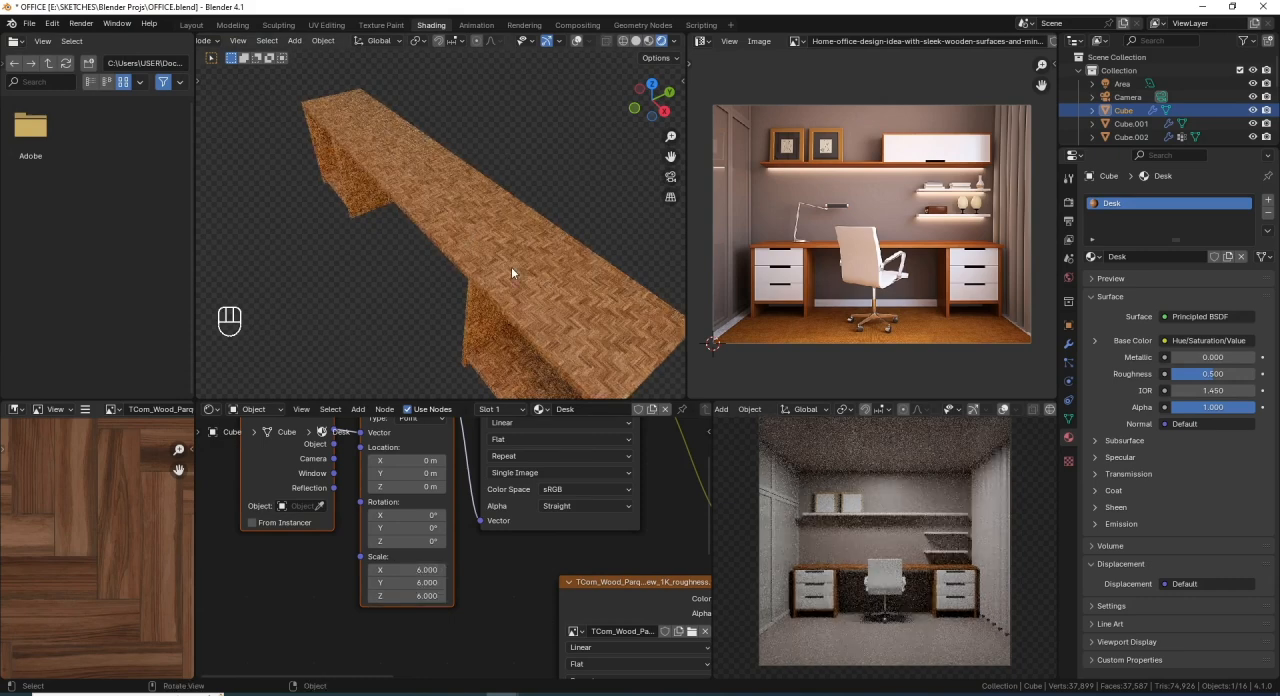
middle_click_drag(511, 266, 529, 182)
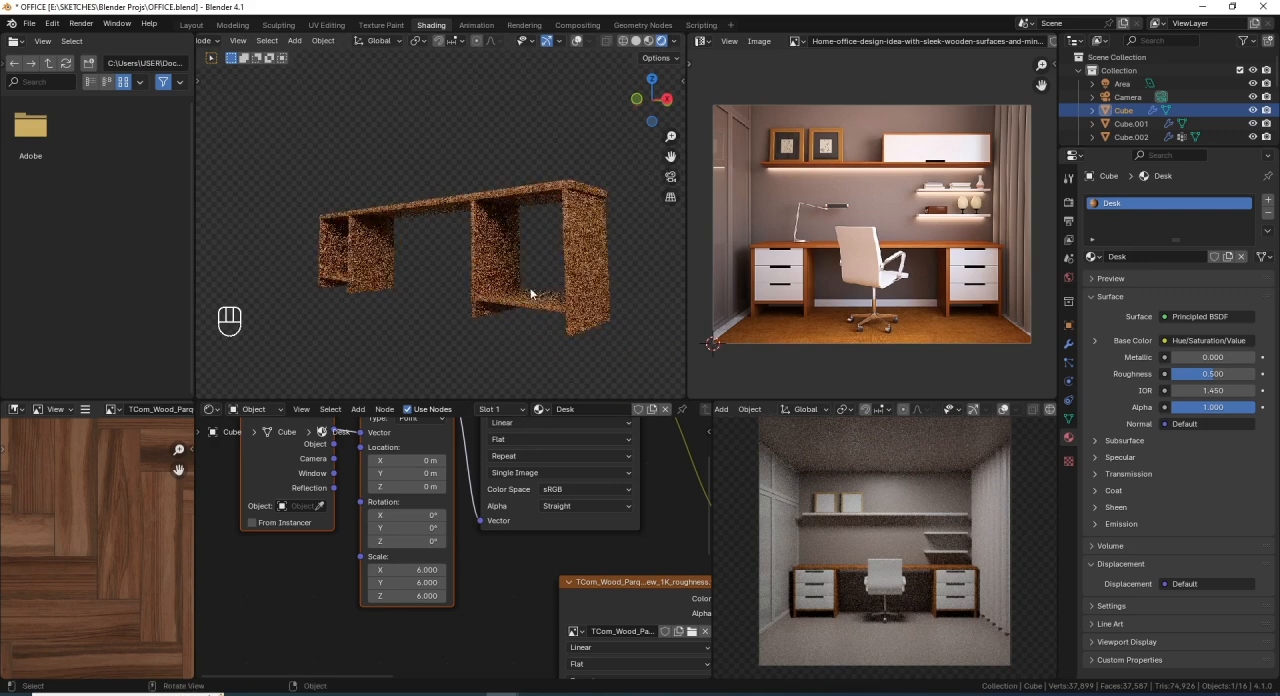
mouse_move(530, 292)
middle_mouse_down()
mouse_move(523, 268)
mouse_move(539, 281)
middle_mouse_up()
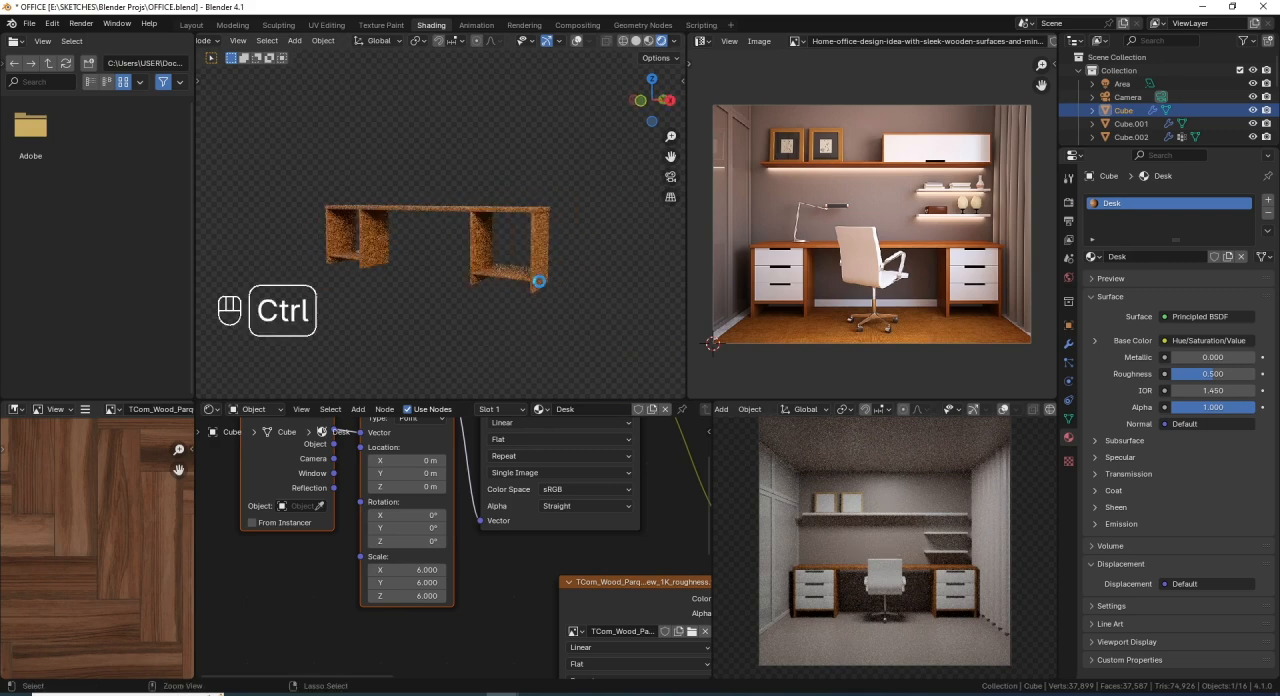
key("ctrl+s")
- View the desk in solid shading with overlays shown, and restore rendered shading with overlays hidden
left_click(635, 42)
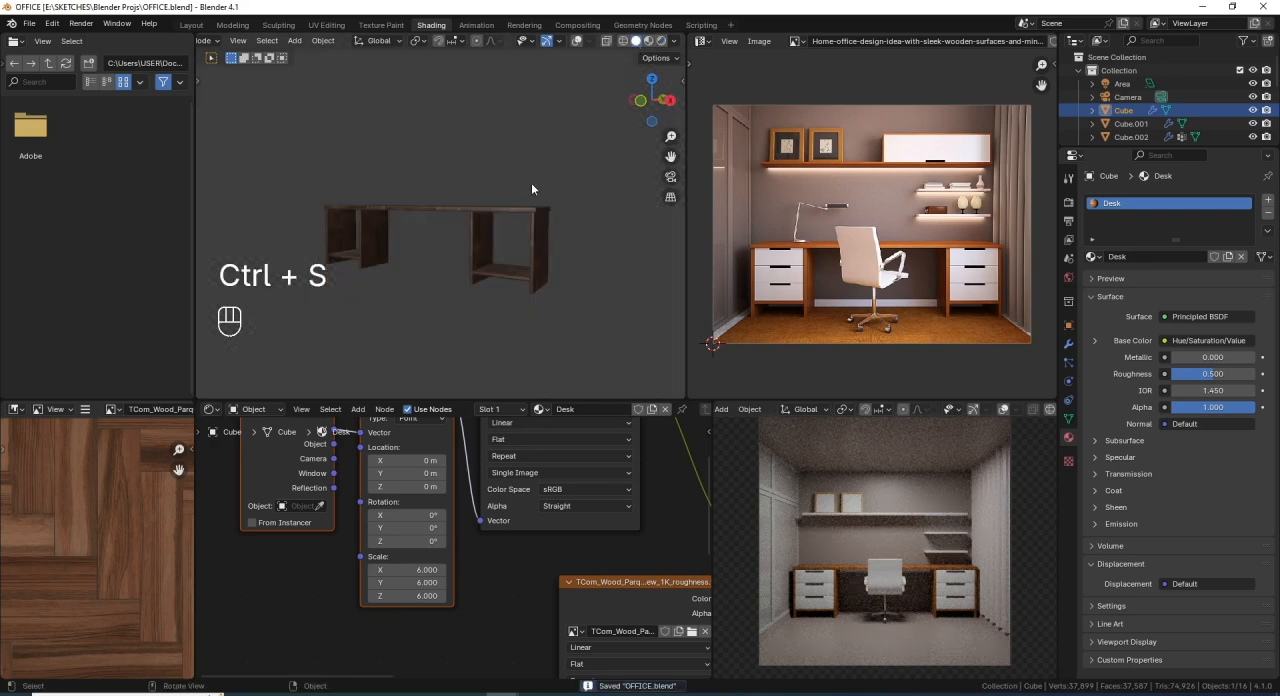
mouse_move(502, 195)
middle_mouse_down("shift")
mouse_move(489, 199)
mouse_move(501, 225)
mouse_move(468, 252)
middle_mouse_up("shift")
scroll(501, 231, "up", 2)
left_click(577, 41)
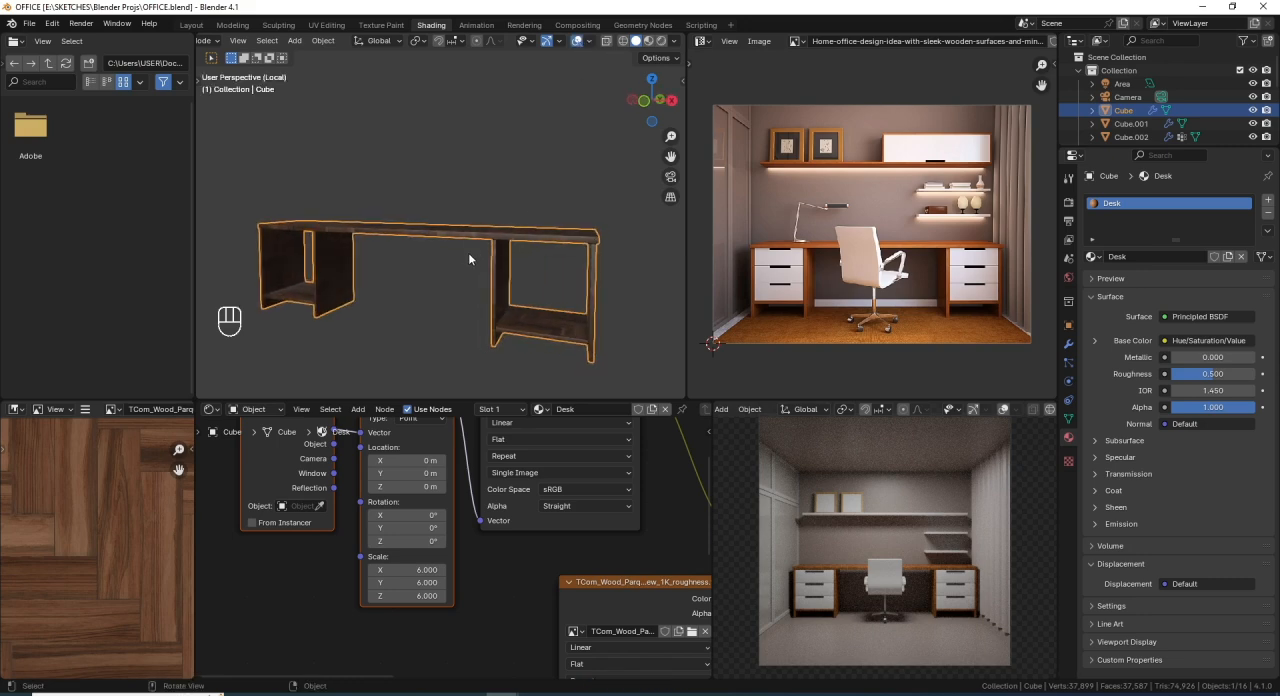
scroll(527, 512, "down", 6)
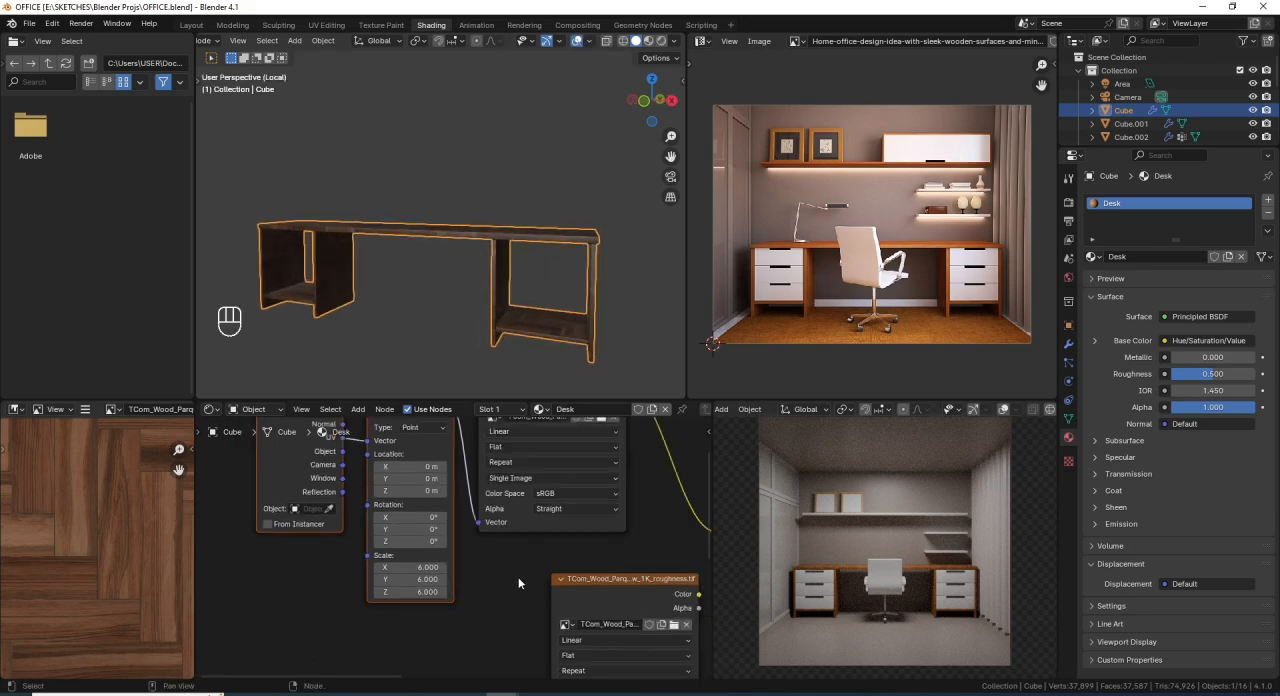
middle_click_drag(527, 512, 438, 556)
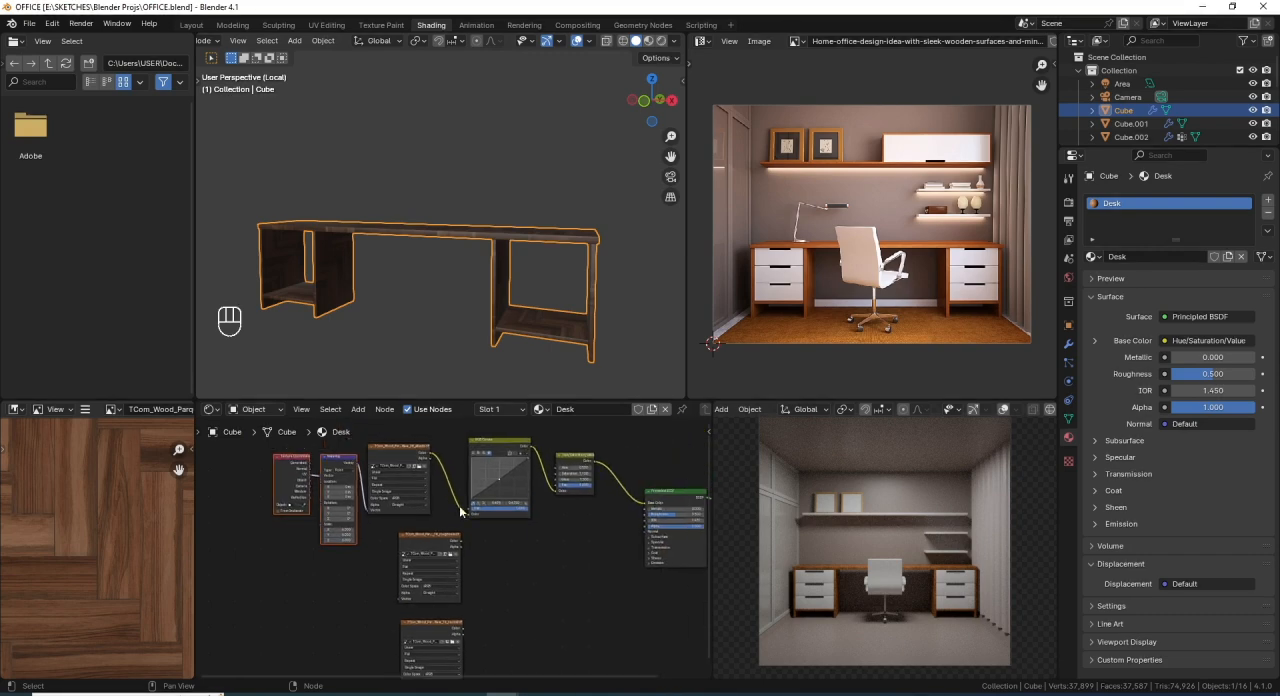
left_click(661, 41)
scroll(425, 552, "up", 3)
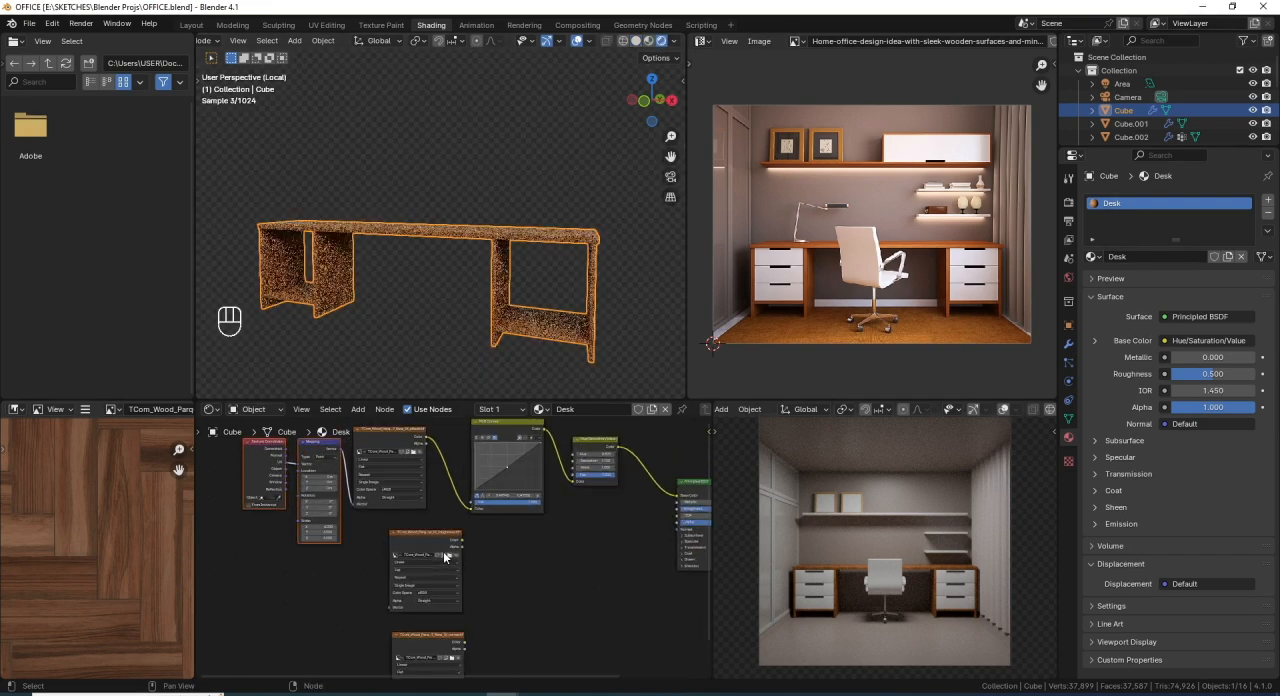
middle_click_drag(484, 540, 452, 551)
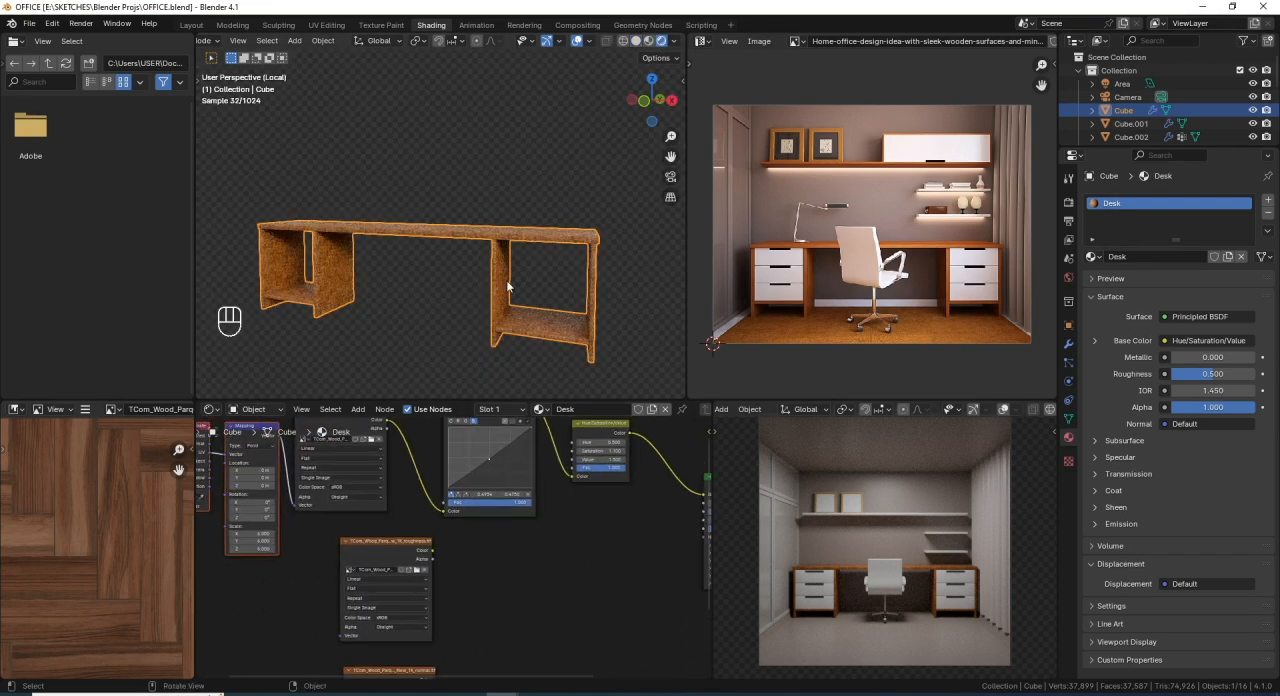
left_click(576, 41)
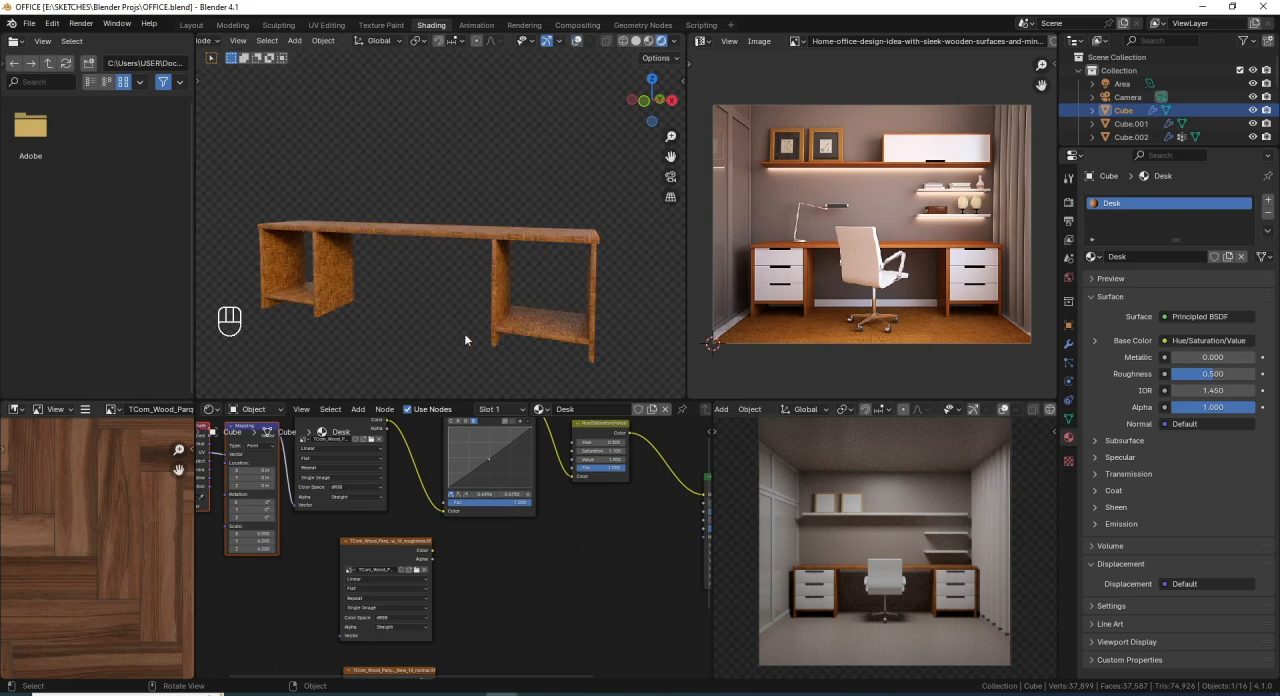
- Preview the roughness texture directly on the desk surface by connecting it to the material output
left_click(398, 542, "ctrl+shift")
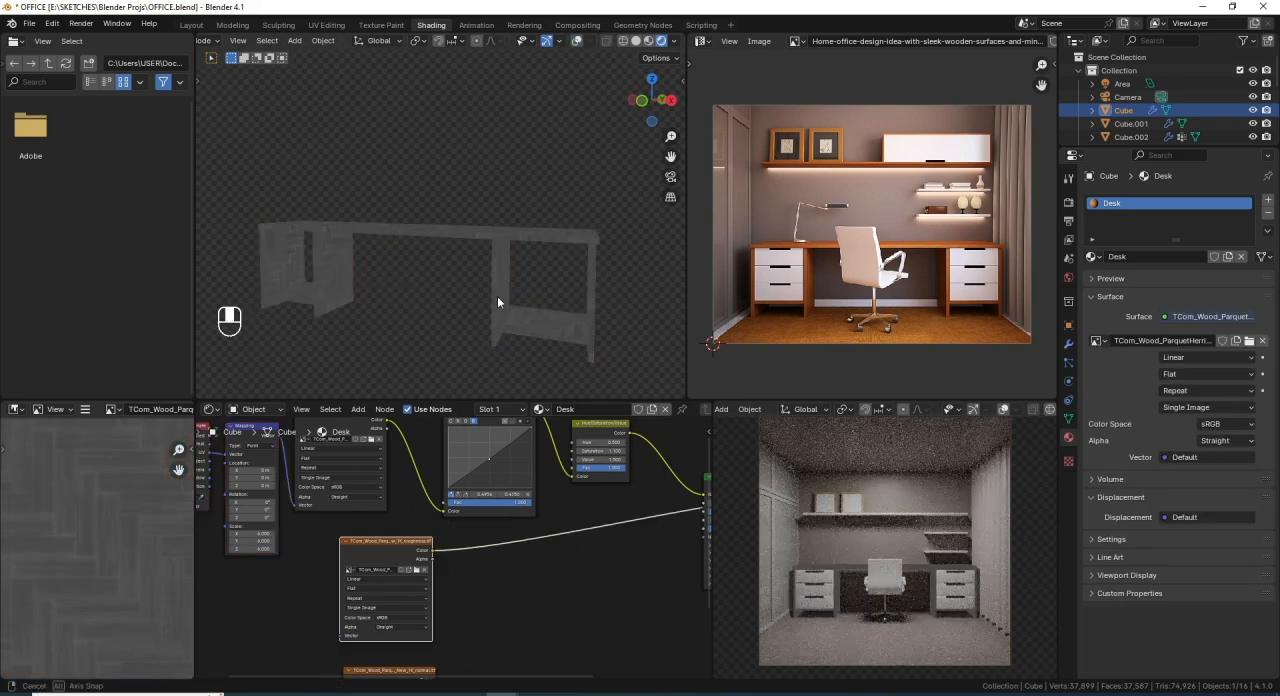
middle_click_drag(497, 296, 546, 277)
scroll(577, 584, "down", 4)
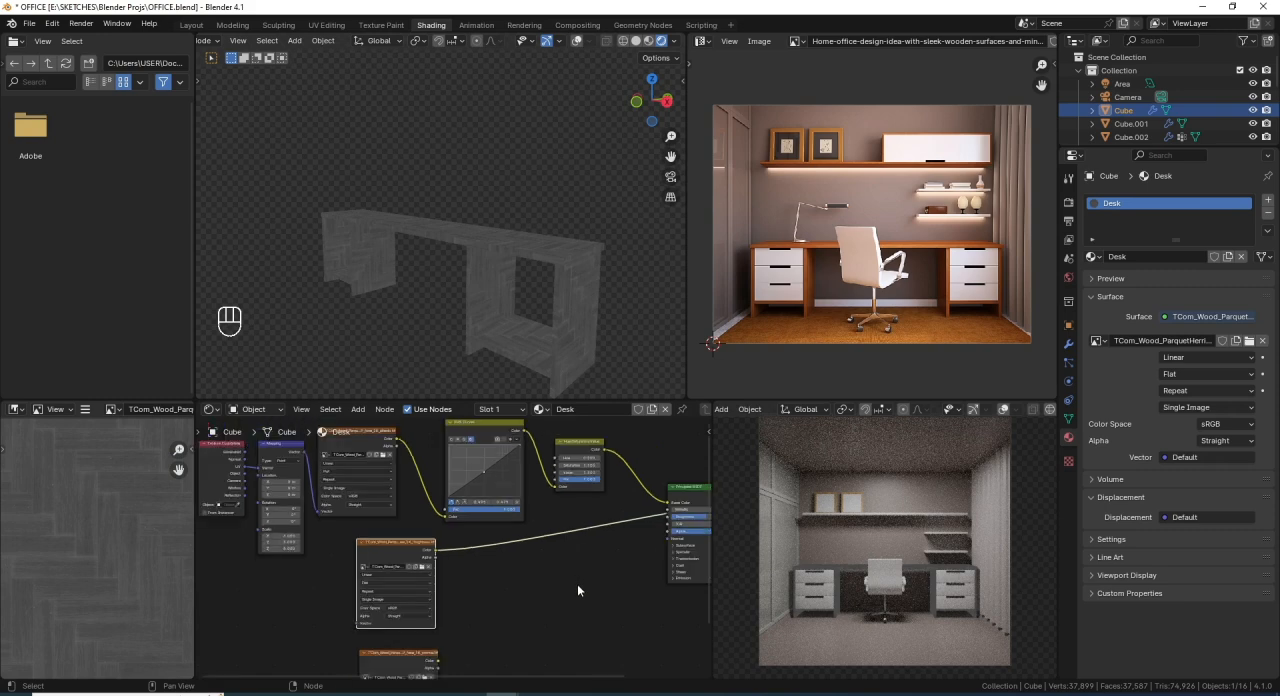
- Insert a Color Ramp node on the link between the roughness texture and the material output
middle_click_drag(587, 552, 553, 551)
key("shift+a")
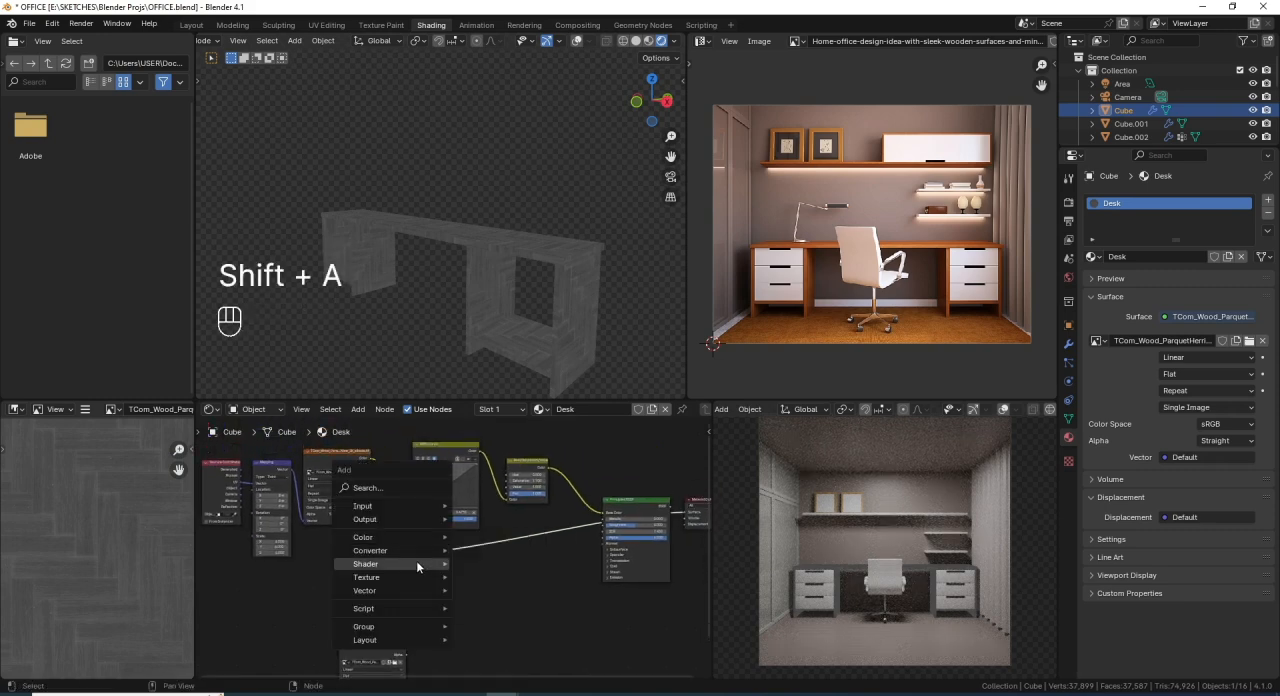
mouse_move(423, 550)
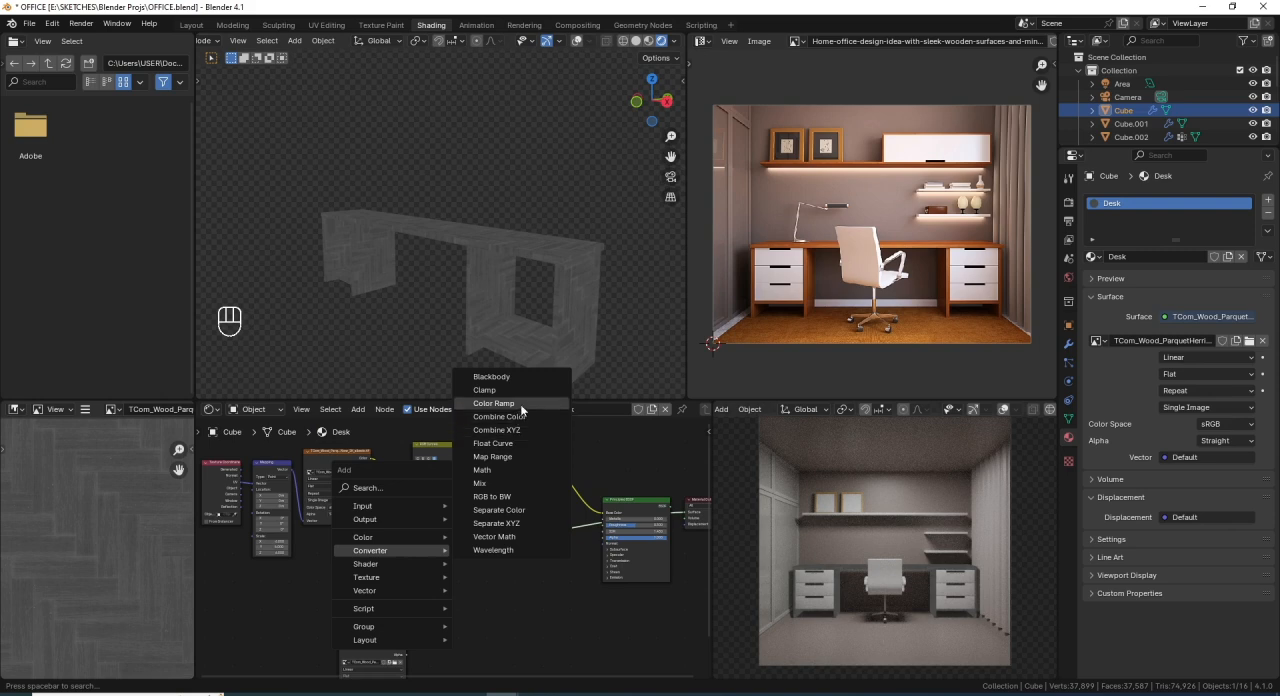
left_click(493, 403)
left_click(461, 546)
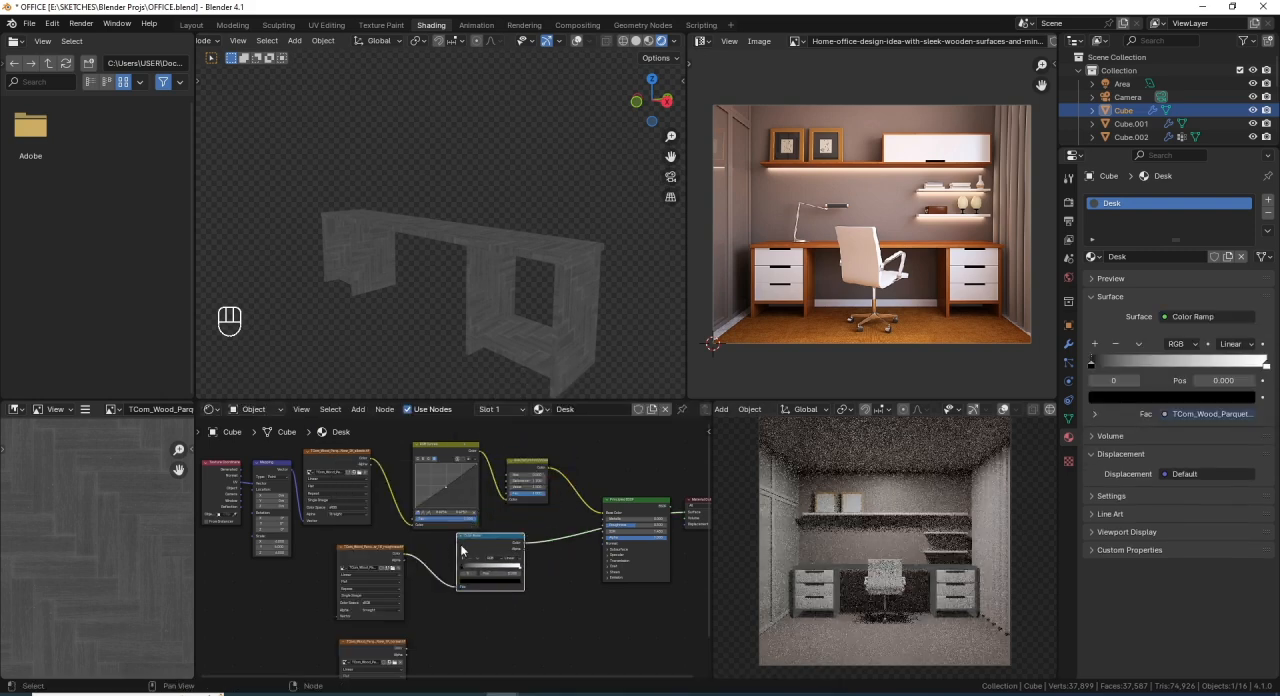
- Lighten the Color Ramp's black stop to a light gray and inspect the desk preview up close
scroll(461, 546, "up", 3)
left_click(531, 601)
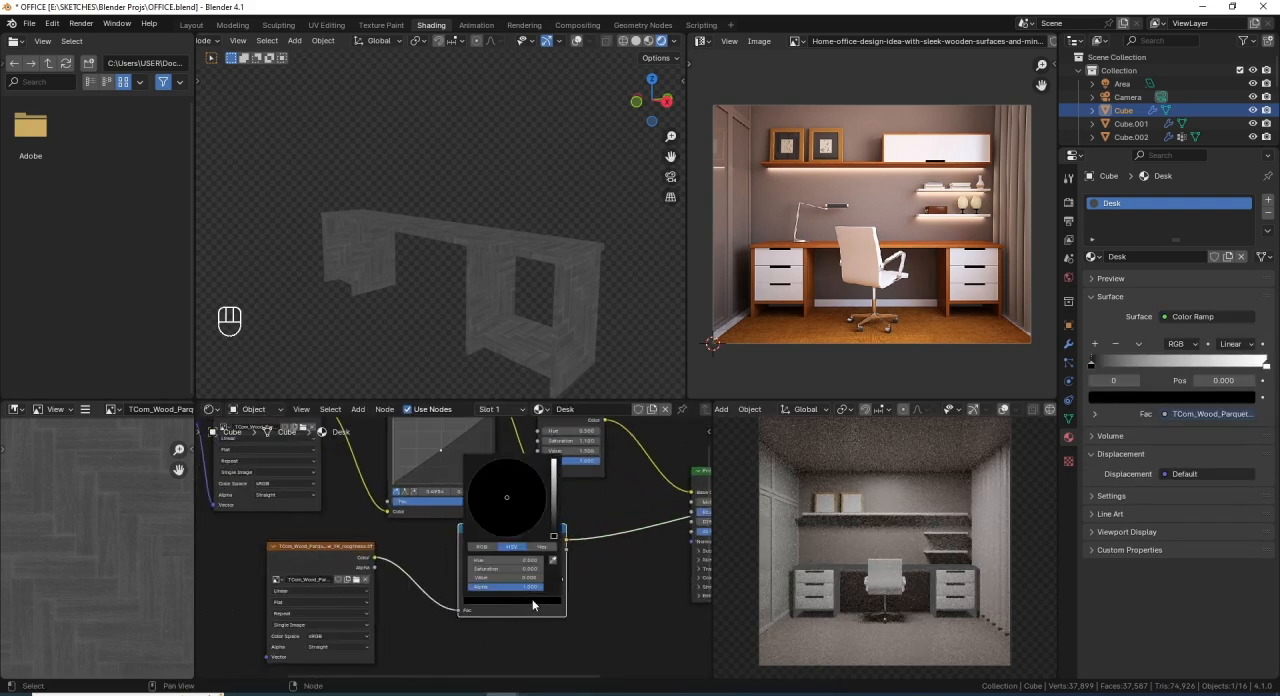
left_click_drag(554, 534, 554, 493)
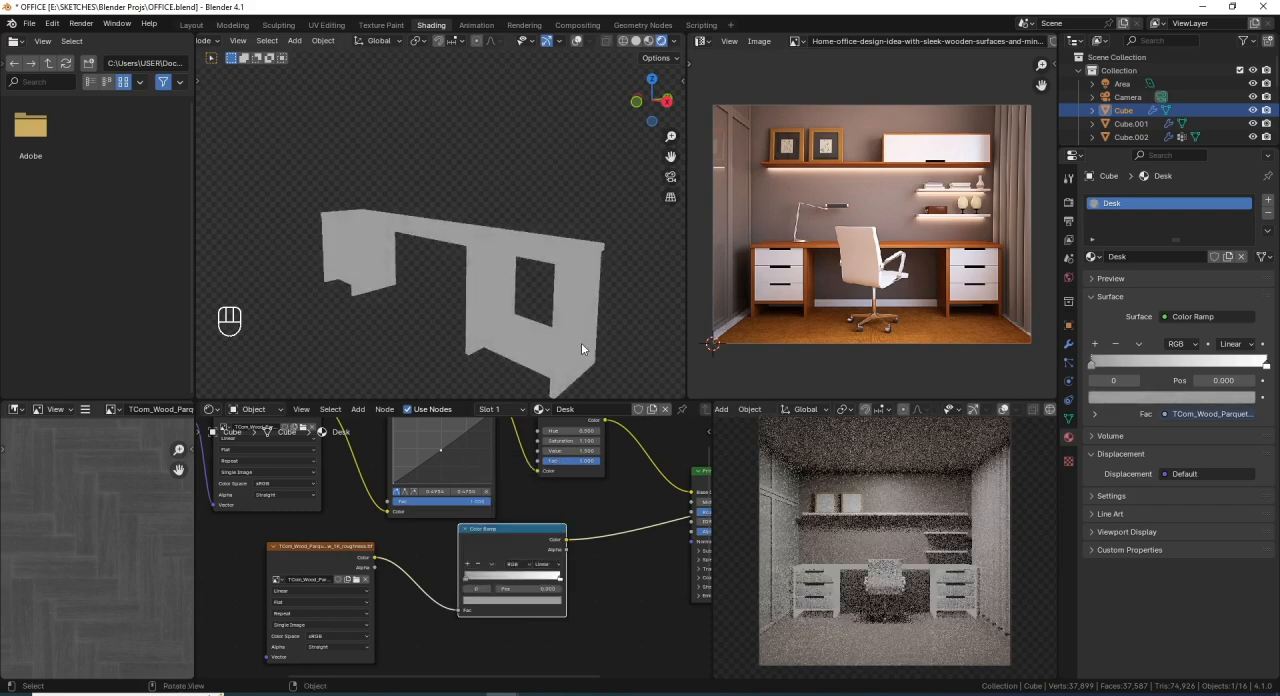
scroll(581, 338, "up", 3)
middle_click_drag(561, 318, 482, 330, "shift")
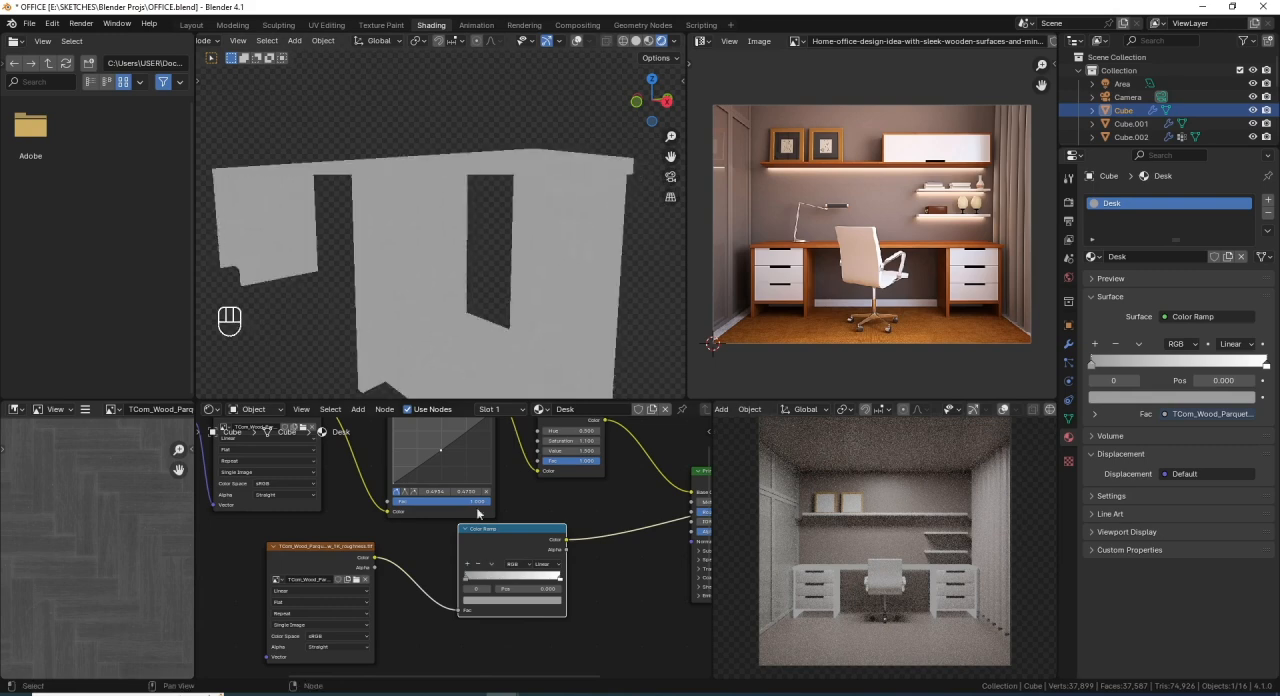
- Move the Color Ramp's gray stop to position 0.036
left_click(545, 583)
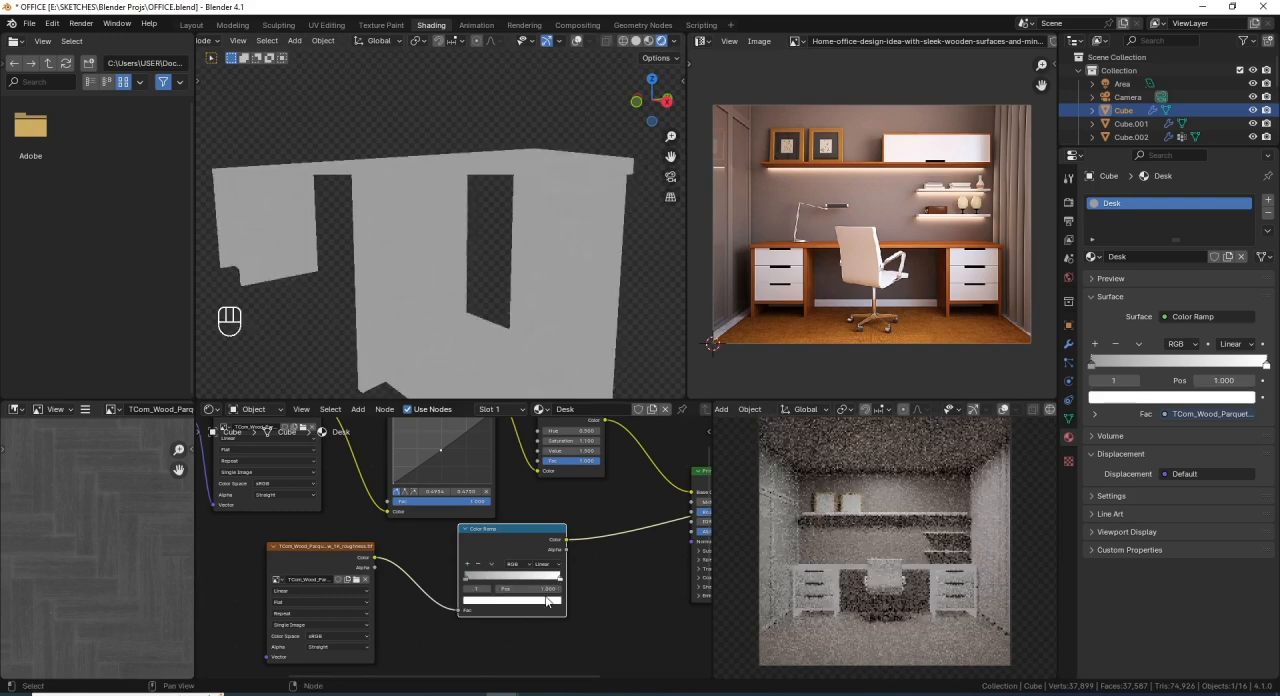
left_click(543, 603)
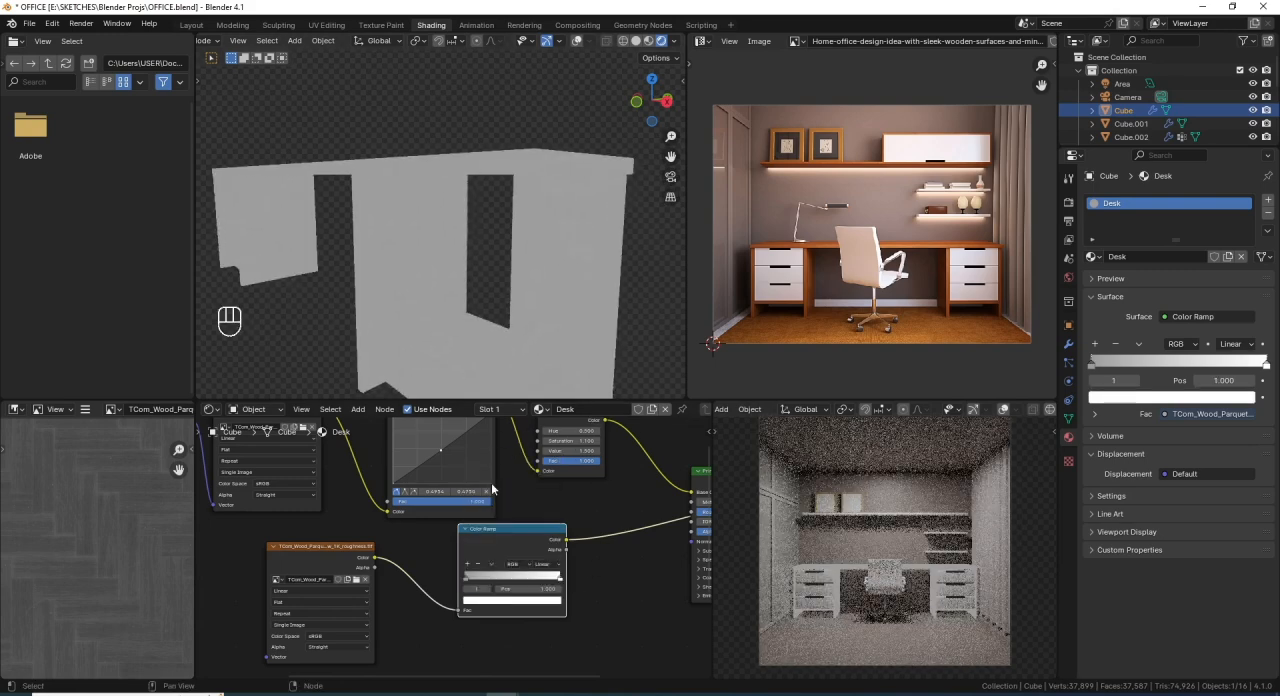
mouse_move(467, 579)
left_mouse_down()
mouse_move(525, 580)
mouse_move(468, 579)
left_mouse_up()
scroll(460, 326, "down", 2)
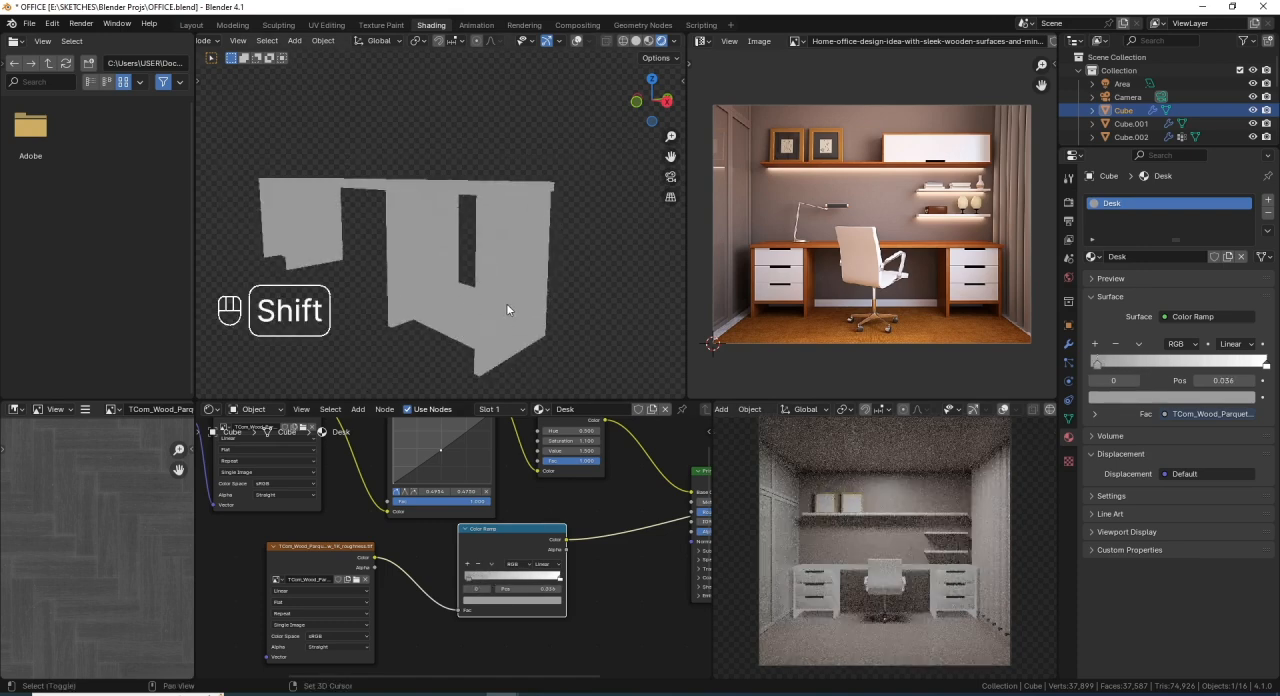
- Reconnect the desk's Principled BSDF to the material output and feed the Color Ramp into its Roughness
middle_click_drag(506, 303, 516, 254, "shift")
scroll(400, 520, "down", 2)
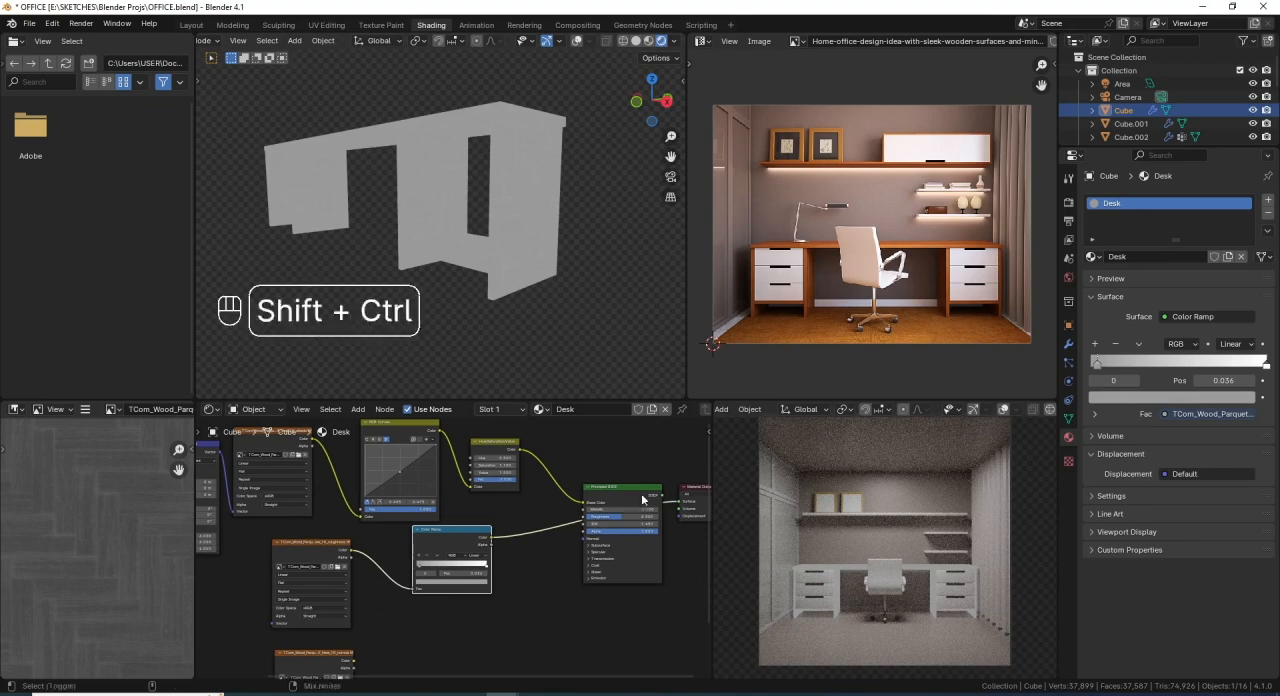
left_click(645, 492, "ctrl+shift")
mouse_move(499, 227)
middle_mouse_down()
mouse_move(502, 269)
mouse_move(500, 225)
middle_mouse_up()
scroll(502, 269, "up", 3)
left_click_drag(490, 537, 568, 520)
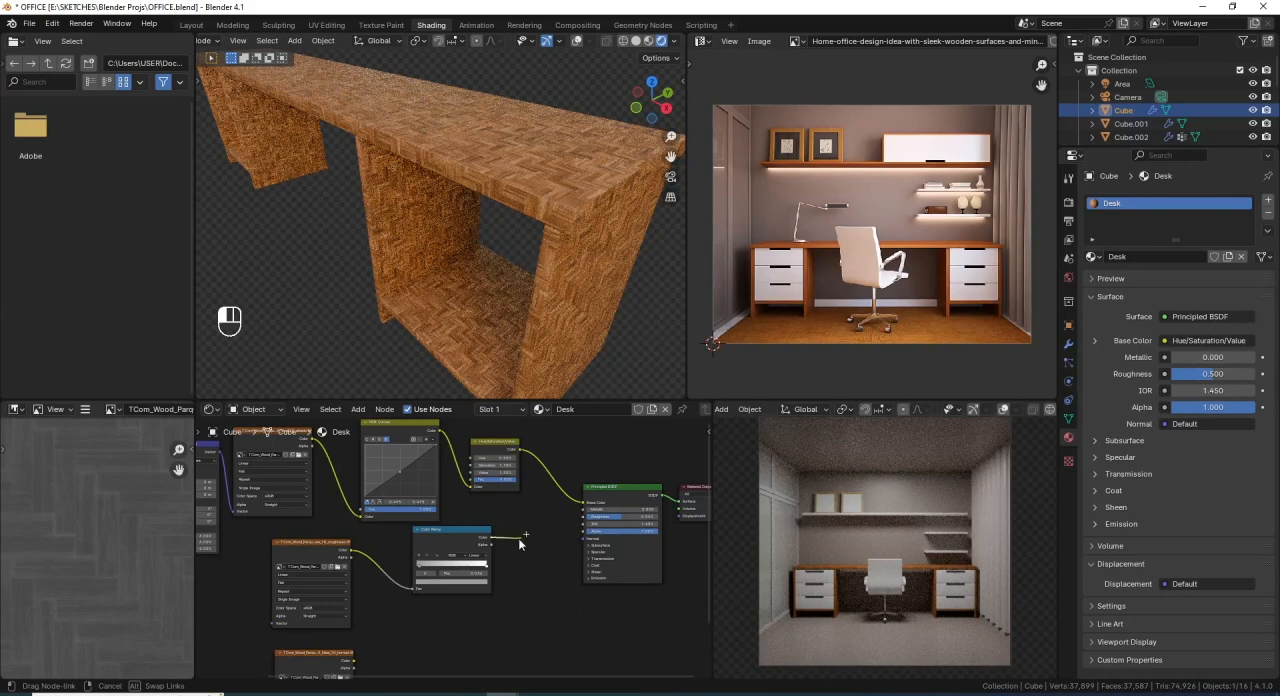
left_click_drag(518, 538, 512, 545)
scroll(512, 545, "up", 2)
middle_click_drag(608, 505, 460, 548)
left_click_drag(344, 579, 486, 544)
scroll(432, 569, "down", 2)
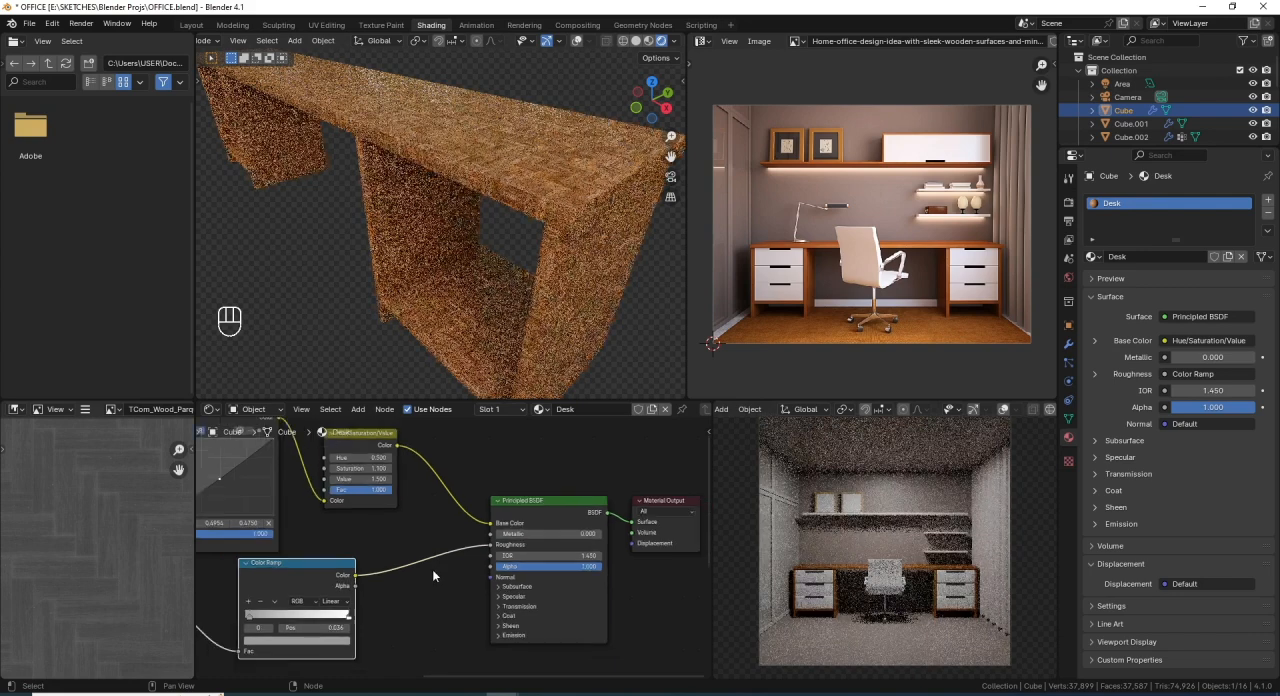
- Preview the normal texture directly on the desk surface by connecting it to the material output
middle_click_drag(432, 569, 555, 472)
scroll(446, 557, "down", 3)
middle_click_drag(444, 557, 453, 519)
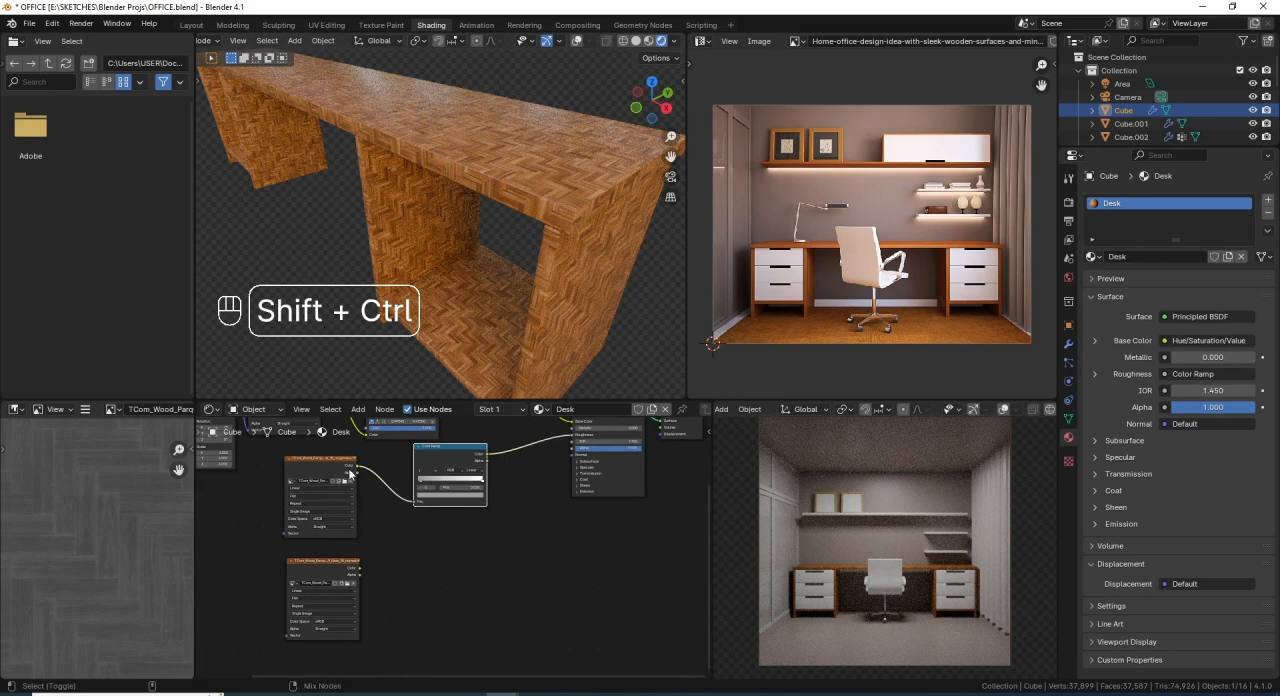
left_click(350, 572, "ctrl+shift")
scroll(455, 500, "up", 1)
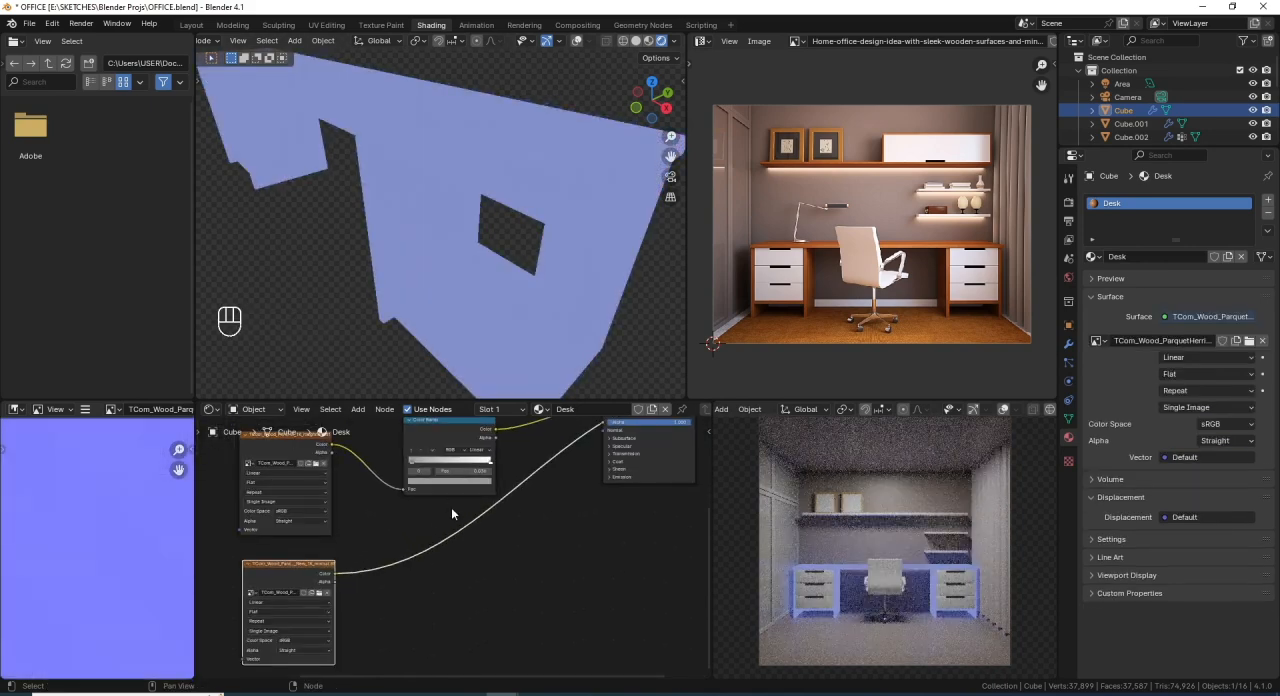
- Insert a Bump node between the normal texture and the material output, with the texture feeding its Height input
key("shift+a")
mouse_move(421, 513)
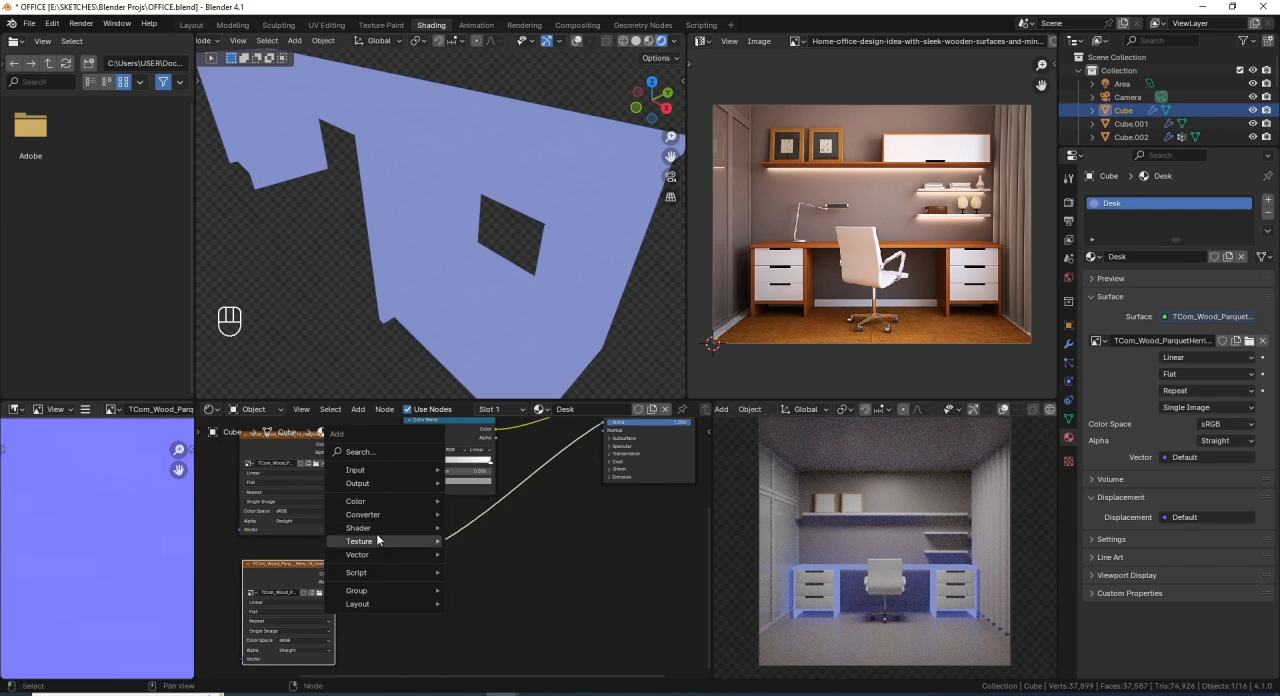
mouse_move(376, 555)
left_click(456, 554)
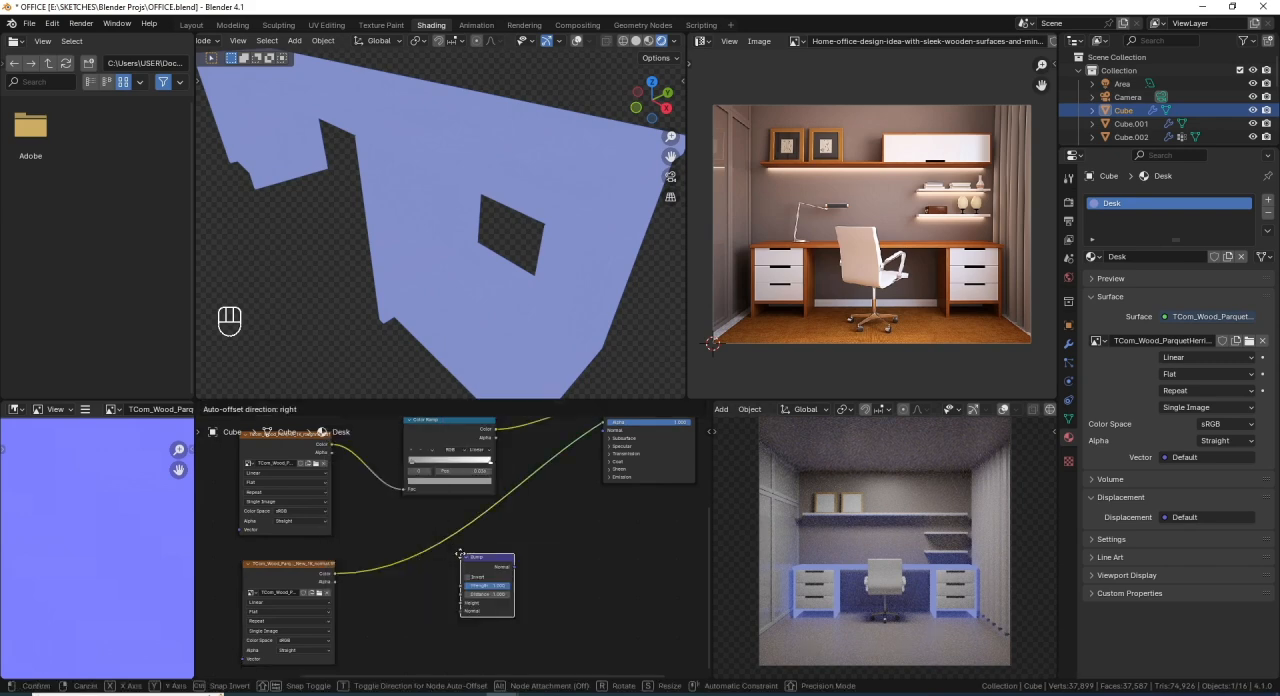
left_click(418, 532)
scroll(438, 557, "up", 2)
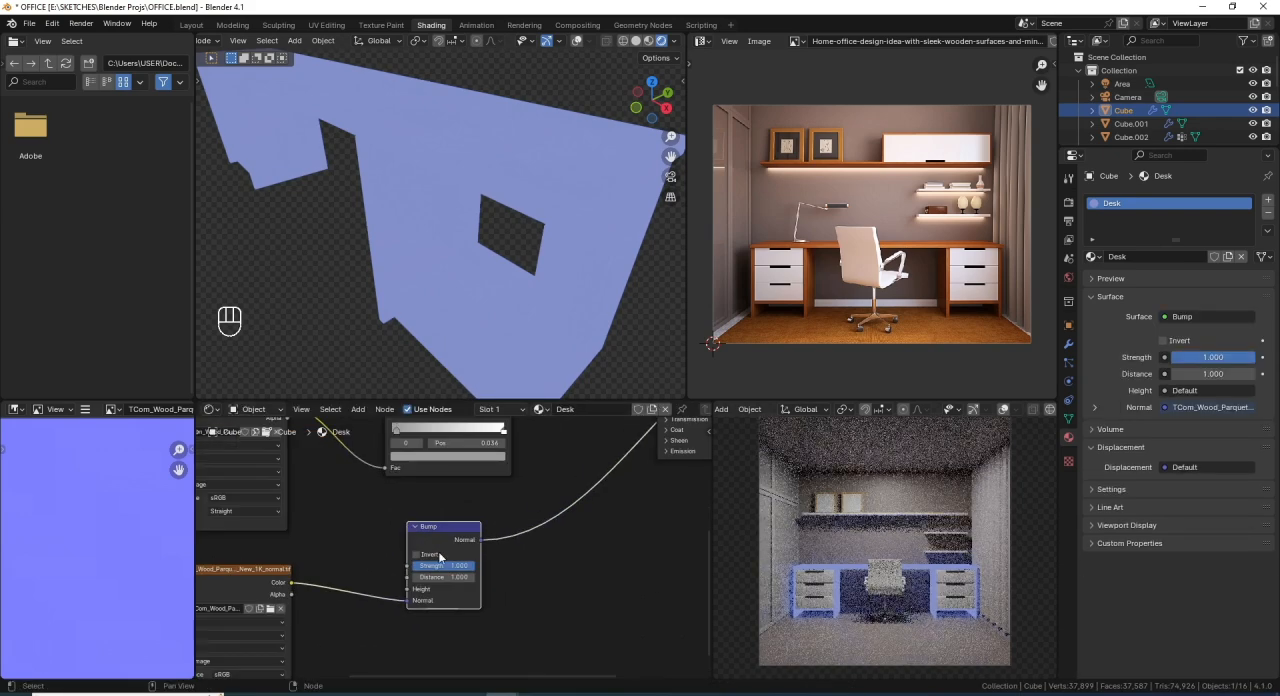
left_click_drag(404, 602, 408, 589)
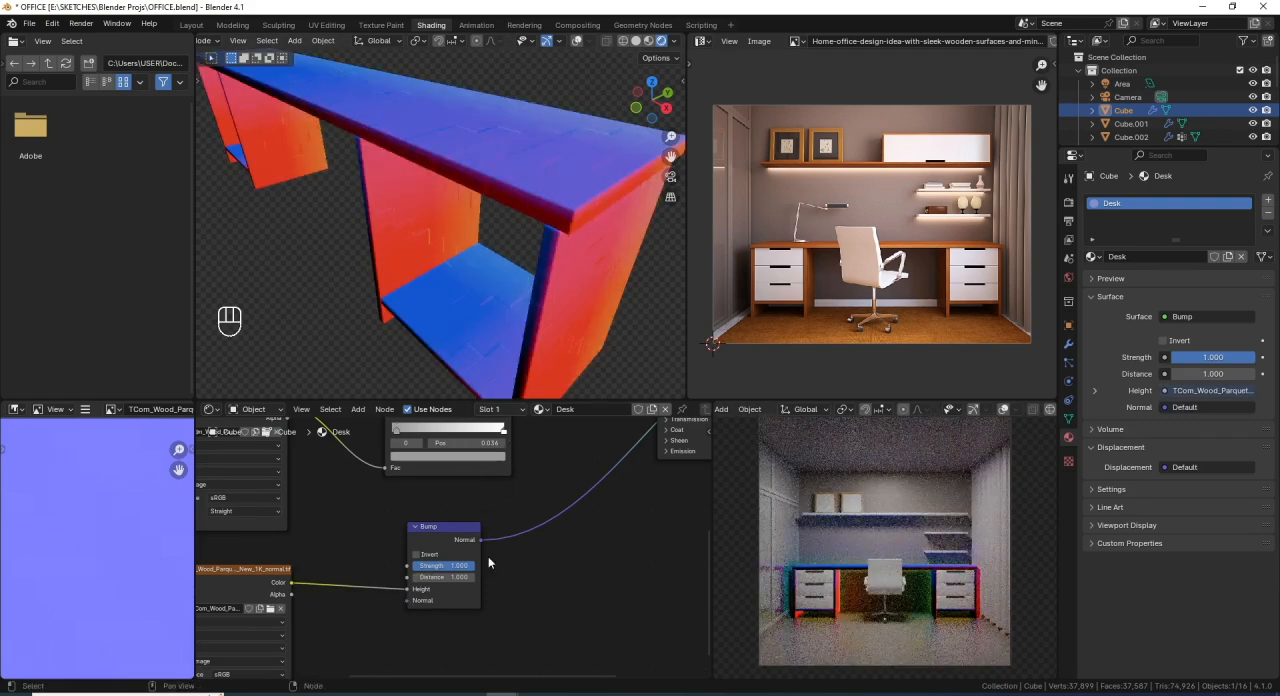
- Set the normal texture's color space to Non-Color
middle_click_drag(484, 560, 606, 476)
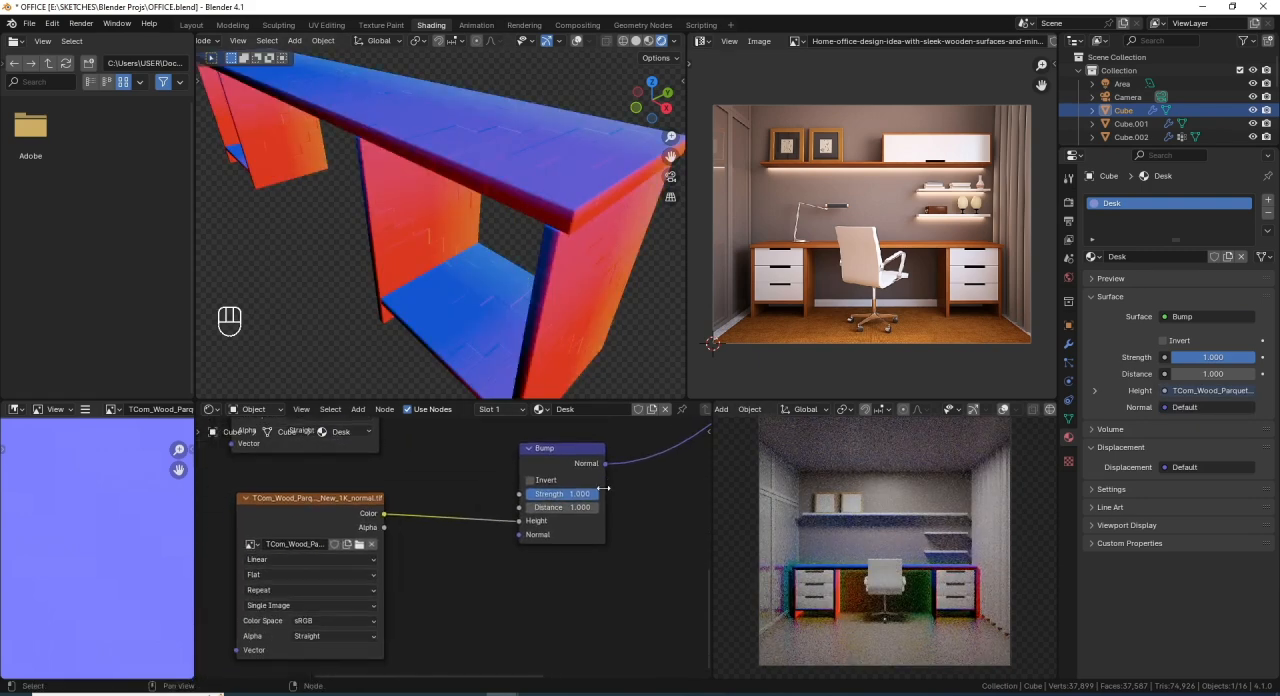
left_click(345, 621)
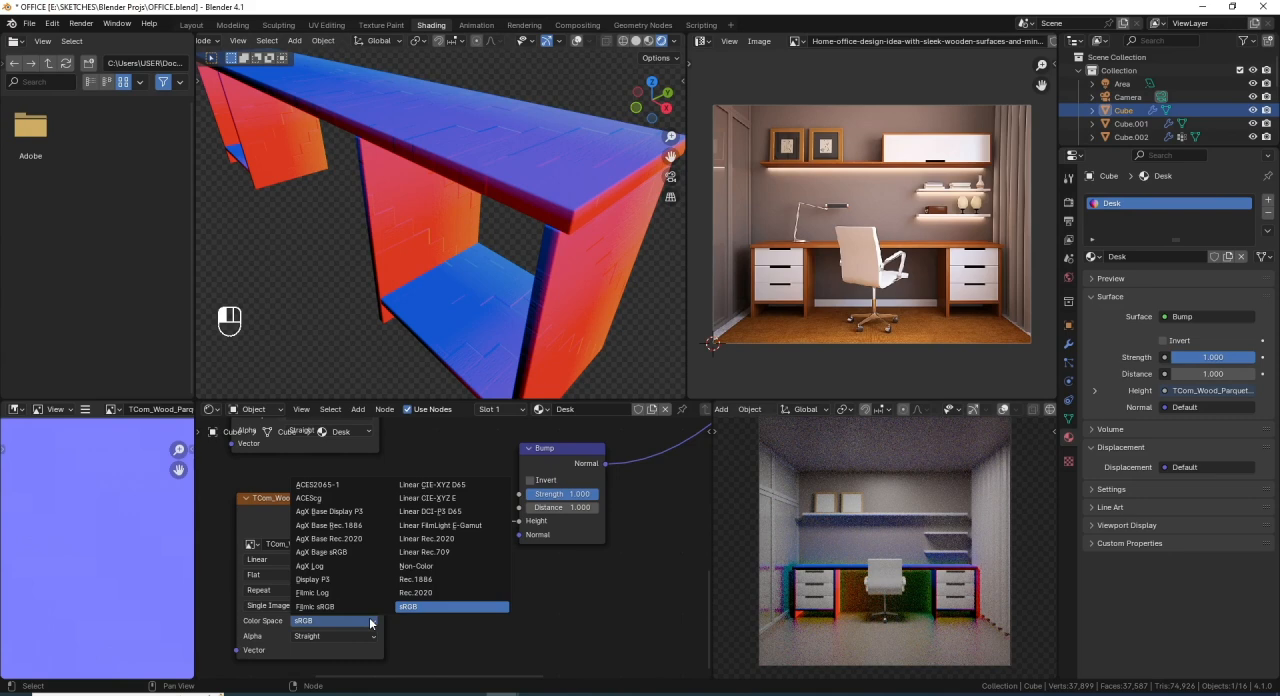
left_click(420, 566)
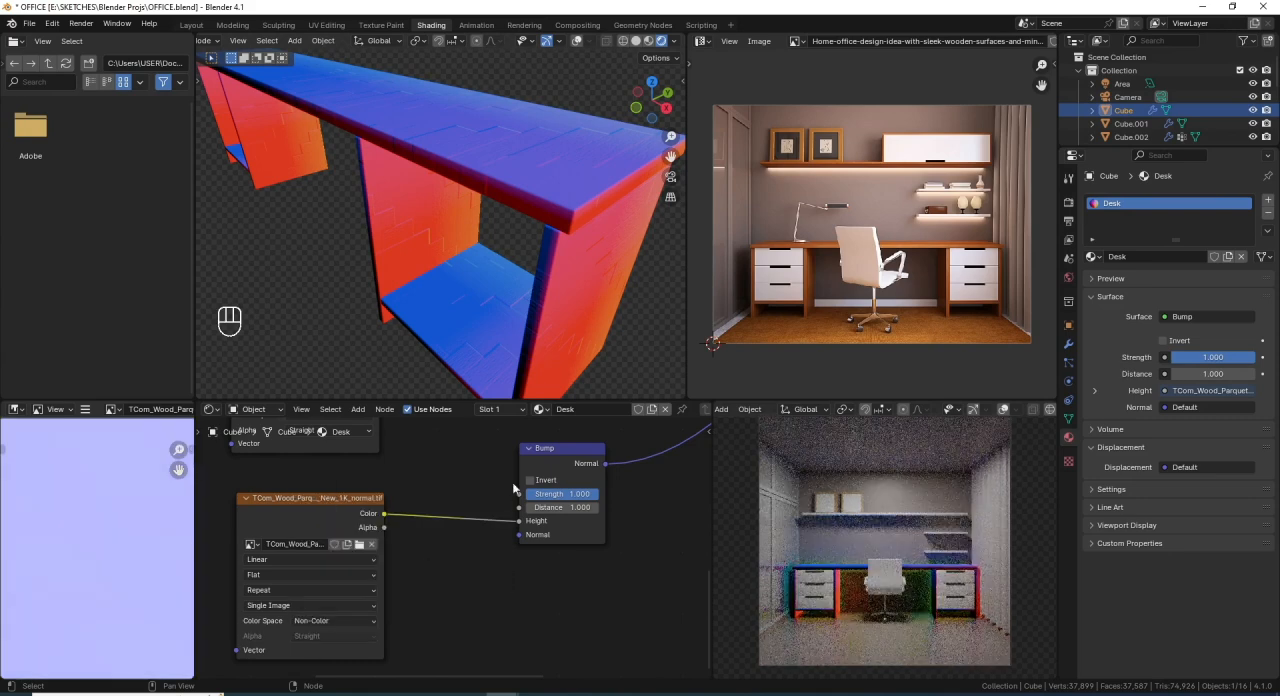
- Feed the roughness texture into the Bump node's Height input in place of the normal texture
middle_click_drag(562, 503, 461, 552)
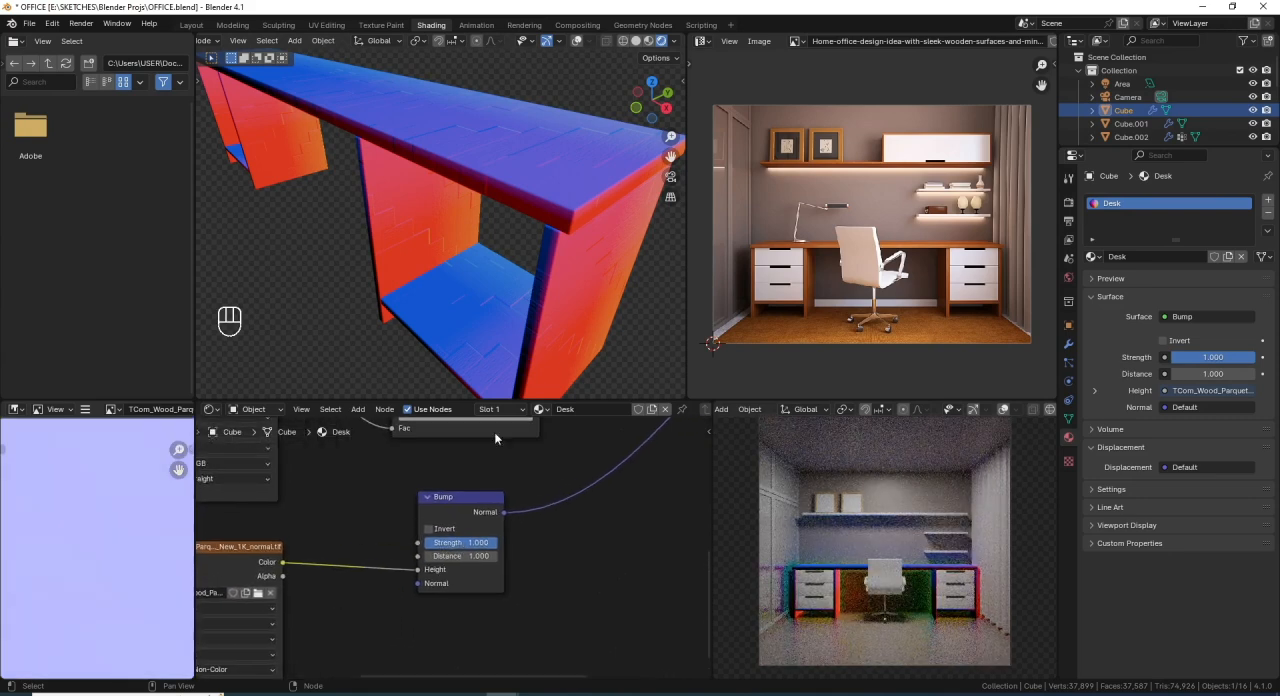
middle_click_drag(533, 264, 520, 292)
scroll(325, 638, "down", 4)
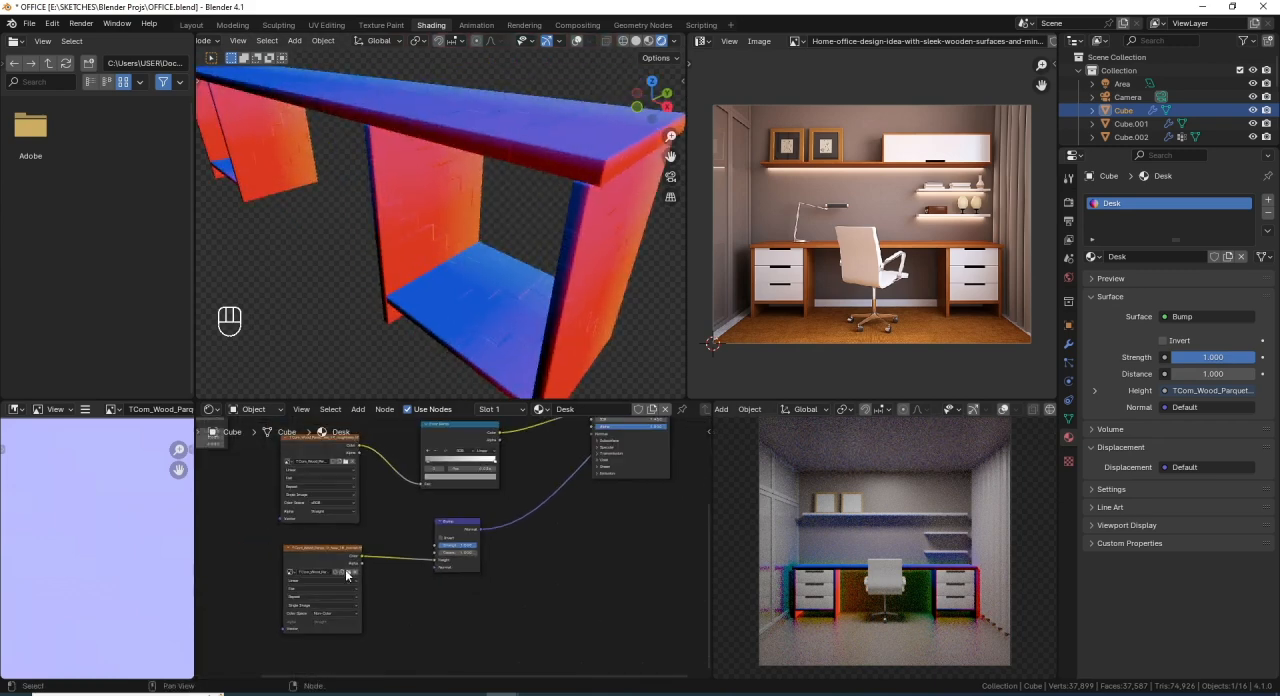
middle_click_drag(363, 569, 375, 591)
left_click(353, 585)
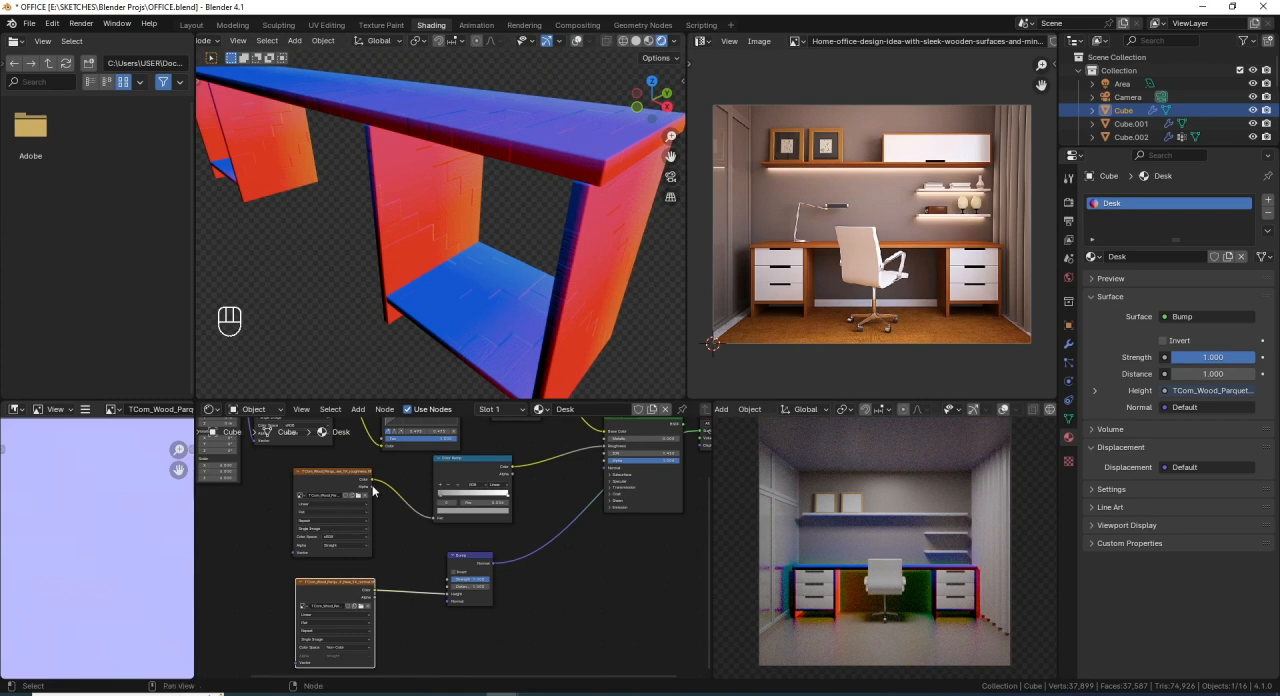
left_click_drag(372, 481, 440, 594)
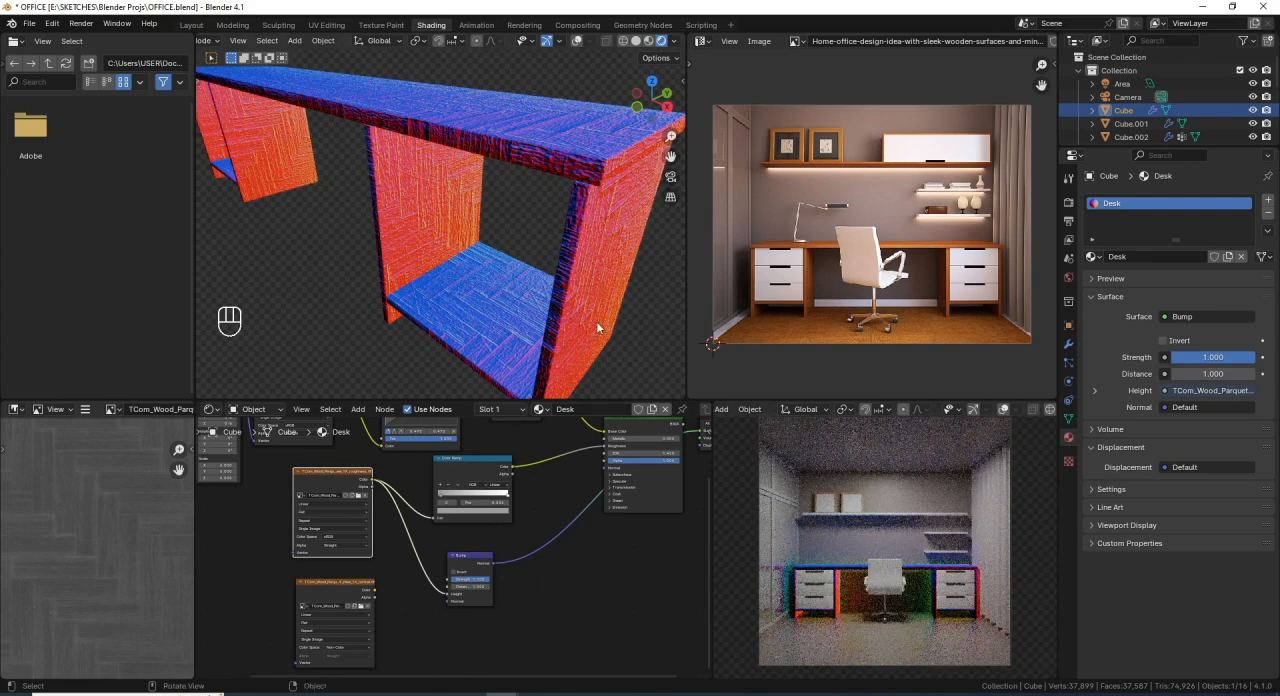
- Set the Bump node's strength to 0.1
scroll(516, 562, "up", 2)
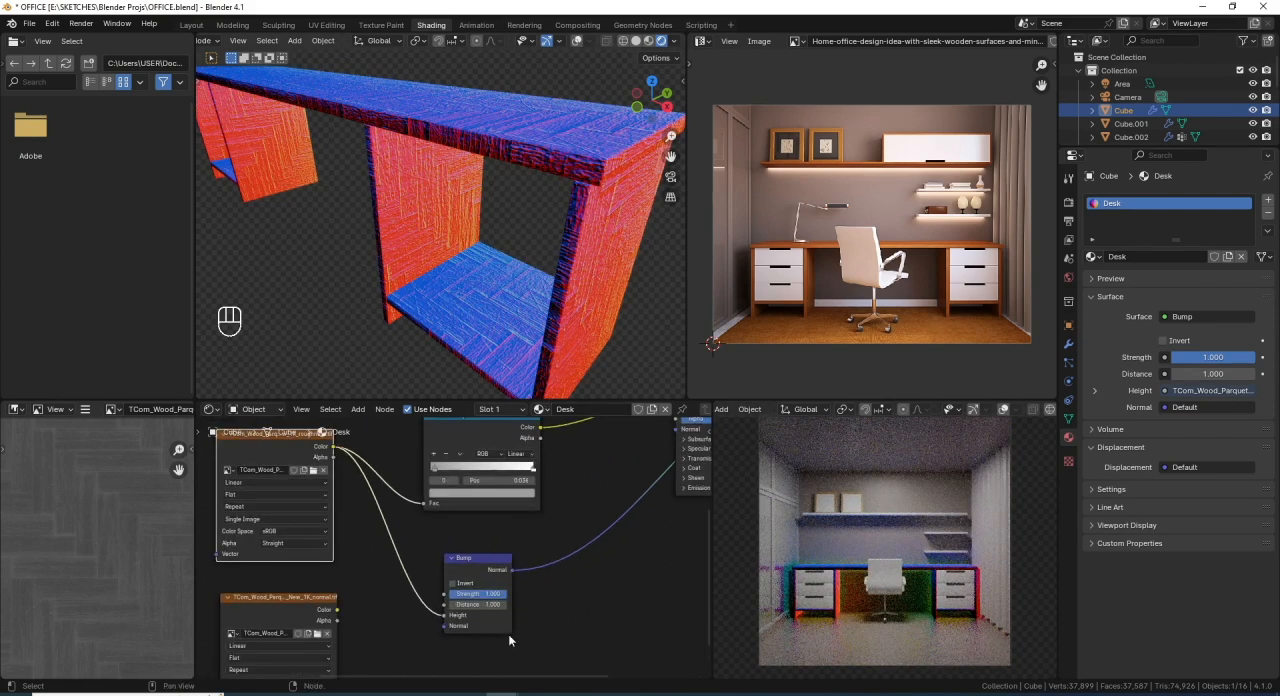
scroll(508, 634, "up", 2)
left_click(507, 556)
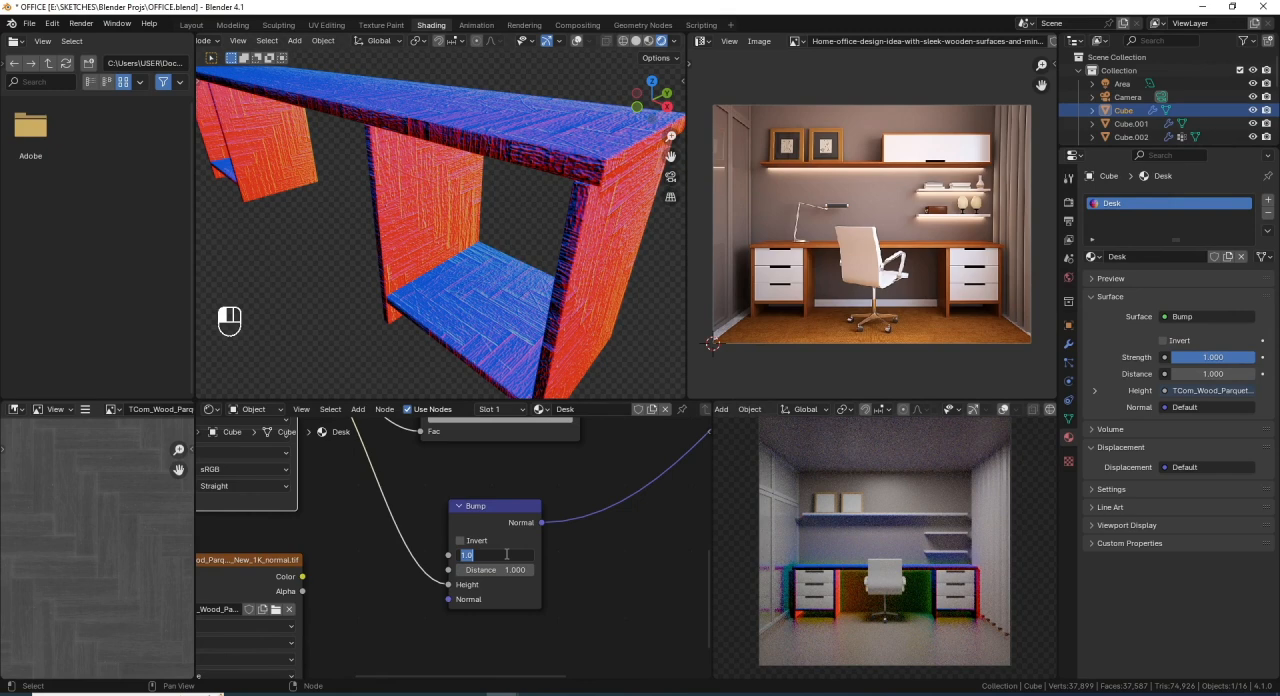
type(".1")
key("Return")
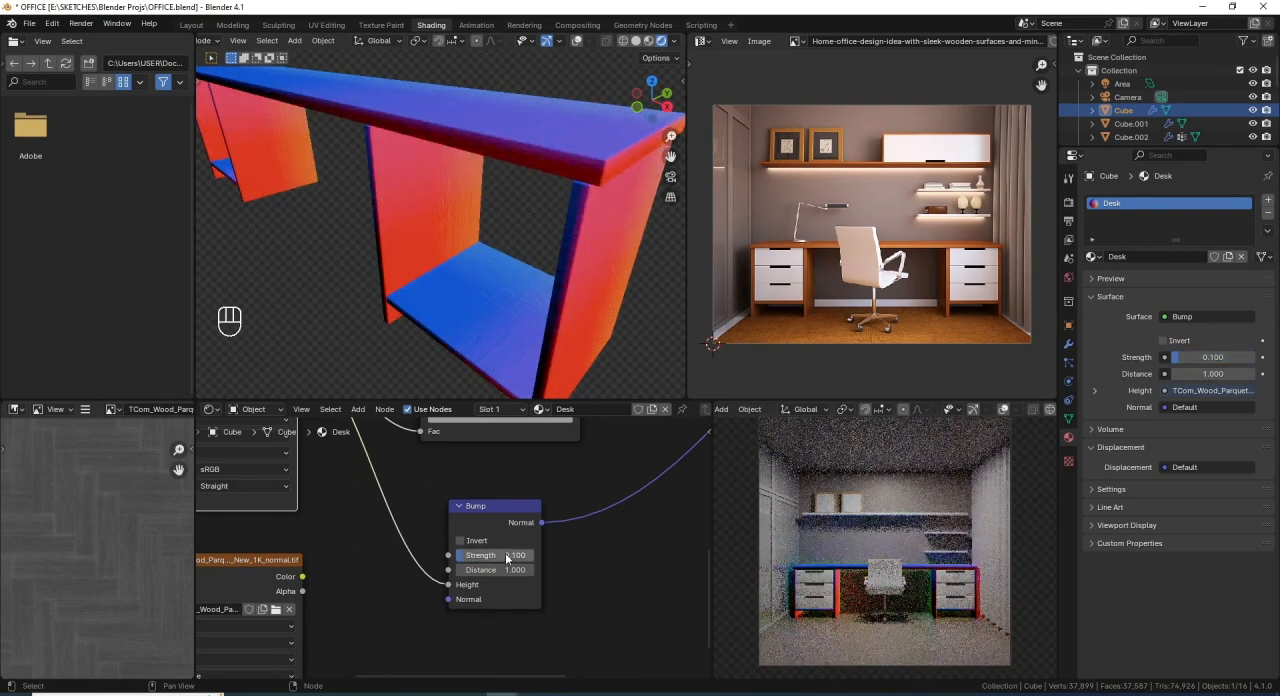
- Inspect the bump preview on the desk and reconnect the Principled BSDF to the material output
scroll(452, 159, "down", 4)
scroll(584, 496, "down", 4)
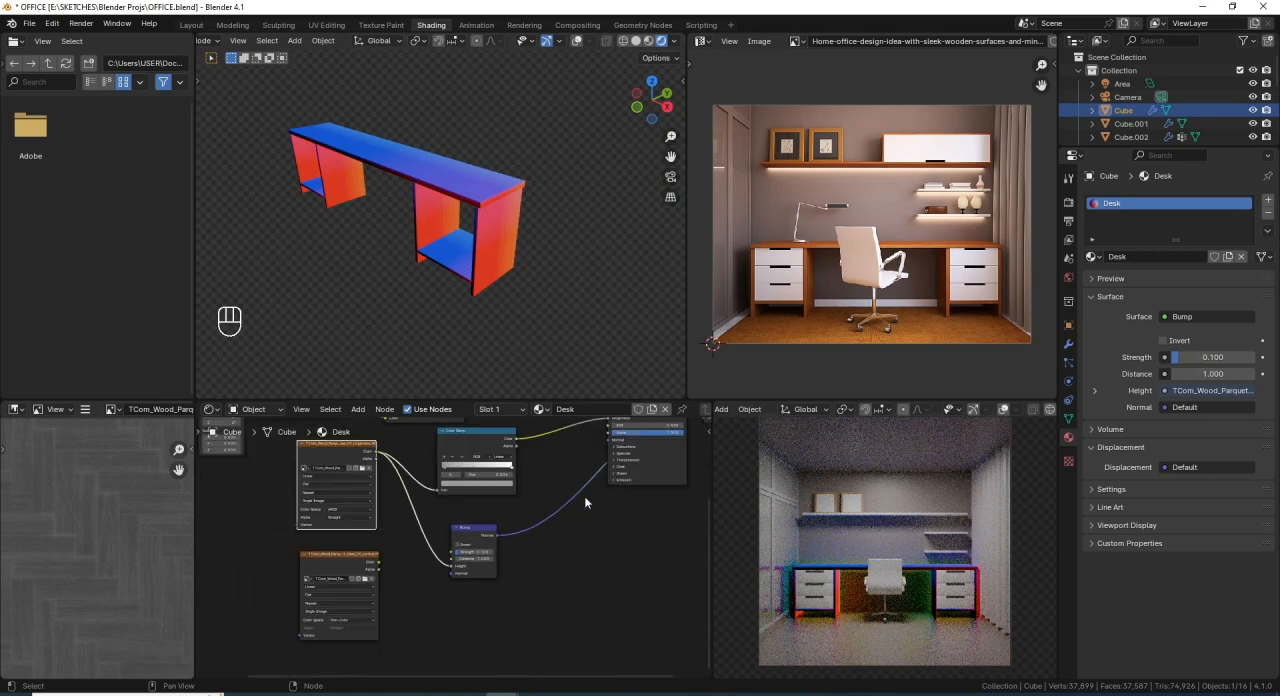
middle_click_drag(557, 460, 531, 517)
scroll(458, 249, "up", 6)
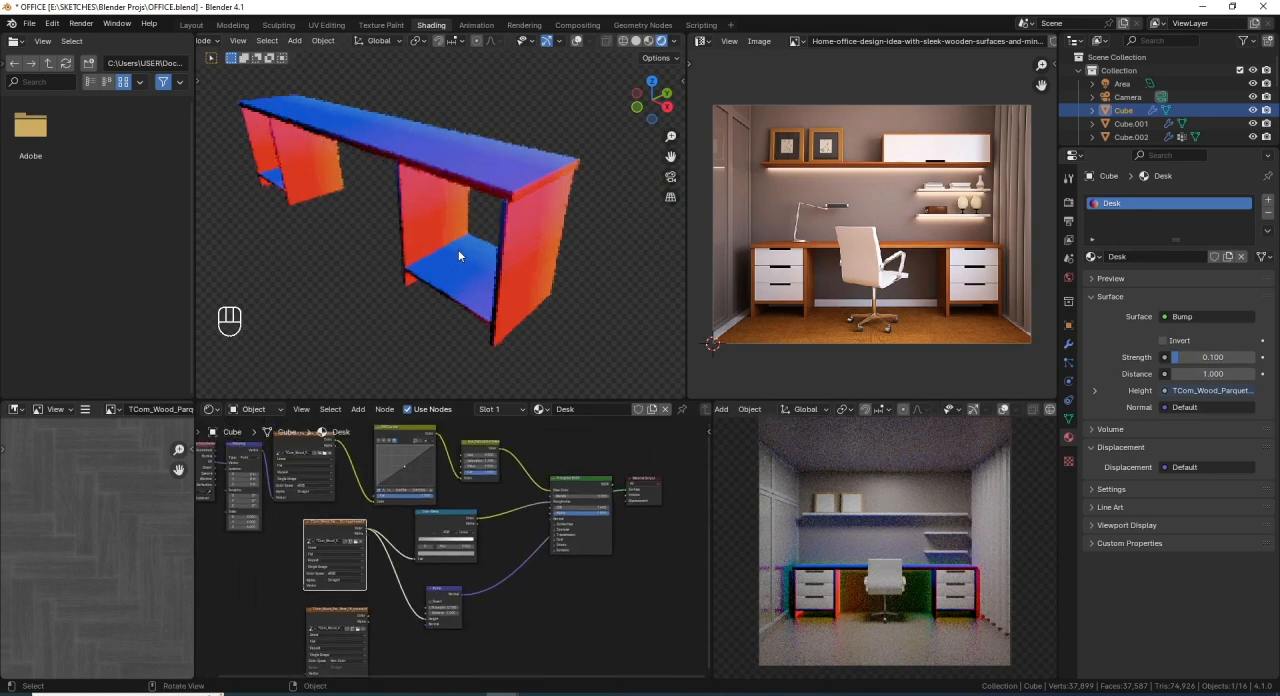
middle_click_drag(486, 231, 516, 257, "shift")
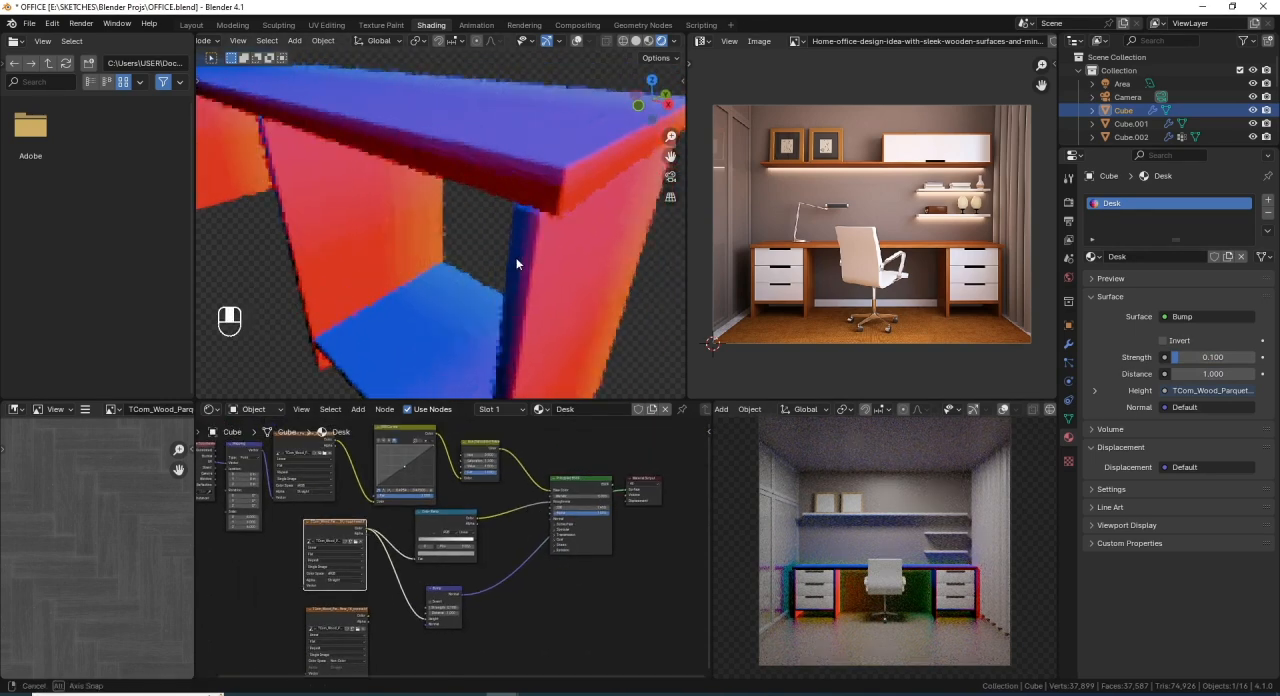
scroll(527, 250, "up", 3)
scroll(527, 252, "down", 6)
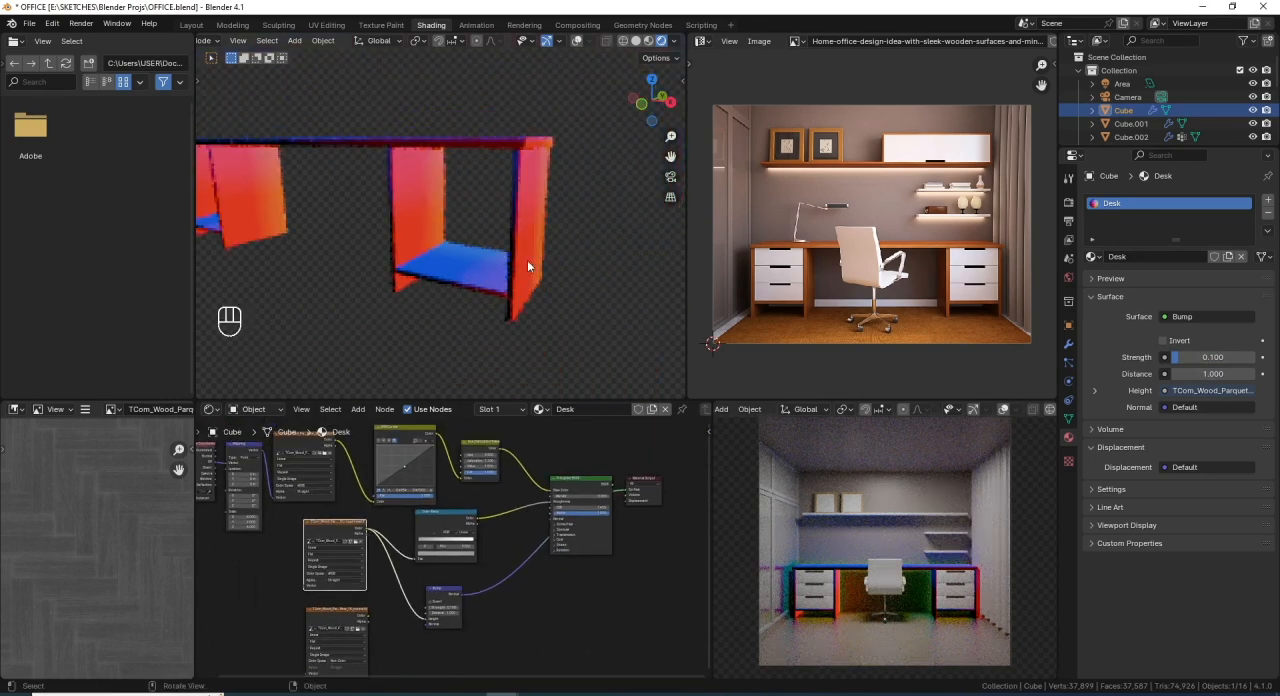
left_click(578, 495, "ctrl+shift")
scroll(519, 268, "down", 3)
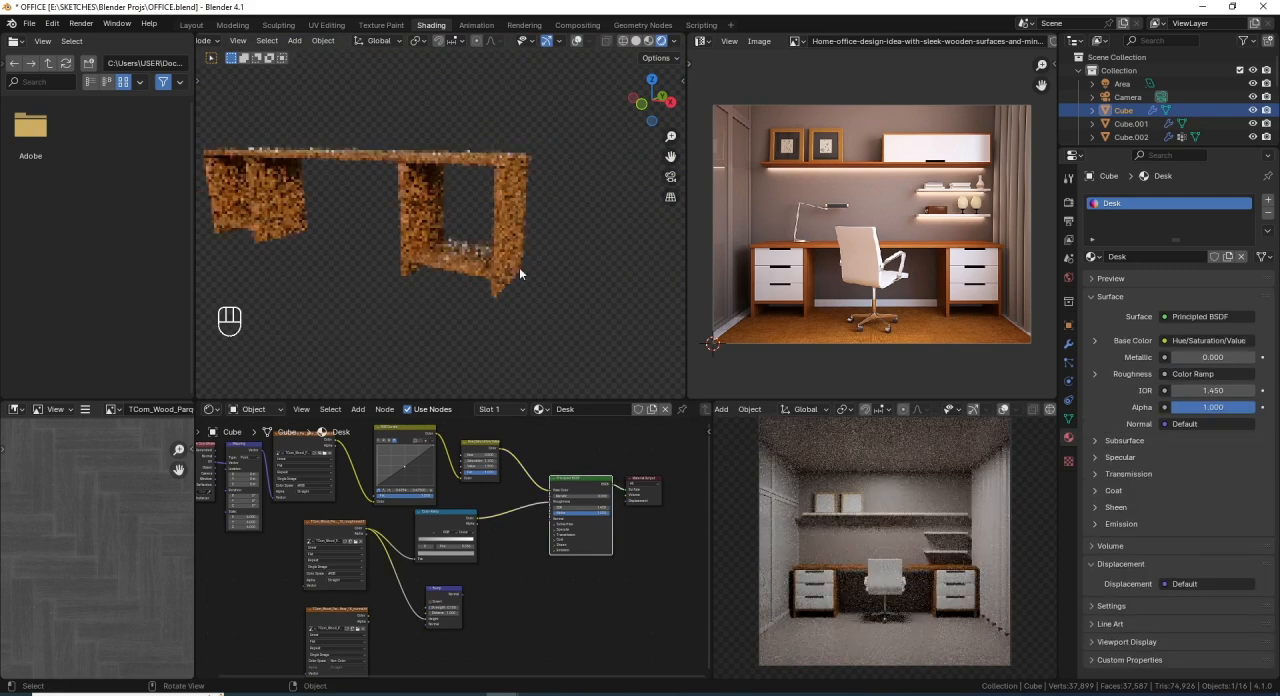
- Show the desk in solid shading with viewport overlays enabled
middle_click_drag(519, 267, 548, 212)
left_click(635, 41)
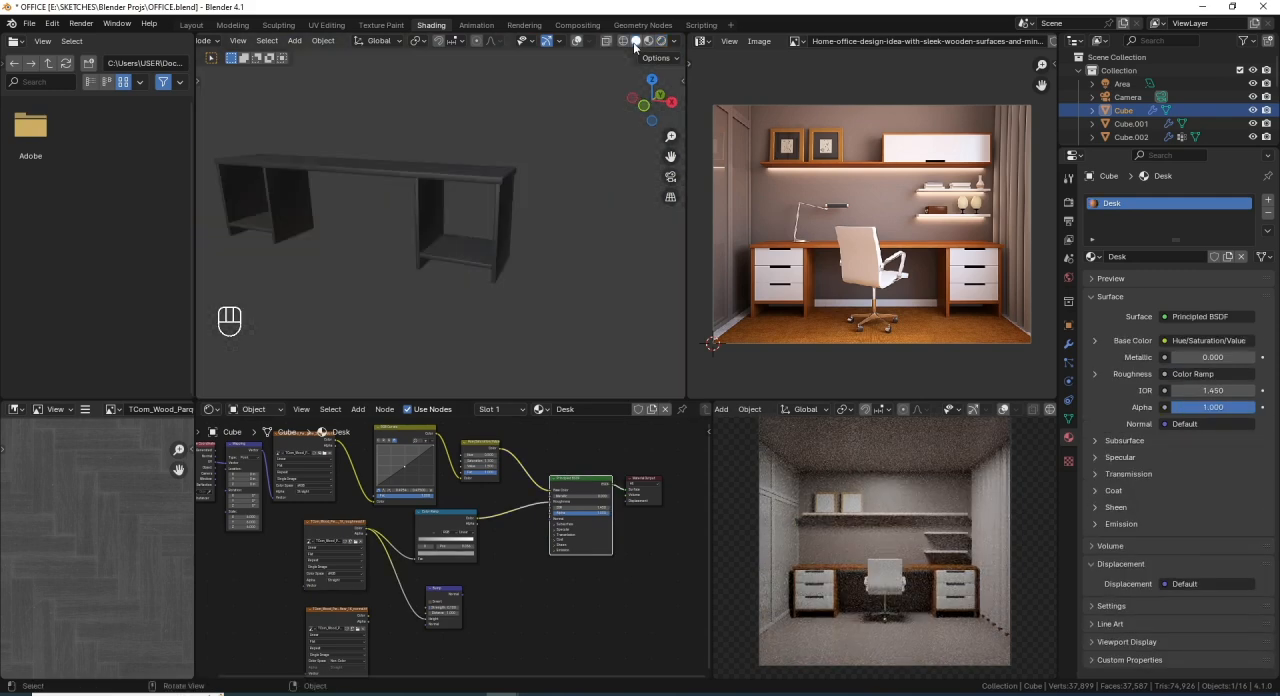
left_click(577, 41)
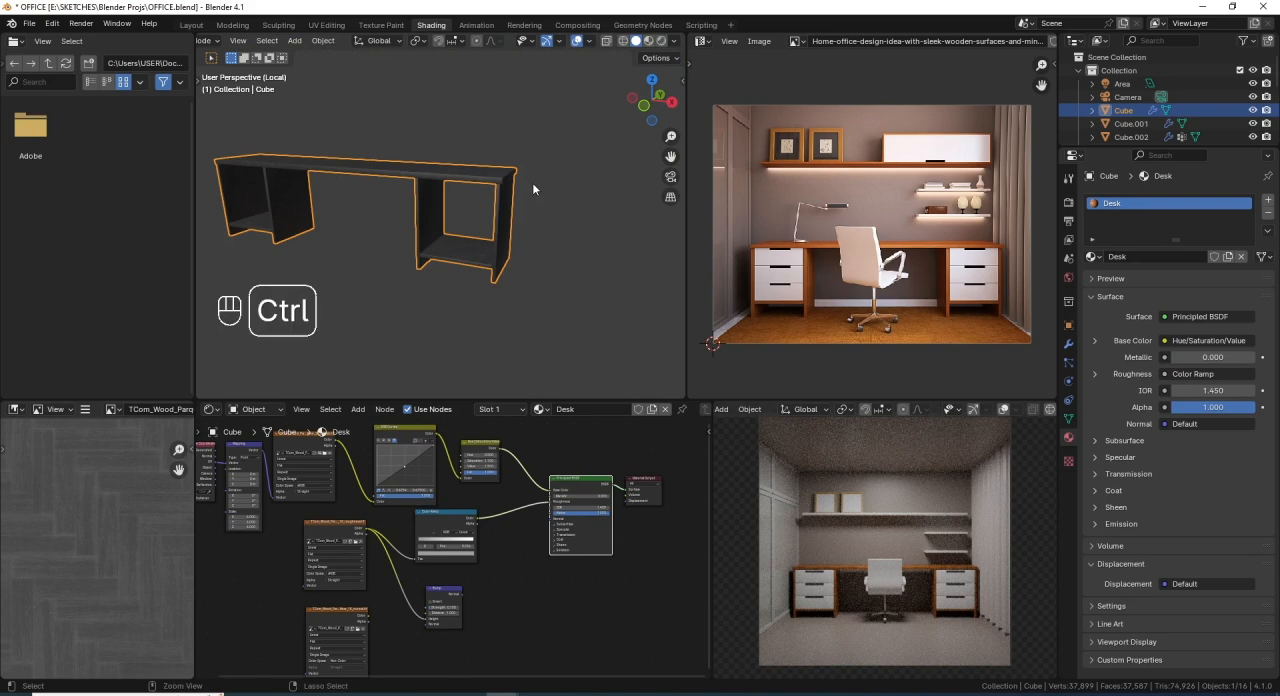
- Save the file and exit local view to show the whole room
key("ctrl+s")
key("KP_Divide")
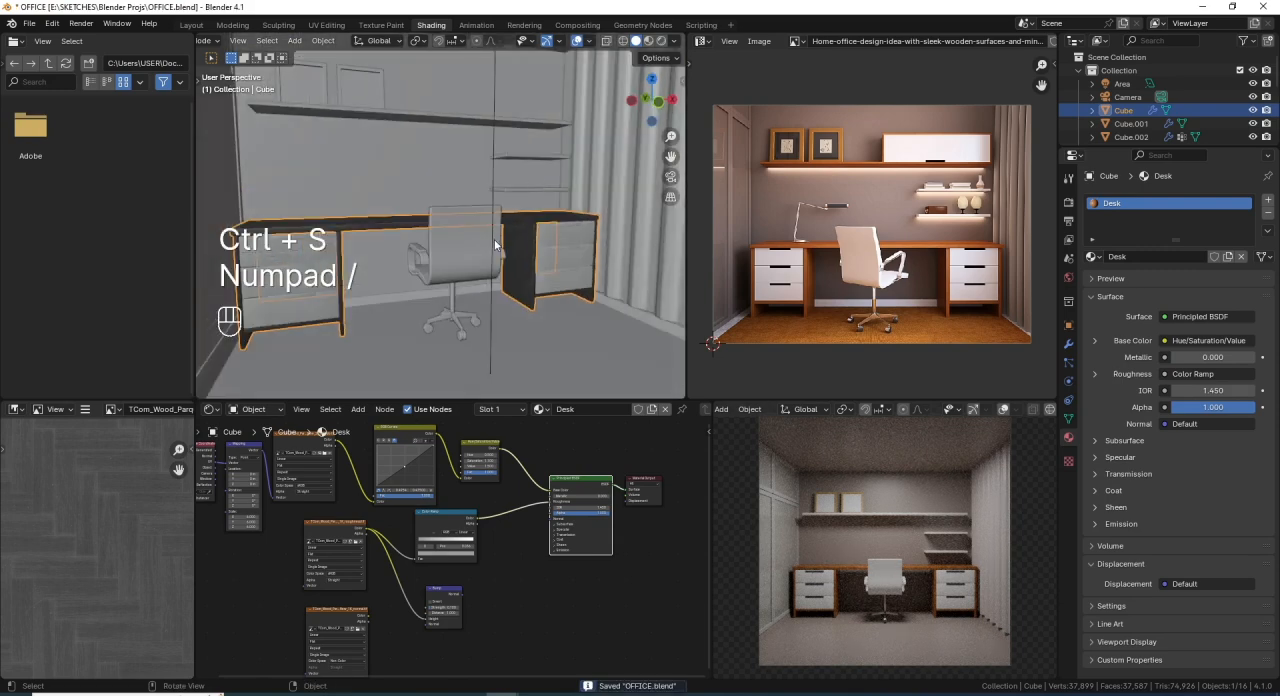
middle_click_drag(518, 261, 478, 238)
scroll(460, 247, "up", 2)
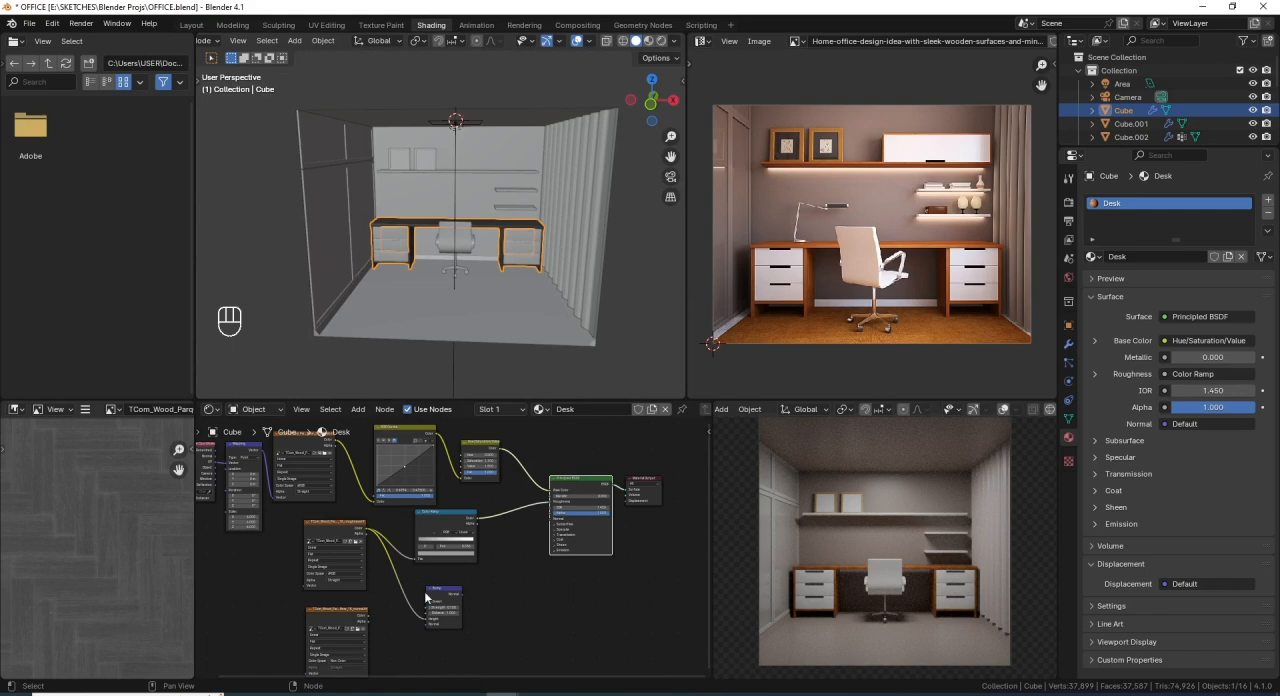
- Connect the Bump node's Normal output to the Principled BSDF's Normal input and save the file
scroll(462, 598, "up", 2)
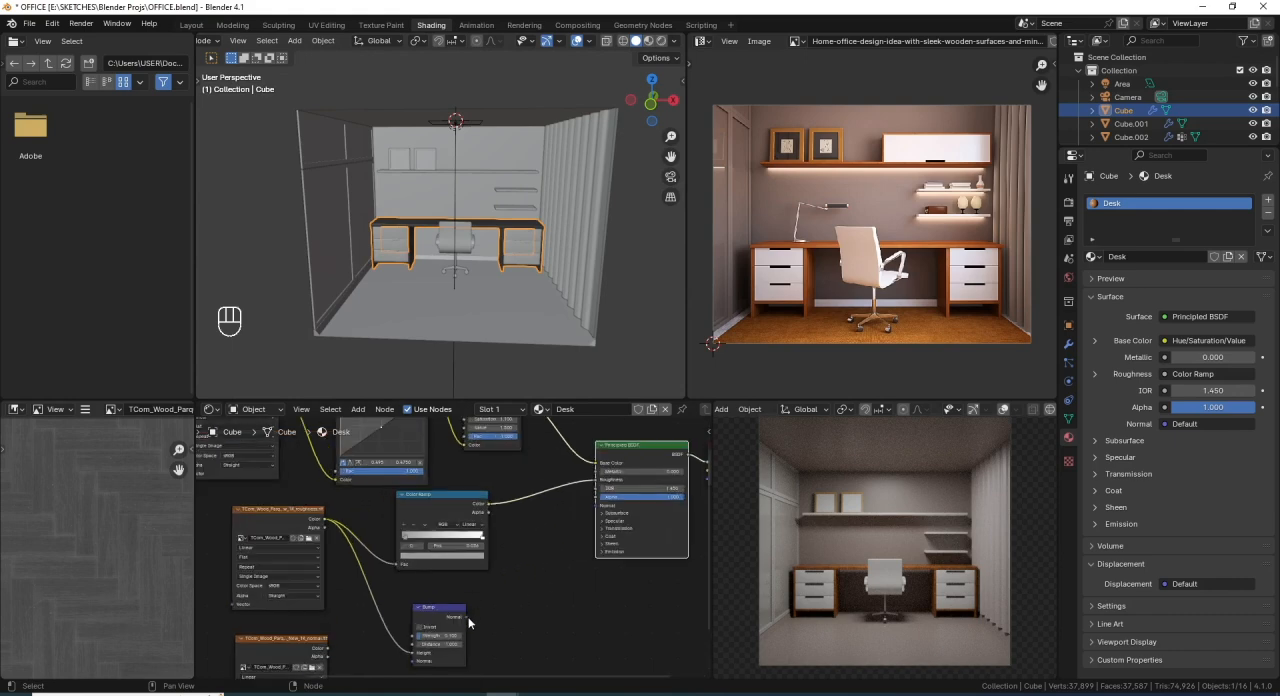
left_click_drag(466, 617, 602, 507)
scroll(573, 488, "down", 4)
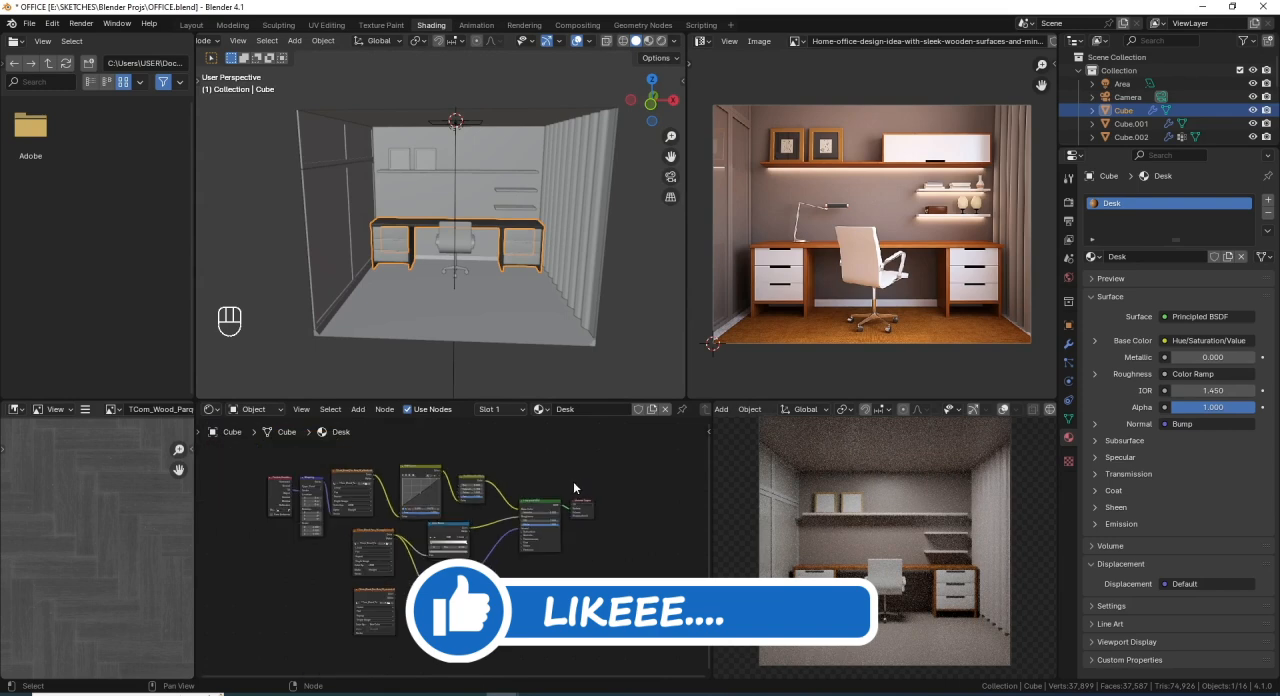
key("ctrl+s")
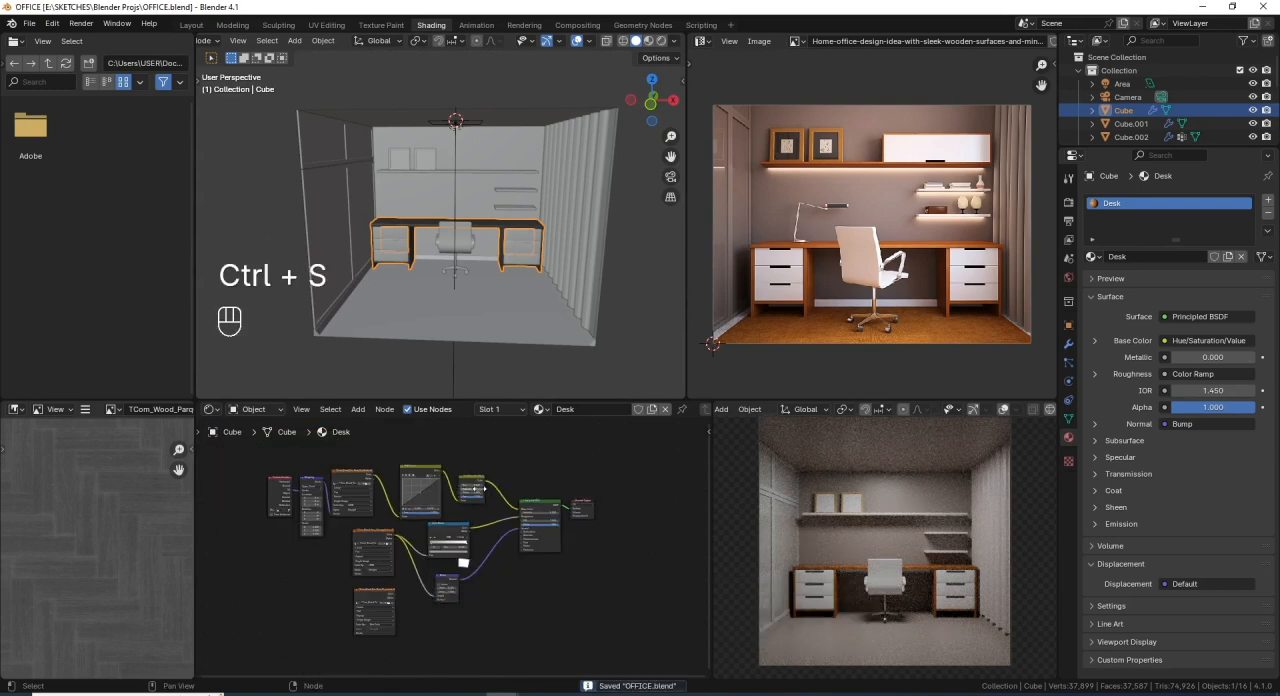
- Select the floor face of the room mesh in Edit Mode and add a second material slot
middle_click_drag(500, 600, 517, 599)
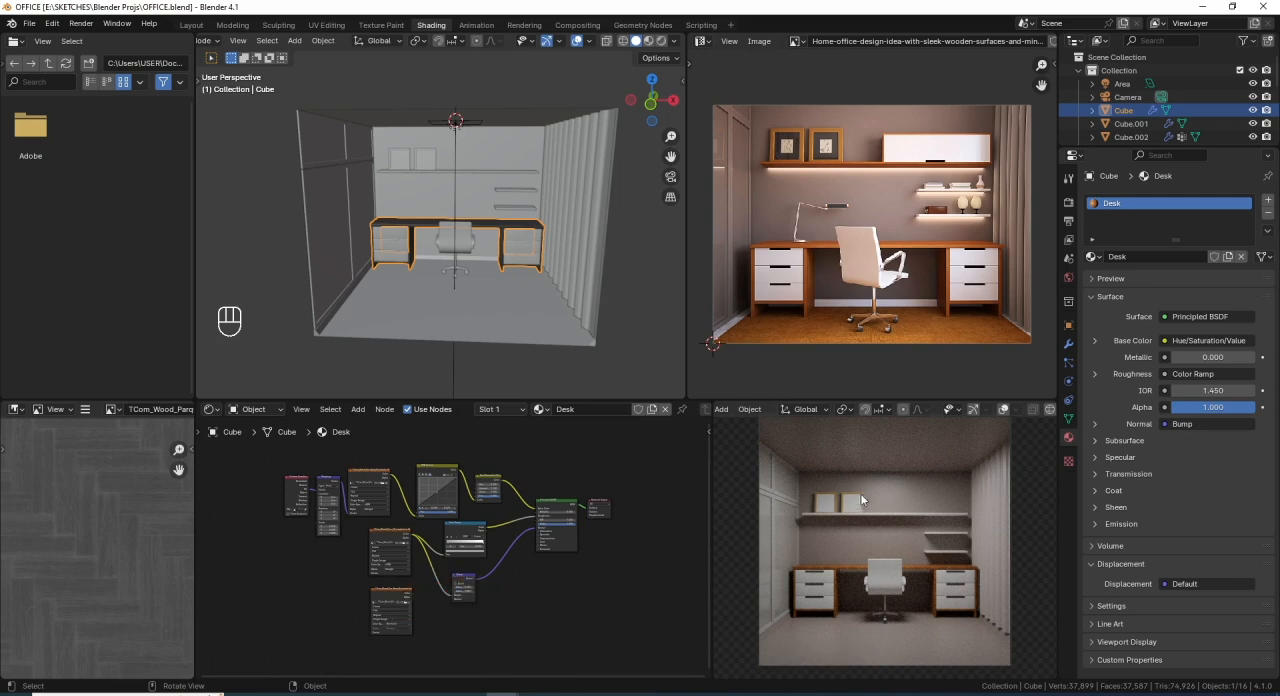
left_click(468, 318)
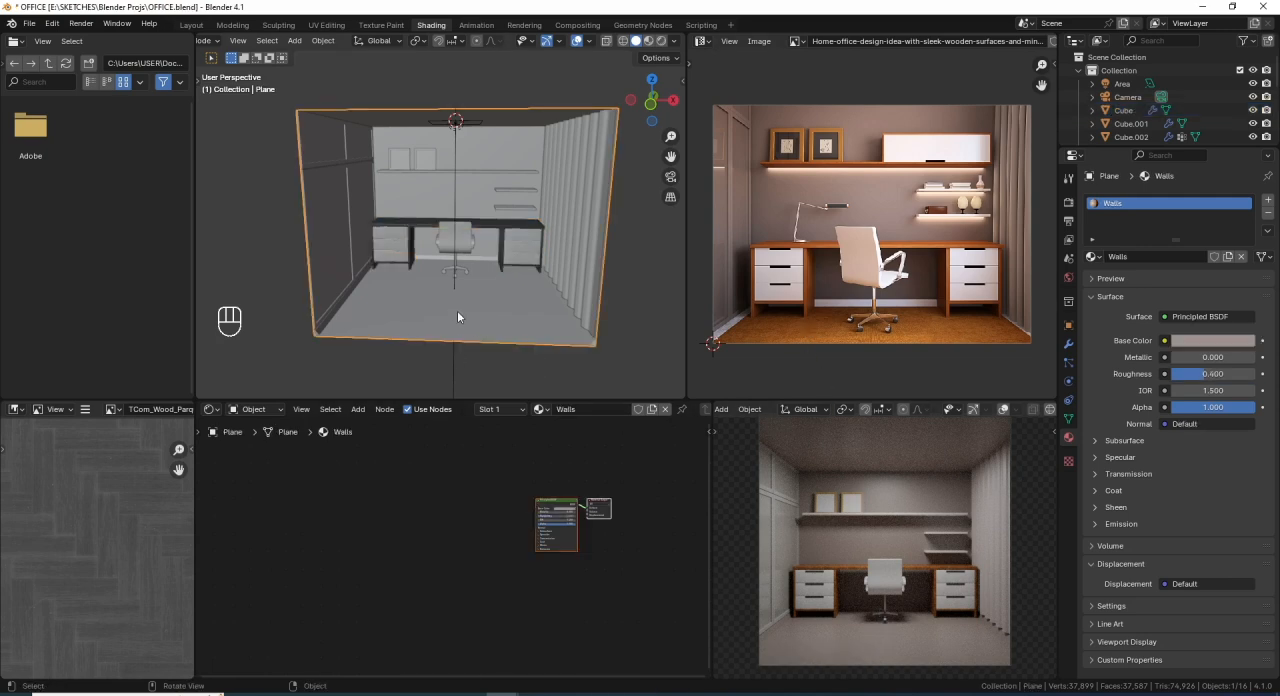
key("Tab")
middle_click_drag(456, 293, 486, 300)
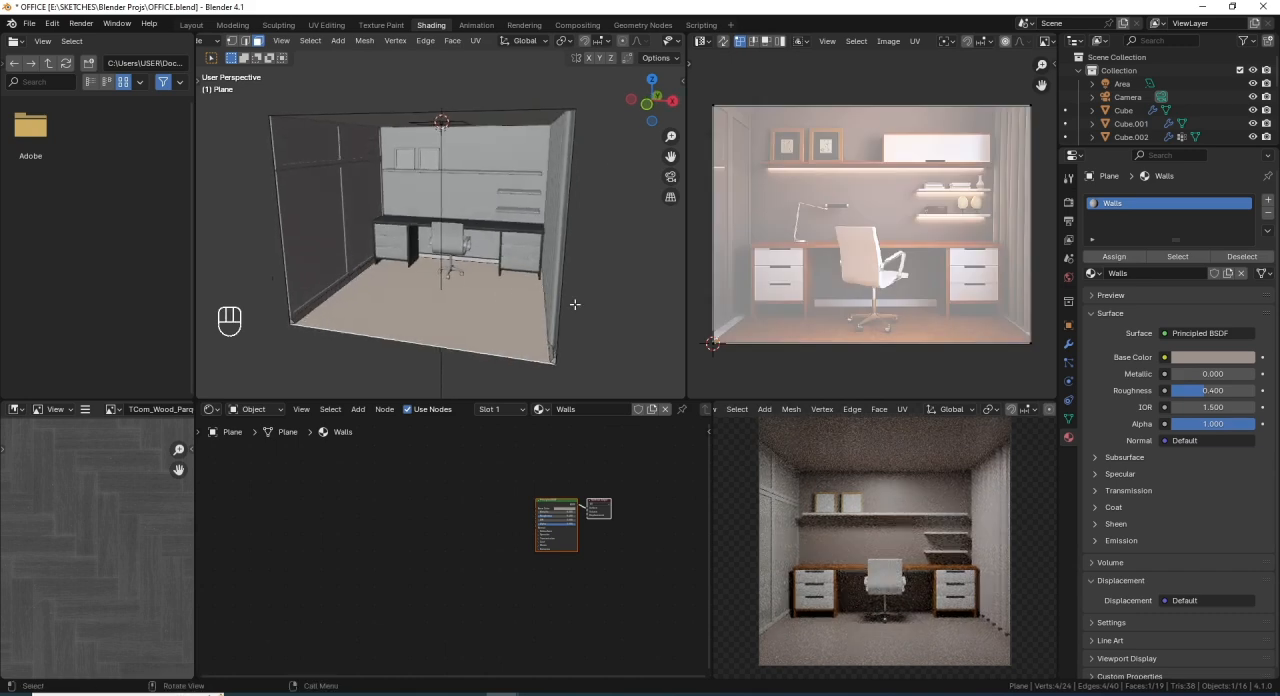
left_click(1268, 200)
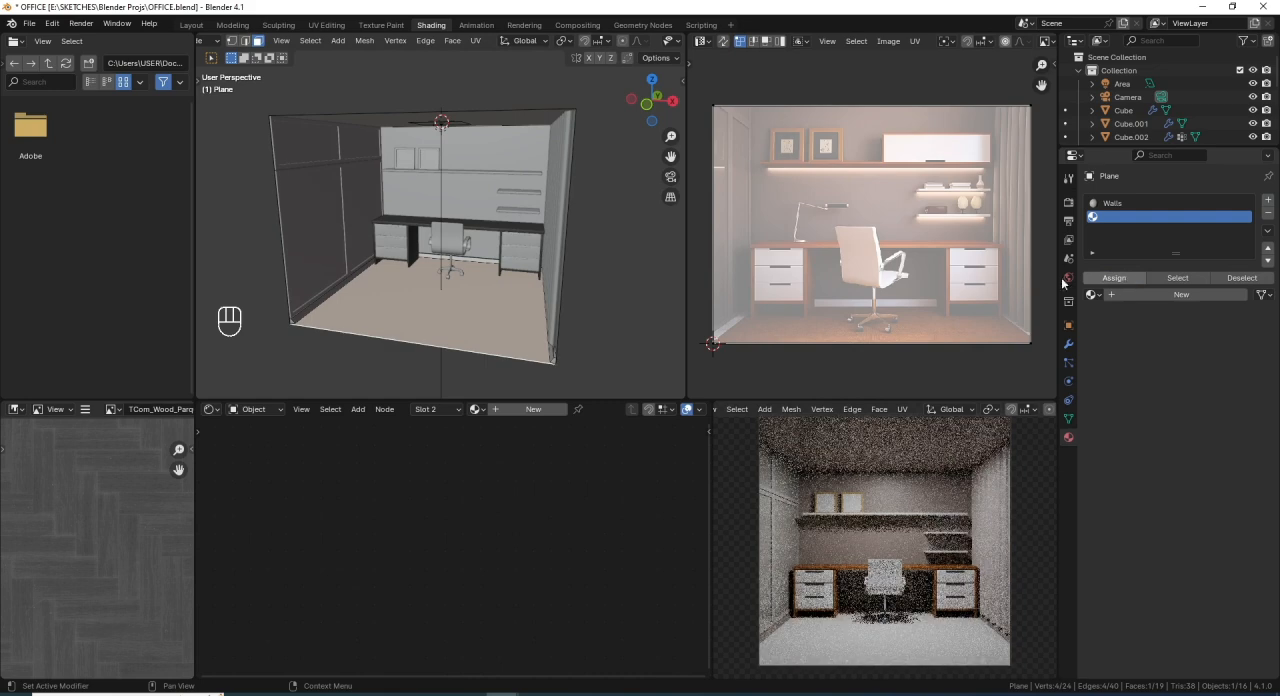
- Leave Edit Mode and use the existing Desk material in the room mesh's second material slot for the floor
key("Tab")
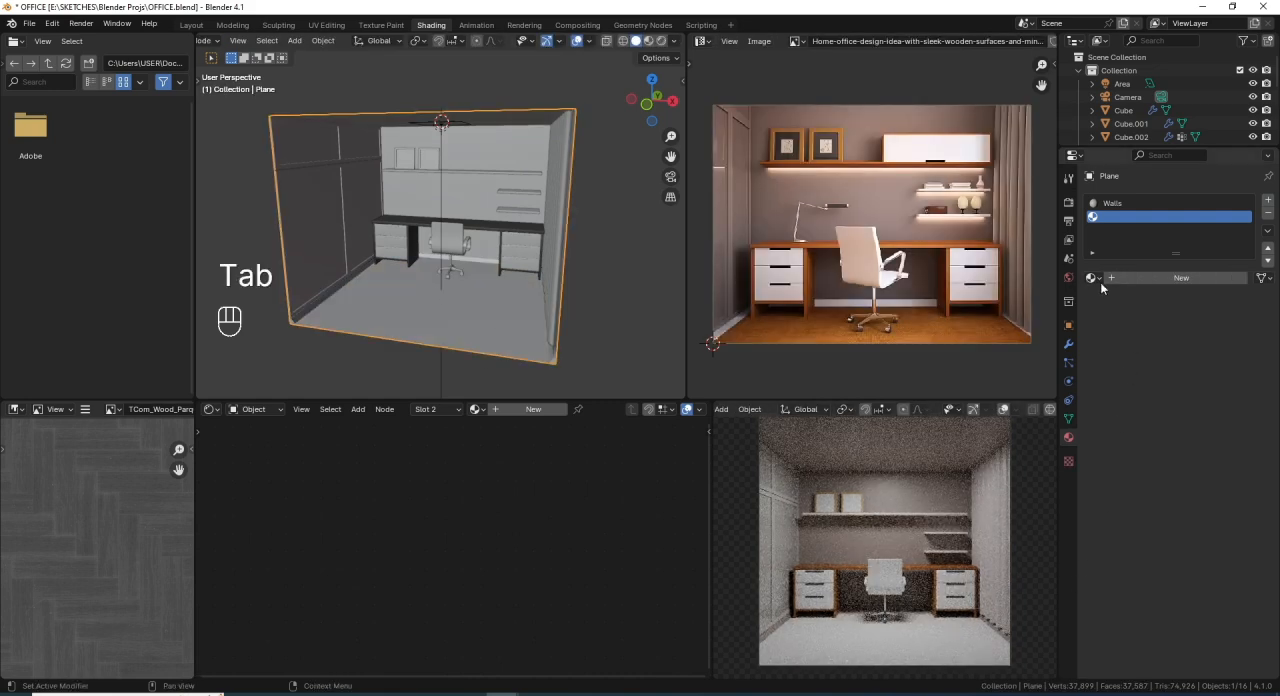
left_click(1093, 277)
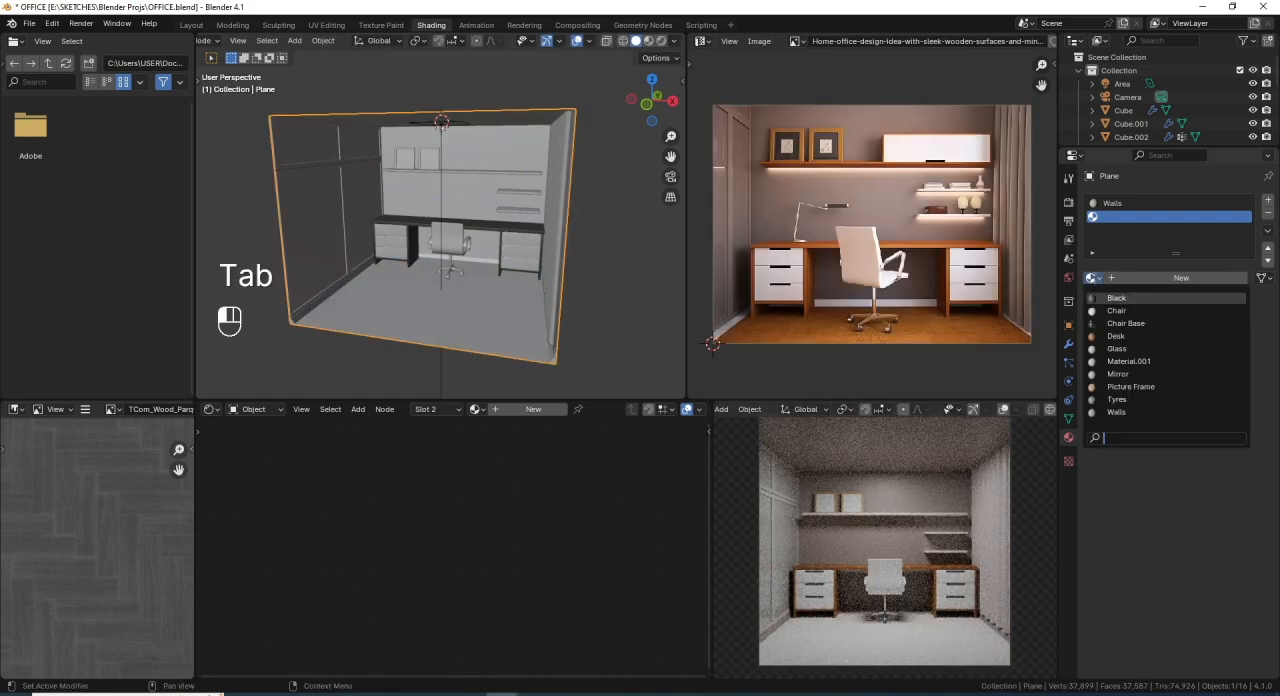
left_click(1133, 336)
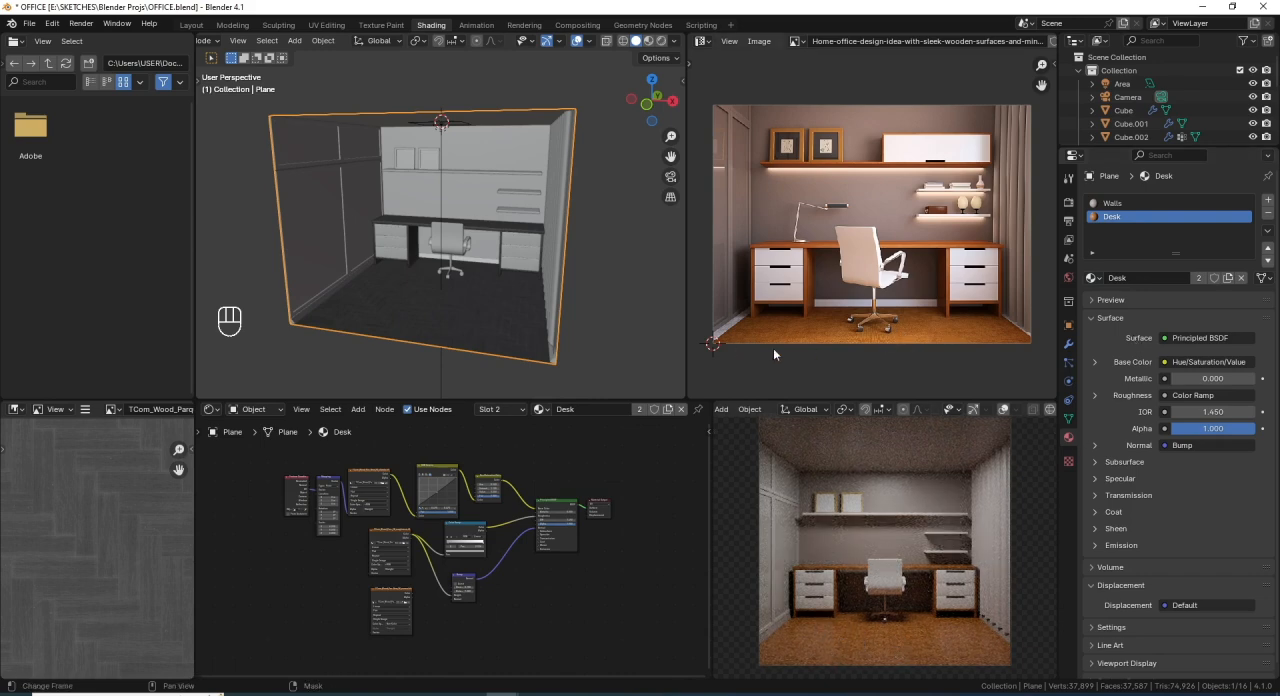
- Assign the existing Desk material to the long wall shelf above the desk and save the file
scroll(450, 212, "up", 4)
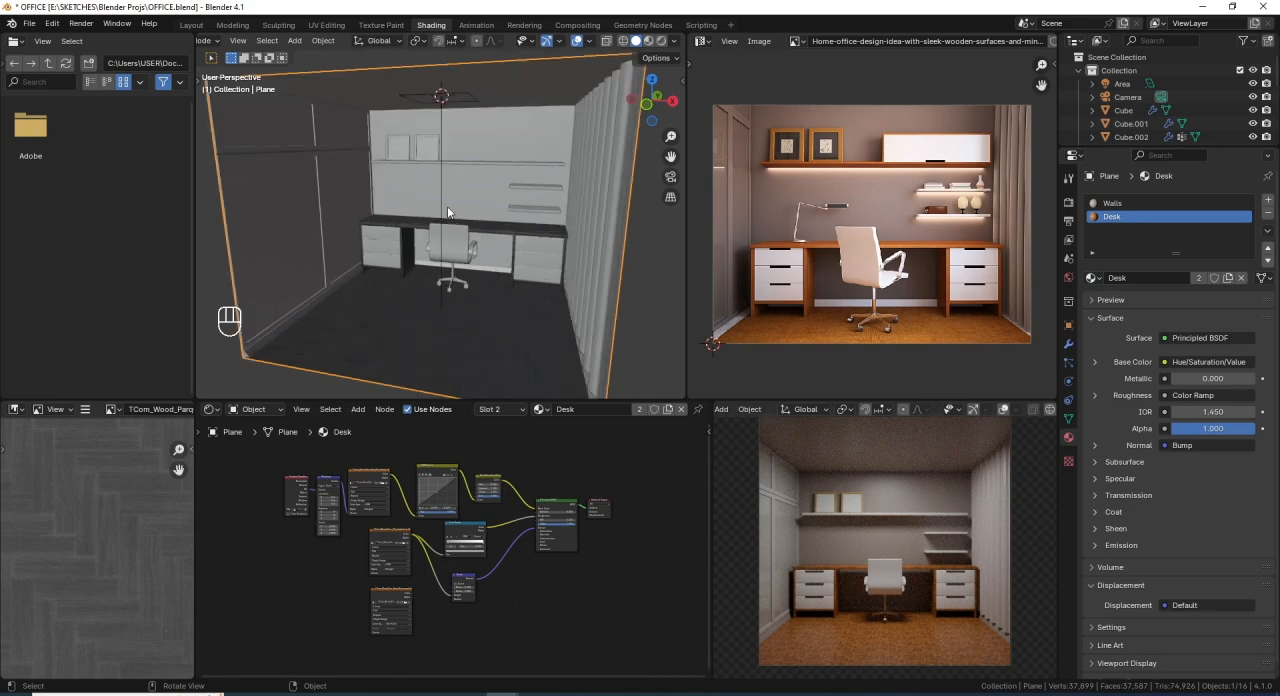
middle_click_drag(460, 165, 439, 208, "shift")
scroll(439, 208, "up", 1)
left_click(455, 207)
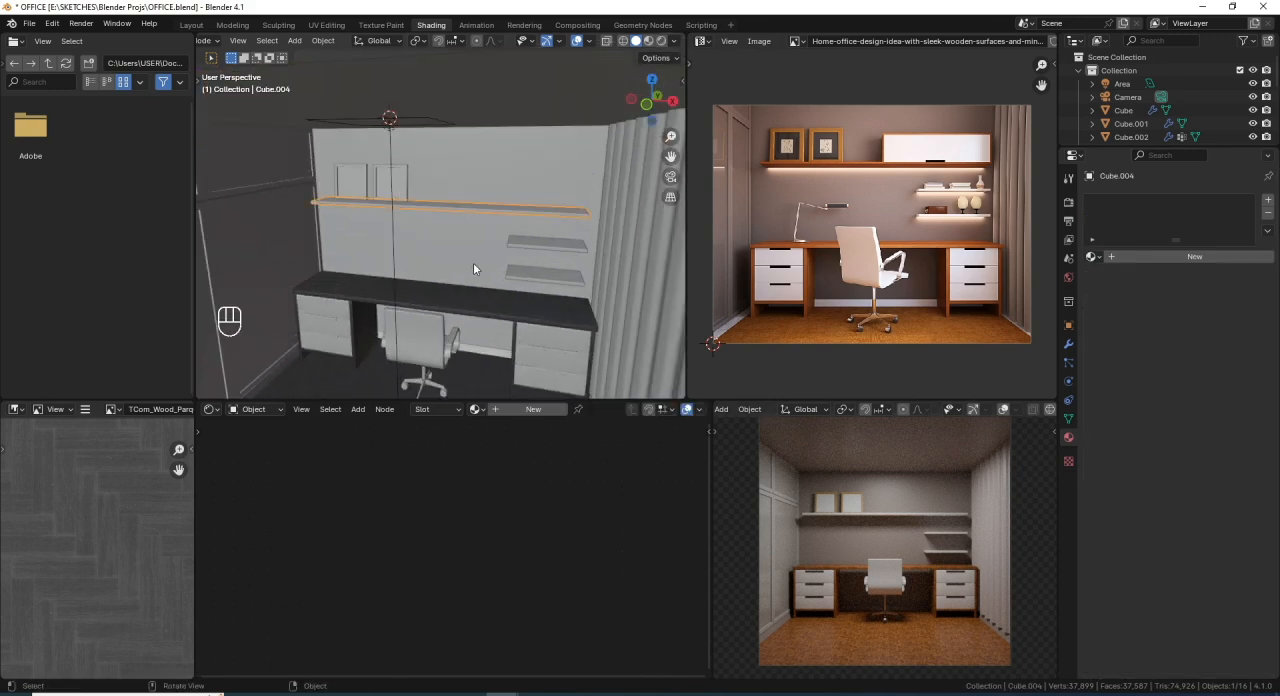
middle_click_drag(473, 262, 438, 256)
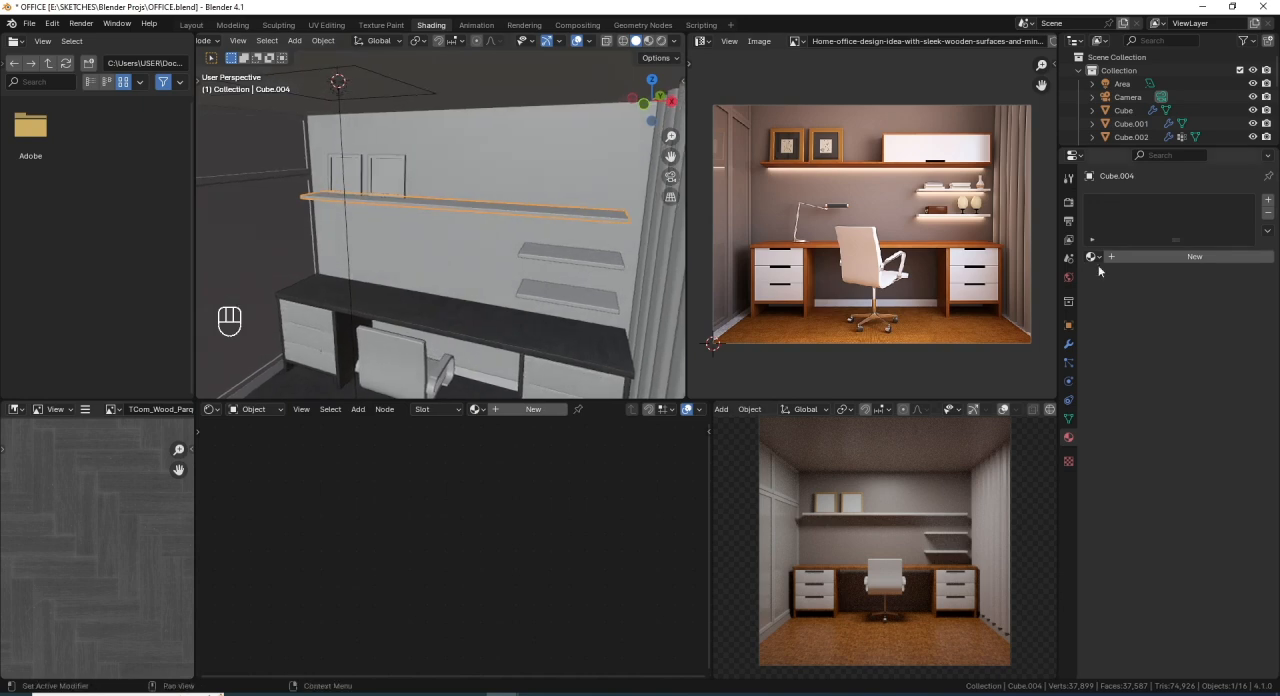
left_click(1092, 256)
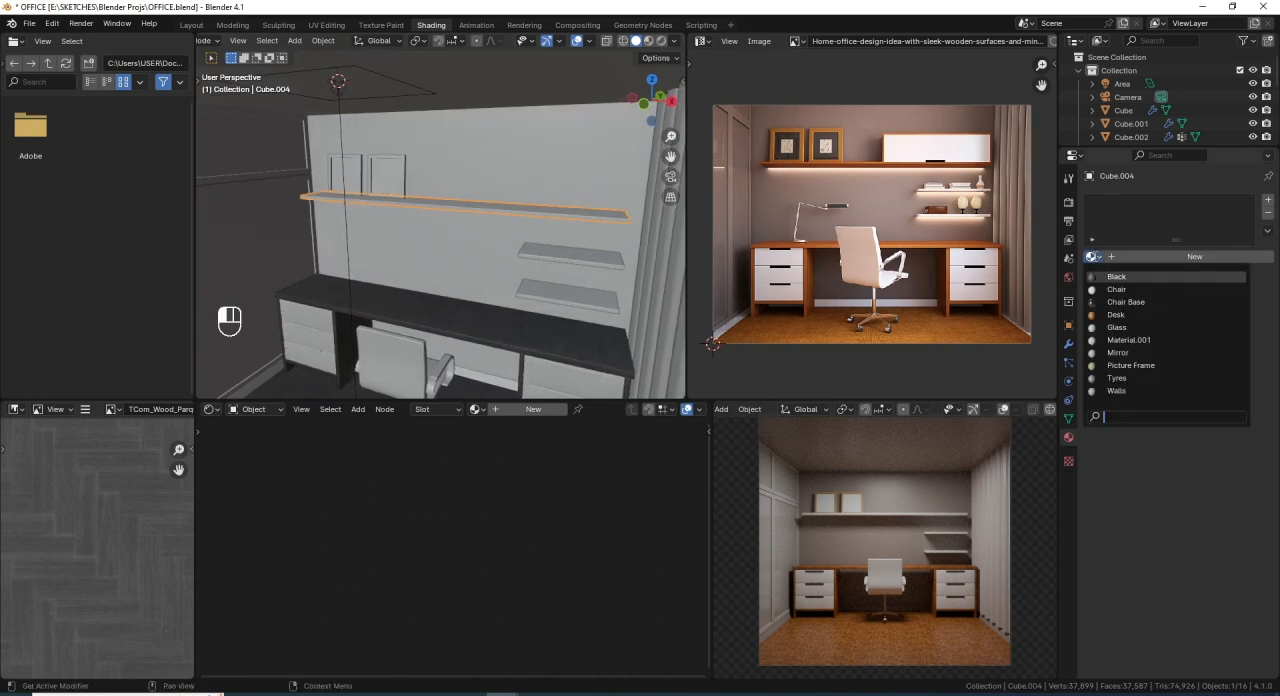
left_click(1115, 315)
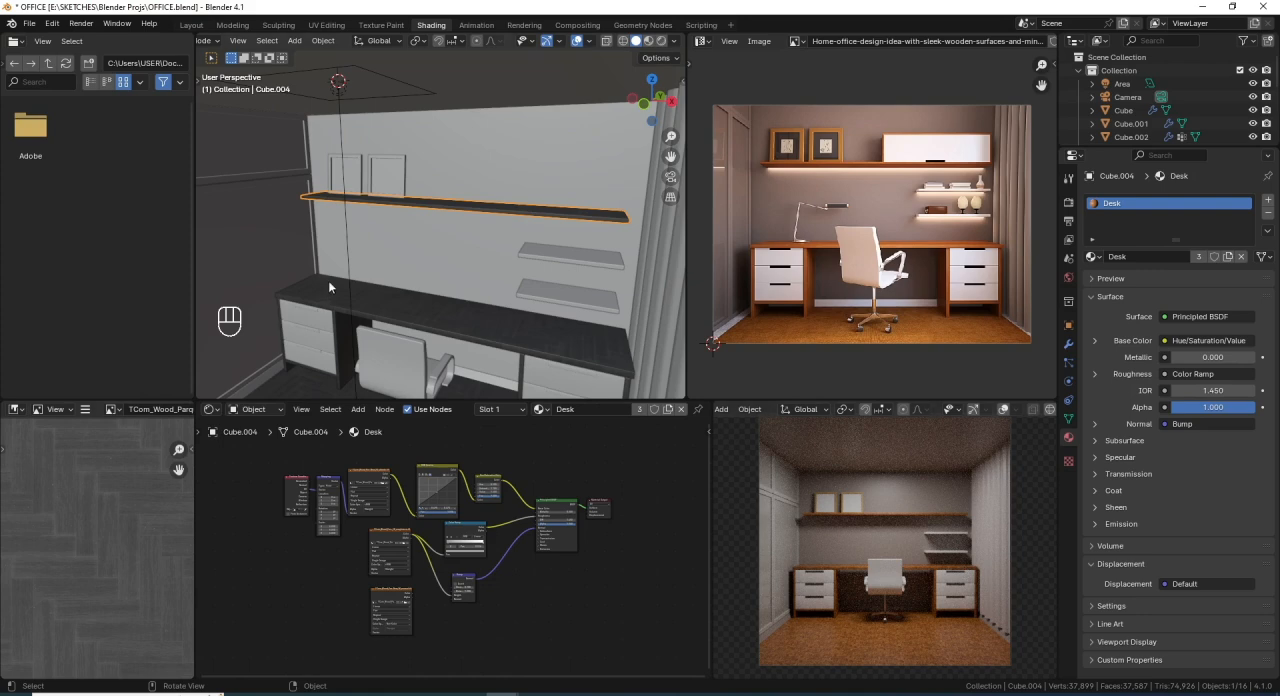
middle_click_drag(328, 287, 512, 198)
key("ctrl+s")
- Snap the 3D cursor to the midpoint of the long shelf's lower back edge, using edge selection in wireframe
key("Tab")
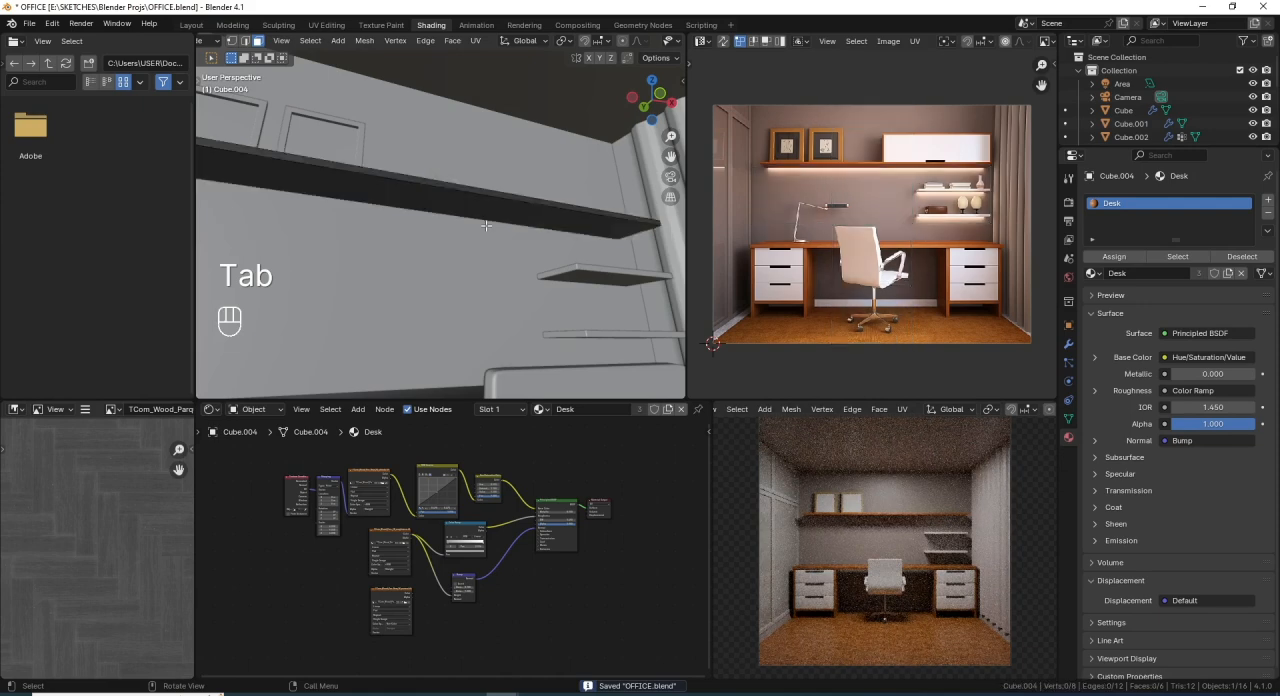
key("shift+z")
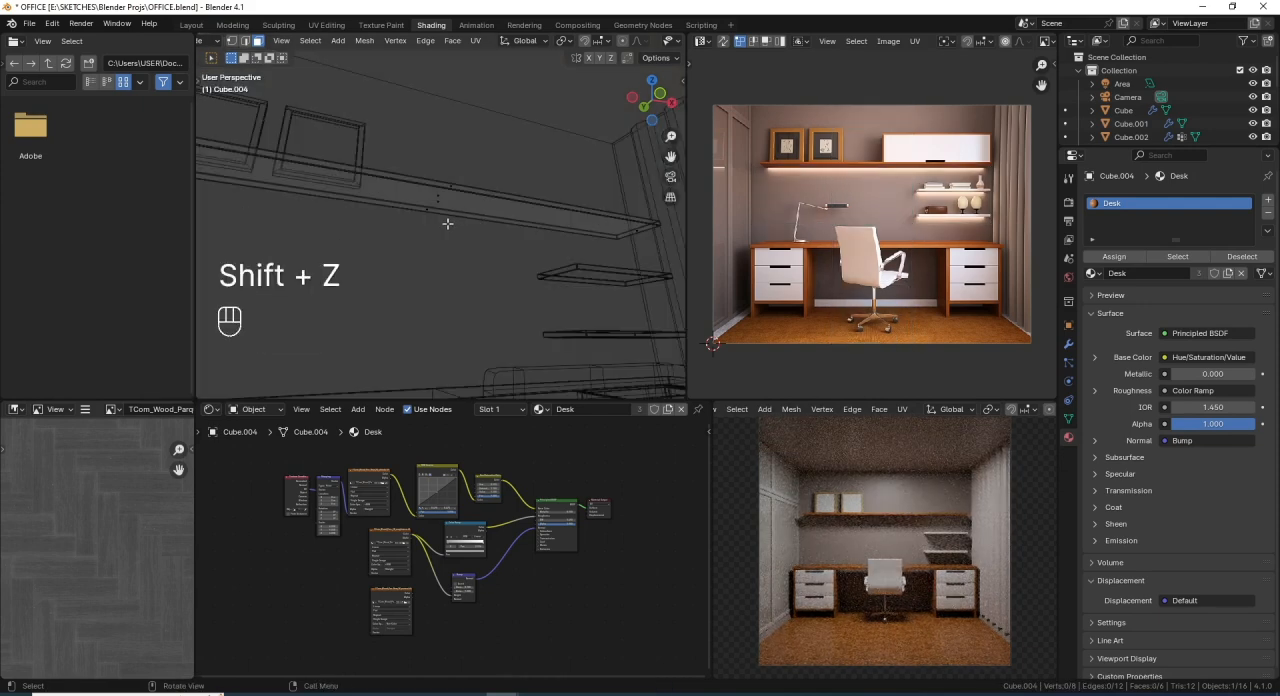
middle_click_drag(447, 223, 477, 283)
key("2")
left_click(455, 220)
key("shift+s")
left_click(433, 334)
key("Tab")
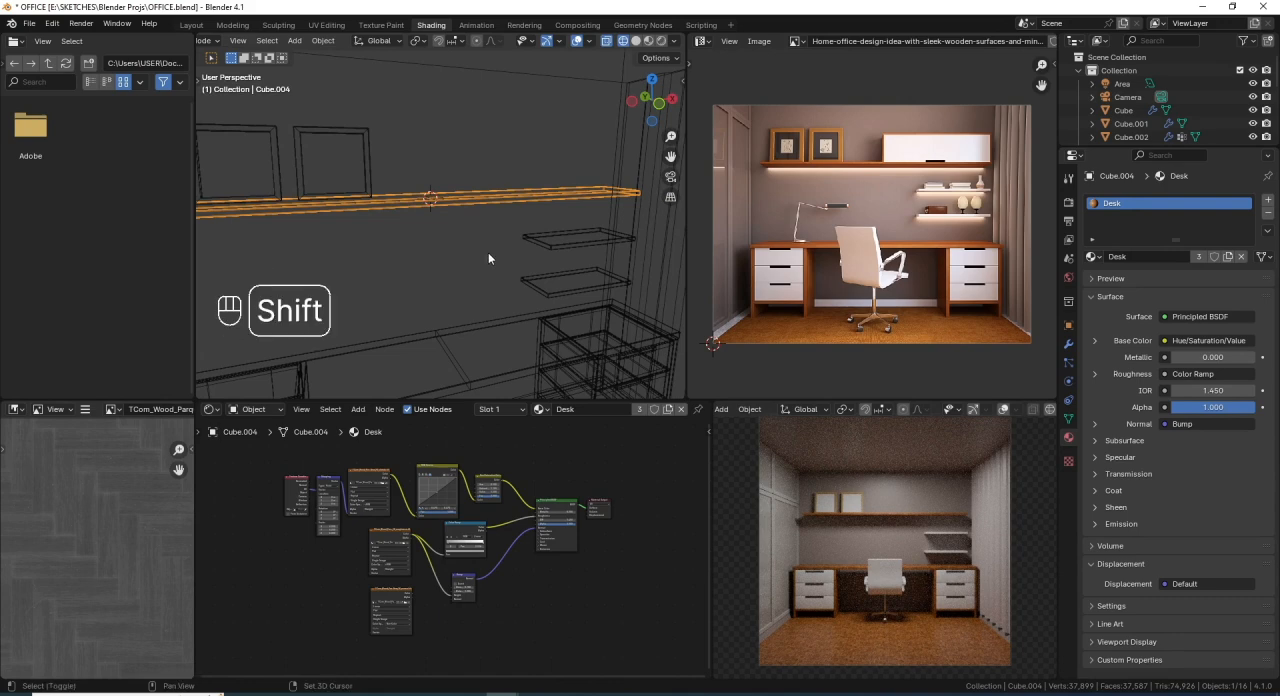
- Add an area light at the 3D cursor and move it along Y away from the wall, under the shelf
key("shift+a")
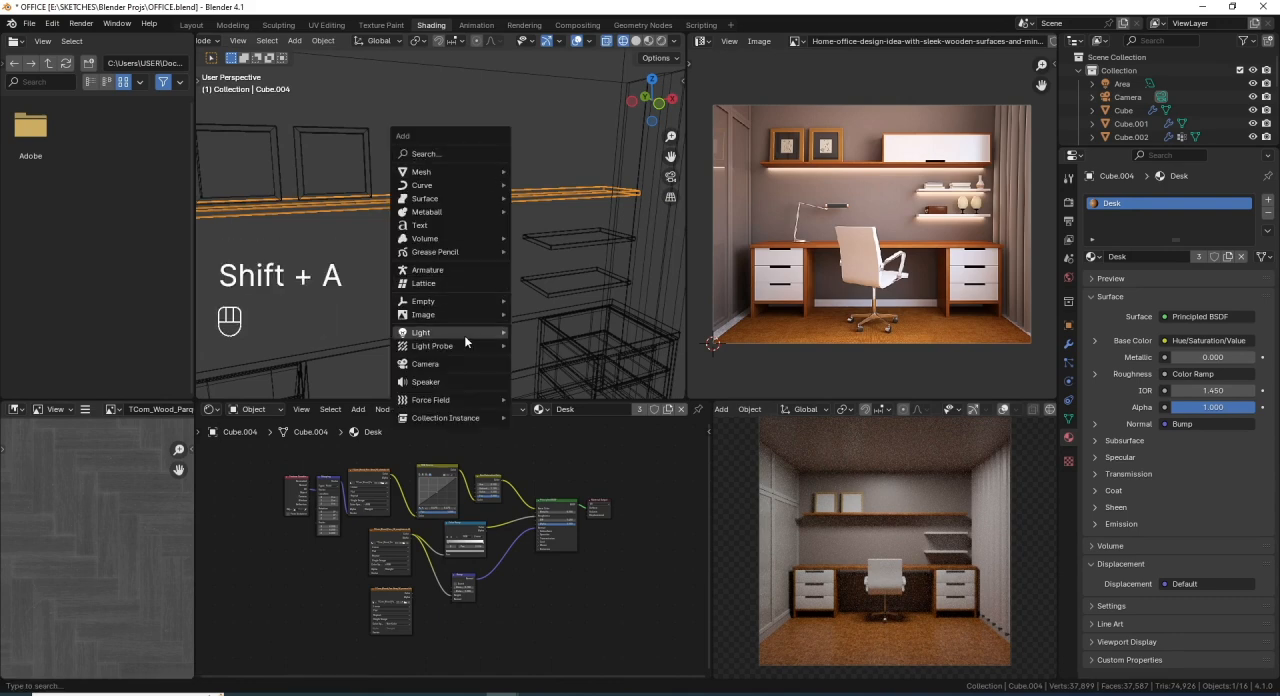
mouse_move(464, 334)
left_click(542, 376)
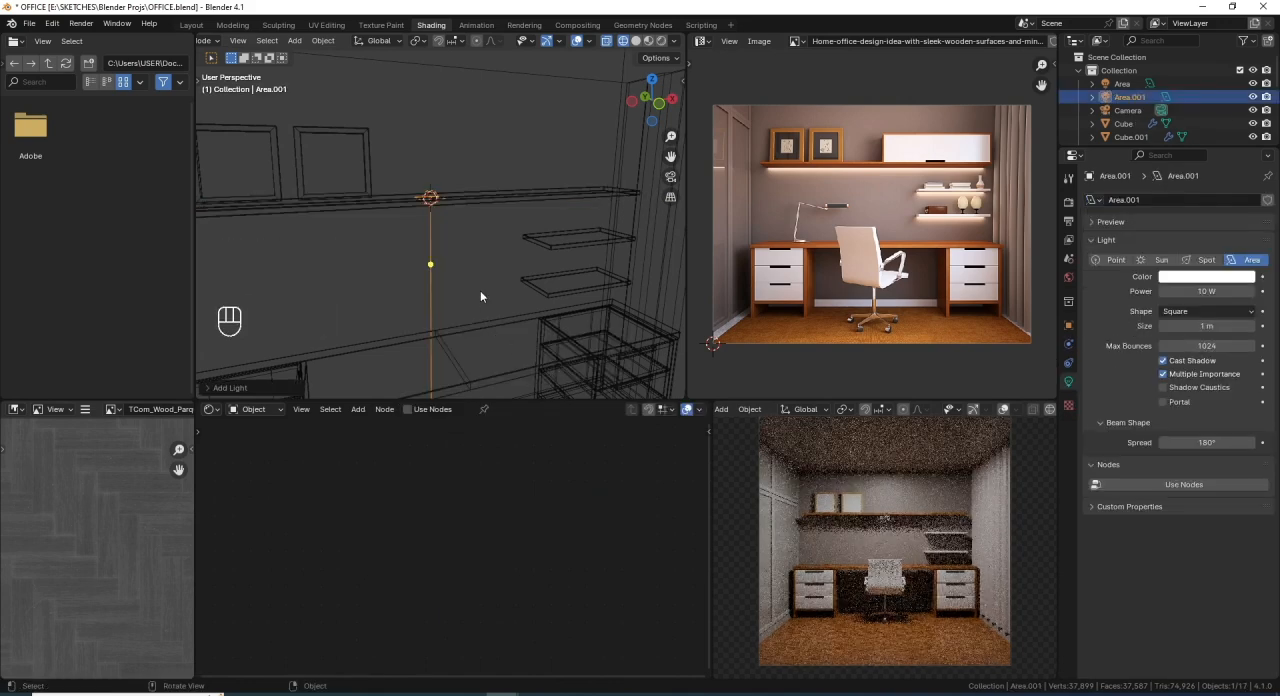
key("KP_7")
scroll(476, 224, "down", 3)
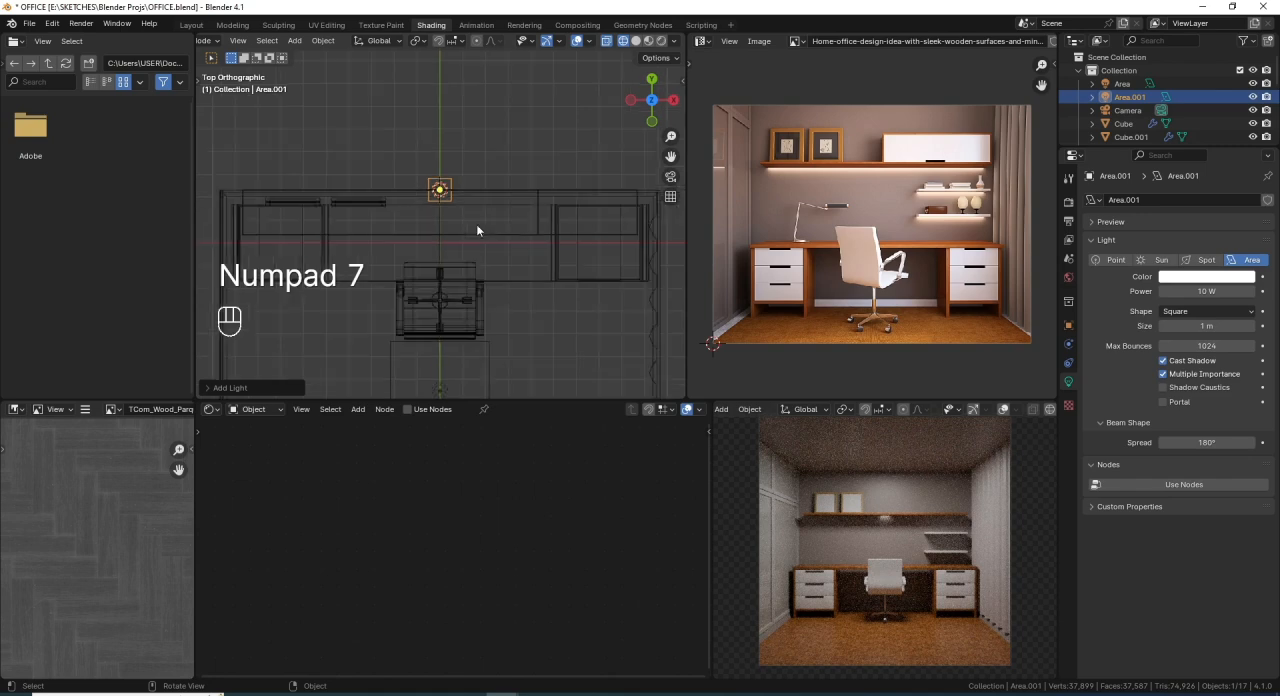
middle_click_drag(478, 224, 487, 200, "shift")
scroll(489, 205, "up", 2)
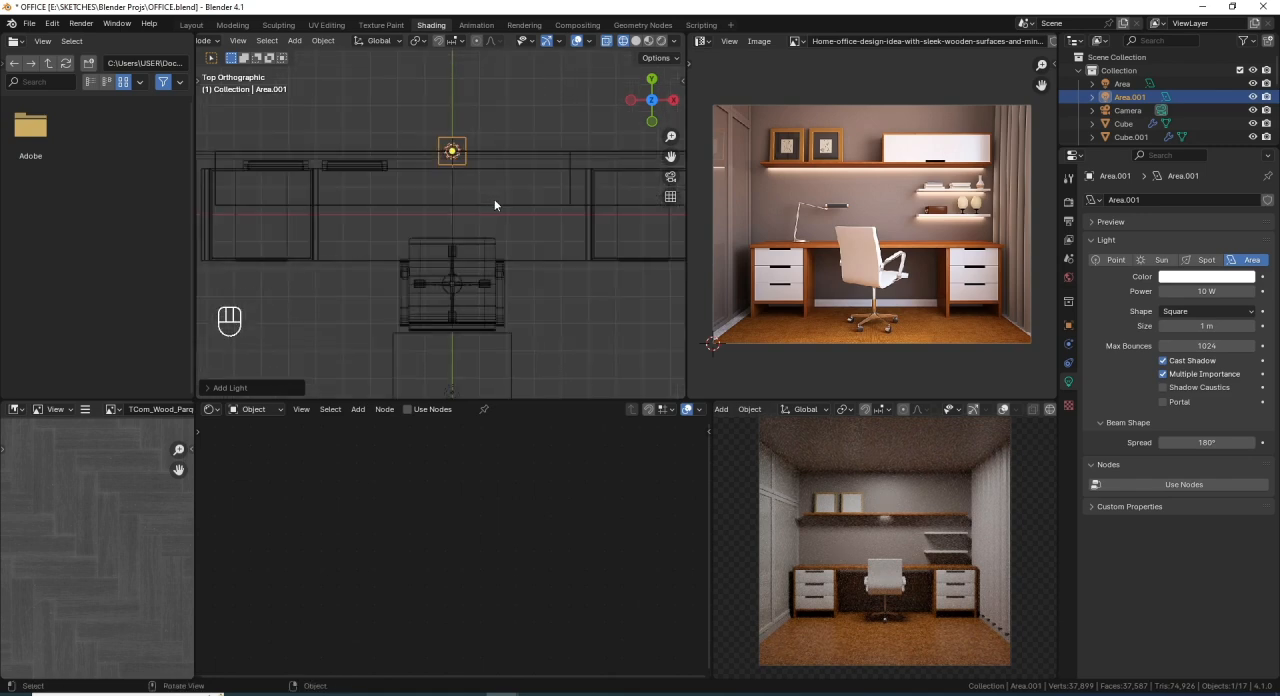
key("g")
key("y")
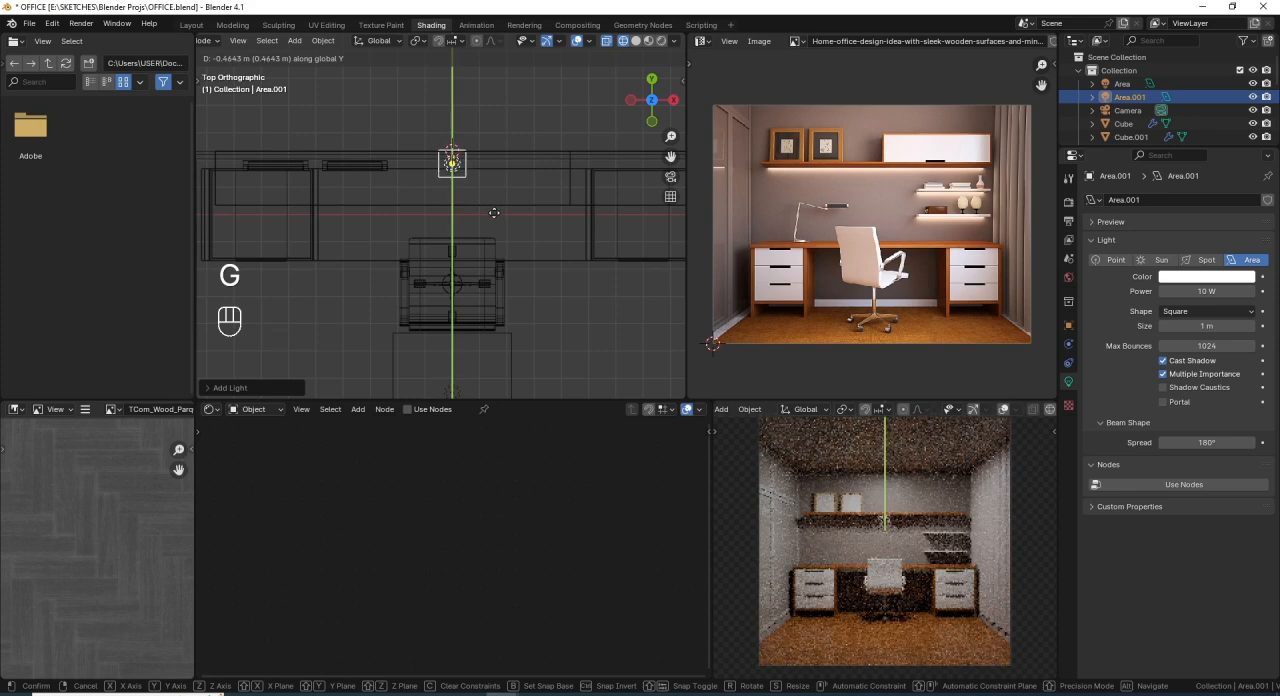
left_click(496, 216)
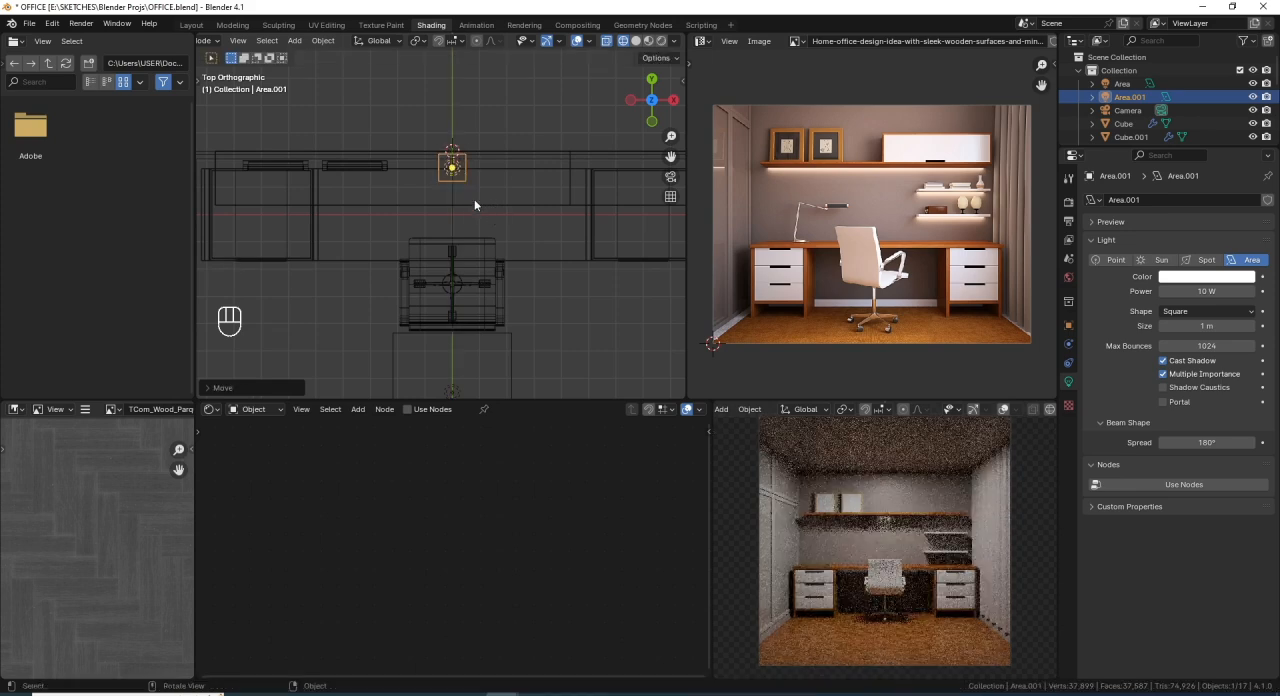
- Scale the new area light along X until it spans the full length of the shelf
scroll(493, 225, "down", 1)
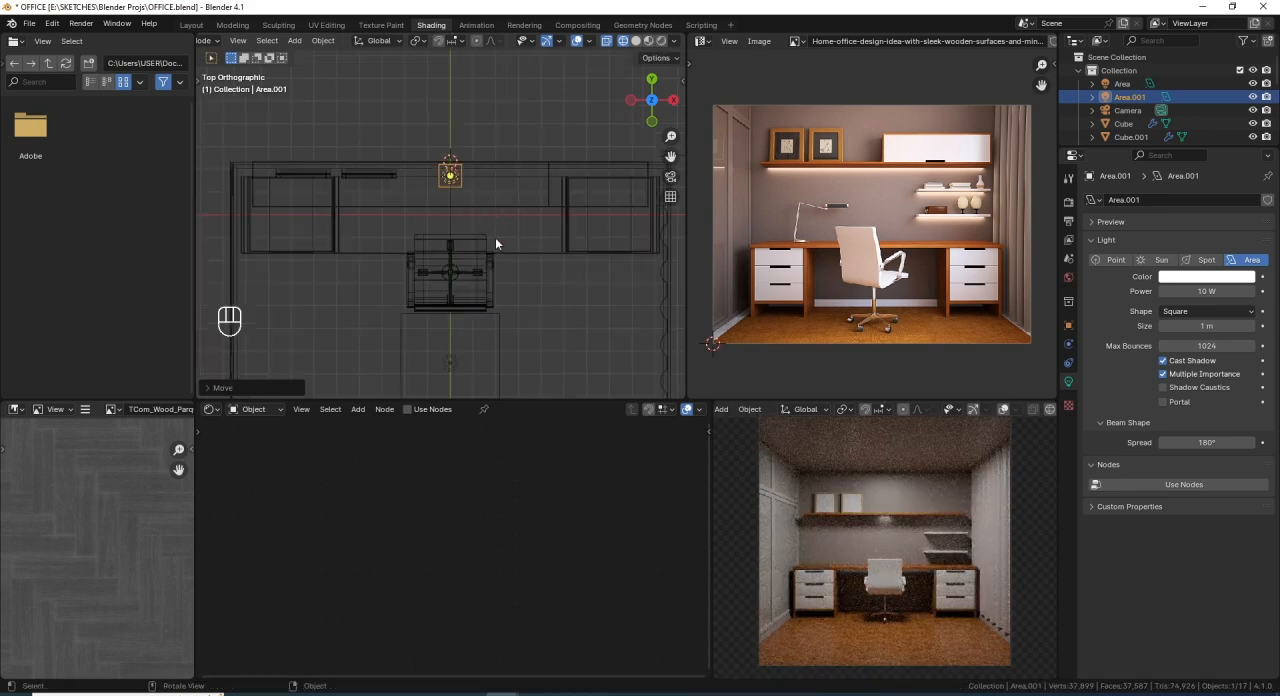
key("s")
key("x")
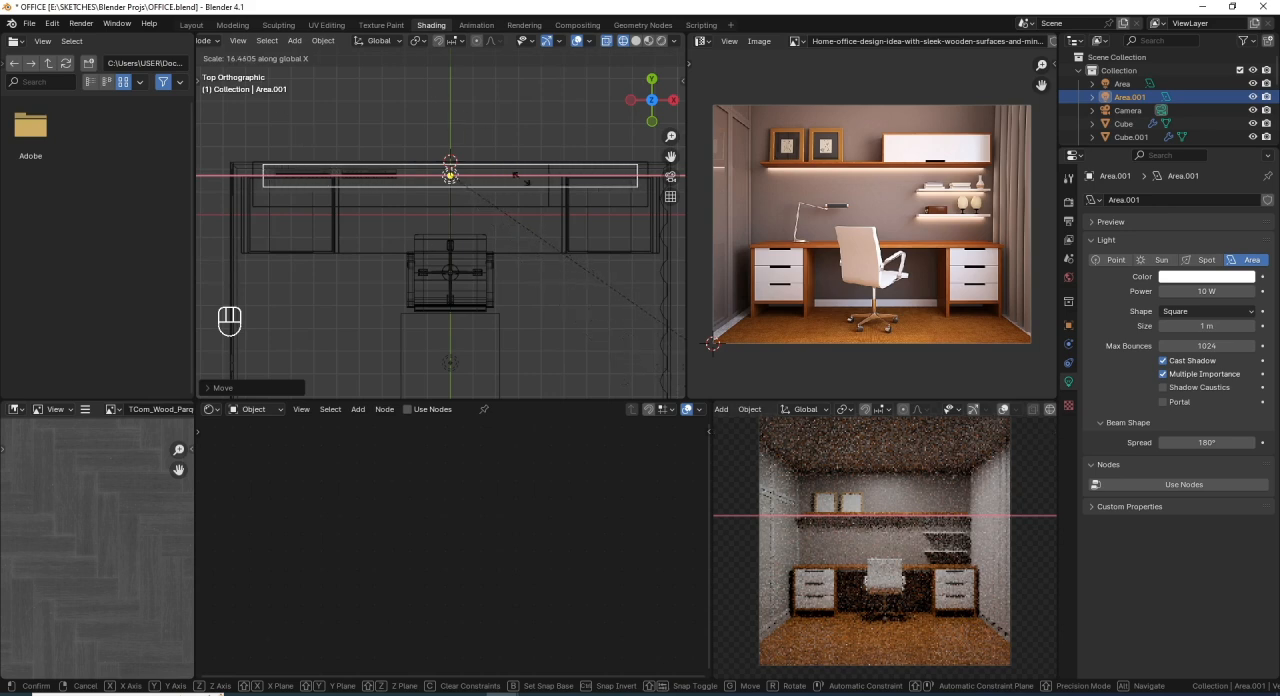
left_click(568, 218)
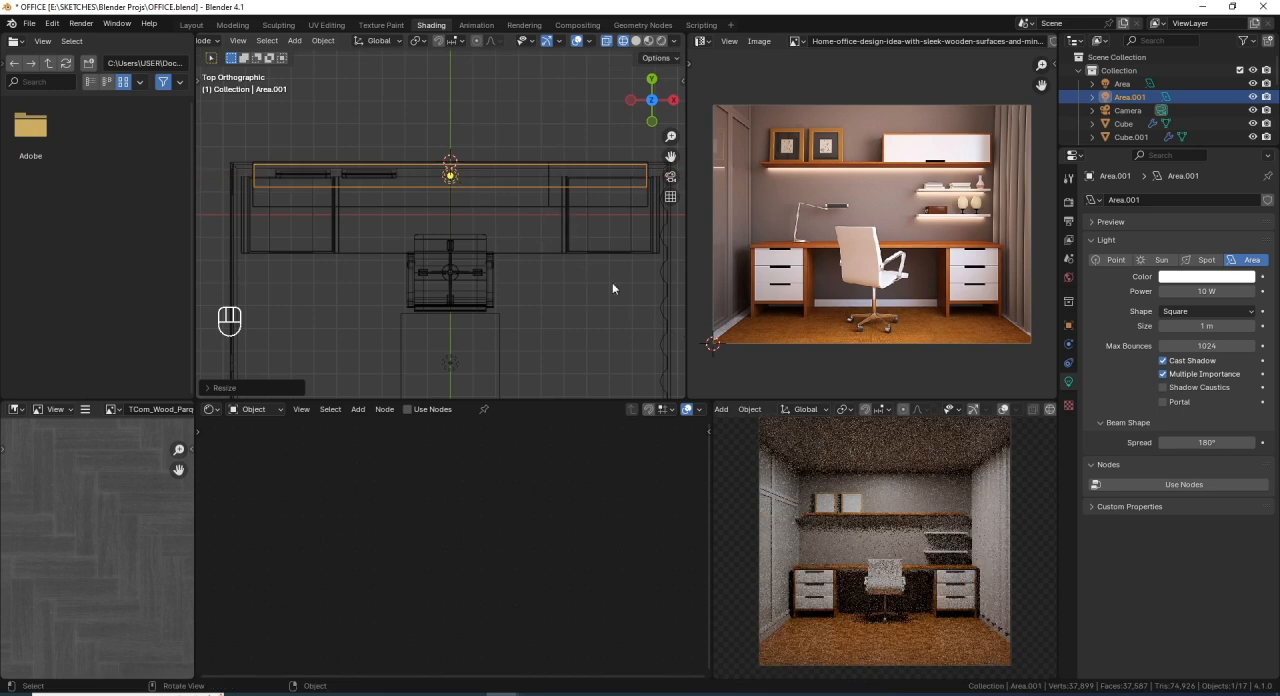
- Return the viewport to solid shading, view the light from below the shelf and save the file
middle_click_drag(594, 269, 474, 273)
key("shift+z")
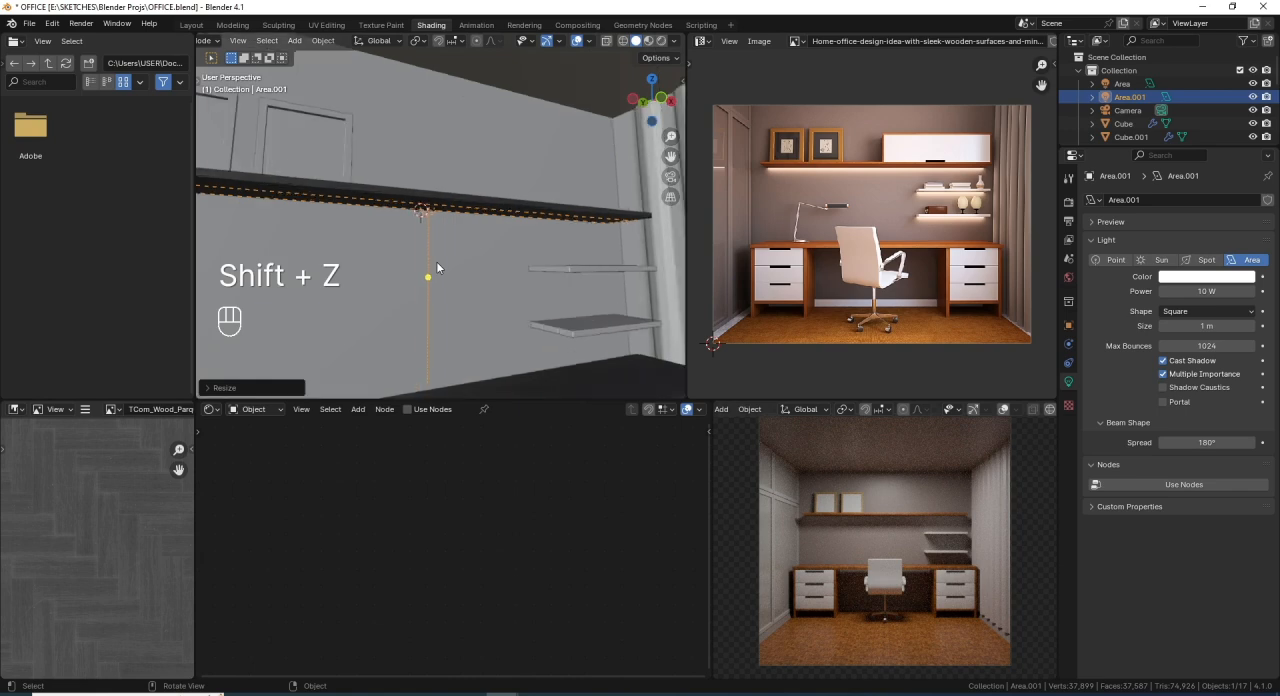
middle_click_drag(436, 261, 492, 230)
scroll(492, 231, "down", 3)
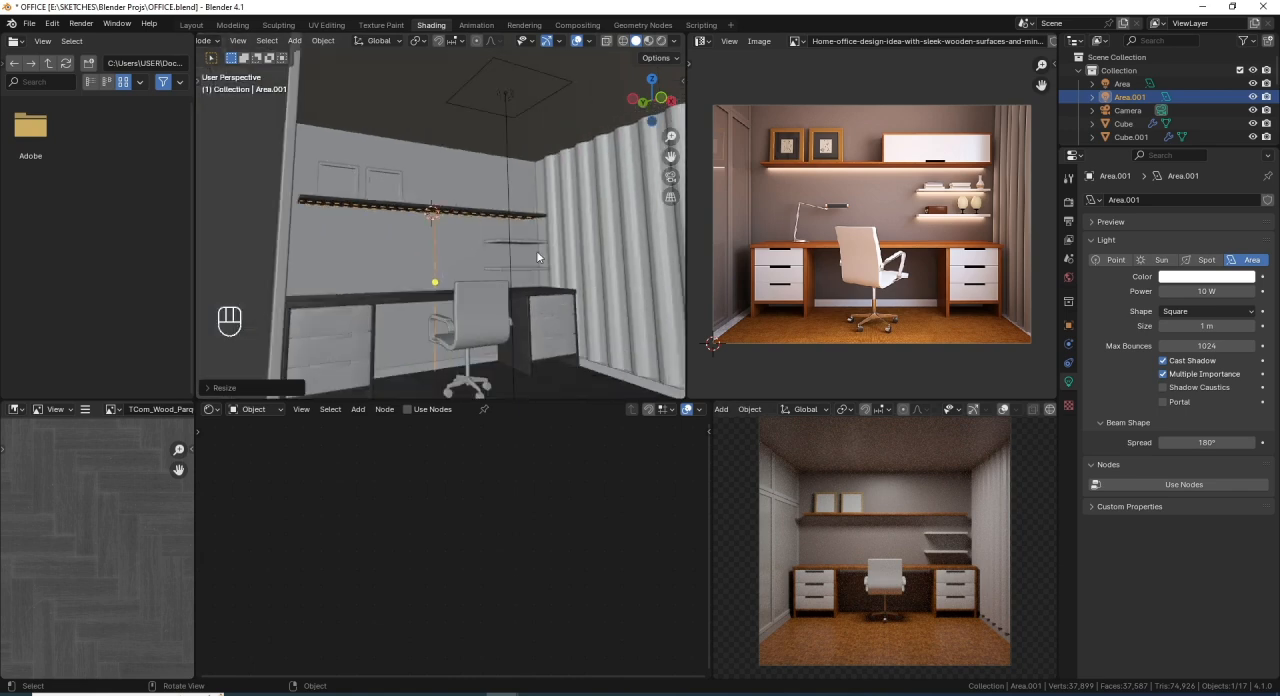
scroll(535, 253, "up", 1)
key("ctrl+s")
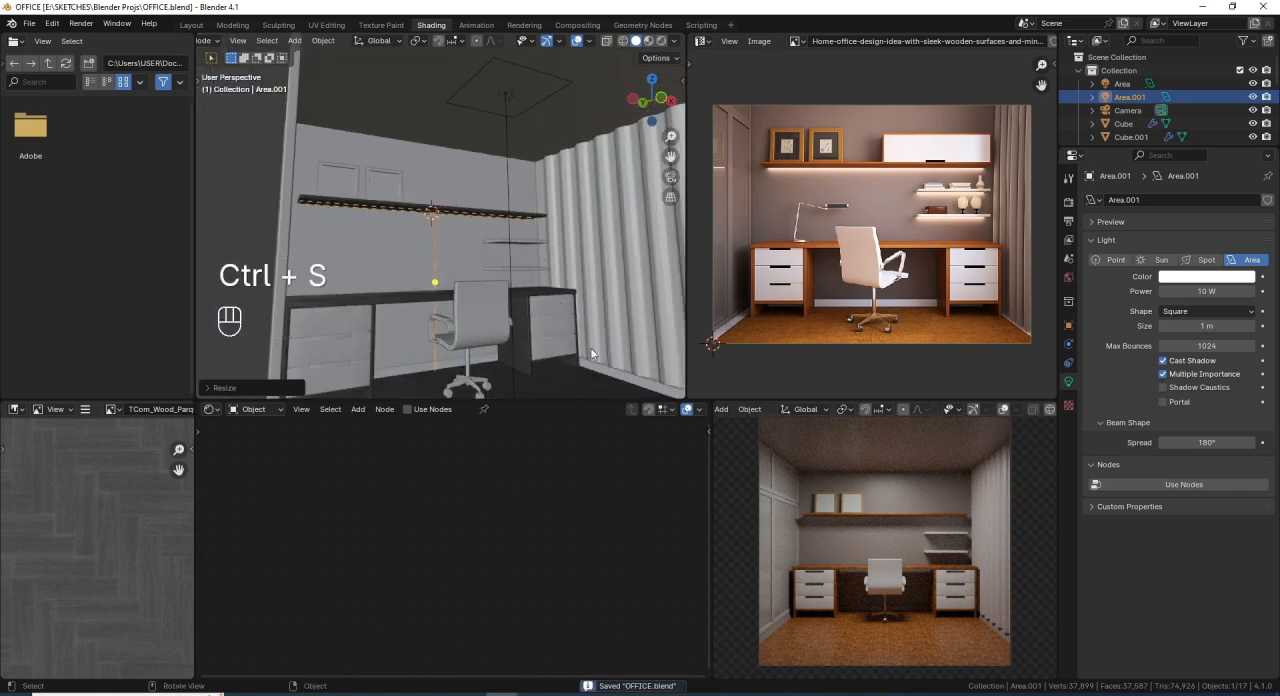
- Lower the area light about 0.05 m along Z, just beneath the shelf's underside
scroll(387, 256, "up", 2)
scroll(451, 230, "up", 4)
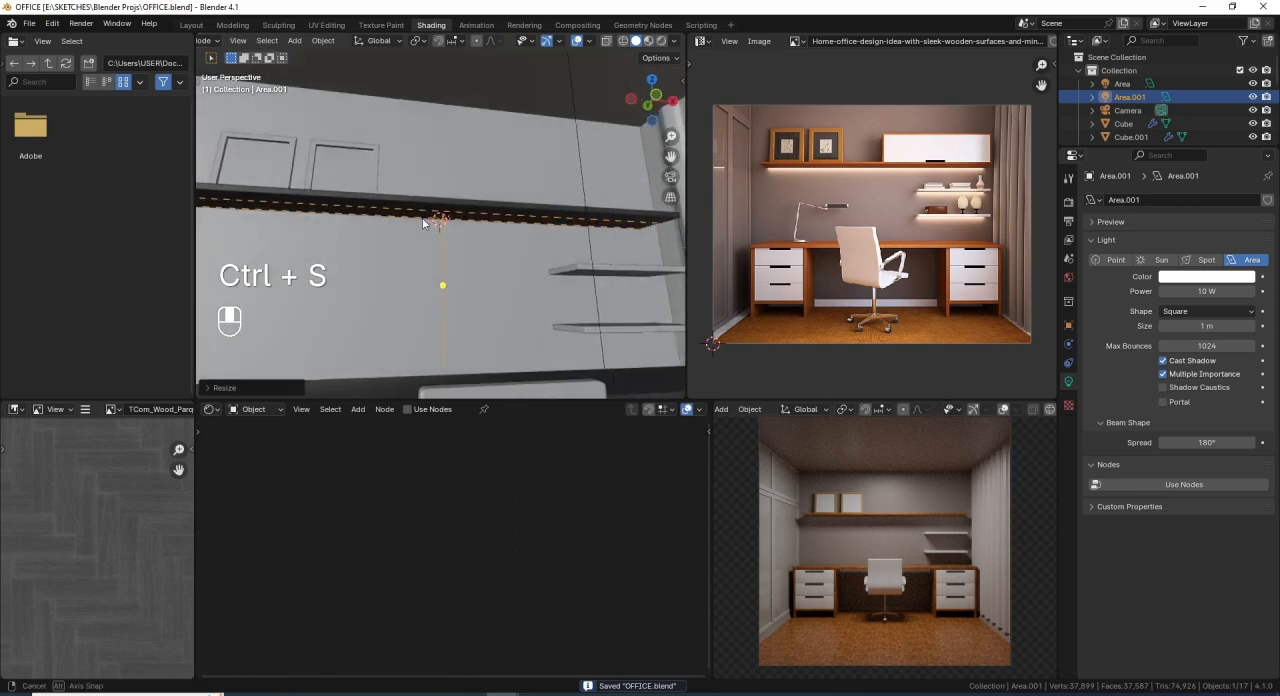
key("g")
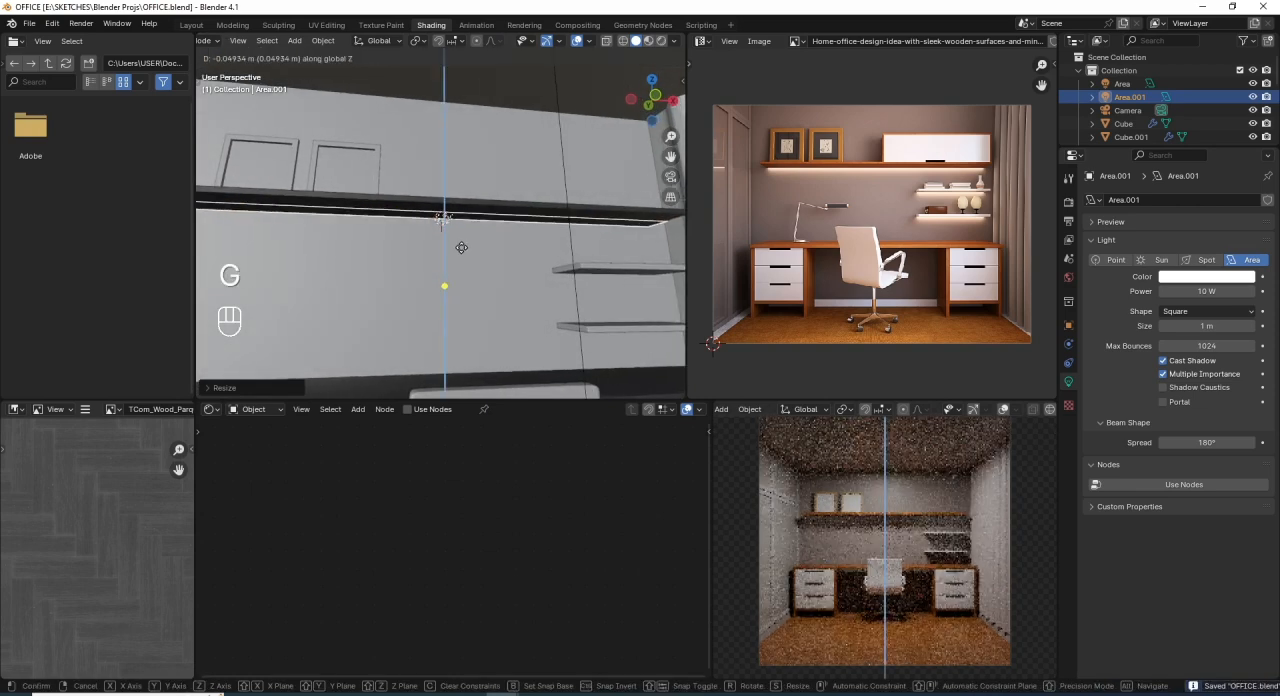
left_click(462, 245)
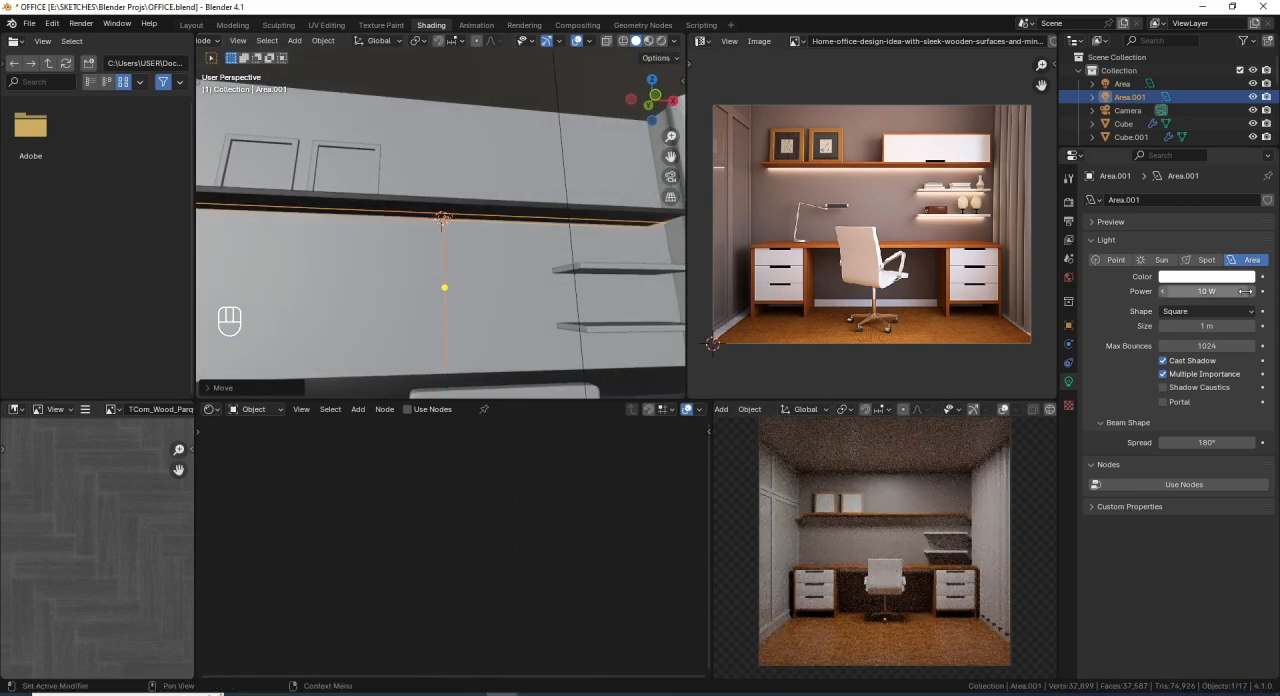
- Set the area light's power to 300 W and its color to hue 0.113 and saturation 0.342
left_click(1236, 291)
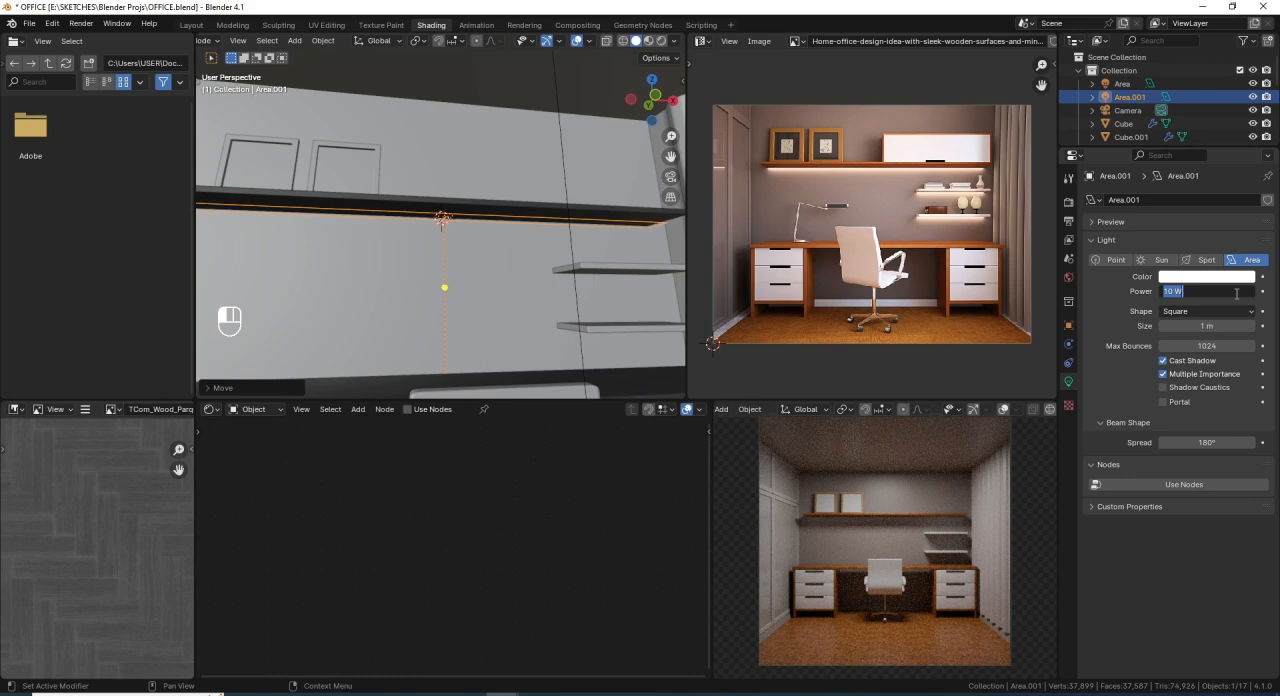
key("Return")
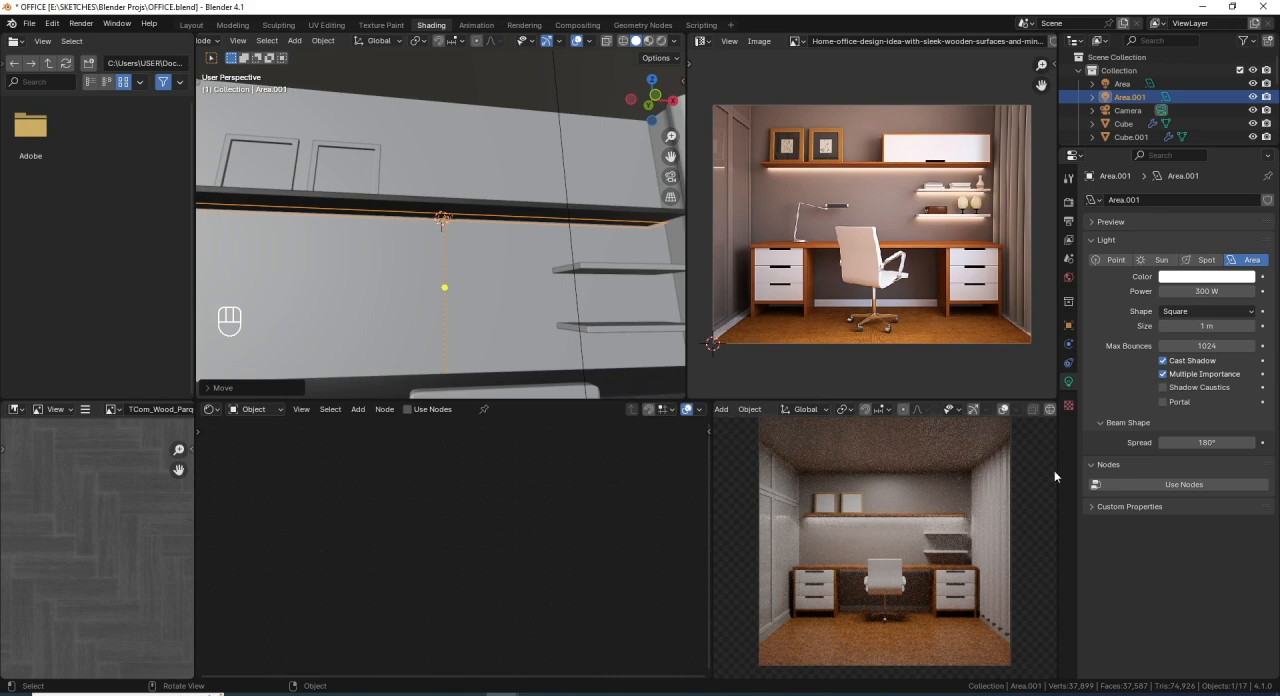
left_click(1225, 283)
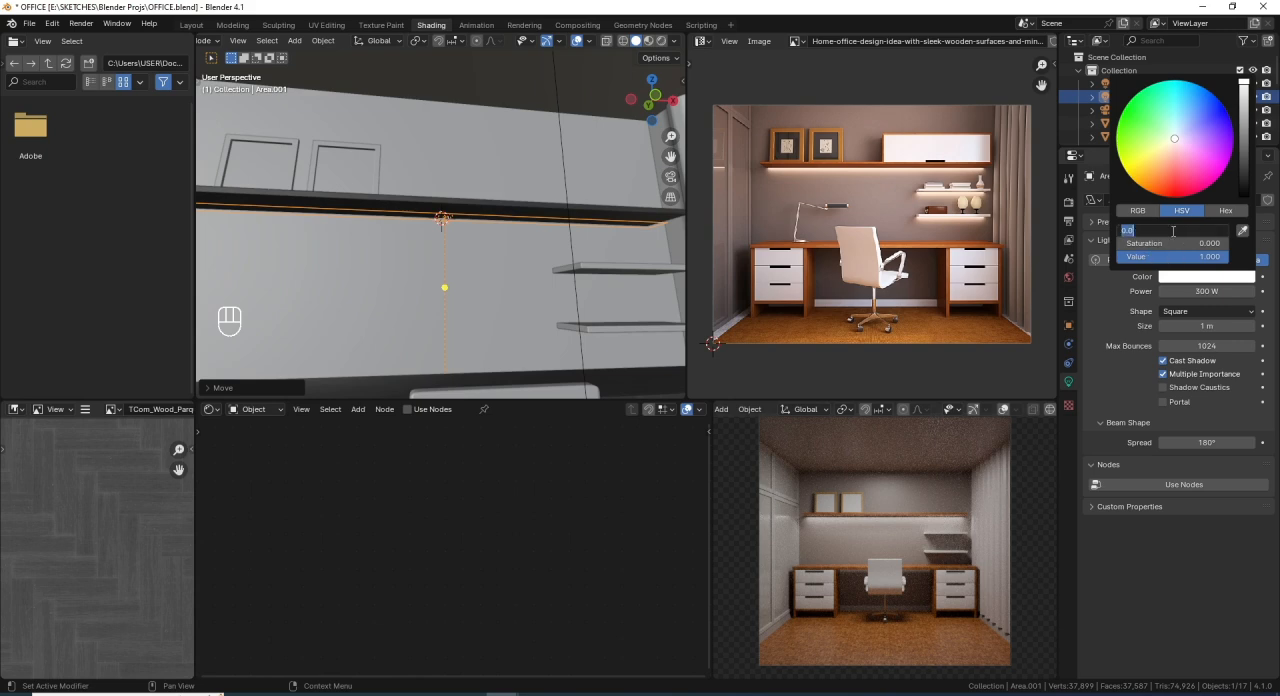
type(".113")
key("Return")
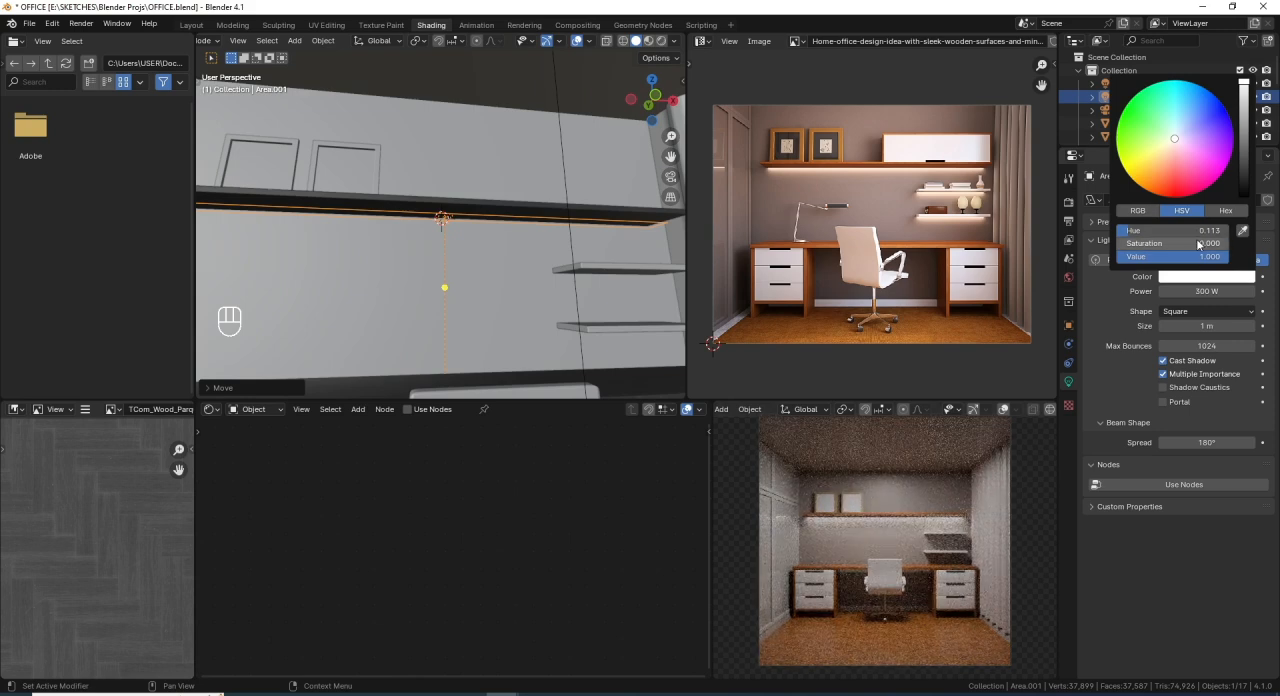
left_click(1199, 244)
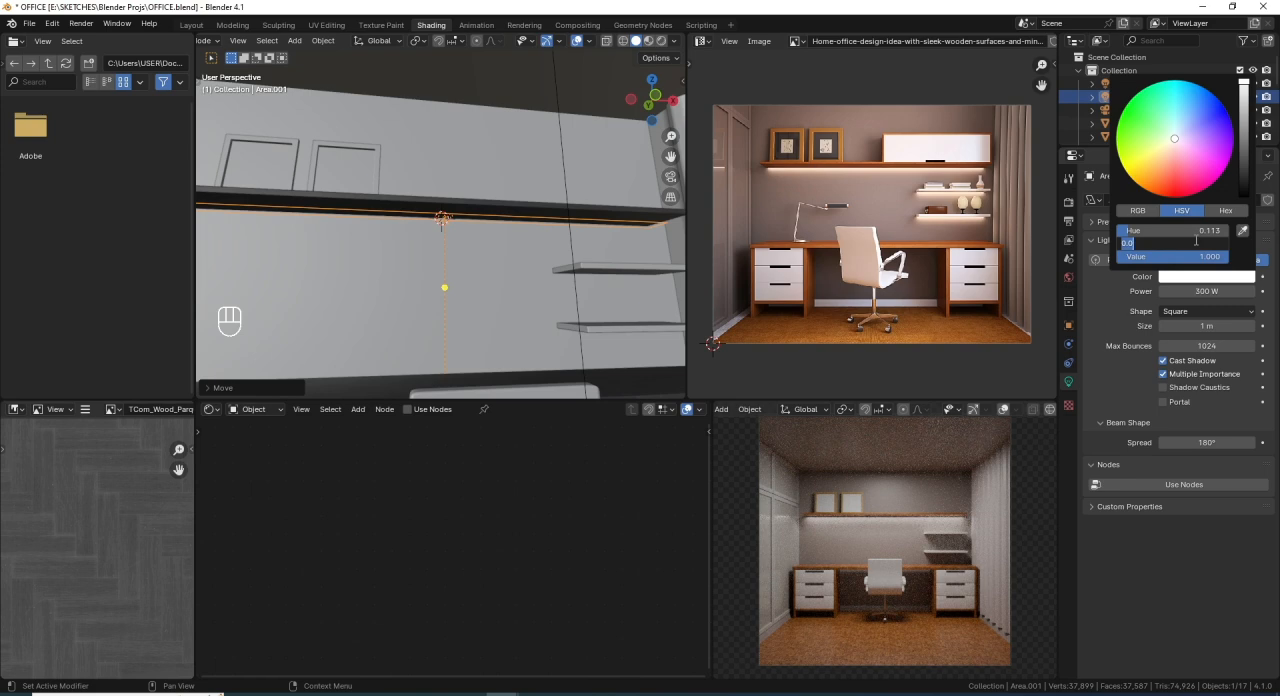
key("BackSpace")
type(".342")
key("Return")
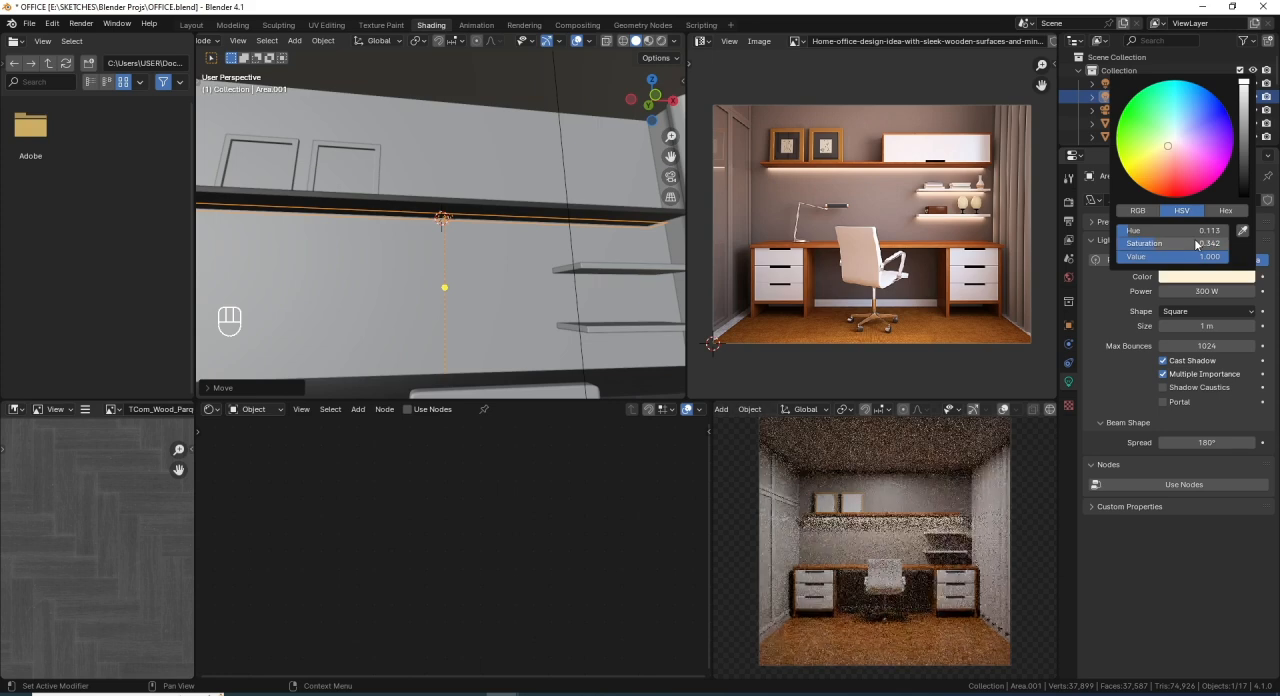
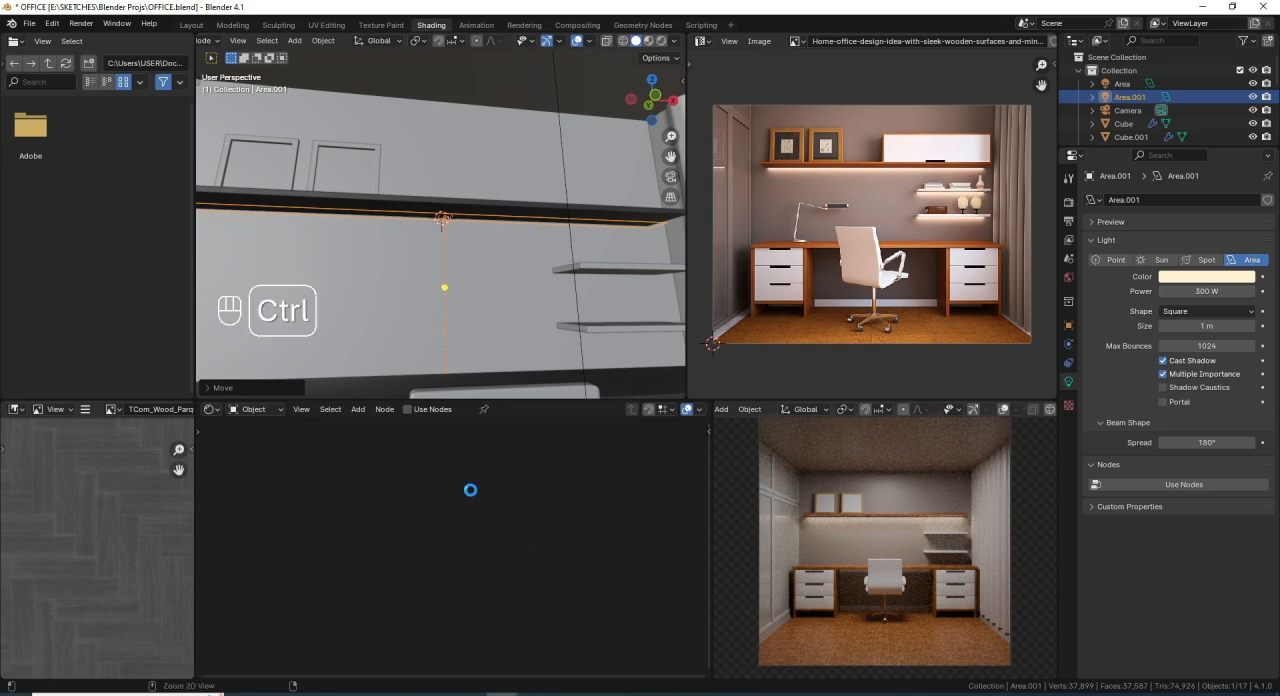
- Save the file and check the area light's extent against the long shelf from above in wireframe
key("ctrl+s")
scroll(494, 190, "down", 4)
scroll(500, 212, "up", 5)
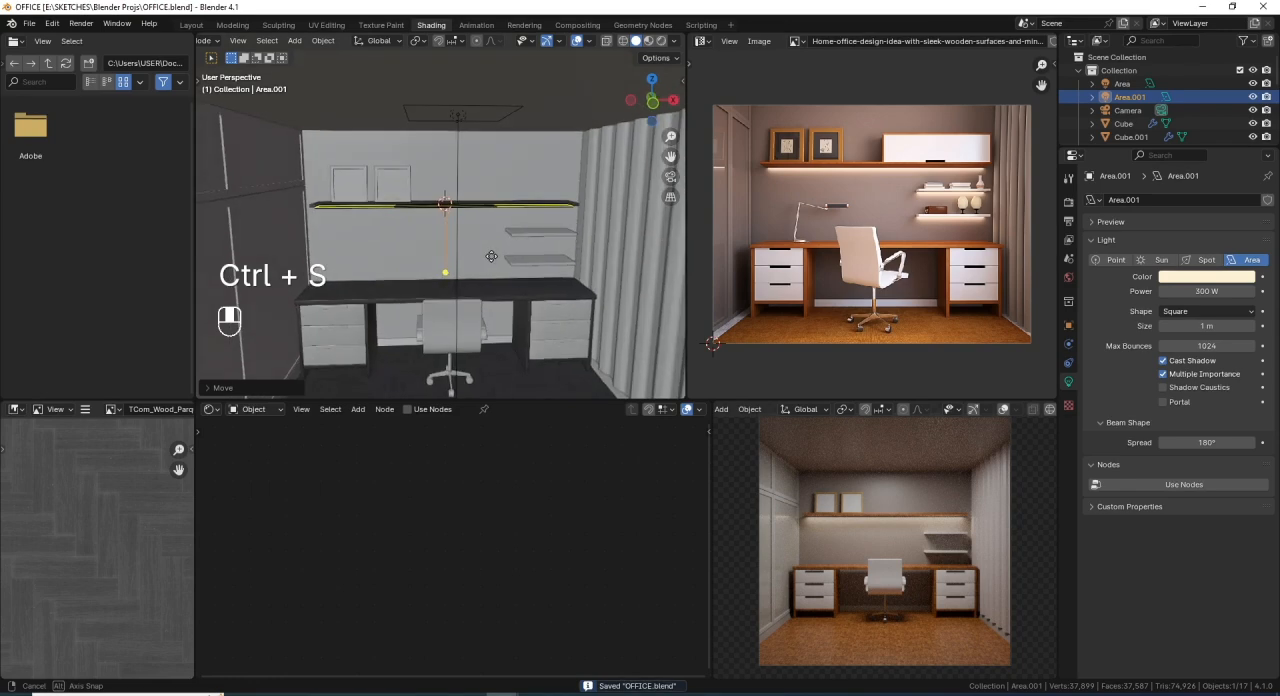
key("KP_7")
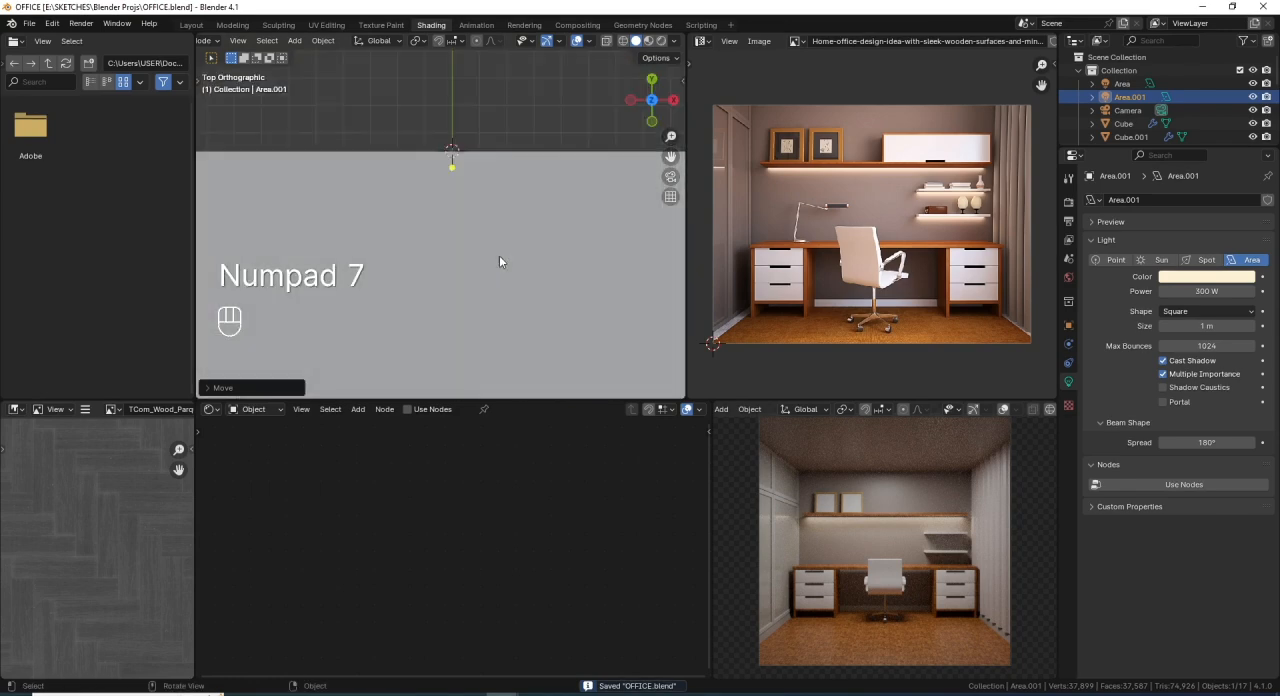
key("shift+z")
middle_click_drag(499, 262, 392, 226, "shift")
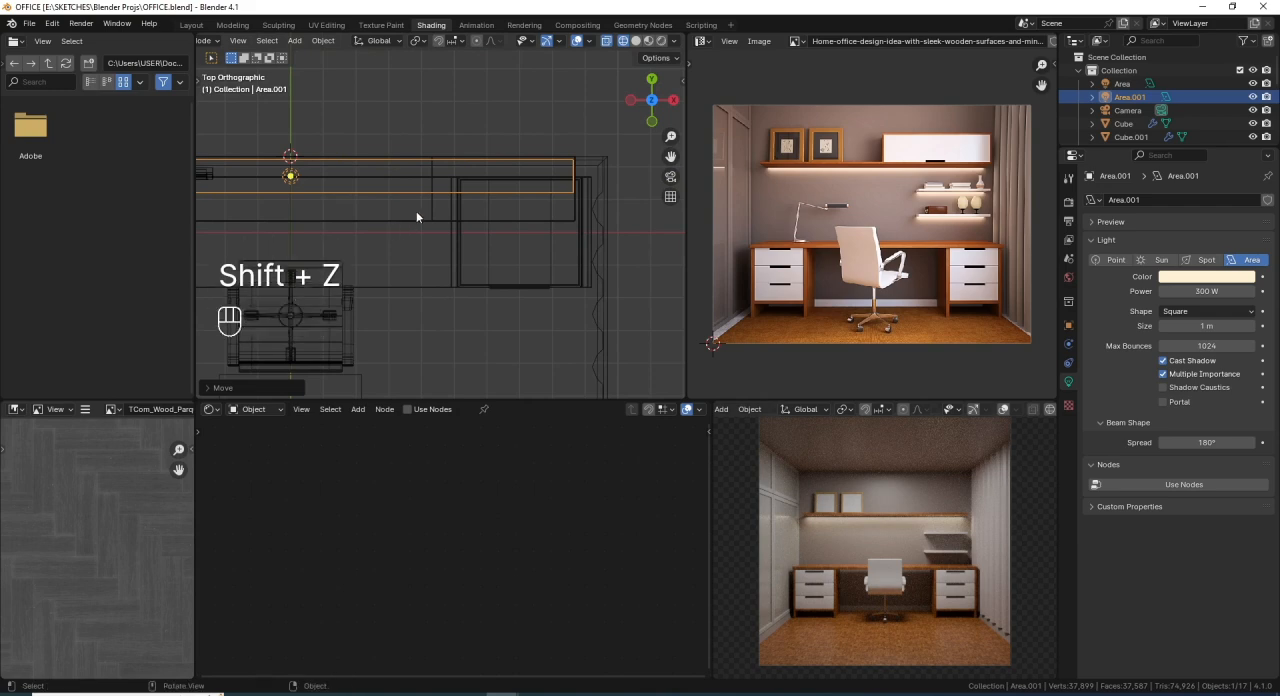
mouse_move(480, 248)
middle_mouse_down()
mouse_move(502, 166)
mouse_move(473, 137)
mouse_move(458, 212)
middle_mouse_up()
key("shift+z")
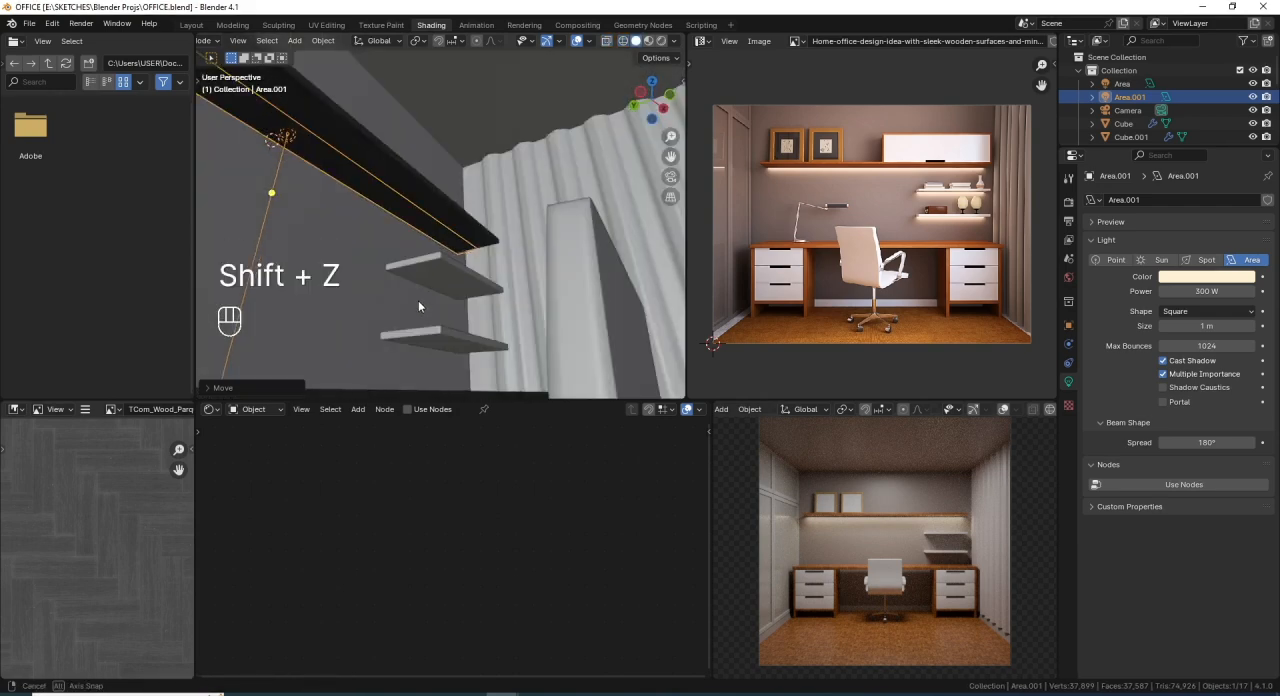
- Snap the 3D cursor to the lower back edge of the upper small wall shelf
mouse_move(418, 300)
middle_mouse_down()
mouse_move(427, 270)
mouse_move(429, 300)
mouse_move(514, 257)
mouse_move(500, 249)
mouse_move(509, 313)
middle_mouse_up()
left_click(441, 273)
key("Tab")
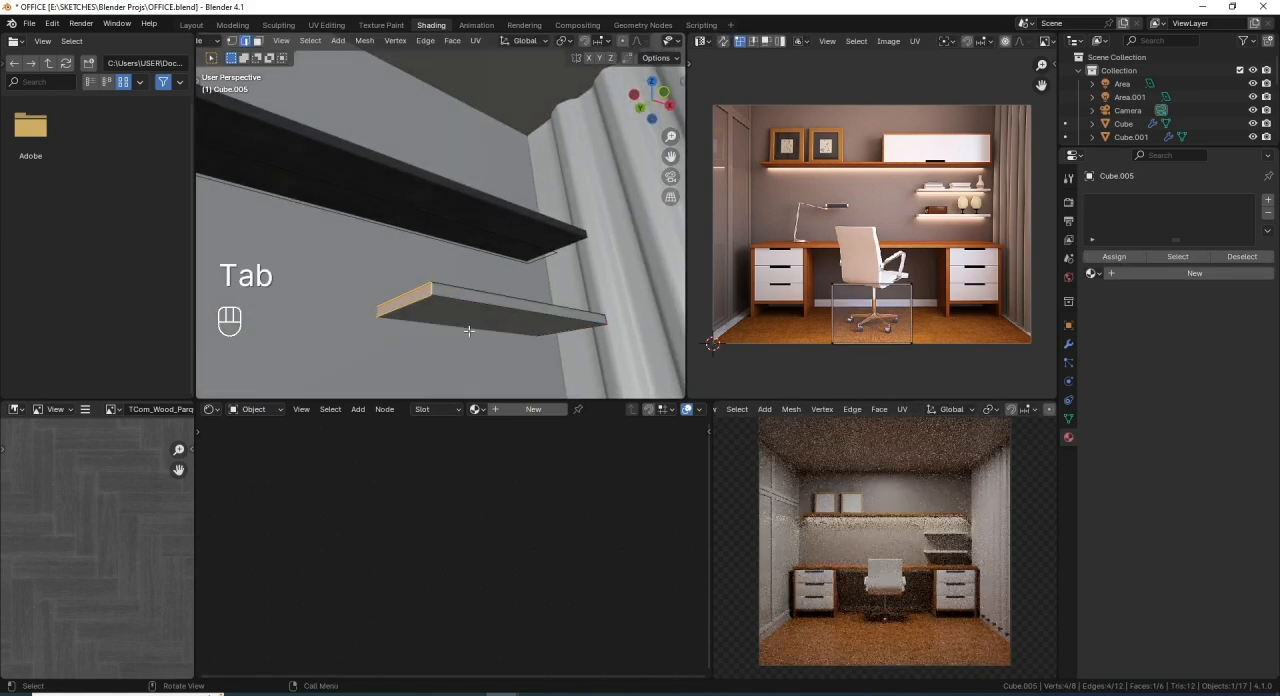
left_click(470, 328)
key("shift+z")
middle_click_drag(476, 324, 484, 318)
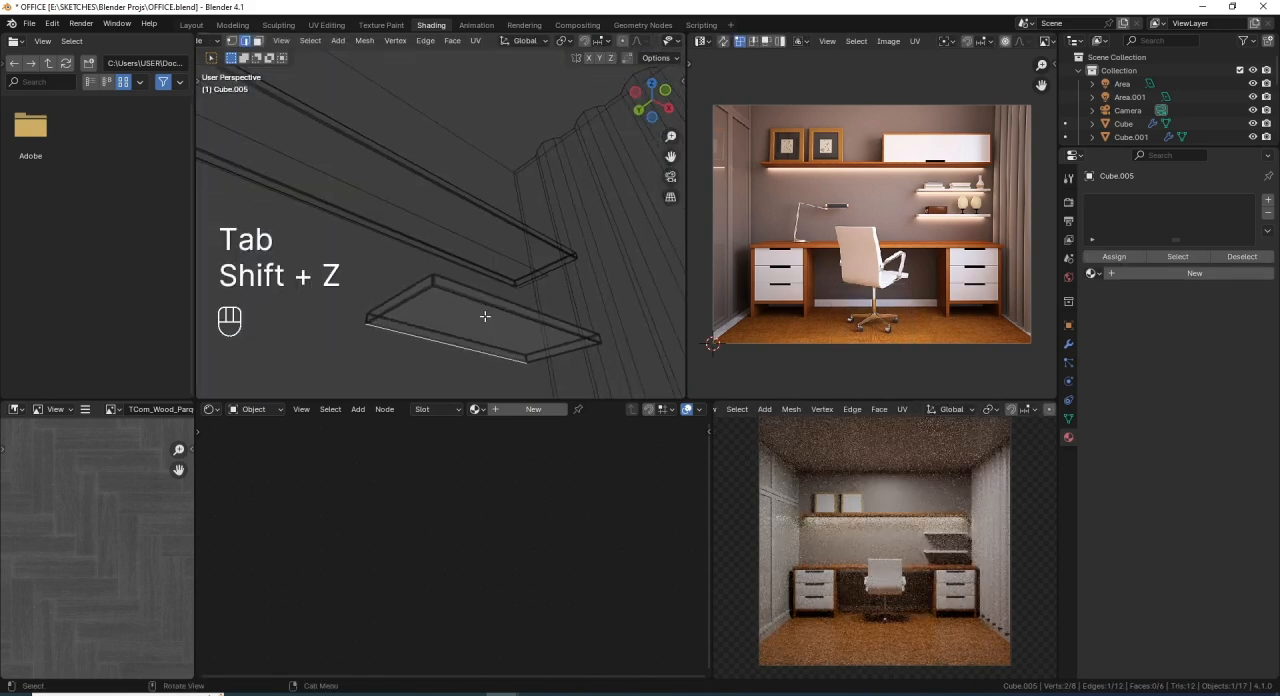
key("shift+s")
left_click(494, 402)
middle_click_drag(494, 402, 476, 305)
key("Tab")
- Move the long shelf's area light to the 3D cursor and reset its scale
middle_click_drag(439, 236, 494, 250, "shift")
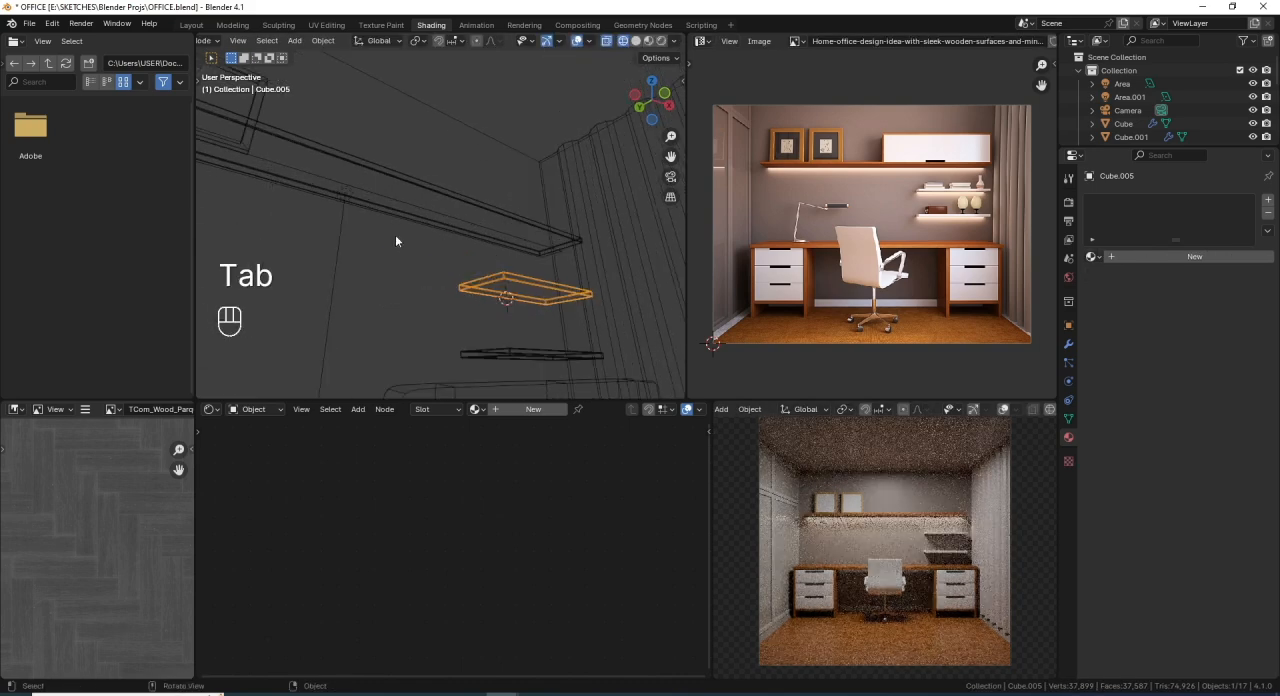
left_click(344, 211)
middle_click_drag(384, 239, 455, 313)
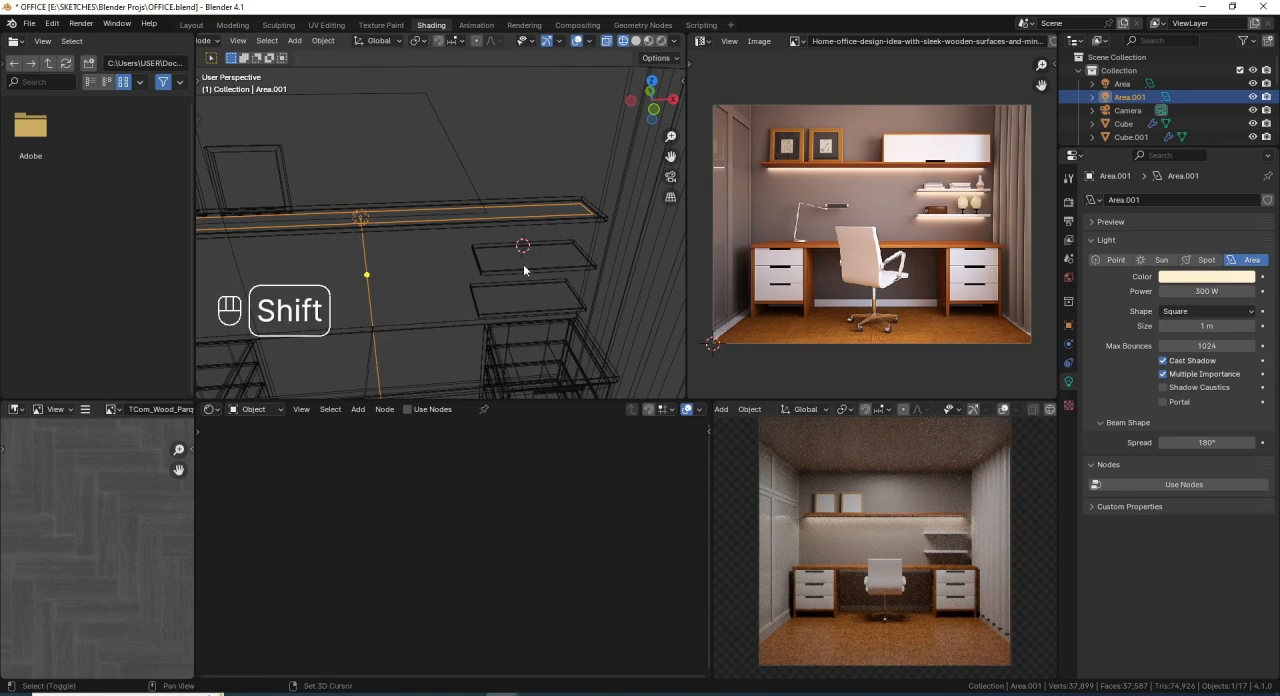
key("shift+s")
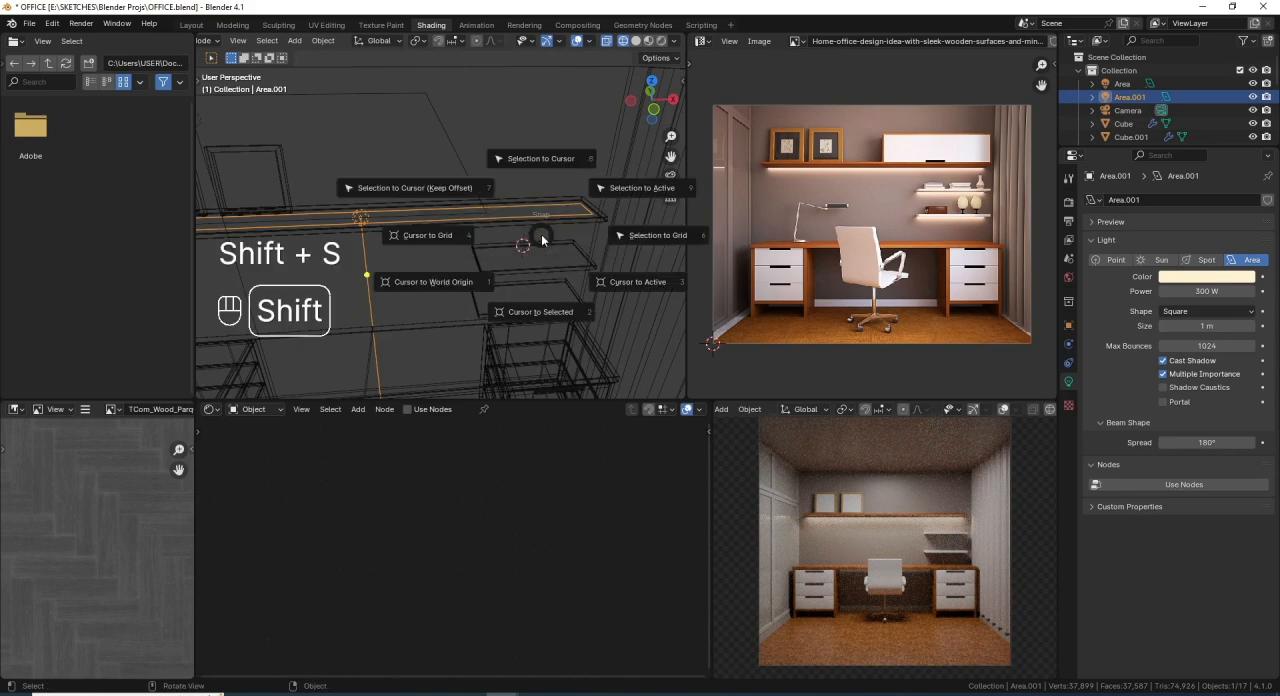
left_click(532, 159)
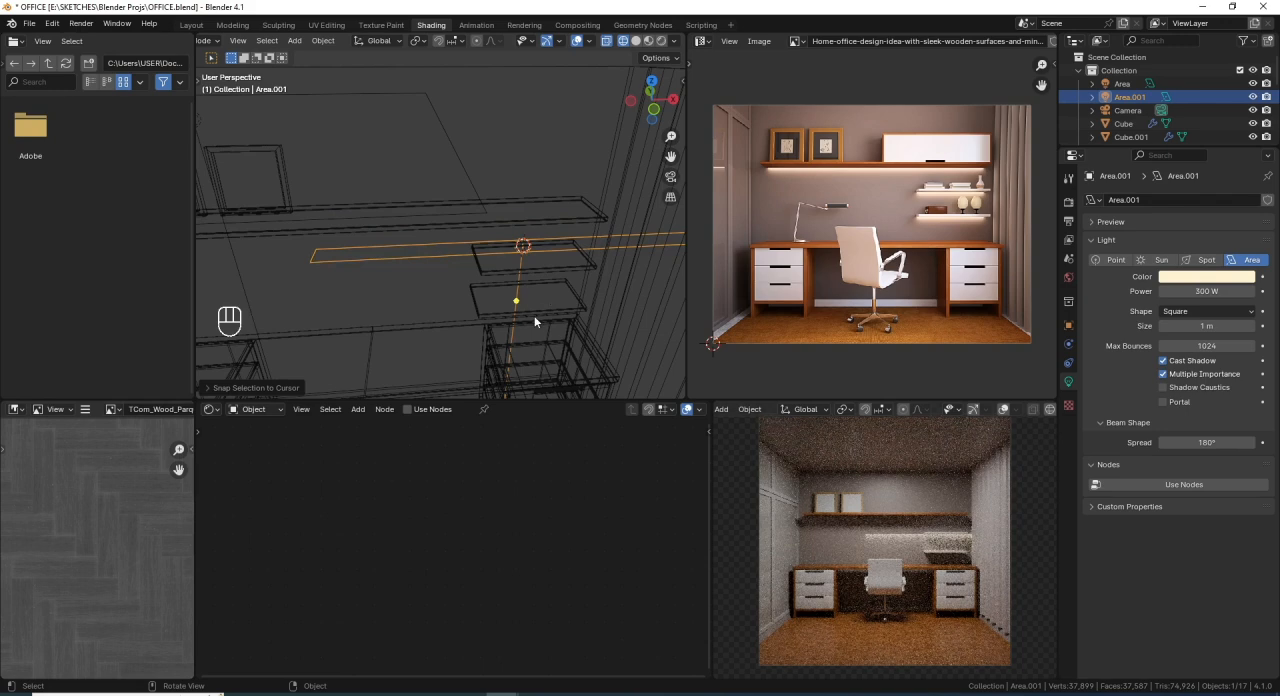
key("alt+s")
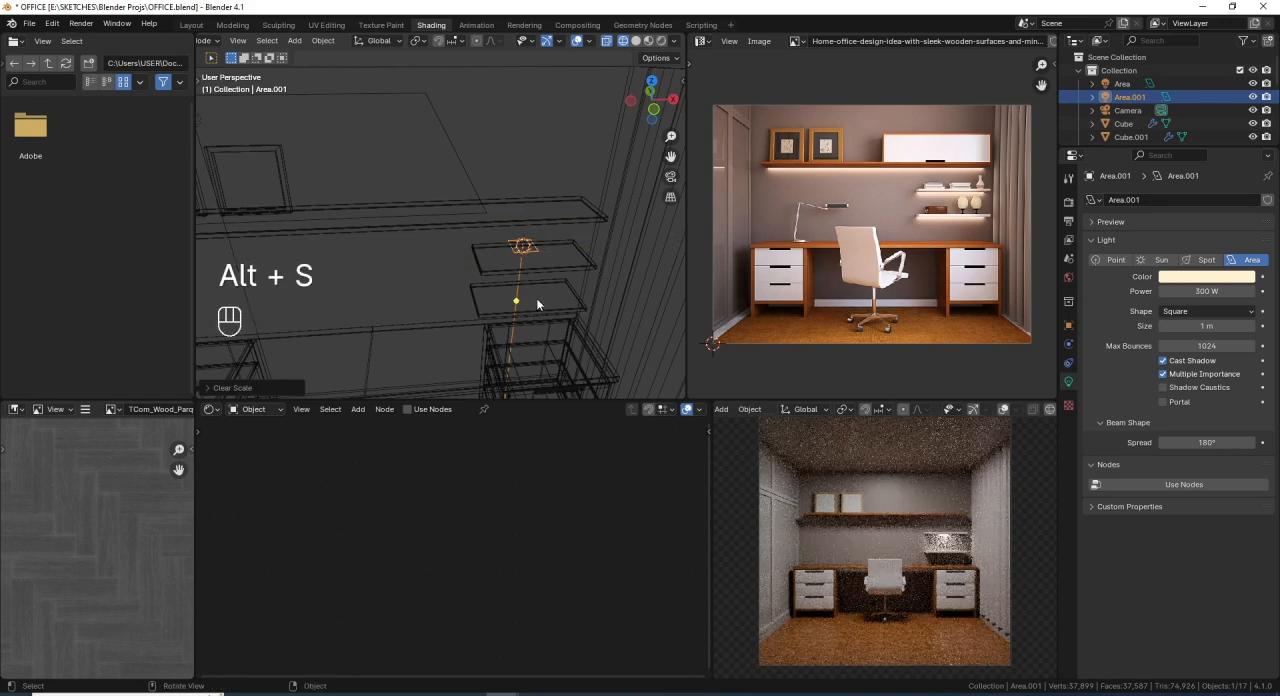
- In top view, move the area light along Y until it sits under the small shelf, clear of the wall
key("KP_7")
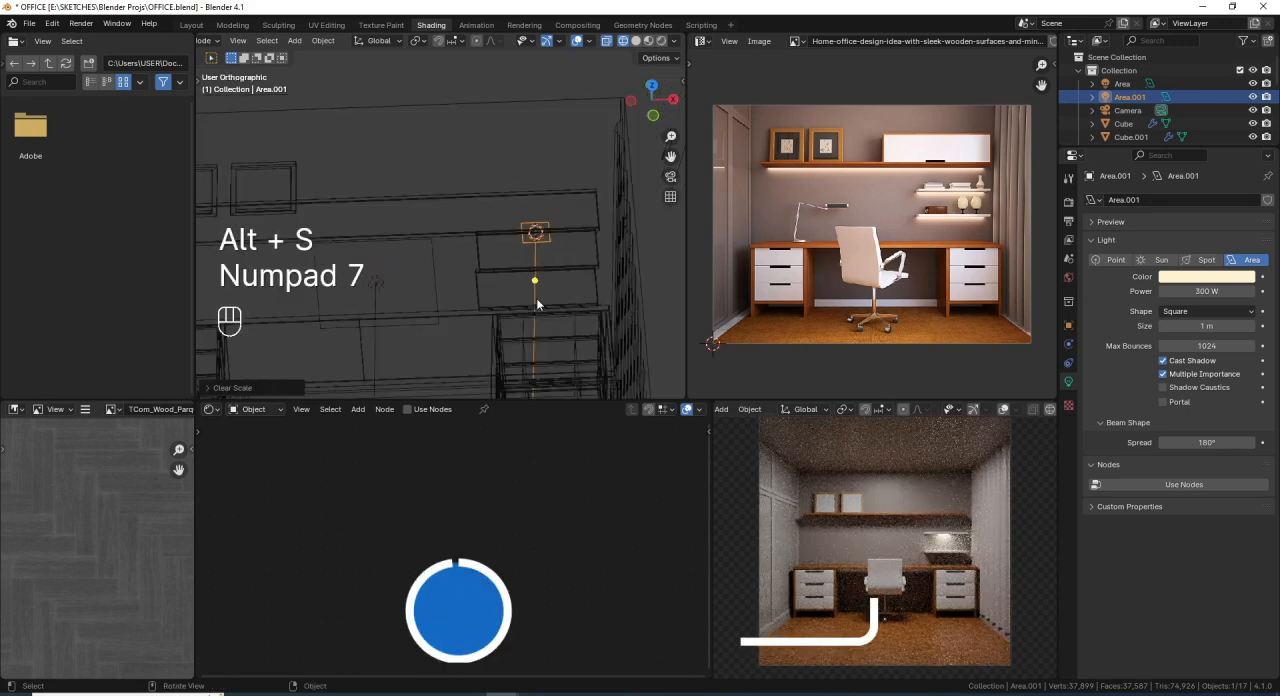
scroll(544, 226, "up", 3)
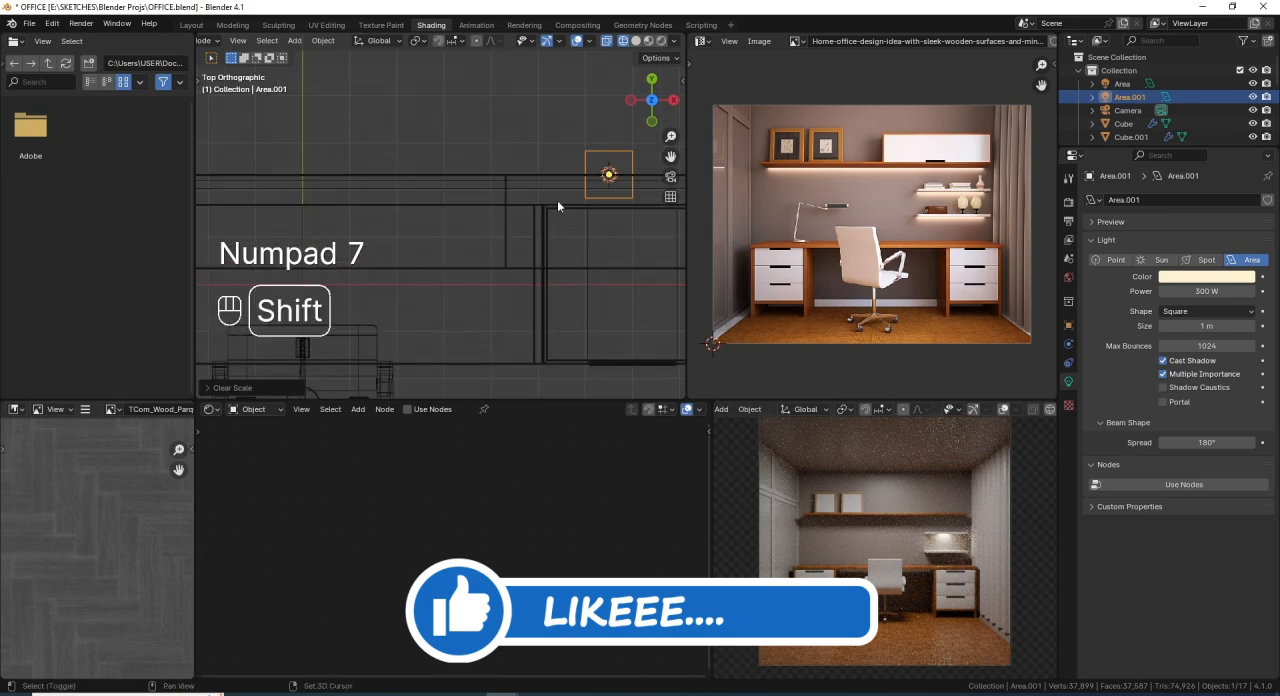
middle_click_drag(557, 200, 509, 220, "shift")
key("g")
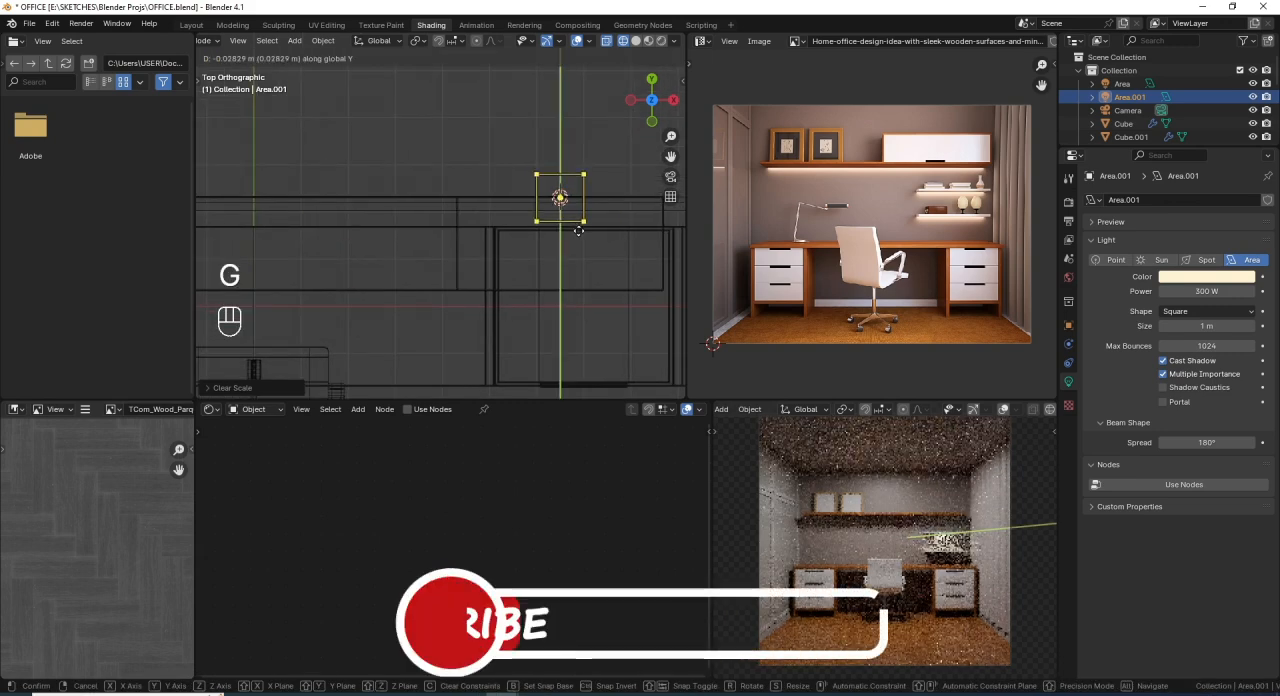
left_click(581, 244)
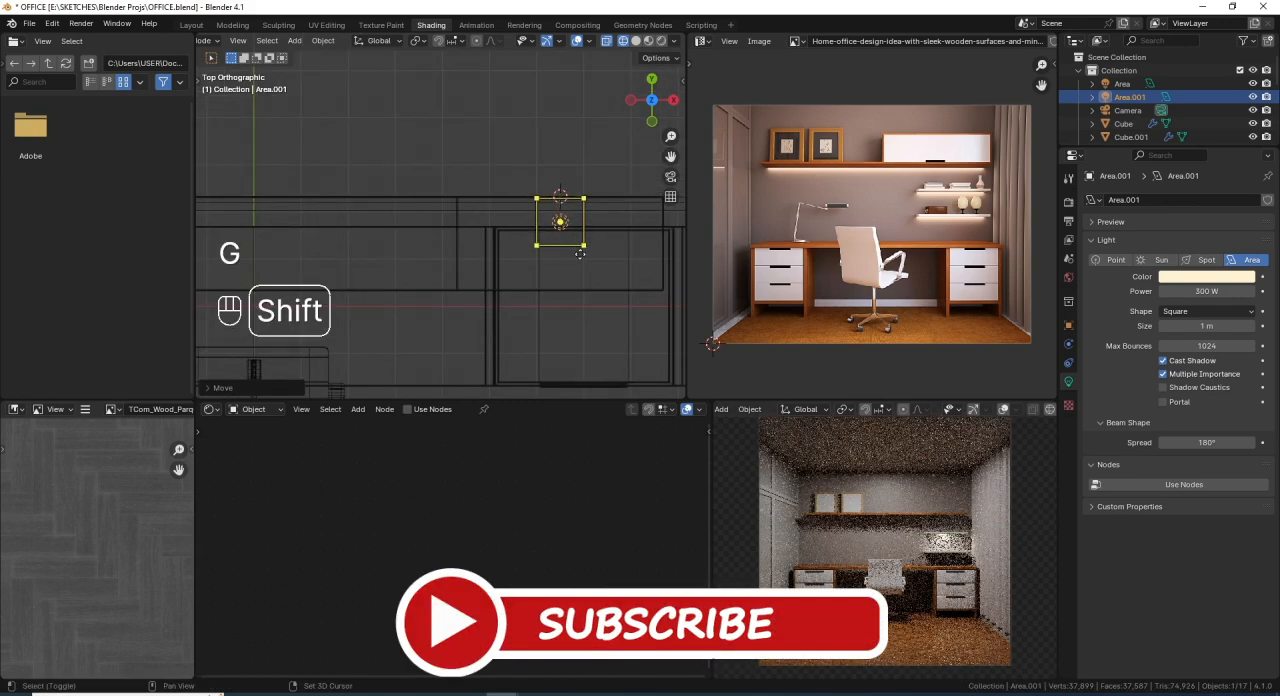
- Scale the area light along X until it spans nearly the full length of the small shelf
middle_click_drag(581, 244, 527, 250, "shift")
key("s")
key("x")
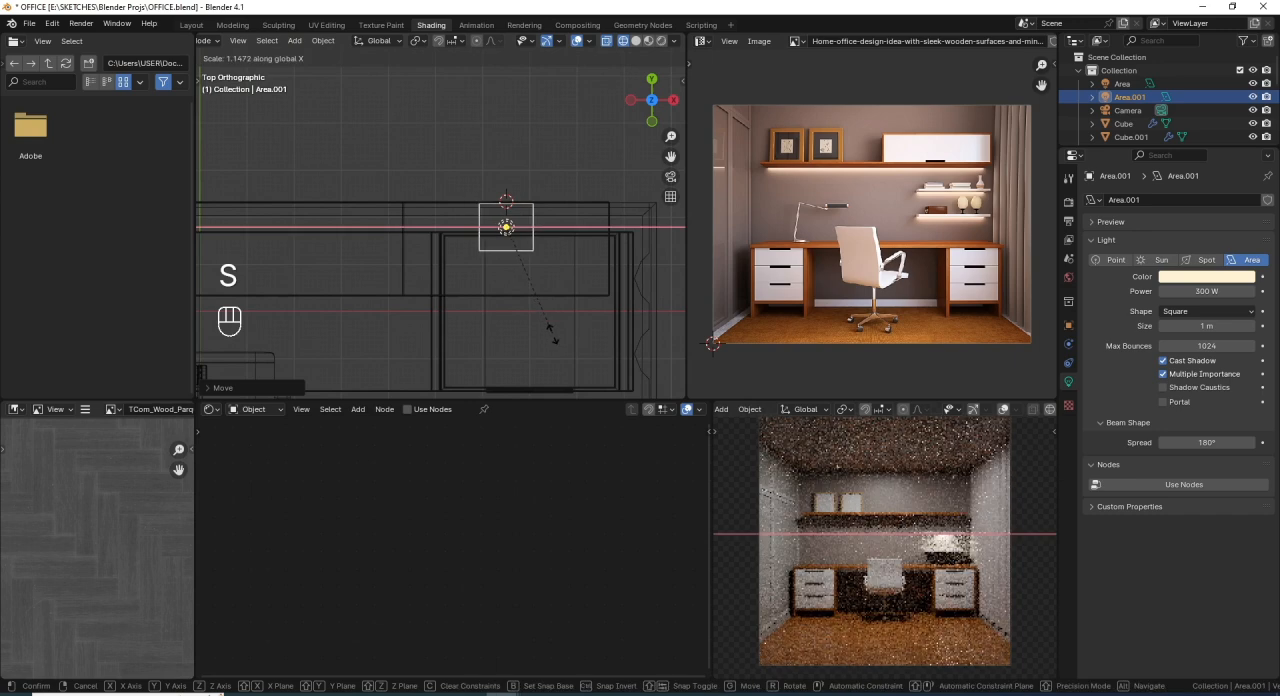
left_click(372, 124)
- Return to solid shading and lower the area light slightly along Z, just beneath the small shelf's underside
mouse_move(480, 270)
middle_mouse_down()
mouse_move(526, 99)
mouse_move(497, 230)
middle_mouse_up()
key("shift+z")
key("g")
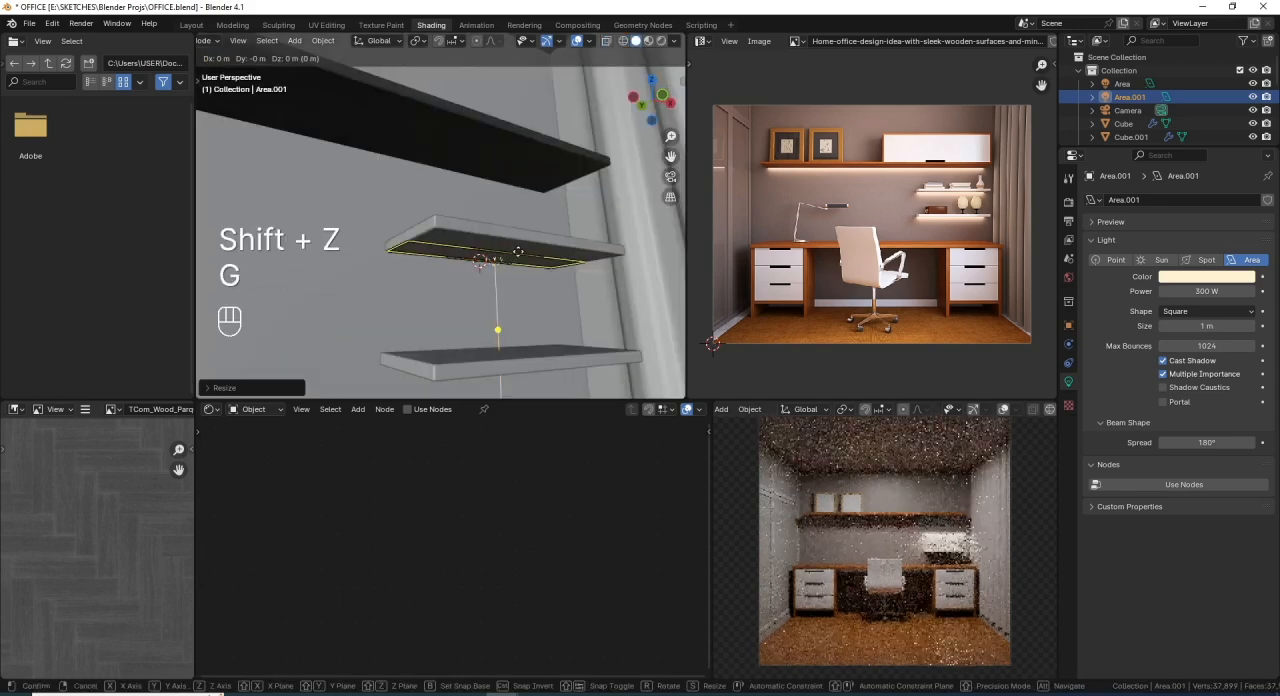
key("z")
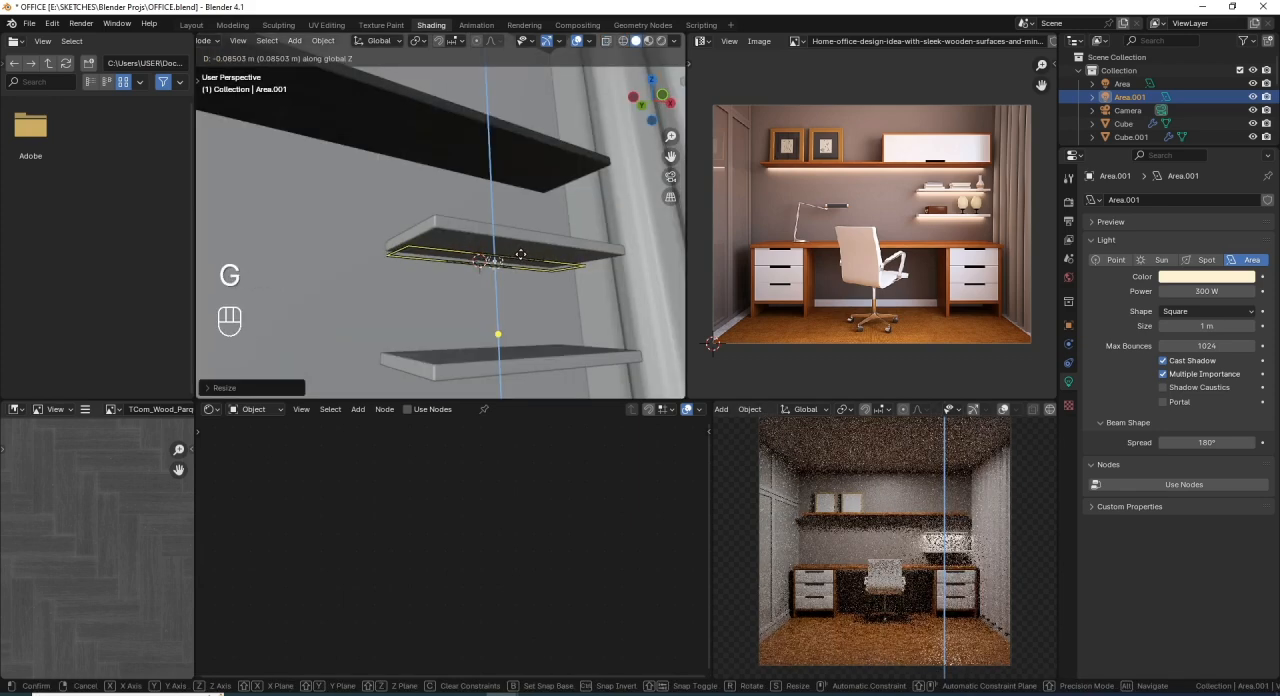
left_click(520, 258)
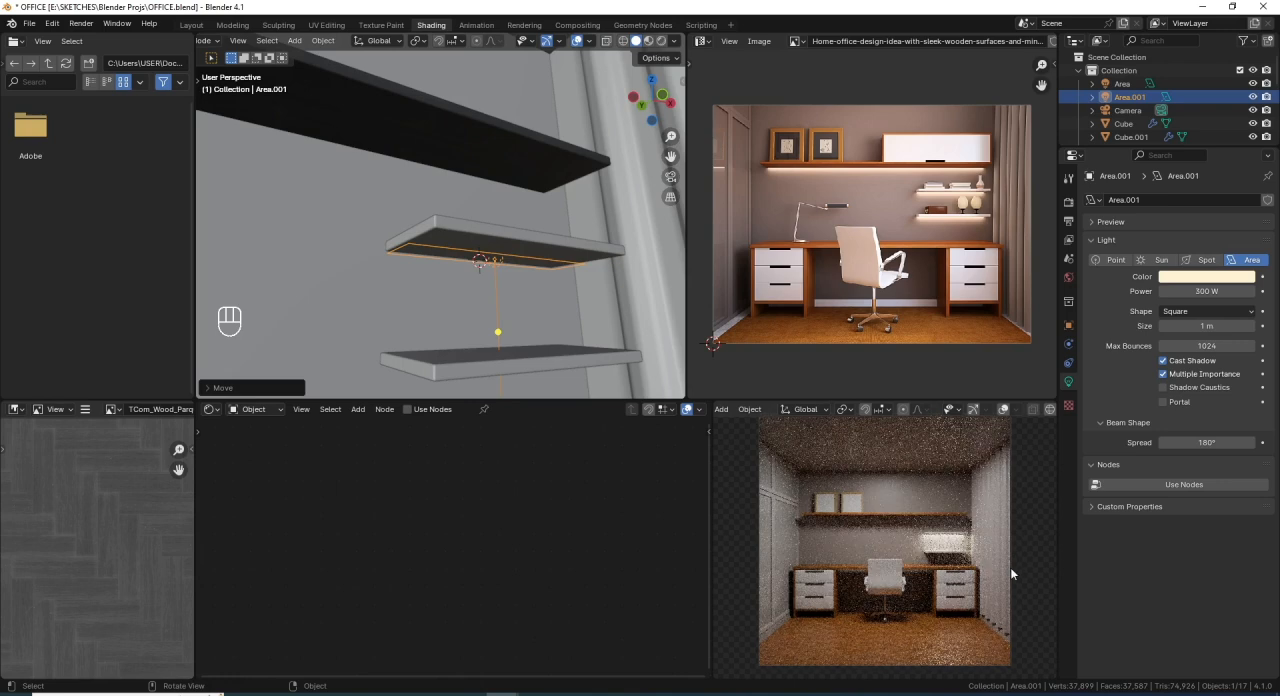
- Set the small shelf's area light power to 50 W and save the file
left_click(1213, 291)
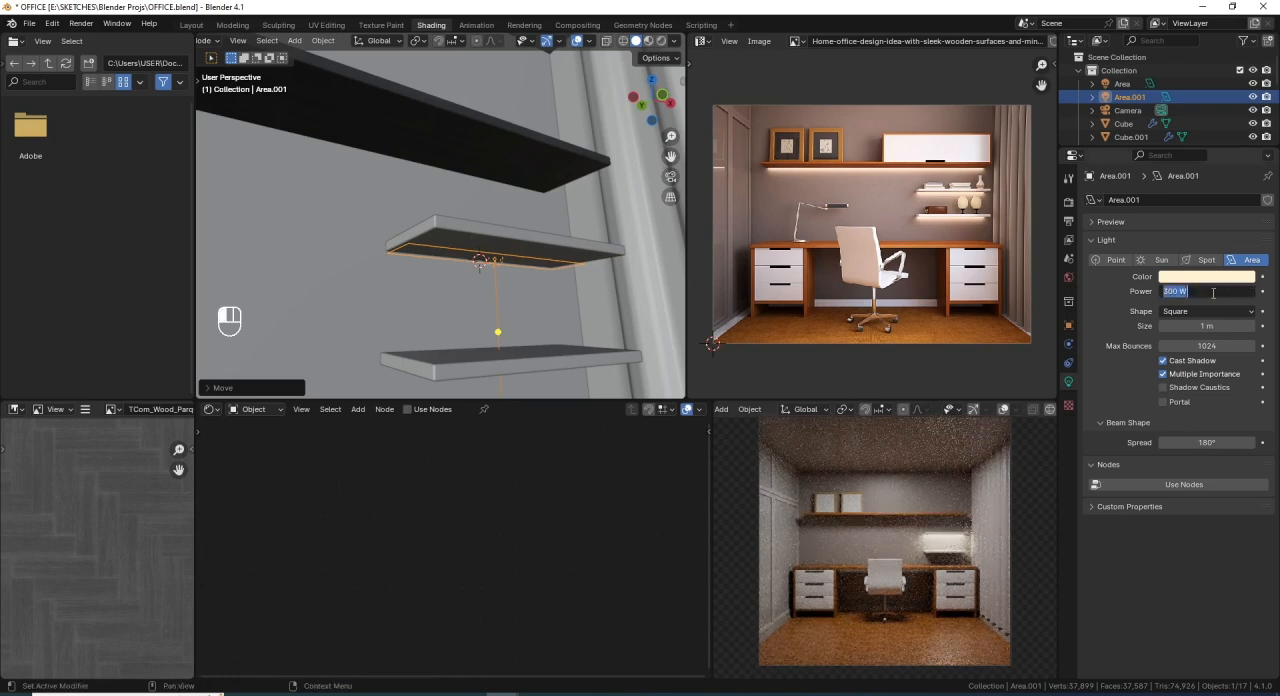
type("50")
key("Return")
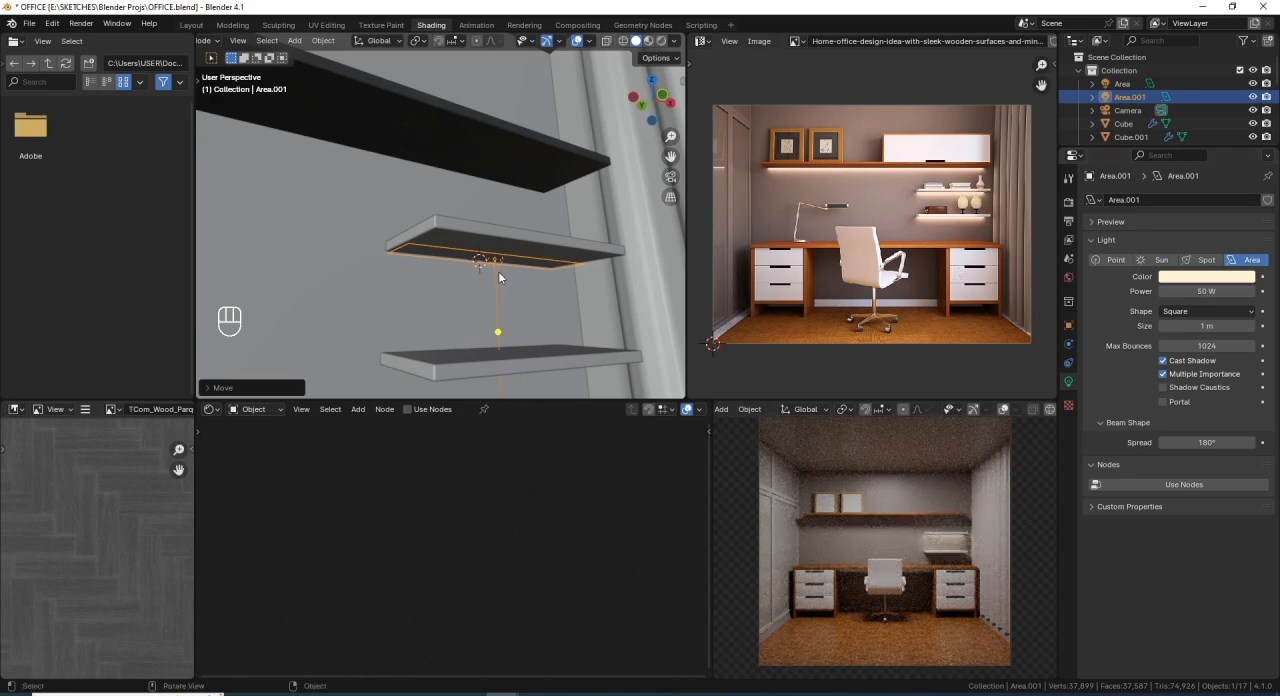
middle_click_drag(498, 271, 568, 217)
key("ctrl+s")
- Duplicate the area light about 2 m down along Z, beneath the lower small shelf, and save the file
scroll(554, 285, "up", 2)
key("shift+d")
key("z")
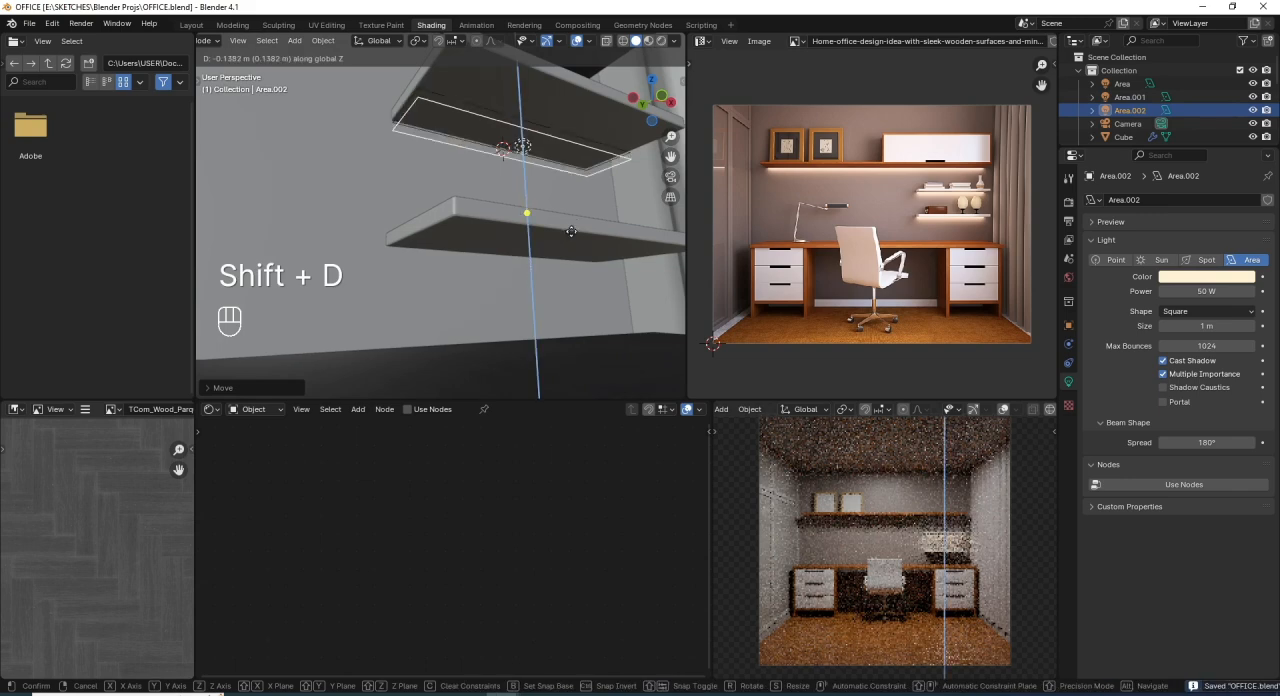
left_click(589, 339)
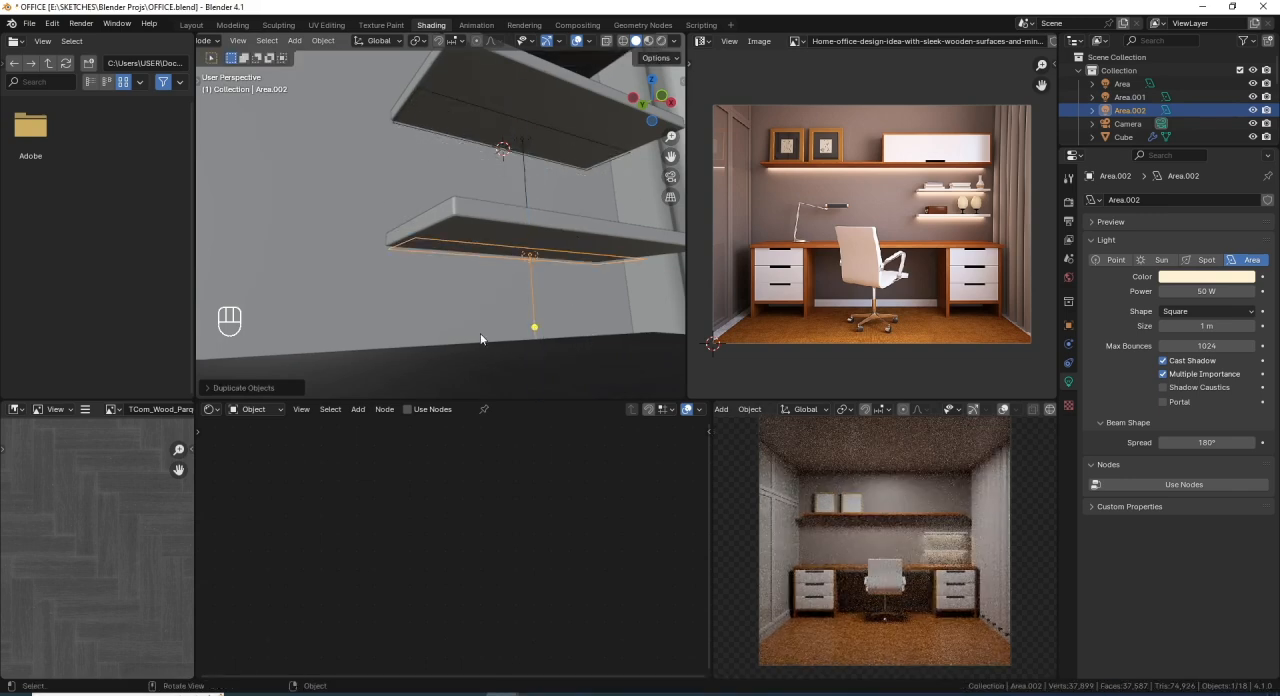
key("ctrl+s")
middle_click_drag(610, 234, 546, 216)
scroll(529, 272, "up", 5)
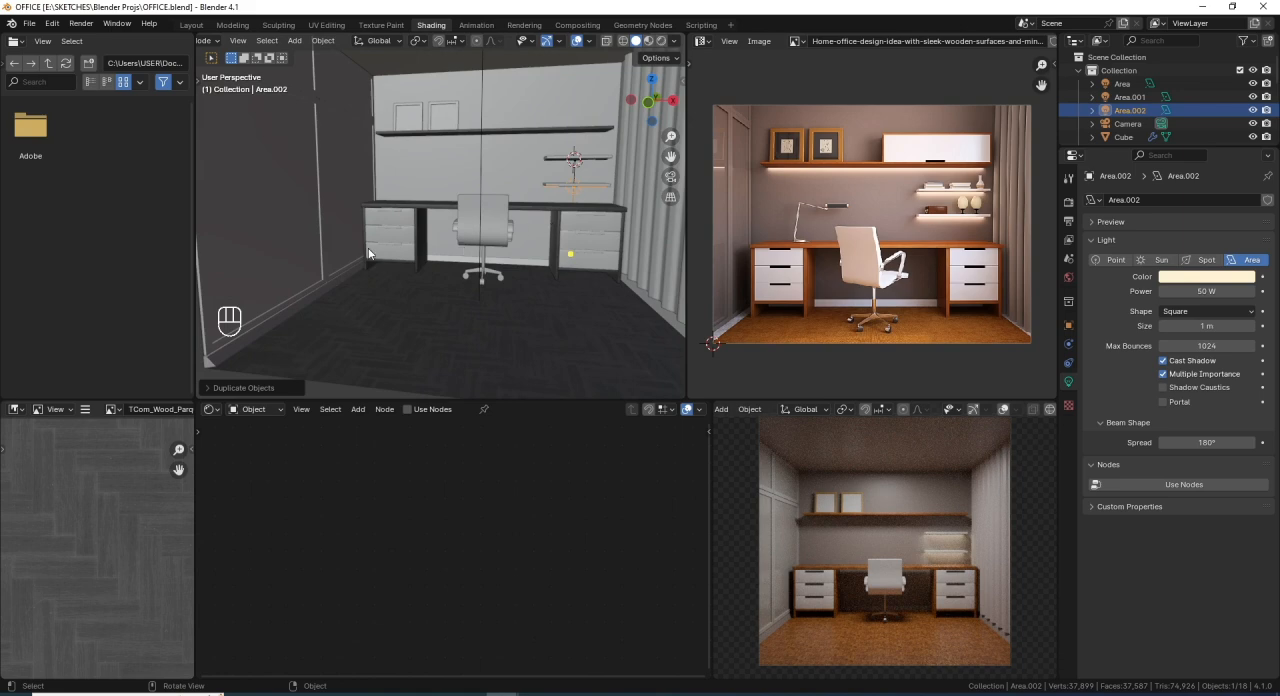
scroll(368, 252, "down", 4)
middle_click_drag(425, 202, 421, 250, "shift")
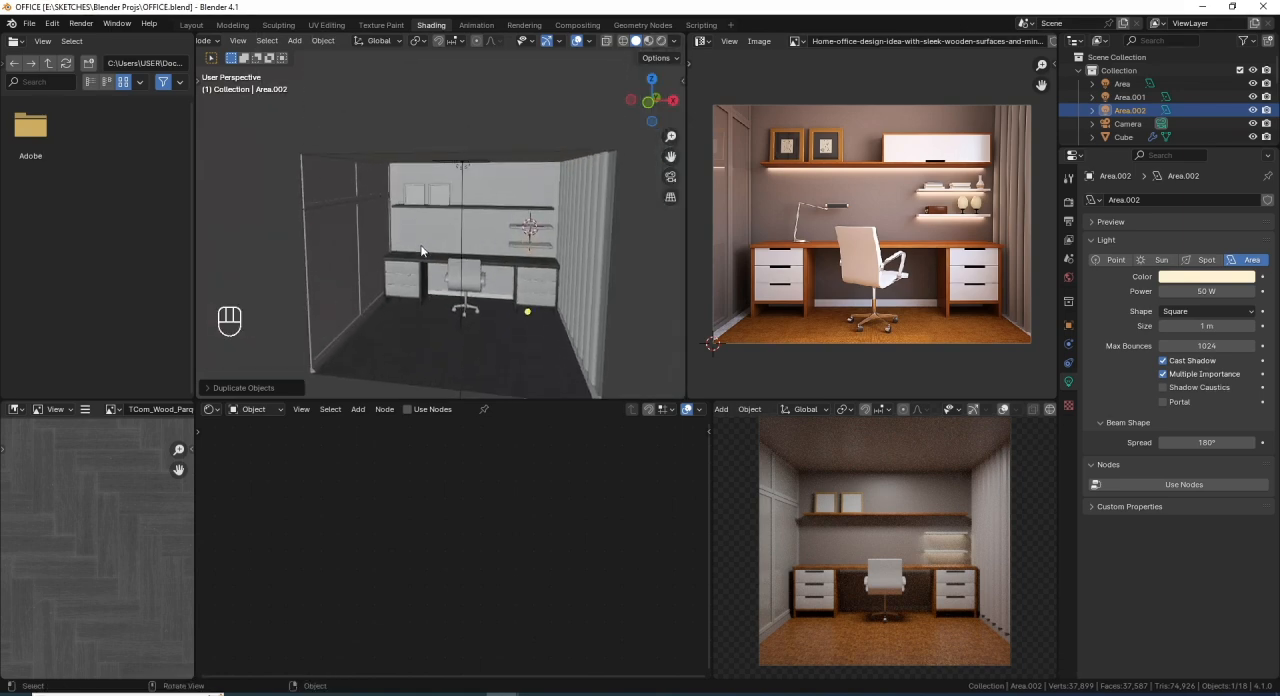
key("ctrl+s")
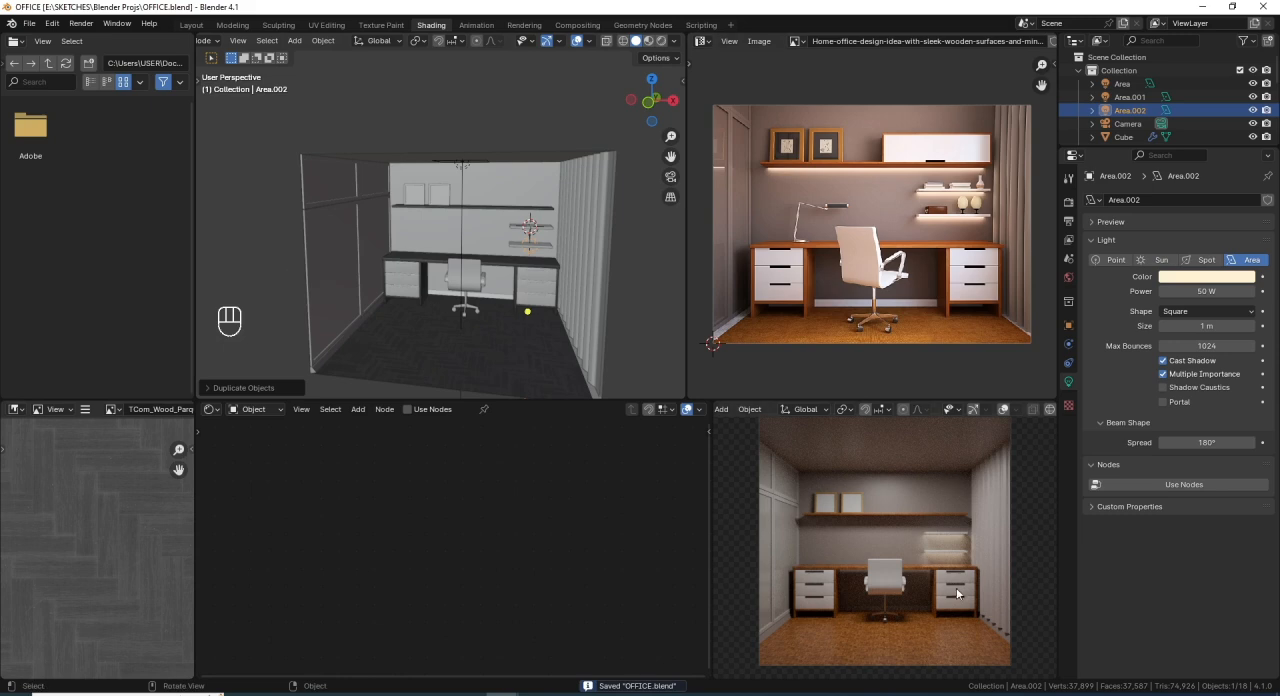
- Select all the linked skirting board geometry along the base of the walls in the room mesh's edit mode
scroll(375, 278, "up", 1)
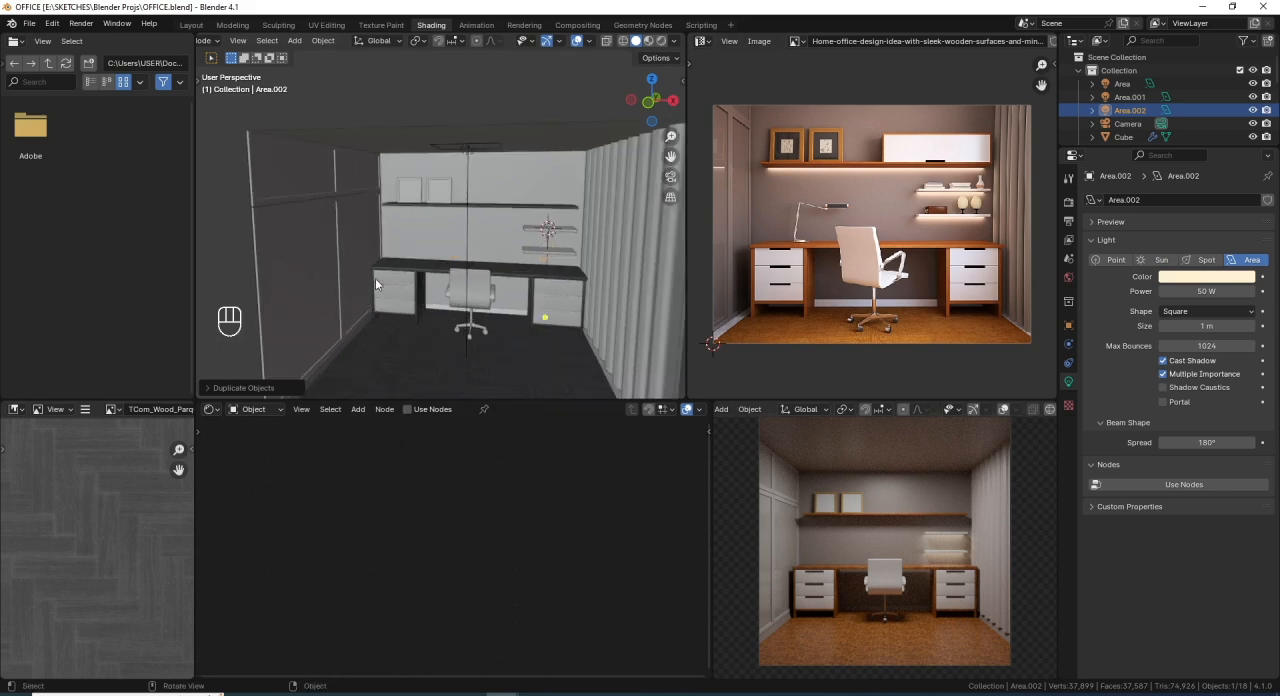
middle_click_drag(375, 278, 377, 194, "shift")
scroll(334, 218, "up", 2)
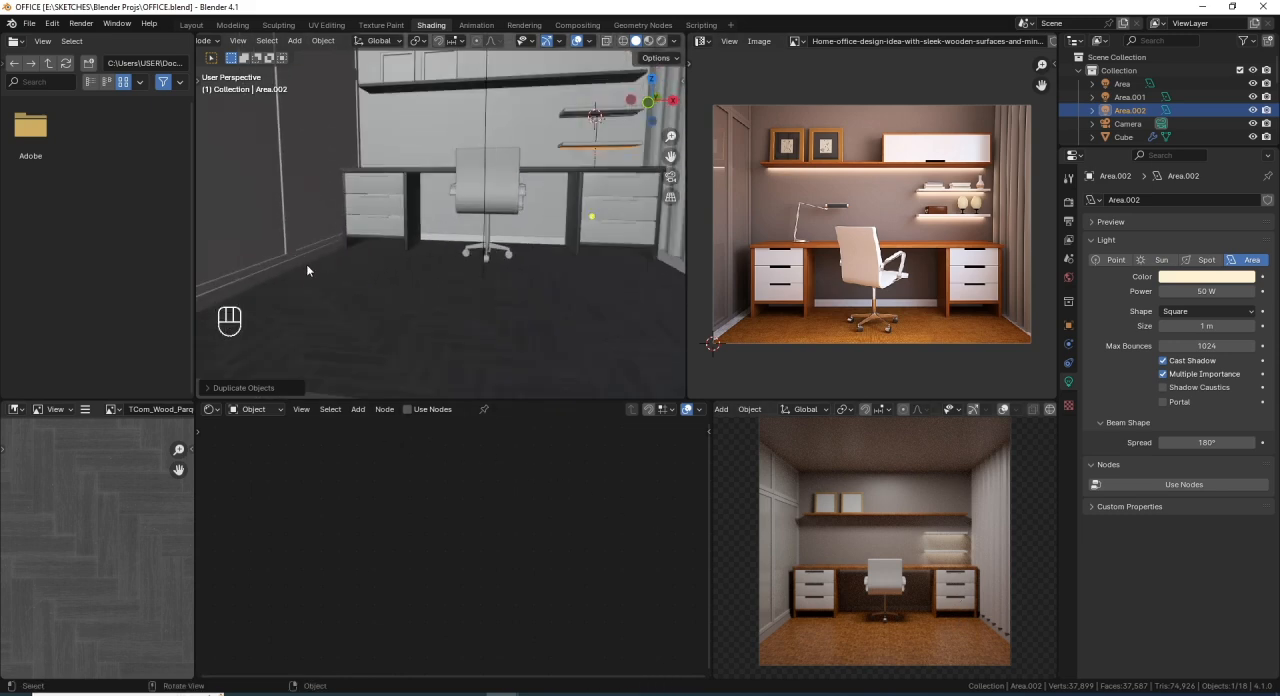
left_click(320, 236)
scroll(325, 231, "down", 6)
middle_click_drag(404, 239, 403, 260, "shift")
scroll(403, 261, "up", 4)
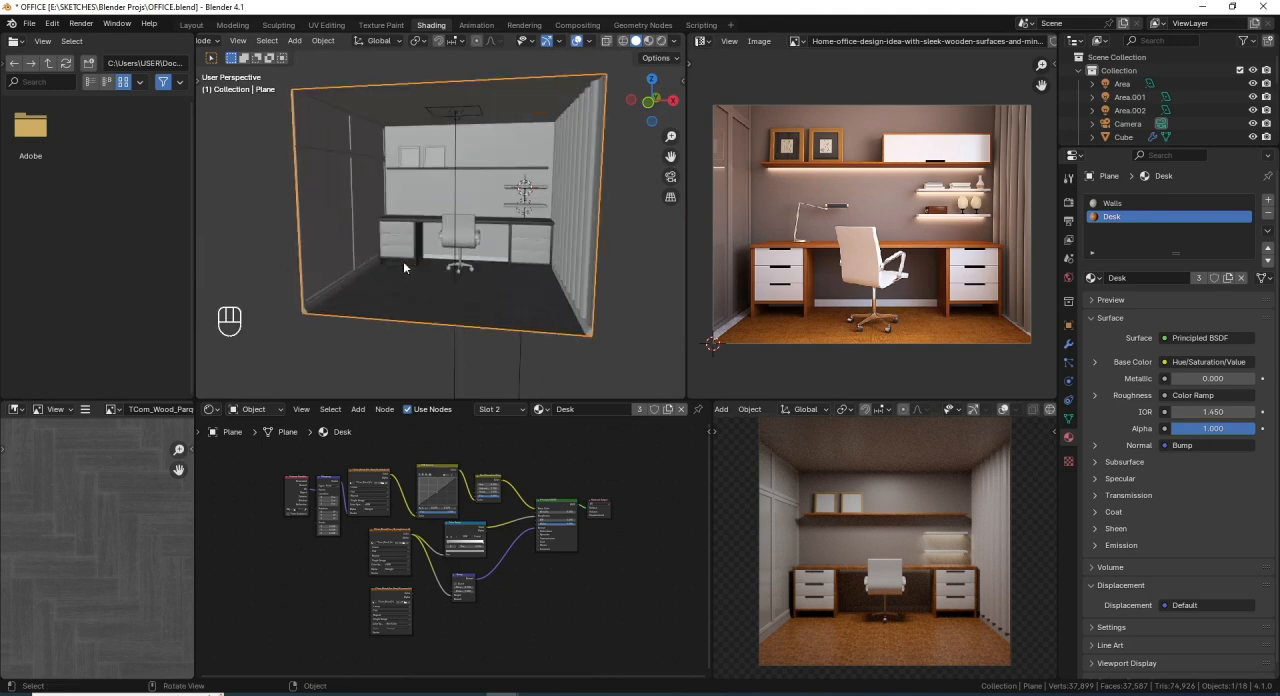
key("Tab")
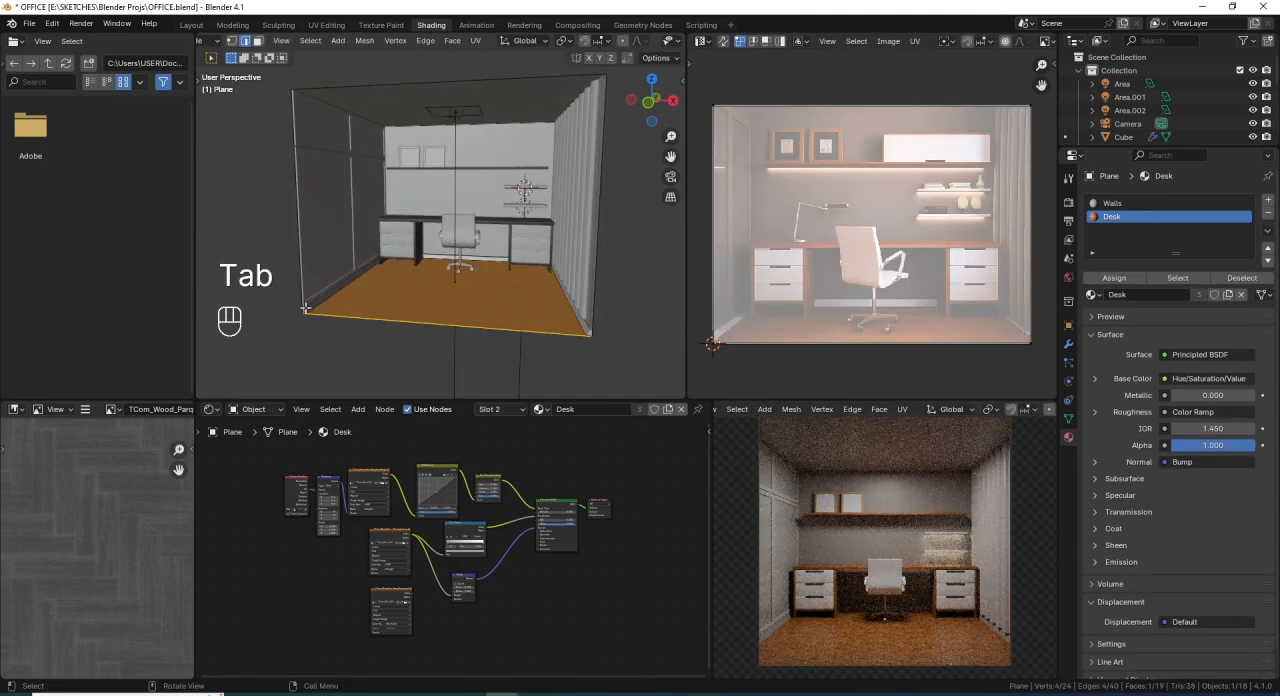
left_click(306, 308)
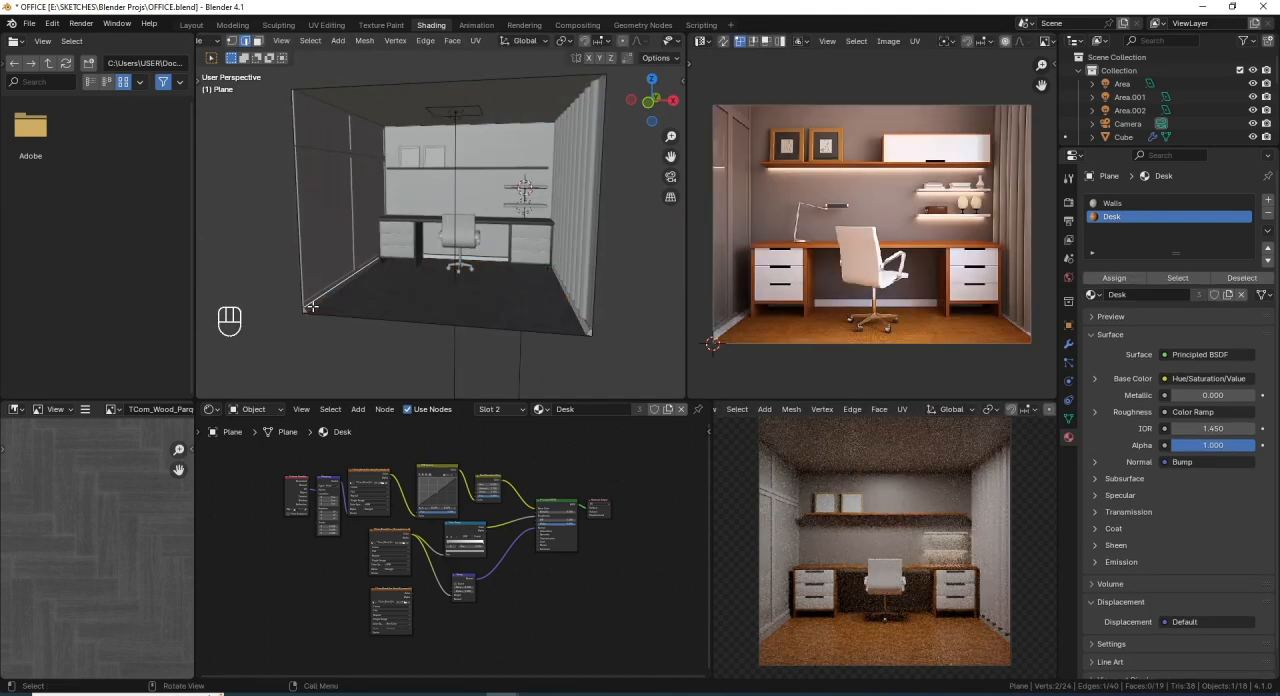
key("l")
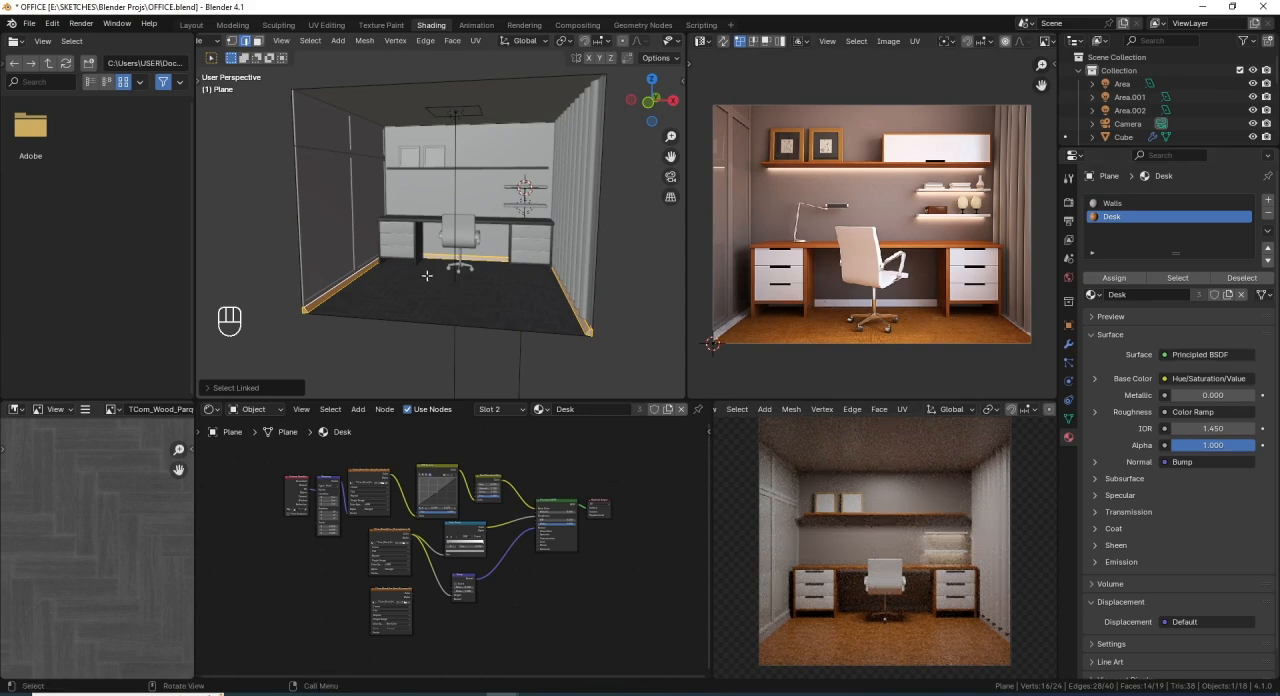
- Assign the selected skirting board faces to a new third material slot, give that slot the existing Chair material, and save the file
left_click(1268, 200)
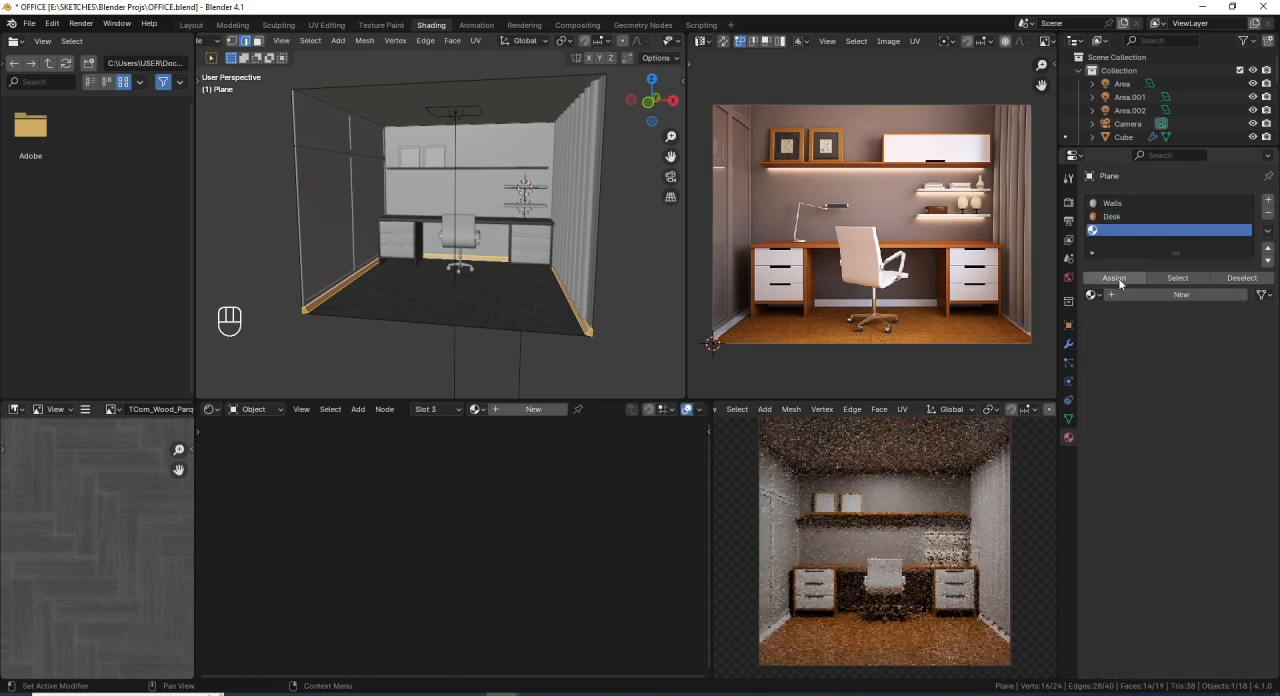
key("Tab")
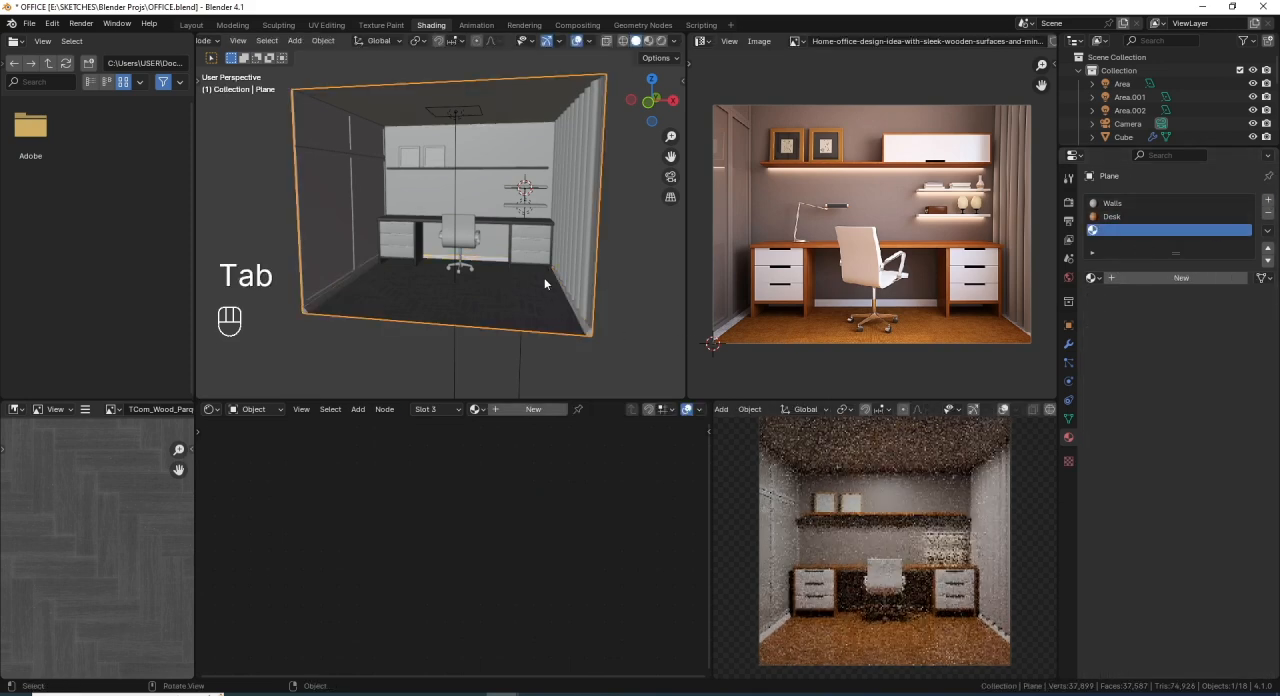
left_click(1093, 277)
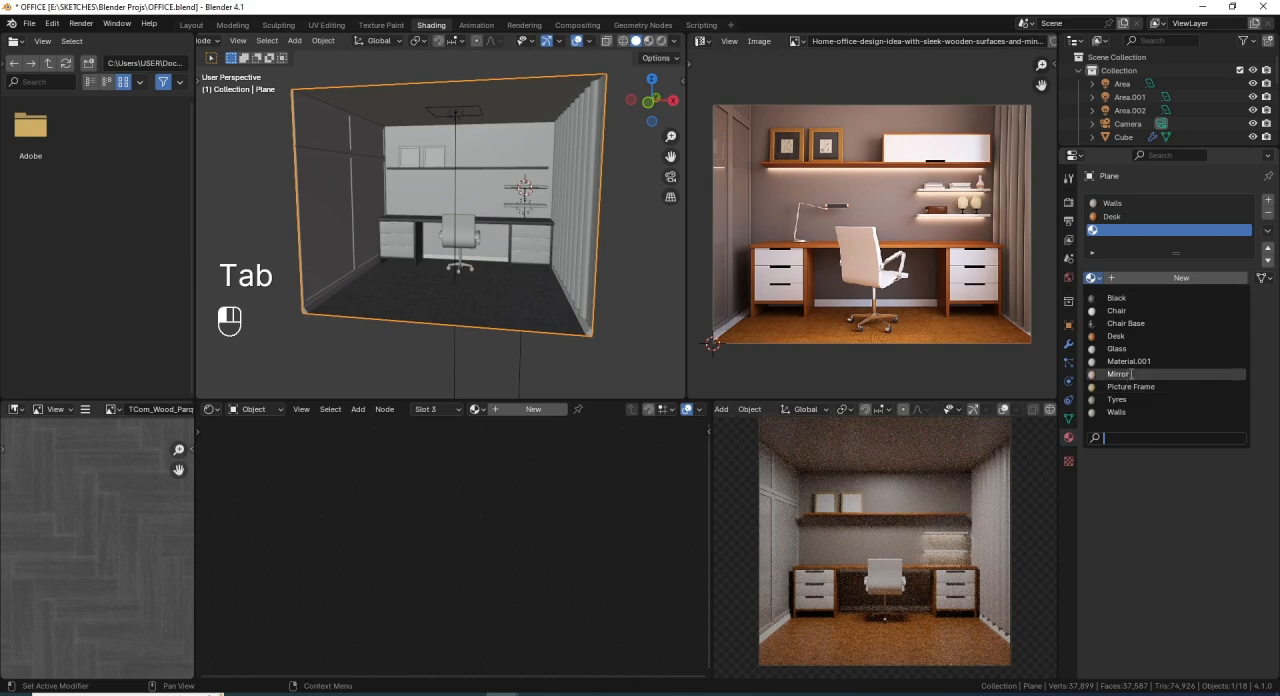
left_click(1150, 310)
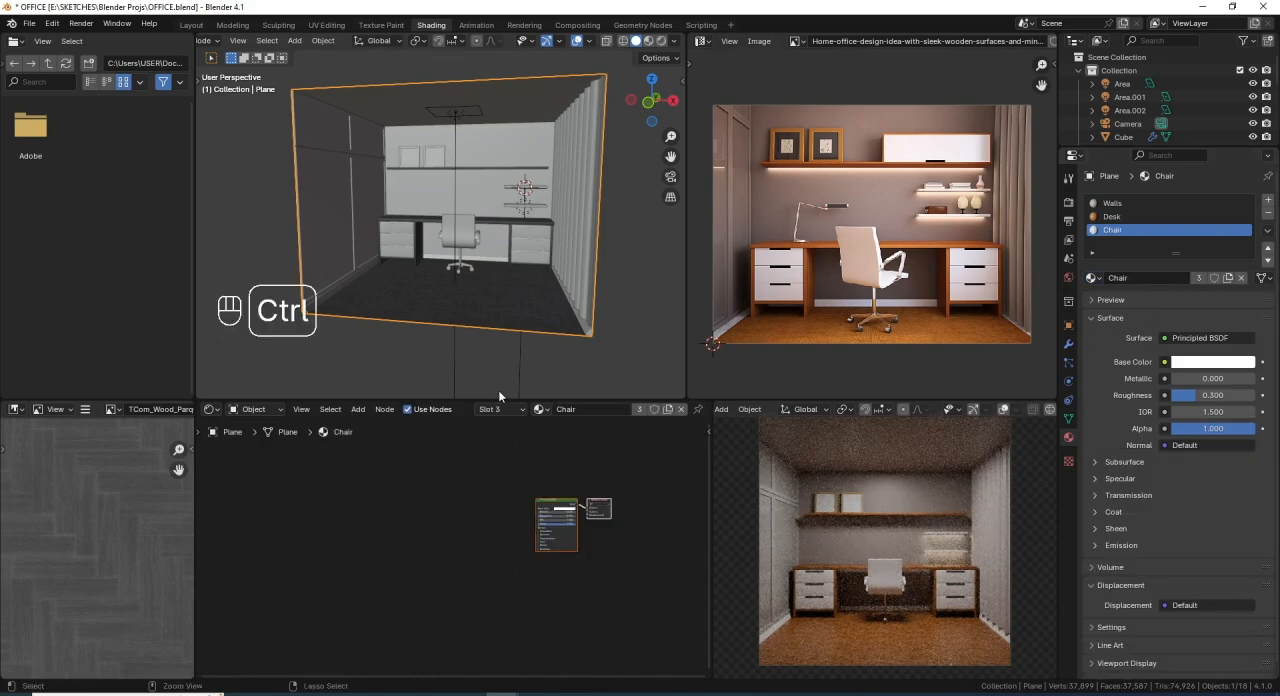
key("ctrl+s")
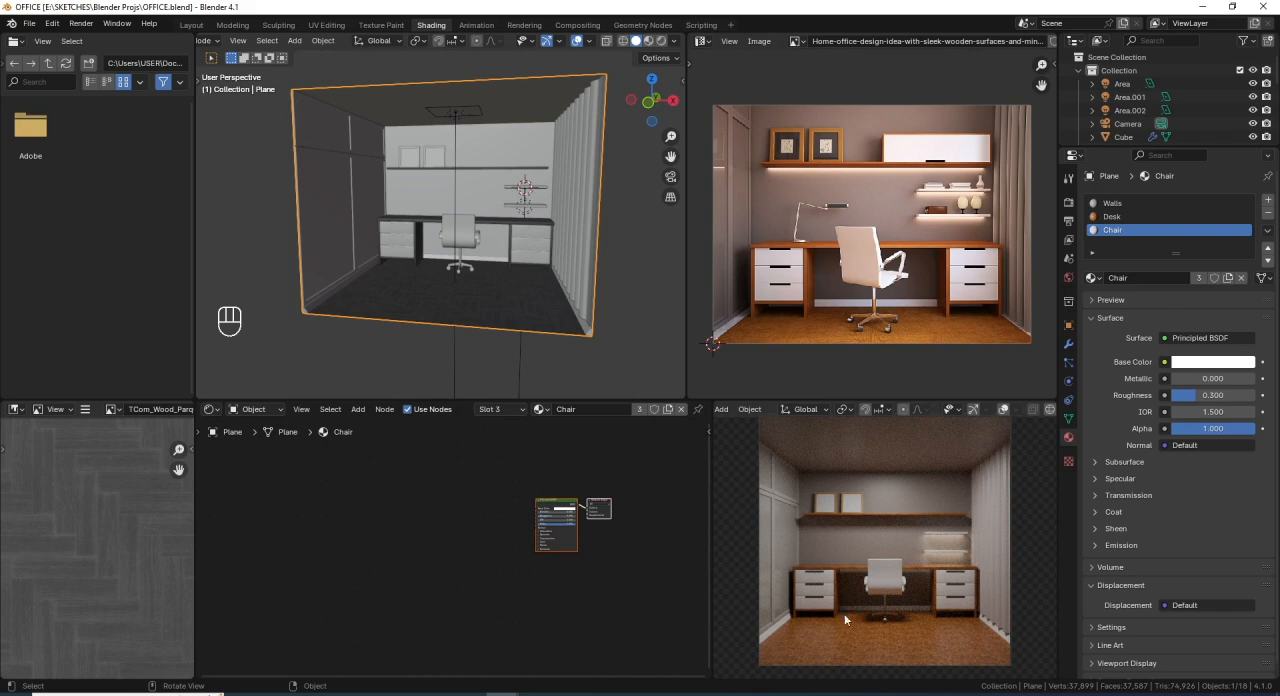
- Set the Cycles maximum samples for the final render to 200
left_click(1068, 203)
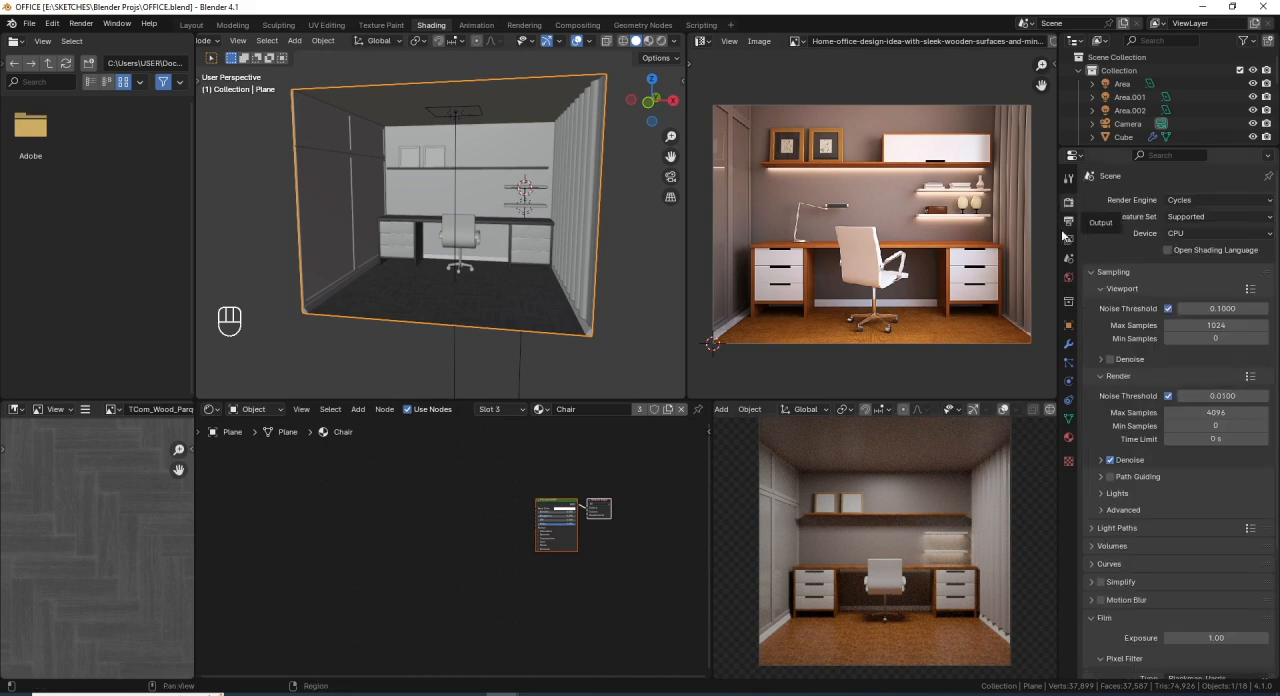
left_click(1218, 413)
type("200")
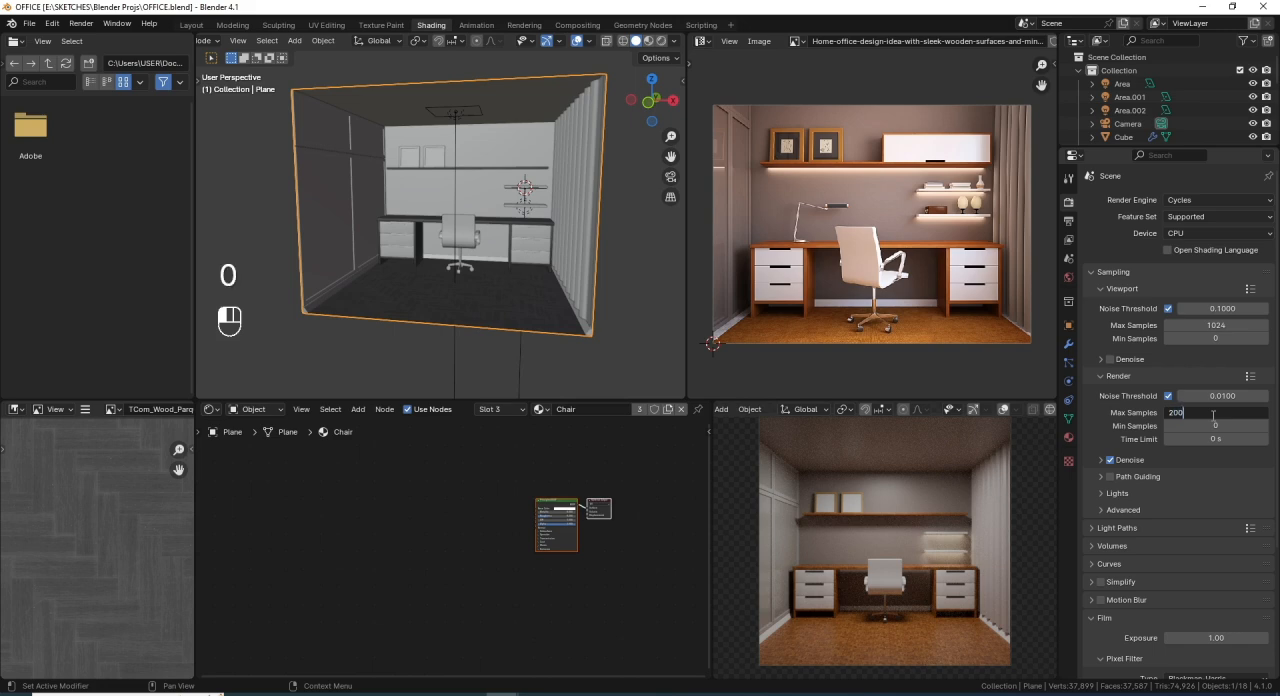
key("Return")
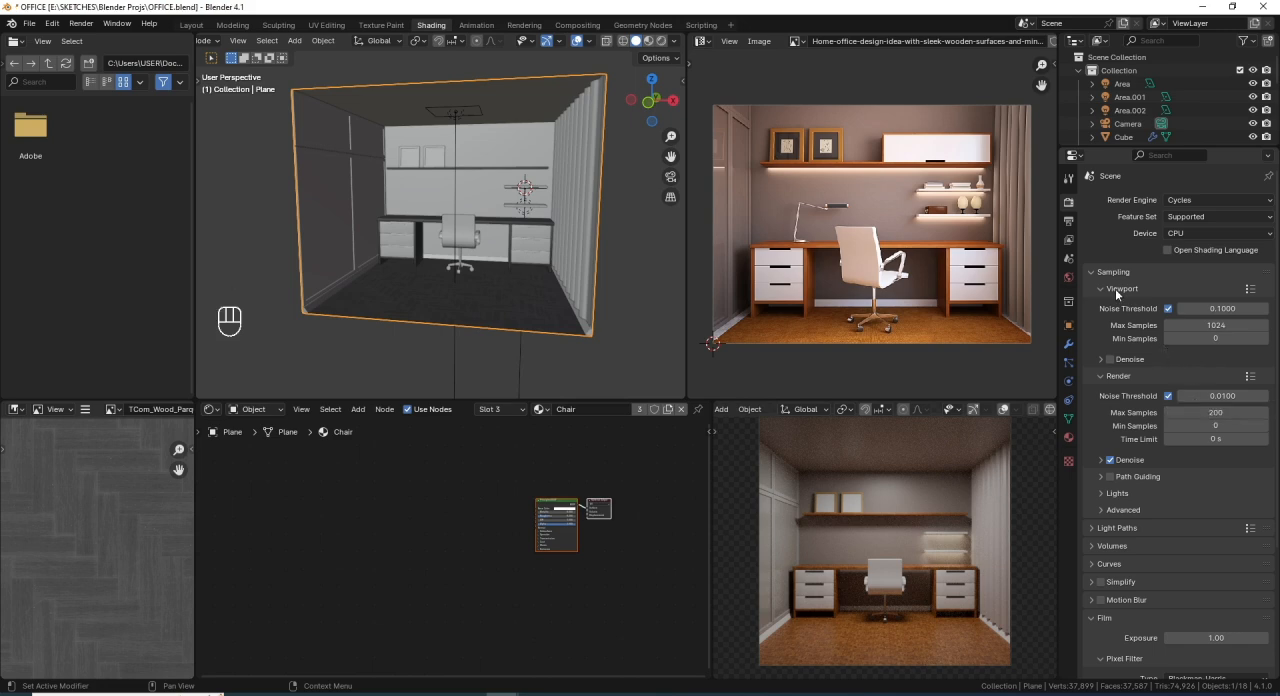
- Limit the total maximum light bounces to 4 in the Cycles light path settings
scroll(1181, 444, "down", 2)
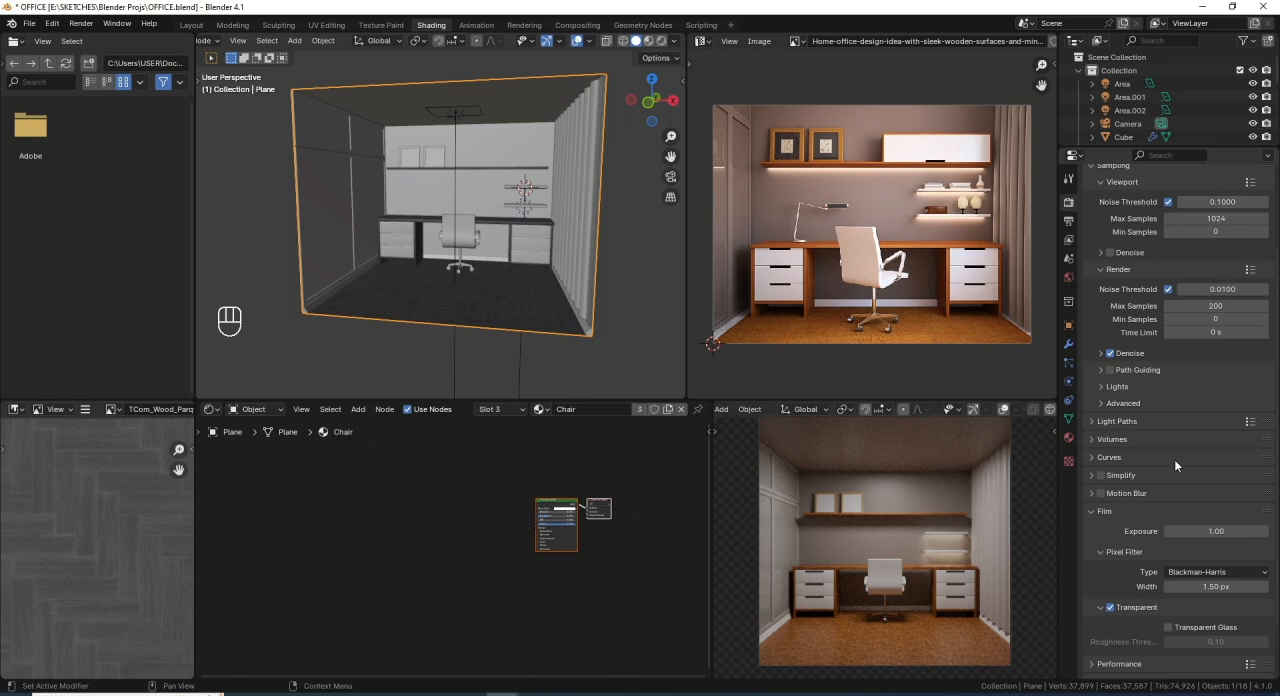
left_click(1100, 423)
scroll(1125, 420, "down", 2)
left_click(1218, 378)
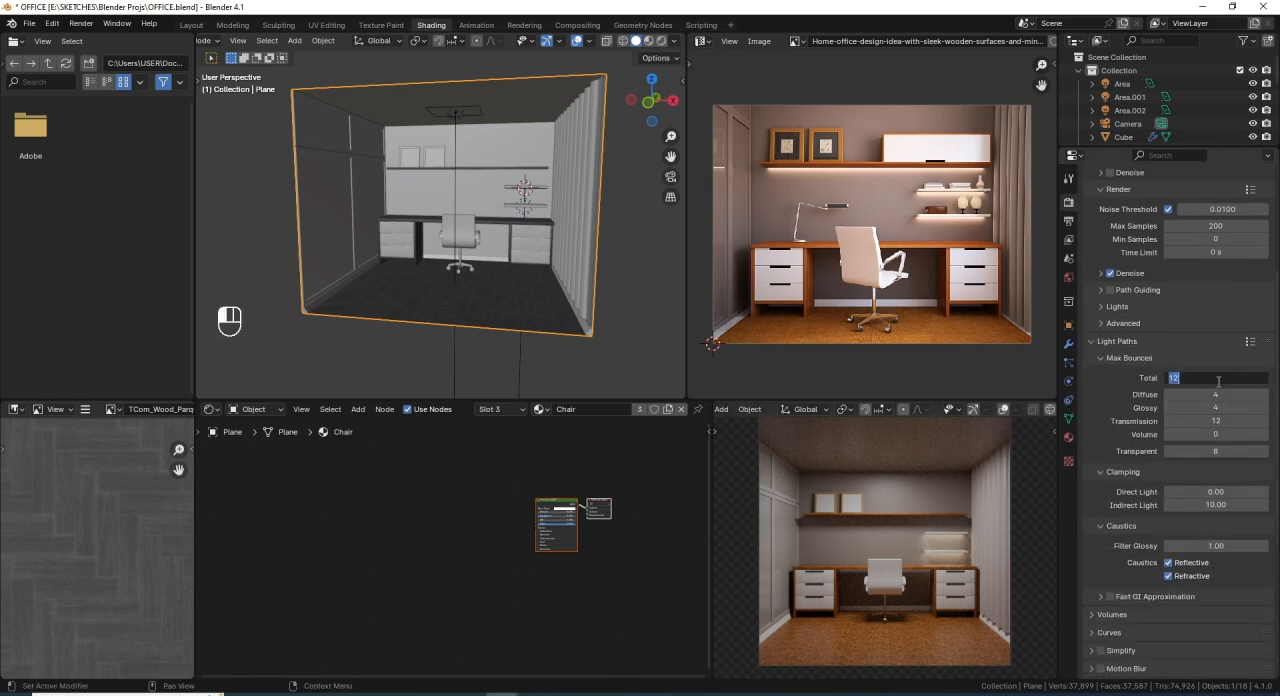
type("4")
key("Return")
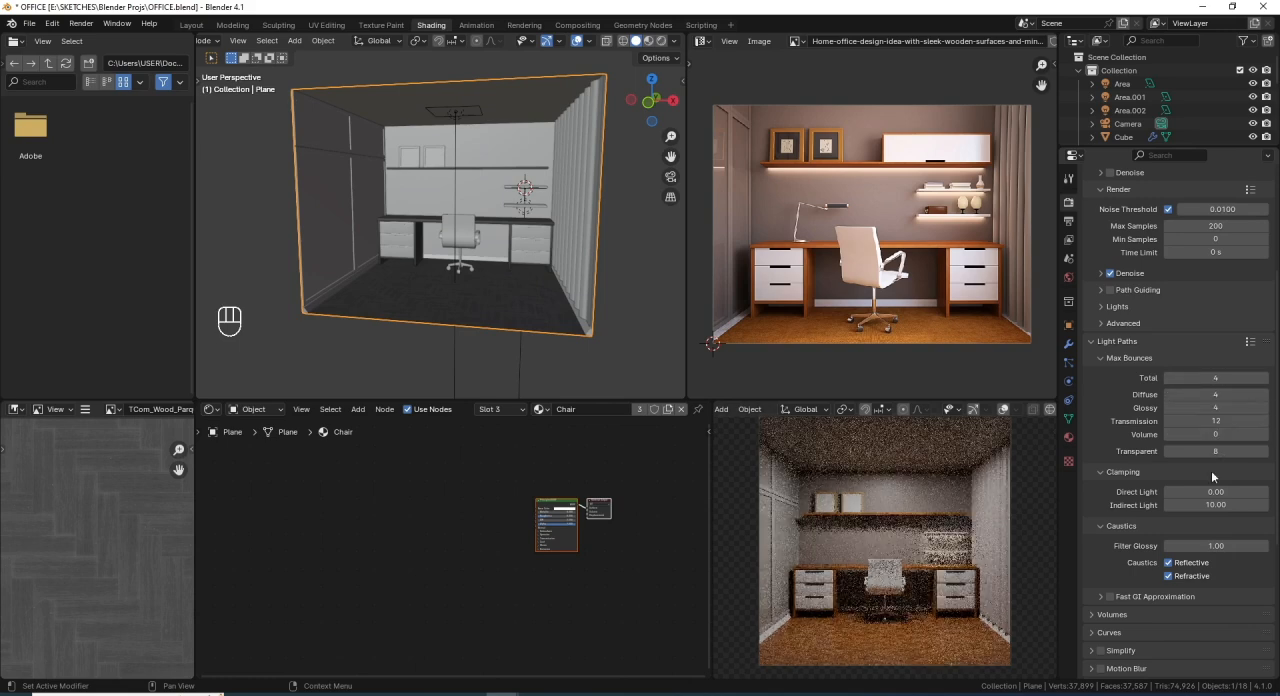
- Disable both reflective and refractive caustics for the render and save the file
left_click_drag(1168, 562, 1168, 575)
scroll(1147, 531, "down", 3)
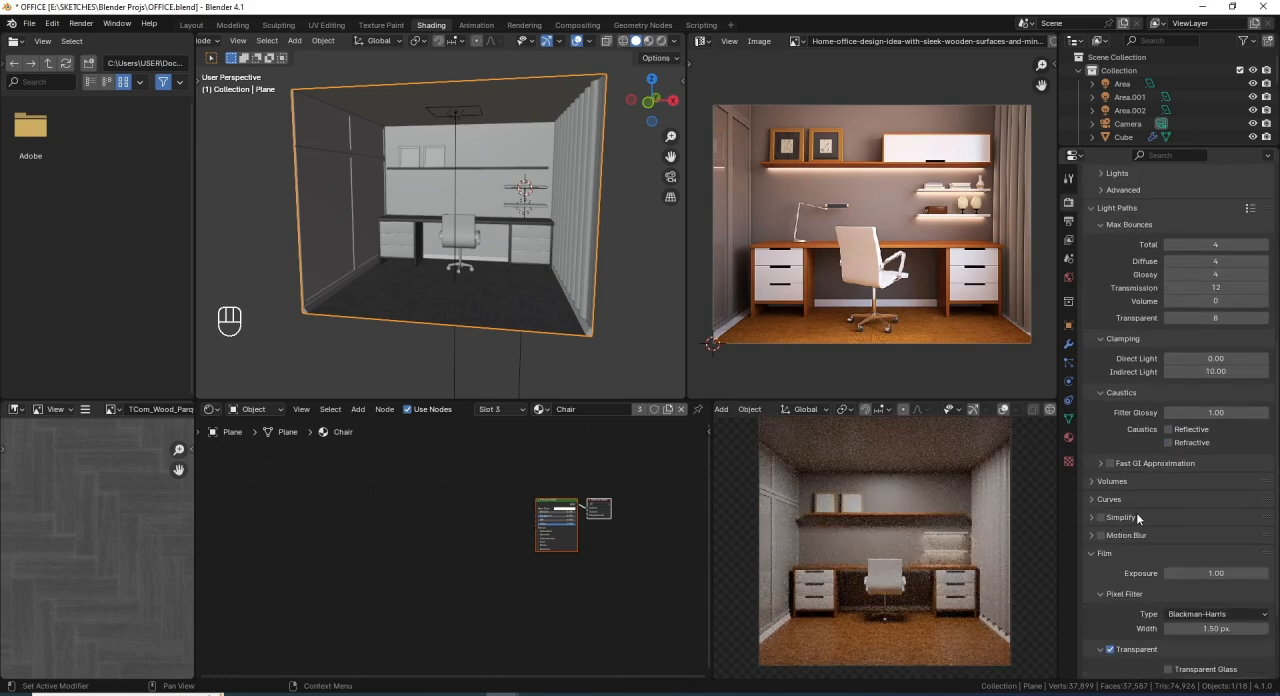
scroll(1135, 514, "down", 3)
scroll(1137, 519, "up", 8)
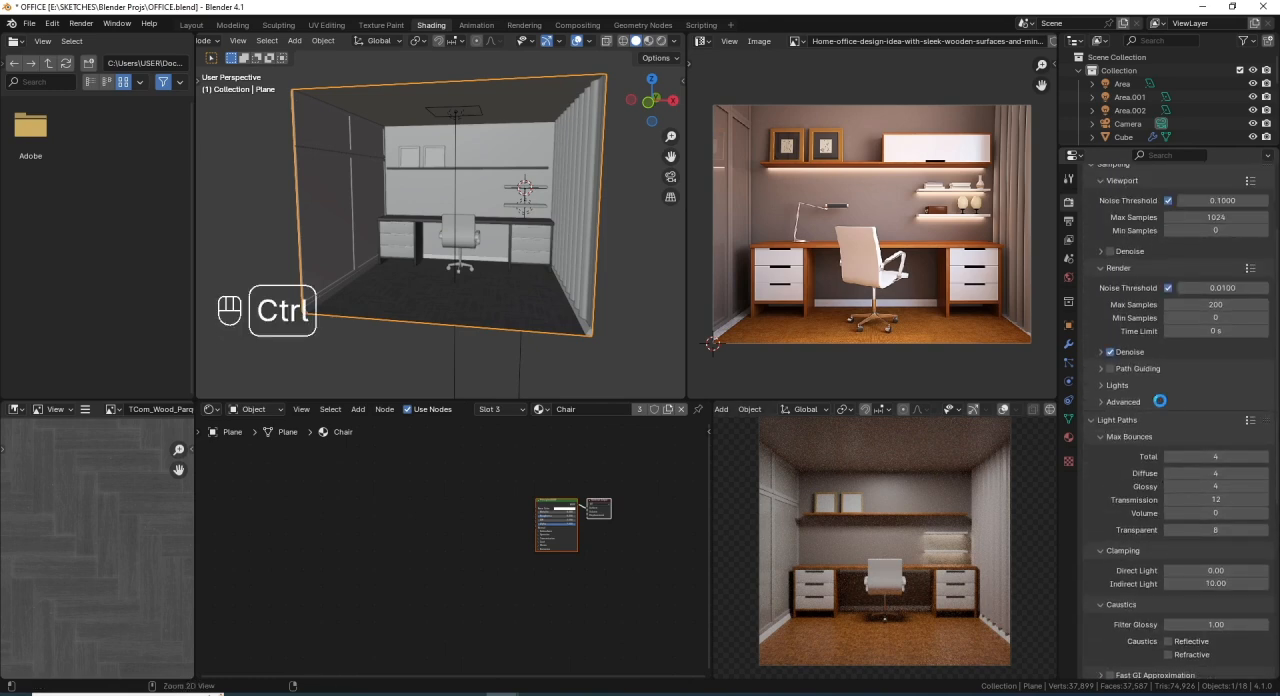
key("ctrl+s")
- Check the scene's output resolution and file format settings, and save the file
scroll(1138, 365, "up", 3)
left_click(1068, 221)
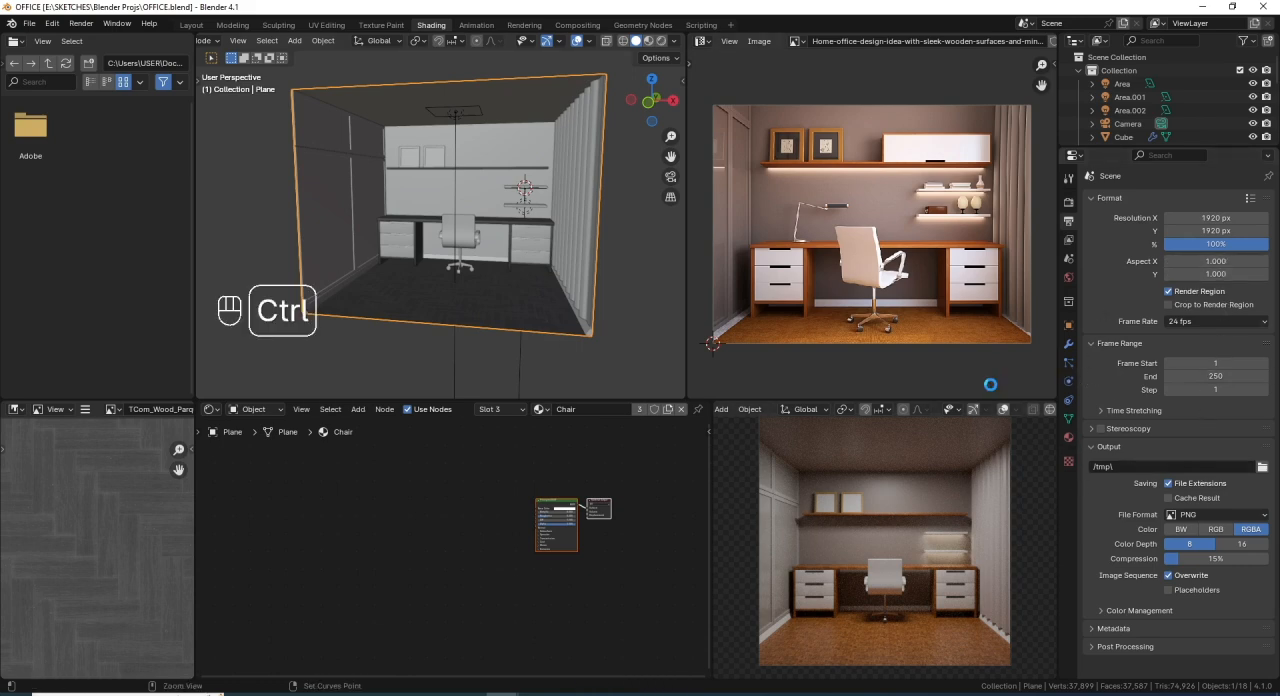
key("ctrl+s")
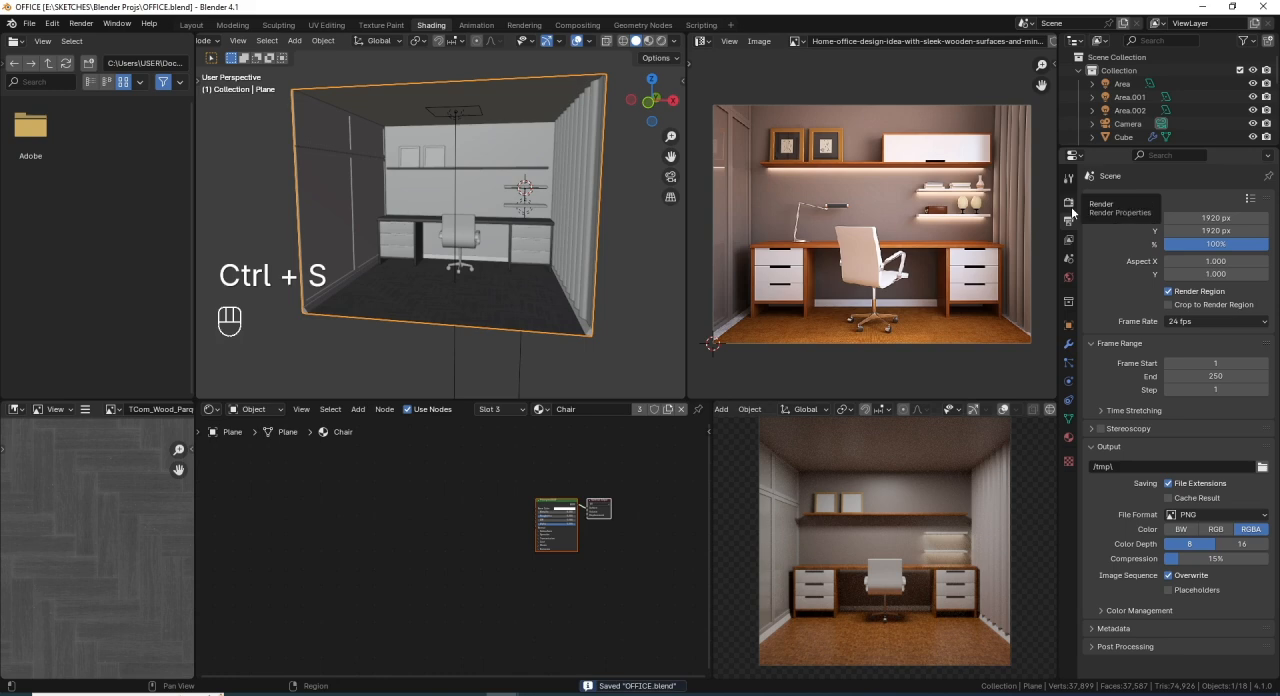
- Render the office scene as a still image from the camera
scroll(1020, 415, "down", 3)
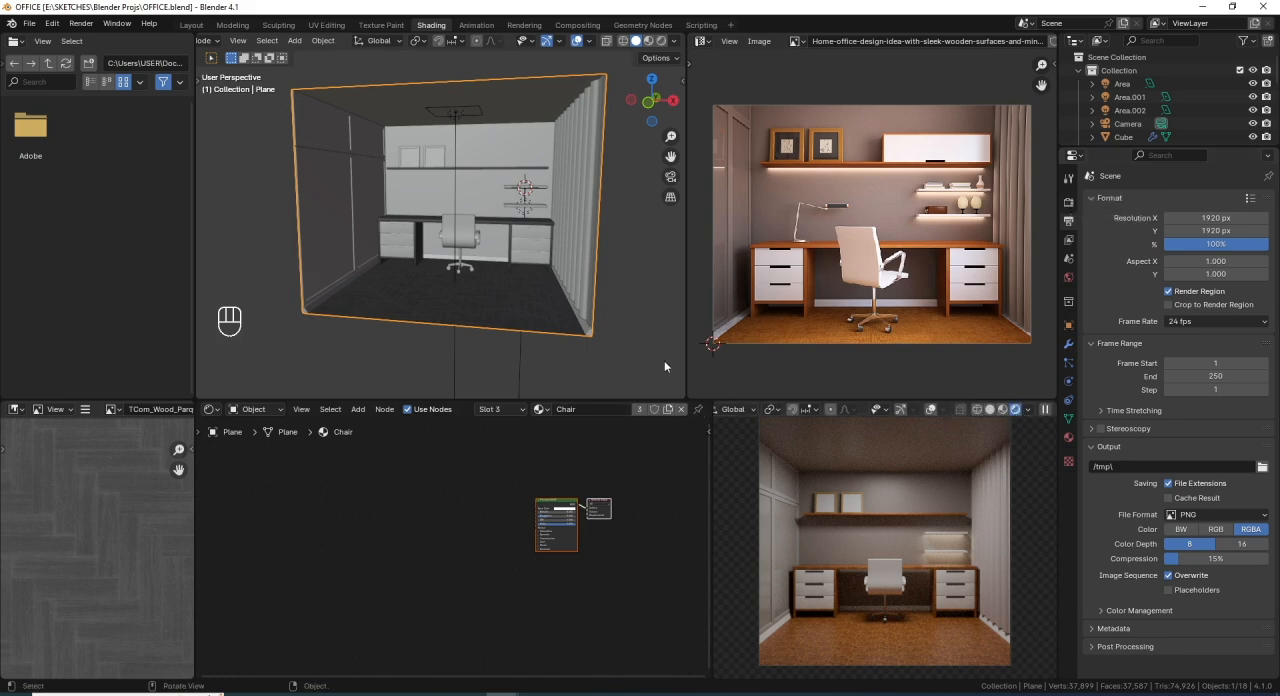
key("F10")
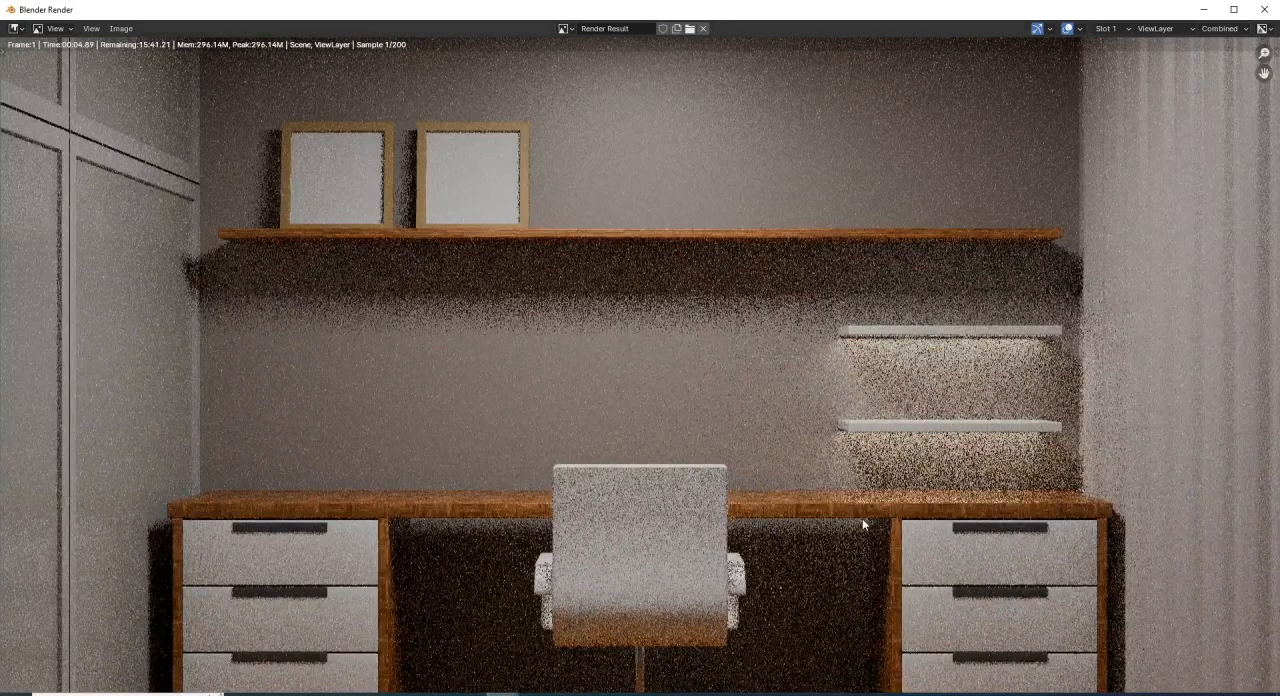
scroll(862, 518, "down", 3)
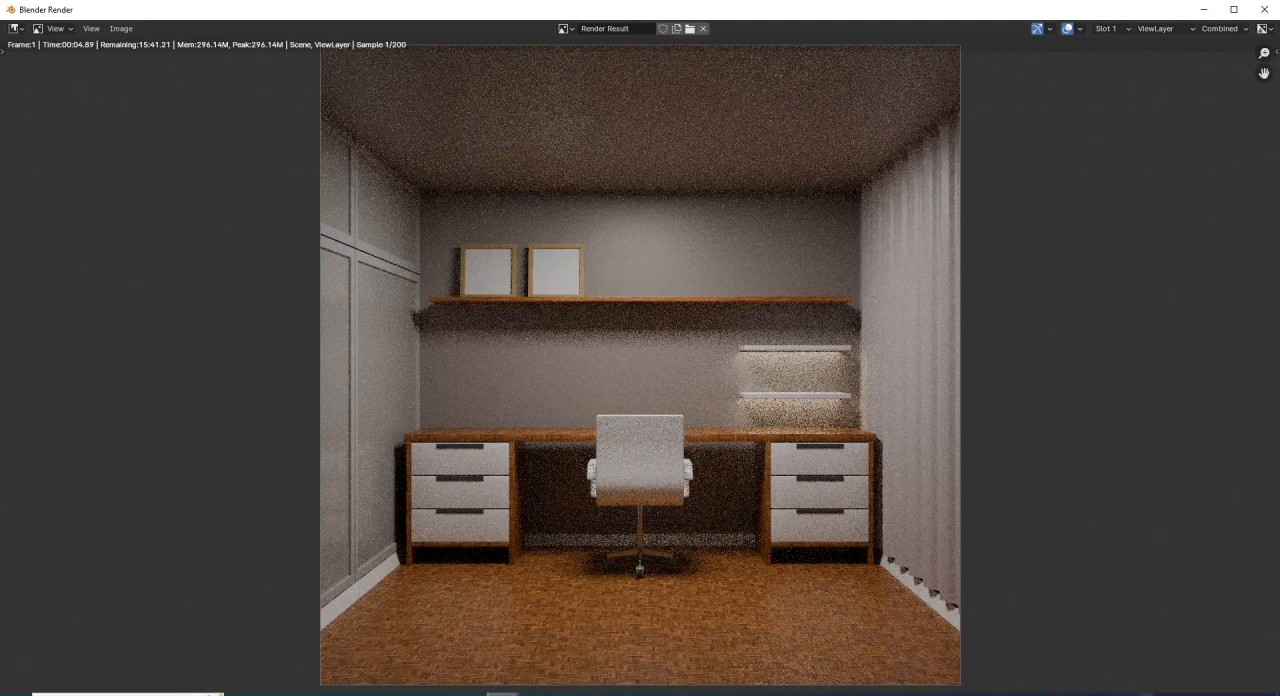